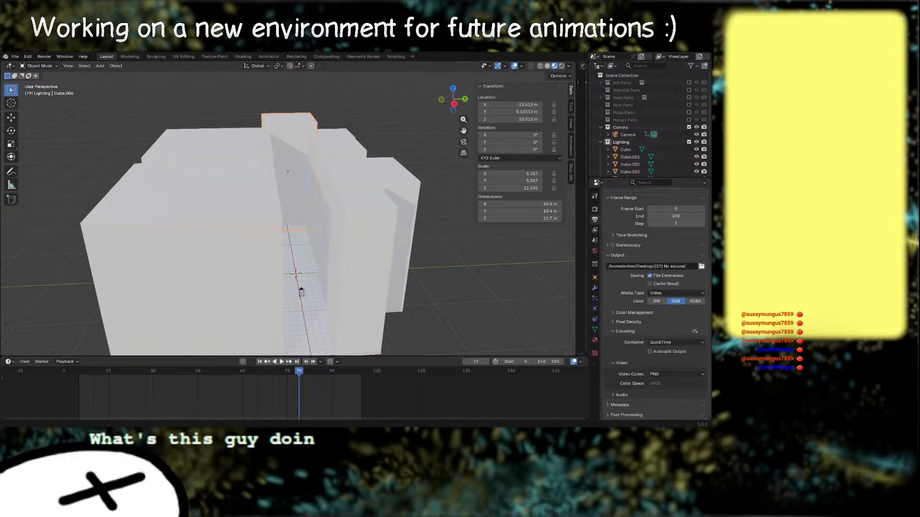
{"action": "middle_click_drag", "start_coordinate": [337, 272], "coordinate": [335, 245]}
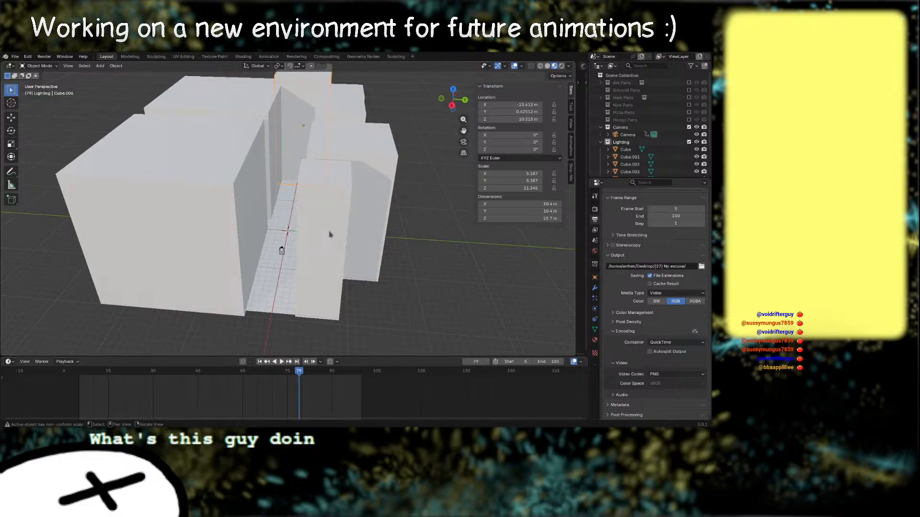
{"action": "middle_click_drag", "start_coordinate": [329, 234], "coordinate": [347, 235]}
{"action": "right_click_drag", "start_coordinate": [354, 229], "coordinate": [346, 232]}
{"action": "middle_click_drag", "start_coordinate": [346, 232], "coordinate": [355, 230]}
{"action": "scroll", "coordinate": [355, 230], "scroll_direction": "down", "scroll_amount": 1}
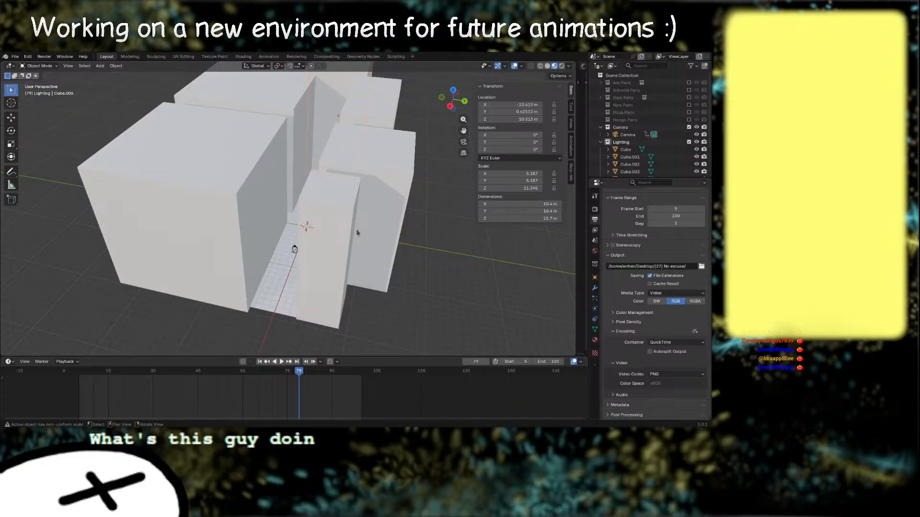
{"action": "middle_click_drag", "start_coordinate": [304, 252], "coordinate": [314, 234]}
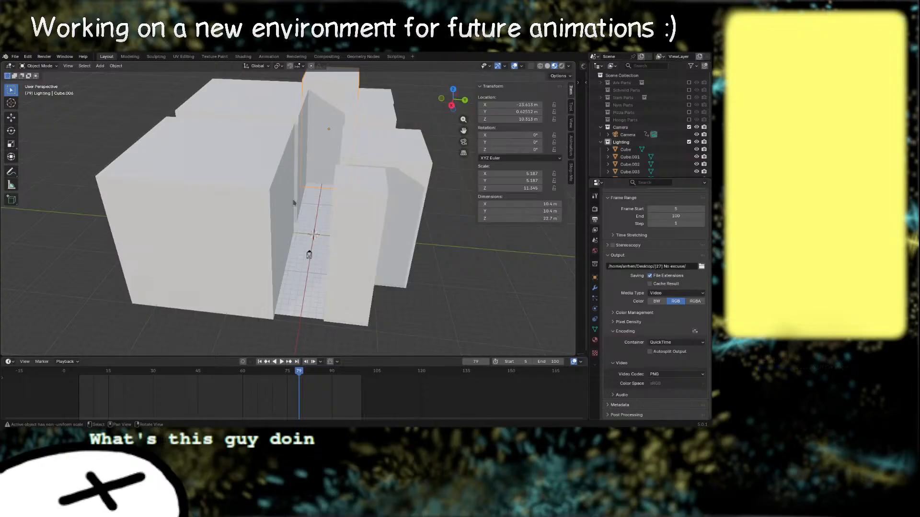
{"action": "middle_click_drag", "start_coordinate": [390, 228], "coordinate": [101, 260]}
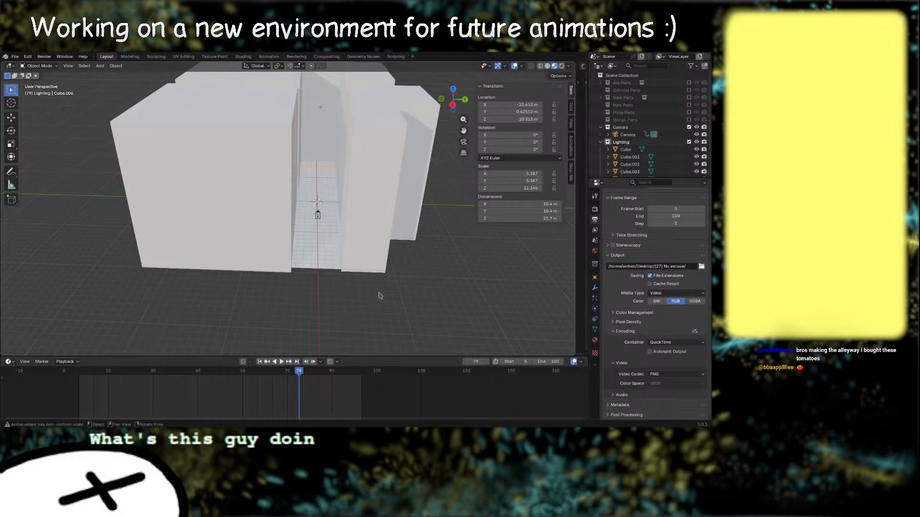
Step: Add an Empty Image object at the world origin
{"action": "key", "text": "shift+a"}
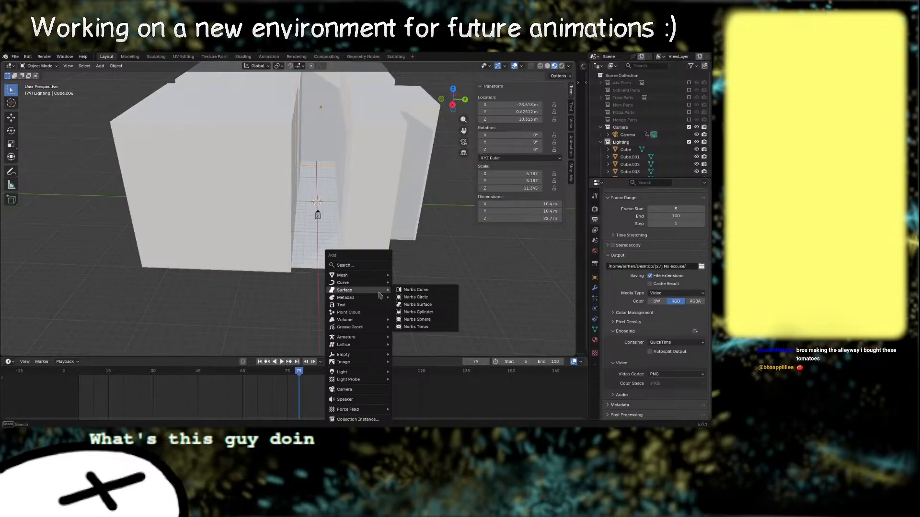
{"action": "type", "text": "imag"}
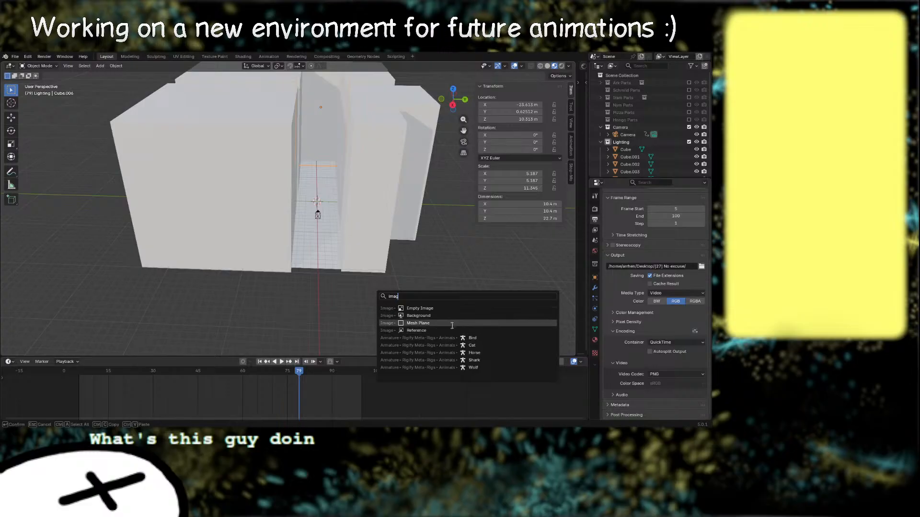
{"action": "left_click", "coordinate": [444, 308]}
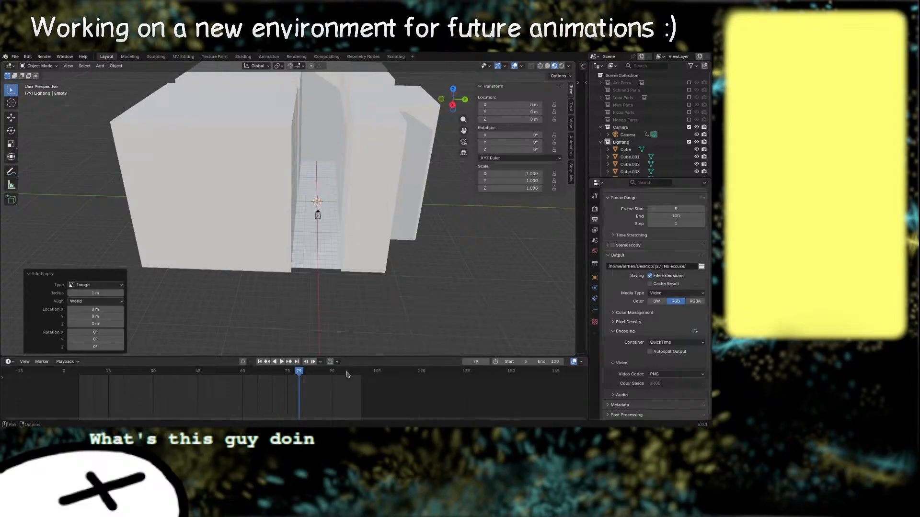
Step: Load alleyway.webp as the picture displayed by the image empty
{"action": "left_click", "coordinate": [594, 322]}
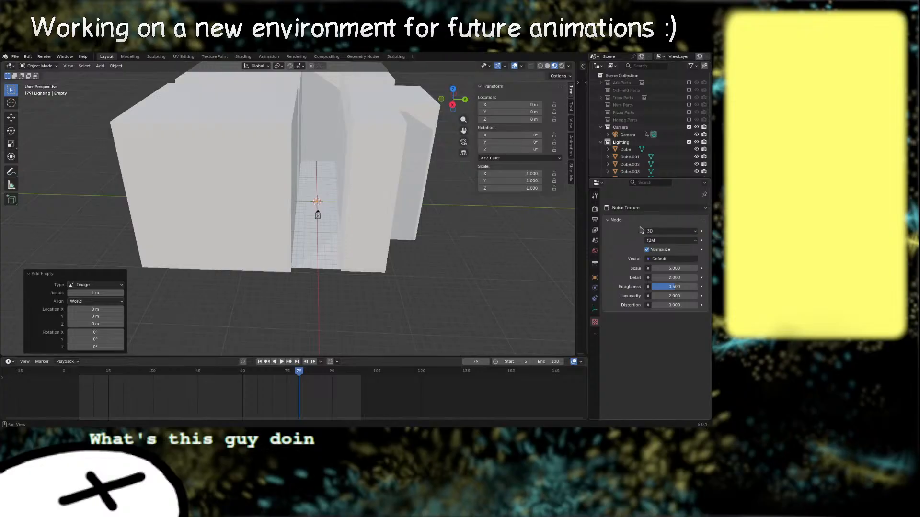
{"action": "left_click", "coordinate": [595, 309]}
{"action": "left_click", "coordinate": [672, 219]}
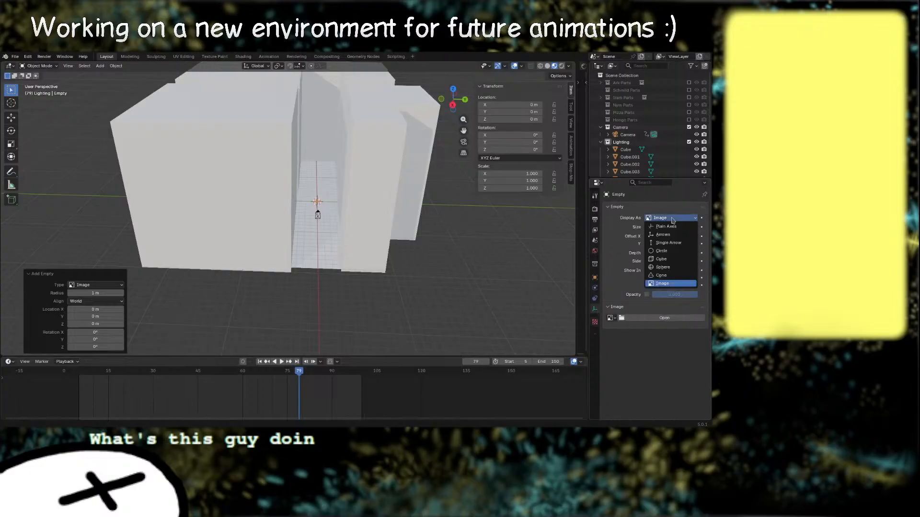
{"action": "left_click", "coordinate": [631, 317]}
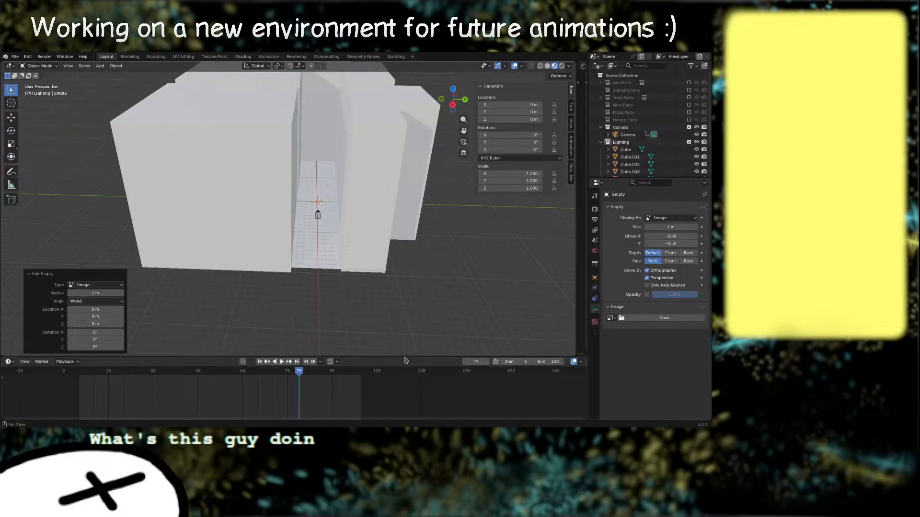
{"action": "left_click", "coordinate": [535, 405]}
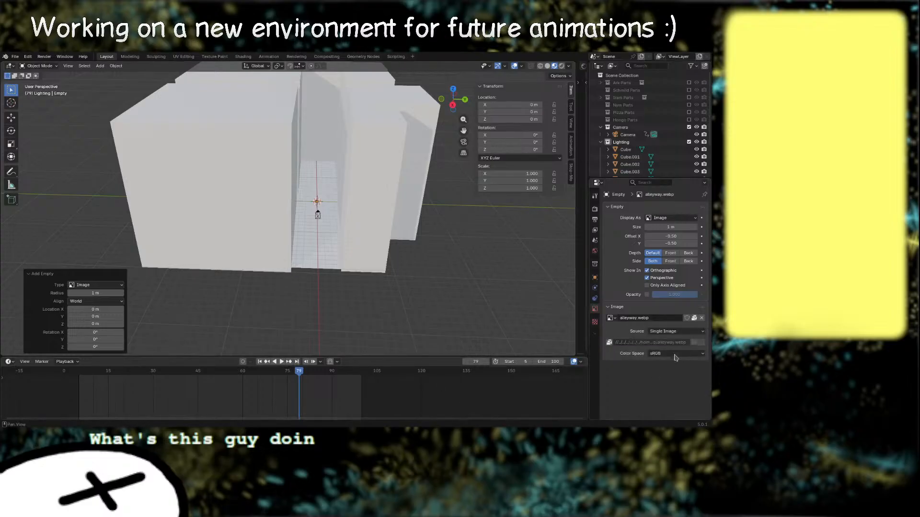
Step: Scale the alleyway reference image up uniformly to about 56.56
{"action": "scroll", "coordinate": [409, 244], "scroll_direction": "up", "scroll_amount": 1}
{"action": "middle_click_drag", "start_coordinate": [409, 240], "coordinate": [351, 235], "text": "shift"}
{"action": "mouse_move", "coordinate": [350, 234]}
{"action": "middle_mouse_down", "text": "shift"}
{"action": "mouse_move", "coordinate": [294, 271]}
{"action": "mouse_move", "coordinate": [367, 205]}
{"action": "mouse_move", "coordinate": [345, 226]}
{"action": "mouse_move", "coordinate": [352, 222]}
{"action": "middle_mouse_up", "text": "shift"}
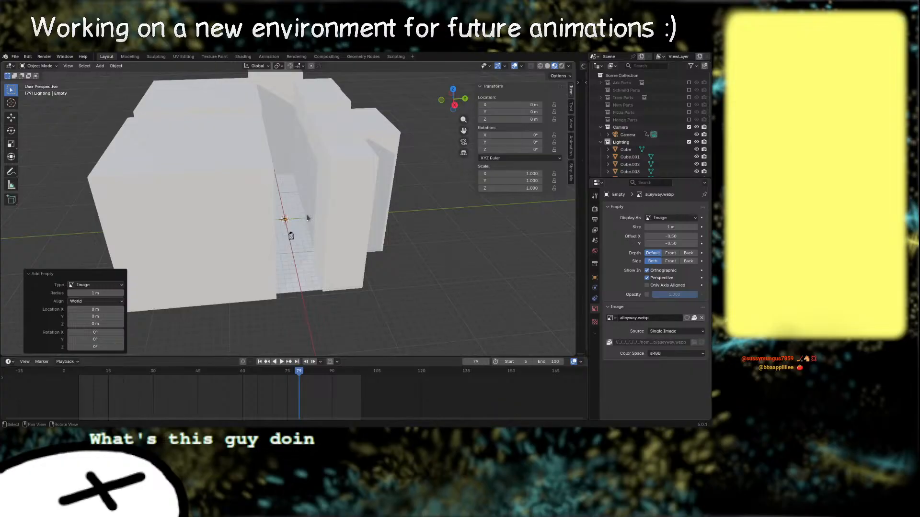
{"action": "key", "text": "s"}
{"action": "left_click", "coordinate": [363, 250]}
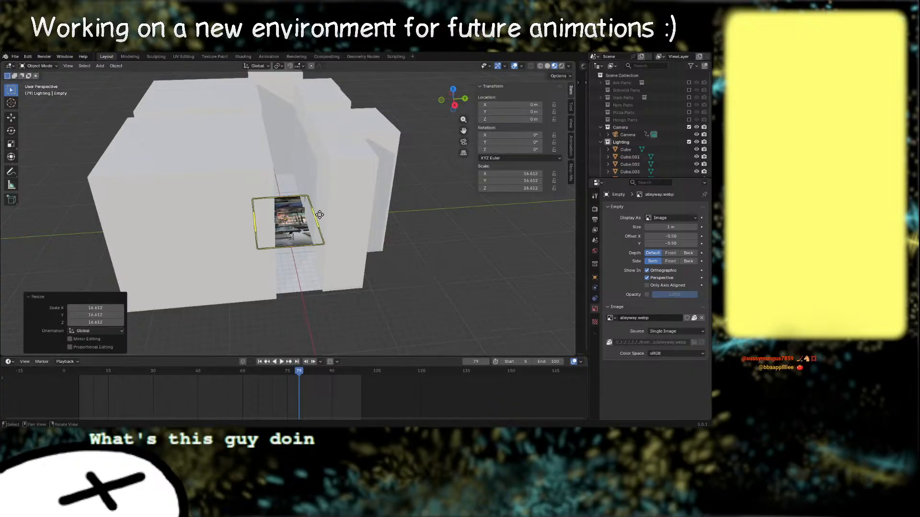
{"action": "key", "text": "s"}
{"action": "left_click", "coordinate": [369, 234]}
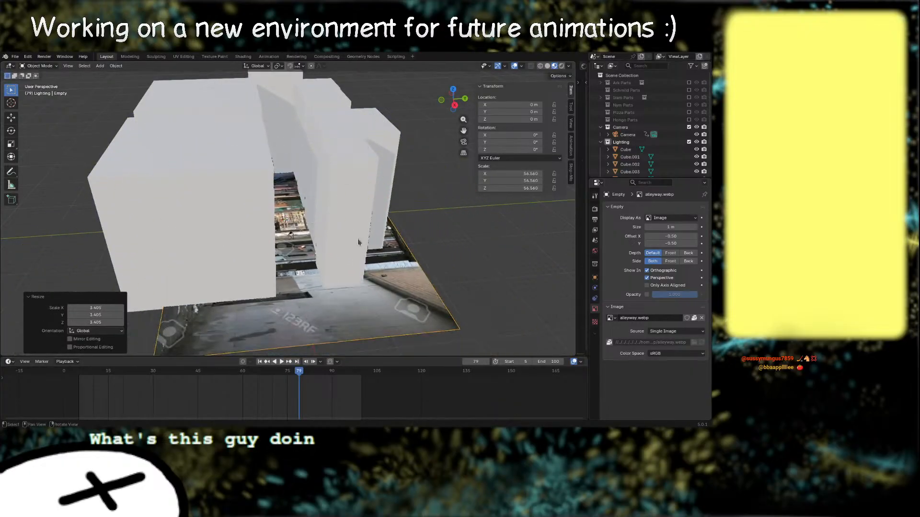
Step: Stand the reference image upright by rotating it 90° about X, and turn it about 77.9° around Z
{"action": "type", "text": "rx90"}
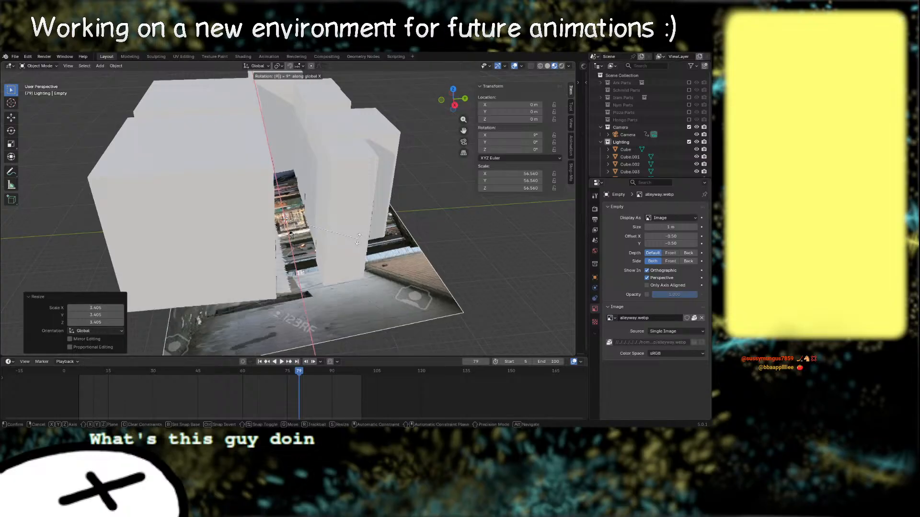
{"action": "key", "text": "Return"}
{"action": "key", "text": "z"}
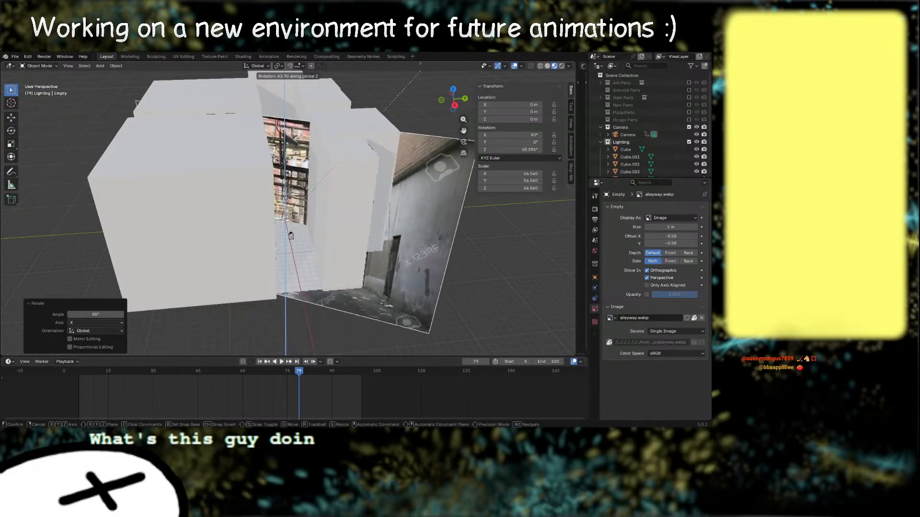
{"action": "left_click", "coordinate": [347, 103]}
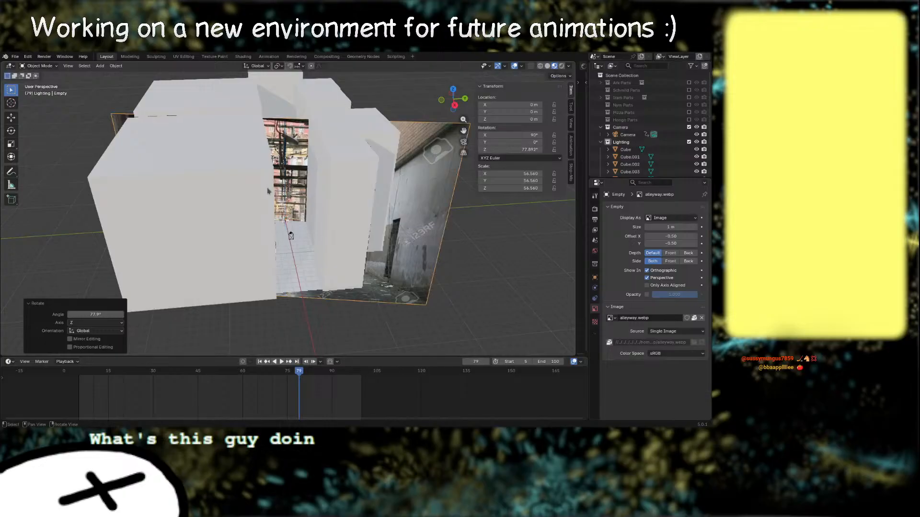
Step: Move the reference image clear of the building blocks, to about 49.4 m on Y and 14.1 m on Z
{"action": "key", "text": "g"}
{"action": "left_click", "coordinate": [464, 243]}
{"action": "scroll", "coordinate": [464, 243], "scroll_direction": "down", "scroll_amount": 6}
{"action": "mouse_move", "coordinate": [463, 244]}
{"action": "right_mouse_down"}
{"action": "mouse_move", "coordinate": [455, 217]}
{"action": "mouse_move", "coordinate": [455, 229]}
{"action": "right_mouse_up"}
{"action": "key", "text": "g"}
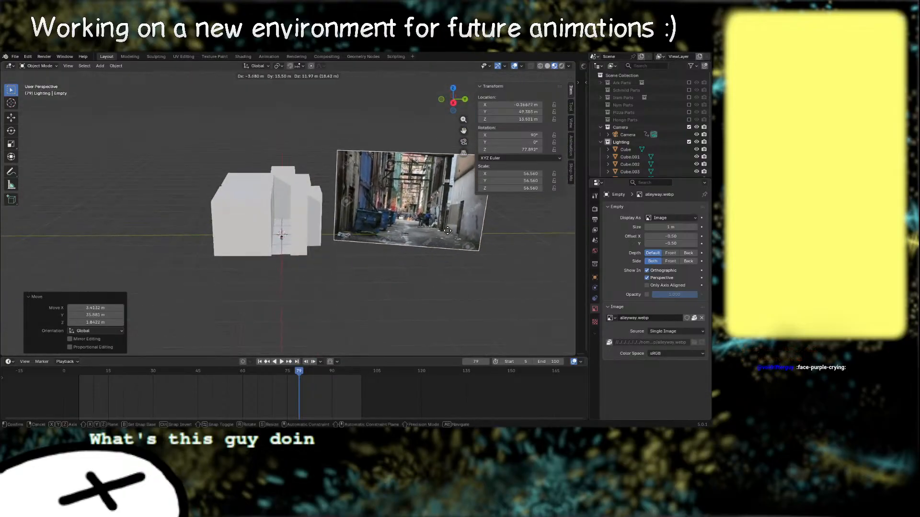
{"action": "left_click", "coordinate": [446, 228]}
Step: Hide the alley's end block, the blocks along its right side and the rear left block, keeping the front left cube and ground visible
{"action": "middle_click_drag", "start_coordinate": [352, 272], "coordinate": [364, 267]}
{"action": "right_click_drag", "start_coordinate": [364, 265], "coordinate": [370, 267]}
{"action": "scroll", "coordinate": [370, 266], "scroll_direction": "up", "scroll_amount": 3}
{"action": "middle_click_drag", "start_coordinate": [414, 287], "coordinate": [397, 285]}
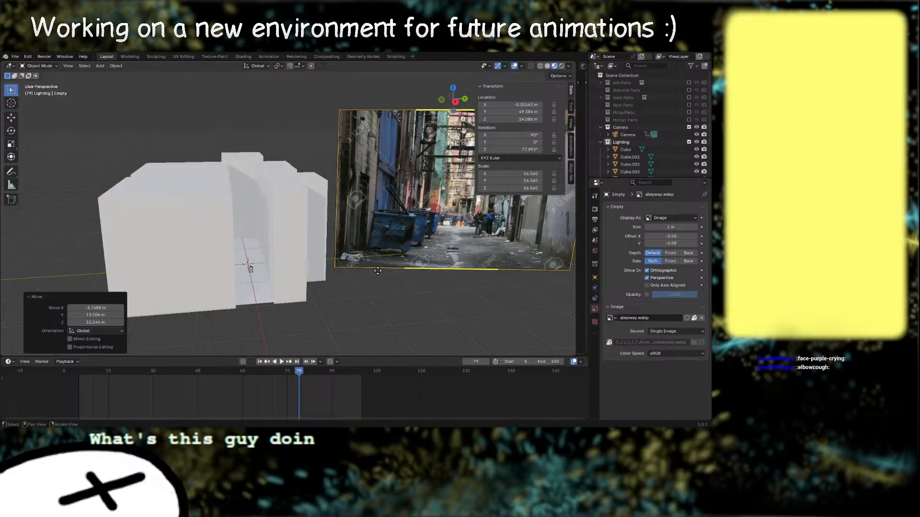
{"action": "middle_click_drag", "start_coordinate": [413, 267], "coordinate": [358, 259]}
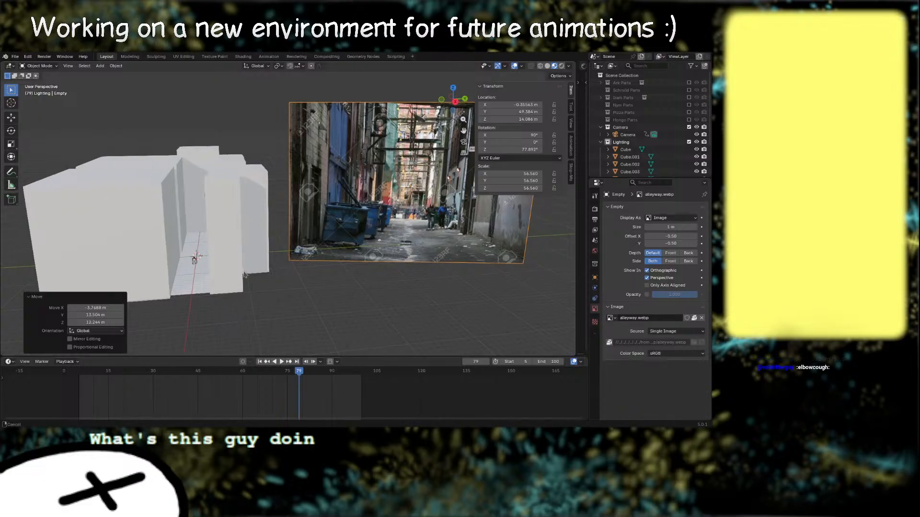
{"action": "scroll", "coordinate": [266, 255], "scroll_direction": "up", "scroll_amount": 3}
{"action": "middle_click_drag", "start_coordinate": [263, 259], "coordinate": [283, 250]}
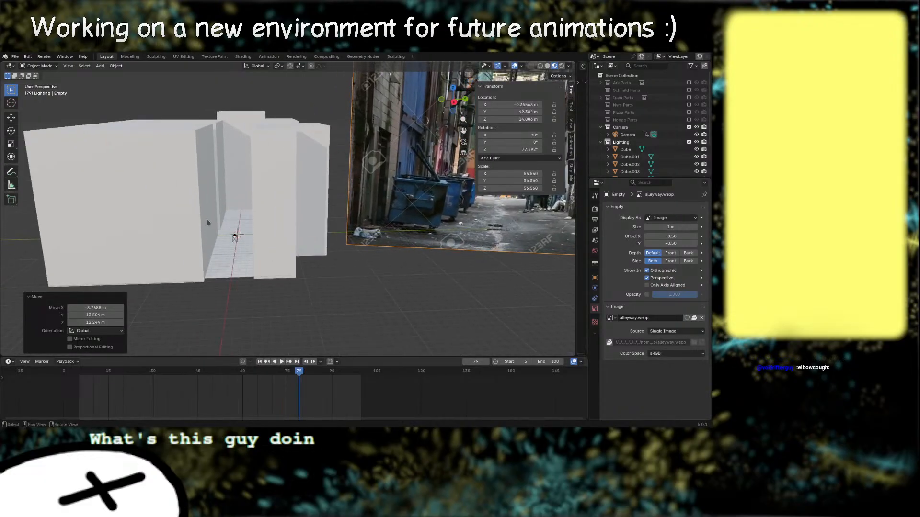
{"action": "left_click", "coordinate": [206, 219]}
{"action": "right_click_drag", "start_coordinate": [262, 216], "coordinate": [271, 240]}
{"action": "left_click", "coordinate": [271, 238]}
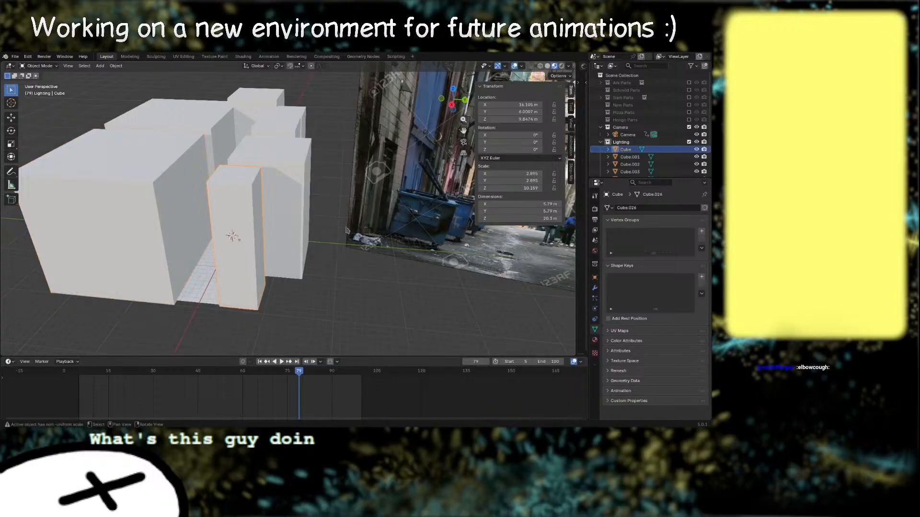
{"action": "key", "text": "h"}
{"action": "left_click", "coordinate": [288, 159]}
{"action": "key", "text": "h"}
{"action": "left_click", "coordinate": [285, 148]}
{"action": "key", "text": "h"}
{"action": "left_click", "coordinate": [271, 135]}
{"action": "key", "text": "h"}
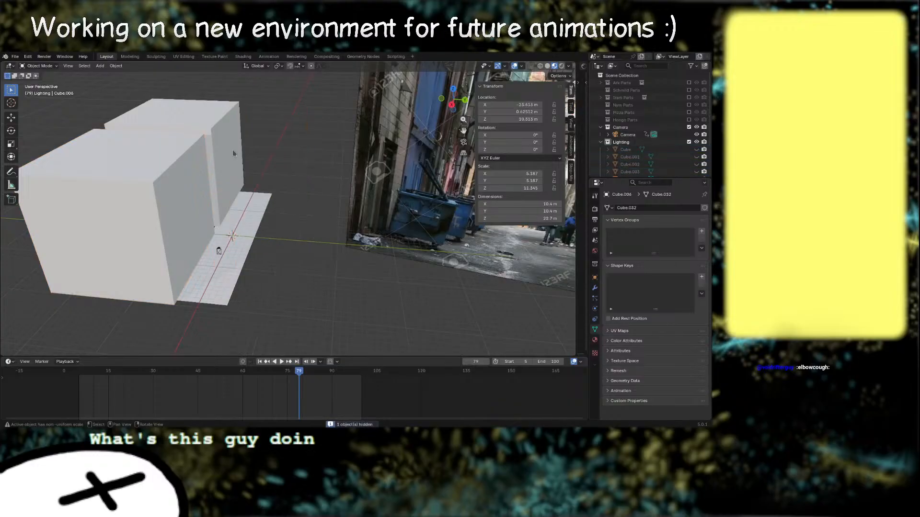
{"action": "left_click", "coordinate": [234, 152]}
{"action": "key", "text": "h"}
Step: Divide the remaining building cube into four horizontal bands with three evenly spaced loop cuts
{"action": "right_click_drag", "start_coordinate": [280, 226], "coordinate": [315, 218]}
{"action": "middle_click_drag", "start_coordinate": [194, 187], "coordinate": [228, 195], "text": "shift"}
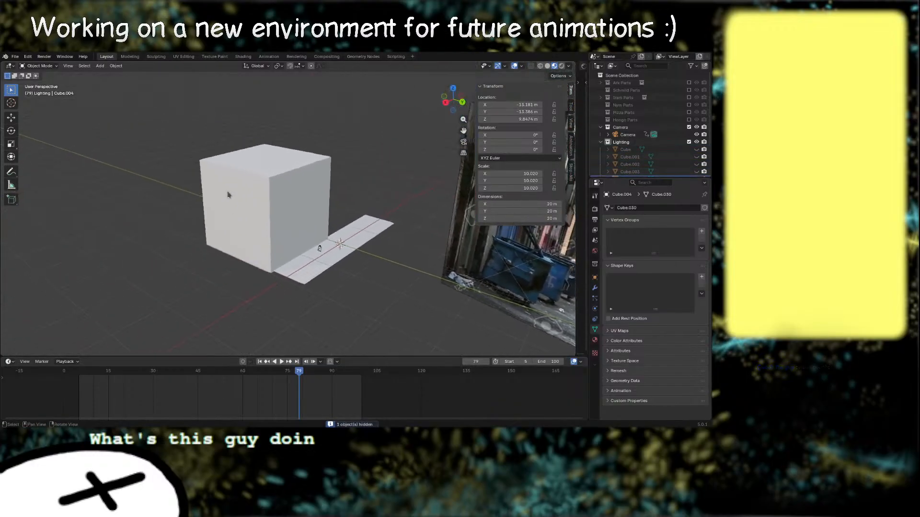
{"action": "scroll", "coordinate": [228, 195], "scroll_direction": "down", "scroll_amount": 2}
{"action": "middle_click_drag", "start_coordinate": [301, 223], "coordinate": [328, 213]}
{"action": "right_click_drag", "start_coordinate": [329, 212], "coordinate": [310, 203]}
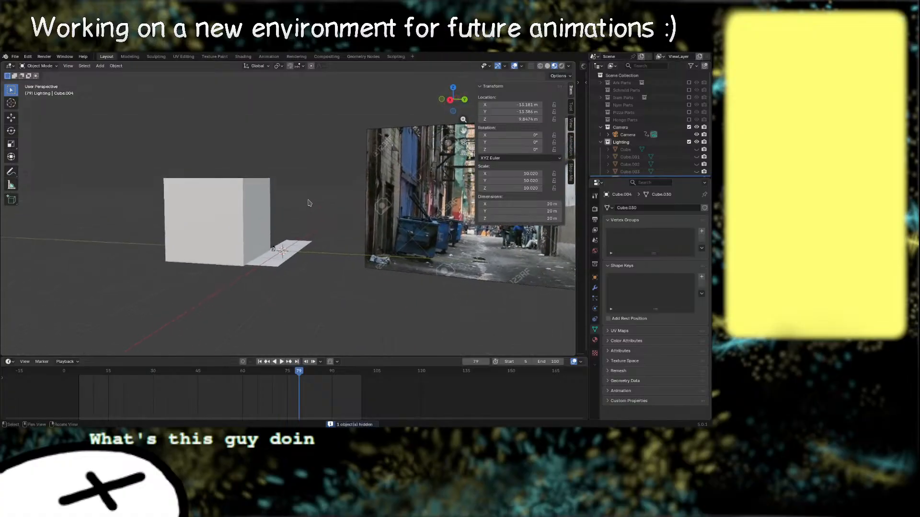
{"action": "middle_click_drag", "start_coordinate": [310, 203], "coordinate": [302, 212]}
{"action": "left_click", "coordinate": [246, 229]}
{"action": "key", "text": "Tab"}
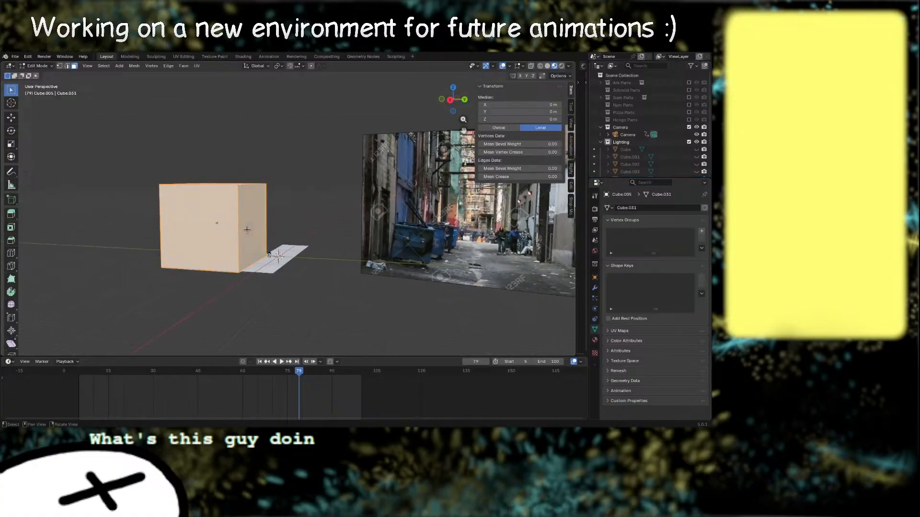
{"action": "scroll", "coordinate": [242, 239], "scroll_direction": "up", "scroll_amount": 2}
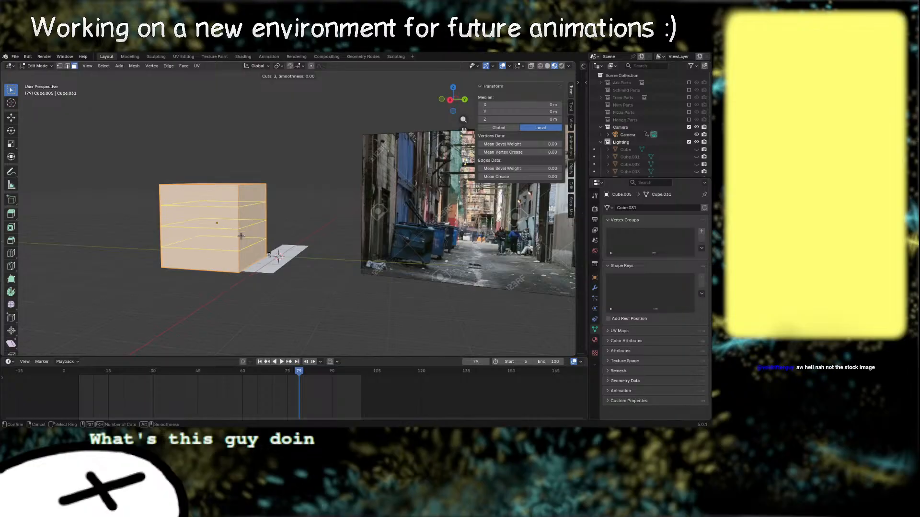
{"action": "left_click", "coordinate": [241, 235]}
{"action": "middle_click_drag", "start_coordinate": [241, 236], "coordinate": [286, 259]}
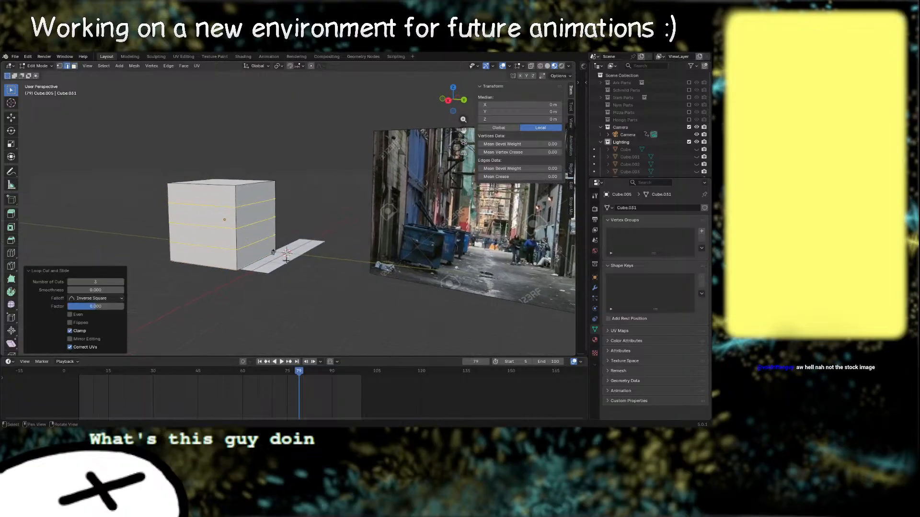
{"action": "middle_click_drag", "start_coordinate": [347, 248], "coordinate": [304, 255]}
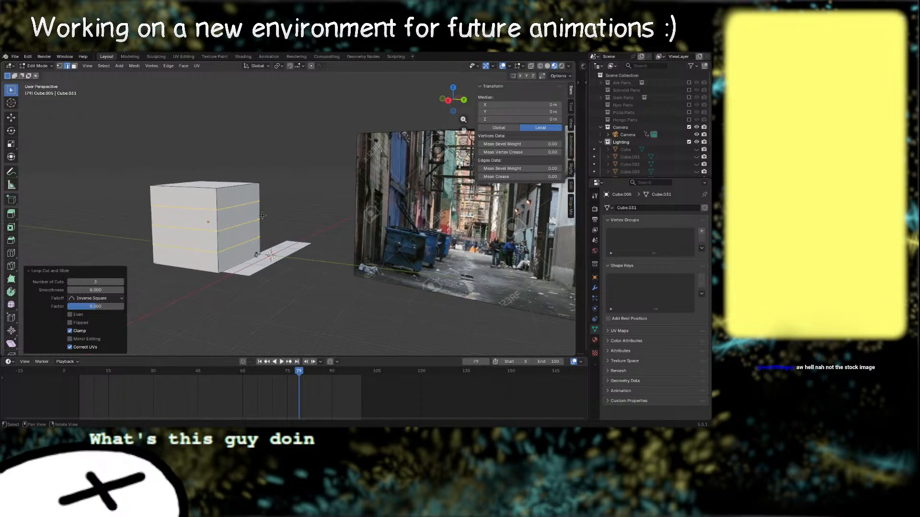
Step: Add two vertical loop cuts near the front corner of the building's alley-facing wall to outline a door-width strip
{"action": "key", "text": "Tab"}
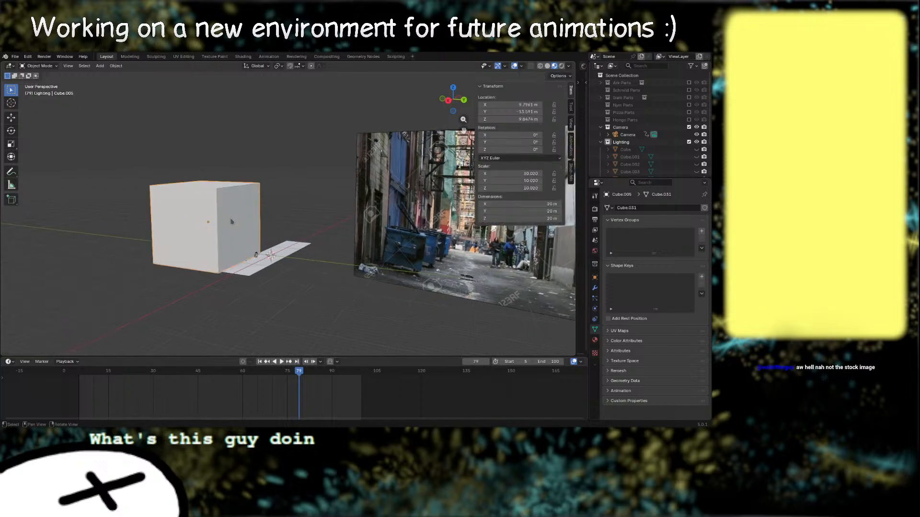
{"action": "key", "text": "Tab"}
{"action": "middle_click_drag", "start_coordinate": [283, 241], "coordinate": [264, 251]}
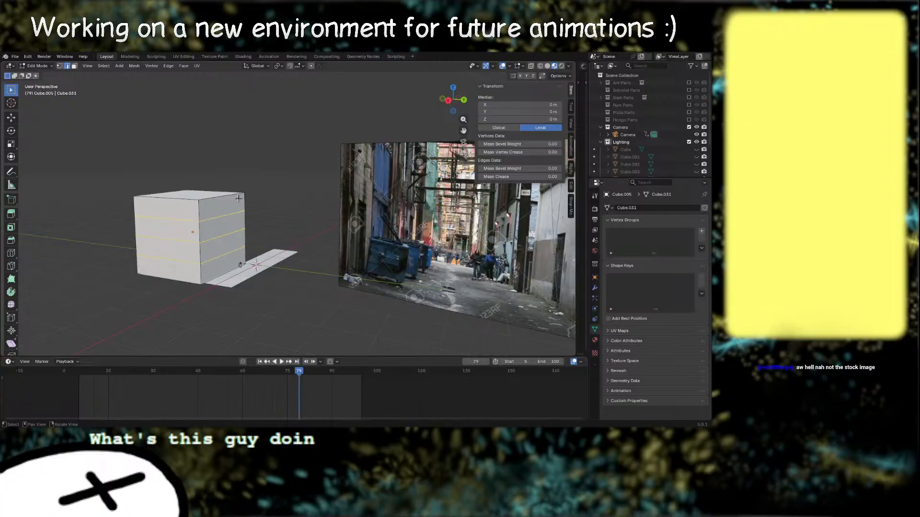
{"action": "key", "text": "alt+a"}
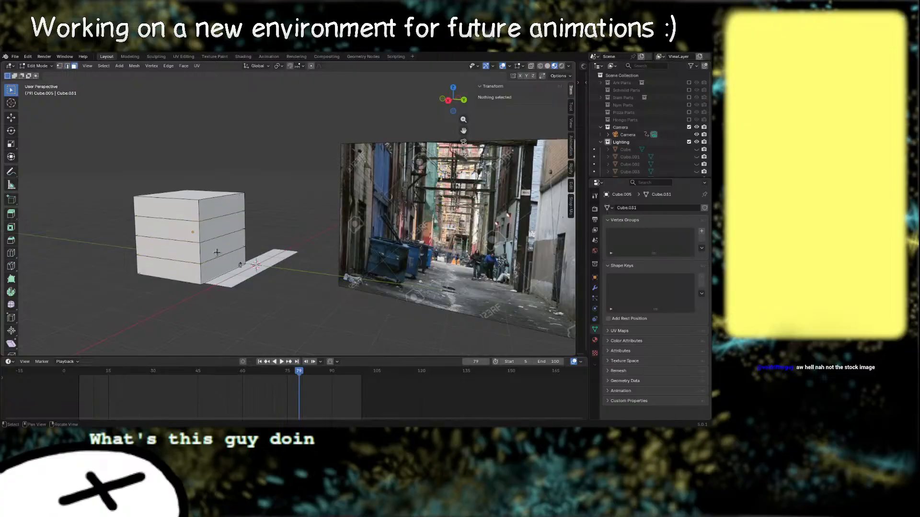
{"action": "scroll", "coordinate": [217, 246], "scroll_direction": "up", "scroll_amount": 3}
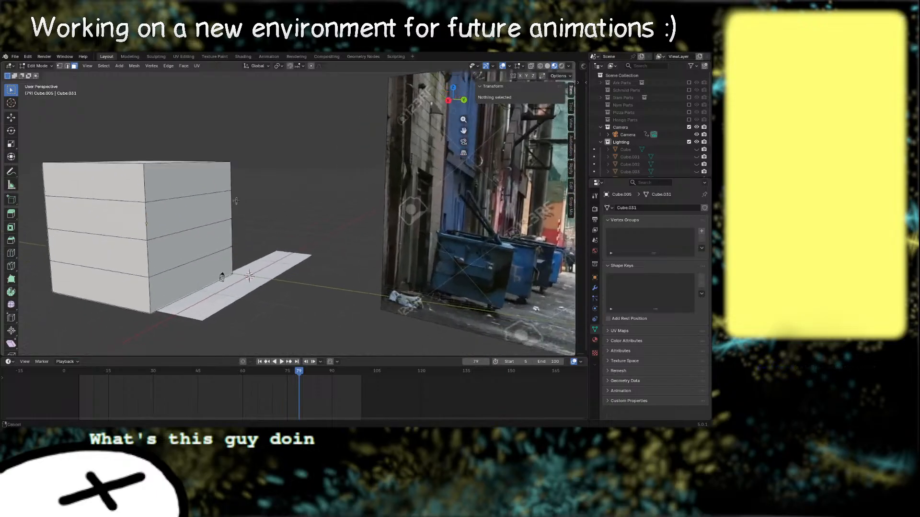
{"action": "left_click", "coordinate": [220, 243]}
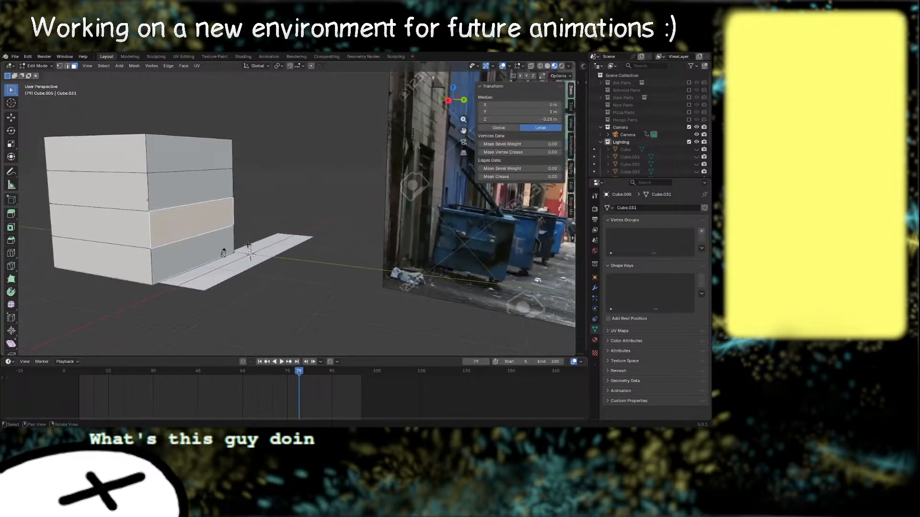
{"action": "key", "text": "ctrl+r"}
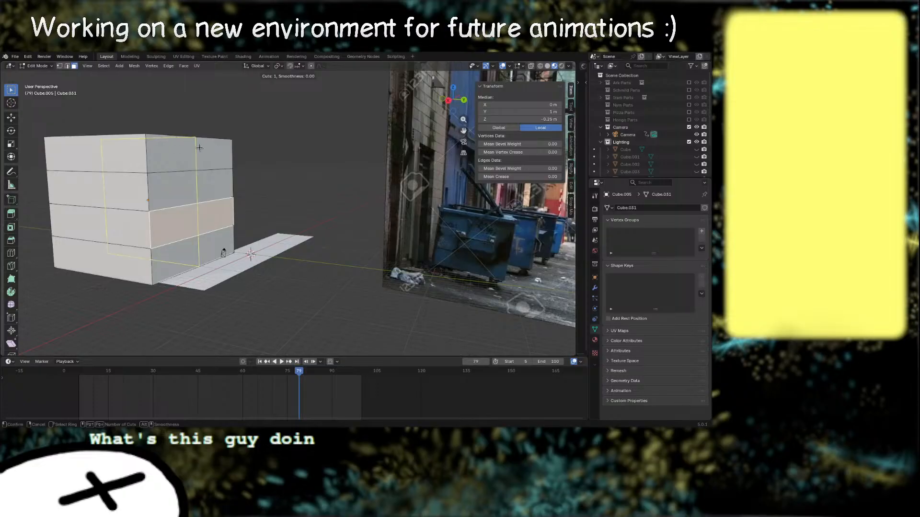
{"action": "left_click", "coordinate": [198, 147]}
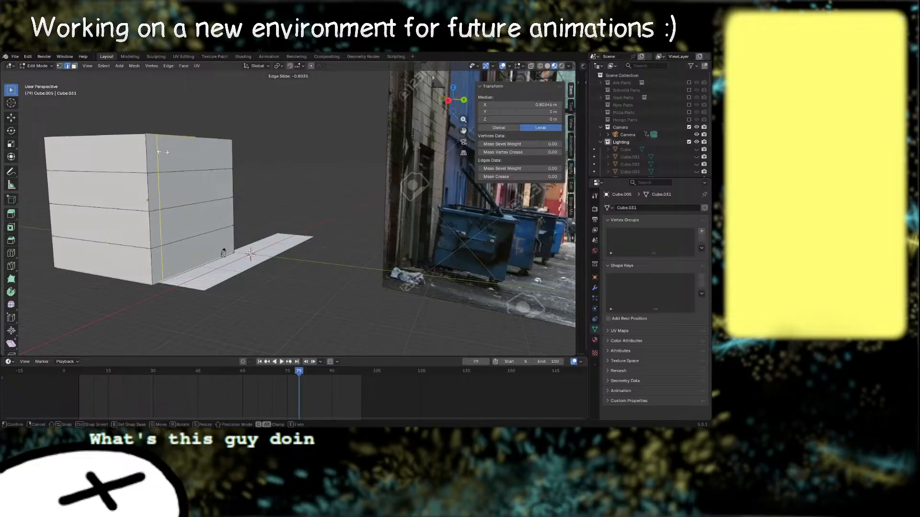
{"action": "left_click", "coordinate": [163, 152]}
{"action": "key", "text": "ctrl+r"}
{"action": "left_click", "coordinate": [164, 151]}
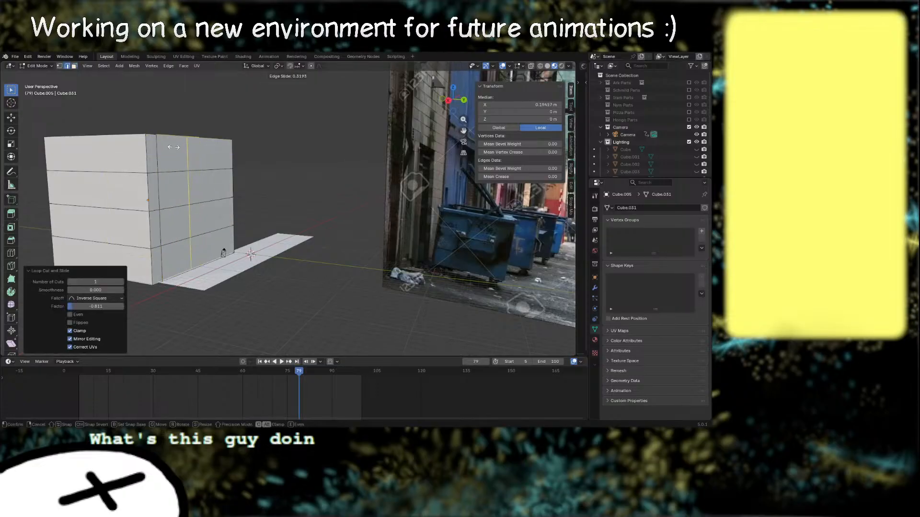
{"action": "left_click", "coordinate": [163, 150]}
Step: Select the ground-level face between the two vertical cuts and extrude it about 0.4 m into the building as a door recess
{"action": "middle_click_drag", "start_coordinate": [165, 153], "coordinate": [233, 246]}
{"action": "key", "text": "3"}
{"action": "left_click", "coordinate": [227, 241]}
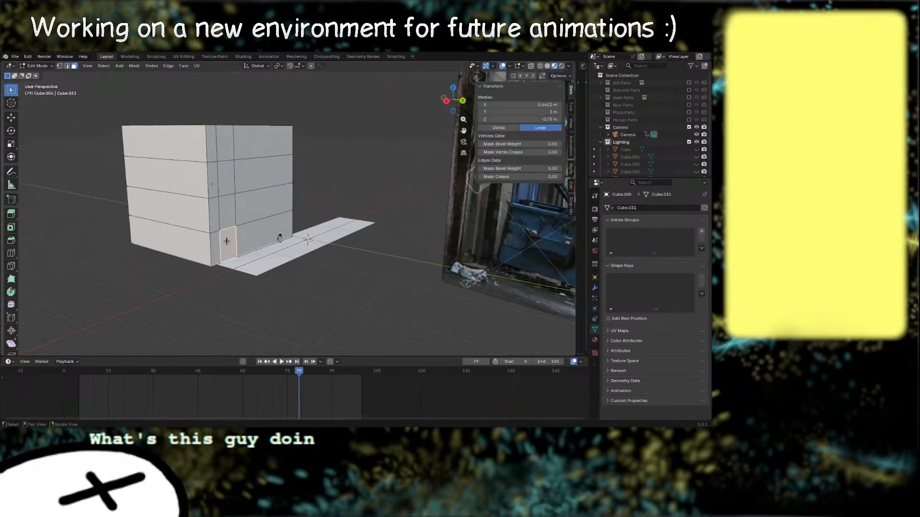
{"action": "key", "text": "g"}
{"action": "key", "text": "z"}
{"action": "key", "text": "z"}
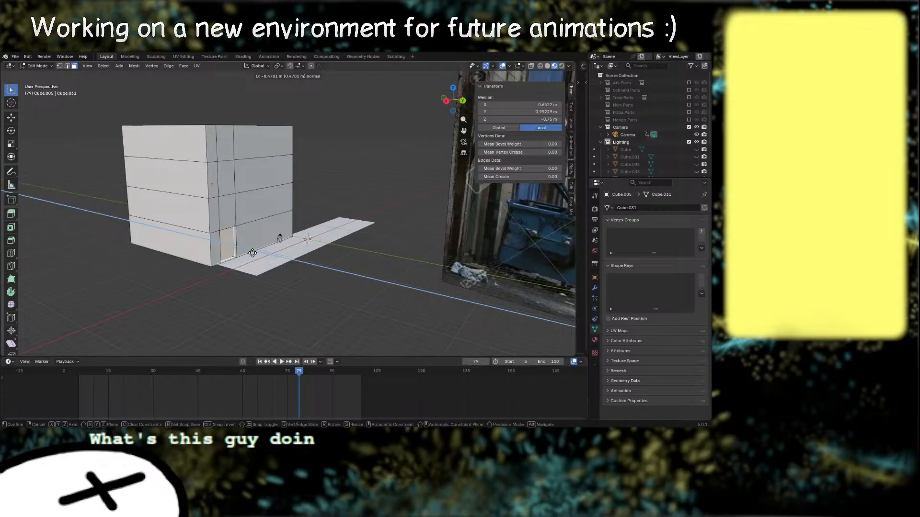
{"action": "left_click", "coordinate": [253, 252]}
Step: Scale the recessed door face down uniformly to about 0.973
{"action": "middle_click_drag", "start_coordinate": [256, 261], "coordinate": [271, 275]}
{"action": "key", "text": "s"}
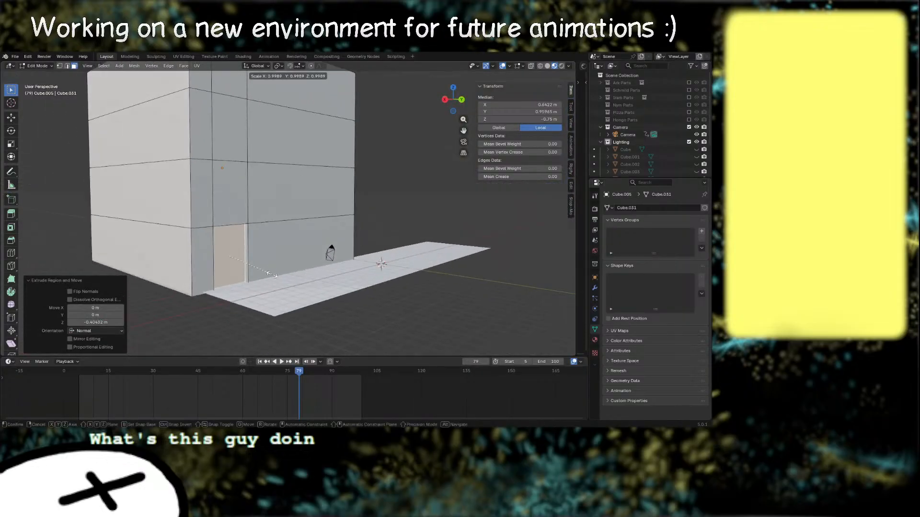
{"action": "left_click", "coordinate": [260, 270]}
{"action": "right_click_drag", "start_coordinate": [261, 270], "coordinate": [263, 265]}
{"action": "middle_click_drag", "start_coordinate": [263, 265], "coordinate": [254, 273]}
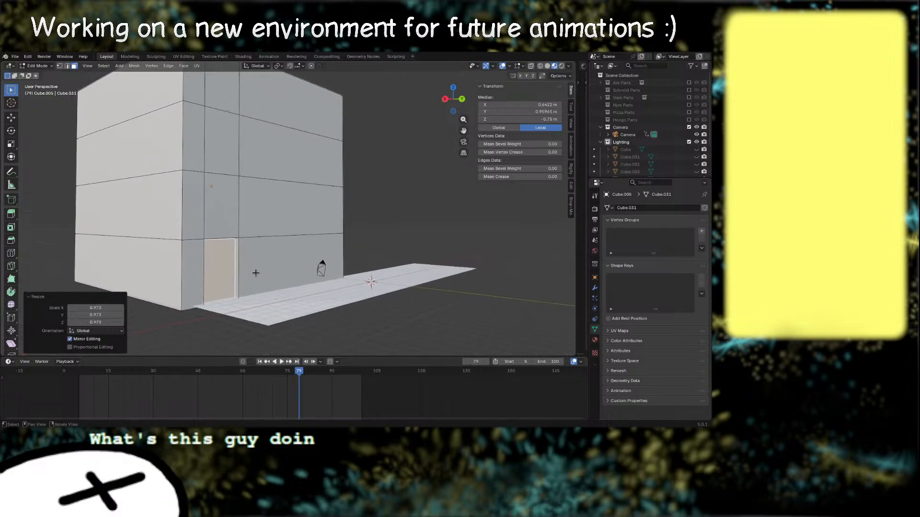
{"action": "right_click_drag", "start_coordinate": [254, 273], "coordinate": [286, 289]}
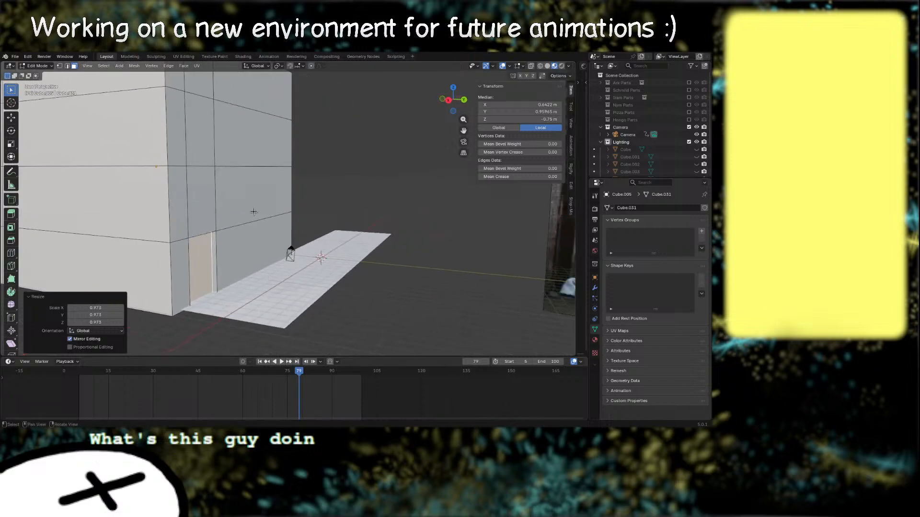
Step: Leave the building's mesh editing and add a new 2 m cube to the scene
{"action": "key", "text": "shift+a"}
{"action": "key", "text": "Tab"}
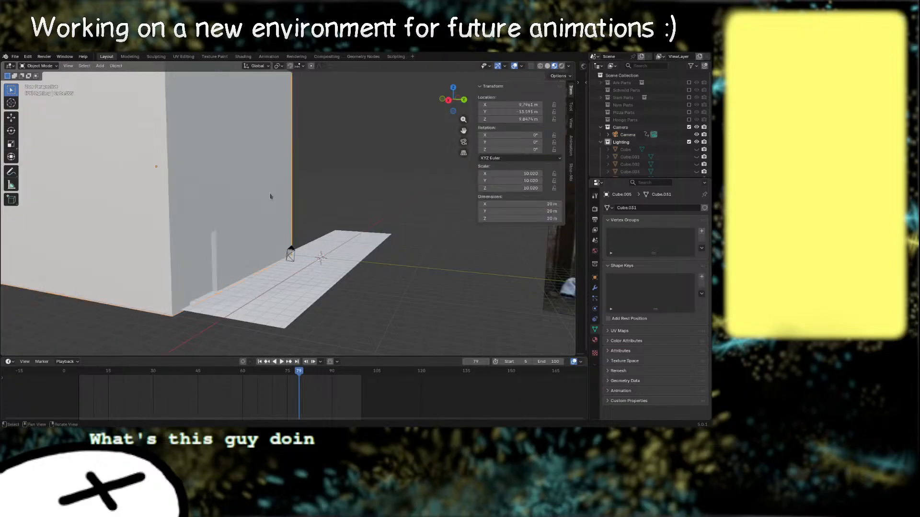
{"action": "key", "text": "shift+a"}
{"action": "type", "text": "cube"}
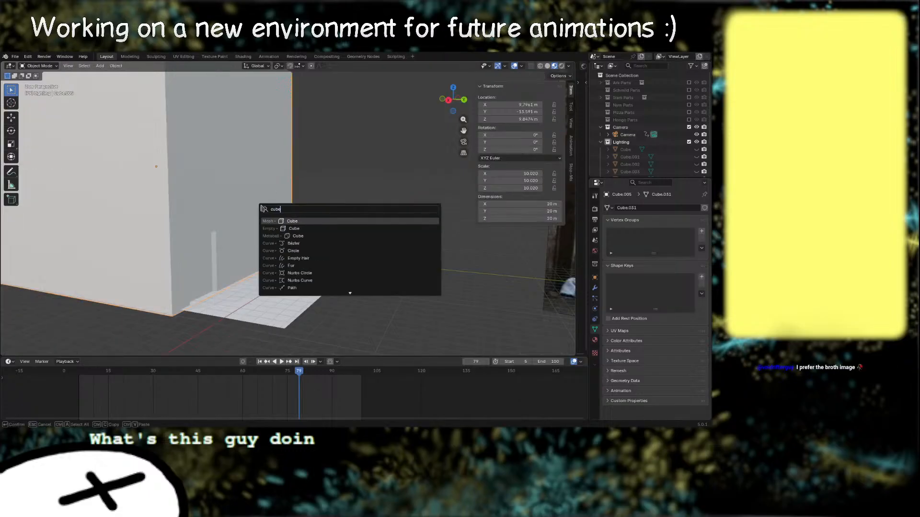
{"action": "key", "text": "Return"}
{"action": "right_click_drag", "start_coordinate": [302, 242], "coordinate": [277, 243]}
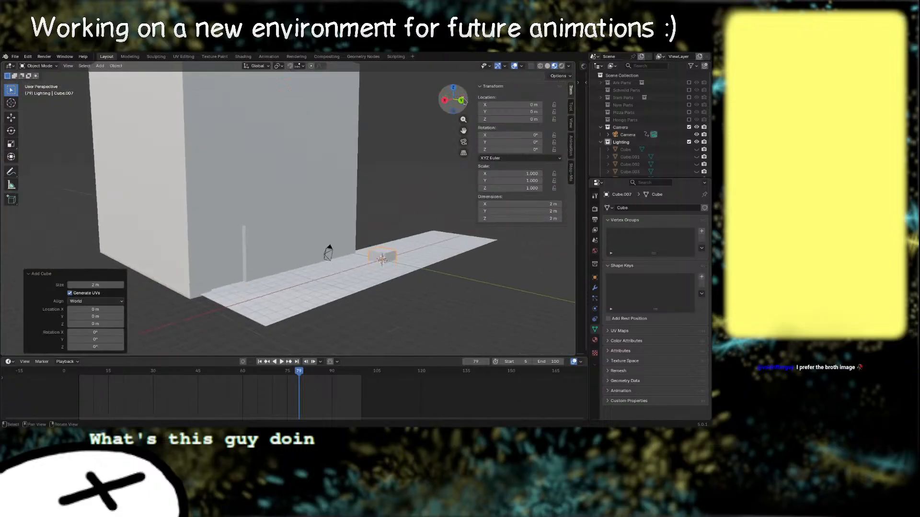
Step: Switch to the back orthographic view and hide the alley reference image
{"action": "left_click", "coordinate": [461, 101]}
{"action": "middle_click_drag", "start_coordinate": [393, 231], "coordinate": [320, 266], "text": "shift"}
{"action": "scroll", "coordinate": [320, 265], "scroll_direction": "down", "scroll_amount": 3}
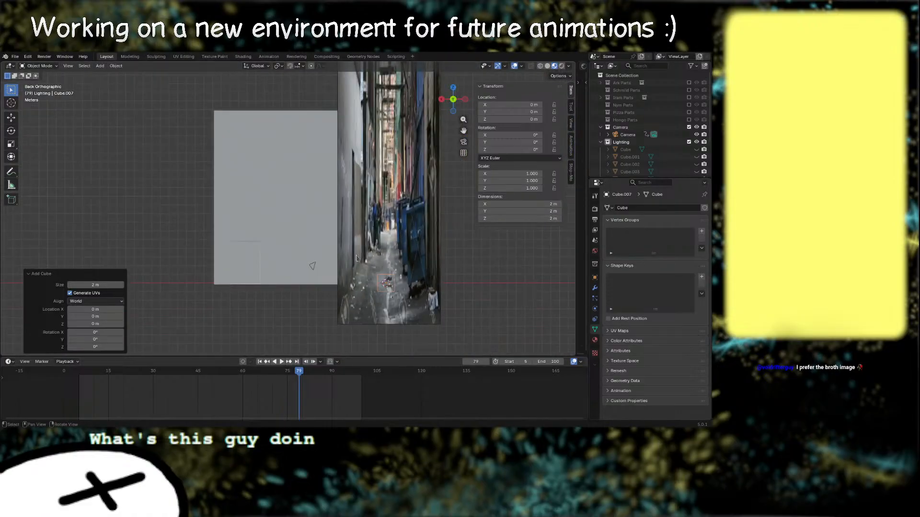
{"action": "left_click", "coordinate": [395, 221]}
{"action": "key", "text": "h"}
{"action": "scroll", "coordinate": [361, 268], "scroll_direction": "up", "scroll_amount": 2}
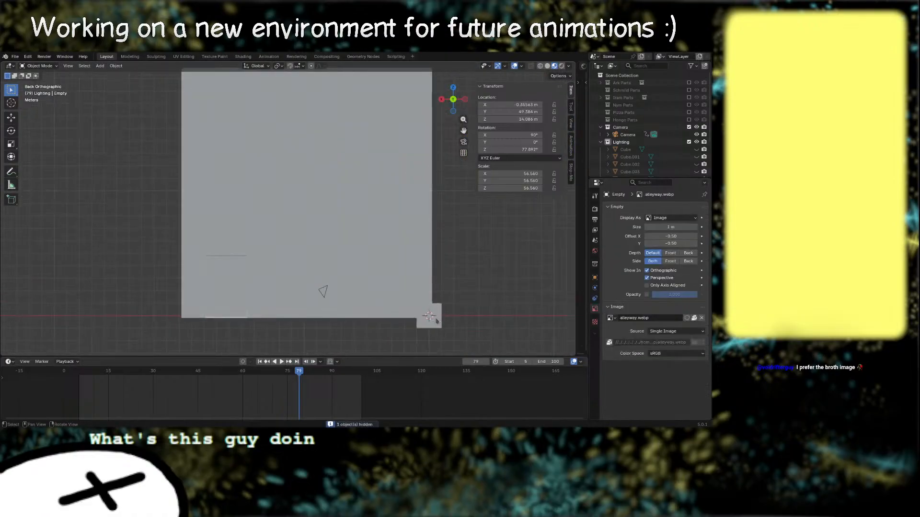
Step: Raise the new cube above the door, stretch it to about 15.5 m along X, and place it near 9.4 m X and 7.4 m Z
{"action": "left_click", "coordinate": [433, 321]}
{"action": "key", "text": "g"}
{"action": "left_click", "coordinate": [224, 184]}
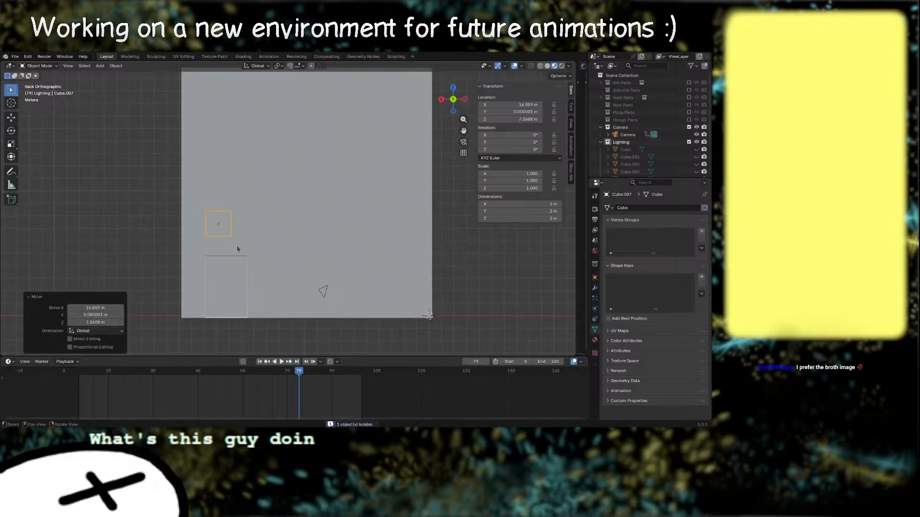
{"action": "key", "text": "s"}
{"action": "key", "text": "x"}
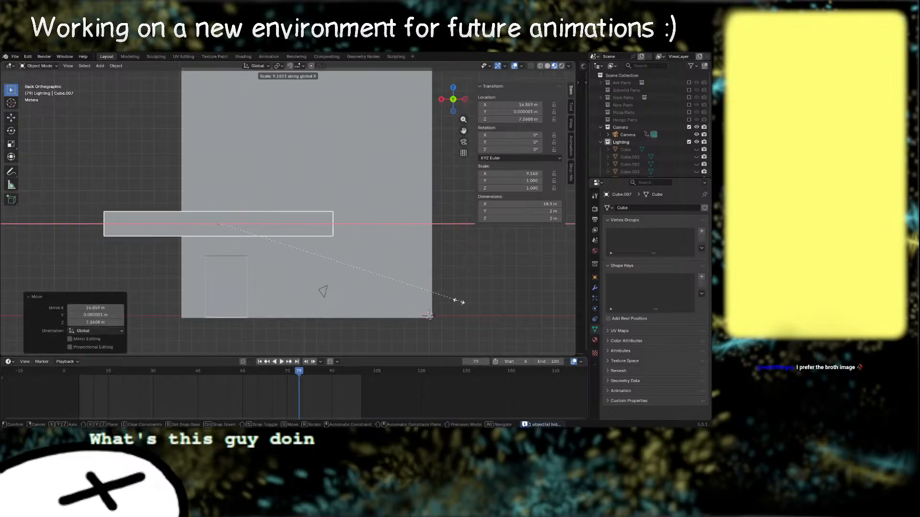
{"action": "left_click", "coordinate": [268, 263]}
{"action": "key", "text": "g"}
{"action": "left_click", "coordinate": [362, 259]}
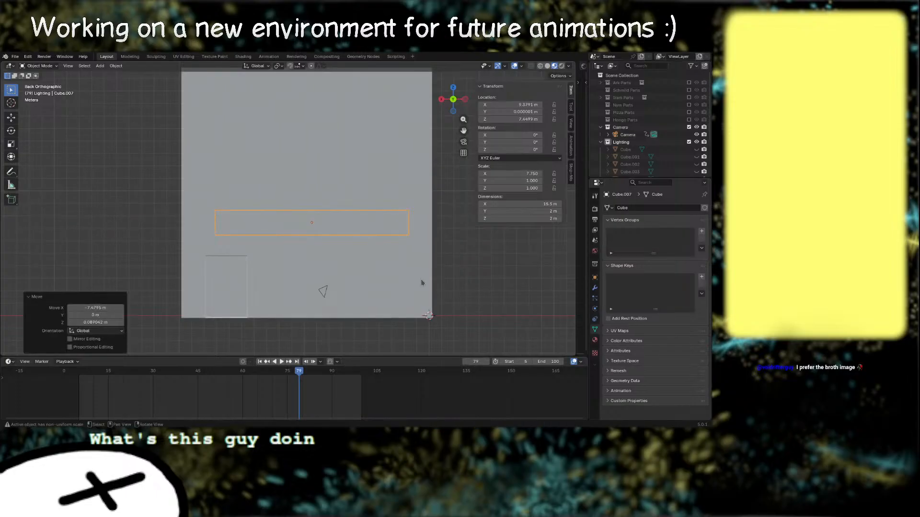
Step: Shorten the block to about 8.5 m along X and reposition it at about 7.4 m X and 7.1 m Z
{"action": "key", "text": "s"}
{"action": "key", "text": "x"}
{"action": "left_click", "coordinate": [357, 274]}
{"action": "key", "text": "g"}
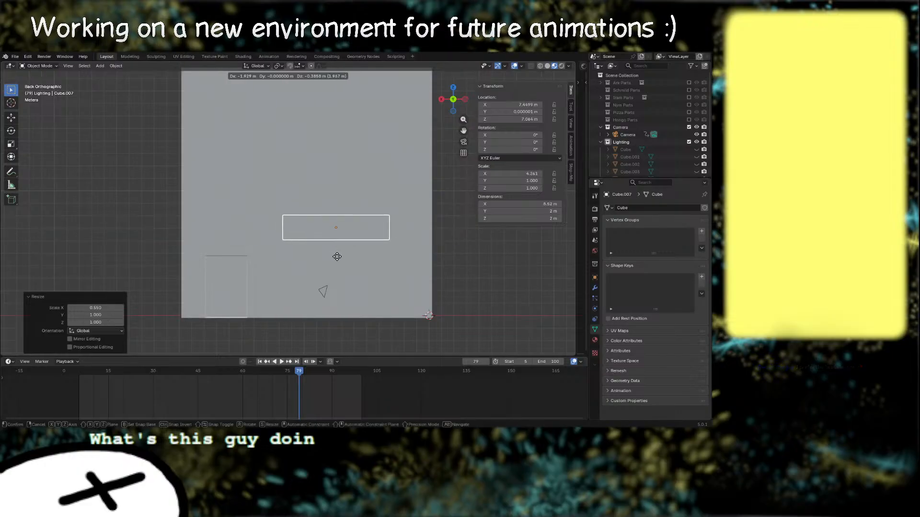
{"action": "left_click", "coordinate": [334, 255]}
Step: Move the block along Y to about -2.57 m so it sits against the building's alley wall
{"action": "middle_click_drag", "start_coordinate": [334, 254], "coordinate": [411, 246]}
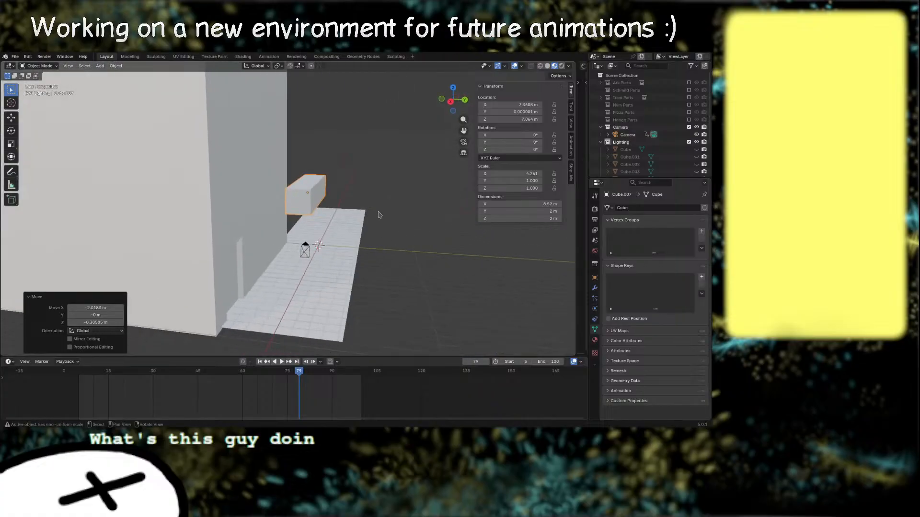
{"action": "key", "text": "g"}
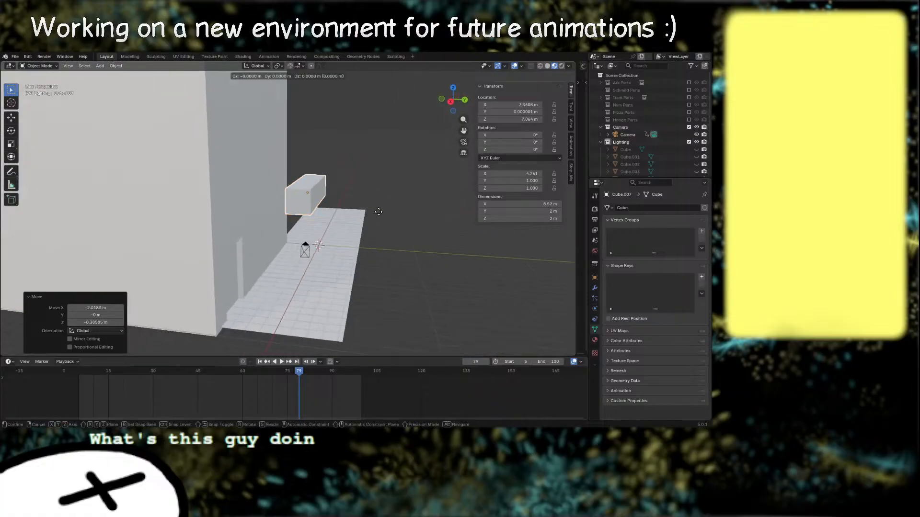
{"action": "key", "text": "y"}
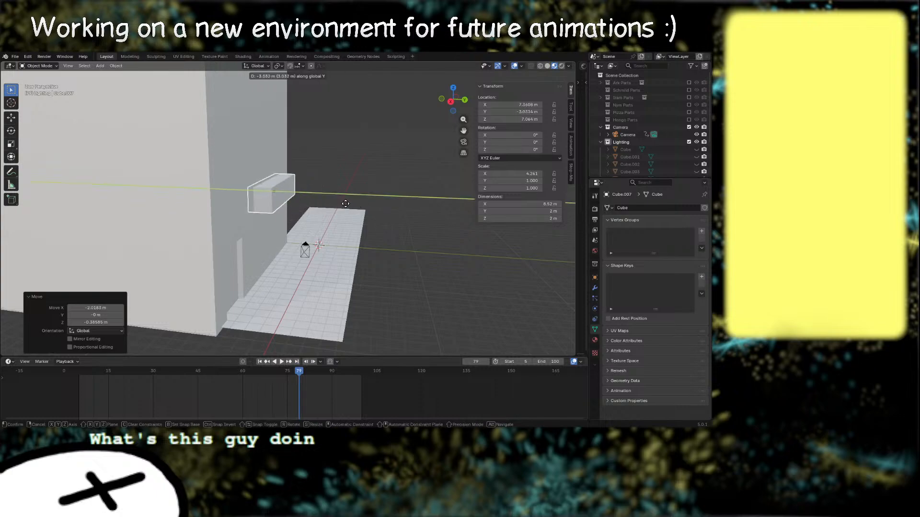
{"action": "left_click", "coordinate": [350, 200]}
{"action": "middle_click_drag", "start_coordinate": [350, 201], "coordinate": [346, 286]}
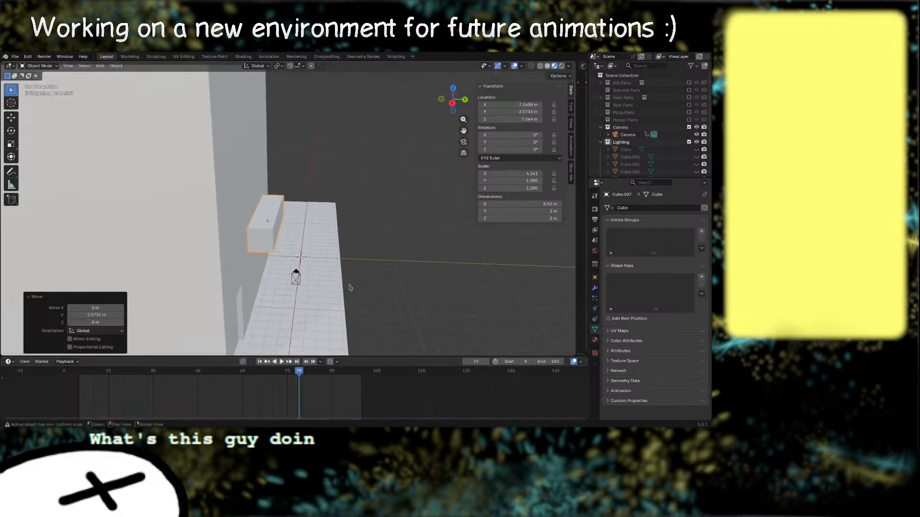
Step: Flatten the block to about 0.2 m thick on Z to form a platform, and save the file
{"action": "key", "text": "s"}
{"action": "key", "text": "z"}
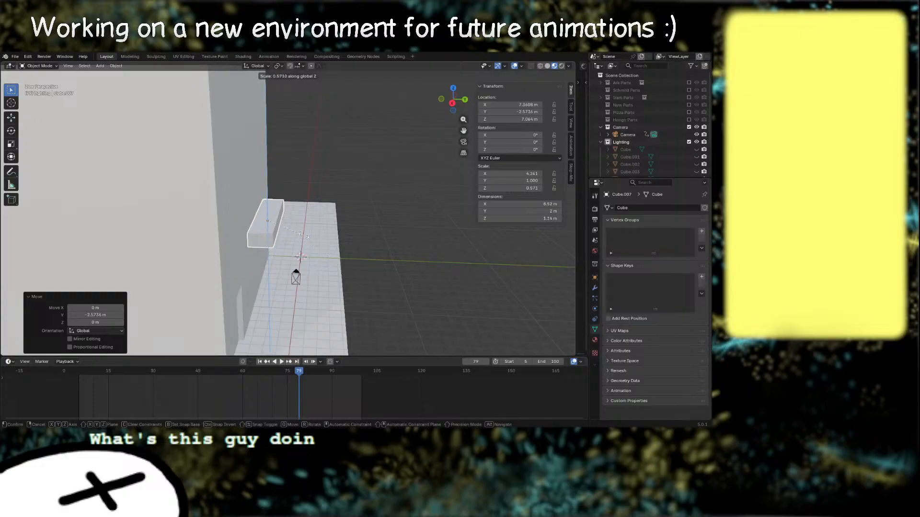
{"action": "left_click", "coordinate": [276, 225]}
{"action": "middle_click_drag", "start_coordinate": [276, 225], "coordinate": [370, 240]}
{"action": "key", "text": "ctrl+s"}
Step: Nudge the platform along Y to about -2.63 m, closer into the wall
{"action": "key", "text": "g"}
{"action": "key", "text": "y"}
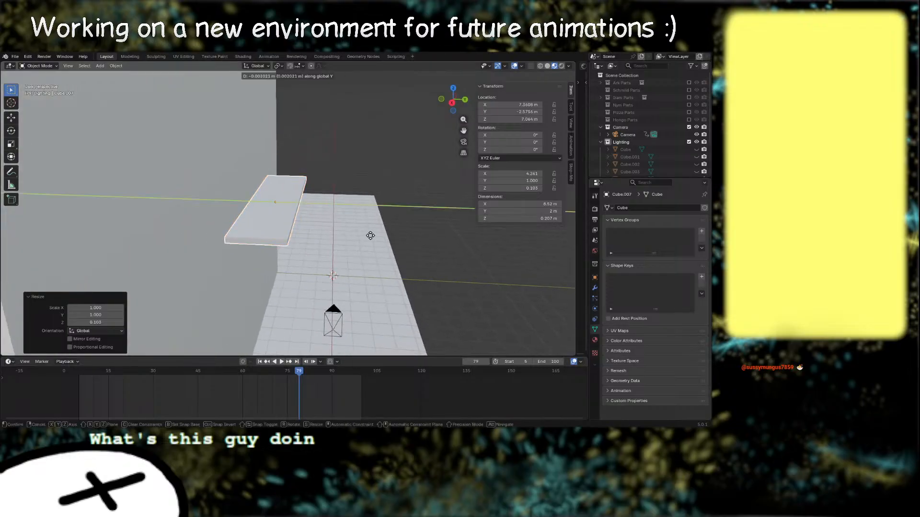
{"action": "left_click", "coordinate": [359, 223]}
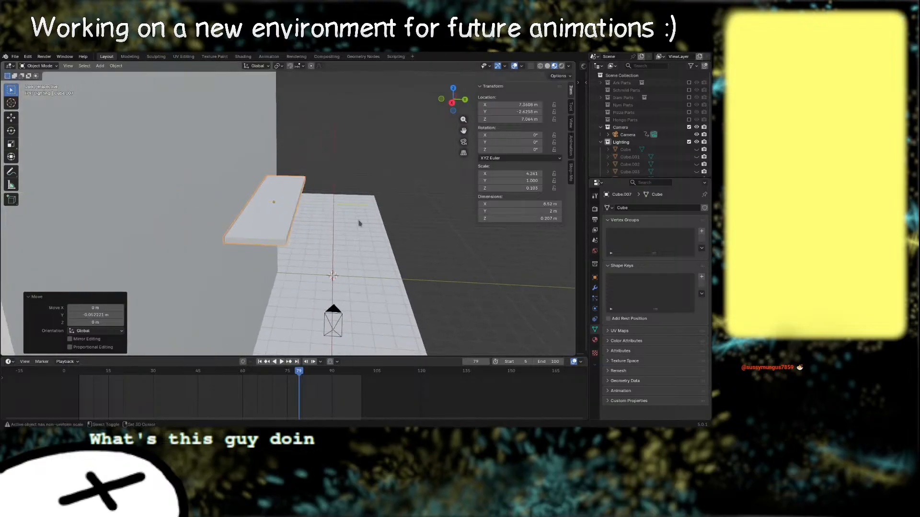
Step: Add two loop cuts across the platform and spread them toward its short ends by scaling about 2.87 along X
{"action": "middle_click_drag", "start_coordinate": [345, 217], "coordinate": [295, 217]}
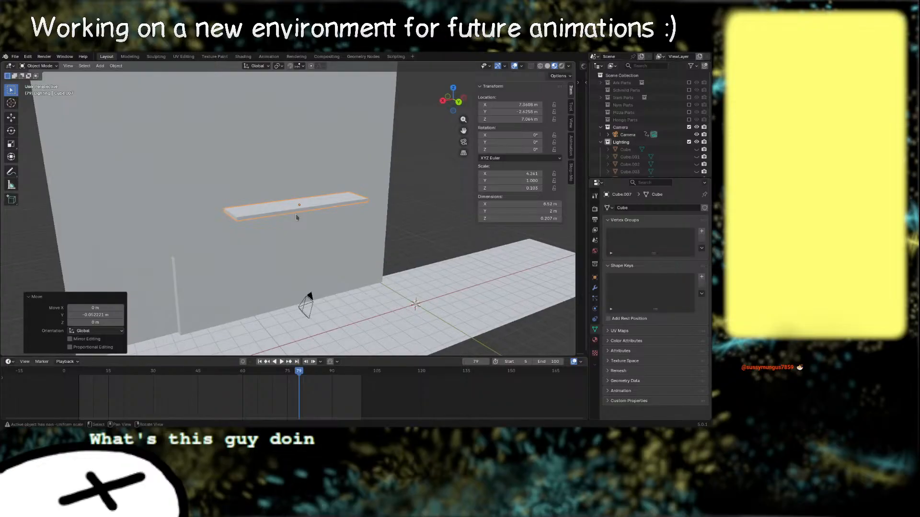
{"action": "key", "text": "Tab"}
{"action": "key", "text": "ctrl+r"}
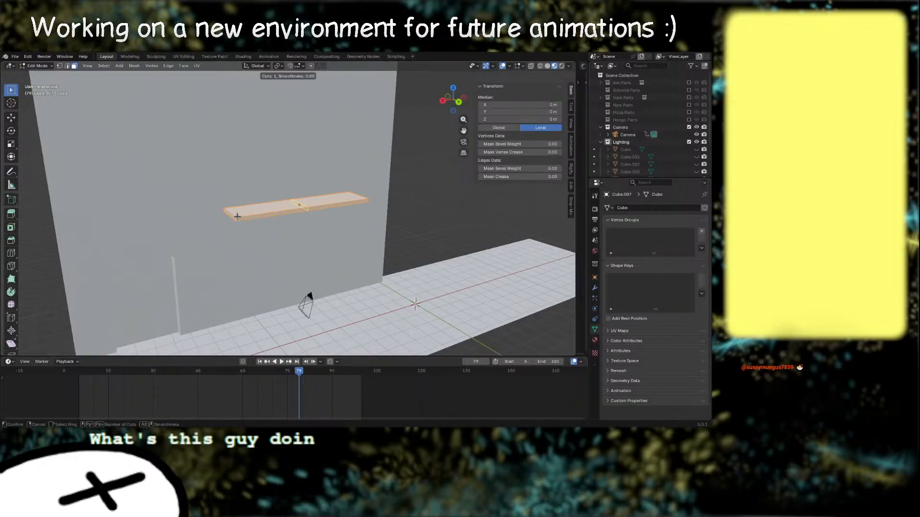
{"action": "left_click", "coordinate": [290, 209]}
{"action": "right_click", "coordinate": [290, 209]}
{"action": "key", "text": "s"}
{"action": "key", "text": "y"}
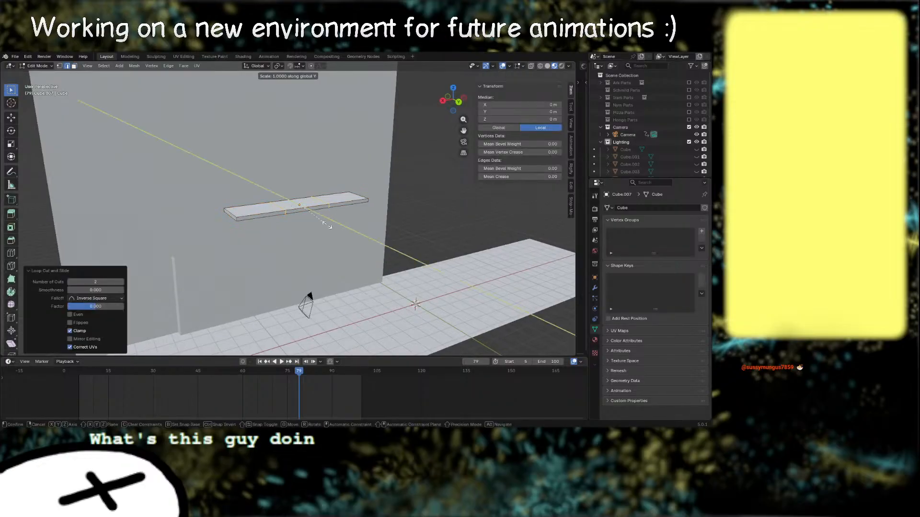
{"action": "key", "text": "x"}
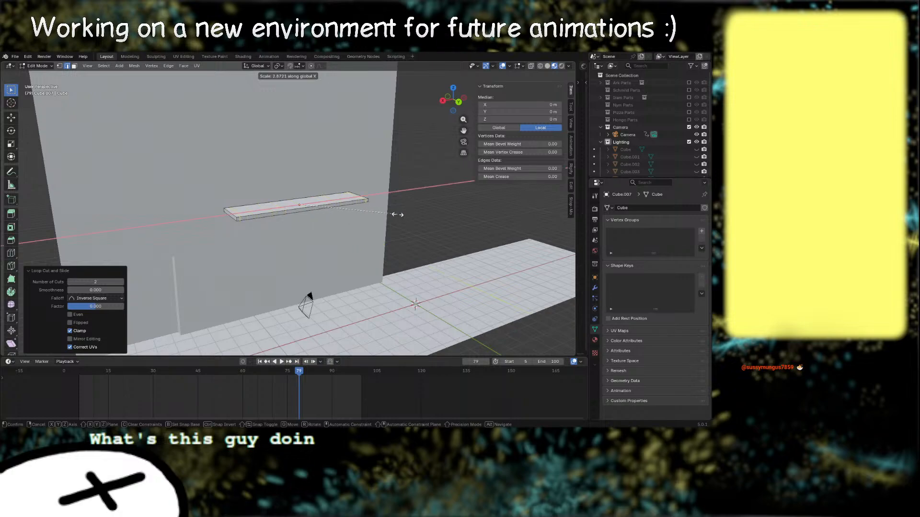
{"action": "left_click", "coordinate": [397, 215]}
Step: Add one lengthwise loop cut to the platform and slide it close to the outer long edge
{"action": "key", "text": "ctrl+r"}
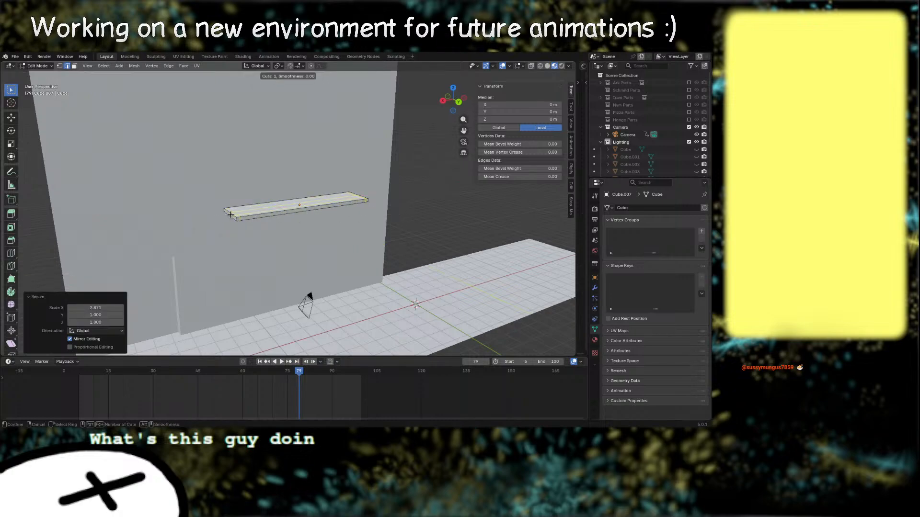
{"action": "left_click", "coordinate": [233, 214]}
{"action": "left_click", "coordinate": [238, 218]}
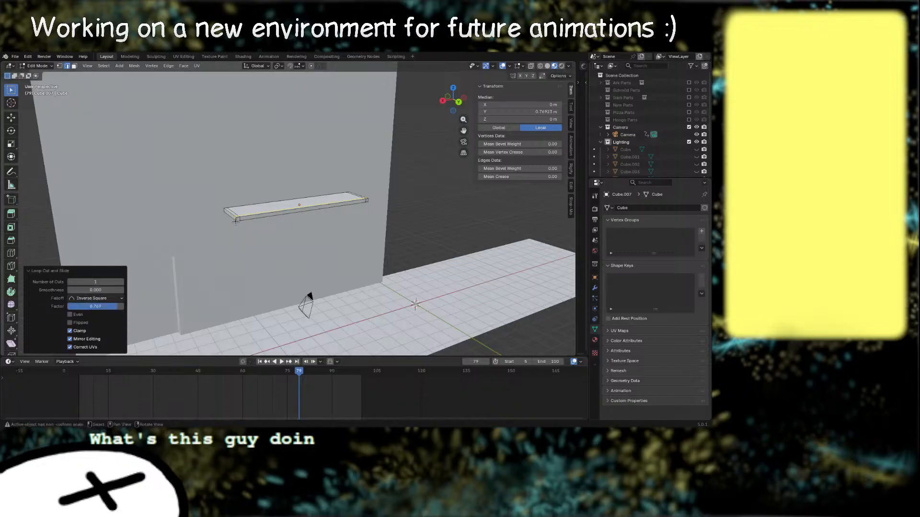
Step: Try to extrude the platform's narrow border faces upward by about 1.17 m as a solid railing
{"action": "middle_click_drag", "start_coordinate": [237, 219], "coordinate": [253, 260]}
{"action": "scroll", "coordinate": [253, 254], "scroll_direction": "up", "scroll_amount": 4}
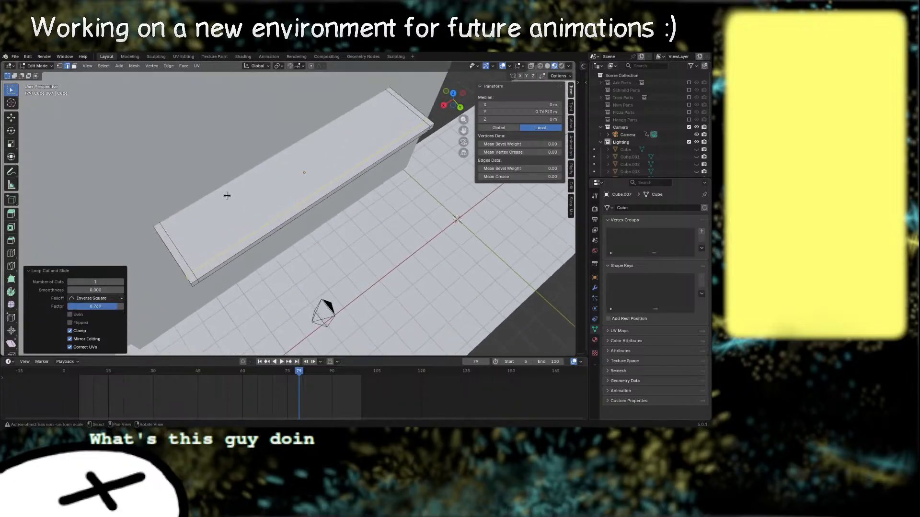
{"action": "key", "text": "3"}
{"action": "left_click", "coordinate": [173, 249]}
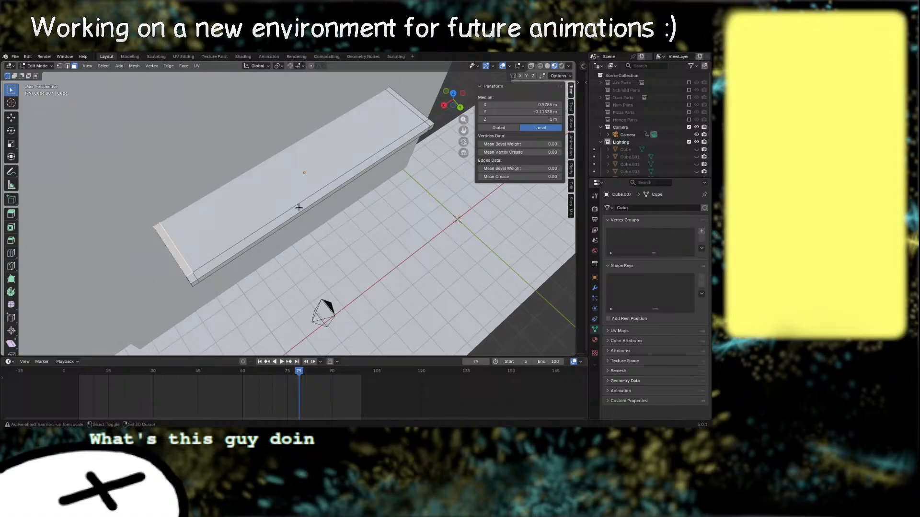
{"action": "left_click", "coordinate": [376, 162], "text": "shift"}
{"action": "middle_click_drag", "start_coordinate": [402, 100], "coordinate": [397, 228]}
{"action": "key", "text": "e"}
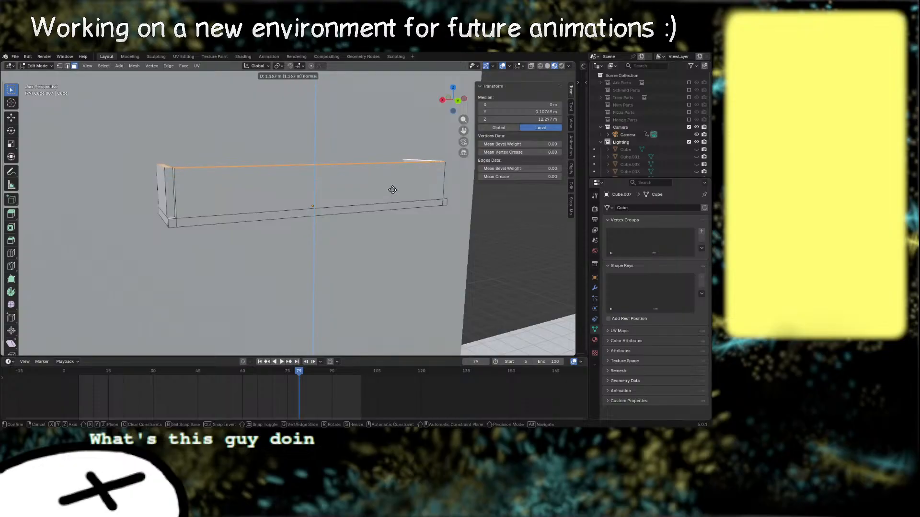
{"action": "right_click", "coordinate": [390, 190]}
{"action": "middle_click_drag", "start_coordinate": [263, 197], "coordinate": [276, 227]}
{"action": "key", "text": "ctrl+z"}
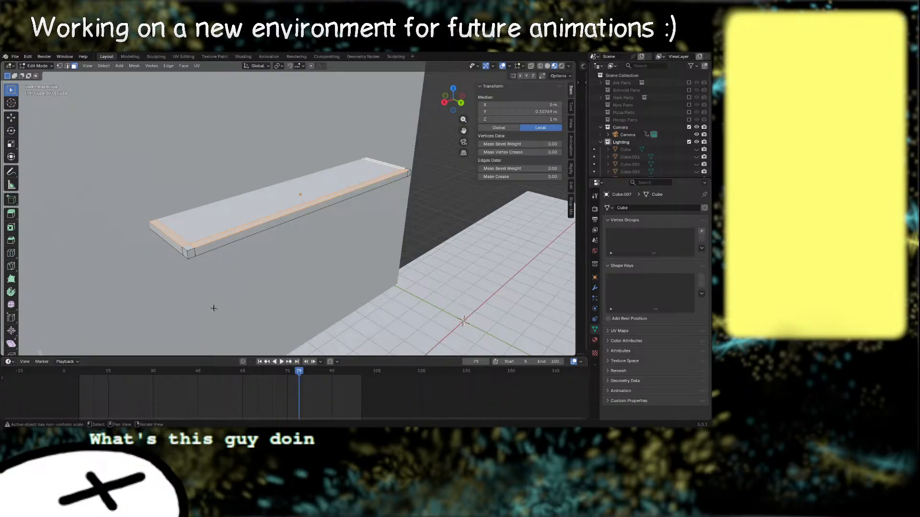
{"action": "middle_click_drag", "start_coordinate": [277, 279], "coordinate": [263, 279]}
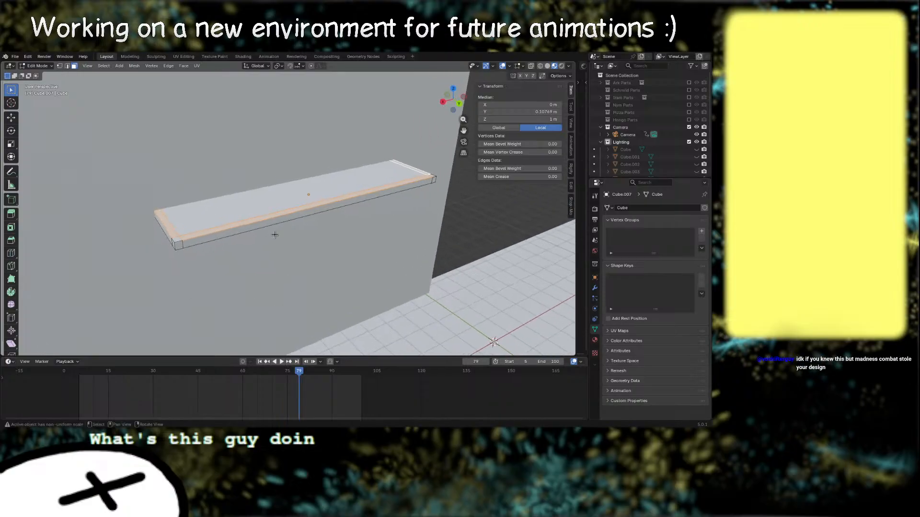
{"action": "scroll", "coordinate": [319, 217], "scroll_direction": "down", "scroll_amount": 2}
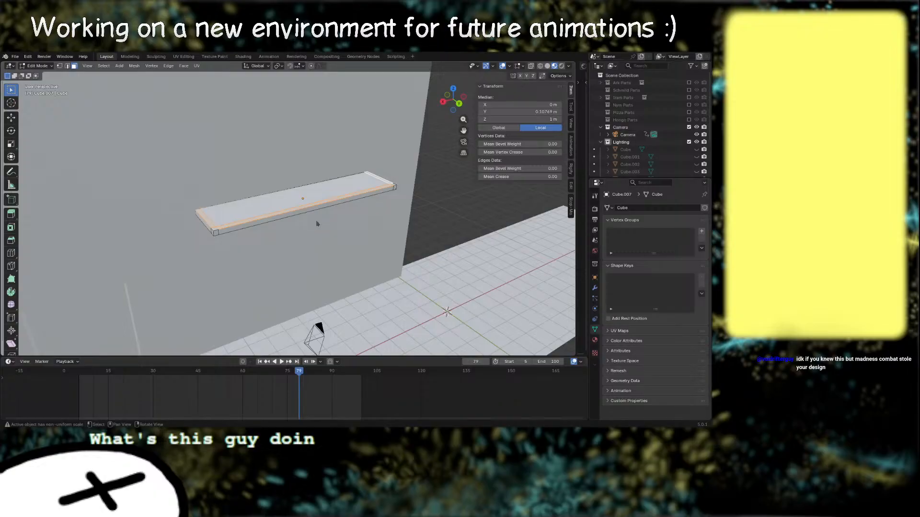
Step: Undo the loop cuts on the platform back to a plain slab and return to Object Mode
{"action": "key", "text": "Tab"}
{"action": "key", "text": "Tab"}
{"action": "key", "text": "ctrl+z"}
{"action": "key", "text": "ctrl+z"}
{"action": "key", "text": "ctrl+z"}
{"action": "key", "text": "ctrl+z"}
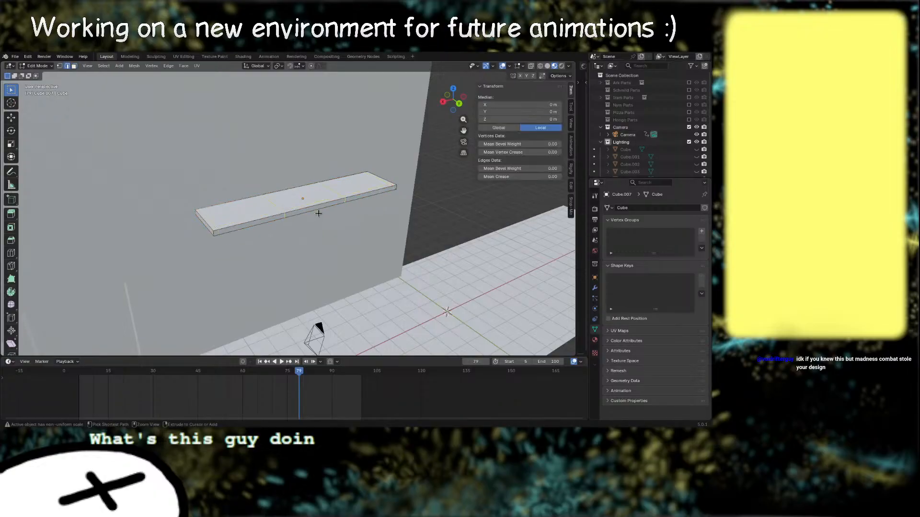
{"action": "key", "text": "ctrl+z"}
{"action": "key", "text": "Tab"}
Step: Snap the 3D cursor to the platform's center and add a cylinder with 16 vertices there
{"action": "right_click_drag", "start_coordinate": [318, 231], "coordinate": [309, 220]}
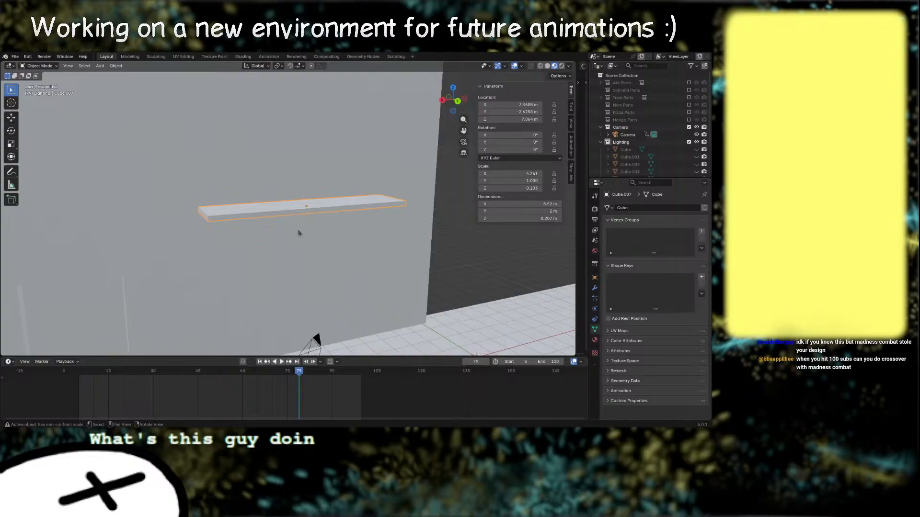
{"action": "middle_click_drag", "start_coordinate": [300, 232], "coordinate": [312, 233]}
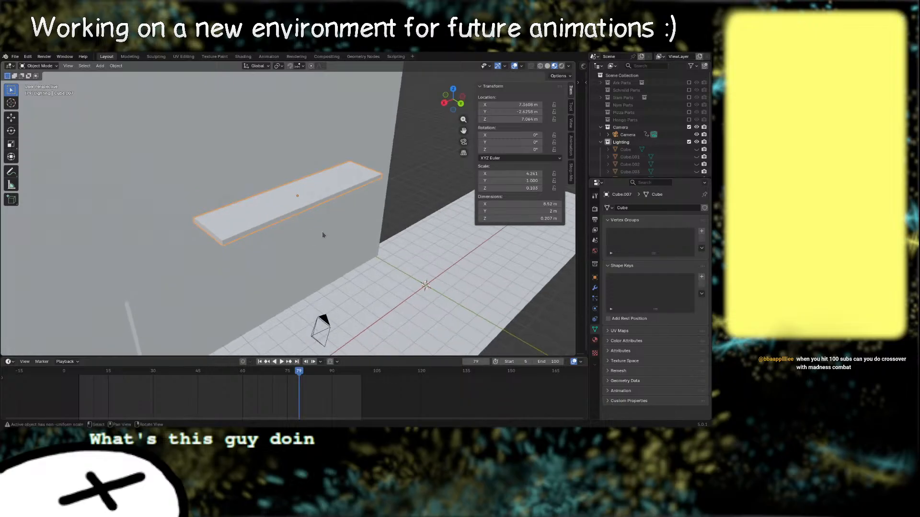
{"action": "key", "text": "shift+s"}
{"action": "left_click", "coordinate": [323, 278]}
{"action": "key", "text": "shift+a"}
{"action": "type", "text": "cyc"}
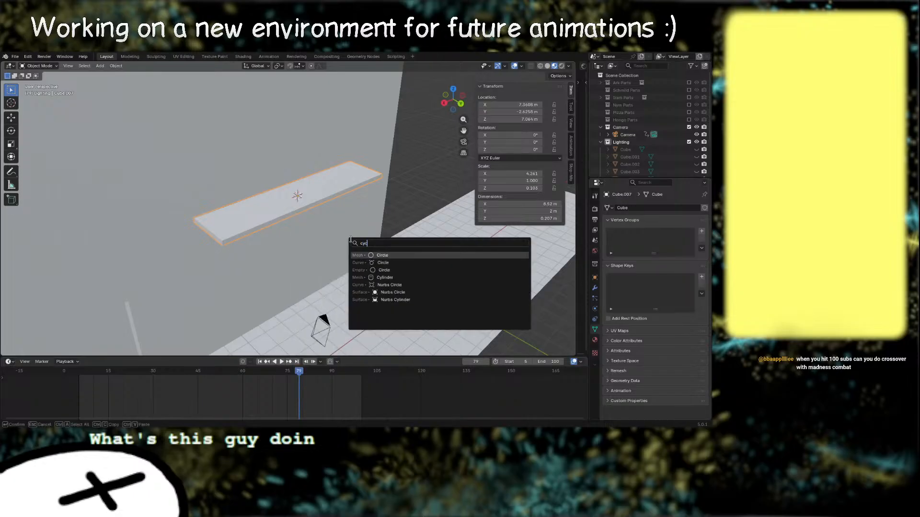
{"action": "key", "text": "BackSpace"}
{"action": "type", "text": "ling"}
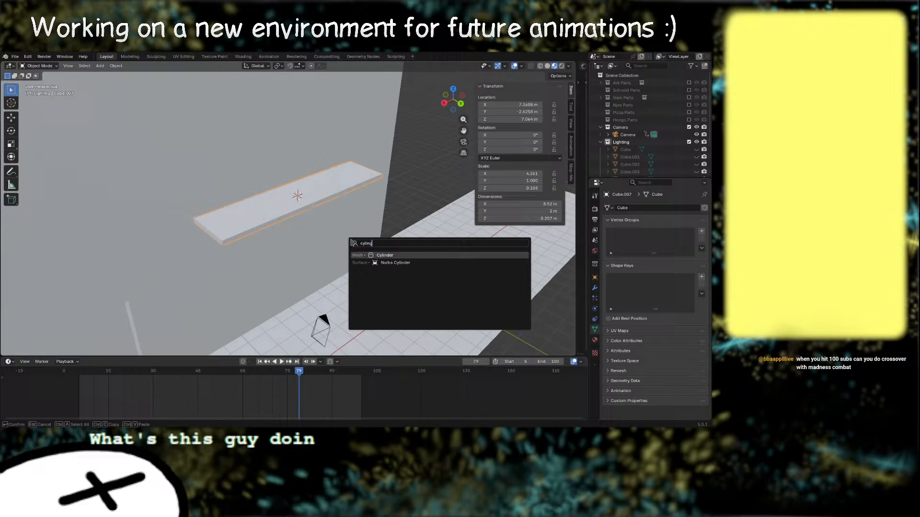
{"action": "key", "text": "Return"}
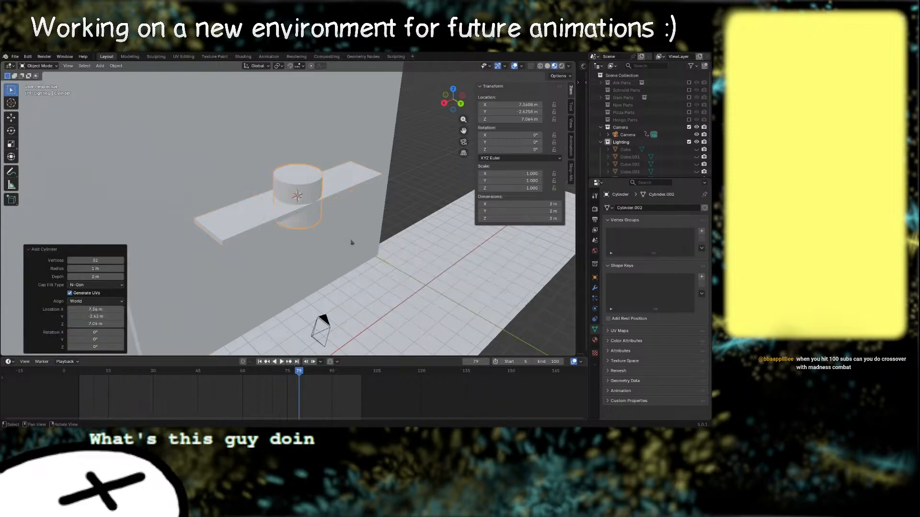
{"action": "left_click", "coordinate": [104, 261]}
{"action": "type", "text": "16"}
{"action": "key", "text": "Return"}
Step: Scale the cylinder to about 0.09 on X and Y to form a thin post, and raise it about 1.05 m
{"action": "key", "text": "s"}
{"action": "key", "text": "shift+z"}
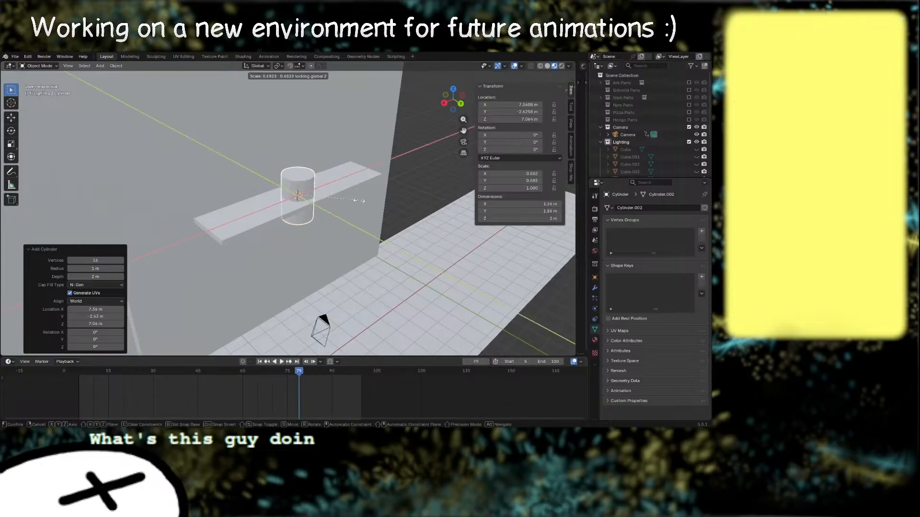
{"action": "left_click", "coordinate": [307, 204]}
{"action": "middle_click_drag", "start_coordinate": [307, 203], "coordinate": [369, 197]}
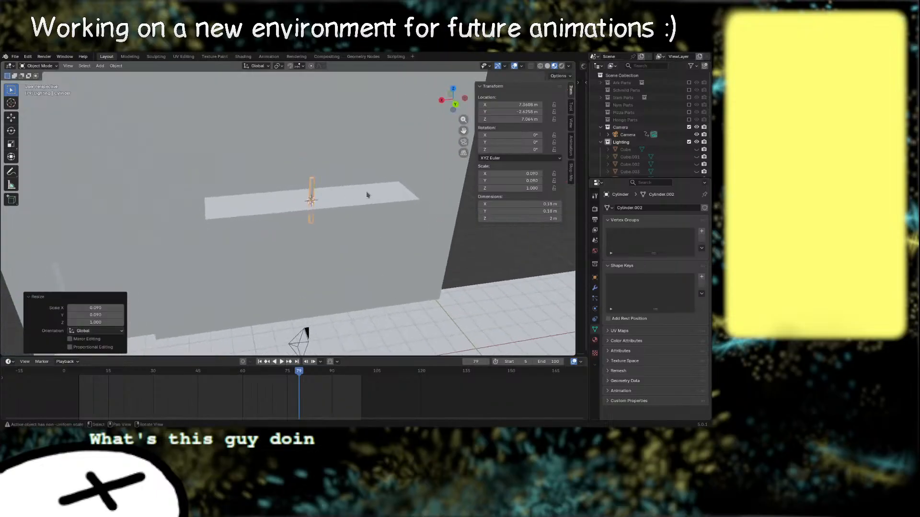
{"action": "left_click_drag", "start_coordinate": [457, 106], "coordinate": [370, 250]}
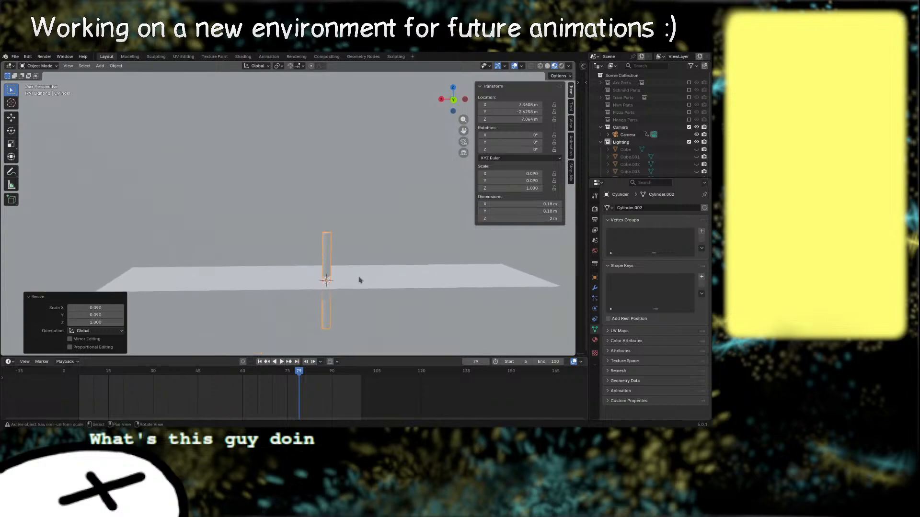
{"action": "key", "text": "g"}
{"action": "key", "text": "z"}
{"action": "left_click", "coordinate": [373, 230]}
Step: Move the post horizontally to the platform's outer corner, about 4.13 m along X and 0.81 m along Y
{"action": "mouse_move", "coordinate": [374, 224]}
{"action": "middle_mouse_down"}
{"action": "mouse_move", "coordinate": [372, 250]}
{"action": "mouse_move", "coordinate": [371, 222]}
{"action": "mouse_move", "coordinate": [361, 231]}
{"action": "mouse_move", "coordinate": [361, 222]}
{"action": "middle_mouse_up"}
{"action": "key", "text": "g"}
{"action": "key", "text": "shift+z"}
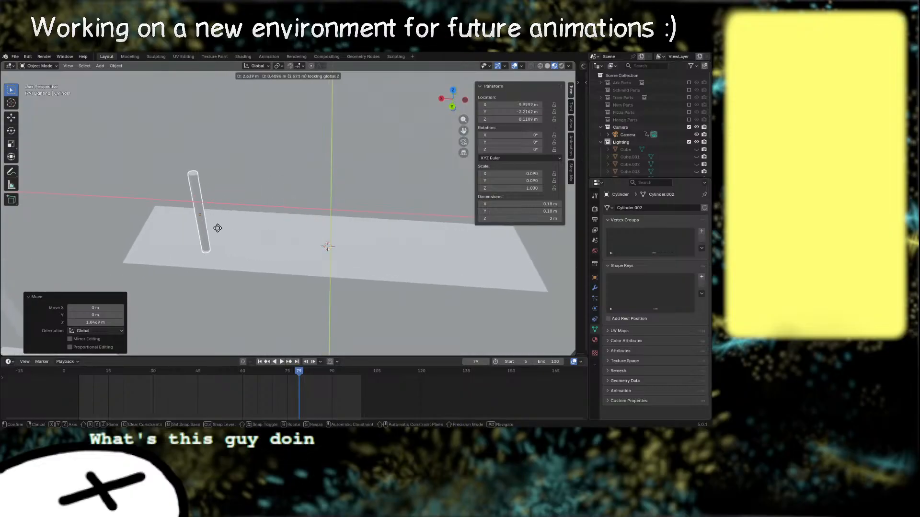
{"action": "left_click", "coordinate": [150, 238]}
{"action": "middle_click_drag", "start_coordinate": [149, 237], "coordinate": [249, 226]}
{"action": "scroll", "coordinate": [259, 223], "scroll_direction": "down", "scroll_amount": 3}
{"action": "left_click", "coordinate": [456, 103]}
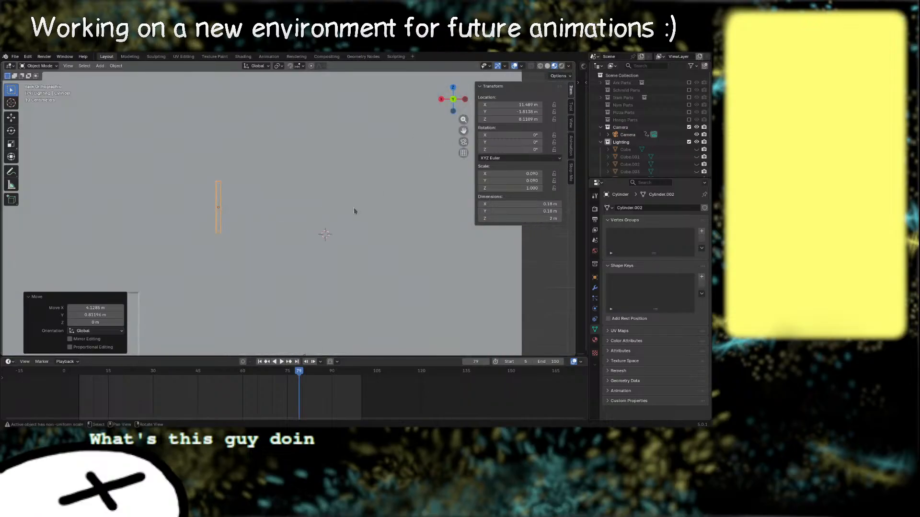
Step: Hide and unhide the building block behind the platform, and assign the existing Black material to it
{"action": "middle_click_drag", "start_coordinate": [344, 204], "coordinate": [322, 220]}
{"action": "scroll", "coordinate": [329, 183], "scroll_direction": "down", "scroll_amount": 2}
{"action": "left_click", "coordinate": [318, 193]}
{"action": "key", "text": "h"}
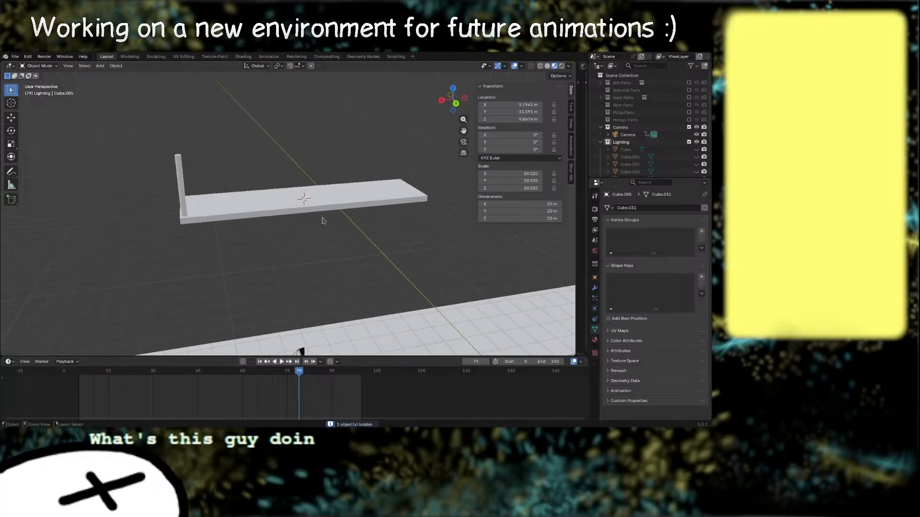
{"action": "key", "text": "alt+h"}
{"action": "scroll", "coordinate": [323, 220], "scroll_direction": "down", "scroll_amount": 2}
{"action": "left_click", "coordinate": [595, 340]}
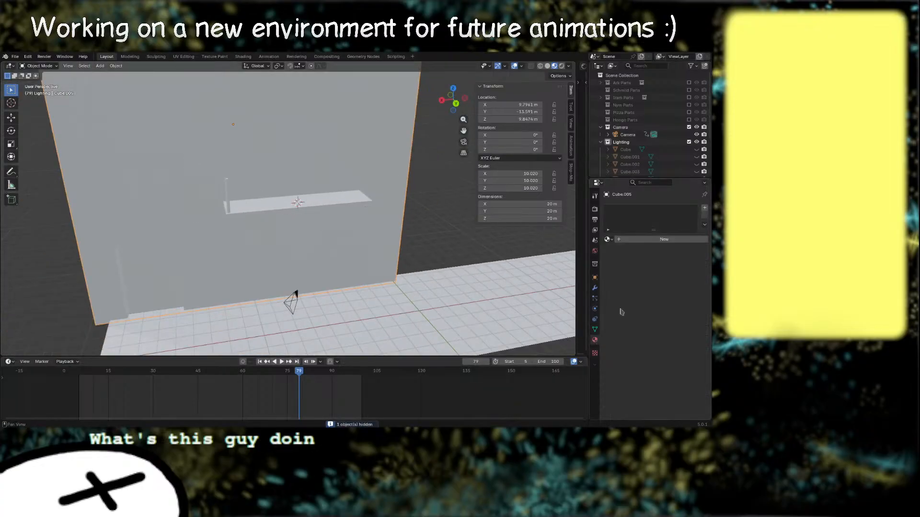
{"action": "left_click", "coordinate": [608, 240]}
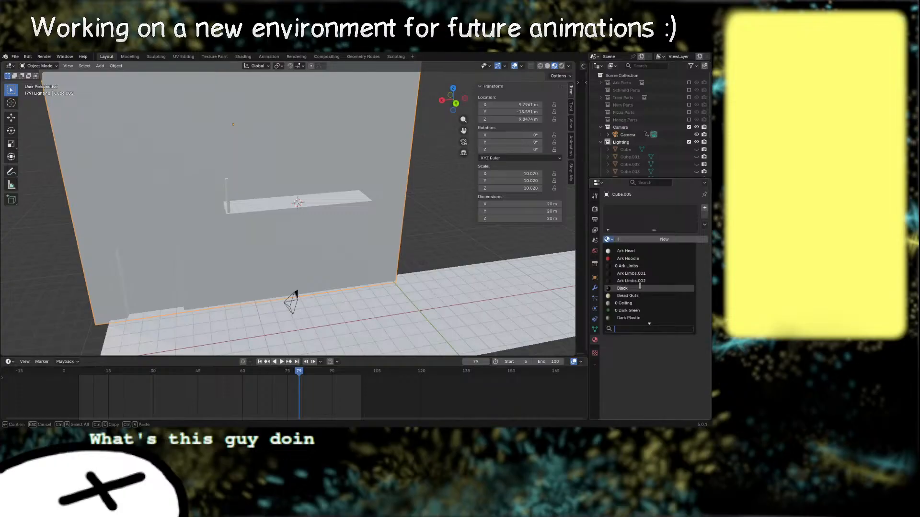
{"action": "left_click", "coordinate": [640, 288]}
{"action": "middle_click_drag", "start_coordinate": [407, 239], "coordinate": [401, 244]}
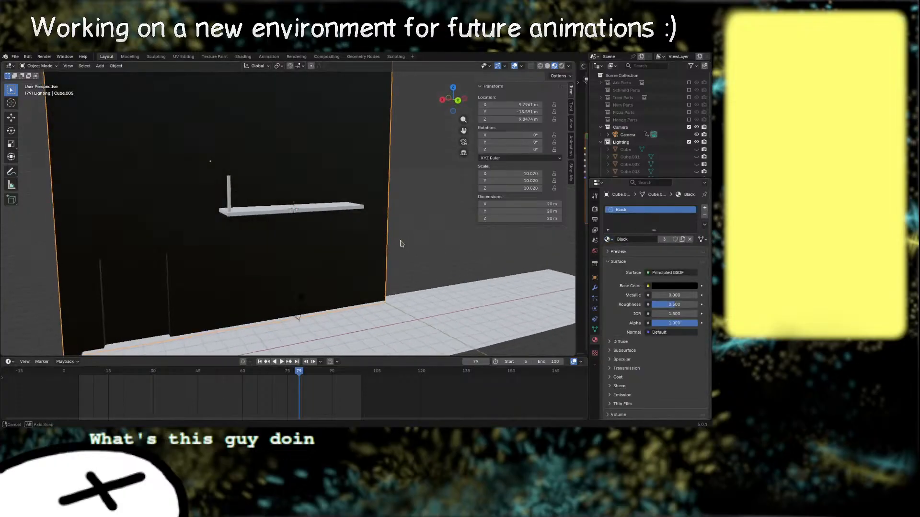
Step: Shorten the post by scaling it about 0.594 on Z, and lower it about 0.39 m onto the platform
{"action": "left_click", "coordinate": [457, 100]}
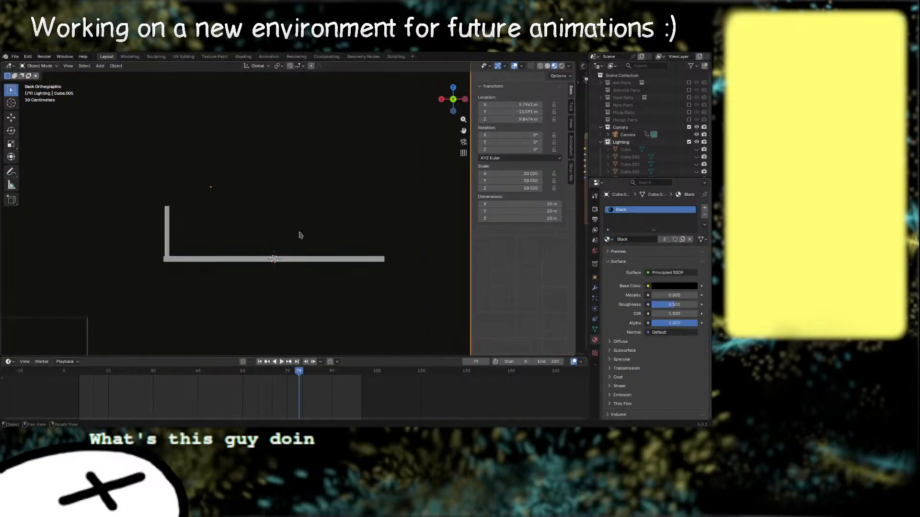
{"action": "left_click", "coordinate": [168, 239]}
{"action": "scroll", "coordinate": [196, 246], "scroll_direction": "up", "scroll_amount": 1}
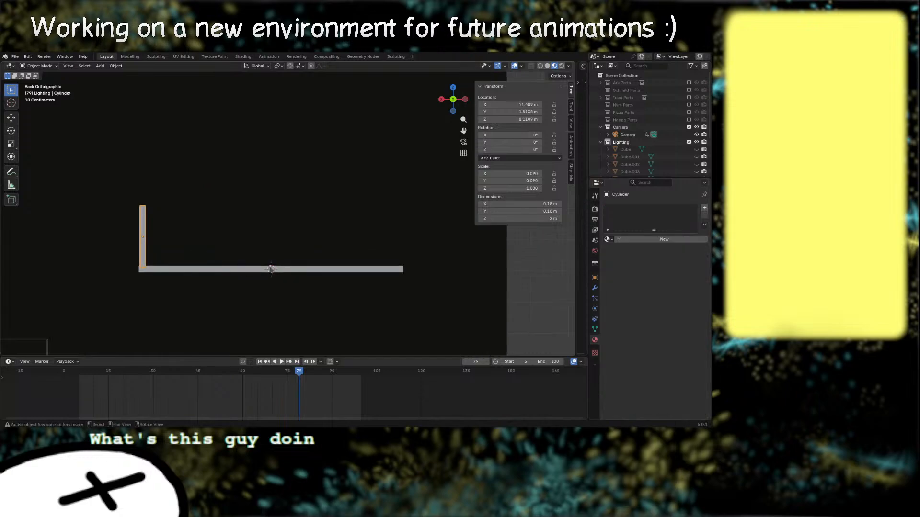
{"action": "key", "text": "s"}
{"action": "key", "text": "z"}
{"action": "left_click", "coordinate": [219, 260]}
{"action": "key", "text": "g"}
{"action": "key", "text": "z"}
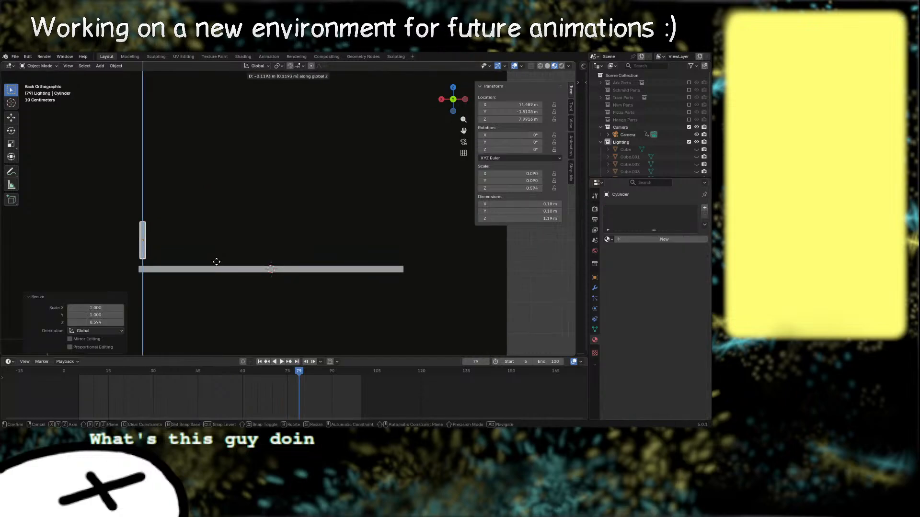
{"action": "left_click", "coordinate": [214, 273]}
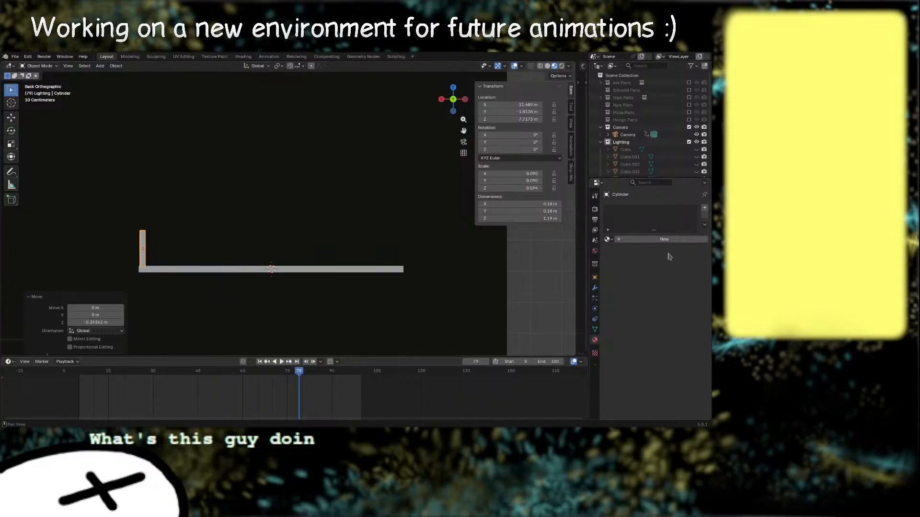
Step: Add an Array modifier to the corner post
{"action": "left_click", "coordinate": [594, 289]}
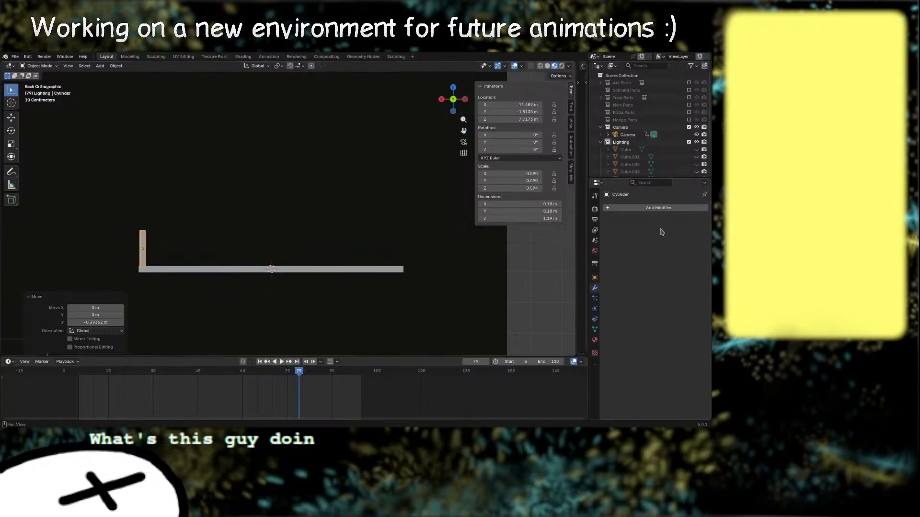
{"action": "key", "text": "F3"}
{"action": "type", "text": "array"}
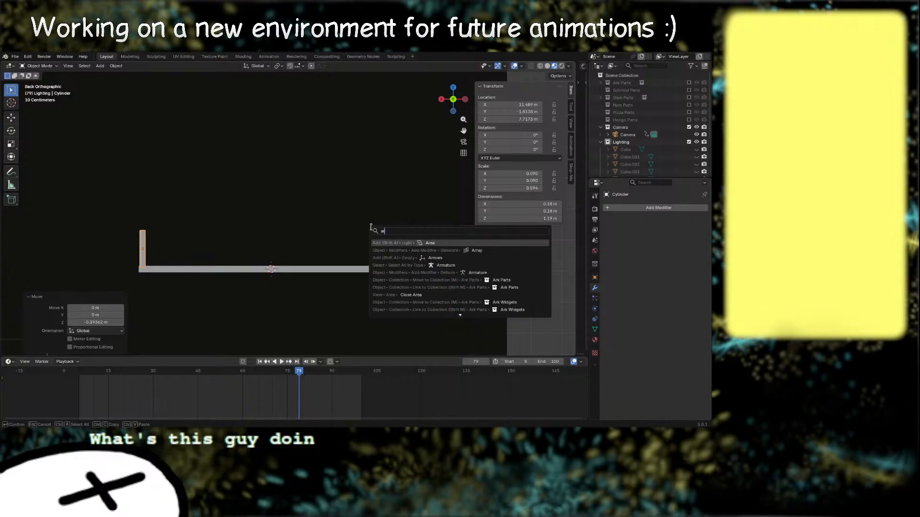
{"action": "key", "text": "Return"}
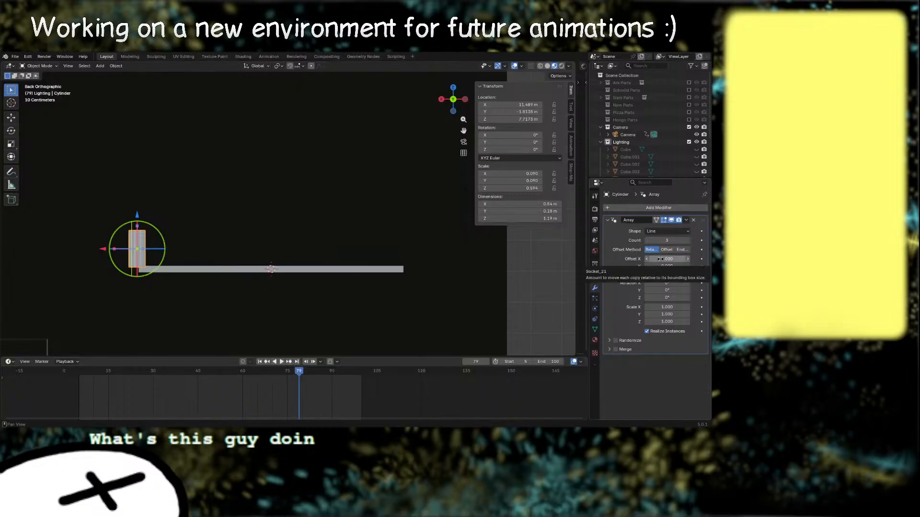
Step: Rotate the arrayed post 180° about Z so its copies run along the platform
{"action": "mouse_move", "coordinate": [210, 230]}
{"action": "middle_mouse_down"}
{"action": "mouse_move", "coordinate": [197, 207]}
{"action": "mouse_move", "coordinate": [200, 235]}
{"action": "middle_mouse_up"}
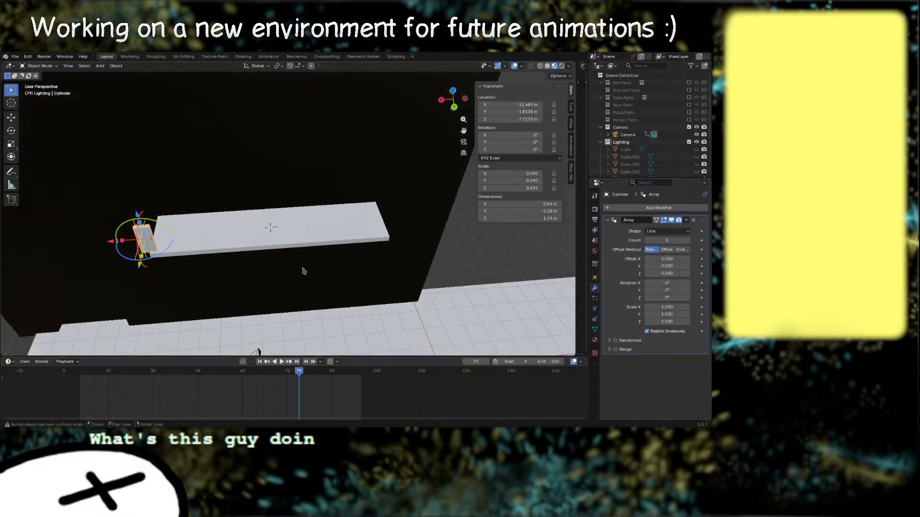
{"action": "type", "text": "rz"}
{"action": "type", "text": "180"}
{"action": "key", "text": "Return"}
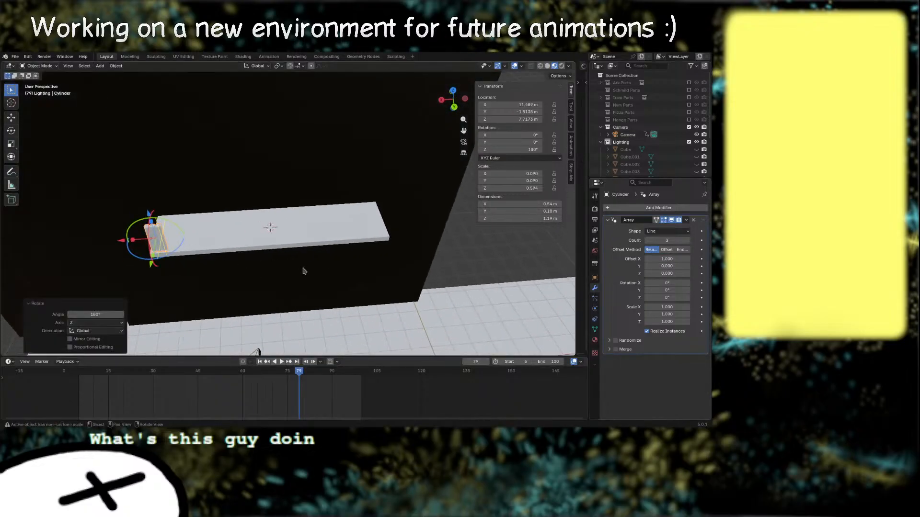
{"action": "middle_click_drag", "start_coordinate": [309, 210], "coordinate": [269, 201]}
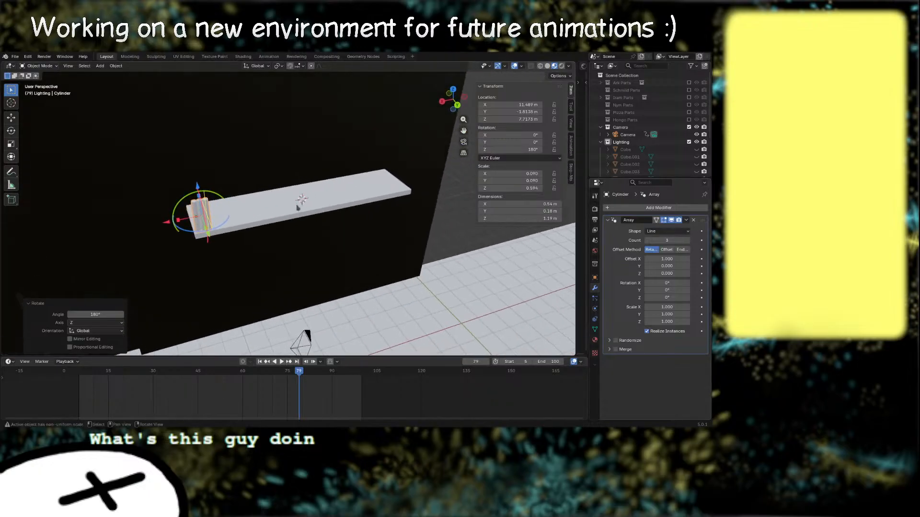
Step: Set the post array's relative X offset to 2
{"action": "left_click", "coordinate": [672, 260]}
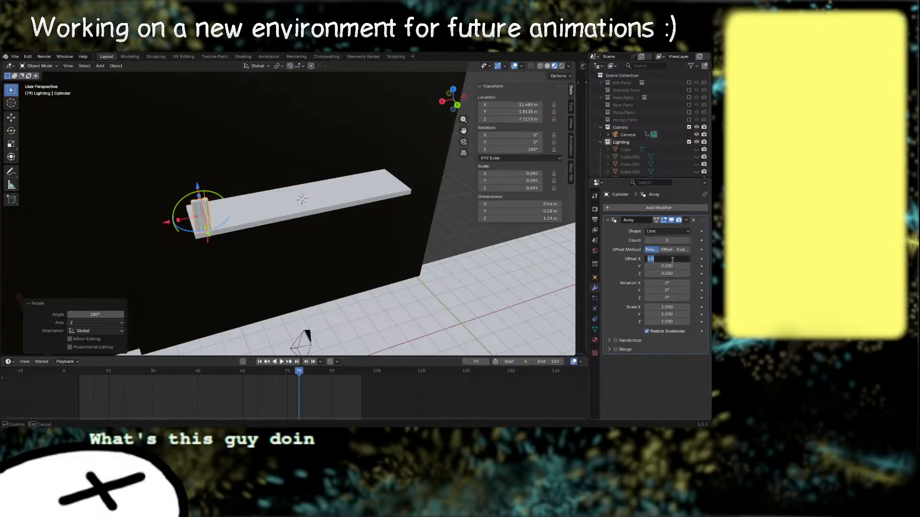
{"action": "type", "text": "2"}
{"action": "key", "text": "Return"}
{"action": "middle_click_drag", "start_coordinate": [331, 211], "coordinate": [281, 220]}
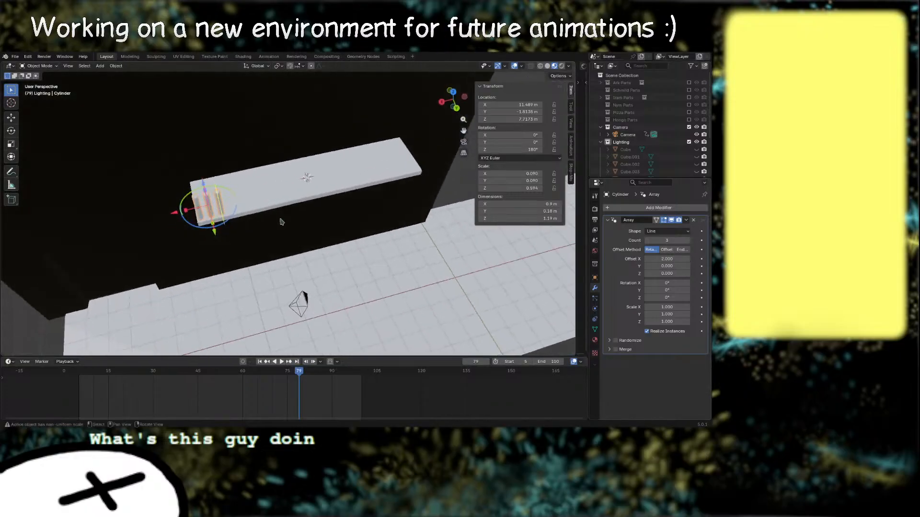
Step: Widen the spacing of the arrayed posts to a relative X offset of 2.5
{"action": "left_click", "coordinate": [674, 258]}
{"action": "type", "text": "2.5"}
{"action": "key", "text": "Return"}
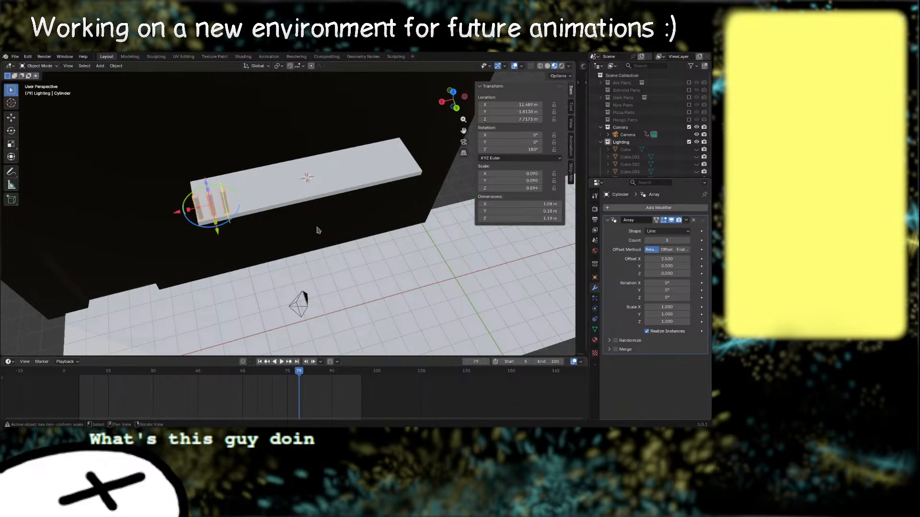
{"action": "middle_click_drag", "start_coordinate": [288, 250], "coordinate": [316, 244]}
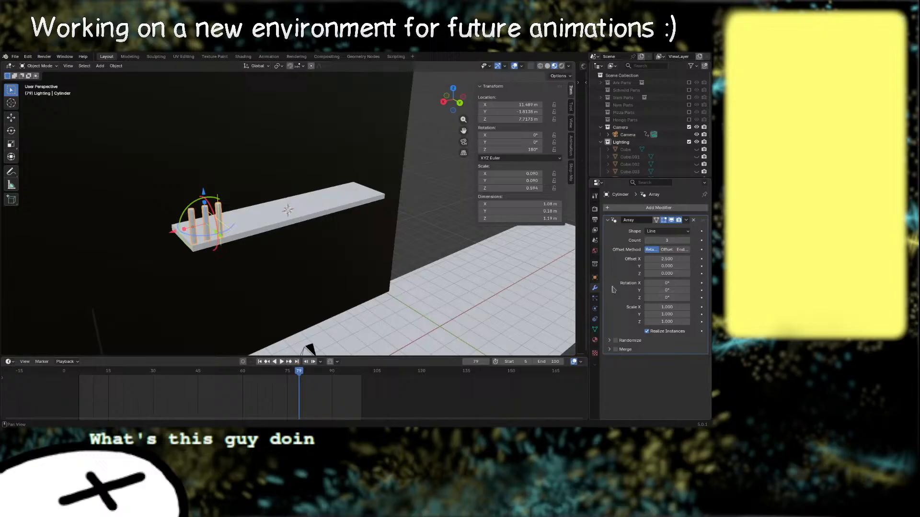
Step: Set the post array's relative X offset to 3.5
{"action": "left_click", "coordinate": [672, 259]}
{"action": "type", "text": "3.5"}
{"action": "key", "text": "Return"}
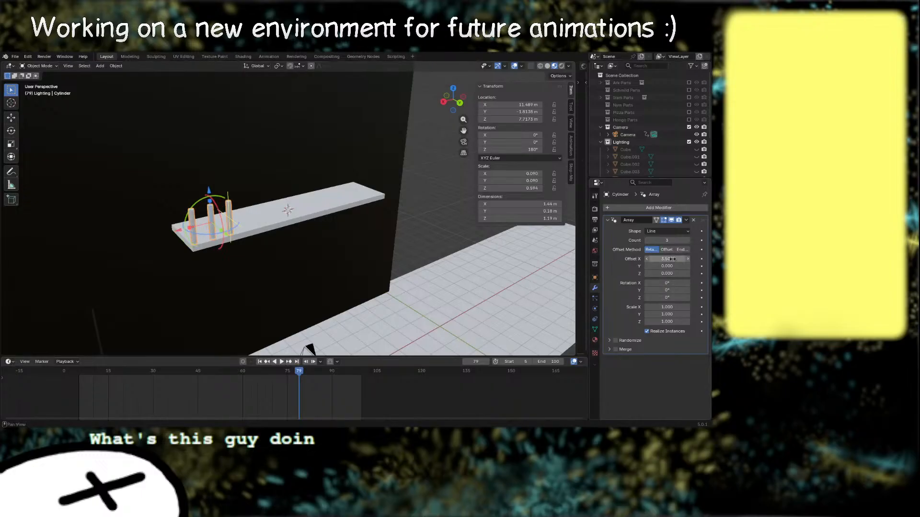
{"action": "mouse_move", "coordinate": [416, 243]}
{"action": "right_mouse_down"}
{"action": "mouse_move", "coordinate": [394, 267]}
{"action": "mouse_move", "coordinate": [404, 243]}
{"action": "right_mouse_up"}
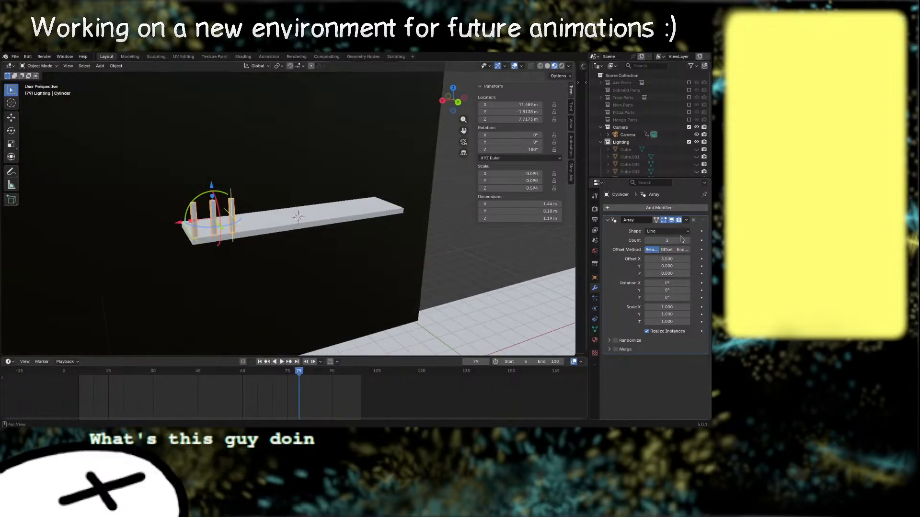
Step: Raise the array count to 14 so the posts span the platform's length, and apply the Array modifier
{"action": "left_click_drag", "start_coordinate": [666, 240], "coordinate": [700, 240]}
{"action": "middle_click_drag", "start_coordinate": [426, 247], "coordinate": [261, 261]}
{"action": "middle_click_drag", "start_coordinate": [360, 262], "coordinate": [282, 263]}
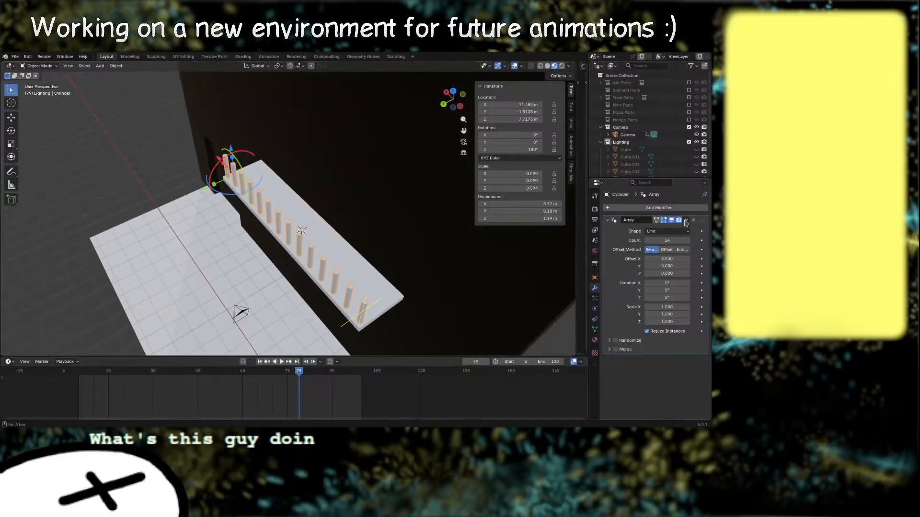
{"action": "left_click", "coordinate": [686, 220]}
{"action": "left_click", "coordinate": [663, 235]}
Step: Extrude a copy of the two end posts in Edit Mode and move it about 0.6 m along Y toward the wall
{"action": "key", "text": "Tab"}
{"action": "middle_click_drag", "start_coordinate": [341, 243], "coordinate": [428, 226]}
{"action": "left_click_drag", "start_coordinate": [382, 241], "coordinate": [399, 336]}
{"action": "middle_click_drag", "start_coordinate": [399, 331], "coordinate": [481, 322]}
{"action": "left_click_drag", "start_coordinate": [122, 246], "coordinate": [164, 324]}
{"action": "middle_click_drag", "start_coordinate": [364, 113], "coordinate": [396, 164]}
{"action": "left_click", "coordinate": [453, 94]}
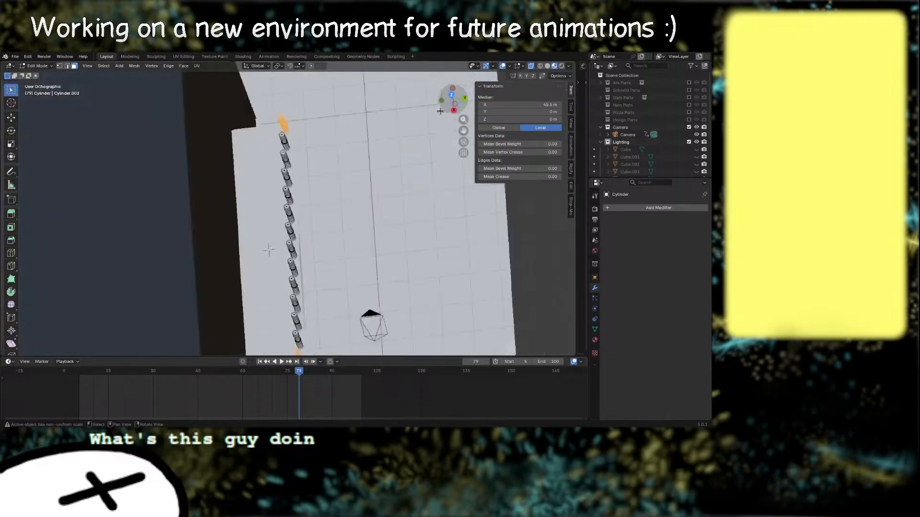
{"action": "key", "text": "e"}
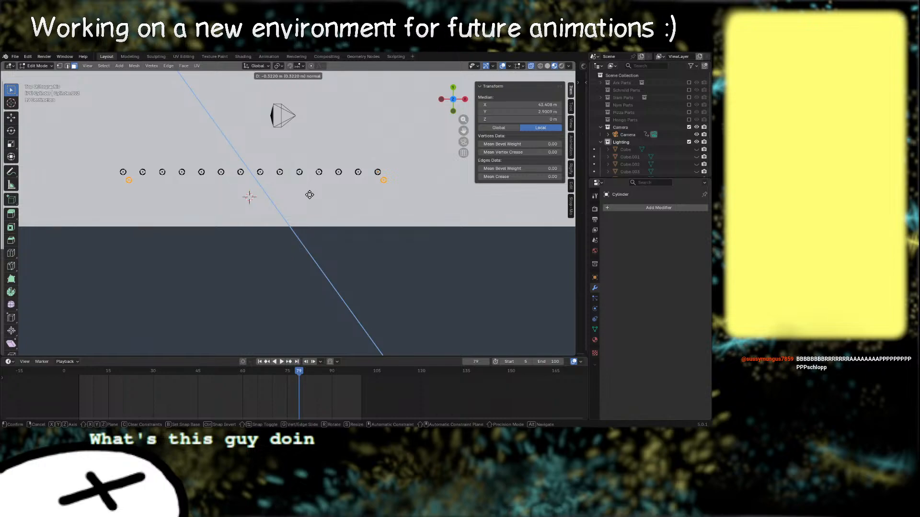
{"action": "right_click", "coordinate": [309, 194]}
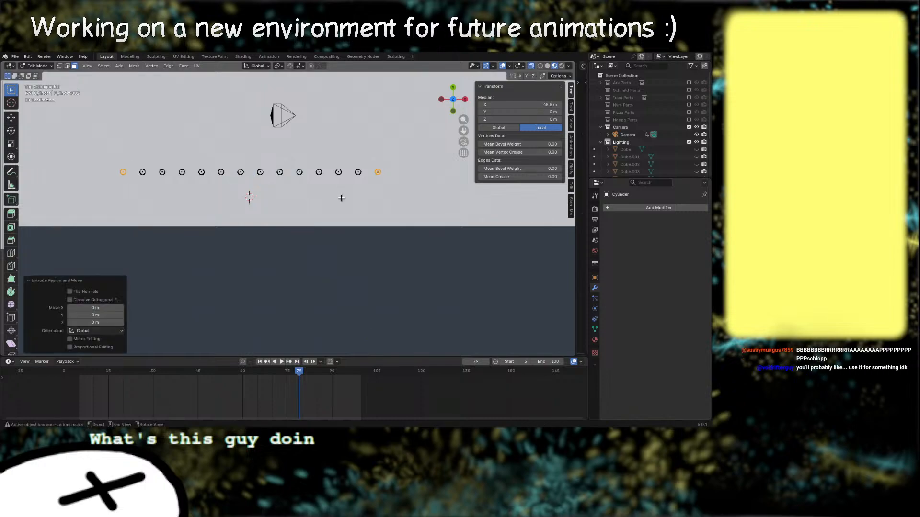
{"action": "key", "text": "g"}
{"action": "key", "text": "y"}
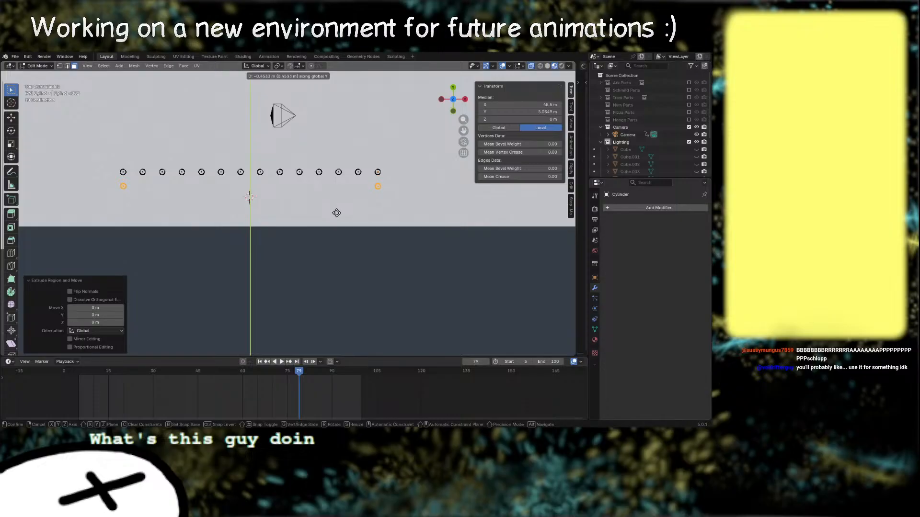
{"action": "left_click", "coordinate": [333, 218]}
Step: Duplicate the two copied side posts and move the duplicates about 0.55 m along Y toward the wall
{"action": "key", "text": "shift+r"}
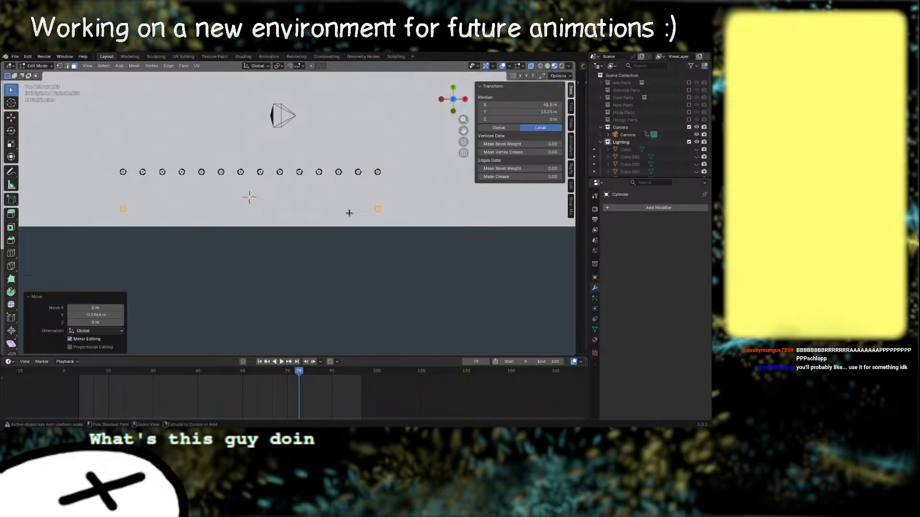
{"action": "key", "text": "ctrl+z"}
{"action": "key", "text": "g"}
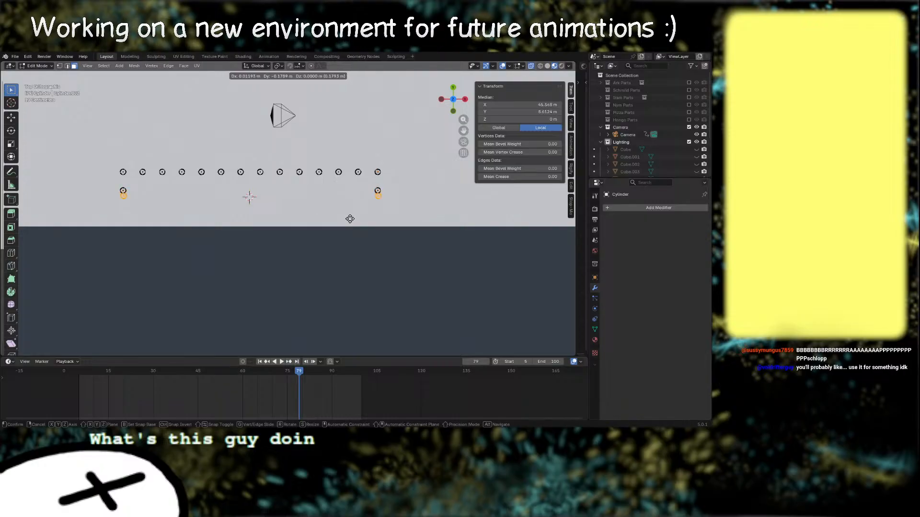
{"action": "key", "text": "g"}
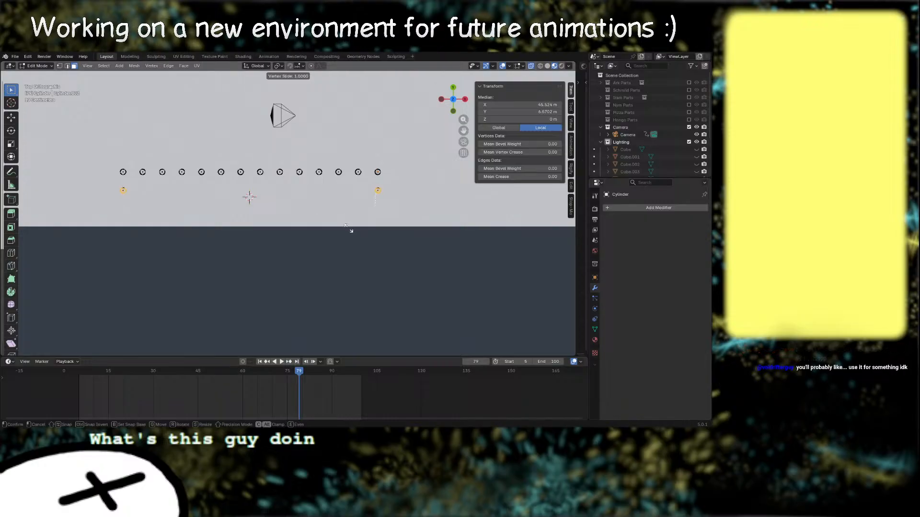
{"action": "right_click", "coordinate": [351, 226]}
{"action": "key", "text": "g"}
{"action": "key", "text": "y"}
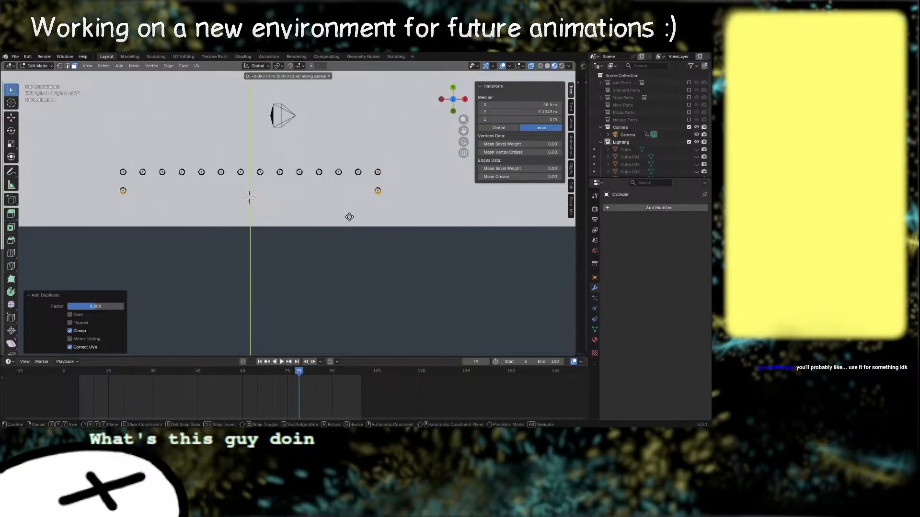
{"action": "left_click", "coordinate": [349, 228]}
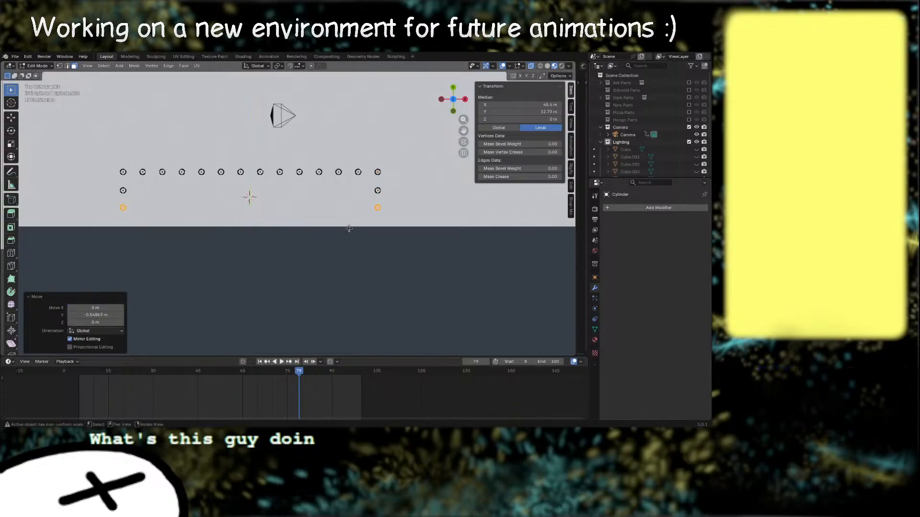
{"action": "middle_click_drag", "start_coordinate": [382, 259], "coordinate": [319, 225]}
{"action": "key", "text": "Tab"}
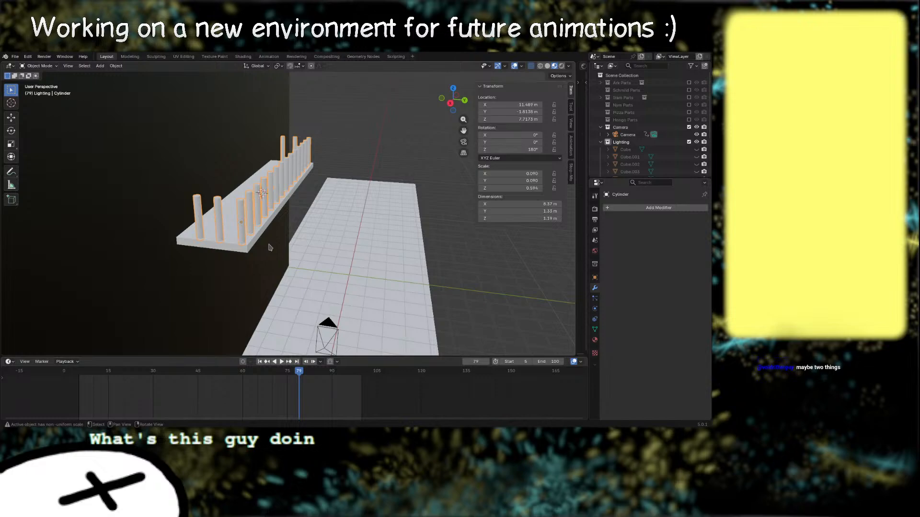
Step: Duplicate the last pair of side posts and place the new pair about 0.5 m closer to the wall along Y
{"action": "middle_click_drag", "start_coordinate": [270, 247], "coordinate": [252, 196]}
{"action": "key", "text": "Tab"}
{"action": "scroll", "coordinate": [252, 197], "scroll_direction": "down", "scroll_amount": 3}
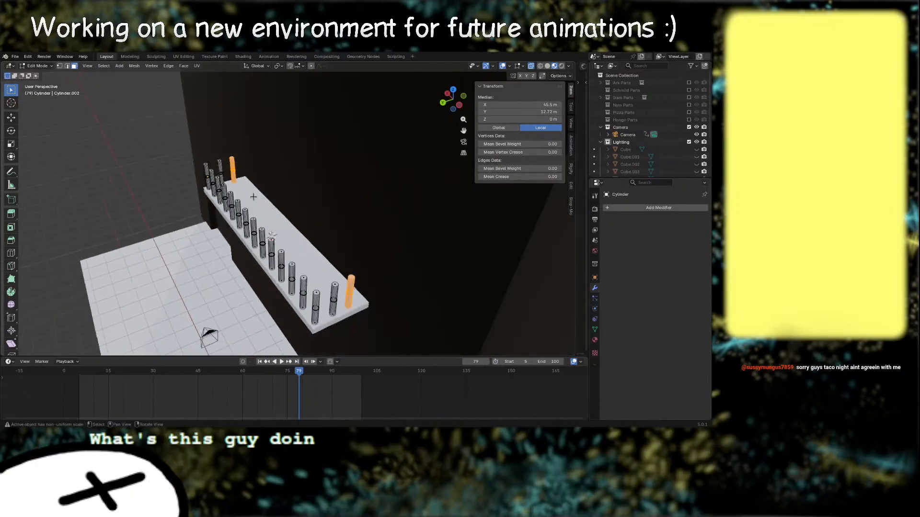
{"action": "key", "text": "shift+d"}
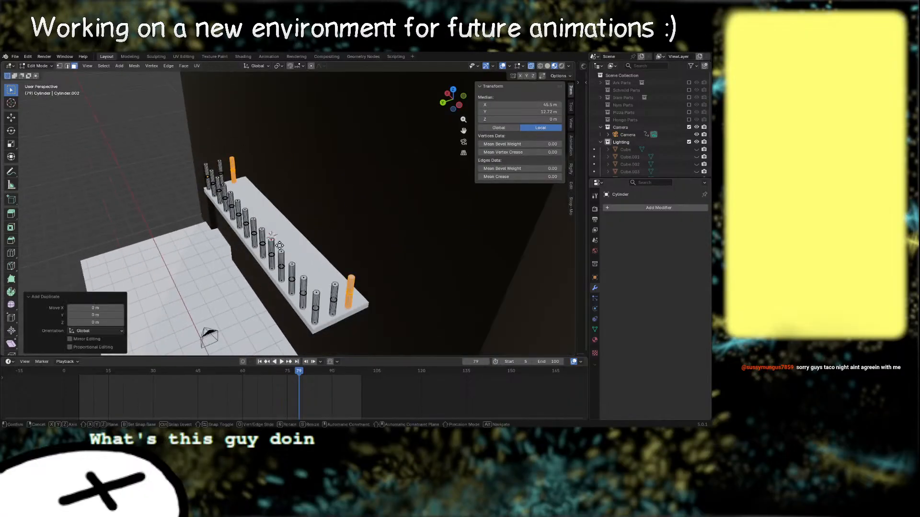
{"action": "key", "text": "y"}
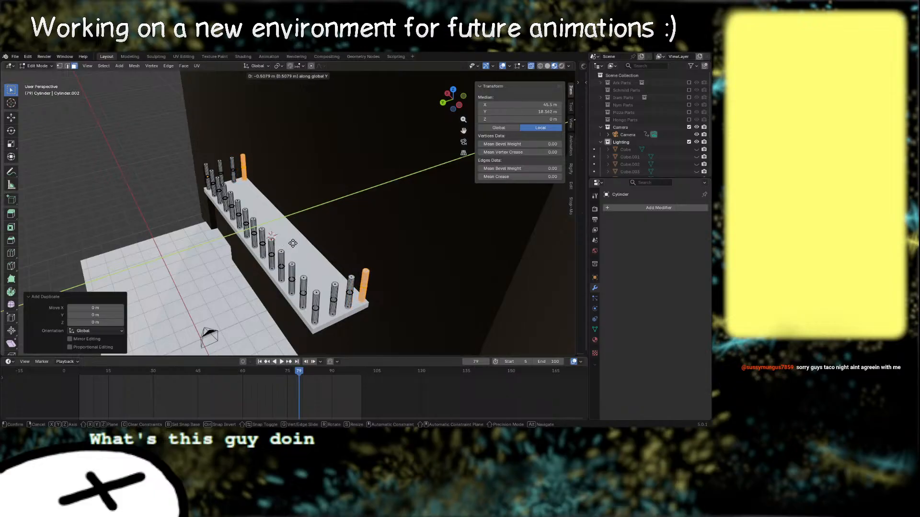
{"action": "left_click", "coordinate": [293, 244]}
{"action": "right_click_drag", "start_coordinate": [293, 243], "coordinate": [328, 240]}
{"action": "key", "text": "Tab"}
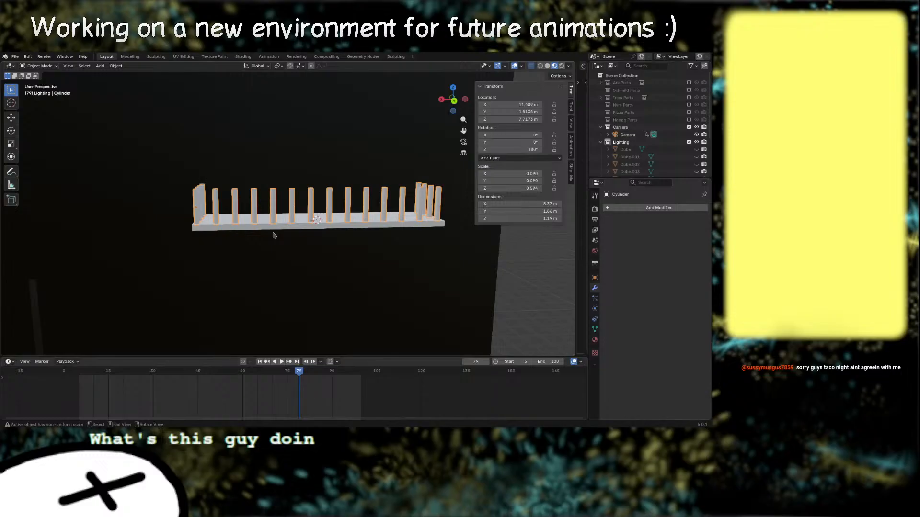
Step: Duplicate the platform slab and raise the copy about 1.12 m along Z onto the tops of the posts
{"action": "middle_click_drag", "start_coordinate": [276, 233], "coordinate": [311, 225]}
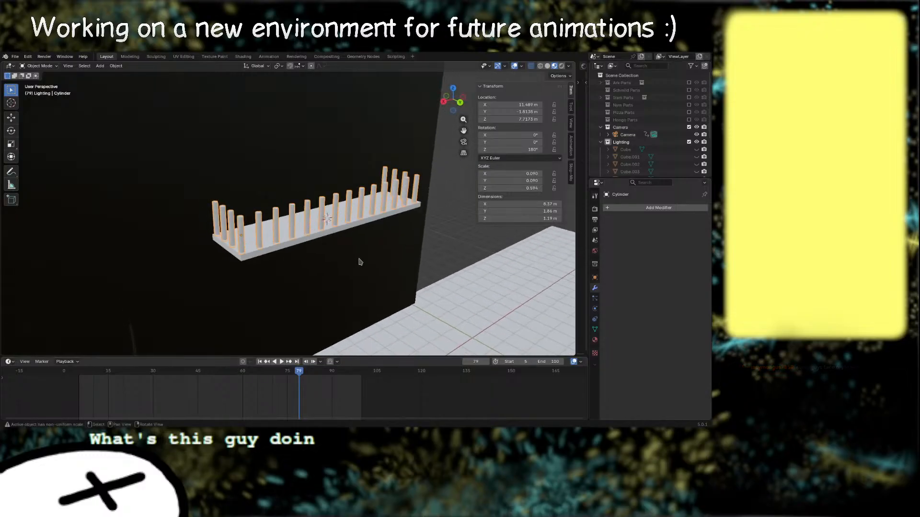
{"action": "left_click", "coordinate": [294, 247]}
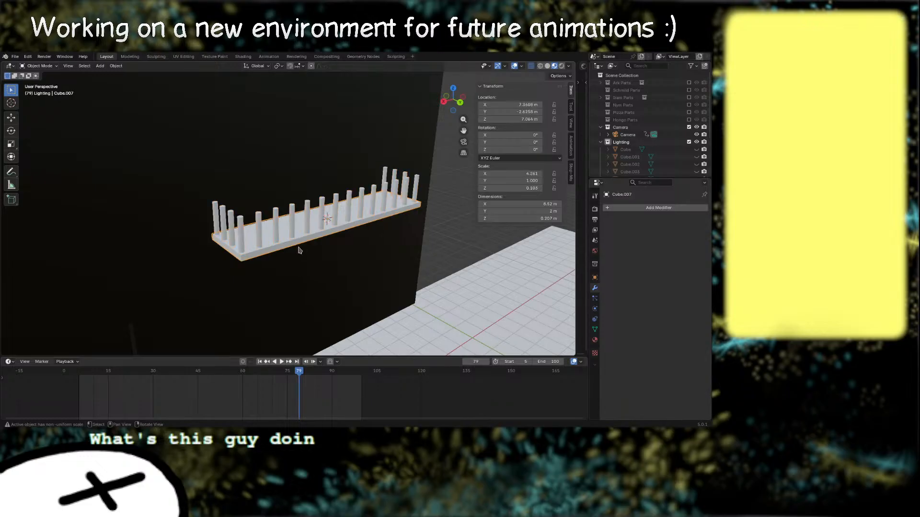
{"action": "key", "text": "shift+d"}
{"action": "key", "text": "z"}
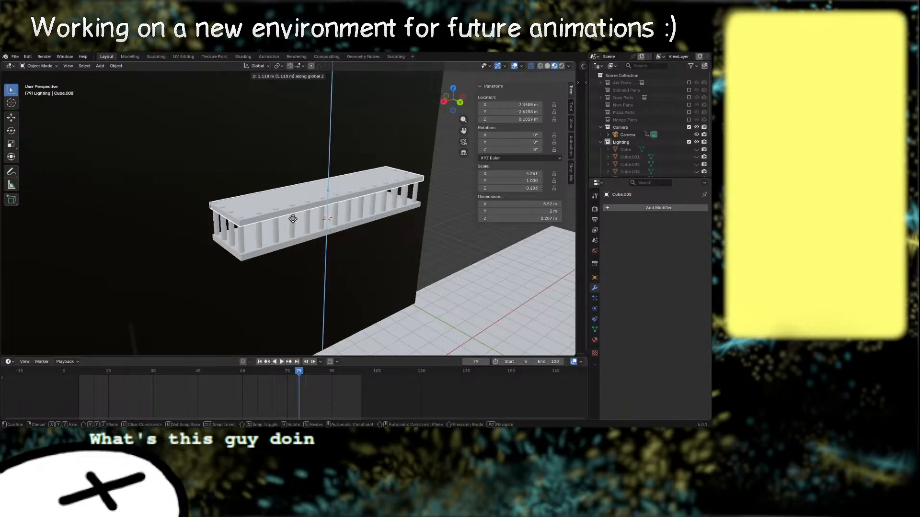
{"action": "left_click", "coordinate": [293, 219]}
Step: Add two crosswise loop cuts to the upper slab and scale them about 2.81 along X toward its ends
{"action": "middle_click_drag", "start_coordinate": [293, 219], "coordinate": [306, 235]}
{"action": "key", "text": "Tab"}
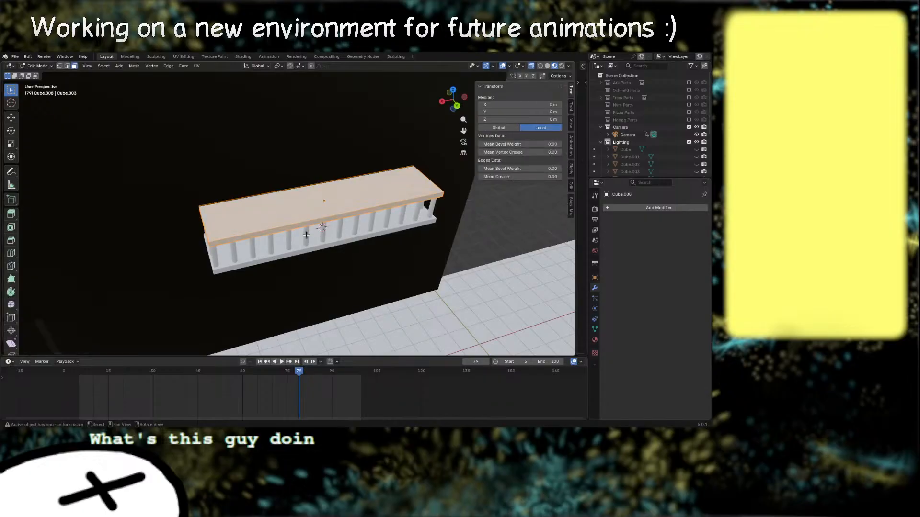
{"action": "key", "text": "ctrl+r"}
{"action": "left_click", "coordinate": [303, 197]}
{"action": "right_click", "coordinate": [302, 197]}
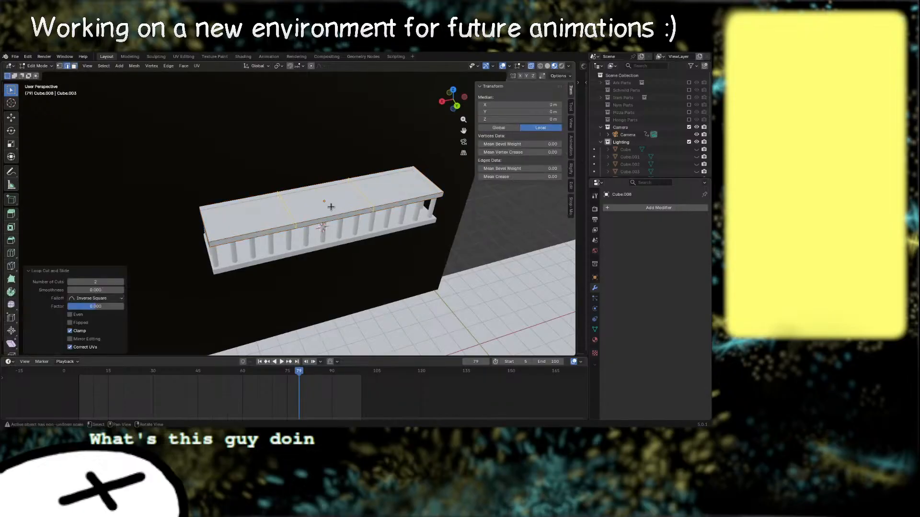
{"action": "key", "text": "s"}
{"action": "key", "text": "x"}
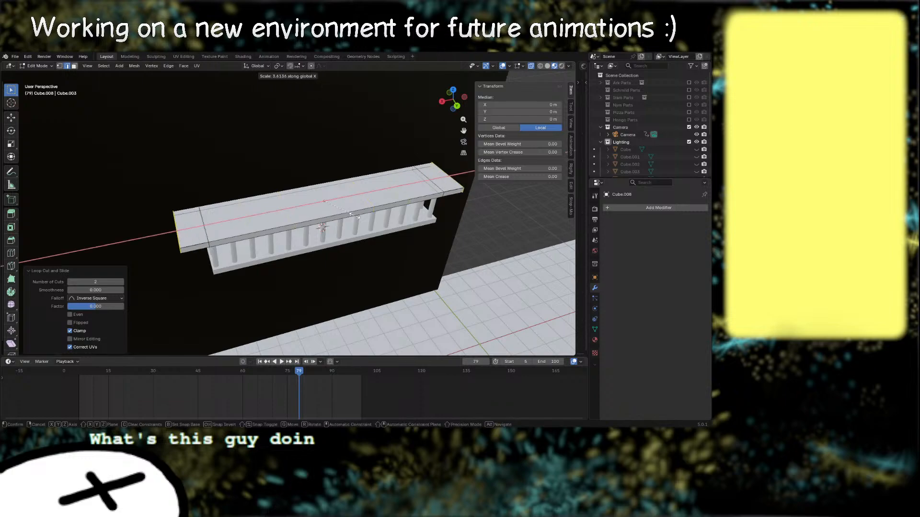
{"action": "left_click", "coordinate": [368, 246]}
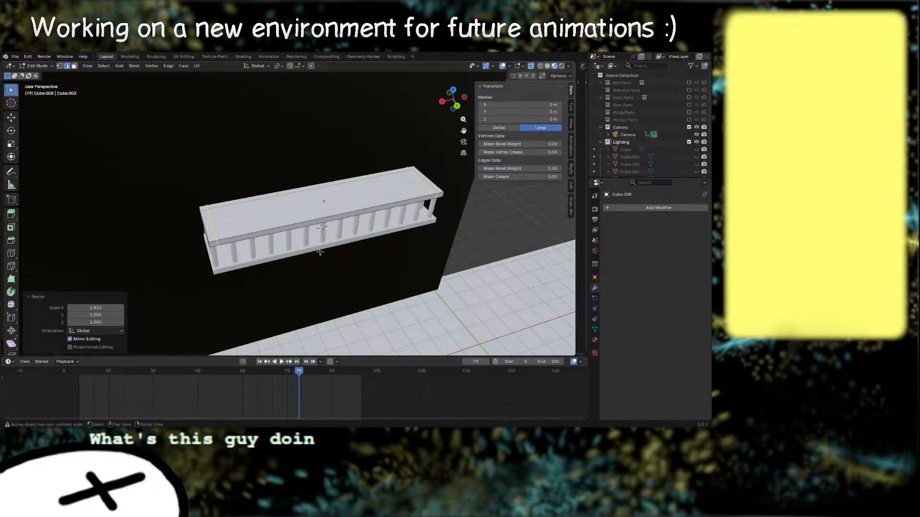
Step: Add a lengthwise loop cut near the upper slab's outer edge and shift it about 0.12 m inward along Y
{"action": "key", "text": "ctrl"}
{"action": "key", "text": "ctrl+r"}
{"action": "left_click", "coordinate": [200, 217]}
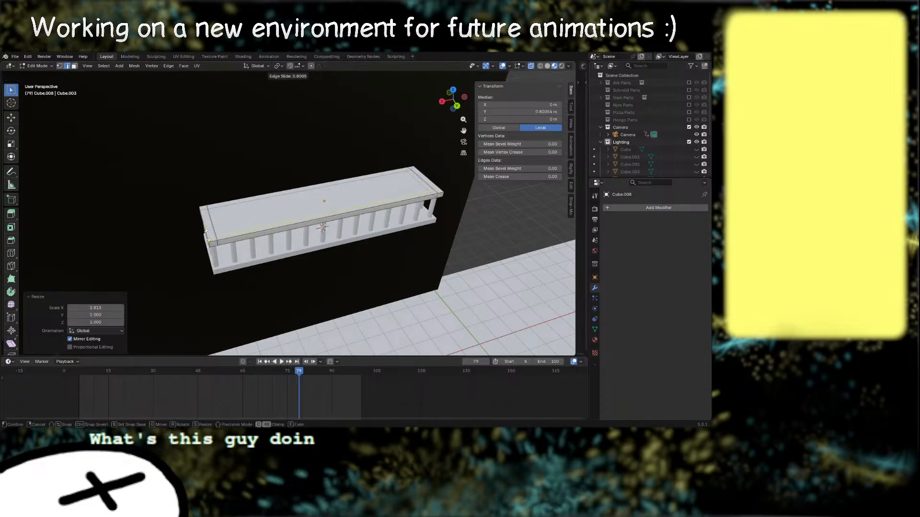
{"action": "left_click", "coordinate": [207, 235]}
{"action": "middle_click_drag", "start_coordinate": [207, 234], "coordinate": [333, 240]}
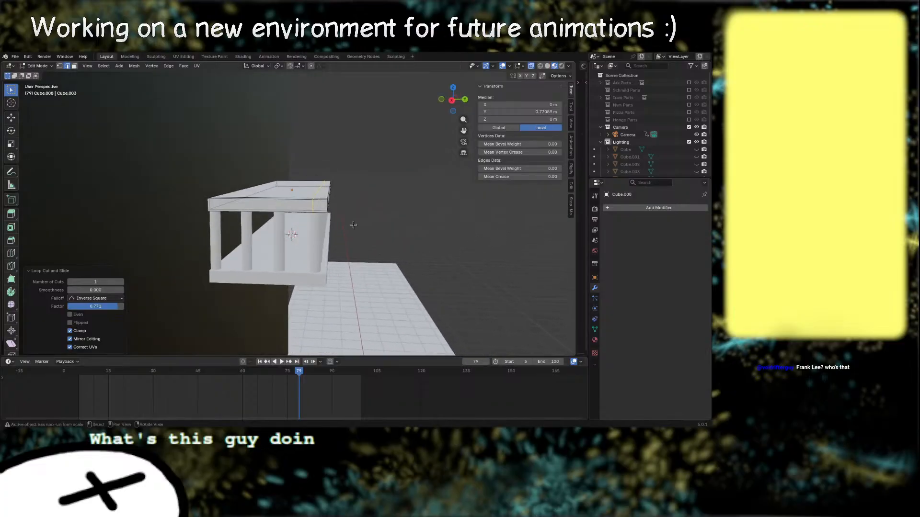
{"action": "key", "text": "g"}
{"action": "key", "text": "y"}
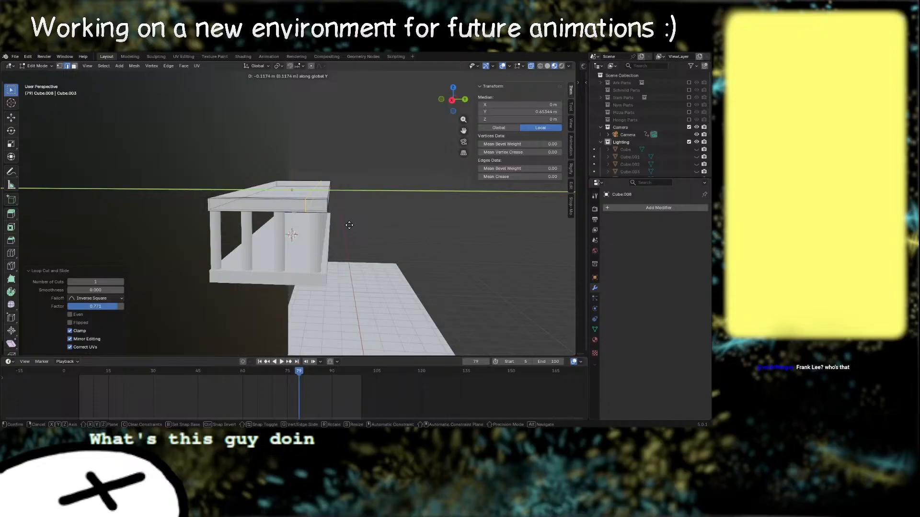
{"action": "left_click", "coordinate": [349, 225]}
{"action": "middle_click_drag", "start_coordinate": [349, 225], "coordinate": [322, 236]}
Step: Delete the central faces of the upper slab, leaving a handrail around the three outer sides
{"action": "left_click", "coordinate": [322, 235]}
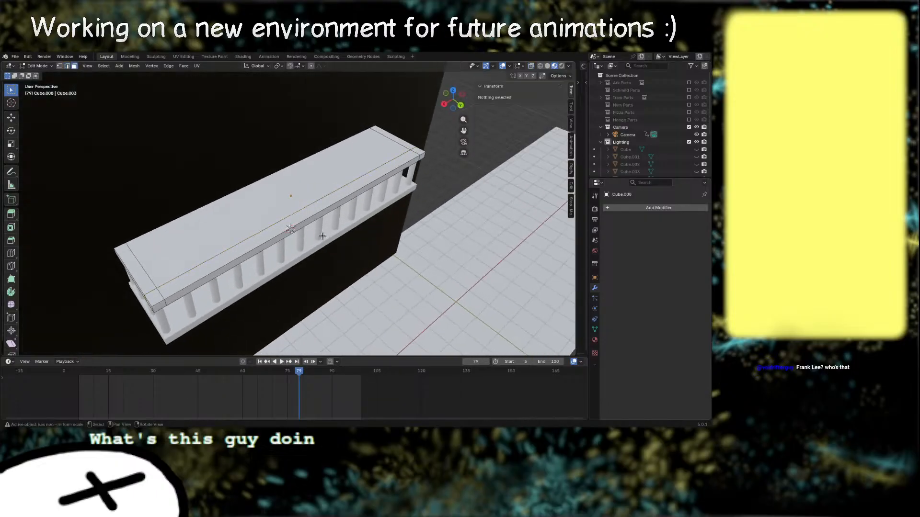
{"action": "left_click", "coordinate": [280, 196]}
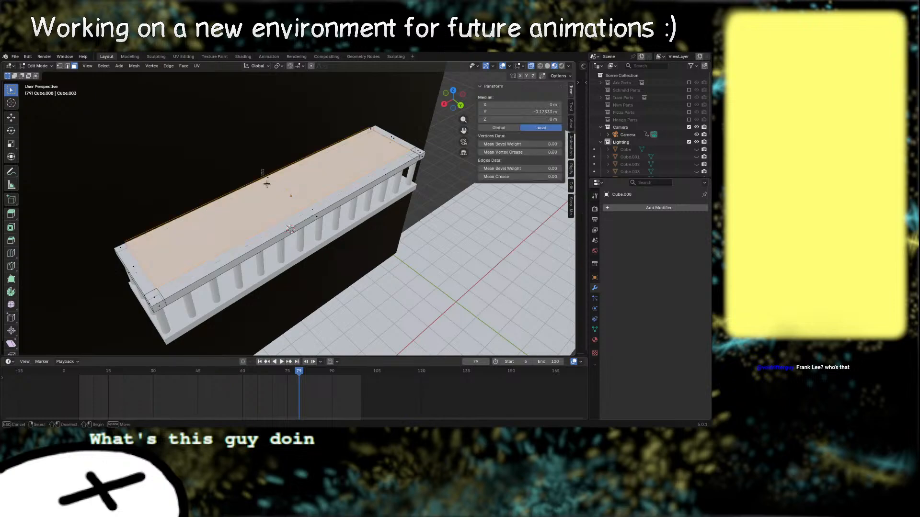
{"action": "key", "text": "x"}
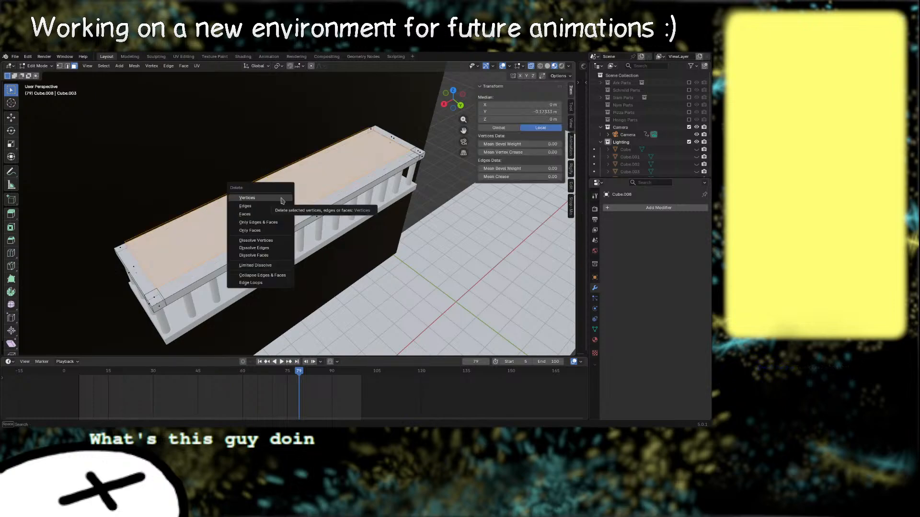
{"action": "left_click", "coordinate": [276, 213]}
Step: Fill the open inner side of the handrail's far end with a face between its lower and upper edges
{"action": "right_click_drag", "start_coordinate": [301, 243], "coordinate": [296, 244]}
{"action": "middle_click_drag", "start_coordinate": [296, 243], "coordinate": [216, 212]}
{"action": "right_click_drag", "start_coordinate": [277, 188], "coordinate": [253, 187]}
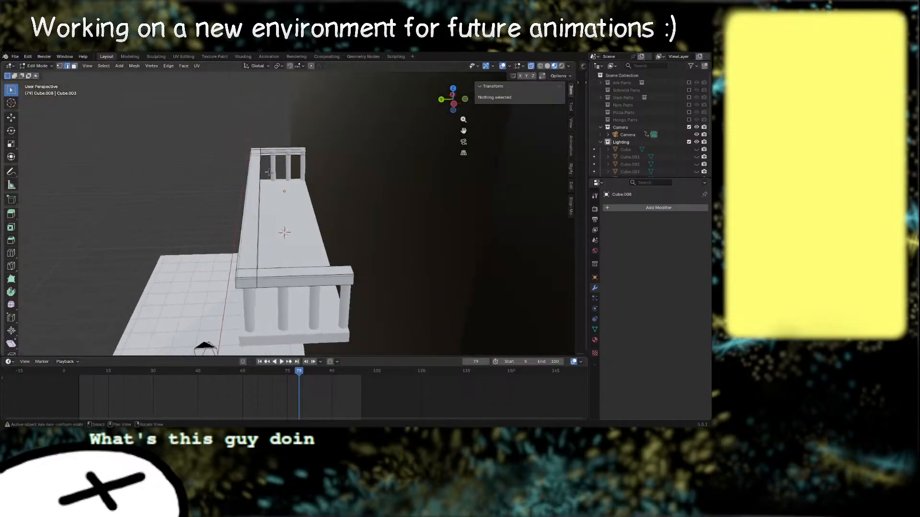
{"action": "scroll", "coordinate": [280, 169], "scroll_direction": "up", "scroll_amount": 2}
{"action": "middle_click_drag", "start_coordinate": [279, 169], "coordinate": [274, 192]}
{"action": "left_click", "coordinate": [276, 178]}
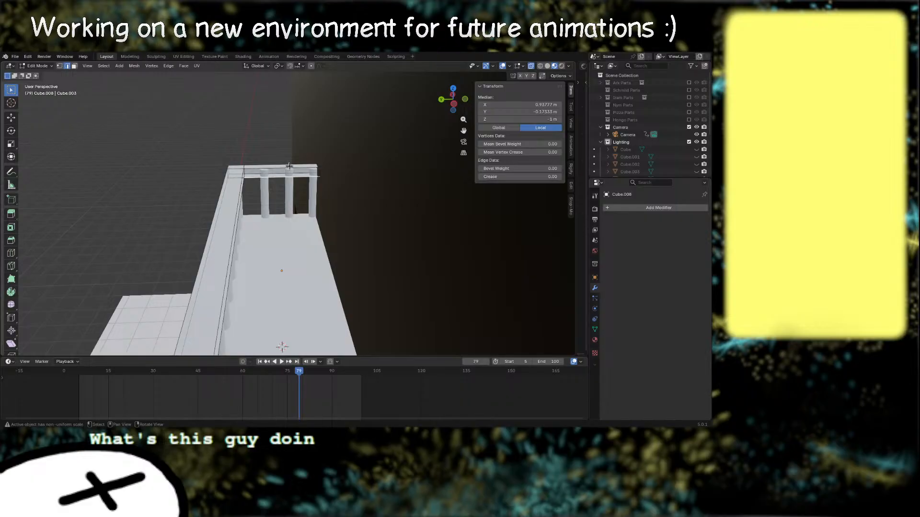
{"action": "left_click", "coordinate": [283, 167], "text": "shift"}
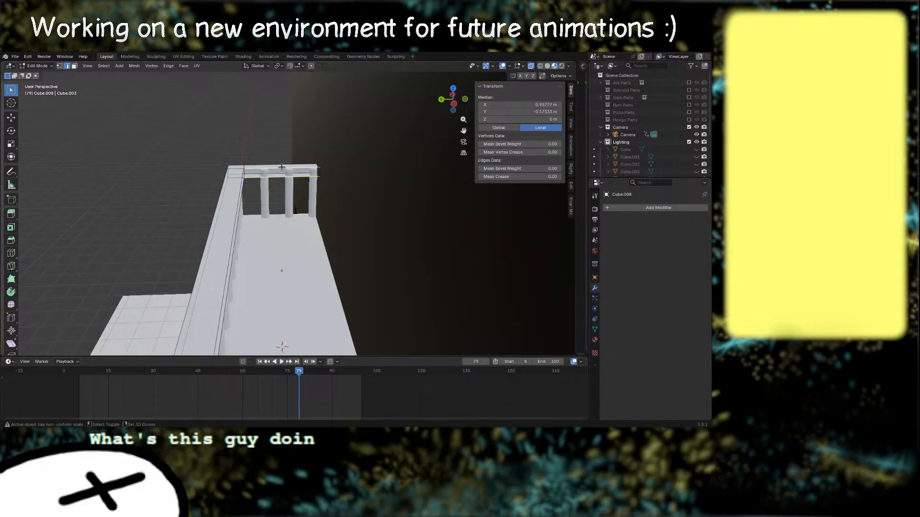
{"action": "key", "text": "f"}
Step: Fill the remaining open inner sides of the handrail with faces between its lower and upper edges
{"action": "middle_click_drag", "start_coordinate": [308, 212], "coordinate": [210, 203]}
{"action": "left_click", "coordinate": [206, 203]}
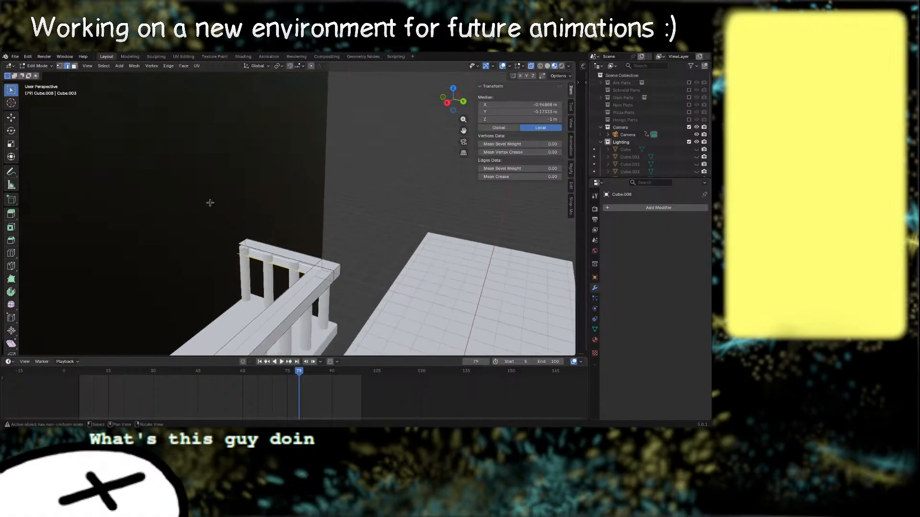
{"action": "left_click", "coordinate": [283, 266]}
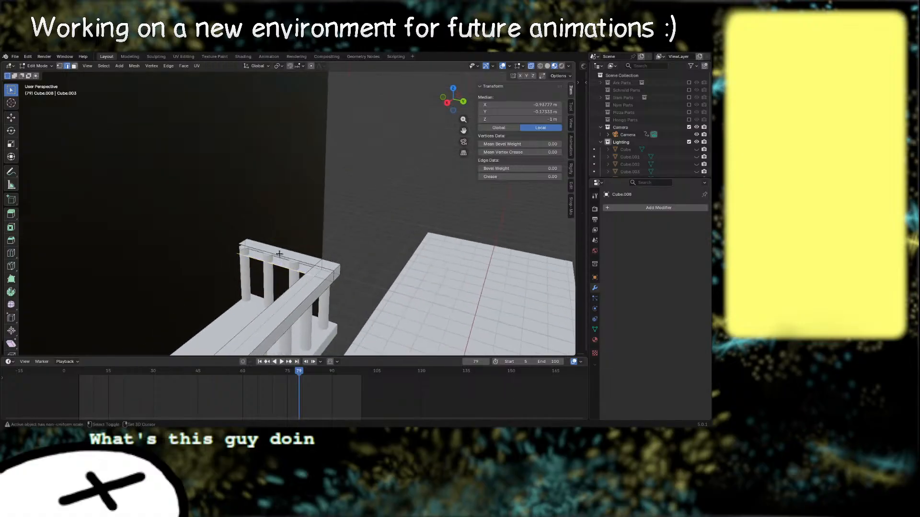
{"action": "left_click", "coordinate": [279, 255], "text": "shift"}
{"action": "key", "text": "f"}
{"action": "middle_click_drag", "start_coordinate": [297, 286], "coordinate": [124, 159]}
{"action": "left_click", "coordinate": [276, 254]}
{"action": "left_click", "coordinate": [299, 254], "text": "shift"}
{"action": "key", "text": "Tab"}
Step: Join the balcony slab, handrail and railing posts into one object
{"action": "left_click", "coordinate": [130, 178]}
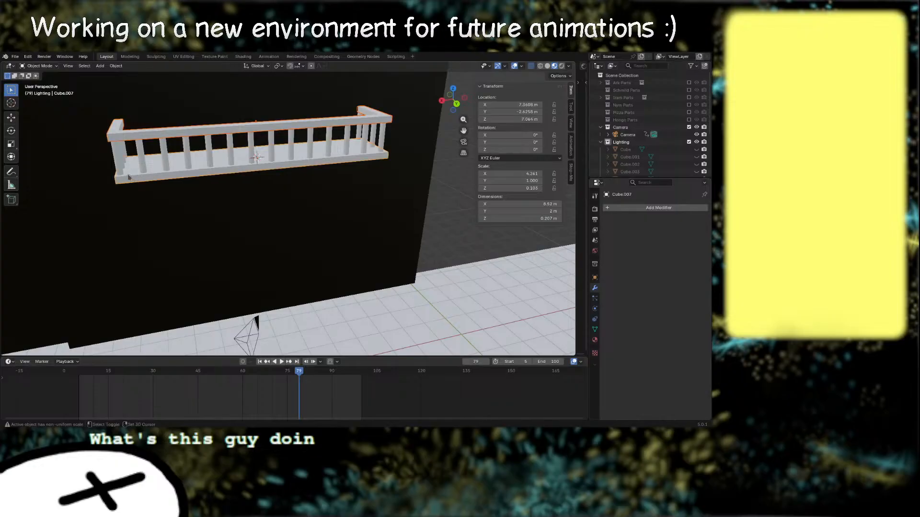
{"action": "left_click", "coordinate": [117, 165], "text": "shift"}
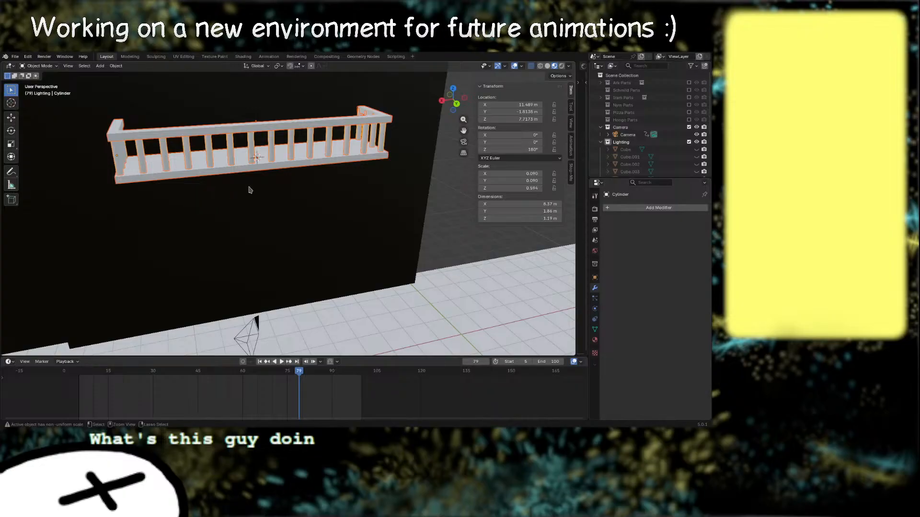
{"action": "key", "text": "ctrl+z"}
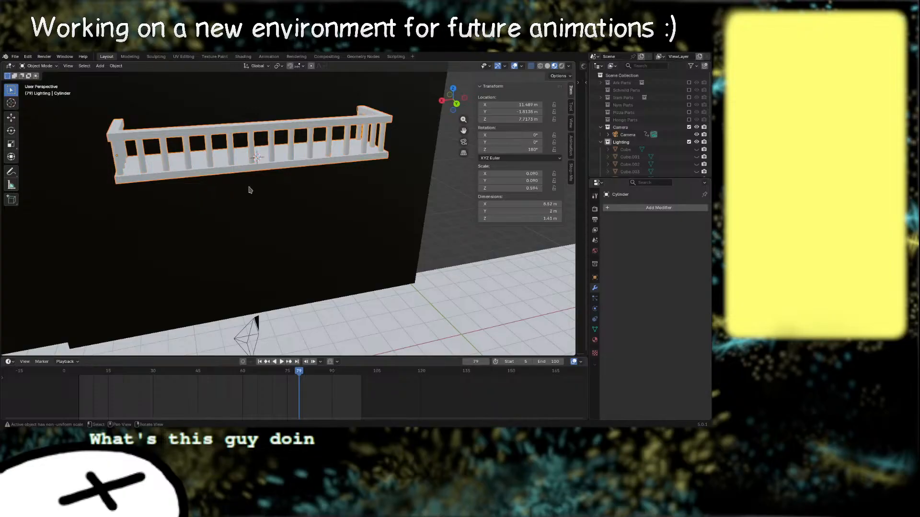
Step: Scale the joined balcony along Z to a height of about 2.14 m
{"action": "left_click", "coordinate": [456, 104]}
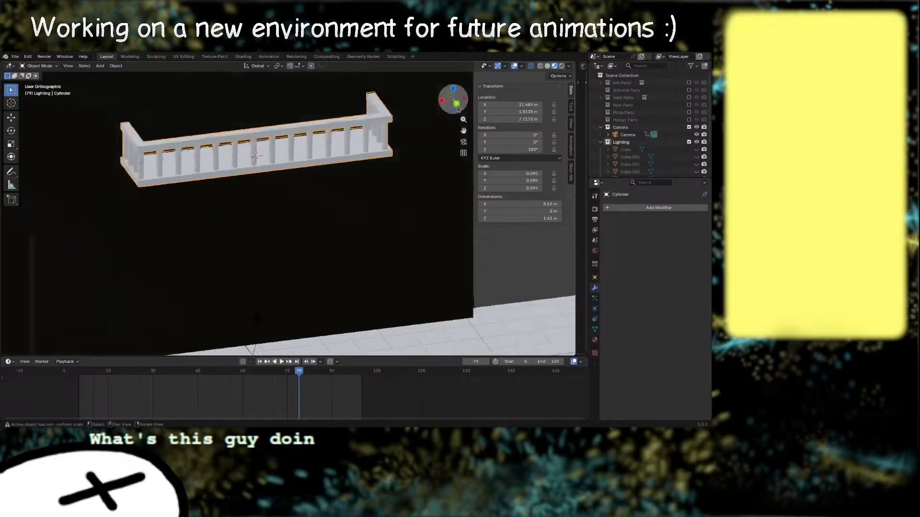
{"action": "key", "text": "s"}
{"action": "key", "text": "z"}
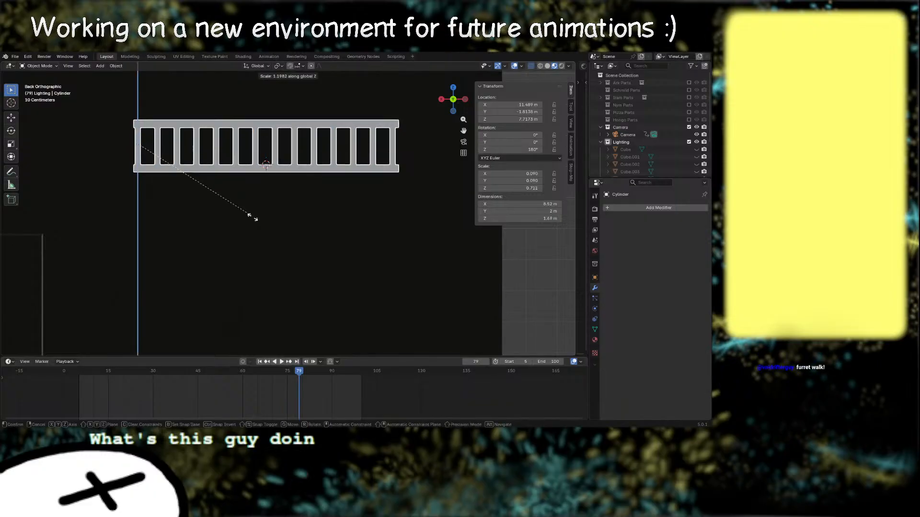
{"action": "left_click", "coordinate": [277, 245]}
{"action": "middle_click_drag", "start_coordinate": [256, 212], "coordinate": [223, 237]}
Step: Select the handrail's outer top edges on all three sides and try to bevel them
{"action": "key", "text": "Tab"}
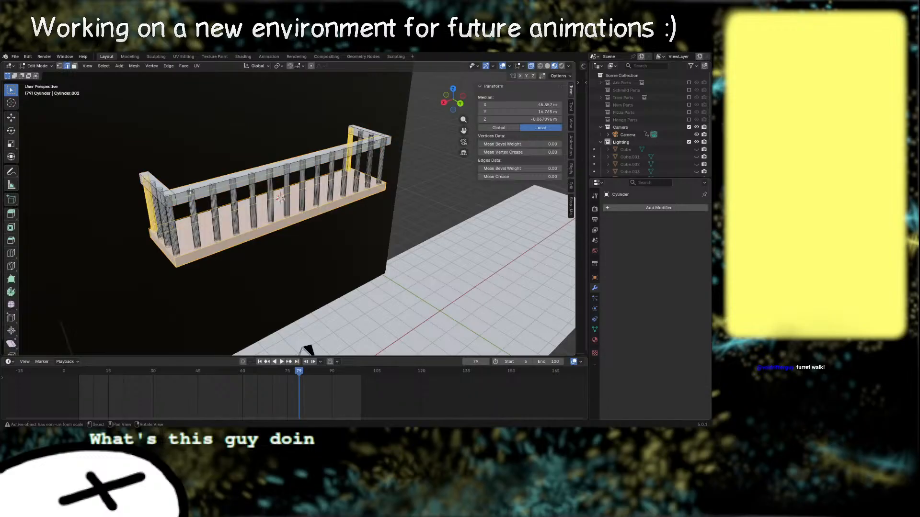
{"action": "key", "text": "alt+z"}
{"action": "left_click", "coordinate": [156, 191]}
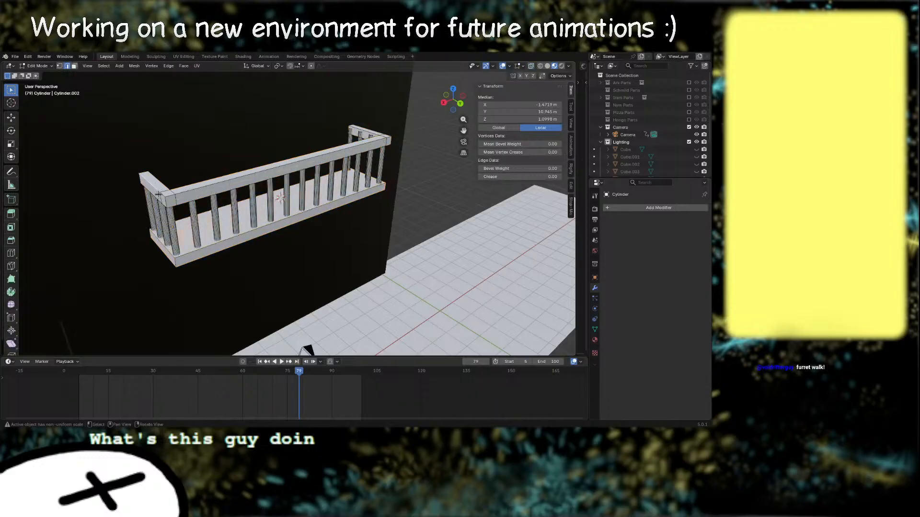
{"action": "left_click", "coordinate": [166, 194], "text": "shift"}
{"action": "left_click", "coordinate": [178, 195], "text": "shift"}
{"action": "left_click", "coordinate": [185, 194], "text": "shift"}
{"action": "middle_click_drag", "start_coordinate": [403, 197], "coordinate": [294, 220]}
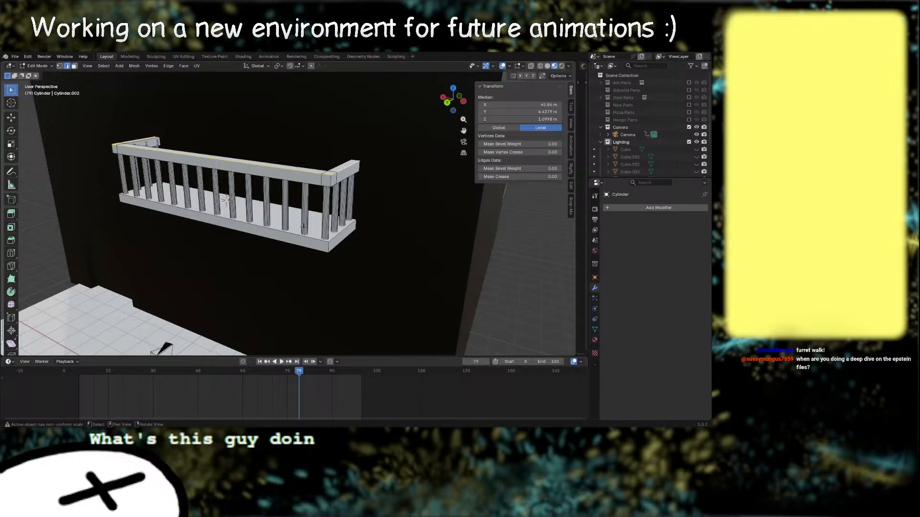
{"action": "middle_click_drag", "start_coordinate": [303, 226], "coordinate": [315, 194]}
{"action": "key", "text": "ctrl+b"}
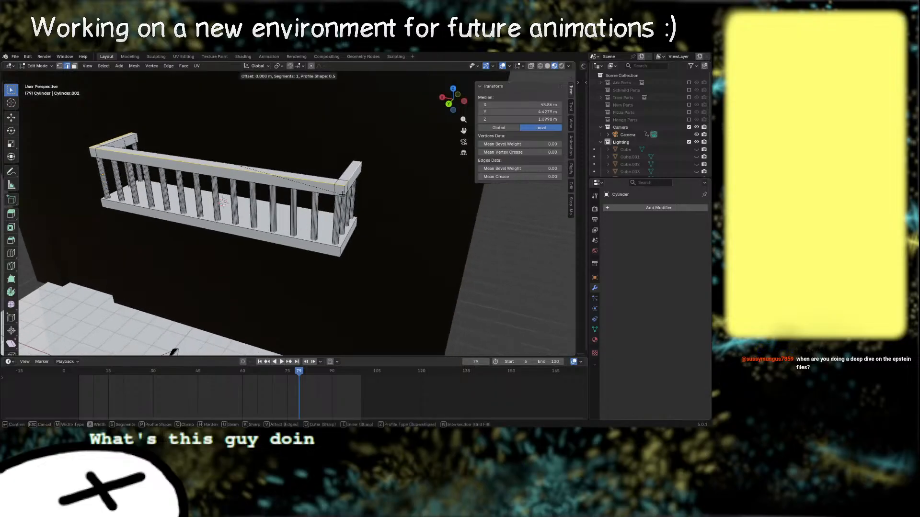
{"action": "right_click", "coordinate": [345, 201]}
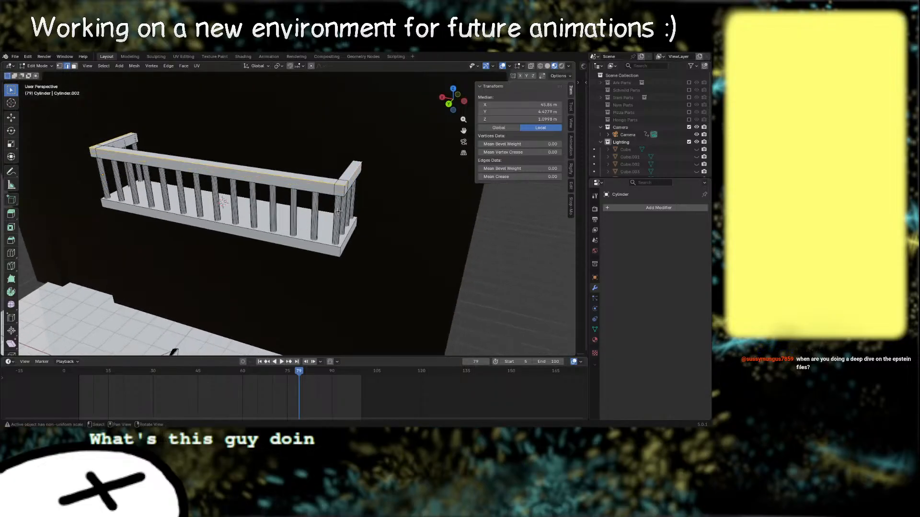
Step: Apply all transforms (location, rotation and scale) to the balcony object
{"action": "key", "text": "Tab"}
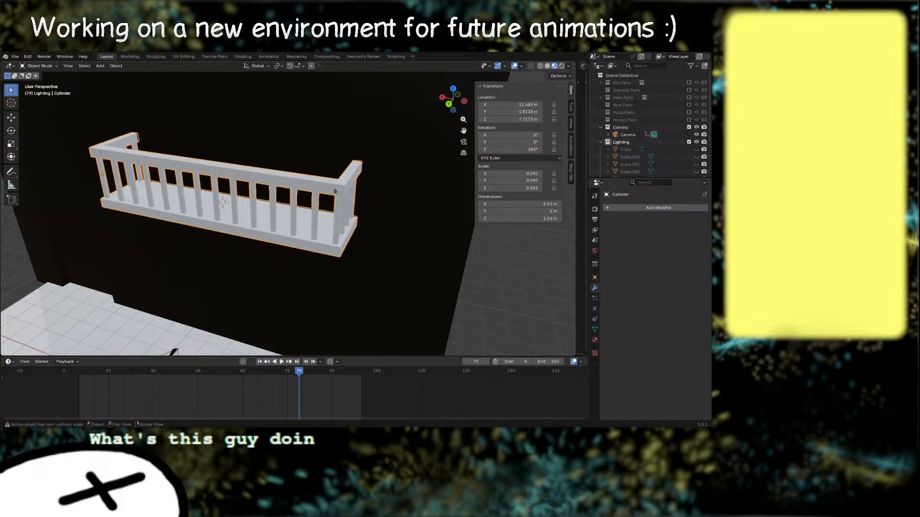
{"action": "key", "text": "ctrl+a"}
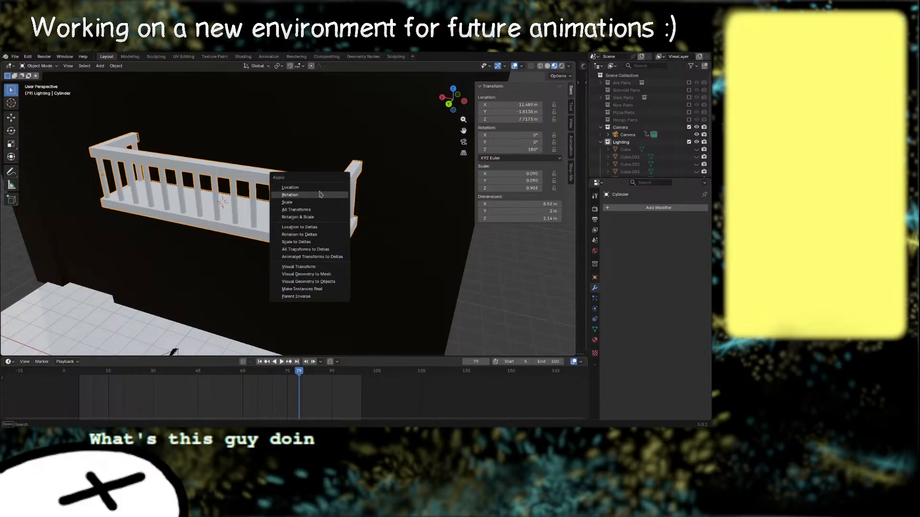
{"action": "left_click", "coordinate": [297, 210]}
{"action": "middle_click_drag", "start_coordinate": [299, 211], "coordinate": [292, 224]}
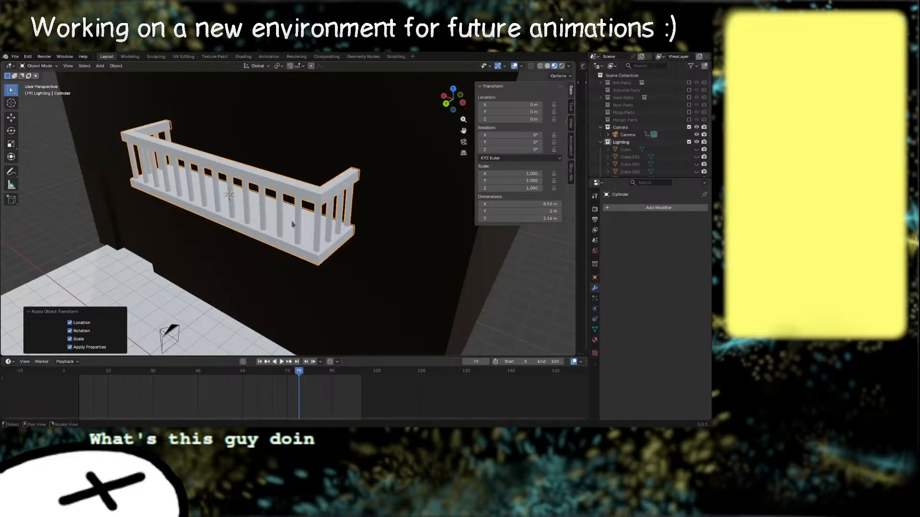
Step: Bevel the handrail's outer top edges with a width of about 0.17 m and 2 segments
{"action": "key", "text": "Tab"}
{"action": "key", "text": "ctrl+b"}
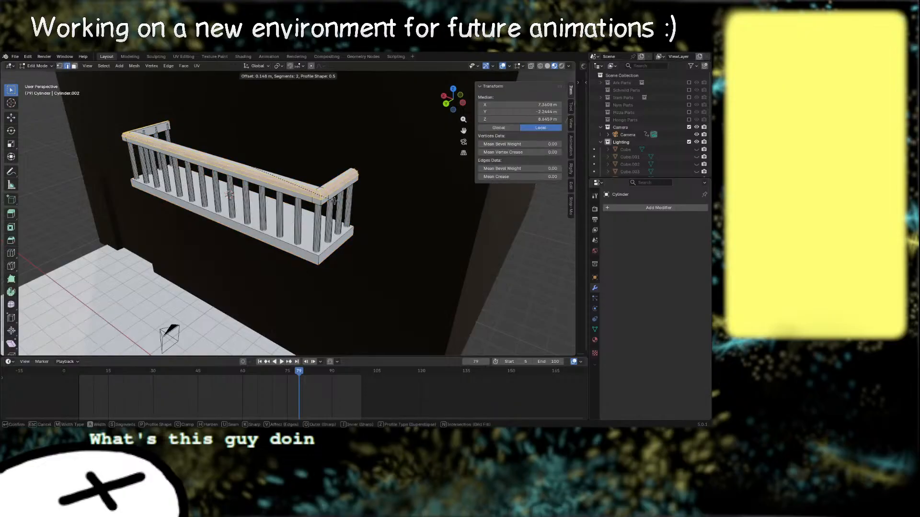
{"action": "left_click", "coordinate": [335, 200]}
{"action": "middle_click_drag", "start_coordinate": [335, 200], "coordinate": [213, 175]}
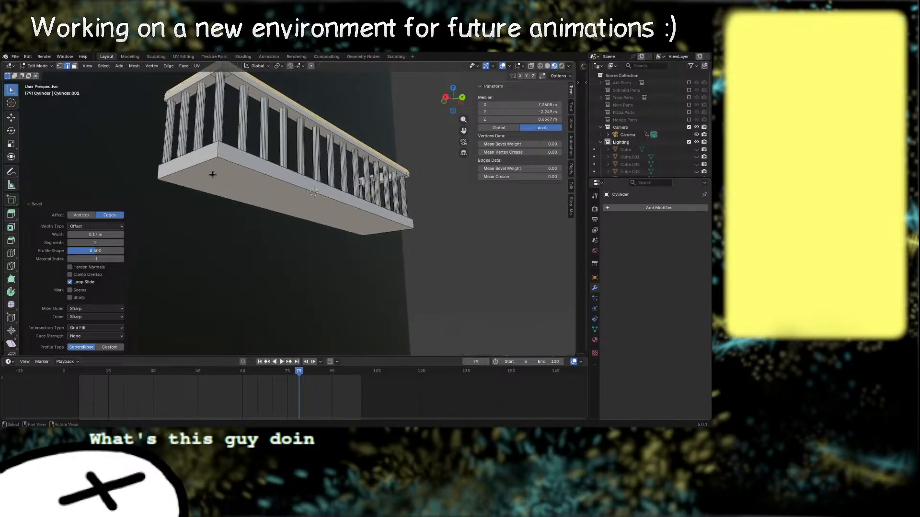
Step: Bevel the three outer bottom edges of the balcony slab by about 0.25 m with 2 segments
{"action": "left_click", "coordinate": [202, 162]}
{"action": "left_click", "coordinate": [235, 163], "text": "shift"}
{"action": "right_click_drag", "start_coordinate": [235, 164], "coordinate": [351, 175]}
{"action": "left_click", "coordinate": [351, 176], "text": "shift"}
{"action": "middle_click_drag", "start_coordinate": [351, 175], "coordinate": [307, 281]}
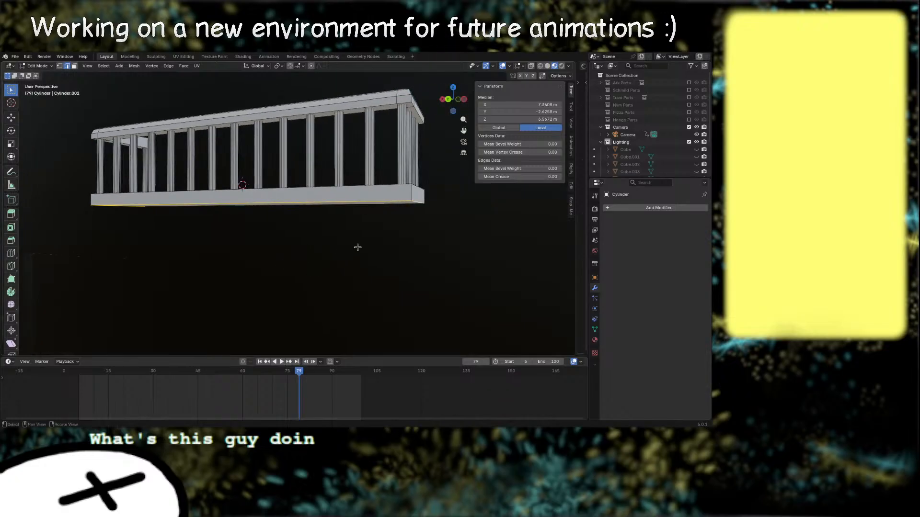
{"action": "middle_click_drag", "start_coordinate": [357, 248], "coordinate": [361, 229]}
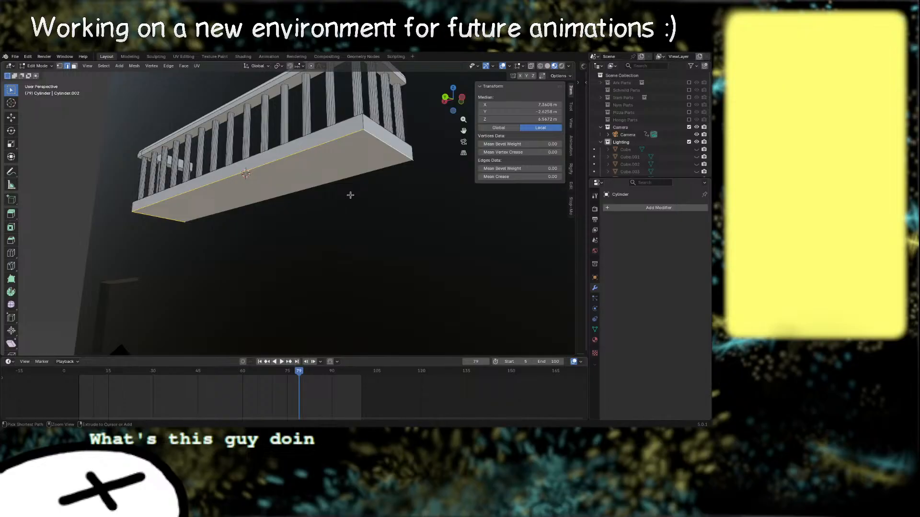
{"action": "key", "text": "ctrl+b"}
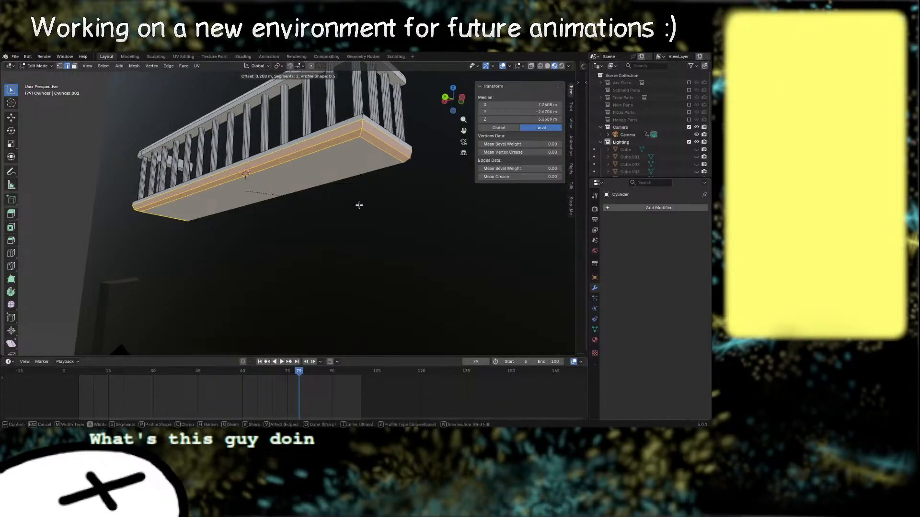
{"action": "scroll", "coordinate": [360, 205], "scroll_direction": "up", "scroll_amount": 1}
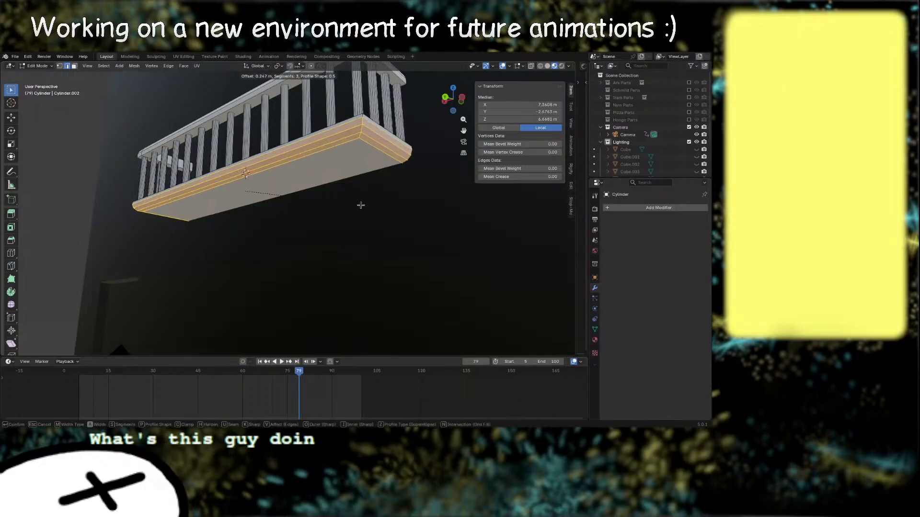
{"action": "scroll", "coordinate": [361, 205], "scroll_direction": "down", "scroll_amount": 1}
{"action": "left_click", "coordinate": [360, 205]}
{"action": "middle_click_drag", "start_coordinate": [360, 205], "coordinate": [371, 221]}
Step: Try to scale the slab's bottom face to about 0.84 along X and move it along Z
{"action": "key", "text": "3"}
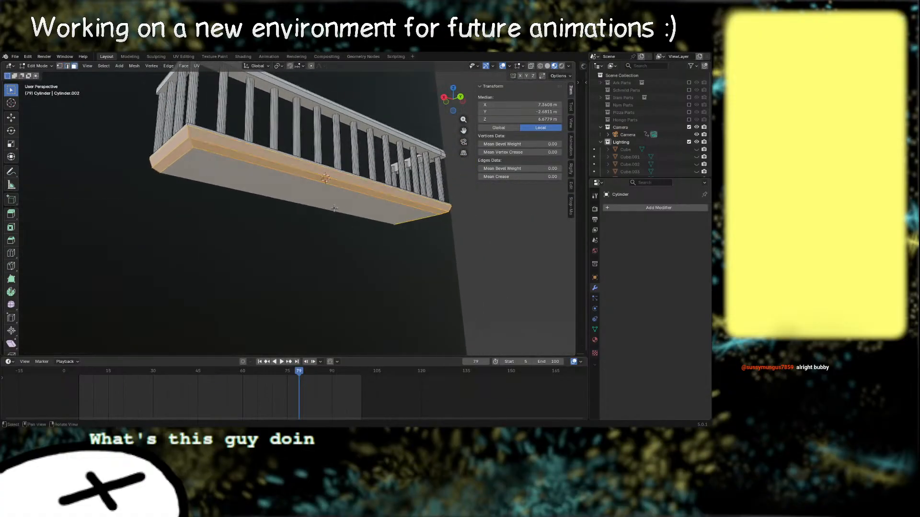
{"action": "left_click", "coordinate": [338, 210]}
{"action": "key", "text": "s"}
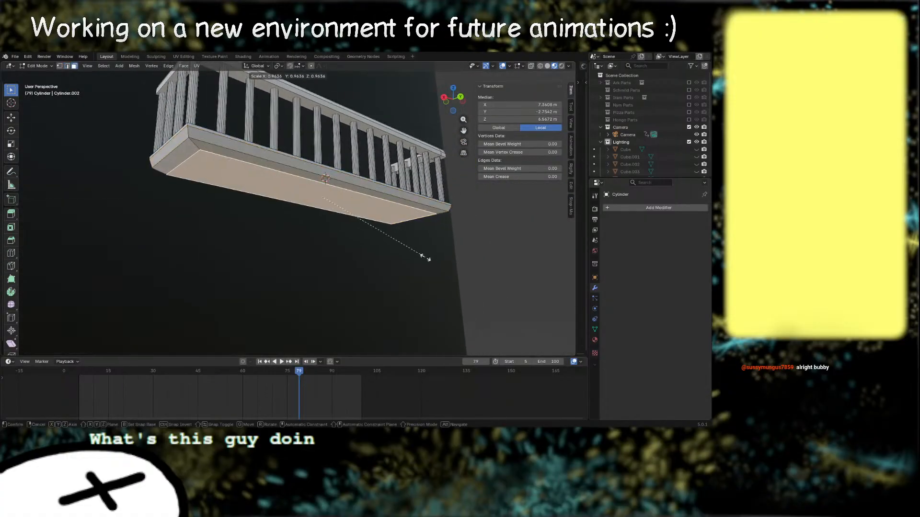
{"action": "key", "text": "x"}
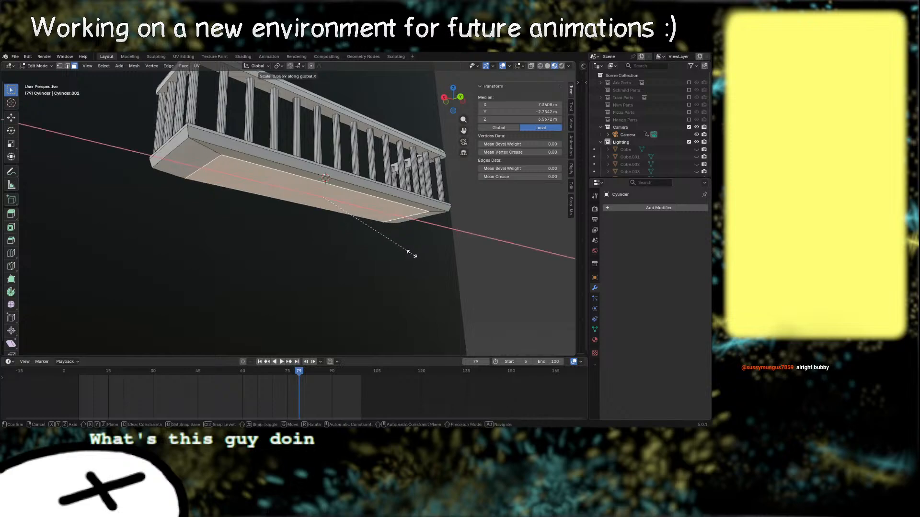
{"action": "left_click", "coordinate": [410, 254]}
{"action": "middle_click_drag", "start_coordinate": [410, 254], "coordinate": [401, 262]}
{"action": "key", "text": "g"}
{"action": "key", "text": "z"}
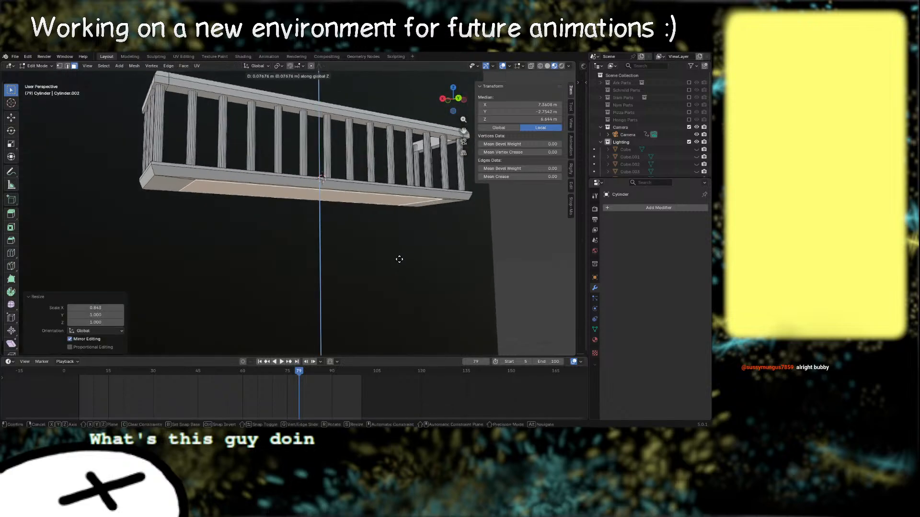
{"action": "right_click", "coordinate": [398, 261]}
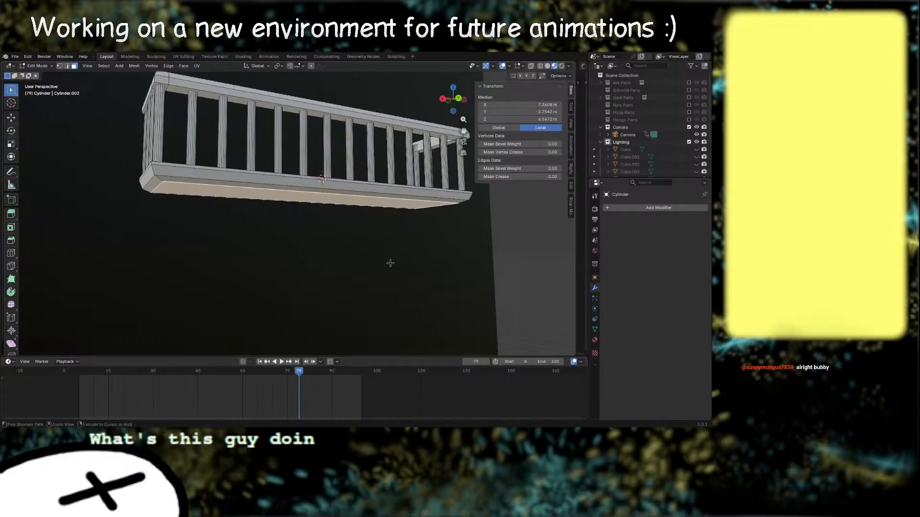
Step: Leave mesh editing and hide the ground plane
{"action": "middle_click_drag", "start_coordinate": [359, 250], "coordinate": [441, 191]}
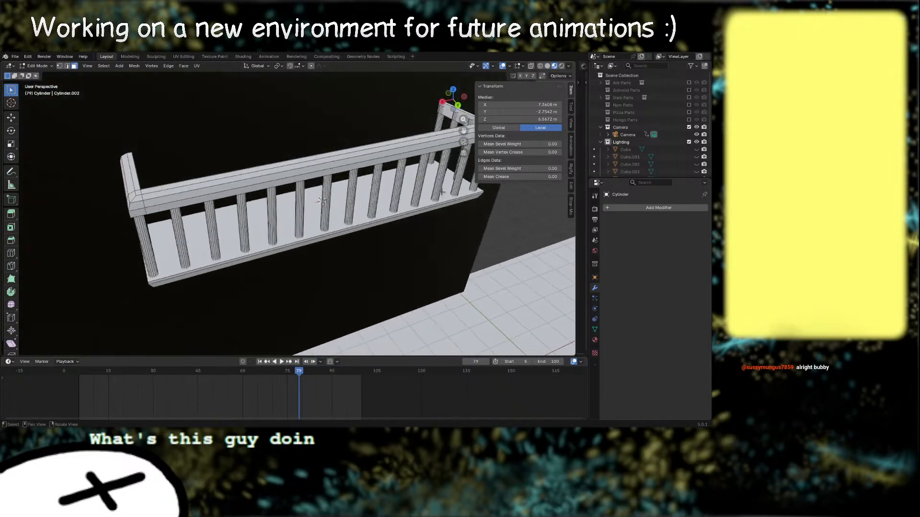
{"action": "middle_click_drag", "start_coordinate": [398, 232], "coordinate": [430, 154]}
{"action": "mouse_move", "coordinate": [320, 206]}
{"action": "middle_mouse_down"}
{"action": "mouse_move", "coordinate": [311, 181]}
{"action": "mouse_move", "coordinate": [306, 209]}
{"action": "middle_mouse_up"}
{"action": "scroll", "coordinate": [306, 210], "scroll_direction": "down", "scroll_amount": 3}
{"action": "middle_click_drag", "start_coordinate": [309, 317], "coordinate": [312, 329]}
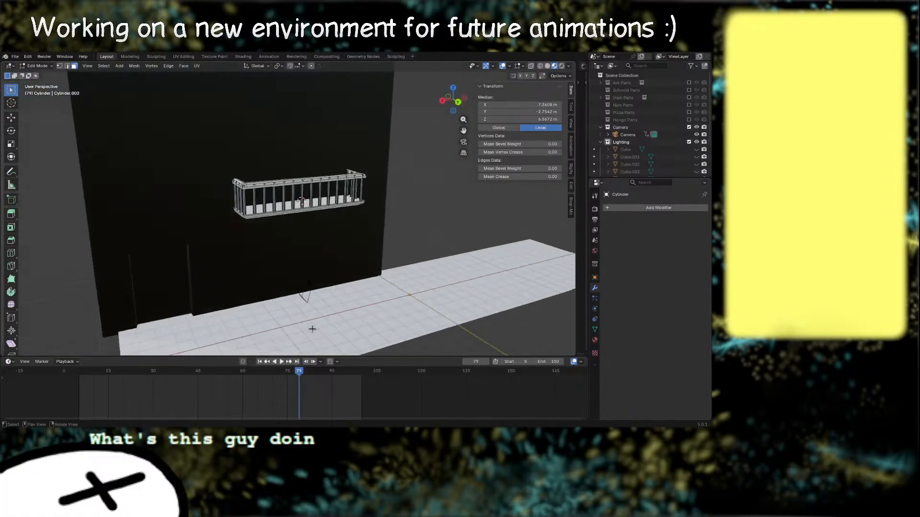
{"action": "left_click", "coordinate": [343, 305]}
{"action": "key", "text": "Tab"}
{"action": "left_click", "coordinate": [344, 316]}
{"action": "key", "text": "h"}
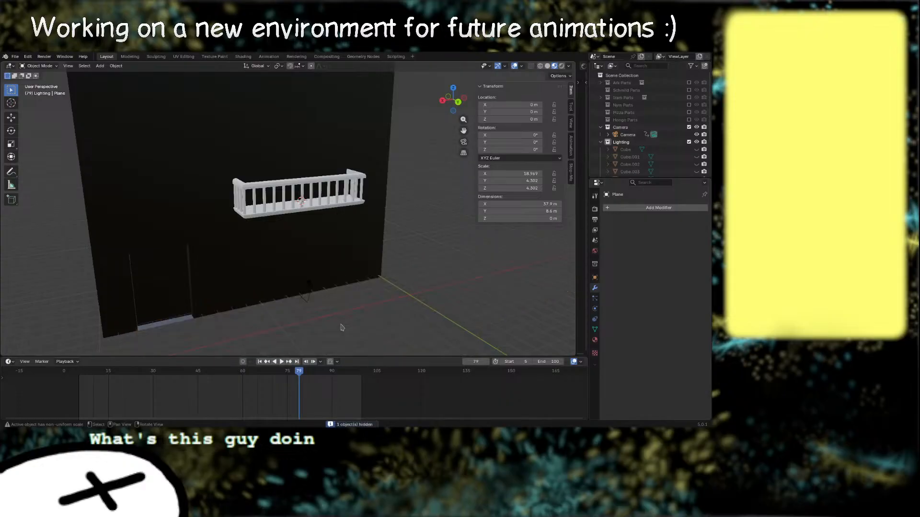
Step: Knife-cut a rectangular hatch outline into the balcony slab near one end, working from the bottom view with X-ray on
{"action": "middle_click_drag", "start_coordinate": [331, 279], "coordinate": [321, 251]}
{"action": "left_click", "coordinate": [453, 109]}
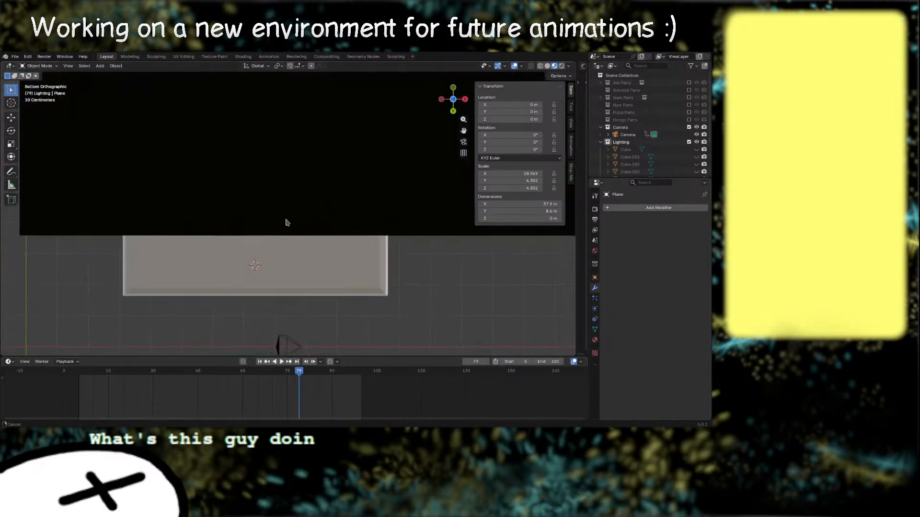
{"action": "left_click", "coordinate": [374, 282]}
{"action": "key", "text": "Tab"}
{"action": "middle_click_drag", "start_coordinate": [374, 279], "coordinate": [335, 287]}
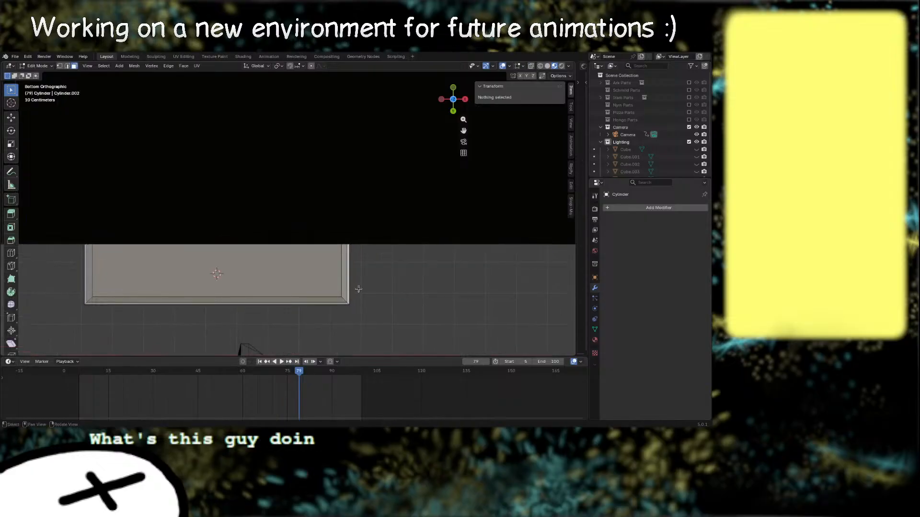
{"action": "key", "text": "alt+z"}
{"action": "key", "text": "k"}
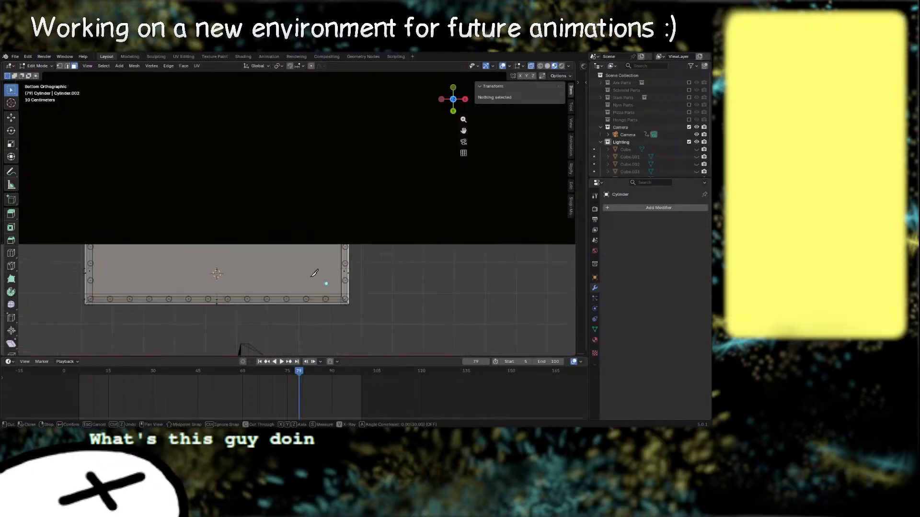
{"action": "left_click", "coordinate": [272, 284]}
{"action": "left_click", "coordinate": [328, 283]}
{"action": "left_click", "coordinate": [328, 251]}
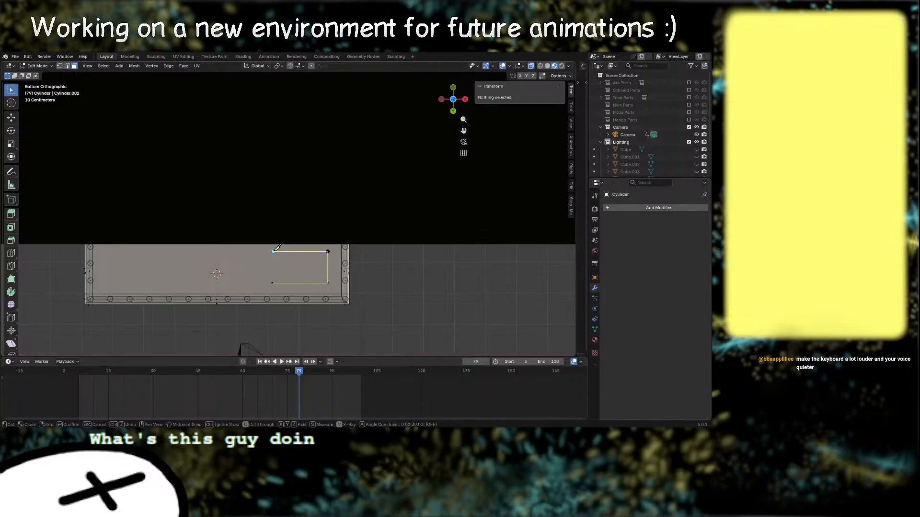
{"action": "left_click", "coordinate": [272, 282]}
{"action": "key", "text": "Return"}
Step: Select the hatch's upper and lower faces in the balcony slab and merge their vertices by distance
{"action": "middle_click_drag", "start_coordinate": [358, 296], "coordinate": [297, 268]}
{"action": "left_click", "coordinate": [297, 273]}
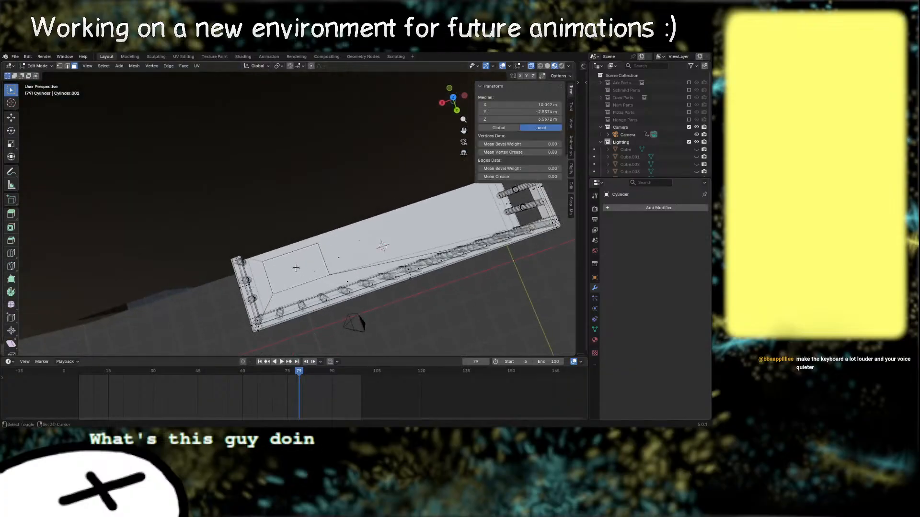
{"action": "left_click", "coordinate": [297, 267], "text": "shift"}
{"action": "key", "text": "m"}
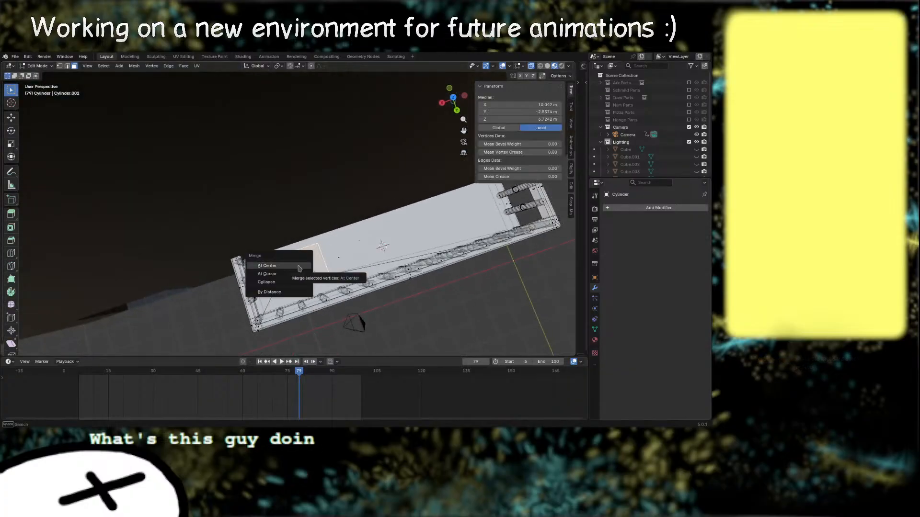
{"action": "left_click", "coordinate": [289, 291]}
Step: Bridge the two selected hatch faces to open a hole through the slab and save the file
{"action": "middle_click_drag", "start_coordinate": [307, 280], "coordinate": [309, 261]}
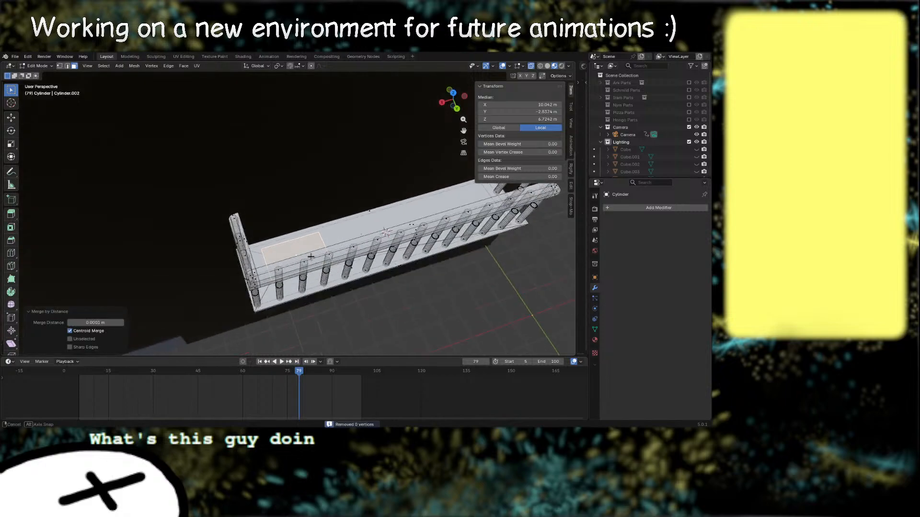
{"action": "right_click", "coordinate": [305, 254]}
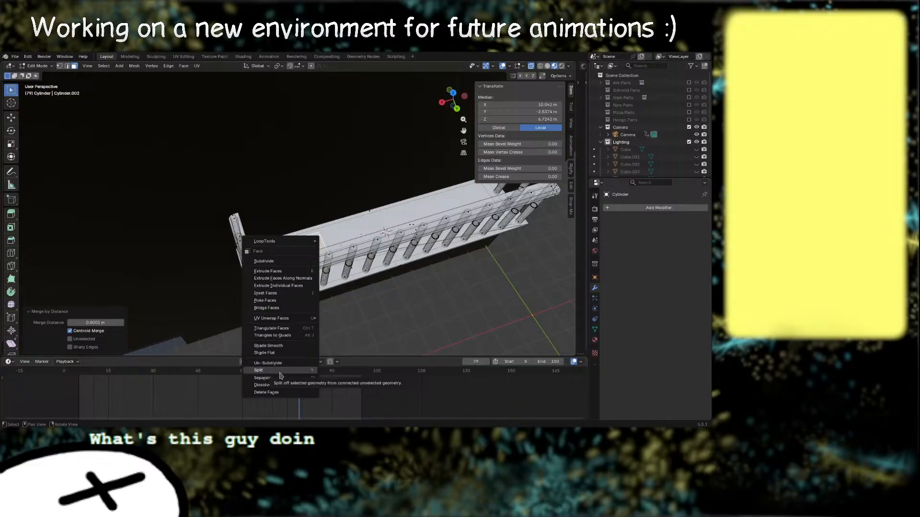
{"action": "mouse_move", "coordinate": [267, 319]}
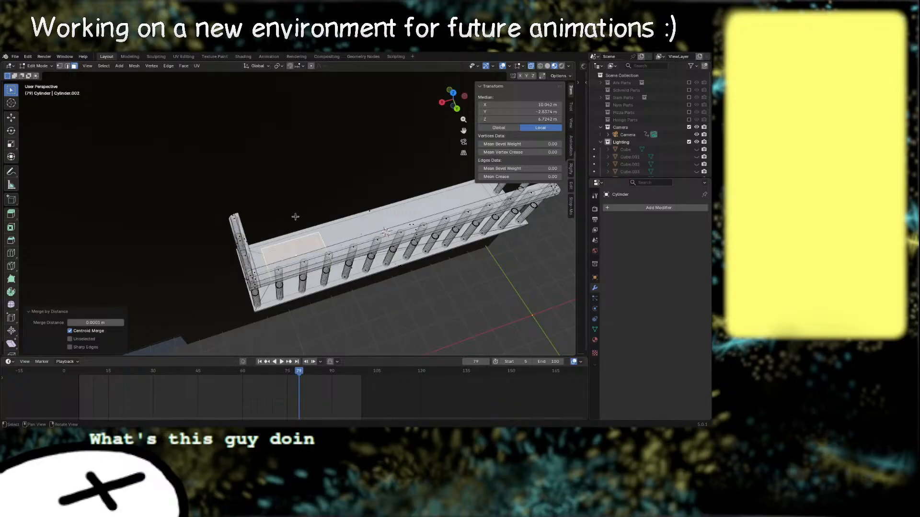
{"action": "right_click", "coordinate": [306, 247]}
{"action": "mouse_move", "coordinate": [306, 246]}
{"action": "left_click", "coordinate": [335, 235]}
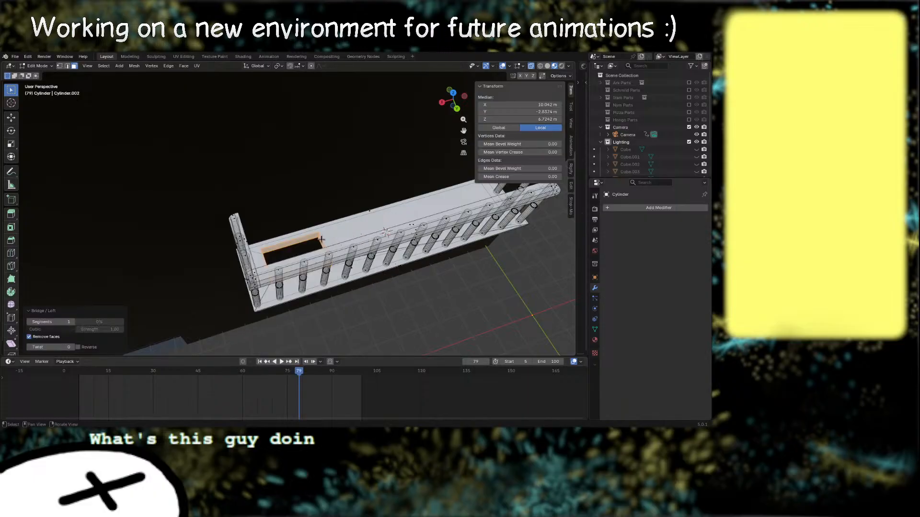
{"action": "right_click_drag", "start_coordinate": [321, 239], "coordinate": [327, 263]}
{"action": "key", "text": "ctrl+s"}
Step: Snap the 3D cursor to the selected hatch opening and leave mesh editing
{"action": "middle_click_drag", "start_coordinate": [389, 322], "coordinate": [360, 211]}
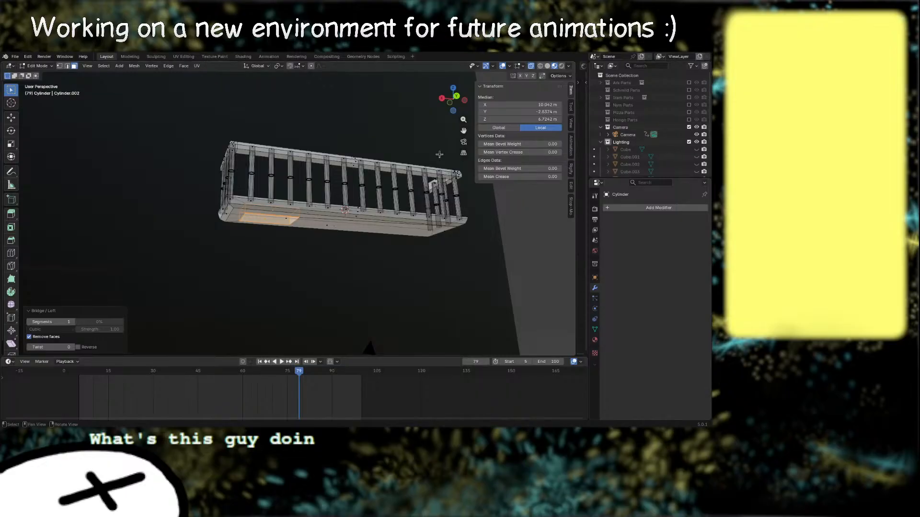
{"action": "middle_click_drag", "start_coordinate": [360, 210], "coordinate": [377, 217]}
{"action": "scroll", "coordinate": [377, 217], "scroll_direction": "down", "scroll_amount": 4}
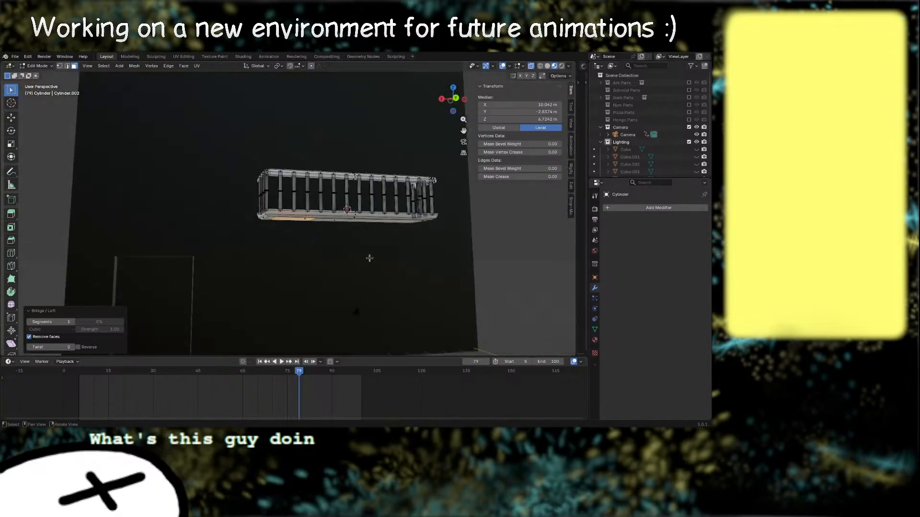
{"action": "key", "text": "shift+s"}
{"action": "left_click", "coordinate": [369, 301]}
{"action": "key", "text": "Tab"}
Step: Add a cube at the 3D cursor in the hatch and scale it uniformly to about 0.436
{"action": "scroll", "coordinate": [361, 258], "scroll_direction": "up", "scroll_amount": 4}
{"action": "middle_click_drag", "start_coordinate": [361, 259], "coordinate": [352, 225]}
{"action": "key", "text": "shift+a"}
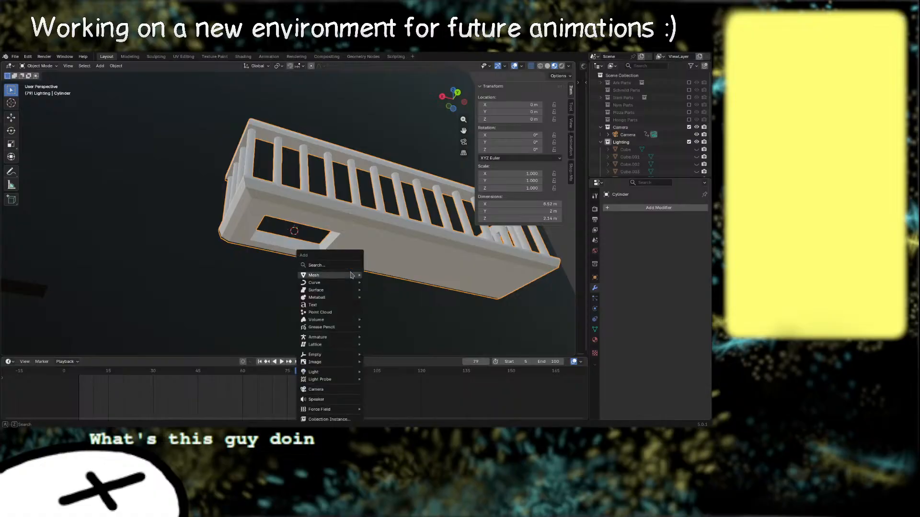
{"action": "mouse_move", "coordinate": [352, 275]}
{"action": "type", "text": "cube"}
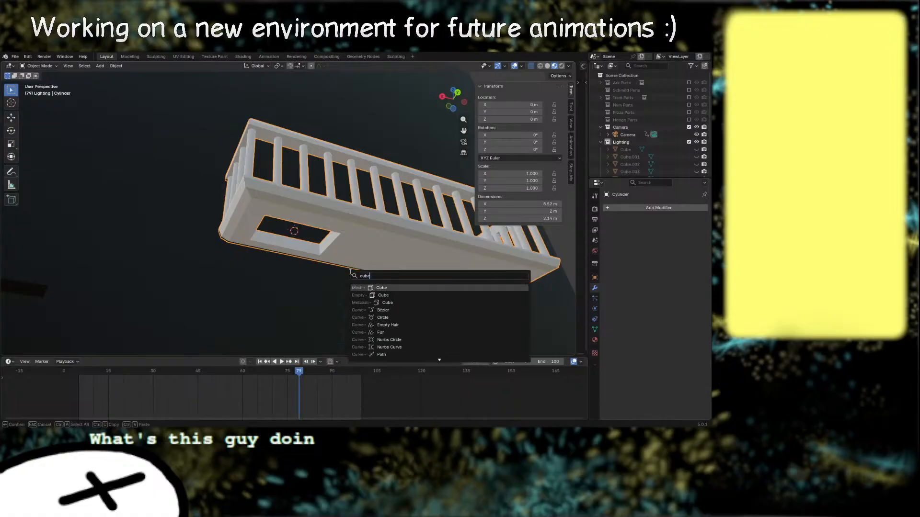
{"action": "key", "text": "Return"}
{"action": "key", "text": "s"}
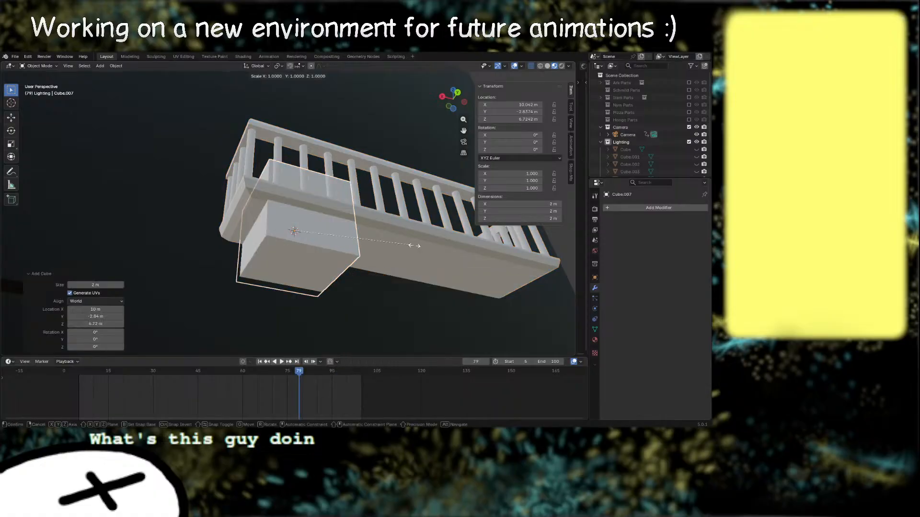
{"action": "left_click", "coordinate": [356, 244]}
{"action": "right_click_drag", "start_coordinate": [356, 246], "coordinate": [376, 265]}
Step: Scale the cube's mesh to about 0.189 in X and Y only, forming a thin vertical post
{"action": "middle_click_drag", "start_coordinate": [376, 267], "coordinate": [369, 261]}
{"action": "key", "text": "Tab"}
{"action": "key", "text": "s"}
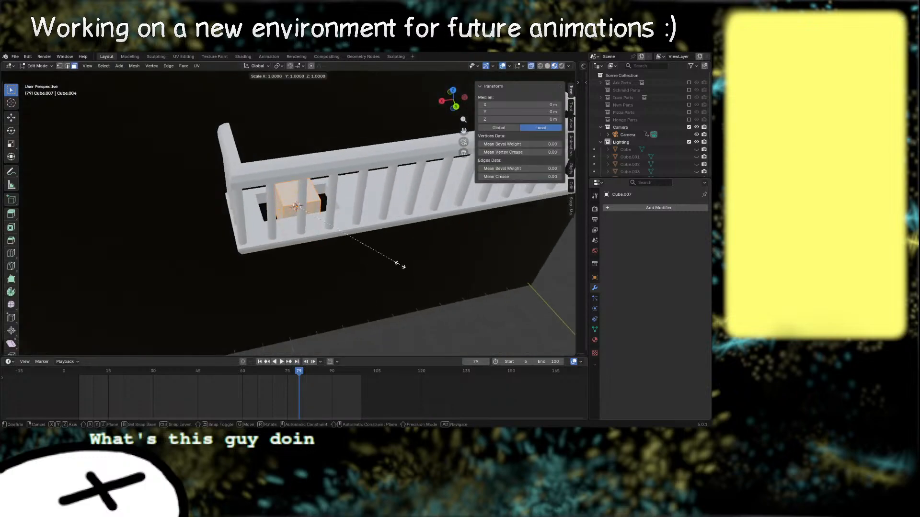
{"action": "key", "text": "shift+z"}
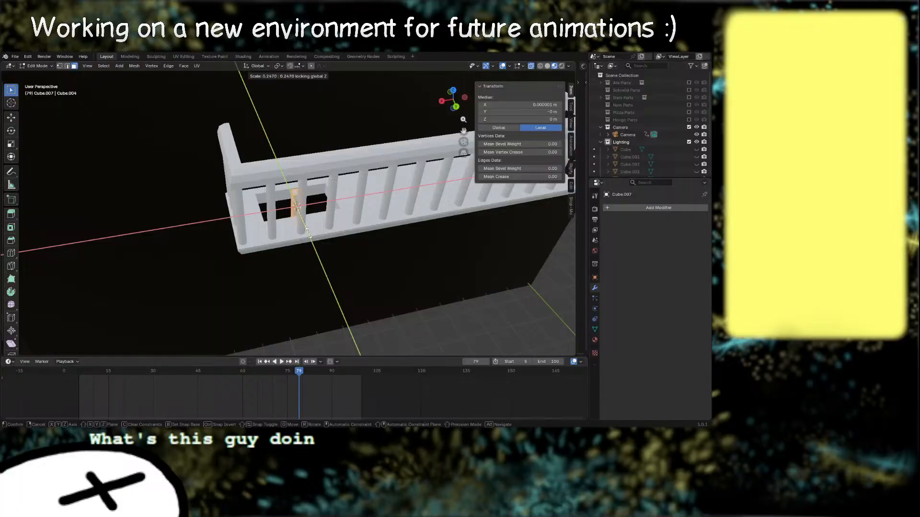
{"action": "left_click", "coordinate": [309, 235]}
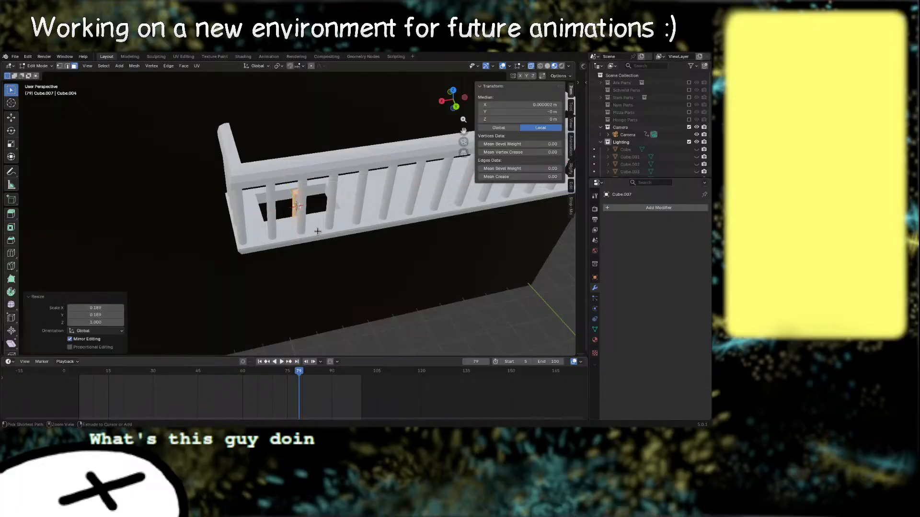
Step: Move the post's mesh from the hatch center into the corner nearest the wall and the slab's end, using the top view
{"action": "left_click", "coordinate": [453, 90]}
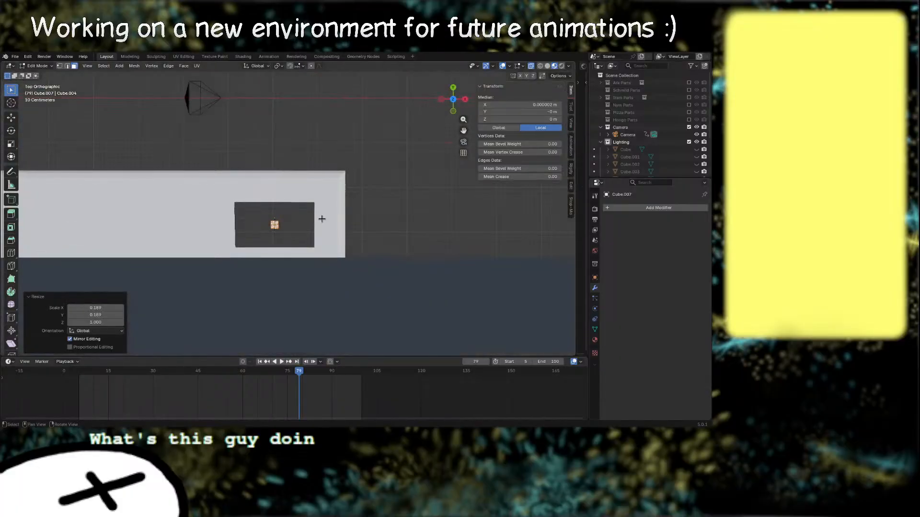
{"action": "middle_click_drag", "start_coordinate": [321, 219], "coordinate": [320, 244], "text": "shift"}
{"action": "scroll", "coordinate": [304, 257], "scroll_direction": "up", "scroll_amount": 2}
{"action": "middle_click_drag", "start_coordinate": [257, 280], "coordinate": [208, 268], "text": "shift"}
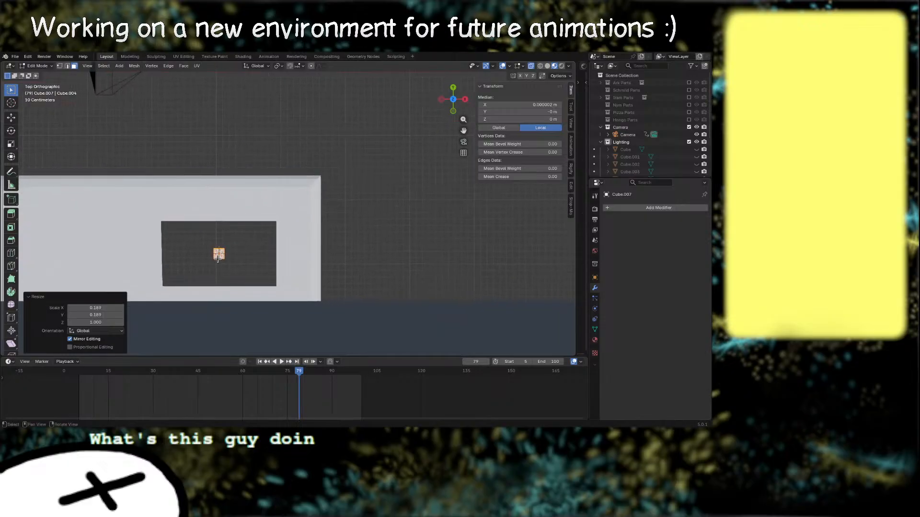
{"action": "key", "text": "g"}
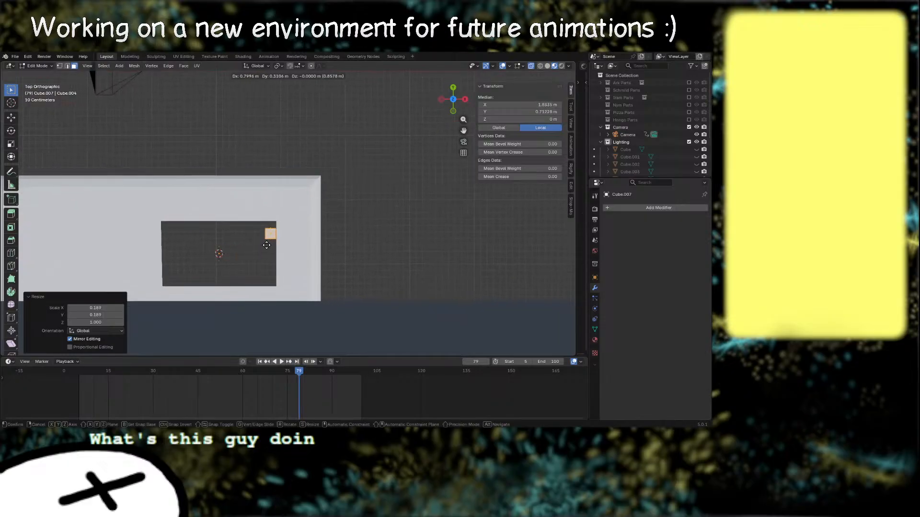
{"action": "left_click", "coordinate": [266, 292]}
{"action": "key", "text": "Tab"}
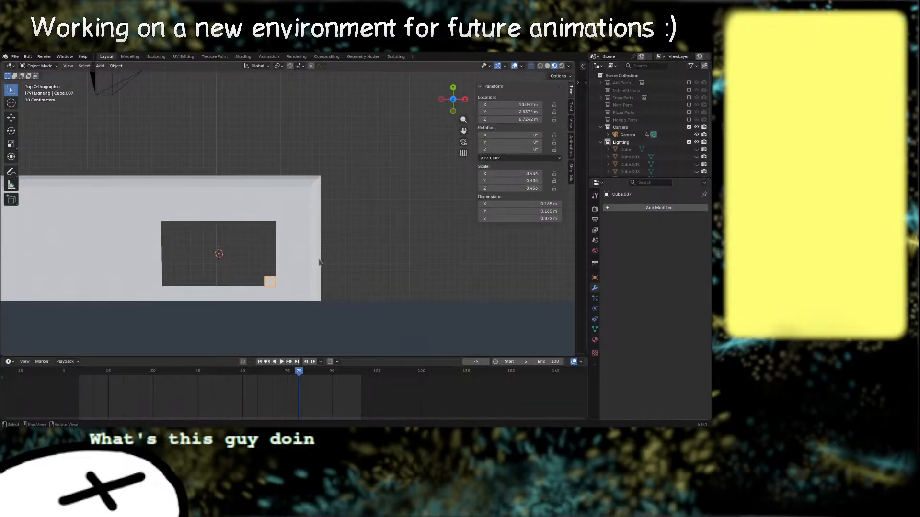
Step: Add a Mirror modifier across the X axis to the post
{"action": "key", "text": "F3"}
{"action": "type", "text": "mir"}
{"action": "key", "text": "Return"}
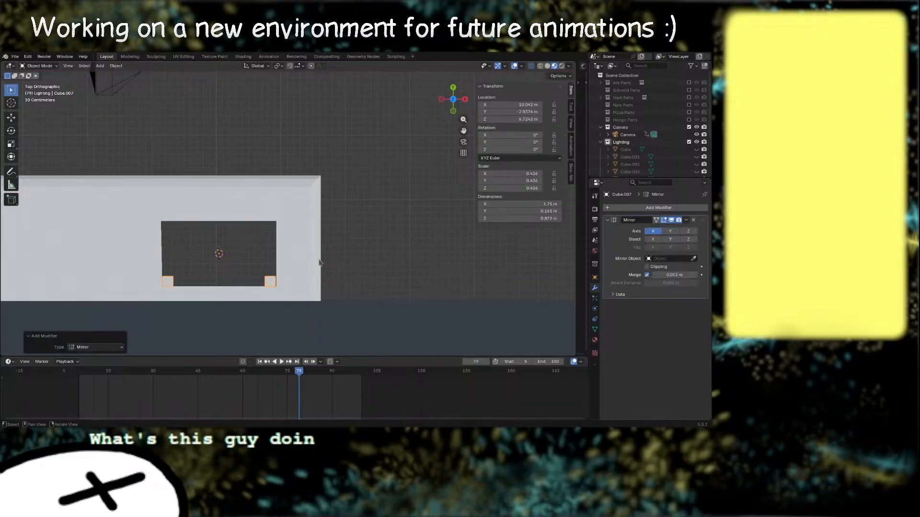
{"action": "middle_click_drag", "start_coordinate": [355, 285], "coordinate": [303, 200]}
Step: Add two horizontal loop cuts to the post and scale them closer together along Z
{"action": "key", "text": "Tab"}
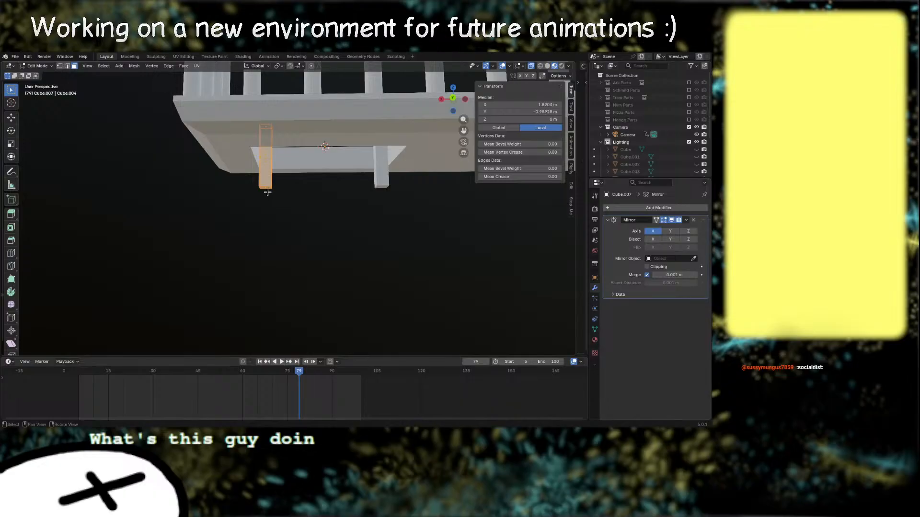
{"action": "scroll", "coordinate": [285, 196], "scroll_direction": "down", "scroll_amount": 4}
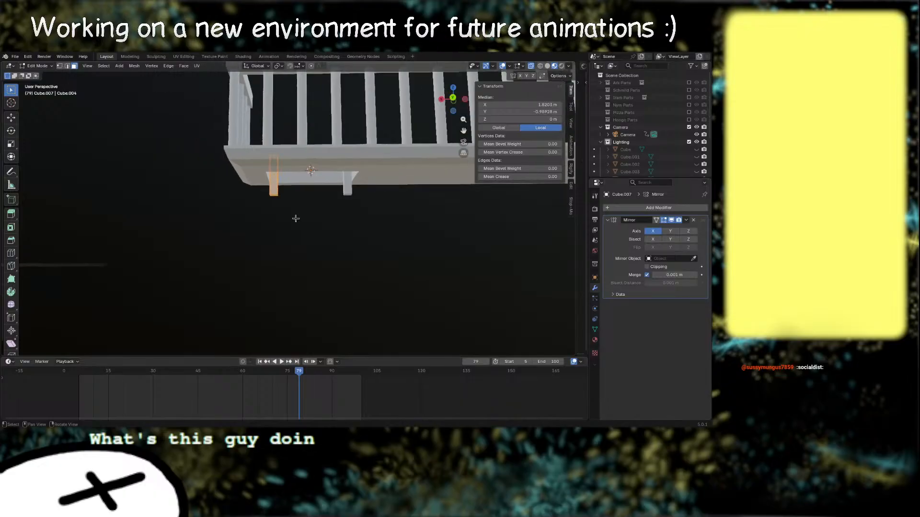
{"action": "right_click_drag", "start_coordinate": [296, 220], "coordinate": [287, 210]}
{"action": "scroll", "coordinate": [286, 210], "scroll_direction": "up", "scroll_amount": 2}
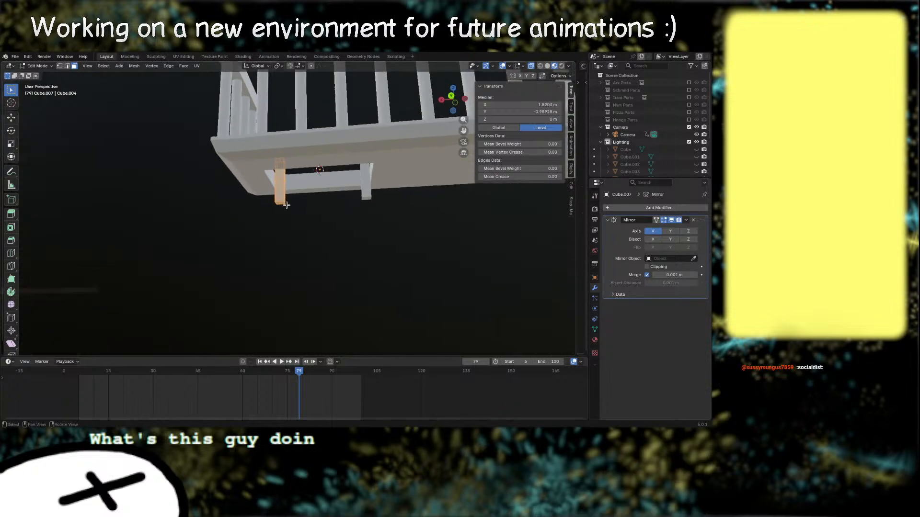
{"action": "key", "text": "ctrl+r"}
{"action": "scroll", "coordinate": [286, 201], "scroll_direction": "up", "scroll_amount": 1}
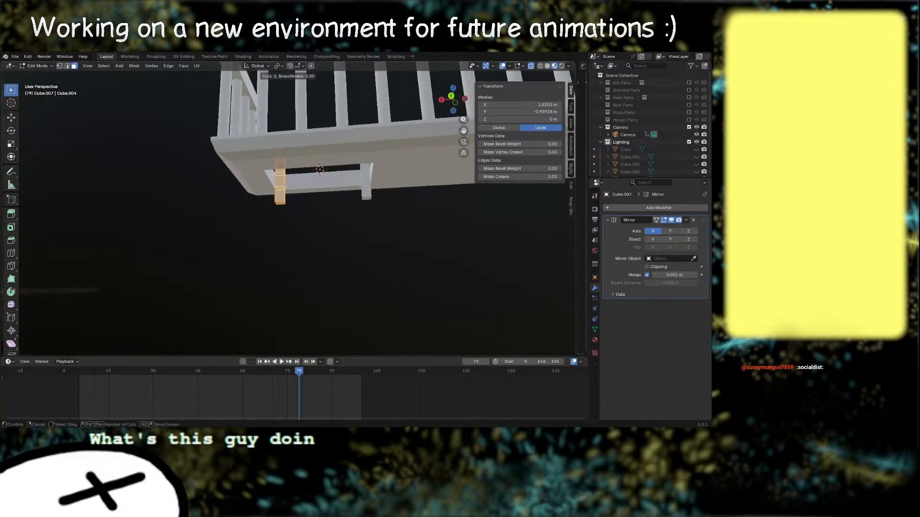
{"action": "left_click", "coordinate": [286, 202]}
{"action": "right_click", "coordinate": [286, 201]}
{"action": "key", "text": "s"}
{"action": "key", "text": "z"}
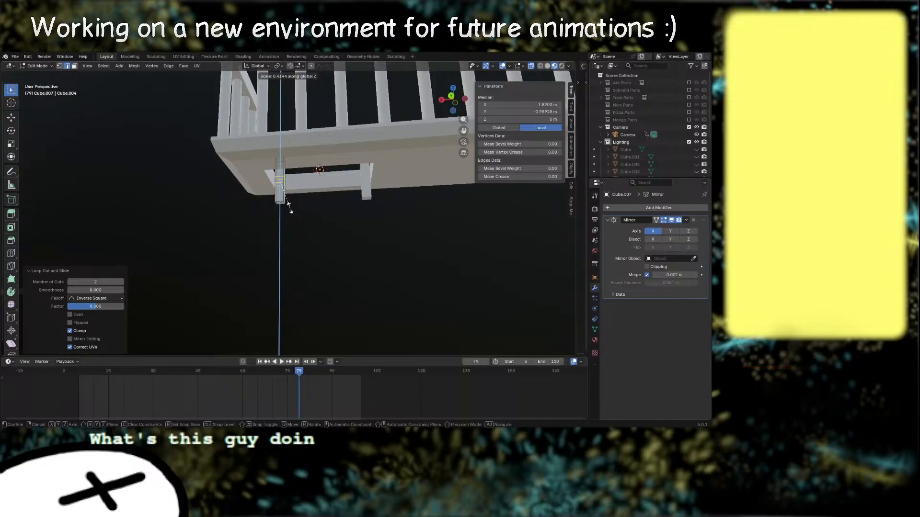
{"action": "left_click", "coordinate": [289, 208]}
Step: Enable Clipping on the mirror and extrude the post's inner middle face to the mirror center to form a ladder rung
{"action": "right_click_drag", "start_coordinate": [279, 216], "coordinate": [338, 201]}
{"action": "key", "text": "3"}
{"action": "left_click", "coordinate": [304, 179]}
{"action": "left_click", "coordinate": [656, 268]}
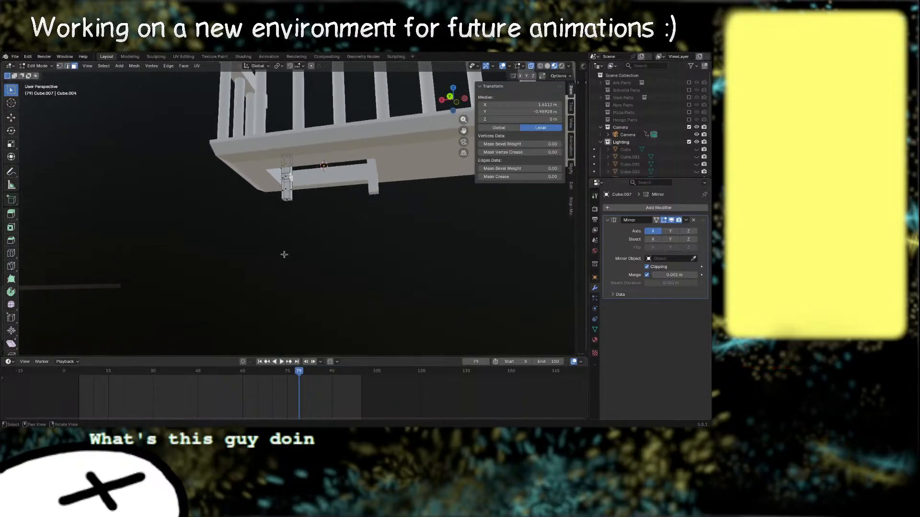
{"action": "key", "text": "e"}
{"action": "left_click", "coordinate": [371, 229]}
{"action": "right_click_drag", "start_coordinate": [370, 228], "coordinate": [346, 224]}
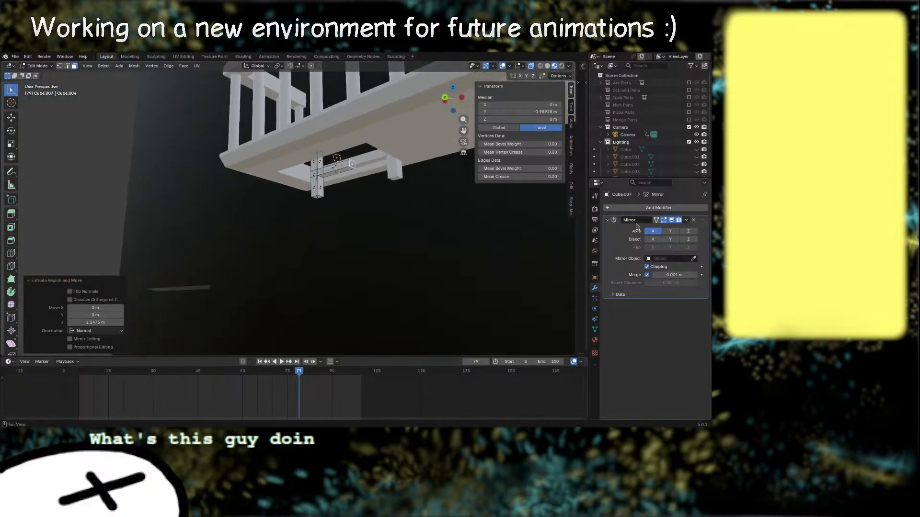
{"action": "key", "text": "Tab"}
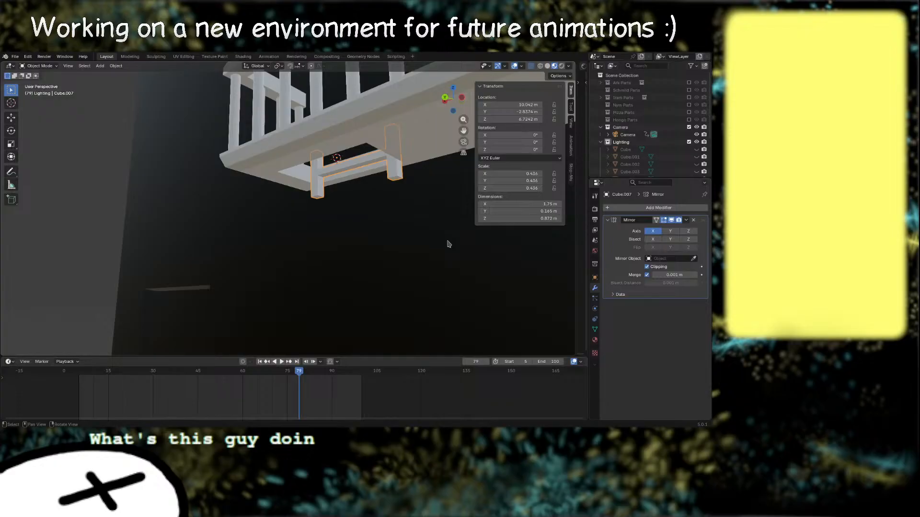
Step: Add an Array modifier to the ladder section, keeping the Line shape
{"action": "key", "text": "F3"}
{"action": "type", "text": "array"}
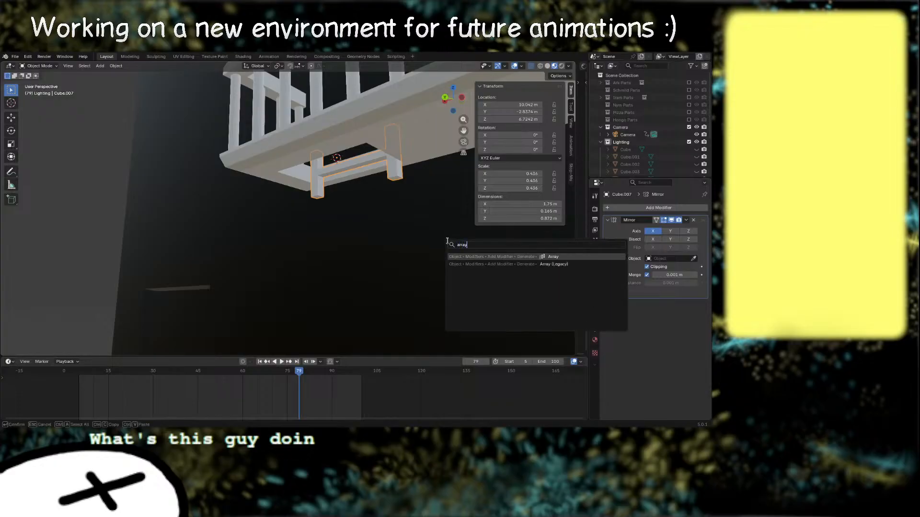
{"action": "key", "text": "Return"}
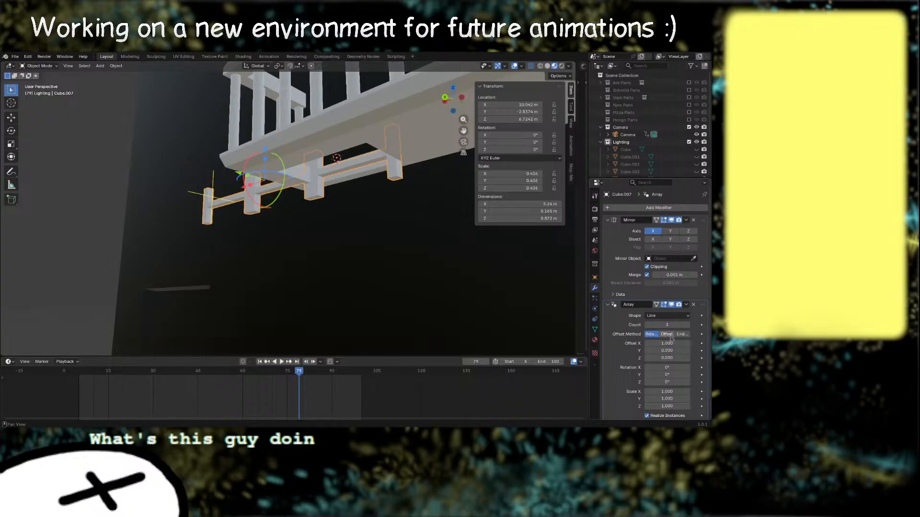
{"action": "left_click", "coordinate": [676, 318]}
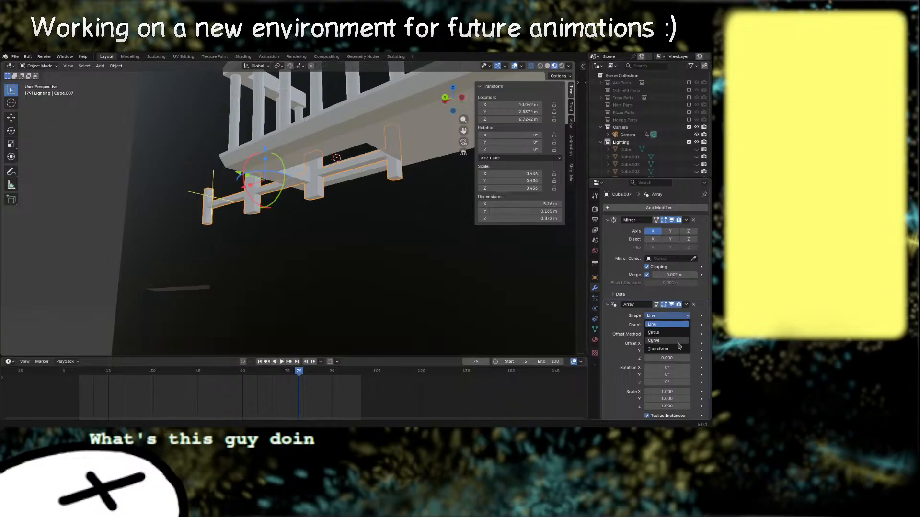
{"action": "left_click", "coordinate": [667, 324]}
Step: Set the array's relative offset to 1 in Z and 0 in X to stack the ladder sections vertically
{"action": "left_click", "coordinate": [666, 357]}
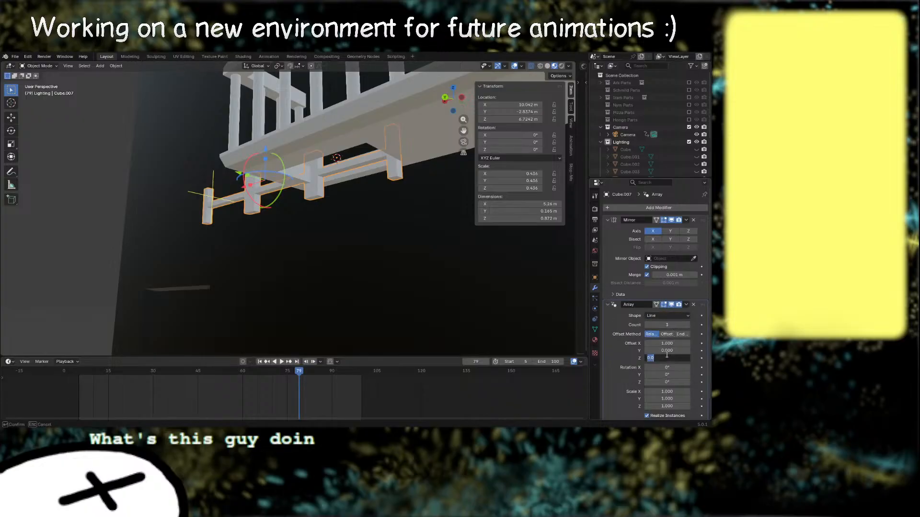
{"action": "type", "text": "1"}
{"action": "key", "text": "Return"}
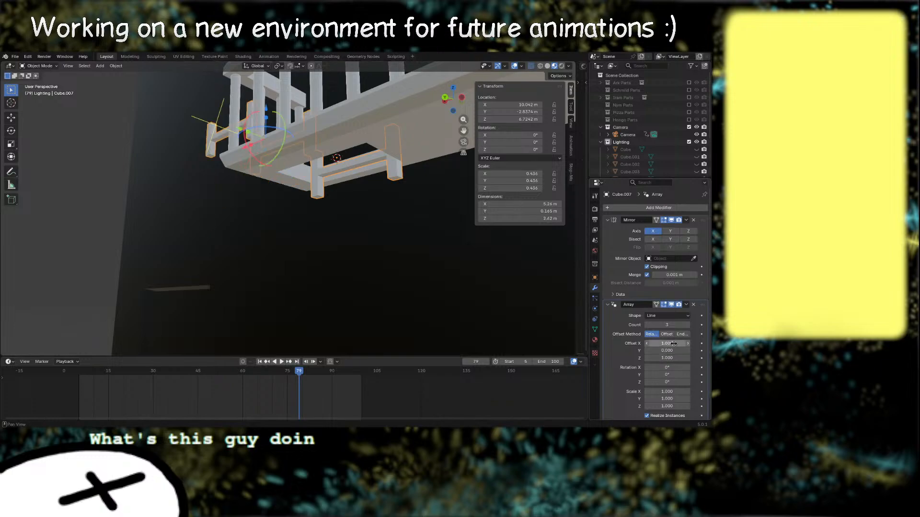
{"action": "left_click", "coordinate": [672, 344]}
{"action": "type", "text": "0"}
{"action": "key", "text": "Return"}
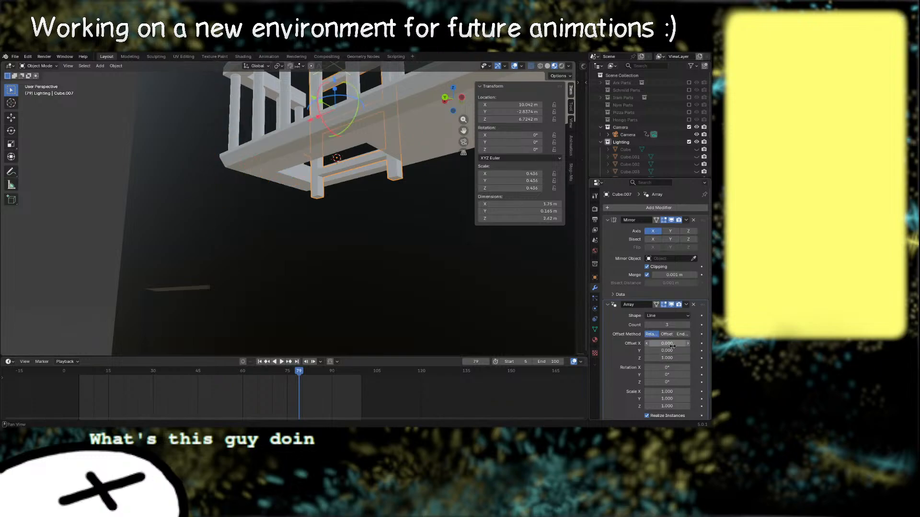
Step: Set the ladder array's Z offset to -1 so the sections stack downward from the balcony
{"action": "scroll", "coordinate": [413, 238], "scroll_direction": "down", "scroll_amount": 4}
{"action": "right_click_drag", "start_coordinate": [411, 238], "coordinate": [564, 351]}
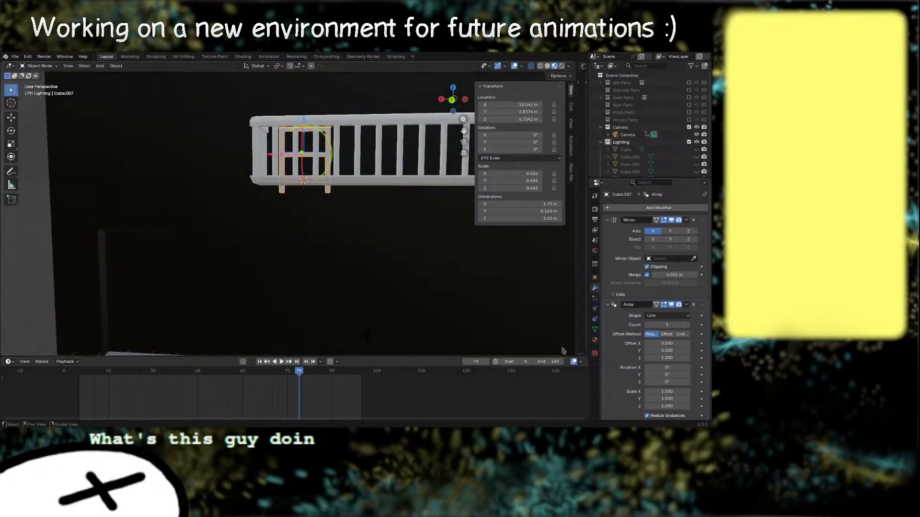
{"action": "left_click", "coordinate": [665, 358]}
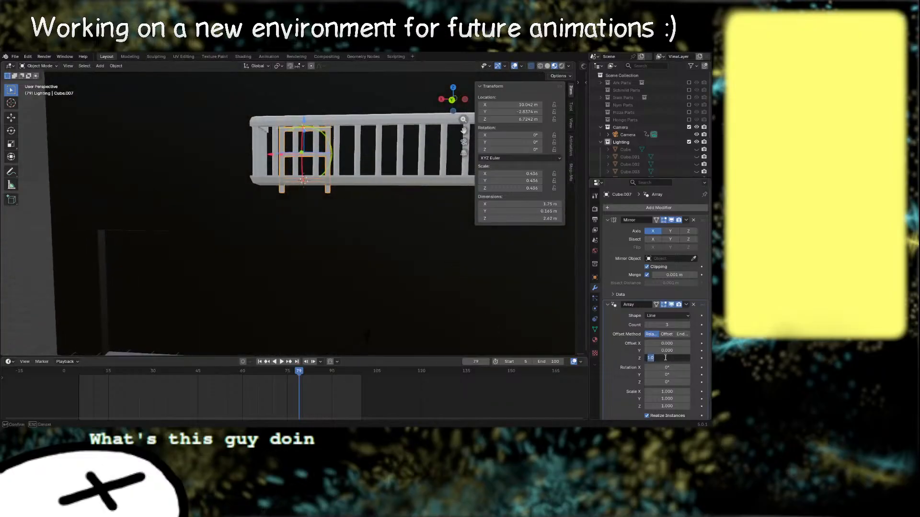
{"action": "type", "text": "1"}
{"action": "key", "text": "Return"}
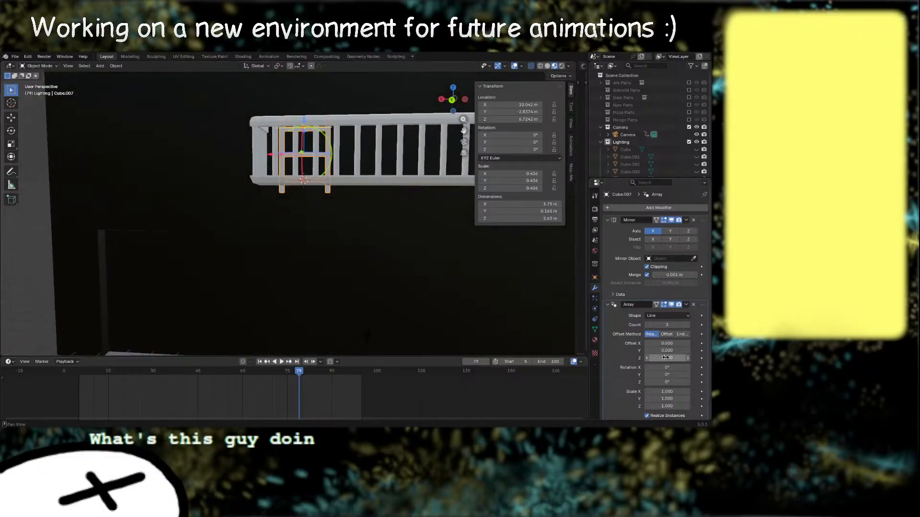
{"action": "left_click", "coordinate": [665, 358]}
{"action": "type", "text": "-1"}
{"action": "key", "text": "Return"}
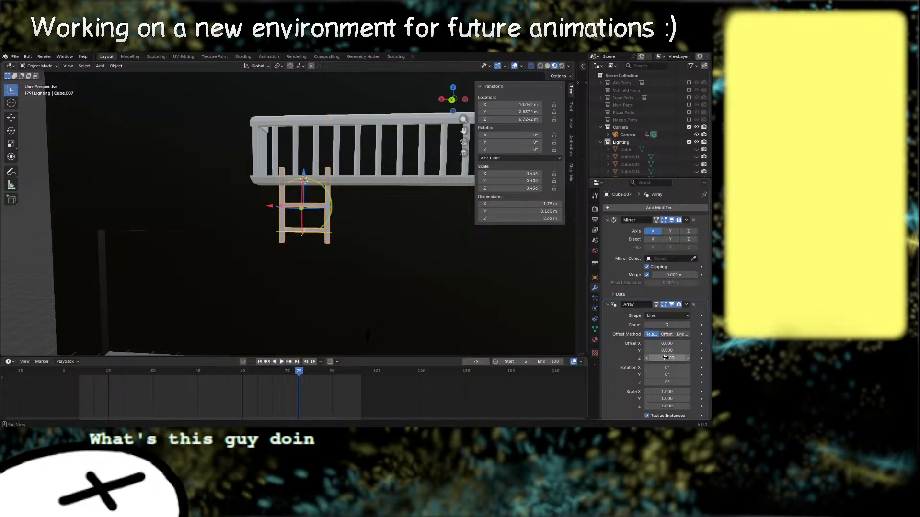
Step: Raise the ladder array's count to 9 so the ladder extends down to the ground
{"action": "middle_click_drag", "start_coordinate": [437, 269], "coordinate": [421, 220]}
{"action": "scroll", "coordinate": [324, 242], "scroll_direction": "up", "scroll_amount": 3}
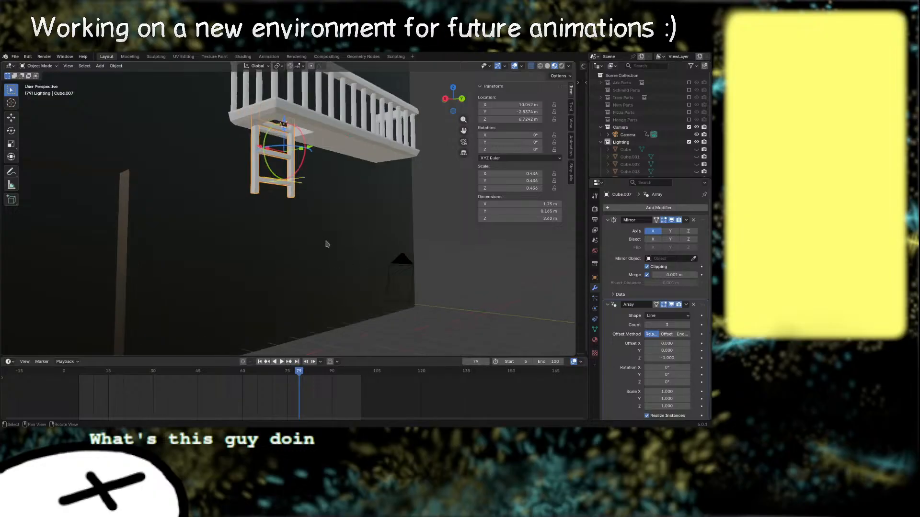
{"action": "left_click", "coordinate": [687, 325]}
{"action": "left_click", "coordinate": [687, 324]}
{"action": "left_click", "coordinate": [687, 325]}
{"action": "scroll", "coordinate": [408, 286], "scroll_direction": "down", "scroll_amount": 1}
{"action": "middle_click_drag", "start_coordinate": [408, 289], "coordinate": [380, 312]}
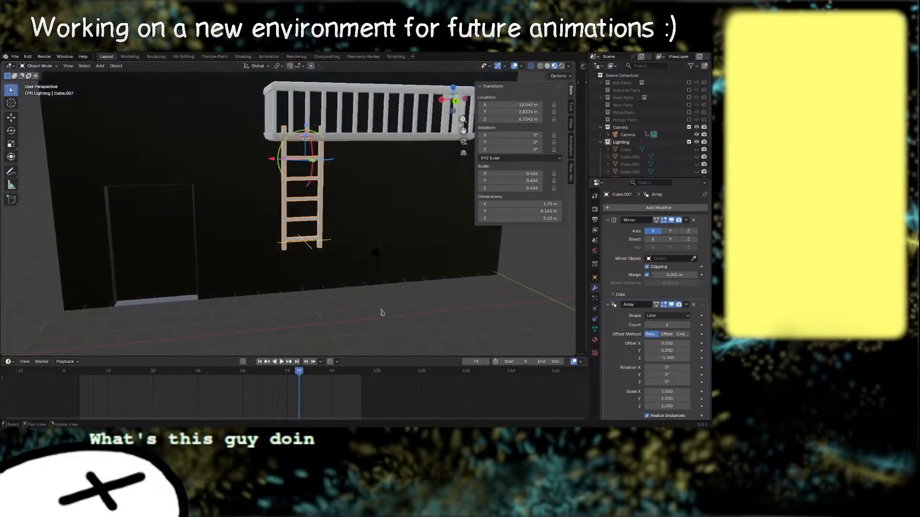
{"action": "left_click", "coordinate": [688, 325]}
{"action": "left_click", "coordinate": [688, 325]}
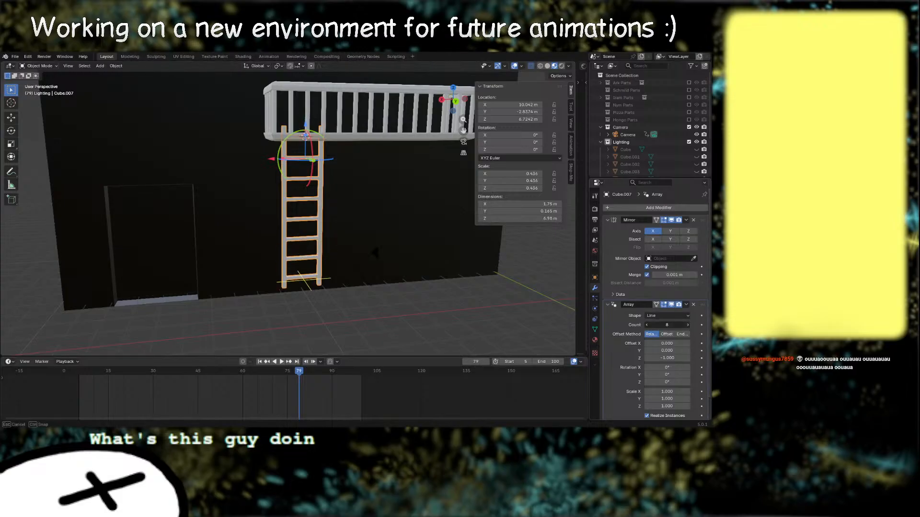
{"action": "left_click", "coordinate": [688, 325]}
Step: Unhide the ground plane in the Lighting collection to check the ladder's foot against it
{"action": "scroll", "coordinate": [471, 289], "scroll_direction": "down", "scroll_amount": 2}
{"action": "middle_click_drag", "start_coordinate": [471, 289], "coordinate": [467, 296]}
{"action": "scroll", "coordinate": [467, 296], "scroll_direction": "up", "scroll_amount": 2}
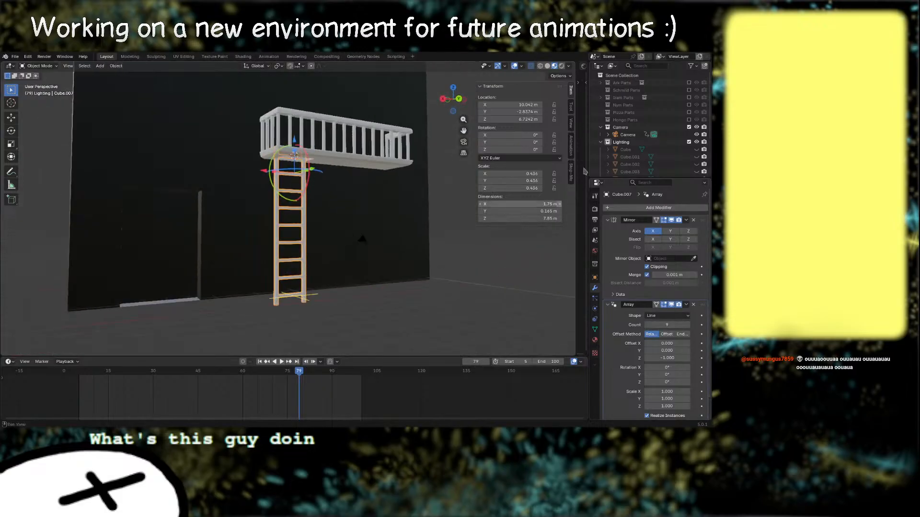
{"action": "scroll", "coordinate": [605, 76], "scroll_direction": "down", "scroll_amount": 3}
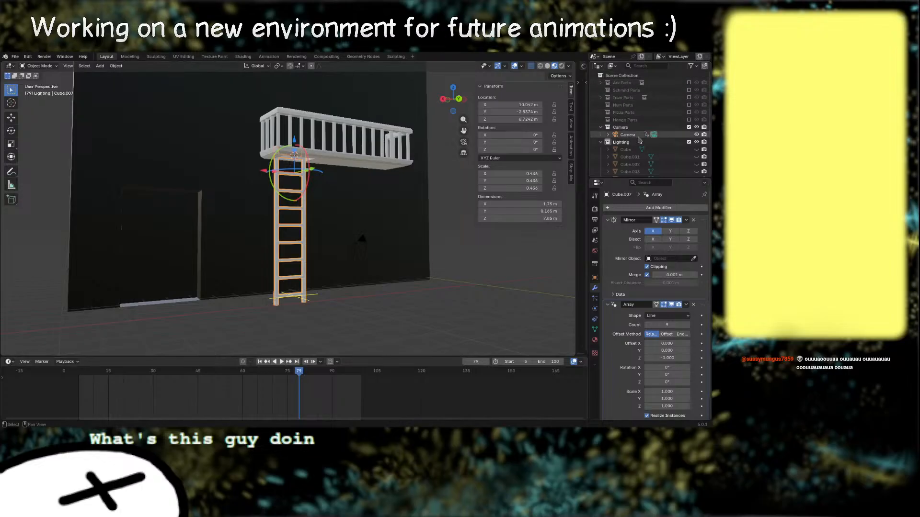
{"action": "scroll", "coordinate": [645, 126], "scroll_direction": "down", "scroll_amount": 1}
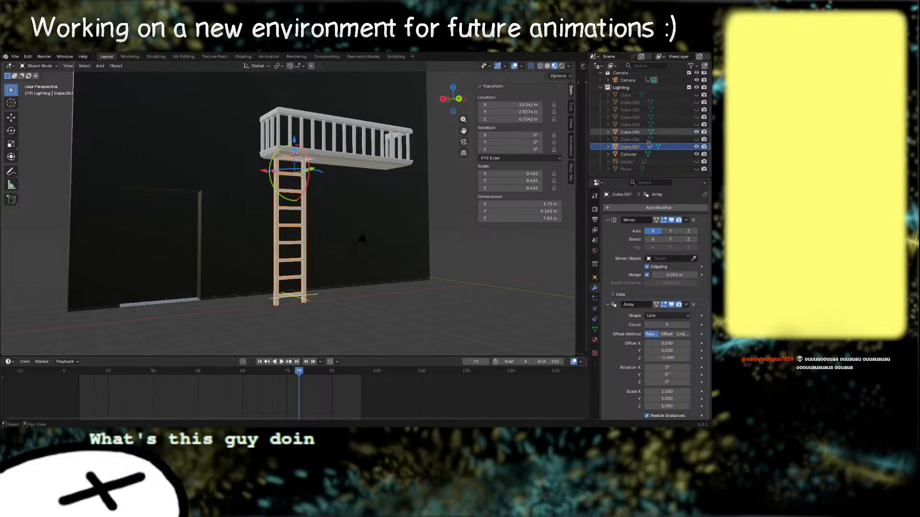
{"action": "left_click", "coordinate": [696, 169]}
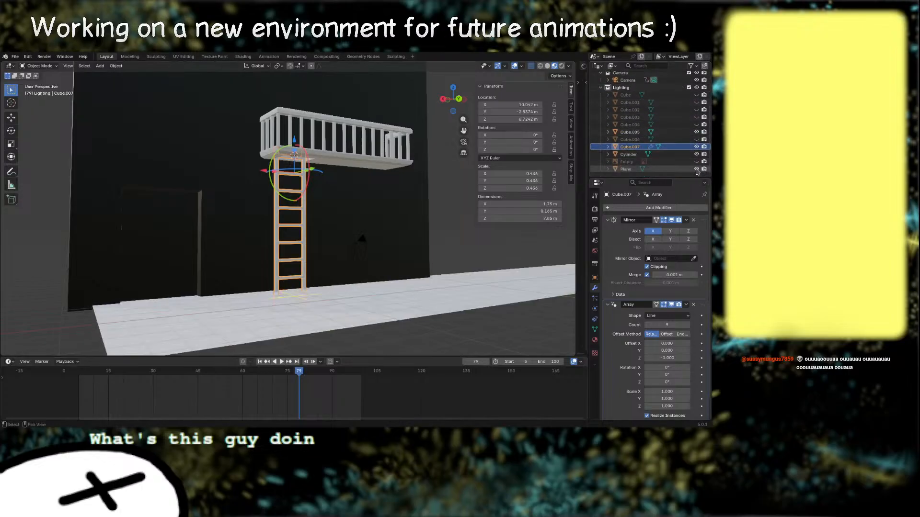
{"action": "middle_click_drag", "start_coordinate": [357, 255], "coordinate": [363, 246]}
{"action": "right_click_drag", "start_coordinate": [362, 245], "coordinate": [365, 236]}
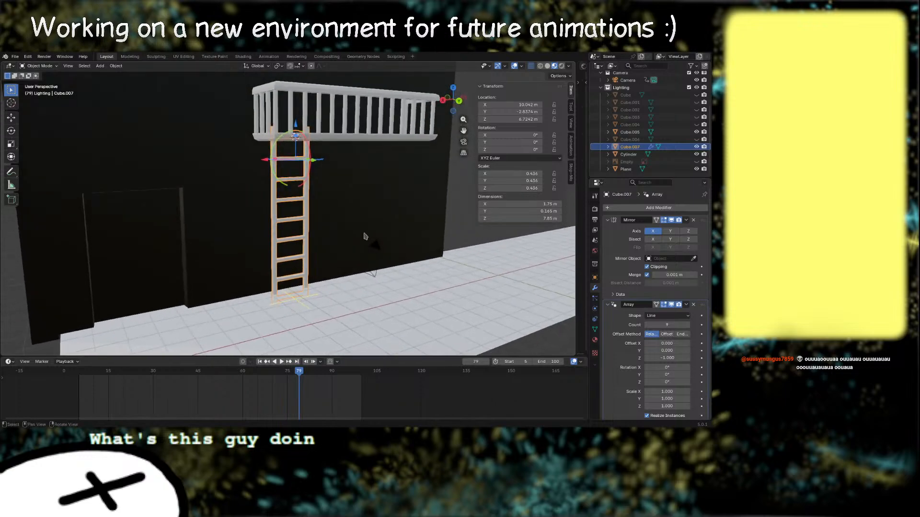
{"action": "middle_click_drag", "start_coordinate": [367, 228], "coordinate": [365, 236]}
{"action": "key", "text": "Tab"}
{"action": "right_click_drag", "start_coordinate": [382, 205], "coordinate": [326, 252]}
{"action": "scroll", "coordinate": [370, 220], "scroll_direction": "down", "scroll_amount": 2}
{"action": "scroll", "coordinate": [332, 273], "scroll_direction": "up", "scroll_amount": 1}
{"action": "mouse_move", "coordinate": [332, 273]}
{"action": "middle_mouse_down"}
{"action": "mouse_move", "coordinate": [350, 263]}
{"action": "mouse_move", "coordinate": [316, 268]}
{"action": "middle_mouse_up"}
{"action": "key", "text": "Tab"}
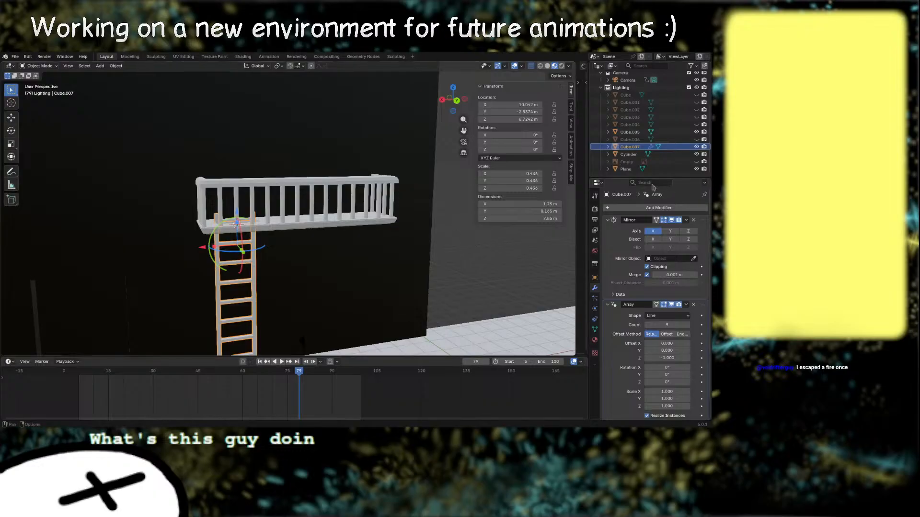
Step: Apply the ladder's Mirror and Array modifiers
{"action": "left_click", "coordinate": [685, 221]}
{"action": "left_click", "coordinate": [651, 229]}
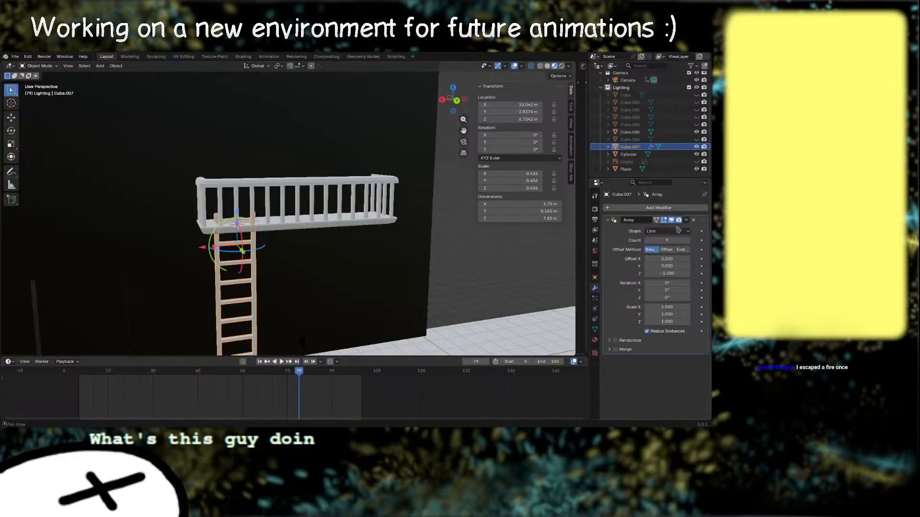
{"action": "left_click", "coordinate": [685, 220]}
{"action": "left_click", "coordinate": [652, 229]}
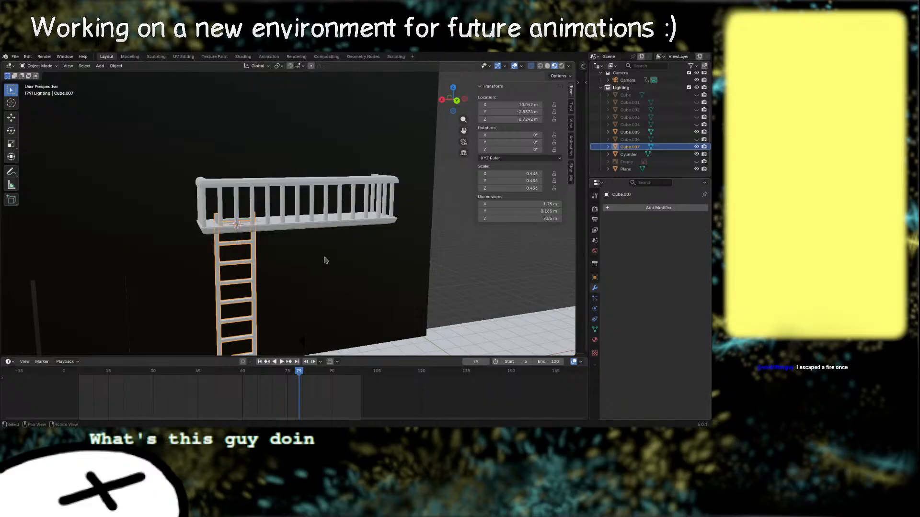
Step: Join the railed balcony and the ladder into one object, with the ladder as the active object
{"action": "left_click", "coordinate": [309, 221]}
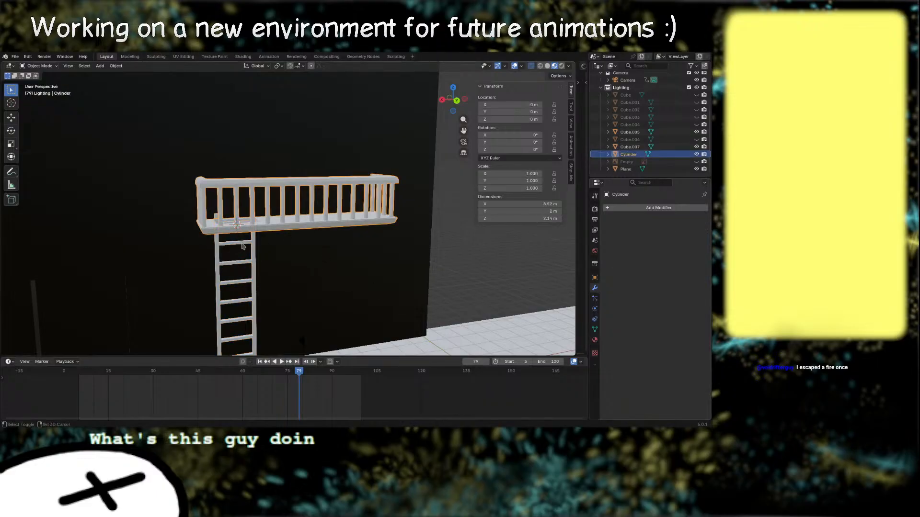
{"action": "left_click", "coordinate": [242, 247], "text": "shift"}
{"action": "key", "text": "ctrl+j"}
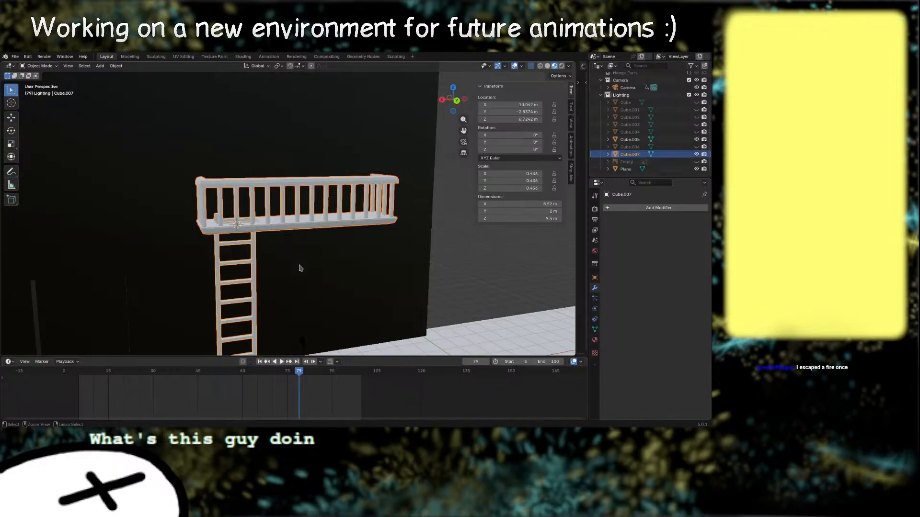
Step: Add an Array modifier to the joined balcony and ladder
{"action": "left_click", "coordinate": [670, 207]}
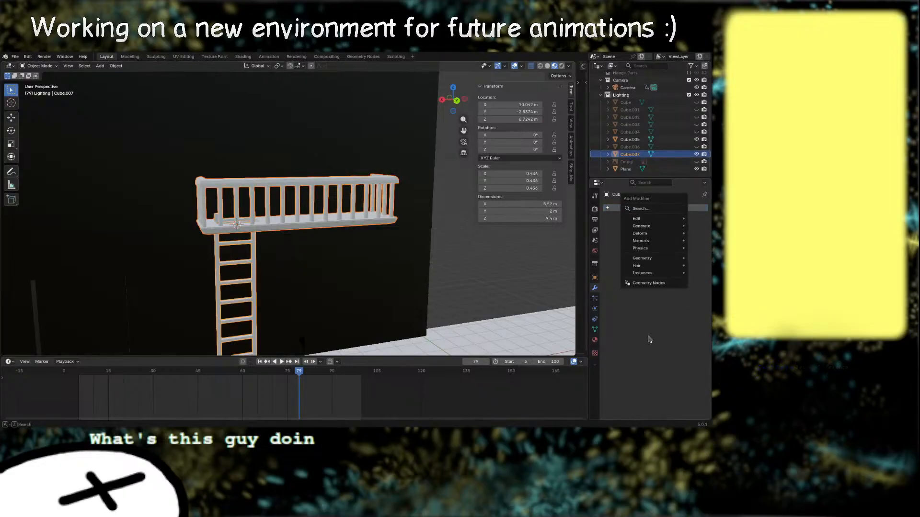
{"action": "key", "text": "F3"}
{"action": "type", "text": "arra"}
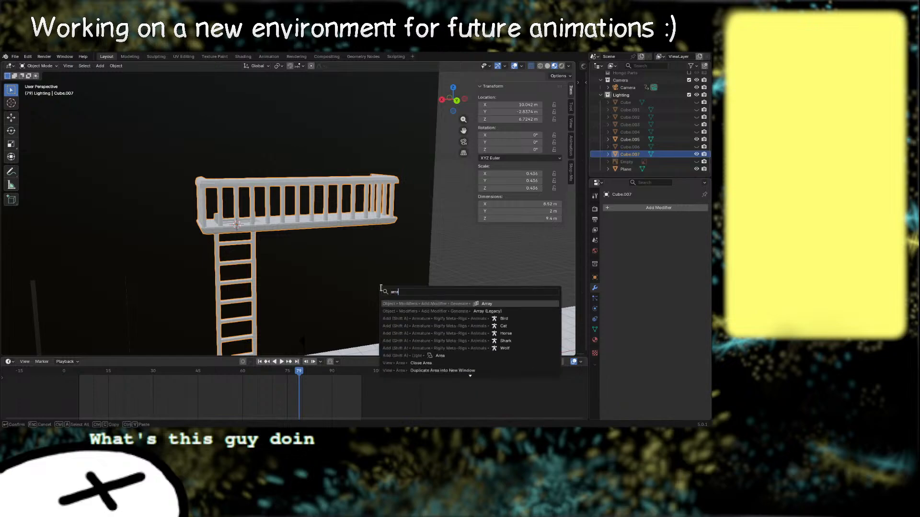
{"action": "key", "text": "Return"}
{"action": "scroll", "coordinate": [332, 264], "scroll_direction": "down", "scroll_amount": 2}
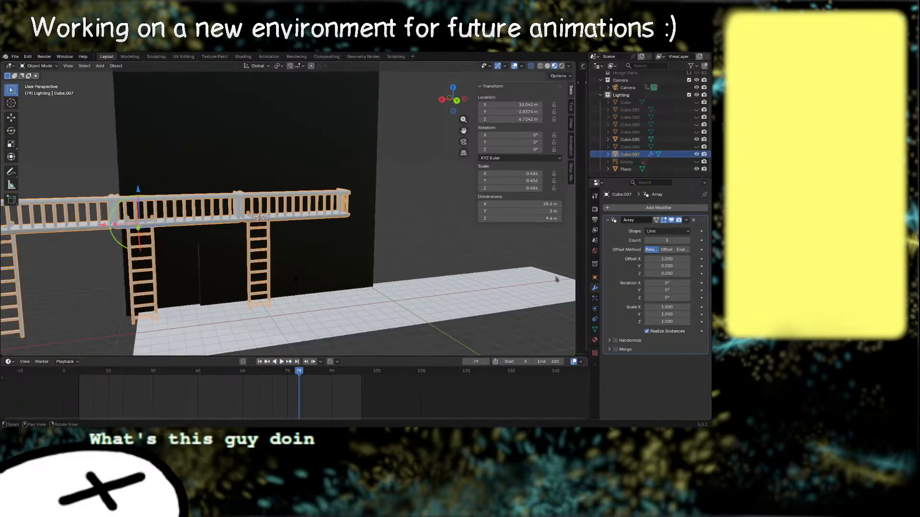
Step: Set the balcony array's relative offset to 0 in X and 1 in Z to stack the balconies vertically
{"action": "left_click", "coordinate": [666, 260]}
{"action": "type", "text": "0"}
{"action": "key", "text": "Return"}
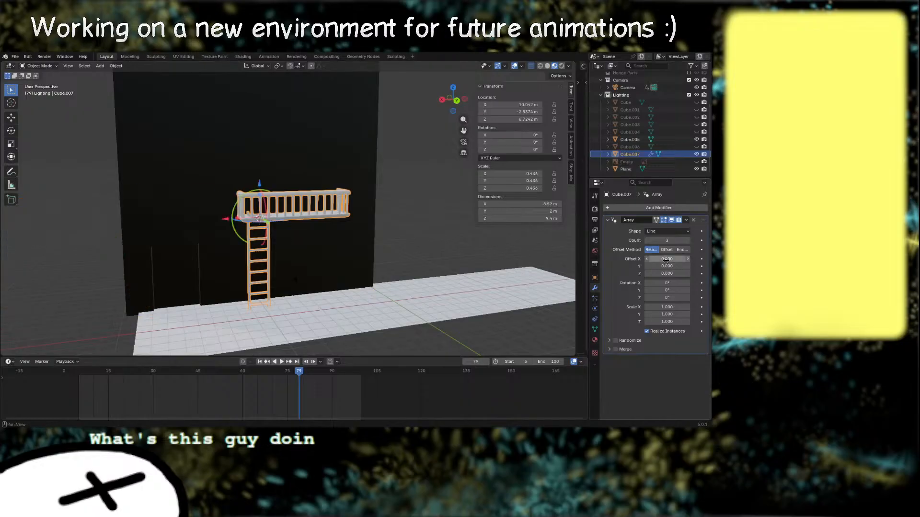
{"action": "left_click", "coordinate": [667, 274]}
{"action": "type", "text": "1"}
{"action": "key", "text": "Return"}
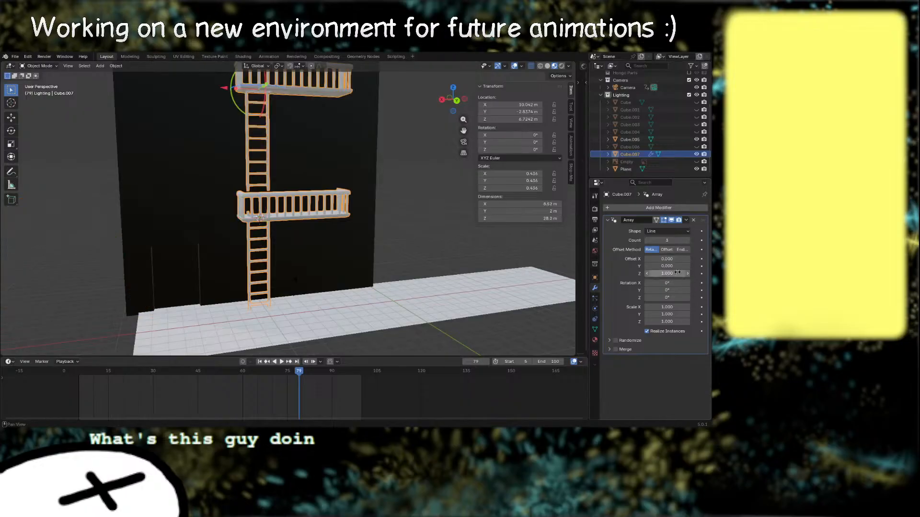
Step: Examine how the stacked balconies and ladders line up along the building wall
{"action": "scroll", "coordinate": [404, 152], "scroll_direction": "down", "scroll_amount": 2}
{"action": "middle_click_drag", "start_coordinate": [404, 152], "coordinate": [382, 208]}
{"action": "scroll", "coordinate": [382, 227], "scroll_direction": "down", "scroll_amount": 1}
{"action": "scroll", "coordinate": [389, 240], "scroll_direction": "up", "scroll_amount": 2}
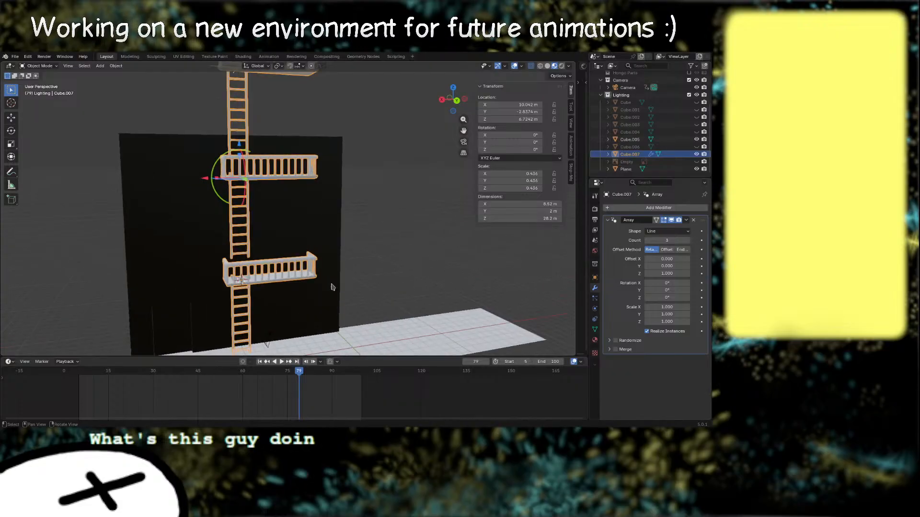
{"action": "middle_click_drag", "start_coordinate": [334, 286], "coordinate": [355, 239]}
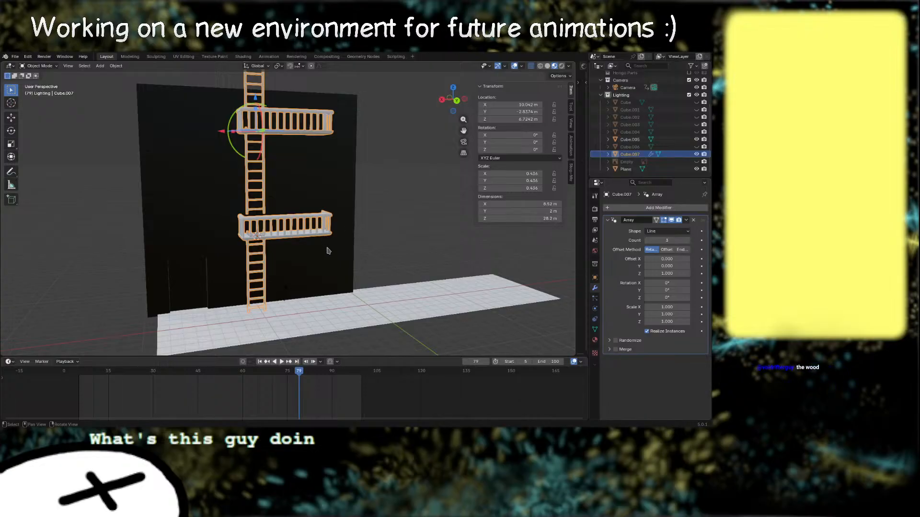
{"action": "middle_click_drag", "start_coordinate": [358, 232], "coordinate": [353, 254]}
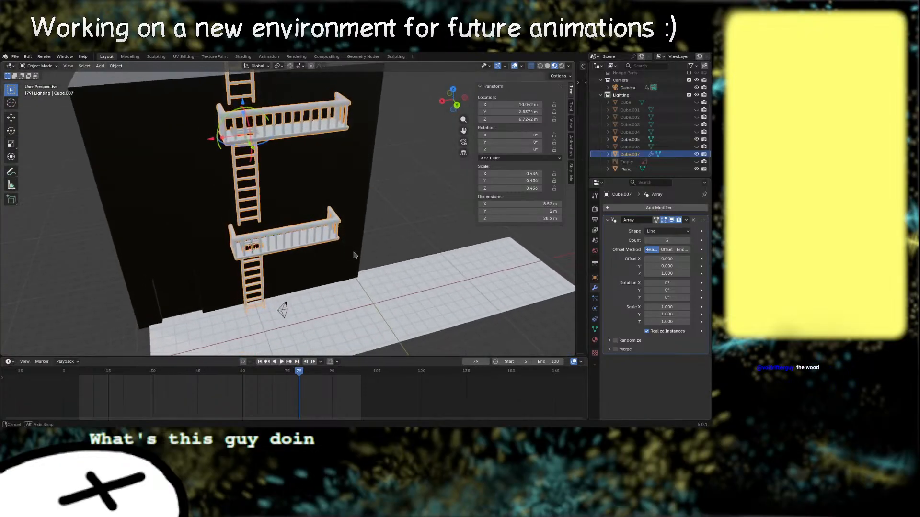
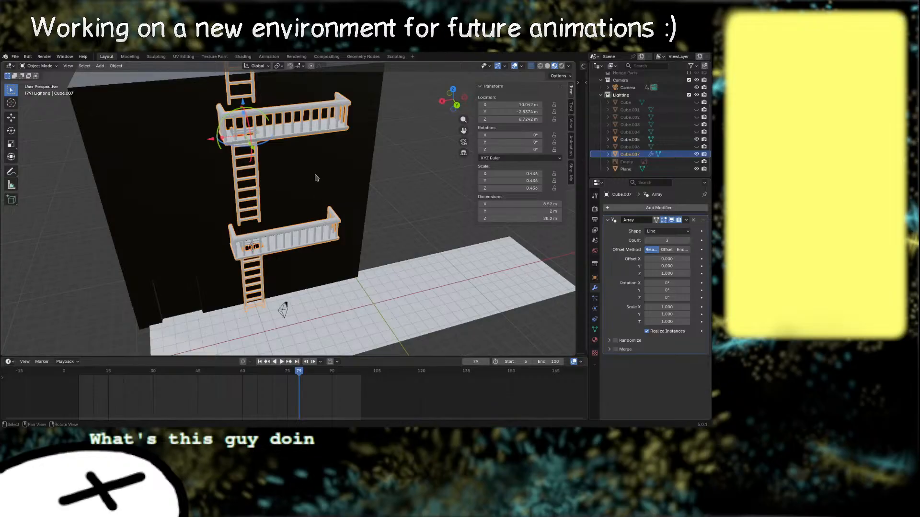
{"action": "scroll", "coordinate": [360, 201], "scroll_direction": "up", "scroll_amount": 2}
{"action": "mouse_move", "coordinate": [359, 201]}
{"action": "middle_mouse_down", "text": "shift"}
{"action": "mouse_move", "coordinate": [366, 181]}
{"action": "mouse_move", "coordinate": [365, 209]}
{"action": "middle_mouse_up", "text": "shift"}
{"action": "scroll", "coordinate": [365, 184], "scroll_direction": "down", "scroll_amount": 2}
{"action": "scroll", "coordinate": [363, 205], "scroll_direction": "up", "scroll_amount": 2}
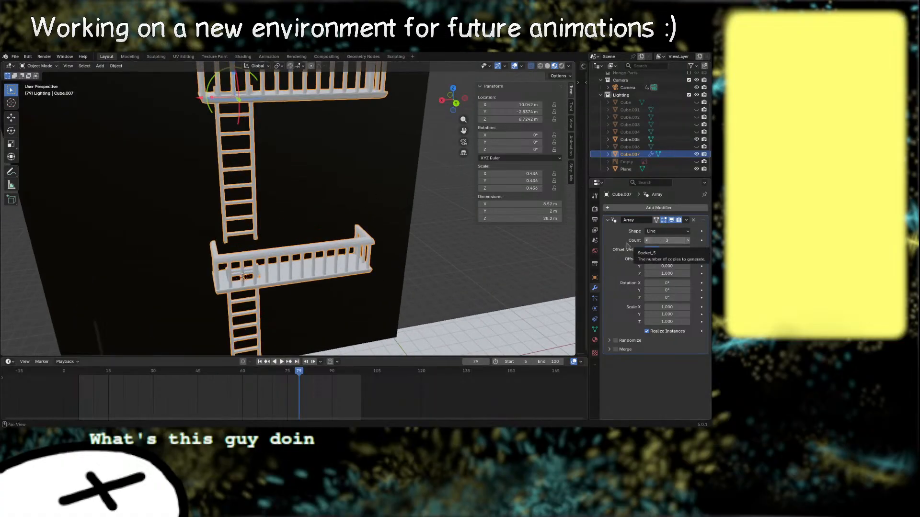
Step: Set the balcony array's Z rotation to 180° to turn each successive balcony around
{"action": "left_click", "coordinate": [670, 298]}
{"action": "type", "text": "180"}
{"action": "key", "text": "Return"}
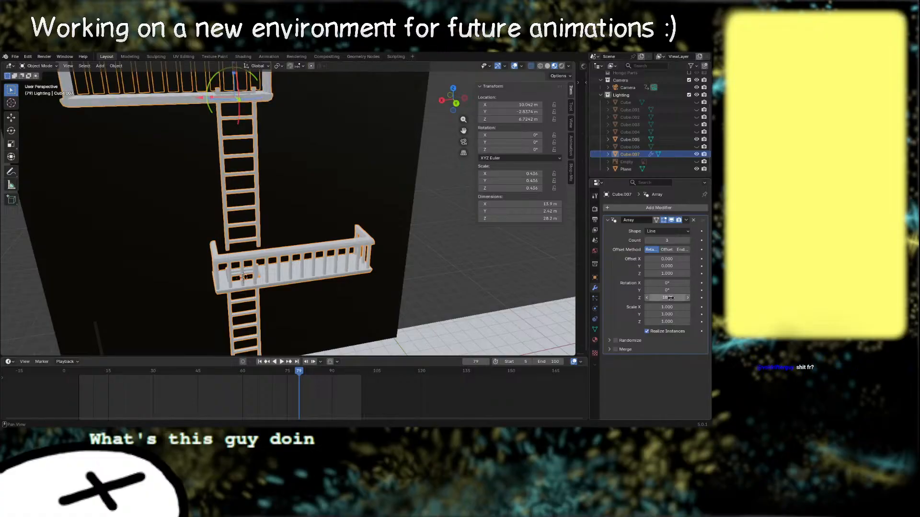
{"action": "scroll", "coordinate": [322, 219], "scroll_direction": "down", "scroll_amount": 3}
{"action": "middle_click_drag", "start_coordinate": [322, 219], "coordinate": [293, 245]}
{"action": "scroll", "coordinate": [312, 271], "scroll_direction": "down", "scroll_amount": 2}
{"action": "scroll", "coordinate": [312, 270], "scroll_direction": "up", "scroll_amount": 3}
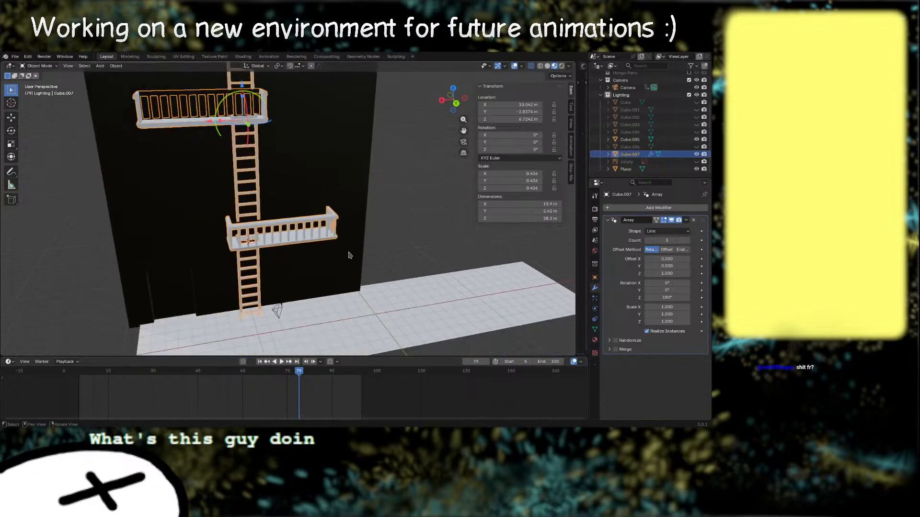
Step: Select the lowest balcony's geometry in Edit Mode and snap the 3D cursor to the selection
{"action": "key", "text": "Tab"}
{"action": "scroll", "coordinate": [341, 223], "scroll_direction": "up", "scroll_amount": 3}
{"action": "middle_click_drag", "start_coordinate": [304, 267], "coordinate": [293, 239]}
{"action": "left_click_drag", "start_coordinate": [139, 178], "coordinate": [392, 274]}
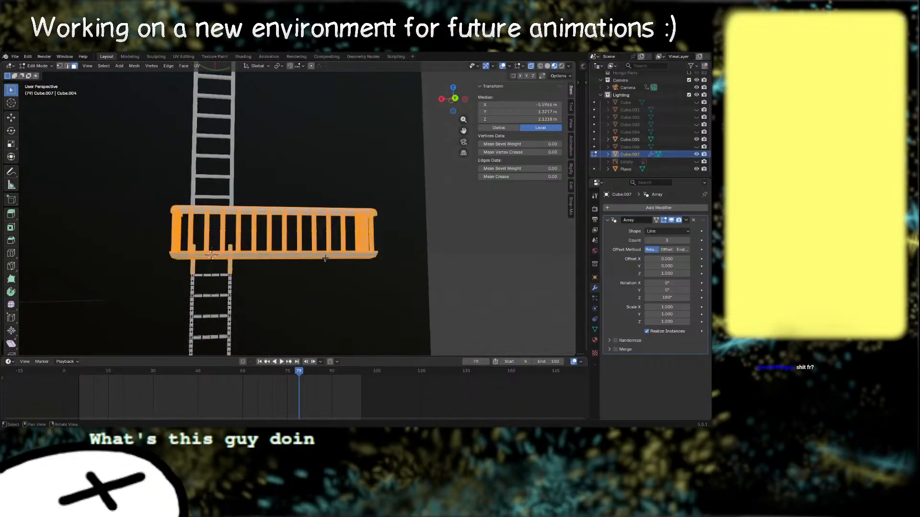
{"action": "right_click", "coordinate": [324, 255]}
{"action": "key", "text": "Escape"}
{"action": "key", "text": "shift+s"}
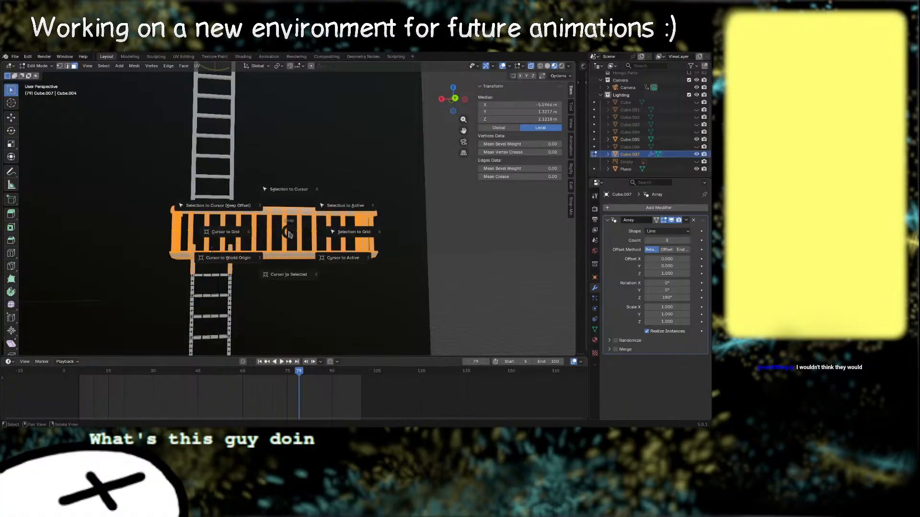
{"action": "left_click", "coordinate": [294, 277]}
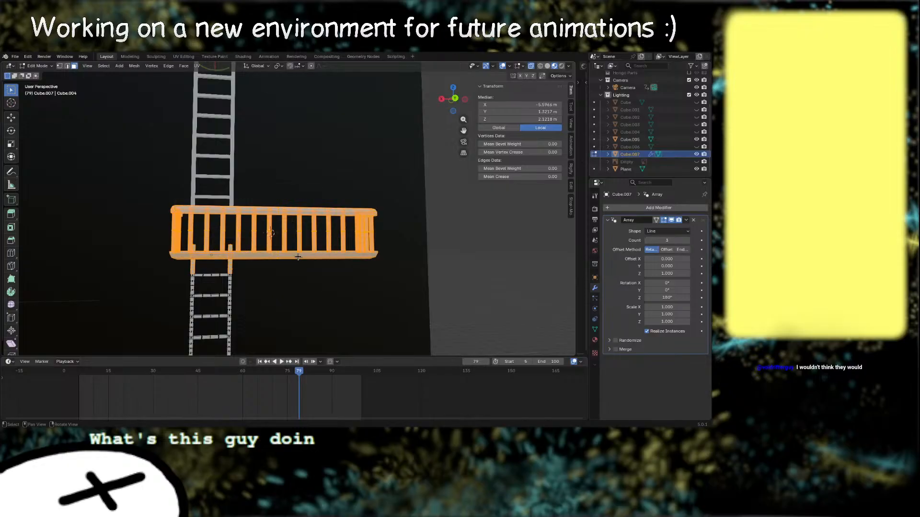
Step: Set the balcony object's origin to the 3D cursor so the arrayed copies rotate around the balcony's middle
{"action": "key", "text": "Tab"}
{"action": "right_click", "coordinate": [276, 260]}
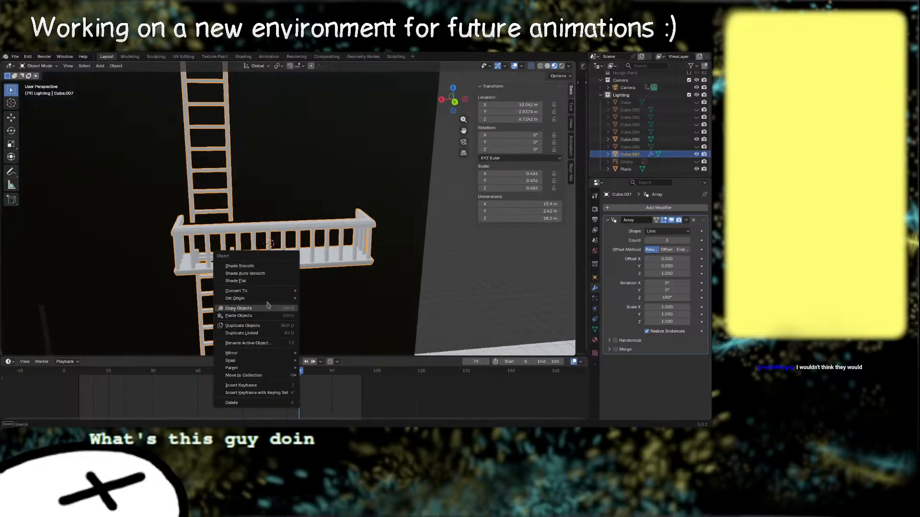
{"action": "mouse_move", "coordinate": [266, 299]}
{"action": "left_click", "coordinate": [344, 315]}
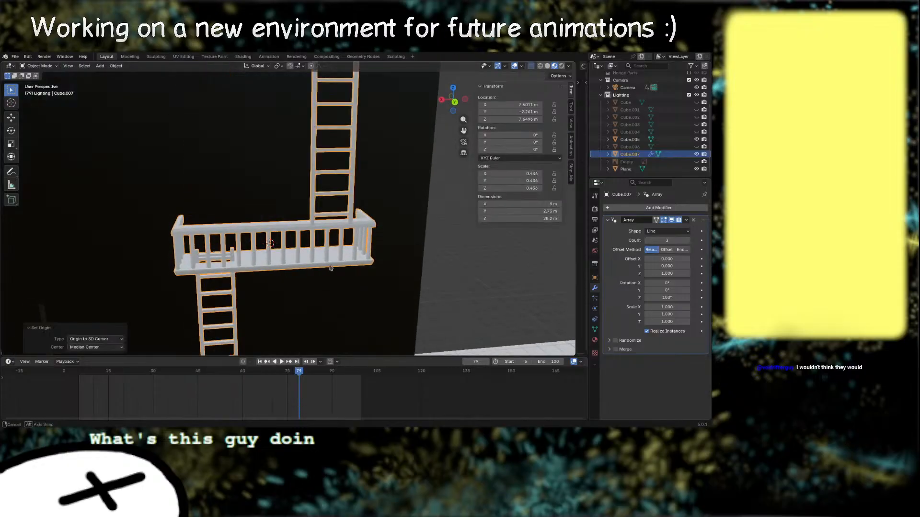
{"action": "scroll", "coordinate": [344, 306], "scroll_direction": "down", "scroll_amount": 5}
{"action": "middle_click_drag", "start_coordinate": [344, 307], "coordinate": [251, 225]}
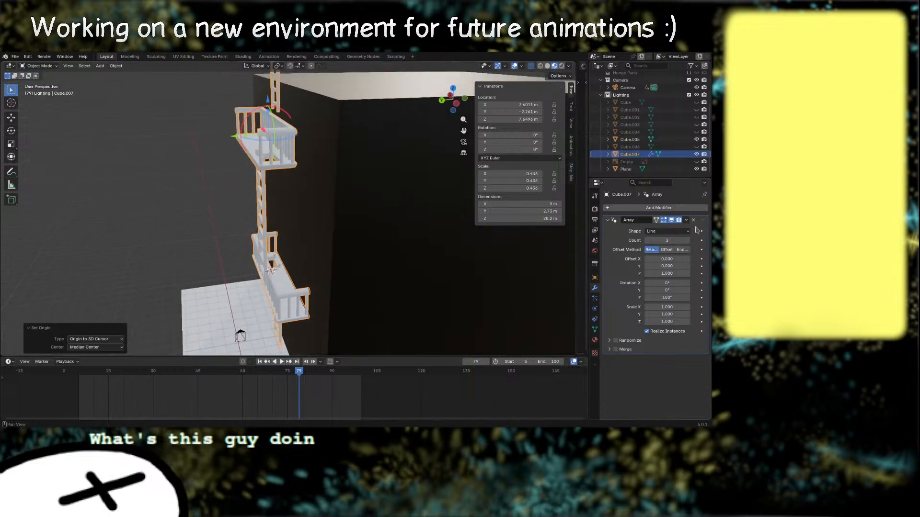
Step: Add a Mirror modifier to the balcony object, place it before the Array, and mirror across Y instead of X
{"action": "left_click", "coordinate": [608, 221]}
{"action": "left_click", "coordinate": [655, 207]}
{"action": "type", "text": "m"}
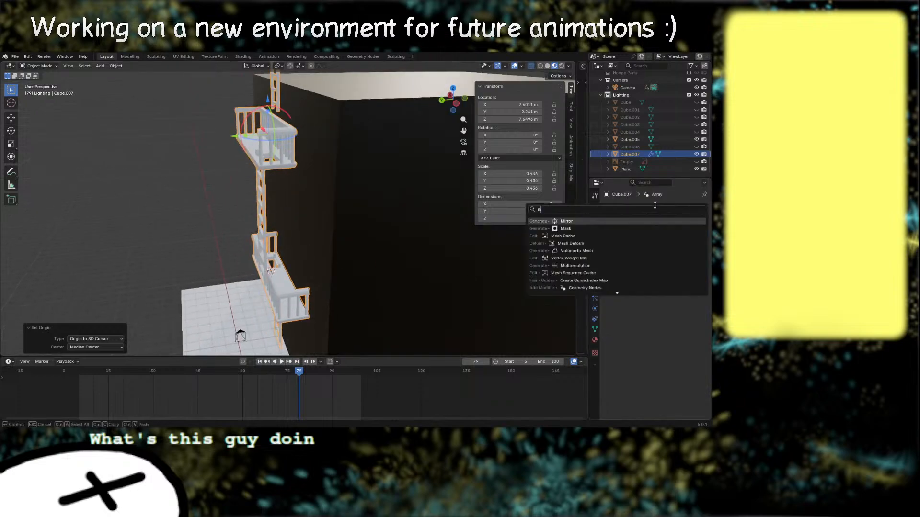
{"action": "type", "text": "ir"}
{"action": "key", "text": "Return"}
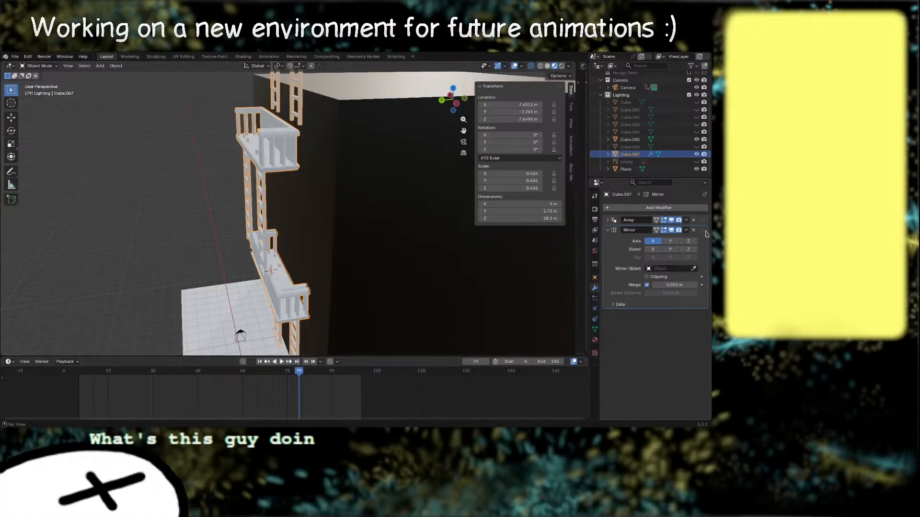
{"action": "left_click_drag", "start_coordinate": [706, 234], "coordinate": [704, 220]}
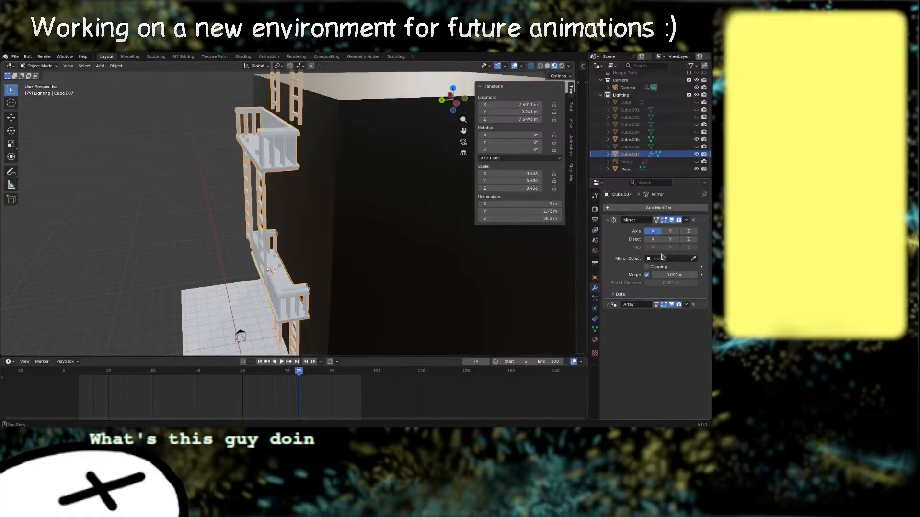
{"action": "left_click", "coordinate": [670, 231]}
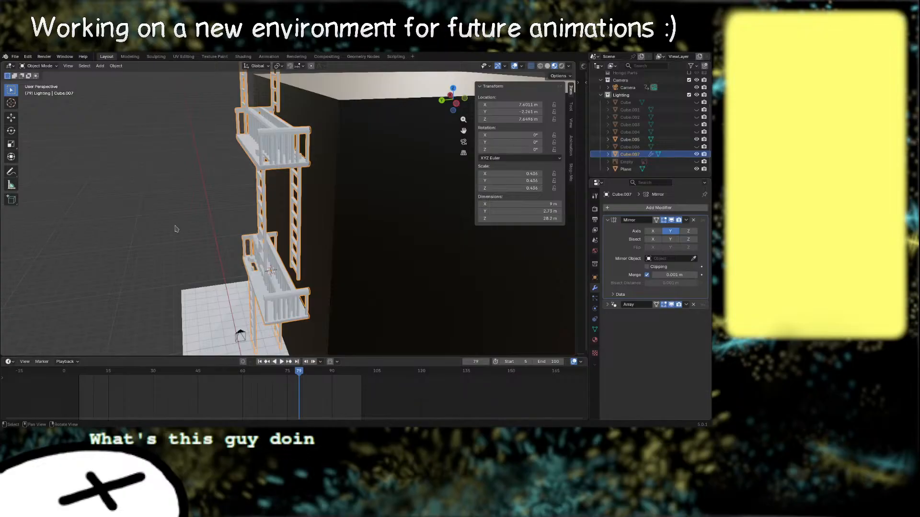
Step: Select the lowest balcony's bottom corner vertices on the wall side in Edit Mode and snap the 3D cursor to them
{"action": "middle_click_drag", "start_coordinate": [297, 229], "coordinate": [386, 255]}
{"action": "scroll", "coordinate": [323, 246], "scroll_direction": "up", "scroll_amount": 5}
{"action": "key", "text": "Tab"}
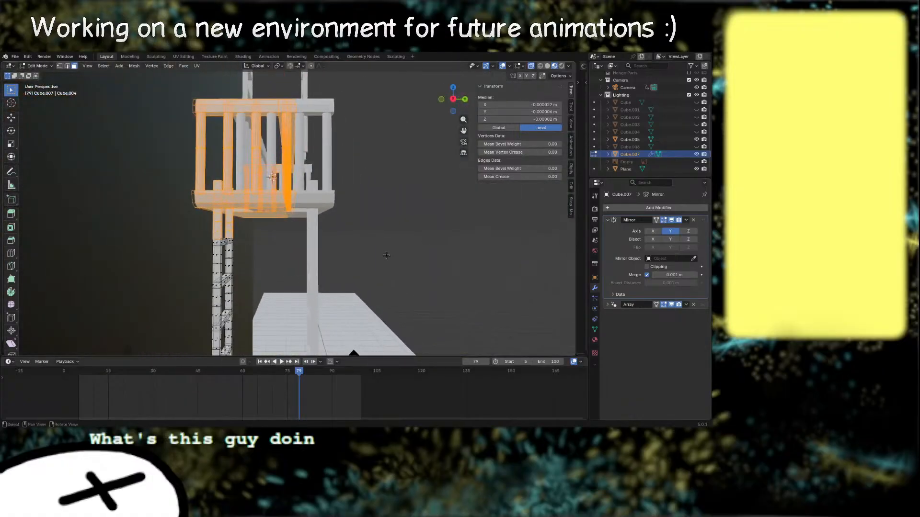
{"action": "middle_click_drag", "start_coordinate": [437, 137], "coordinate": [290, 208]}
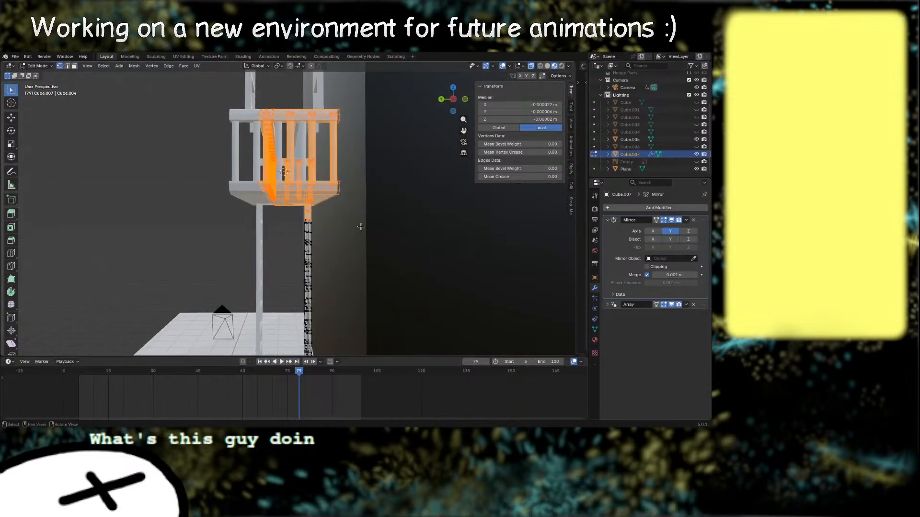
{"action": "scroll", "coordinate": [360, 226], "scroll_direction": "down", "scroll_amount": 2}
{"action": "scroll", "coordinate": [361, 226], "scroll_direction": "up", "scroll_amount": 1}
{"action": "left_click", "coordinate": [454, 100]}
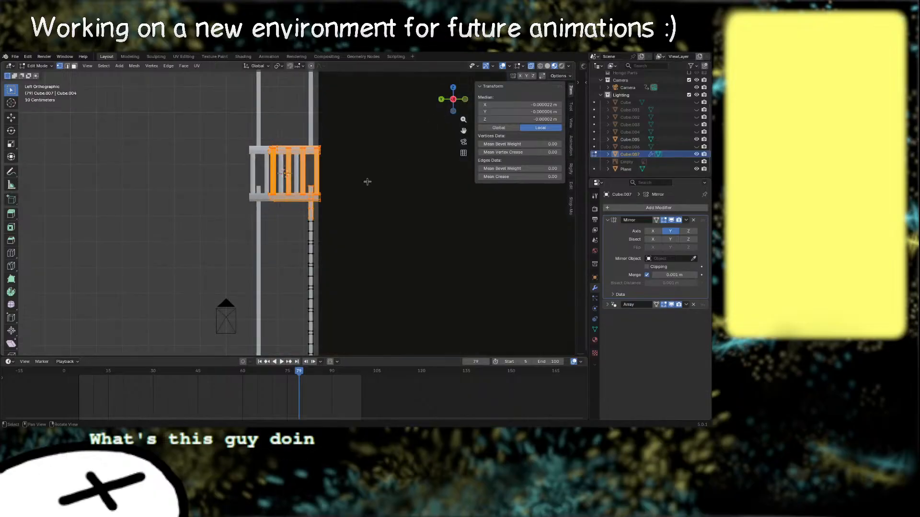
{"action": "middle_click_drag", "start_coordinate": [363, 204], "coordinate": [344, 216], "text": "shift"}
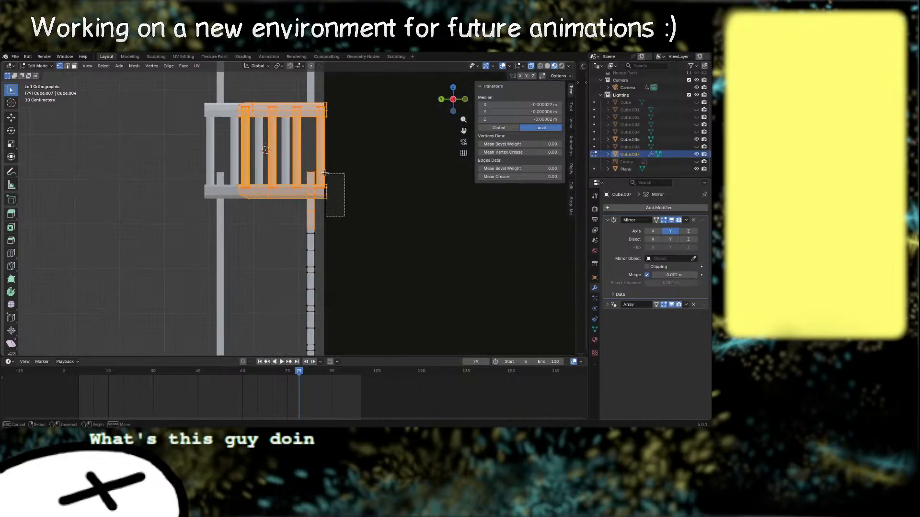
{"action": "left_click_drag", "start_coordinate": [325, 171], "coordinate": [326, 172]}
{"action": "key", "text": "shift+s"}
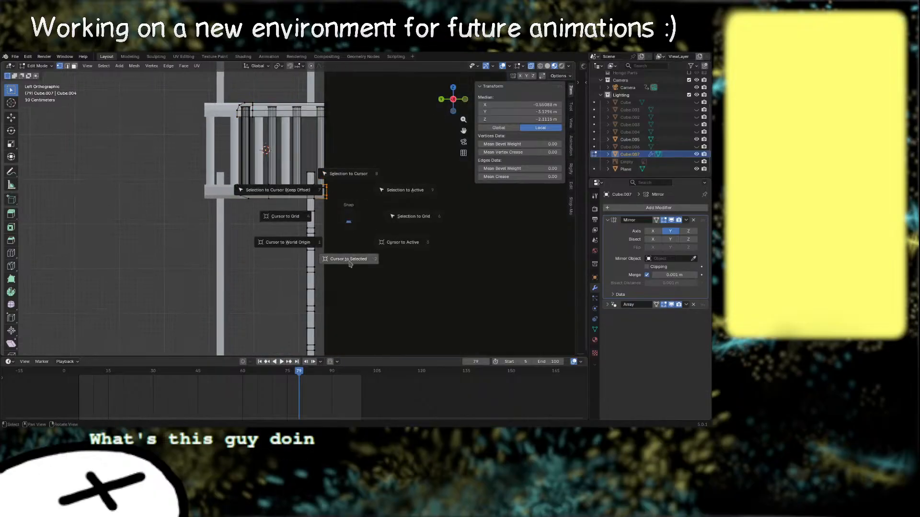
{"action": "left_click", "coordinate": [349, 261]}
Step: Set the balcony object's origin to the 3D cursor at its wall-side edge
{"action": "middle_click_drag", "start_coordinate": [314, 211], "coordinate": [350, 220]}
{"action": "key", "text": "Tab"}
{"action": "right_click", "coordinate": [348, 207]}
{"action": "mouse_move", "coordinate": [349, 205]}
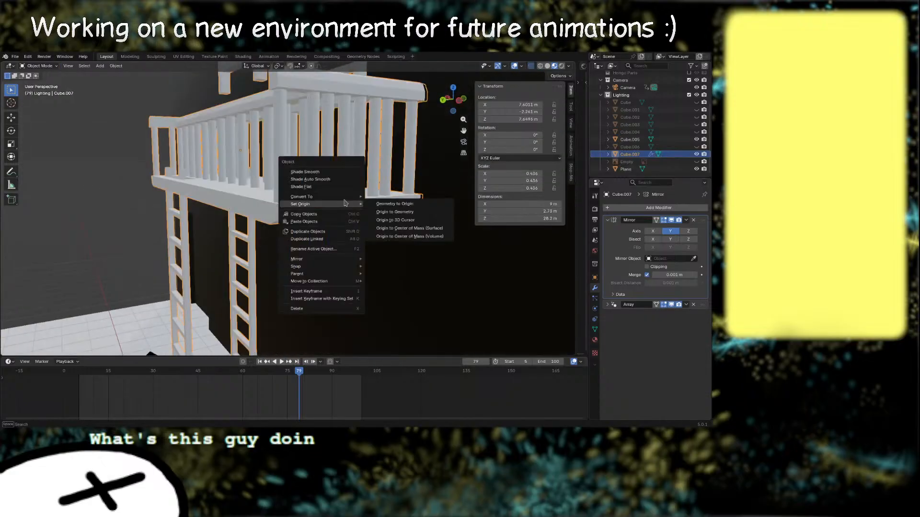
{"action": "left_click", "coordinate": [413, 224]}
{"action": "middle_click_drag", "start_coordinate": [412, 225], "coordinate": [288, 230]}
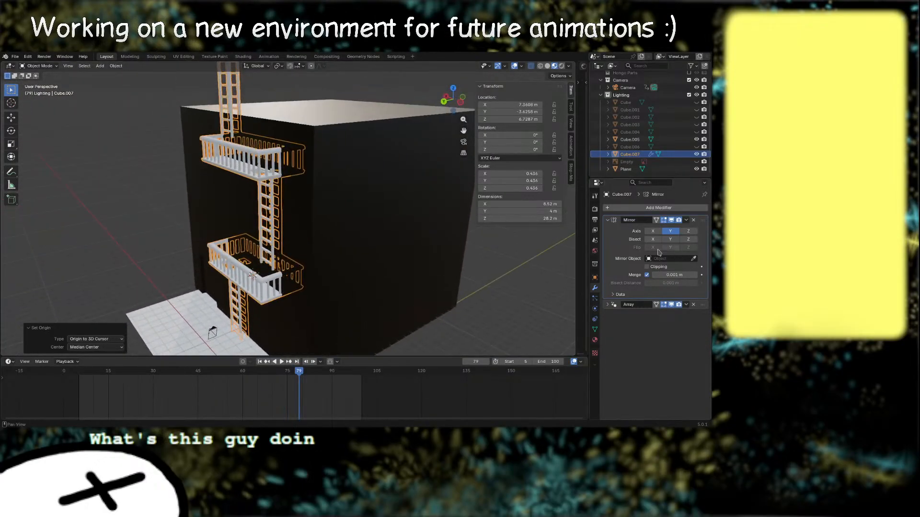
Step: Set the balcony array's relative Z offset to 0.810 to bring the stacked balconies closer together
{"action": "left_click", "coordinate": [609, 305]}
{"action": "left_click_drag", "start_coordinate": [667, 358], "coordinate": [649, 358]}
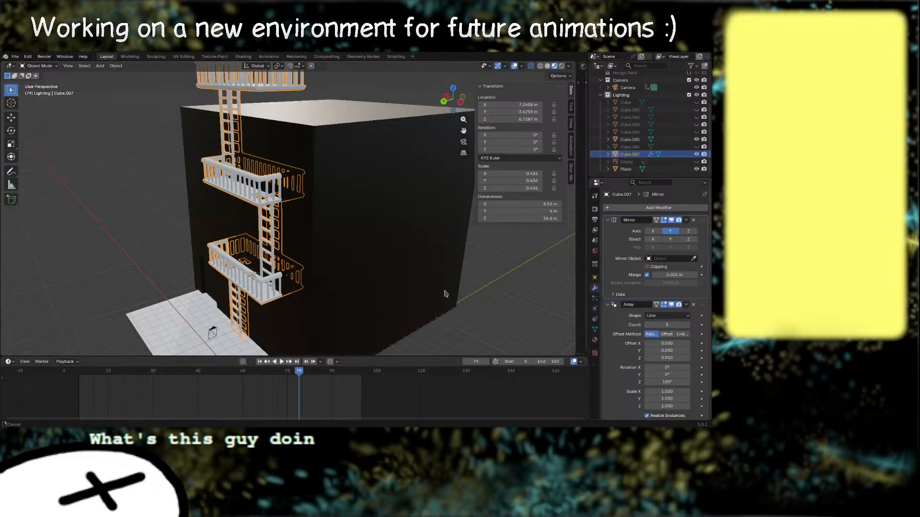
Step: Examine how the mirrored balconies and ladders sit against the building from several sides
{"action": "middle_click_drag", "start_coordinate": [370, 297], "coordinate": [450, 252], "text": "shift"}
{"action": "middle_click_drag", "start_coordinate": [331, 287], "coordinate": [407, 305]}
{"action": "middle_click_drag", "start_coordinate": [407, 305], "coordinate": [293, 273], "text": "shift"}
{"action": "scroll", "coordinate": [427, 261], "scroll_direction": "up", "scroll_amount": 3}
{"action": "key", "text": "Tab"}
{"action": "scroll", "coordinate": [445, 245], "scroll_direction": "down", "scroll_amount": 3}
{"action": "scroll", "coordinate": [294, 273], "scroll_direction": "down", "scroll_amount": 3}
{"action": "middle_click_drag", "start_coordinate": [283, 242], "coordinate": [320, 244]}
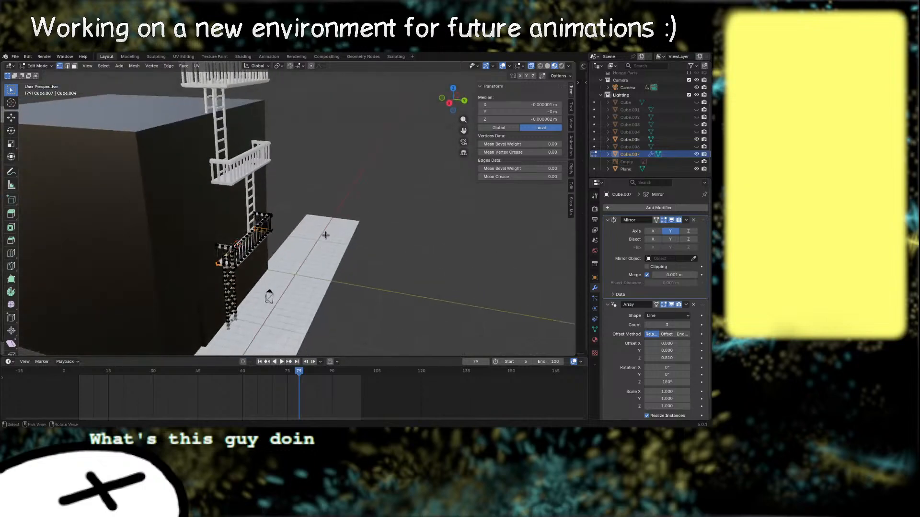
{"action": "scroll", "coordinate": [320, 244], "scroll_direction": "down", "scroll_amount": 3}
{"action": "middle_click_drag", "start_coordinate": [368, 212], "coordinate": [410, 197], "text": "shift"}
{"action": "key", "text": "Tab"}
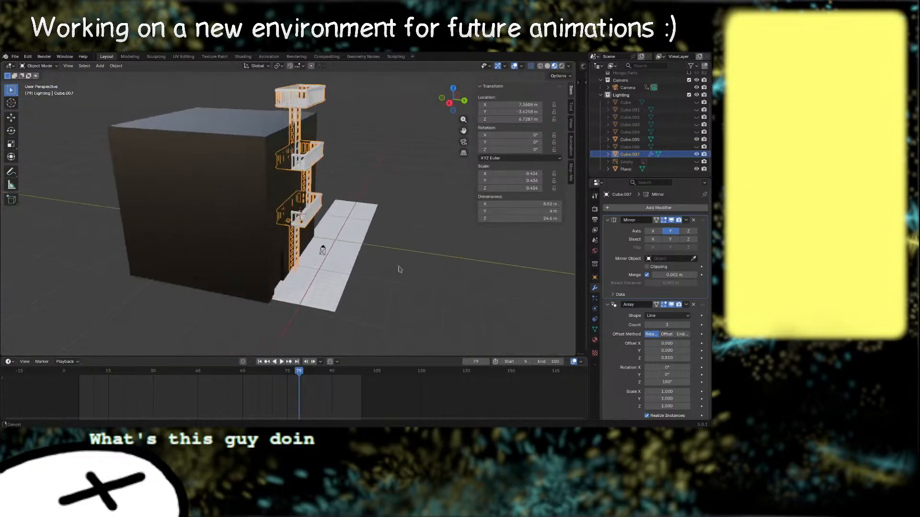
{"action": "middle_click_drag", "start_coordinate": [398, 268], "coordinate": [373, 297], "text": "shift"}
{"action": "scroll", "coordinate": [373, 297], "scroll_direction": "up", "scroll_amount": 1}
Step: Save Alleyway.blend and enable the Ark Parts collection to bring the character into the scene
{"action": "left_click", "coordinate": [231, 209]}
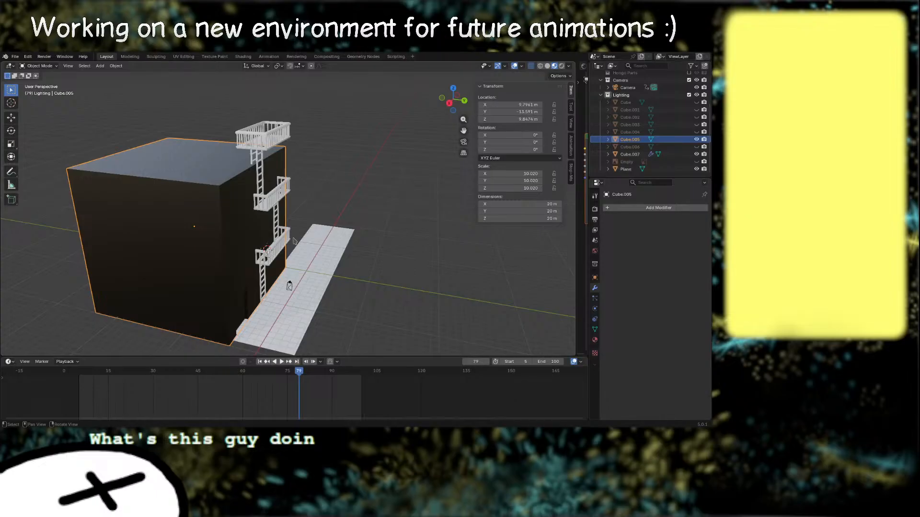
{"action": "key", "text": "ctrl+s"}
{"action": "scroll", "coordinate": [670, 110], "scroll_direction": "up", "scroll_amount": 4}
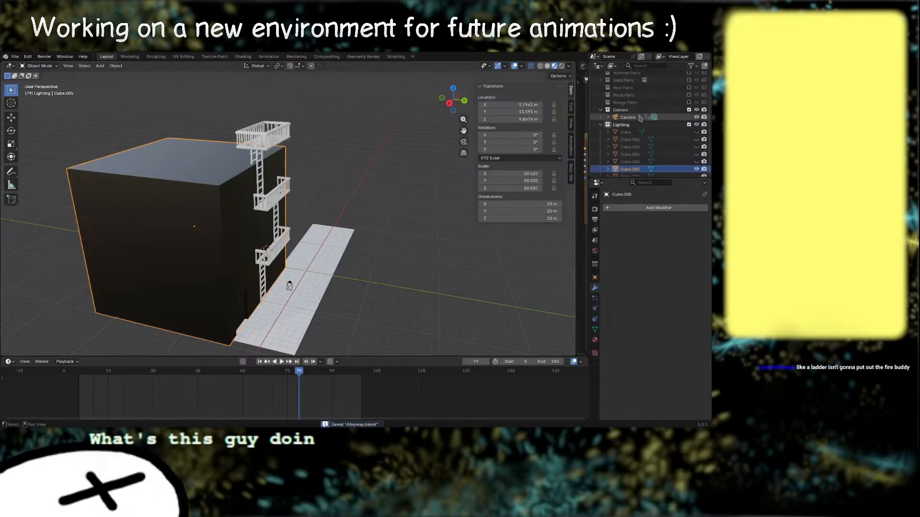
{"action": "left_click", "coordinate": [689, 84]}
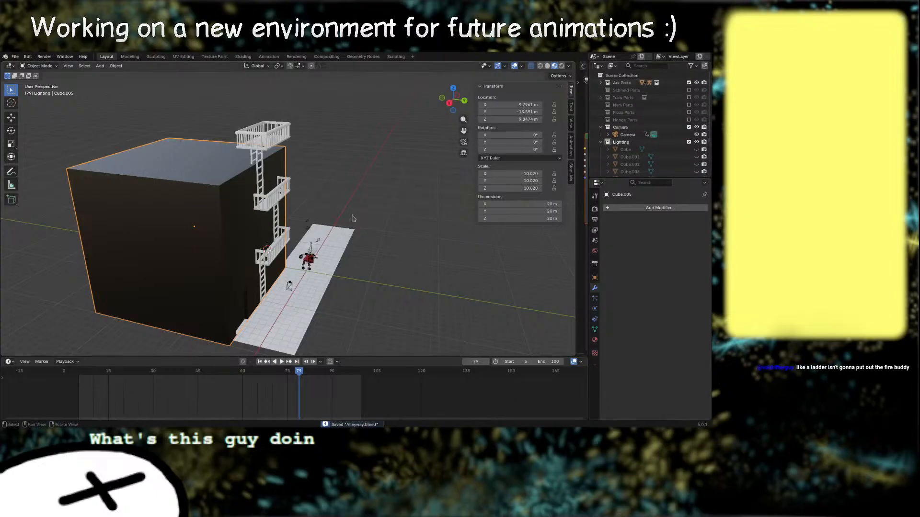
Step: Delete all keyframes from every bone of the Ark Rig in Pose Mode
{"action": "scroll", "coordinate": [354, 217], "scroll_direction": "up", "scroll_amount": 5}
{"action": "middle_click_drag", "start_coordinate": [376, 320], "coordinate": [351, 212], "text": "shift"}
{"action": "left_click", "coordinate": [351, 212]}
{"action": "key", "text": "ctrl+Tab"}
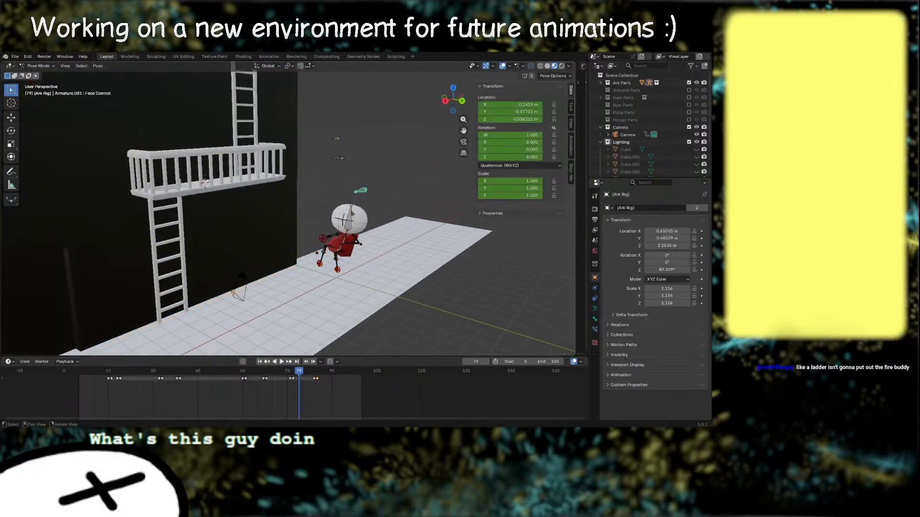
{"action": "key", "text": "a"}
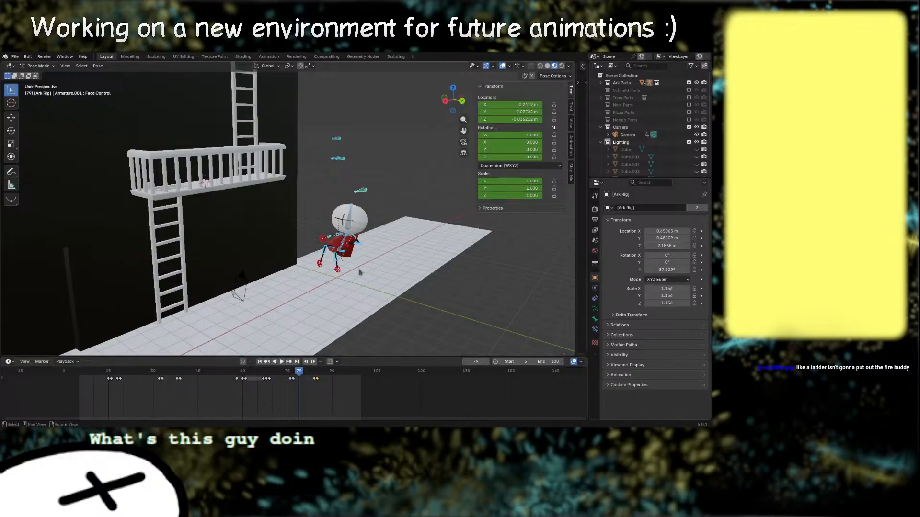
{"action": "key", "text": "x"}
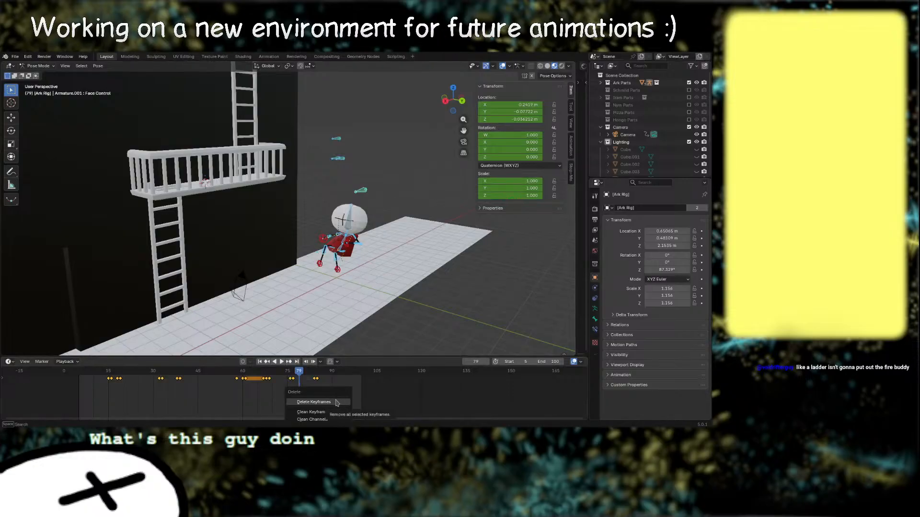
{"action": "left_click", "coordinate": [337, 402]}
Step: Clear the location and rotation of all the Ark Rig's bones and return to Object Mode
{"action": "key", "text": "alt+g"}
{"action": "key", "text": "alt+r"}
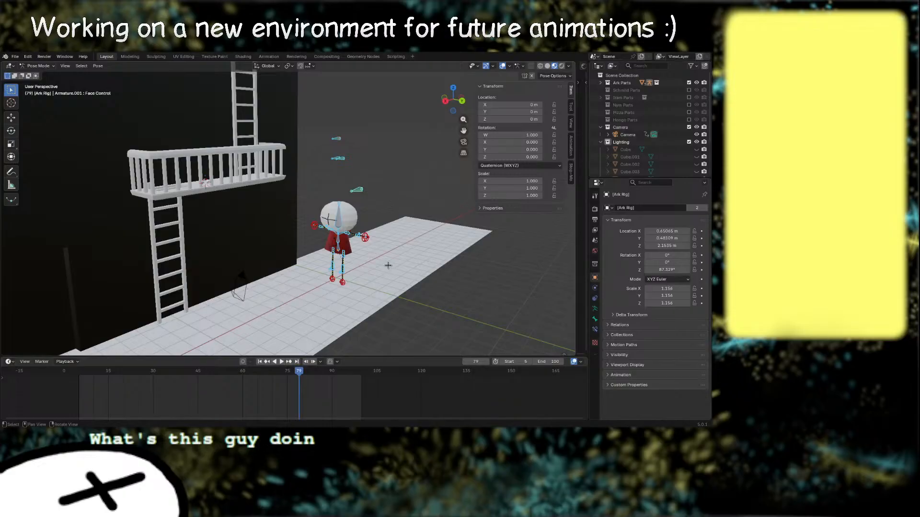
{"action": "key", "text": "Tab"}
{"action": "key", "text": "Tab"}
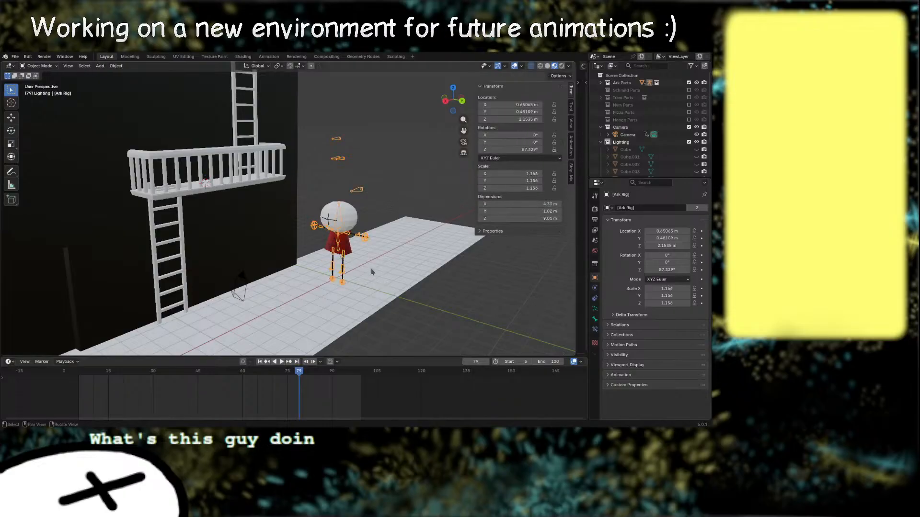
{"action": "middle_click_drag", "start_coordinate": [371, 268], "coordinate": [355, 273]}
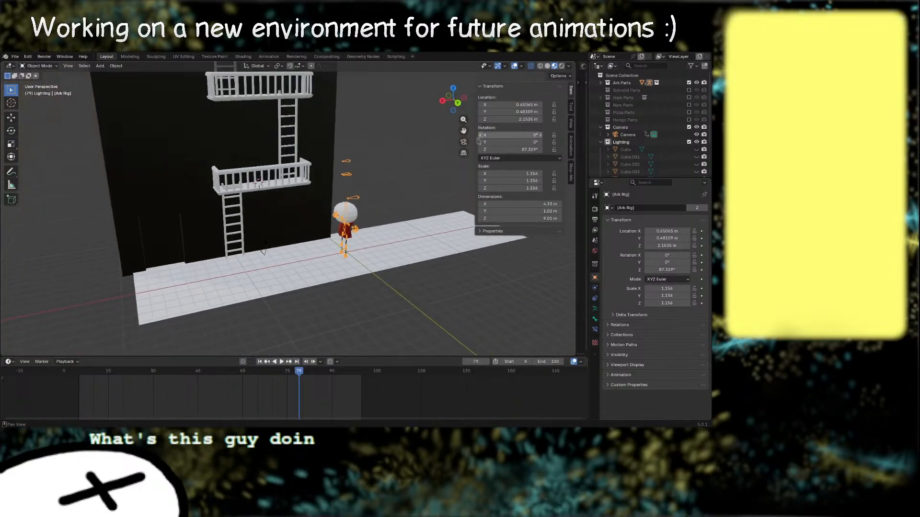
Step: Move the Ark Rig about 5.67 m along X toward the camera while looking through the camera
{"action": "left_click", "coordinate": [463, 142]}
{"action": "key", "text": "g"}
{"action": "key", "text": "x"}
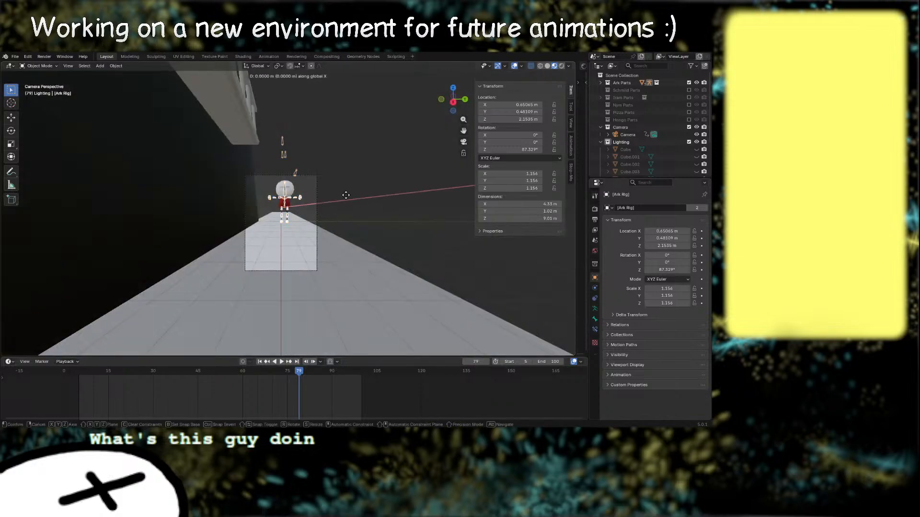
{"action": "right_click", "coordinate": [339, 203]}
{"action": "key", "text": "g"}
{"action": "key", "text": "x"}
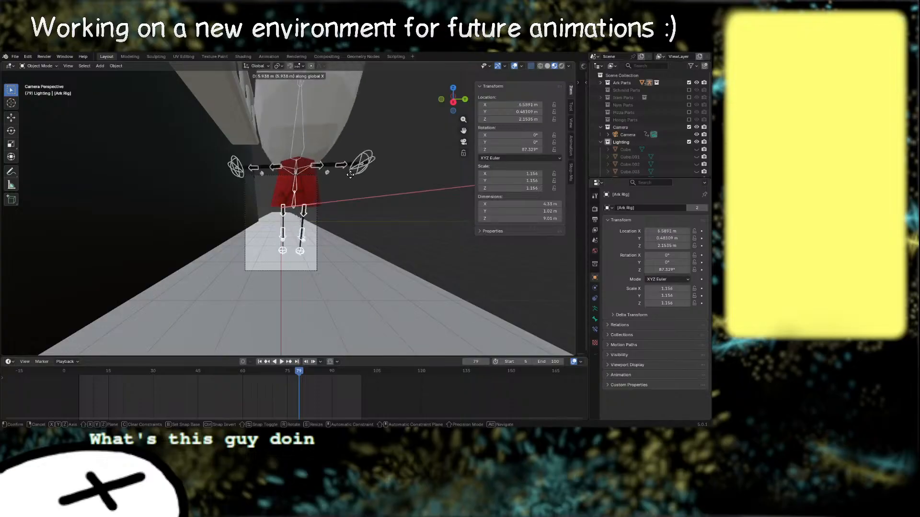
{"action": "left_click", "coordinate": [348, 178]}
Step: Scale the Ark Rig down uniformly by a factor of about 0.333
{"action": "key", "text": "s"}
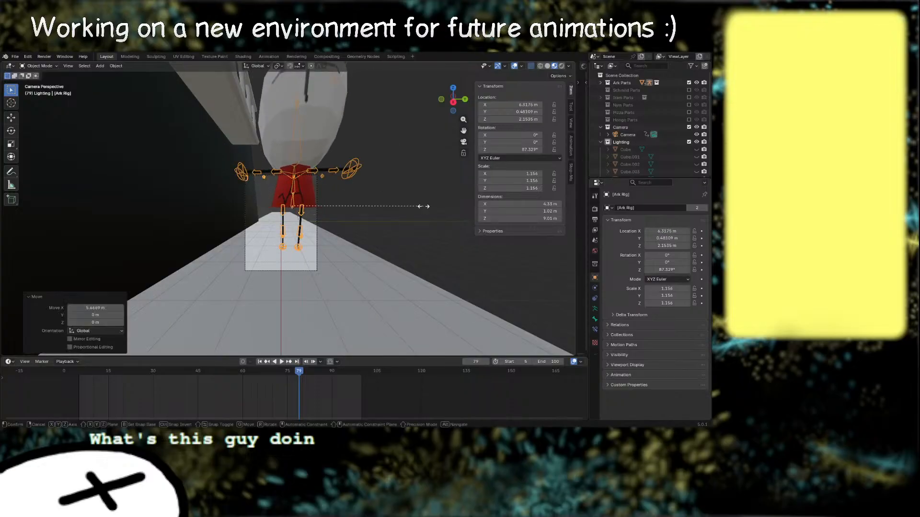
{"action": "left_click", "coordinate": [349, 219]}
{"action": "middle_click_drag", "start_coordinate": [349, 220], "coordinate": [338, 228]}
{"action": "scroll", "coordinate": [341, 225], "scroll_direction": "down", "scroll_amount": 6}
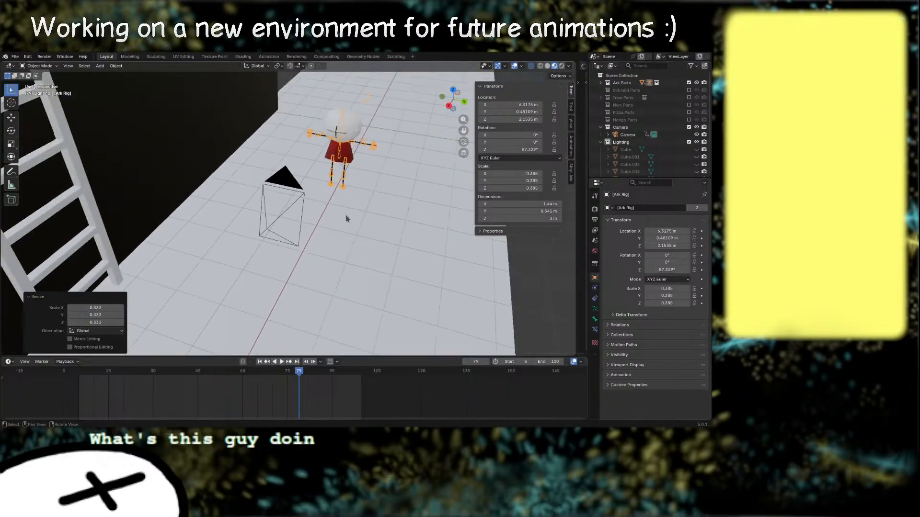
{"action": "right_click_drag", "start_coordinate": [347, 218], "coordinate": [246, 211]}
{"action": "middle_click_drag", "start_coordinate": [353, 226], "coordinate": [282, 232]}
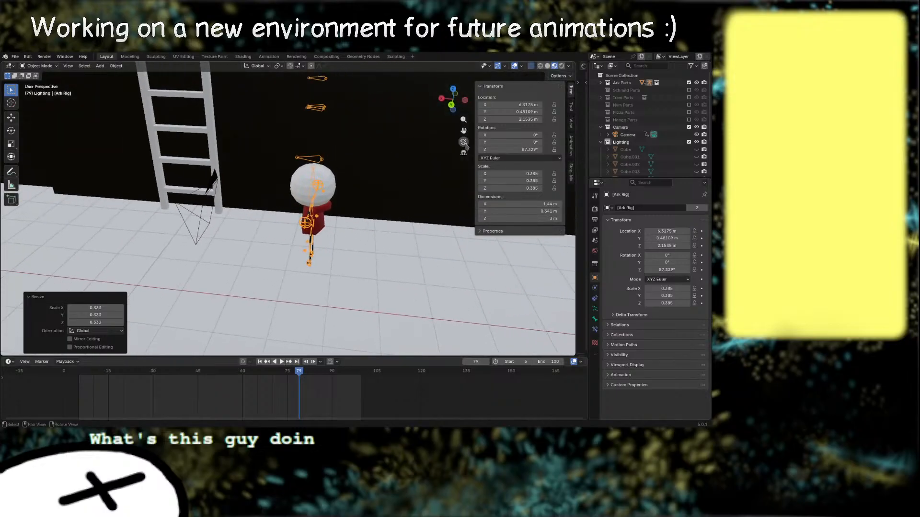
Step: Lower the Ark Rig about 2.07 m along Z while looking through the camera
{"action": "left_click", "coordinate": [464, 142]}
{"action": "key", "text": "g"}
{"action": "key", "text": "x"}
{"action": "key", "text": "z"}
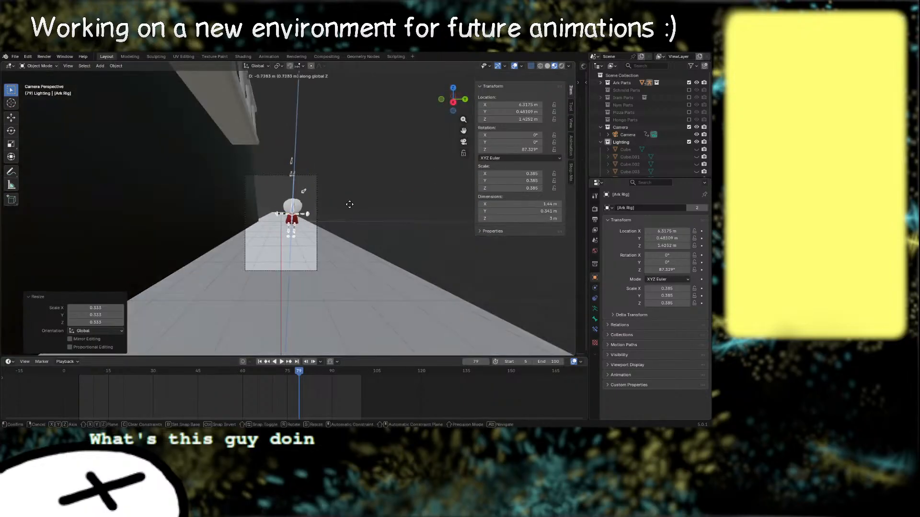
{"action": "left_click", "coordinate": [346, 228]}
Step: Raise the Ark Rig about 0.59 m along Z to lift its legs out of the ground
{"action": "middle_click_drag", "start_coordinate": [352, 232], "coordinate": [302, 189]}
{"action": "right_click_drag", "start_coordinate": [302, 189], "coordinate": [306, 195]}
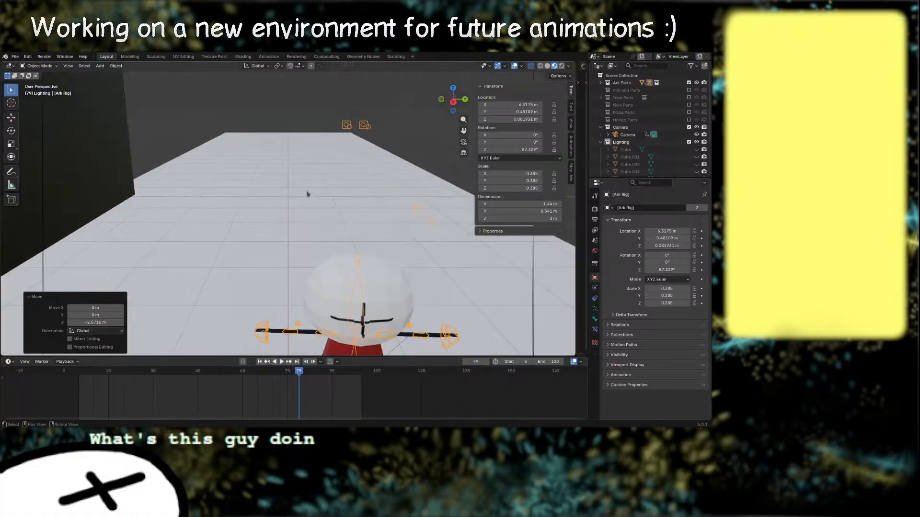
{"action": "scroll", "coordinate": [335, 221], "scroll_direction": "down", "scroll_amount": 3}
{"action": "right_click_drag", "start_coordinate": [357, 240], "coordinate": [319, 270]}
{"action": "middle_click_drag", "start_coordinate": [318, 270], "coordinate": [307, 145]}
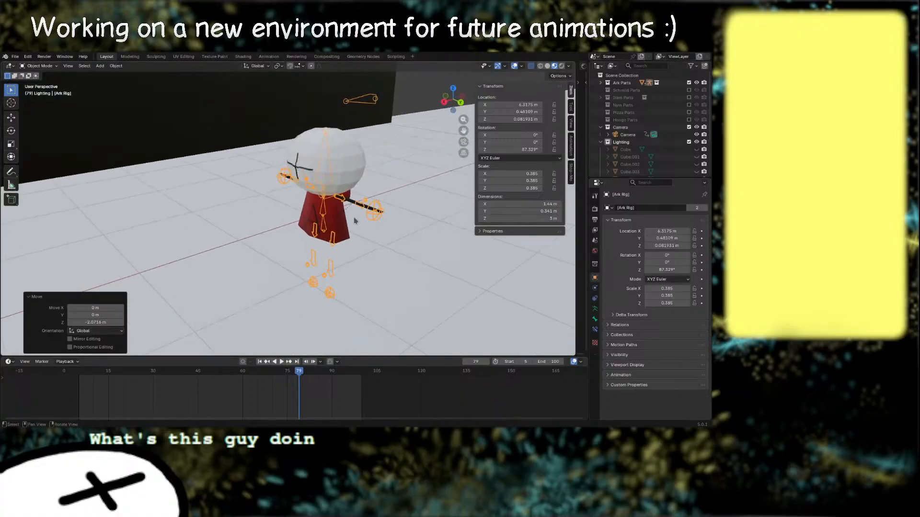
{"action": "key", "text": "g"}
{"action": "key", "text": "z"}
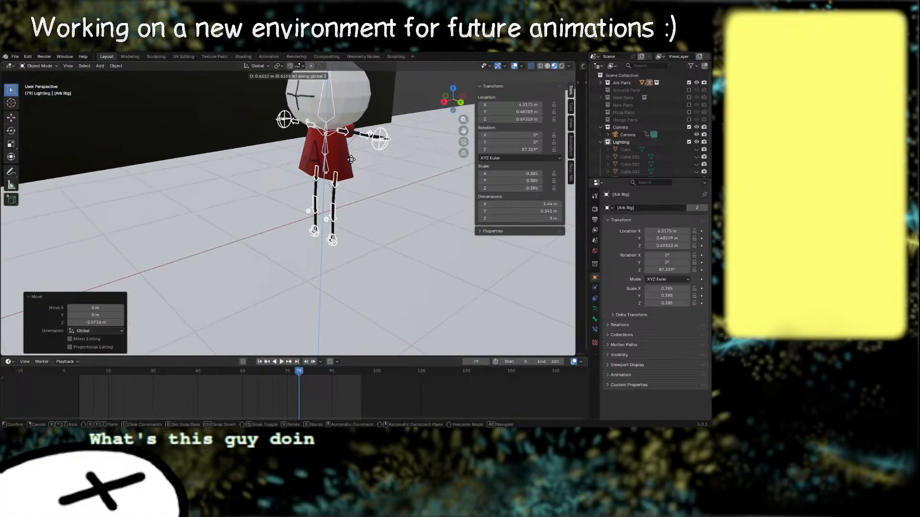
{"action": "left_click", "coordinate": [345, 180]}
Step: Nudge the Ark Rig up about 0.006 m along Z so its feet rest on the ground plane
{"action": "scroll", "coordinate": [359, 189], "scroll_direction": "up", "scroll_amount": 6}
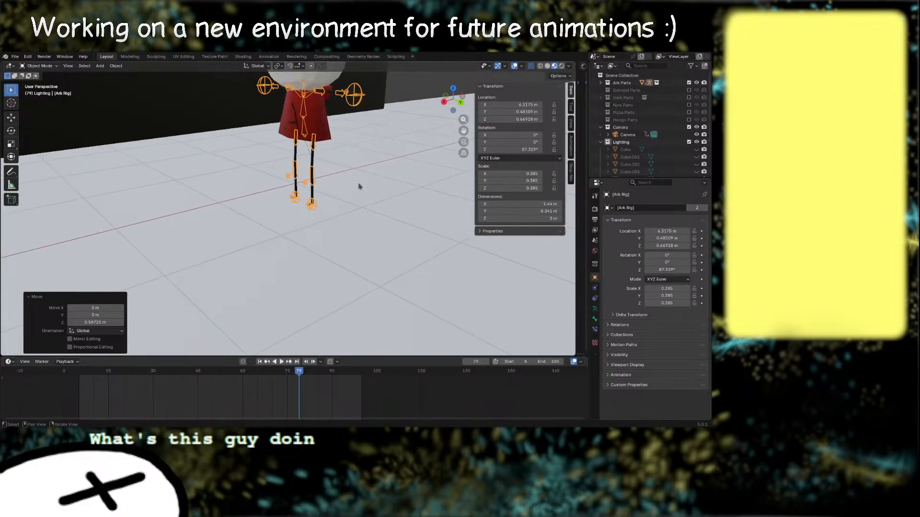
{"action": "scroll", "coordinate": [398, 249], "scroll_direction": "up", "scroll_amount": 1}
{"action": "middle_click_drag", "start_coordinate": [344, 245], "coordinate": [275, 240]}
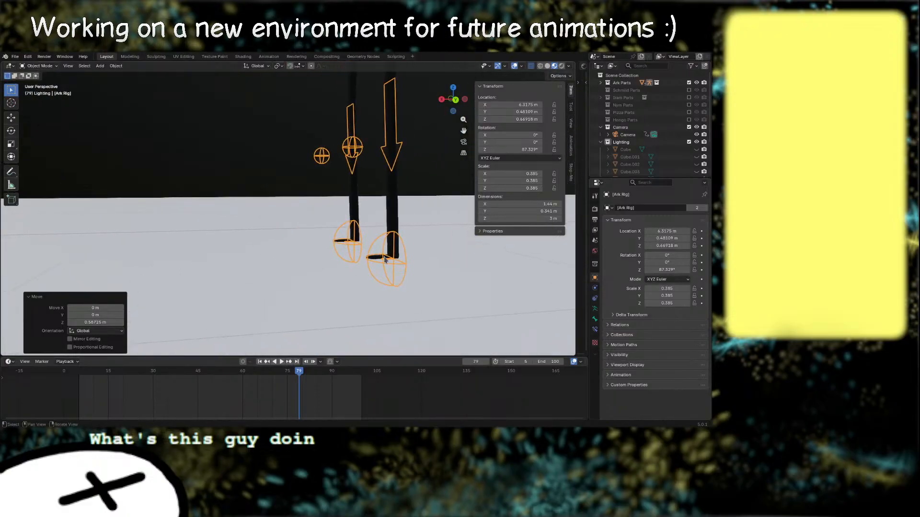
{"action": "key", "text": "g"}
{"action": "key", "text": "z"}
{"action": "left_click", "coordinate": [384, 241]}
{"action": "scroll", "coordinate": [383, 229], "scroll_direction": "down", "scroll_amount": 5}
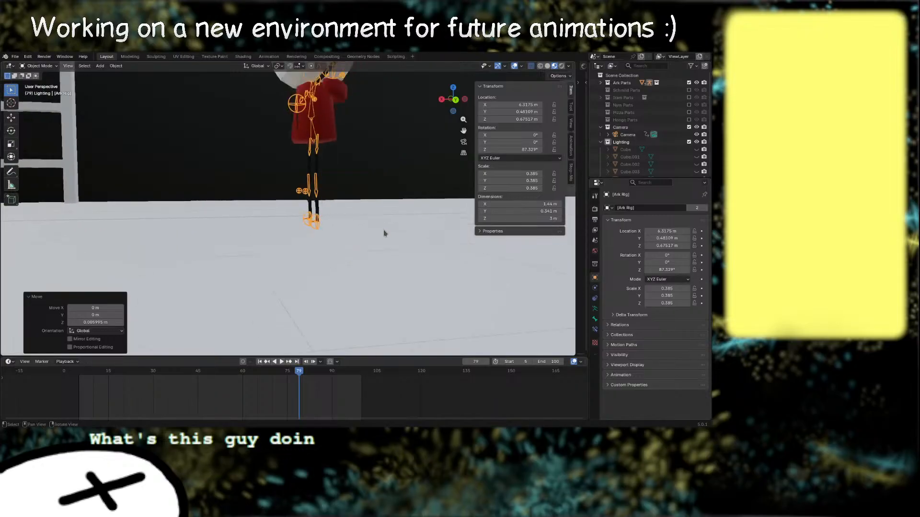
Step: Scale the Ark Rig up uniformly by a factor of about 1.26
{"action": "middle_click_drag", "start_coordinate": [383, 229], "coordinate": [362, 251]}
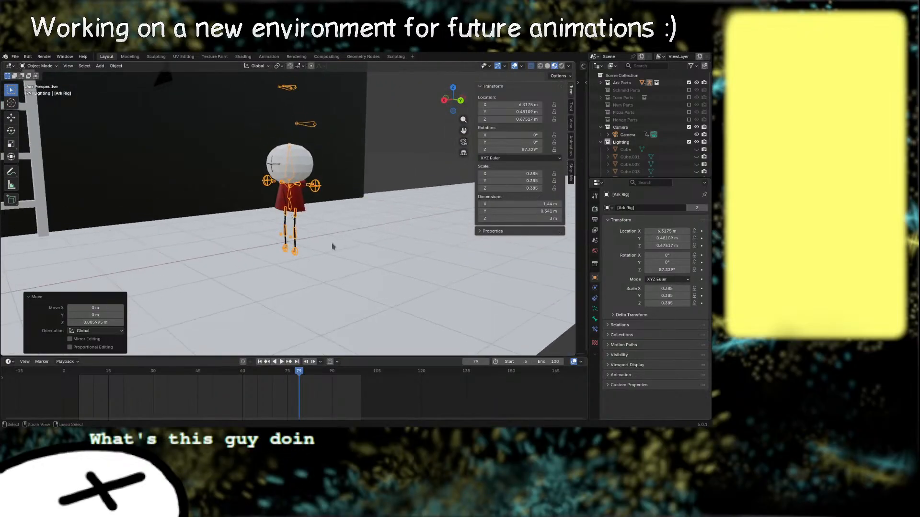
{"action": "middle_click_drag", "start_coordinate": [309, 207], "coordinate": [342, 210]}
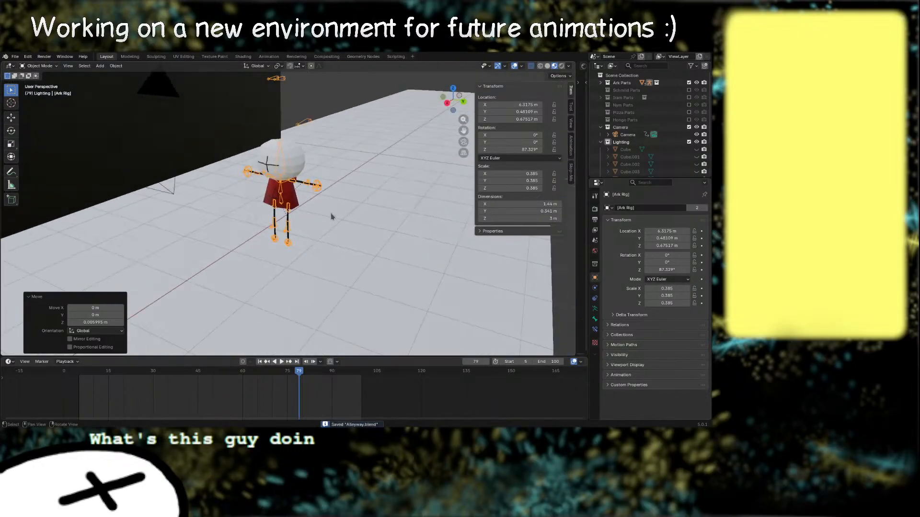
{"action": "key", "text": "s"}
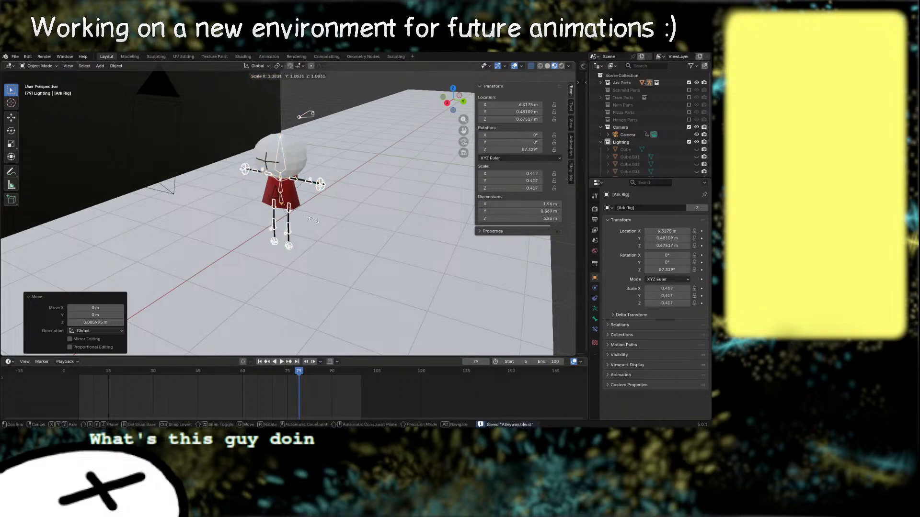
{"action": "left_click", "coordinate": [318, 221]}
Step: Raise the Ark Rig about 0.18 m along Z so its feet rest on the ground, and save the file
{"action": "key", "text": "g"}
{"action": "key", "text": "z"}
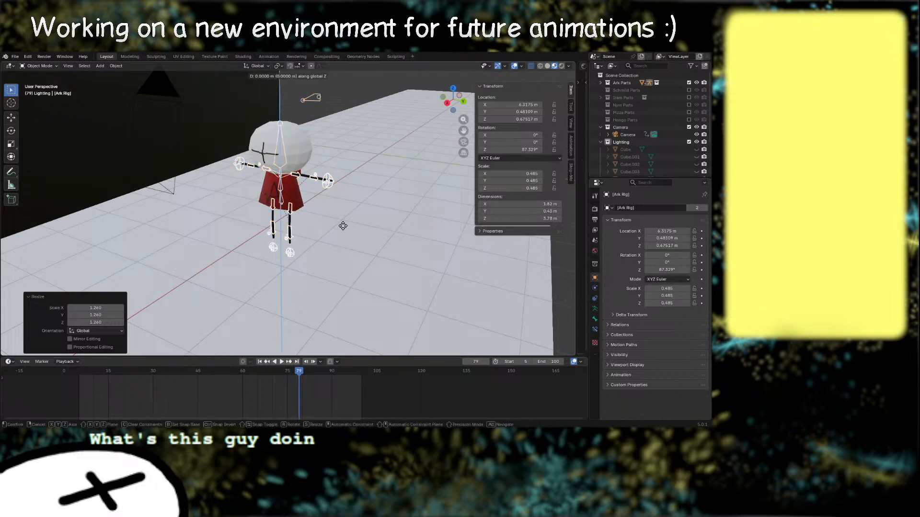
{"action": "left_click", "coordinate": [335, 121]}
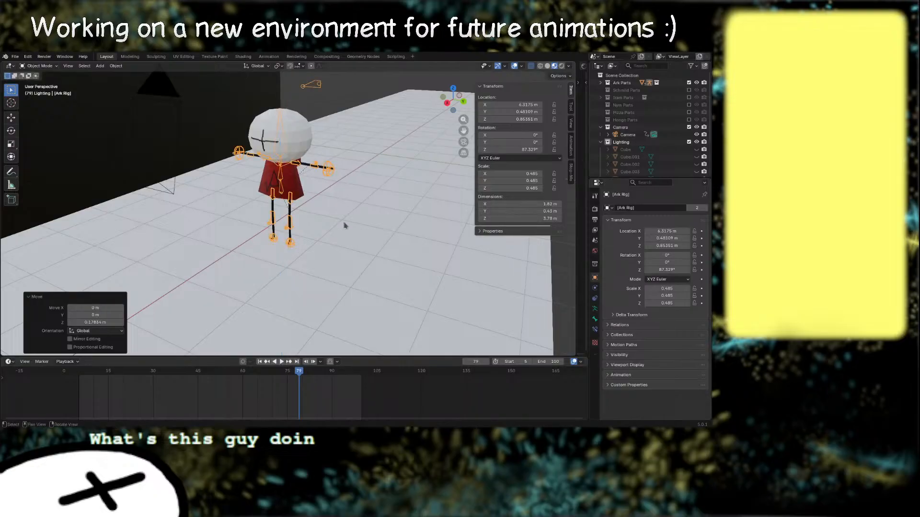
{"action": "scroll", "coordinate": [345, 224], "scroll_direction": "up", "scroll_amount": 3}
{"action": "middle_click_drag", "start_coordinate": [316, 259], "coordinate": [178, 234], "text": "shift"}
{"action": "scroll", "coordinate": [398, 201], "scroll_direction": "up", "scroll_amount": 1}
{"action": "scroll", "coordinate": [225, 225], "scroll_direction": "up", "scroll_amount": 1}
{"action": "scroll", "coordinate": [290, 224], "scroll_direction": "down", "scroll_amount": 3}
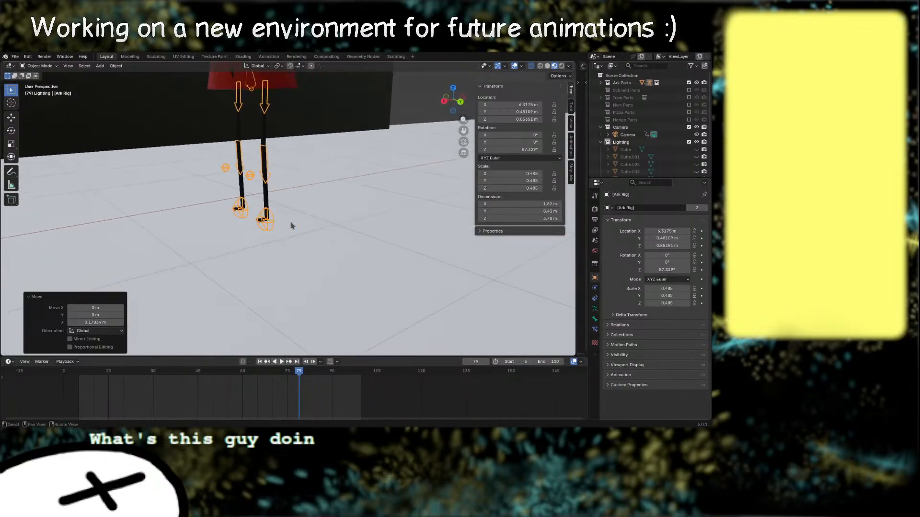
{"action": "key", "text": "ctrl+s"}
Step: Move the Ark Rig about -0.42 m along Y to centre it in the alley while looking through the camera
{"action": "scroll", "coordinate": [304, 212], "scroll_direction": "down", "scroll_amount": 3}
{"action": "middle_click_drag", "start_coordinate": [304, 231], "coordinate": [441, 132]}
{"action": "left_click", "coordinate": [464, 143]}
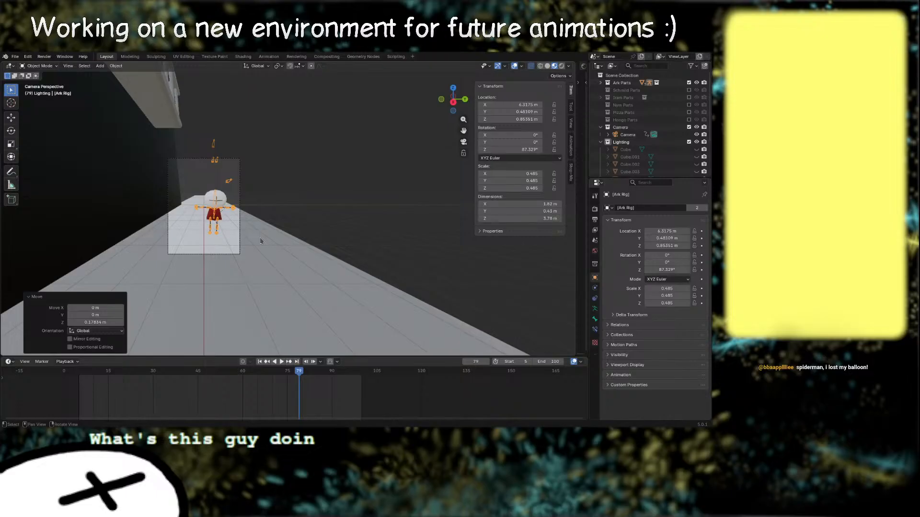
{"action": "key", "text": "g"}
{"action": "key", "text": "y"}
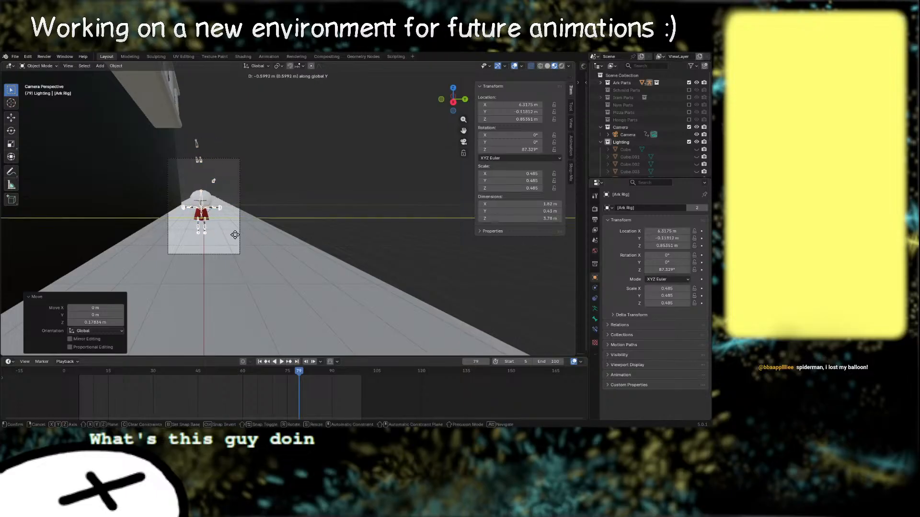
{"action": "left_click", "coordinate": [239, 235]}
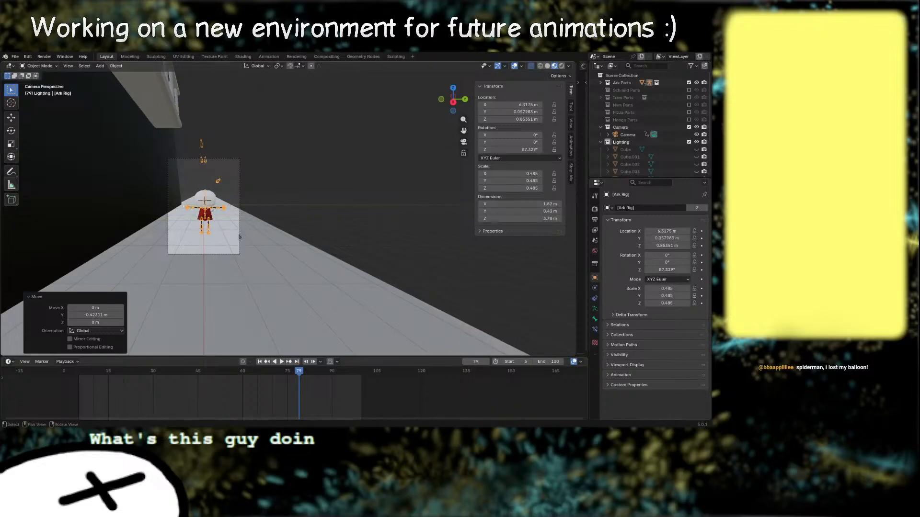
Step: Scale the fire escape uniformly by 0.3 and back up by a factor of 2
{"action": "middle_click_drag", "start_coordinate": [360, 224], "coordinate": [277, 290]}
{"action": "scroll", "coordinate": [278, 290], "scroll_direction": "down", "scroll_amount": 6}
{"action": "middle_click_drag", "start_coordinate": [285, 223], "coordinate": [271, 287], "text": "shift"}
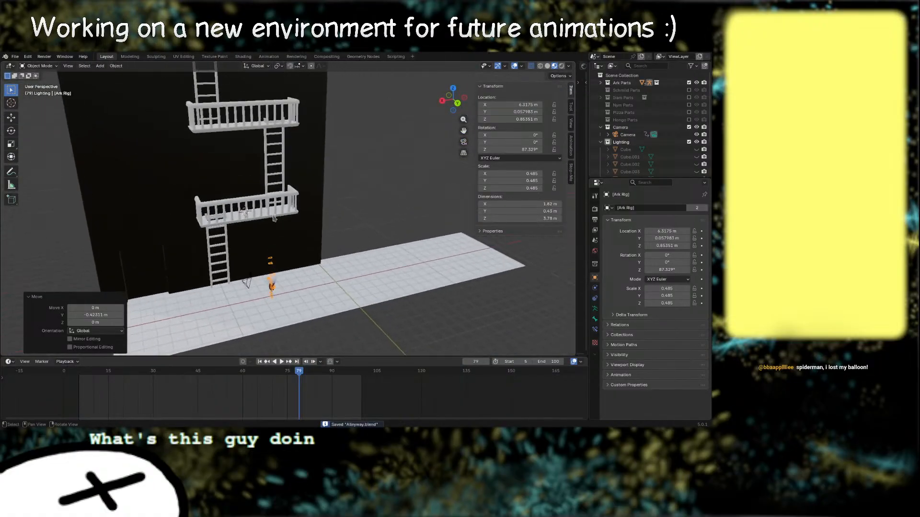
{"action": "left_click", "coordinate": [288, 206]}
{"action": "key", "text": "s"}
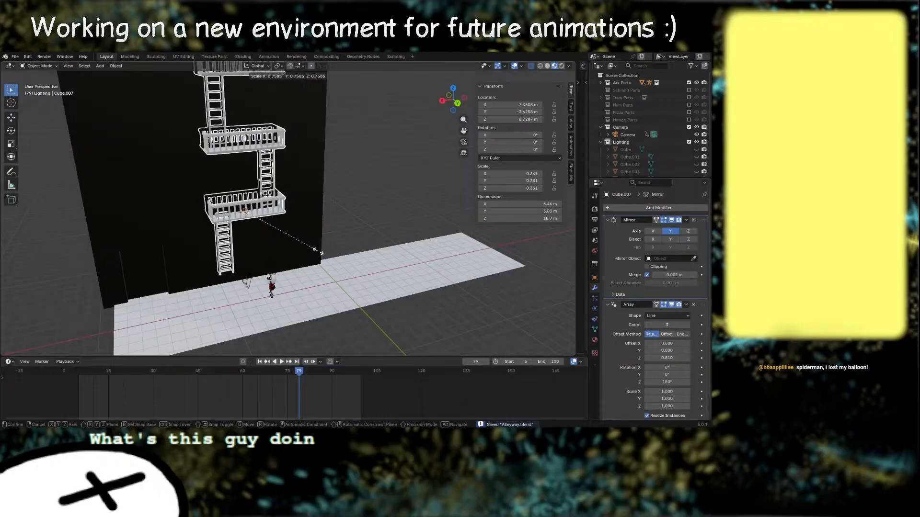
{"action": "type", "text": ".3"}
{"action": "key", "text": "Return"}
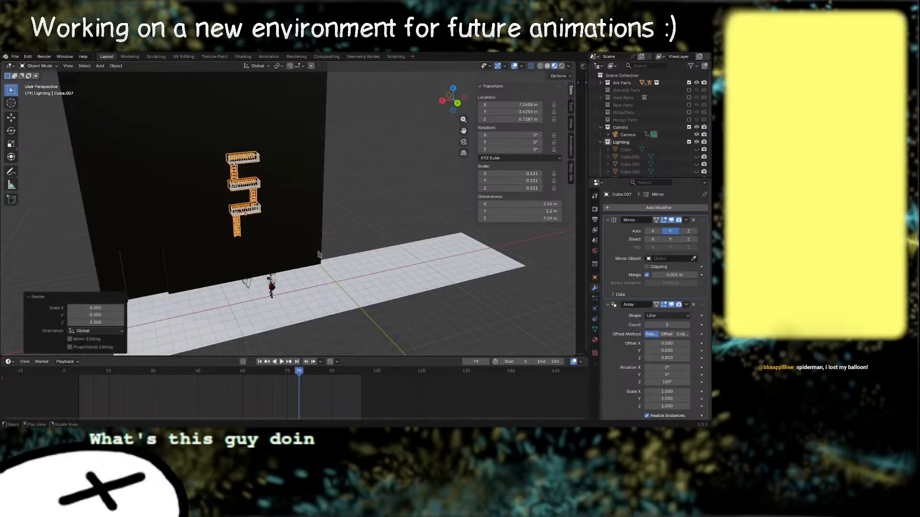
{"action": "type", "text": "s2"}
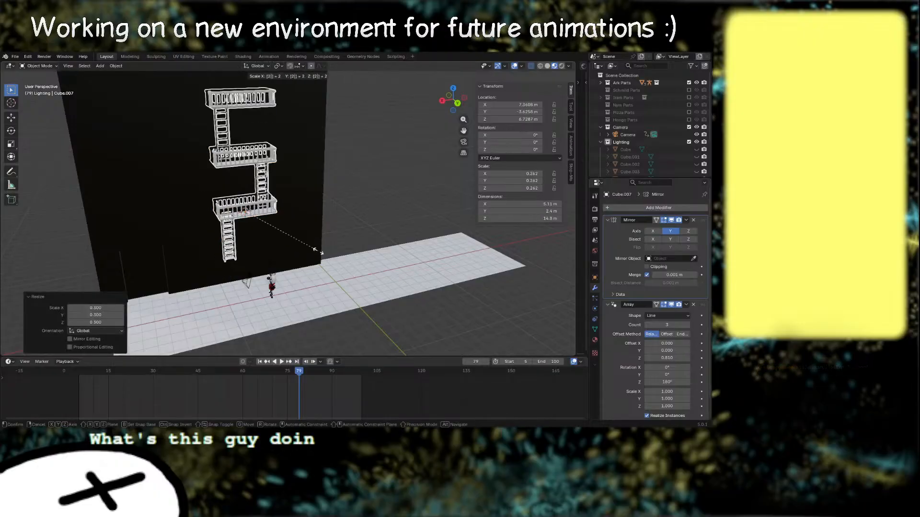
{"action": "key", "text": "Return"}
Step: Lower the fire escape about 2.39 m along Z so its bottom ladder reaches the ground
{"action": "scroll", "coordinate": [281, 195], "scroll_direction": "down", "scroll_amount": 2}
{"action": "scroll", "coordinate": [281, 202], "scroll_direction": "up", "scroll_amount": 3}
{"action": "middle_click_drag", "start_coordinate": [280, 222], "coordinate": [308, 172]}
{"action": "key", "text": "g"}
{"action": "key", "text": "z"}
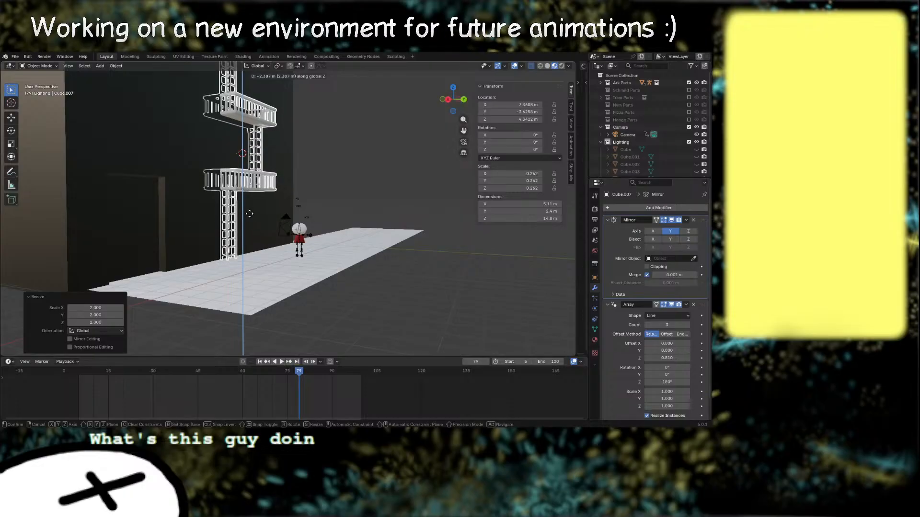
{"action": "left_click", "coordinate": [249, 214]}
{"action": "middle_click_drag", "start_coordinate": [319, 211], "coordinate": [356, 192]}
{"action": "scroll", "coordinate": [287, 202], "scroll_direction": "down", "scroll_amount": 3}
{"action": "scroll", "coordinate": [328, 247], "scroll_direction": "up", "scroll_amount": 3}
{"action": "scroll", "coordinate": [364, 196], "scroll_direction": "down", "scroll_amount": 2}
{"action": "key", "text": "Tab"}
{"action": "scroll", "coordinate": [346, 204], "scroll_direction": "up", "scroll_amount": 2}
{"action": "key", "text": "Tab"}
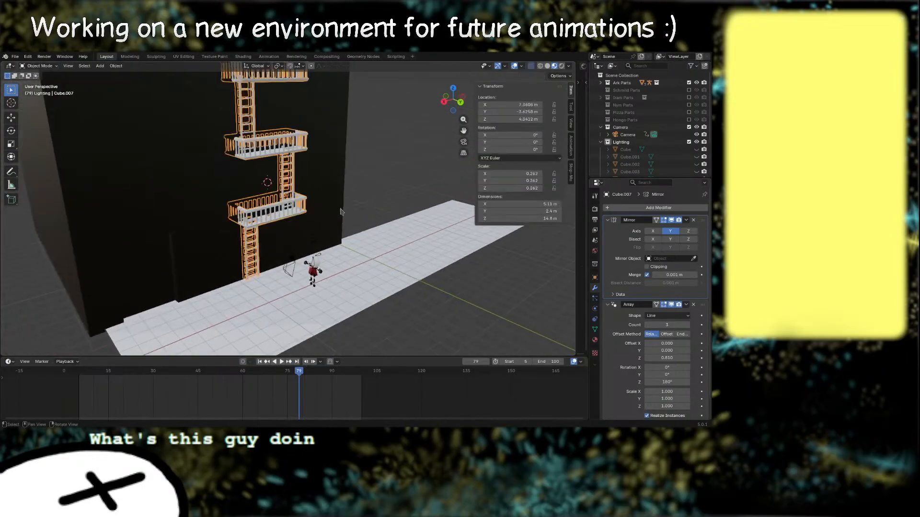
{"action": "left_click", "coordinate": [389, 174]}
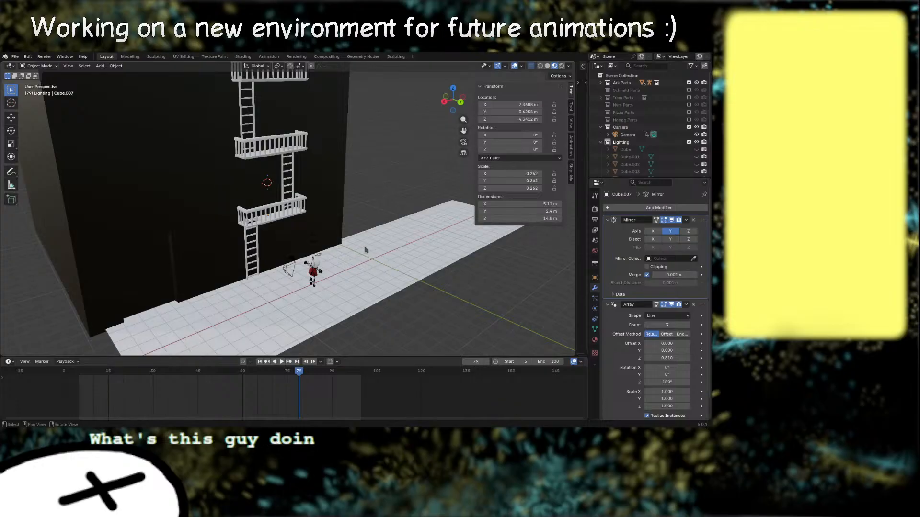
Step: Increase the fire escape's Array modifier count to 4
{"action": "middle_click_drag", "start_coordinate": [314, 168], "coordinate": [418, 262]}
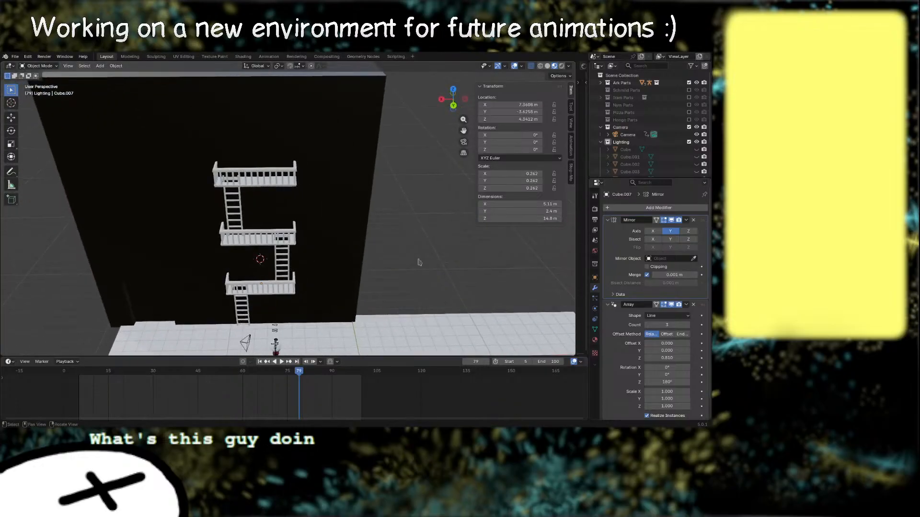
{"action": "left_click", "coordinate": [687, 325]}
{"action": "scroll", "coordinate": [304, 256], "scroll_direction": "down", "scroll_amount": 4}
{"action": "middle_click_drag", "start_coordinate": [305, 256], "coordinate": [527, 259], "text": "shift"}
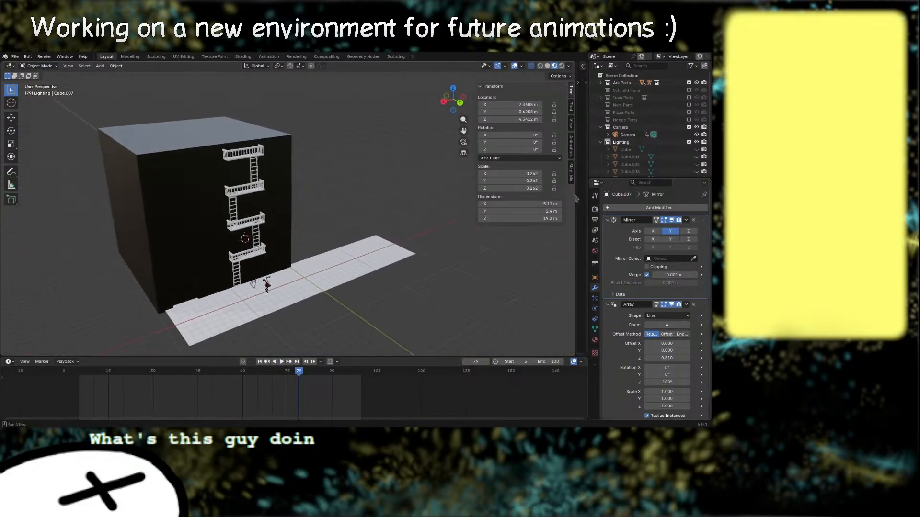
Step: Unhide the Empty holding the alley reference photo and bring it into view
{"action": "scroll", "coordinate": [629, 131], "scroll_direction": "down", "scroll_amount": 6}
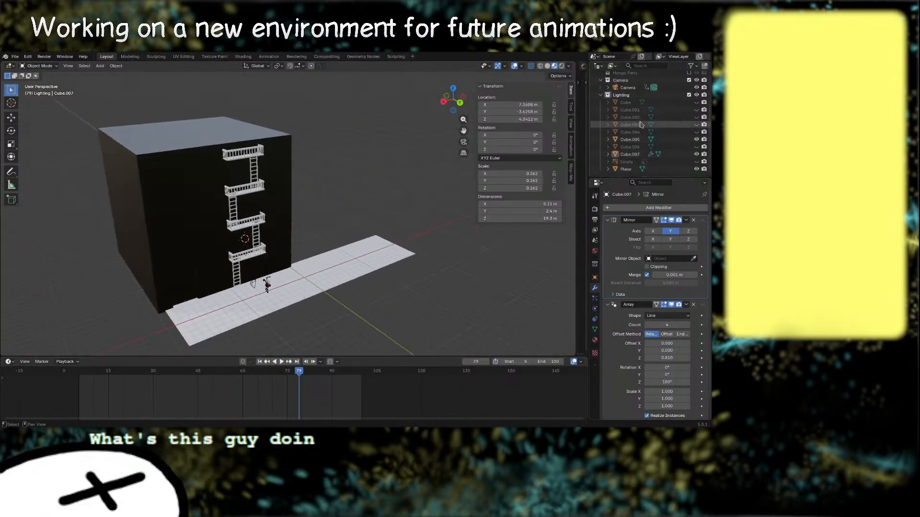
{"action": "left_click", "coordinate": [696, 162]}
{"action": "scroll", "coordinate": [305, 197], "scroll_direction": "down", "scroll_amount": 4}
{"action": "middle_click_drag", "start_coordinate": [306, 197], "coordinate": [355, 154]}
{"action": "right_click_drag", "start_coordinate": [354, 155], "coordinate": [360, 156]}
{"action": "middle_click_drag", "start_coordinate": [360, 156], "coordinate": [269, 153]}
{"action": "scroll", "coordinate": [314, 186], "scroll_direction": "up", "scroll_amount": 4}
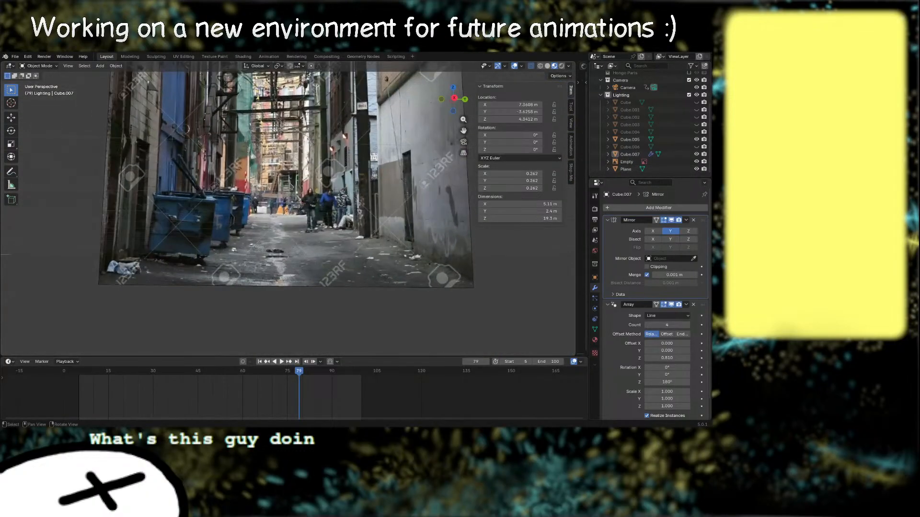
Step: Examine the alley reference photo and compare its proportions with the modelled building and fire escape
{"action": "middle_click_drag", "start_coordinate": [314, 186], "coordinate": [303, 234]}
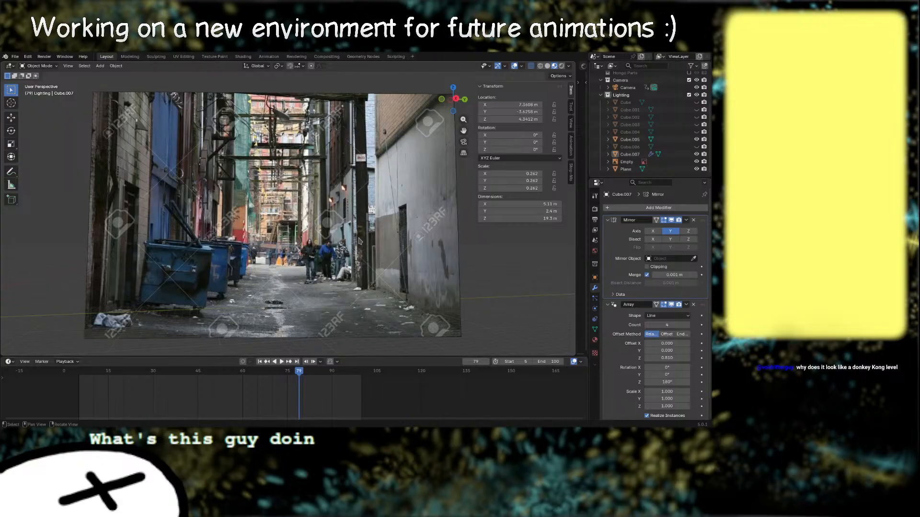
{"action": "middle_click_drag", "start_coordinate": [358, 247], "coordinate": [234, 245]}
{"action": "middle_click_drag", "start_coordinate": [169, 220], "coordinate": [194, 244]}
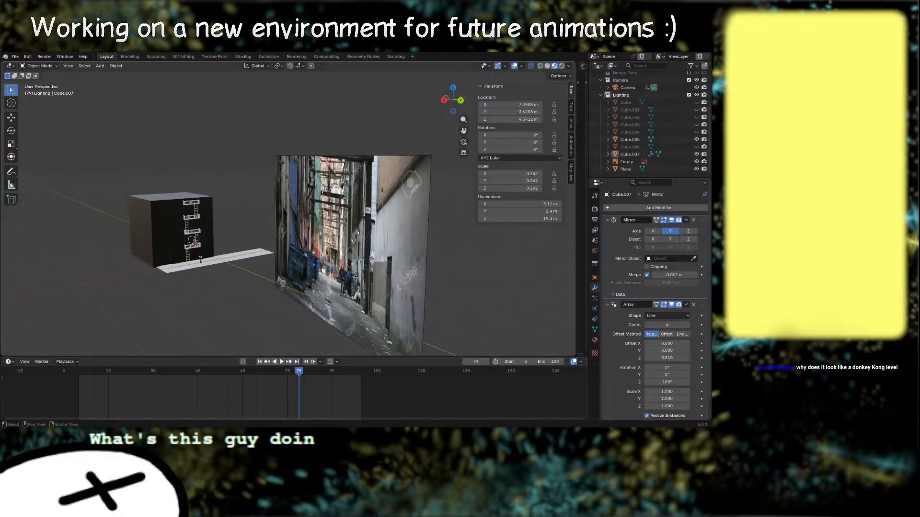
{"action": "middle_click_drag", "start_coordinate": [239, 285], "coordinate": [297, 229]}
{"action": "scroll", "coordinate": [318, 262], "scroll_direction": "up", "scroll_amount": 1}
{"action": "scroll", "coordinate": [318, 264], "scroll_direction": "up", "scroll_amount": 2}
{"action": "middle_click_drag", "start_coordinate": [270, 141], "coordinate": [290, 163], "text": "shift"}
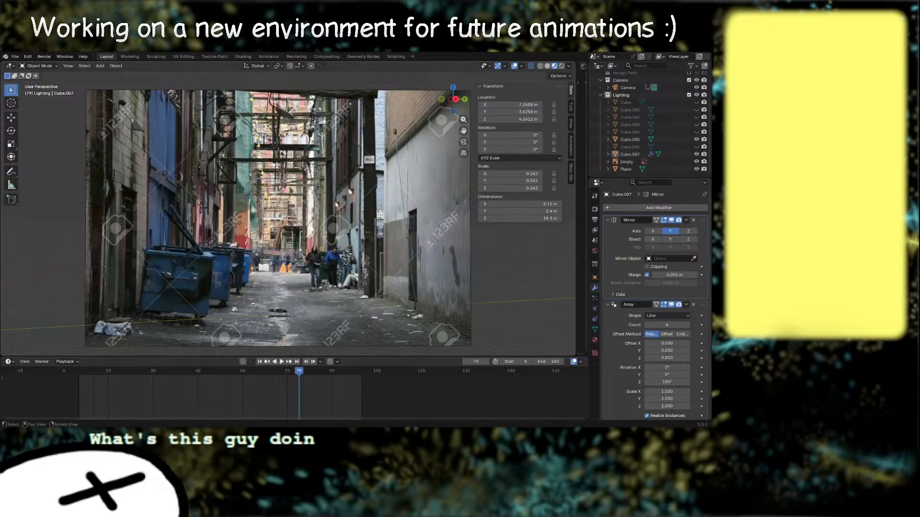
{"action": "middle_click_drag", "start_coordinate": [306, 210], "coordinate": [313, 215]}
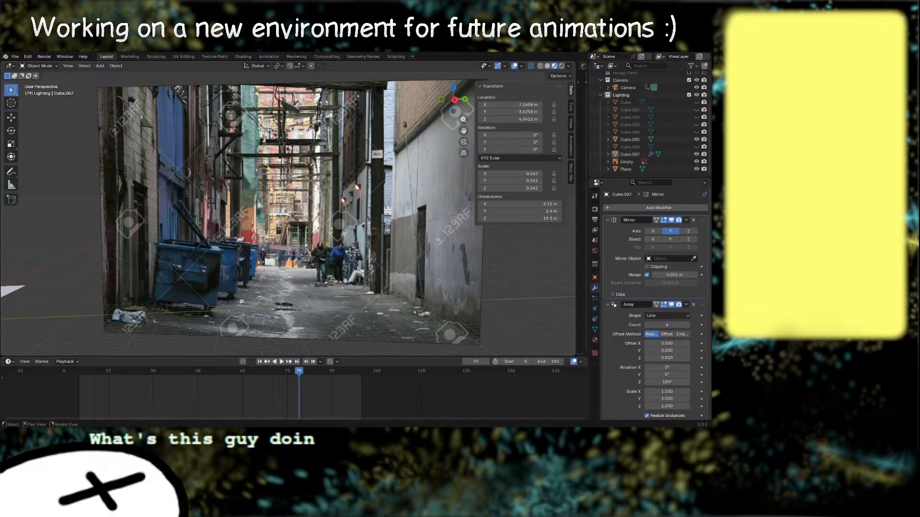
Step: Widen the fire escape along the X axis by a factor of about 1.59 and deselect it
{"action": "middle_click_drag", "start_coordinate": [293, 216], "coordinate": [351, 242]}
{"action": "scroll", "coordinate": [331, 254], "scroll_direction": "up", "scroll_amount": 2}
{"action": "middle_click", "coordinate": [304, 251], "text": "alt"}
{"action": "scroll", "coordinate": [305, 251], "scroll_direction": "up", "scroll_amount": 10}
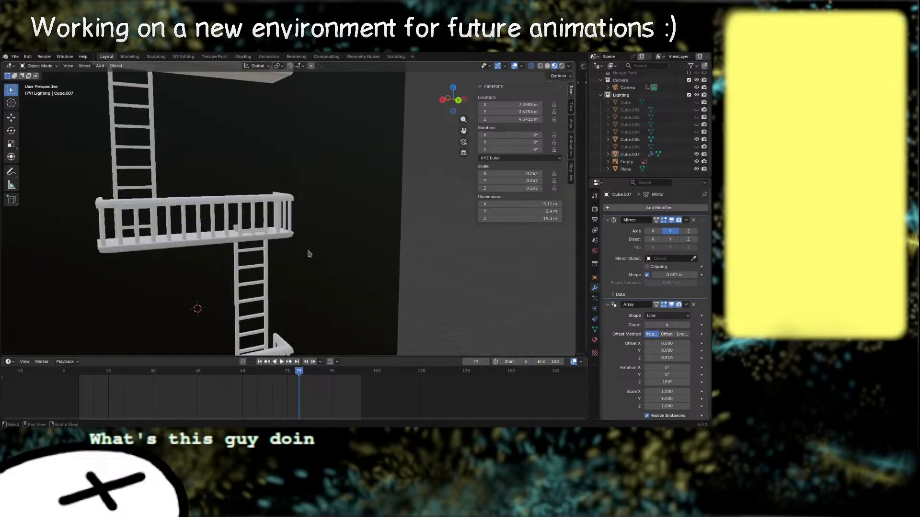
{"action": "scroll", "coordinate": [307, 249], "scroll_direction": "down", "scroll_amount": 8}
{"action": "middle_click_drag", "start_coordinate": [312, 248], "coordinate": [320, 260]}
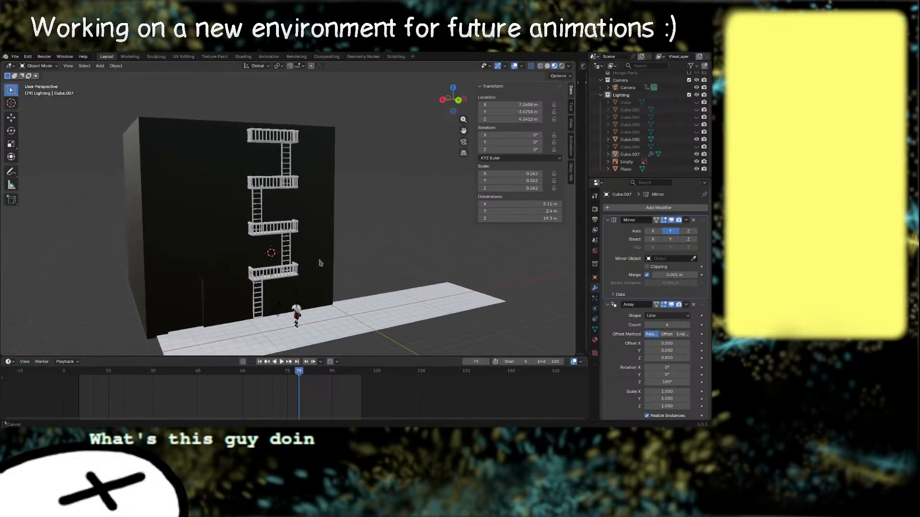
{"action": "left_click", "coordinate": [291, 229]}
{"action": "key", "text": "s"}
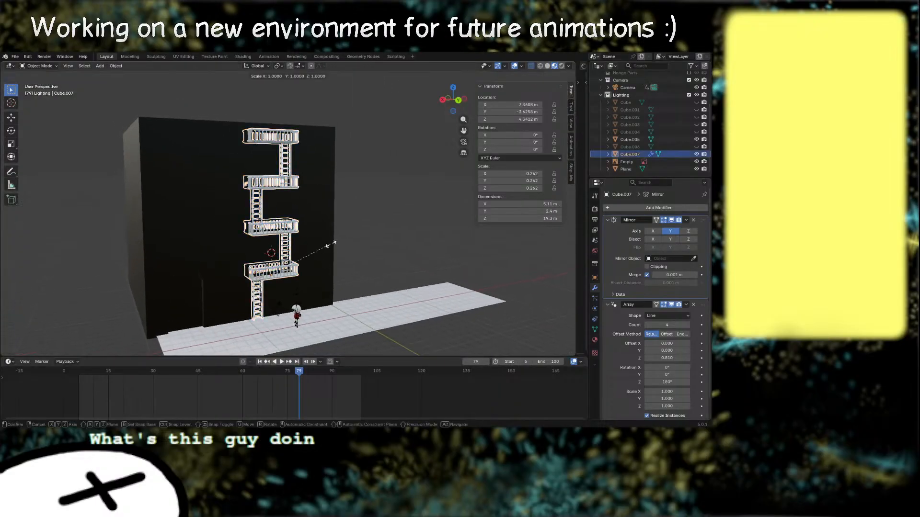
{"action": "key", "text": "x"}
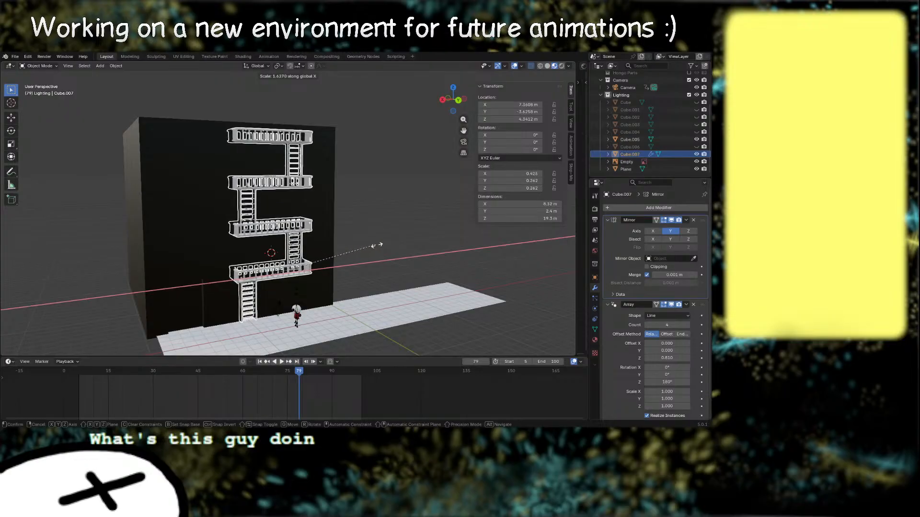
{"action": "left_click", "coordinate": [365, 247]}
{"action": "middle_click_drag", "start_coordinate": [365, 247], "coordinate": [372, 264]}
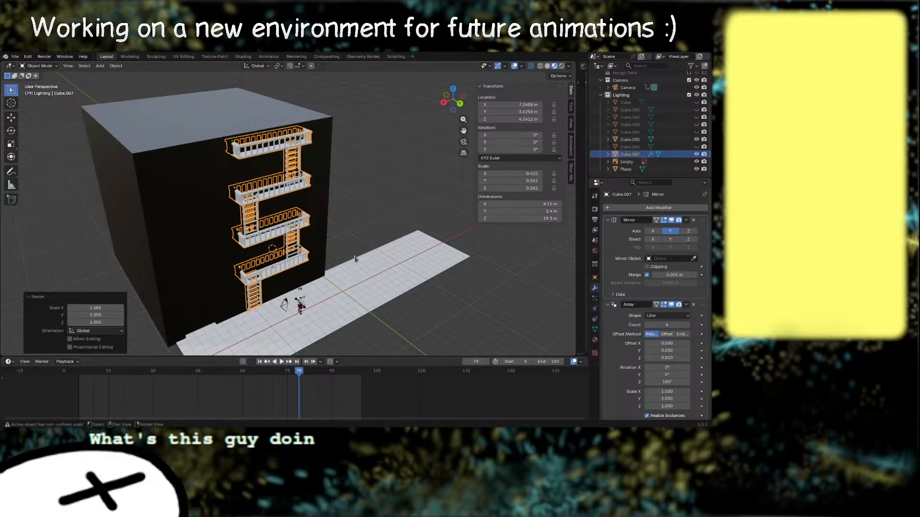
{"action": "middle_click_drag", "start_coordinate": [355, 259], "coordinate": [315, 199]}
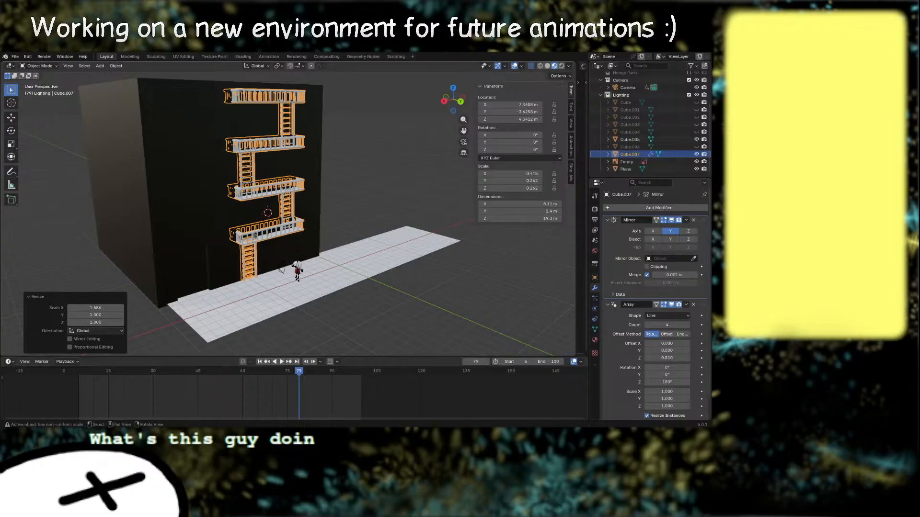
{"action": "left_click", "coordinate": [338, 194]}
{"action": "middle_click_drag", "start_coordinate": [338, 194], "coordinate": [312, 207]}
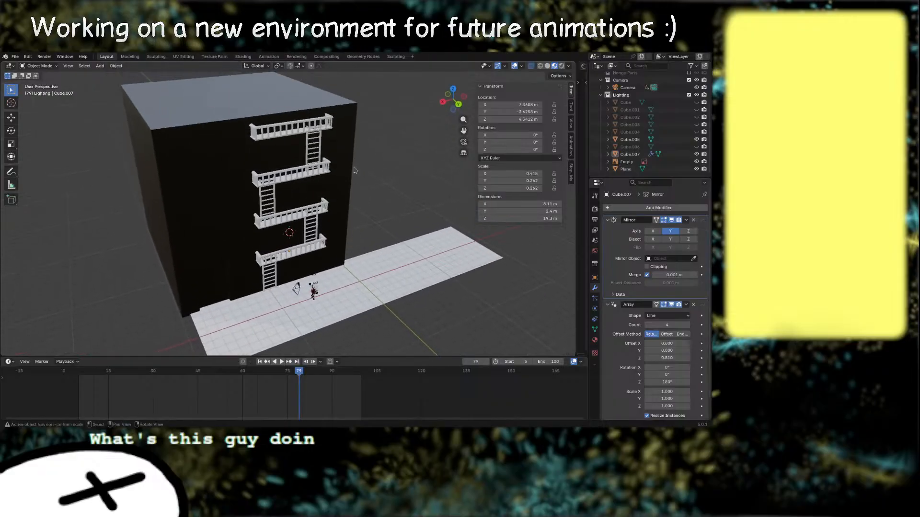
Step: Lower the building's edge loop and recess edges at the top of the doorway about 1.51 m along Z
{"action": "right_click_drag", "start_coordinate": [355, 170], "coordinate": [363, 173]}
{"action": "middle_click_drag", "start_coordinate": [340, 311], "coordinate": [239, 188]}
{"action": "scroll", "coordinate": [321, 256], "scroll_direction": "up", "scroll_amount": 4}
{"action": "left_click", "coordinate": [237, 186]}
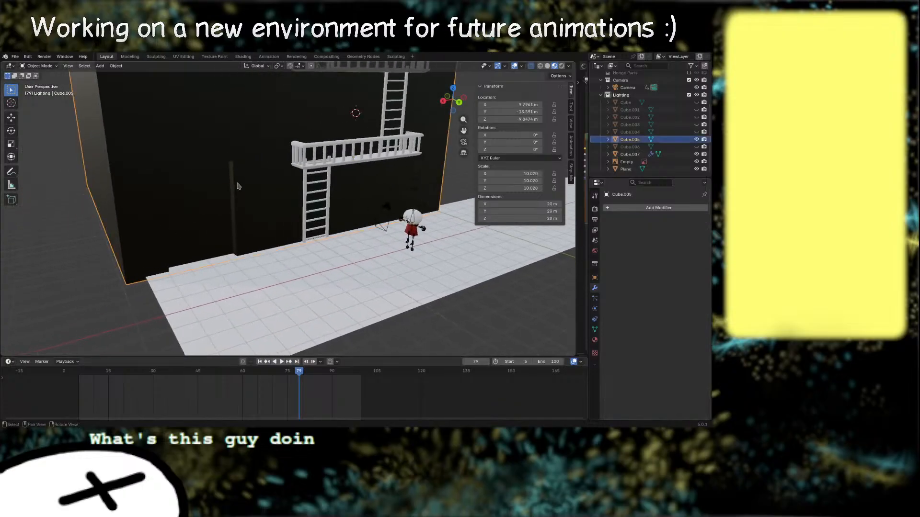
{"action": "key", "text": "Tab"}
{"action": "right_click_drag", "start_coordinate": [241, 221], "coordinate": [236, 202]}
{"action": "mouse_move", "coordinate": [158, 142]}
{"action": "left_mouse_down"}
{"action": "mouse_move", "coordinate": [187, 162]}
{"action": "mouse_move", "coordinate": [241, 166]}
{"action": "left_mouse_up"}
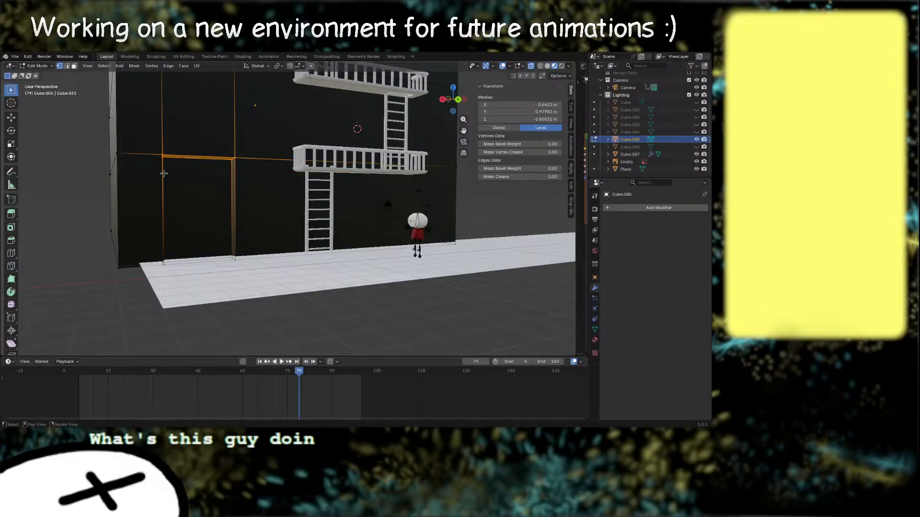
{"action": "left_click", "coordinate": [160, 155], "text": "alt"}
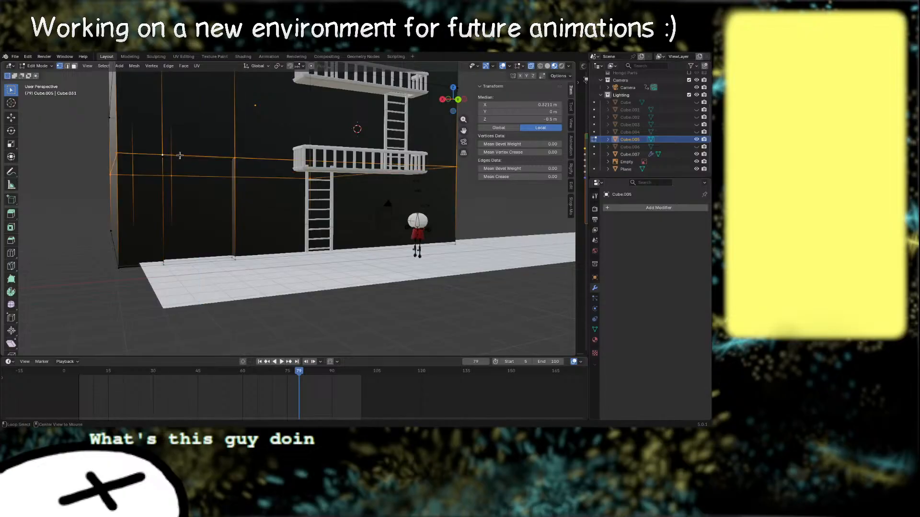
{"action": "left_click", "coordinate": [216, 157], "text": "shift"}
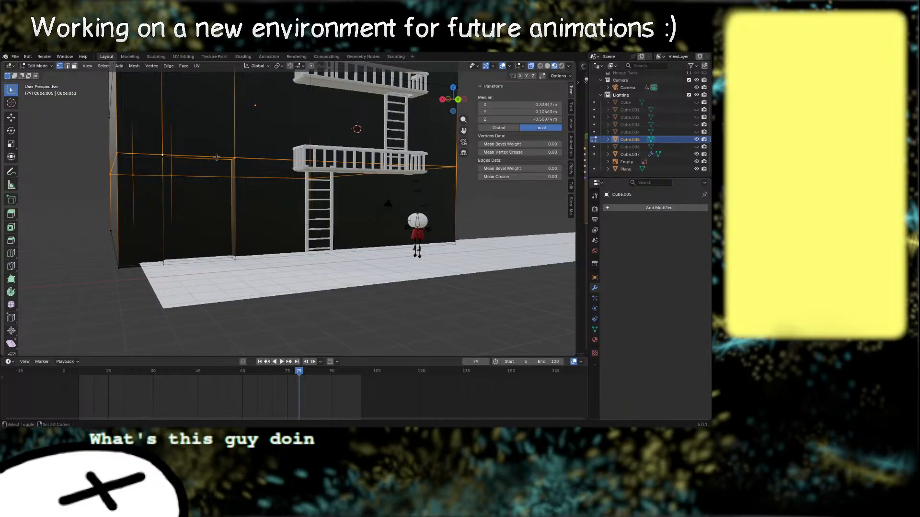
{"action": "left_click", "coordinate": [164, 158], "text": "shift"}
{"action": "key", "text": "g"}
{"action": "key", "text": "z"}
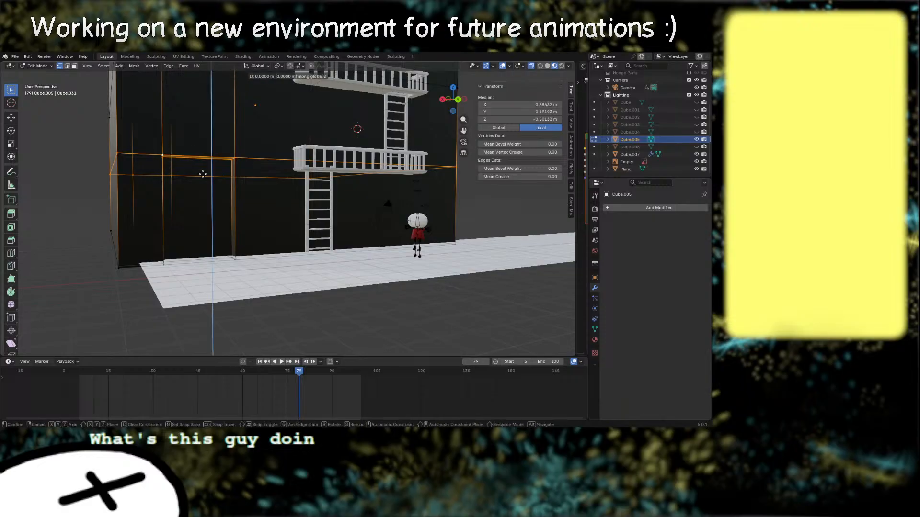
{"action": "left_click", "coordinate": [203, 199]}
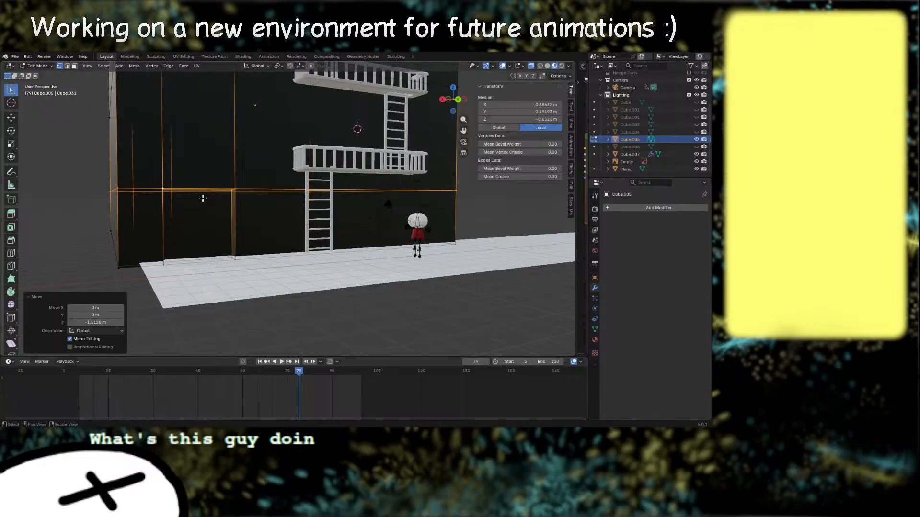
{"action": "scroll", "coordinate": [257, 197], "scroll_direction": "up", "scroll_amount": 6}
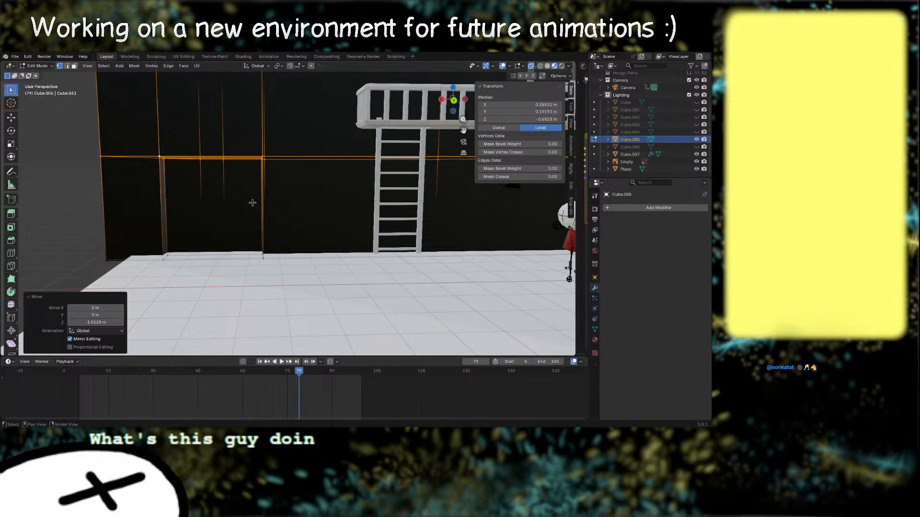
{"action": "middle_click_drag", "start_coordinate": [297, 231], "coordinate": [307, 260]}
{"action": "key", "text": "Tab"}
{"action": "scroll", "coordinate": [324, 246], "scroll_direction": "down", "scroll_amount": 2}
{"action": "key", "text": "Tab"}
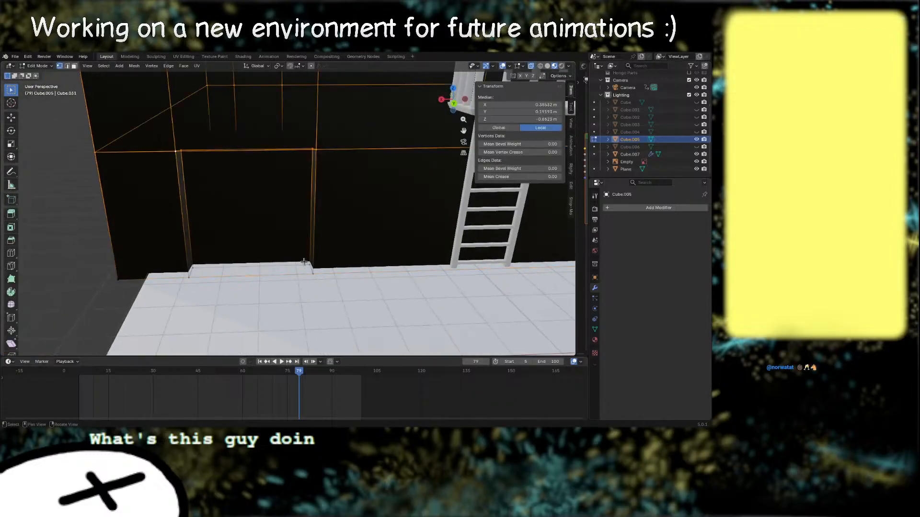
Step: Add one centred vertical loop cut through the middle of the doorway recess in the building, then leave mesh editing
{"action": "key", "text": "ctrl+r"}
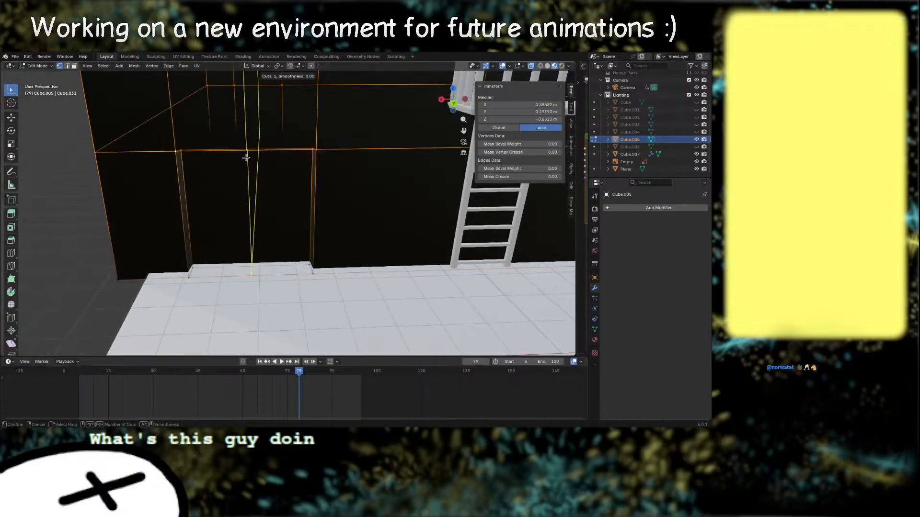
{"action": "left_click", "coordinate": [245, 158]}
{"action": "right_click", "coordinate": [268, 192]}
{"action": "mouse_move", "coordinate": [279, 217]}
{"action": "middle_mouse_down"}
{"action": "mouse_move", "coordinate": [296, 205]}
{"action": "mouse_move", "coordinate": [296, 229]}
{"action": "mouse_move", "coordinate": [281, 233]}
{"action": "middle_mouse_up"}
{"action": "key", "text": "Tab"}
Step: Select the two faces on either side of the centre cut in the doorway recess of the building mesh
{"action": "scroll", "coordinate": [283, 209], "scroll_direction": "down", "scroll_amount": 3}
{"action": "scroll", "coordinate": [397, 198], "scroll_direction": "down", "scroll_amount": 1}
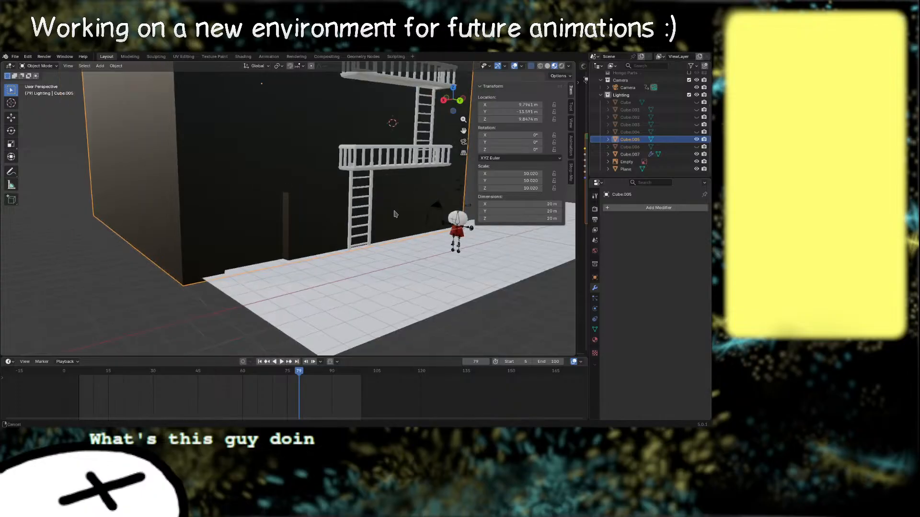
{"action": "middle_click_drag", "start_coordinate": [394, 214], "coordinate": [303, 260]}
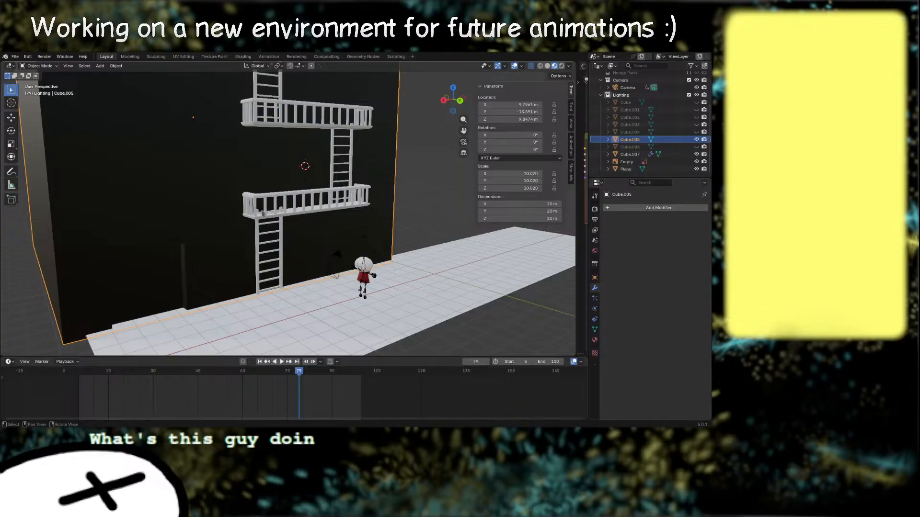
{"action": "mouse_move", "coordinate": [307, 243]}
{"action": "middle_mouse_down", "text": "shift"}
{"action": "mouse_move", "coordinate": [303, 274]}
{"action": "mouse_move", "coordinate": [324, 243]}
{"action": "middle_mouse_up", "text": "shift"}
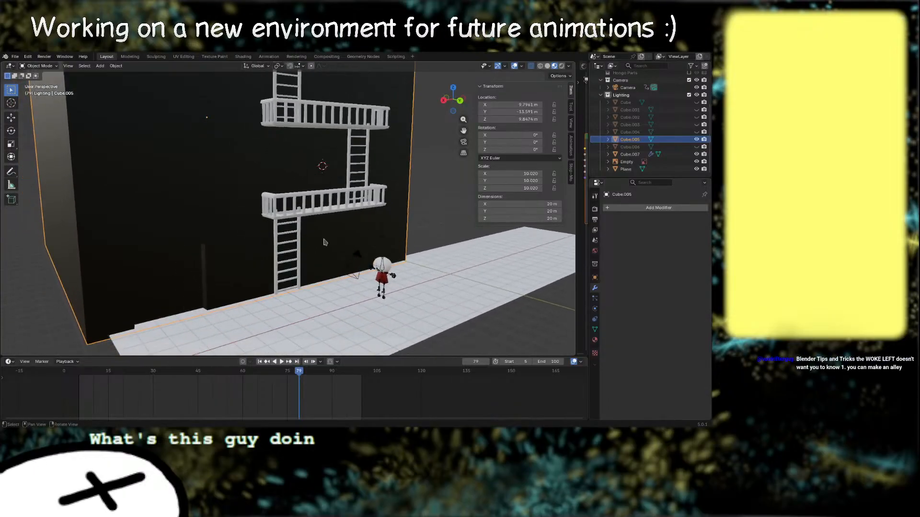
{"action": "scroll", "coordinate": [324, 242], "scroll_direction": "up", "scroll_amount": 2}
{"action": "middle_click_drag", "start_coordinate": [281, 271], "coordinate": [335, 187], "text": "shift"}
{"action": "key", "text": "Tab"}
{"action": "right_click_drag", "start_coordinate": [287, 243], "coordinate": [302, 254]}
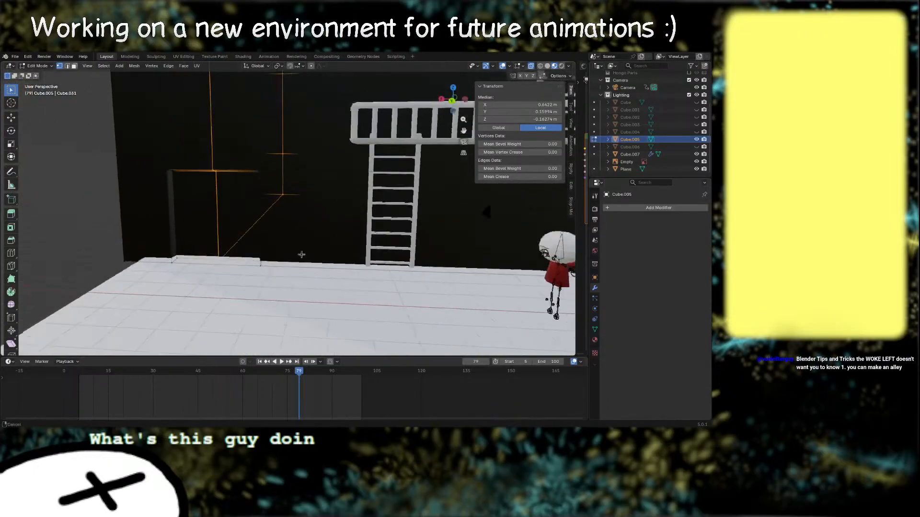
{"action": "scroll", "coordinate": [302, 255], "scroll_direction": "up", "scroll_amount": 3}
{"action": "middle_click_drag", "start_coordinate": [281, 215], "coordinate": [357, 244]}
{"action": "key", "text": "alt+z"}
{"action": "left_click", "coordinate": [249, 227]}
{"action": "left_click", "coordinate": [333, 232], "text": "shift"}
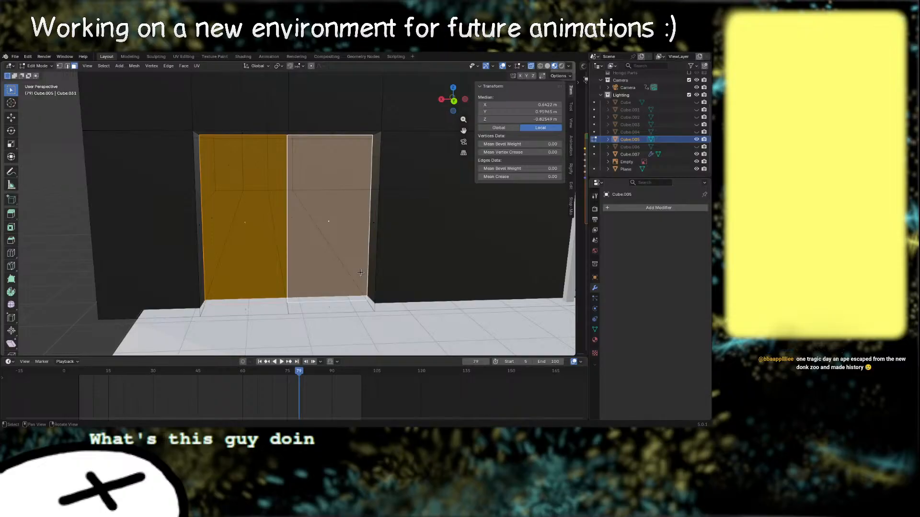
Step: Show the building's material settings, inspect the doorway from outside, and return to editing its mesh
{"action": "middle_click_drag", "start_coordinate": [361, 273], "coordinate": [307, 298]}
{"action": "key", "text": "Tab"}
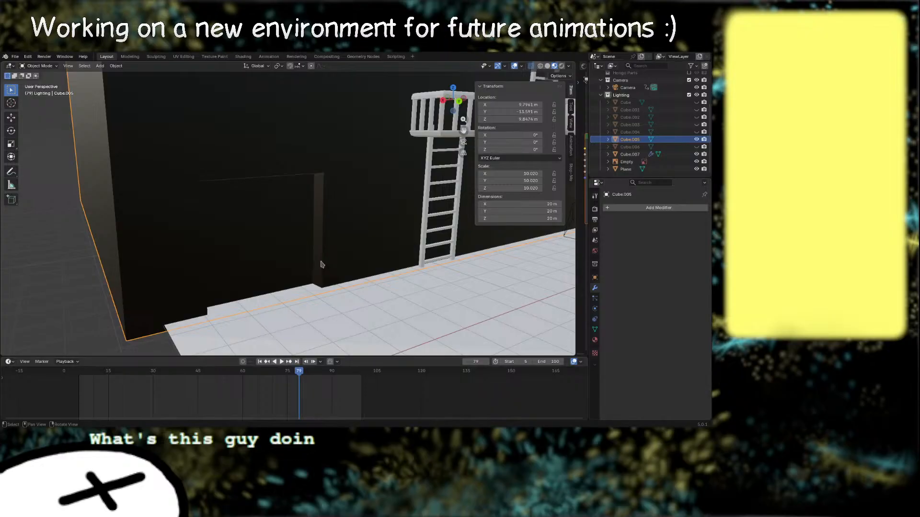
{"action": "middle_click_drag", "start_coordinate": [333, 283], "coordinate": [417, 280], "text": "shift"}
{"action": "left_click", "coordinate": [595, 340]}
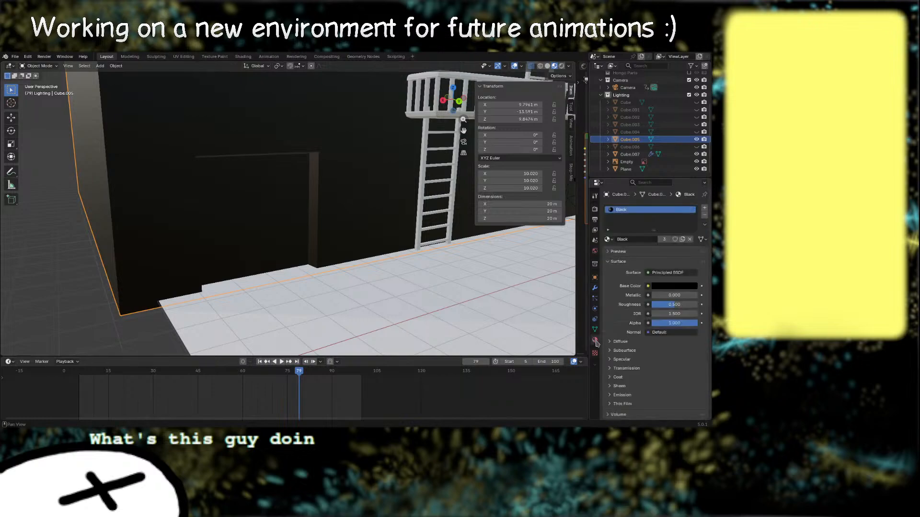
{"action": "scroll", "coordinate": [310, 266], "scroll_direction": "down", "scroll_amount": 3}
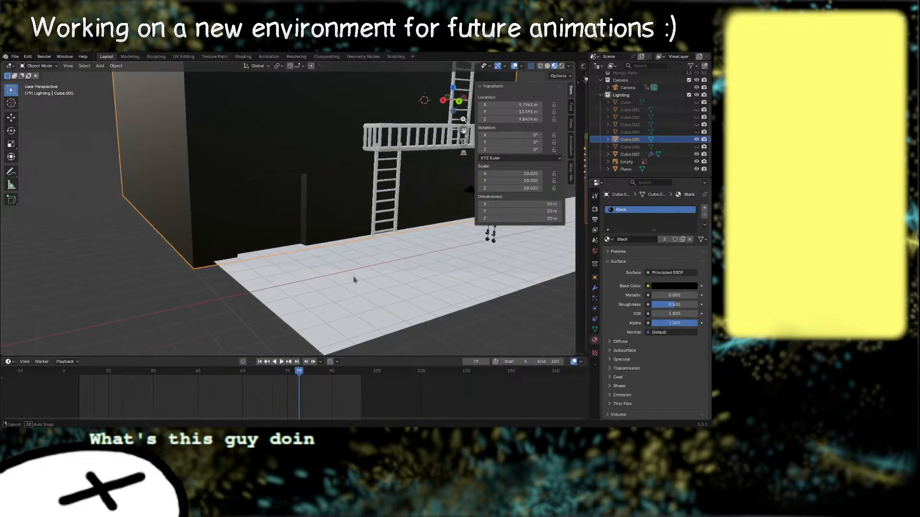
{"action": "right_click_drag", "start_coordinate": [356, 280], "coordinate": [394, 279]}
{"action": "middle_click_drag", "start_coordinate": [394, 279], "coordinate": [329, 319]}
{"action": "scroll", "coordinate": [330, 307], "scroll_direction": "up", "scroll_amount": 2}
{"action": "right_click_drag", "start_coordinate": [332, 296], "coordinate": [288, 275]}
{"action": "middle_click_drag", "start_coordinate": [288, 276], "coordinate": [345, 239]}
{"action": "key", "text": "Tab"}
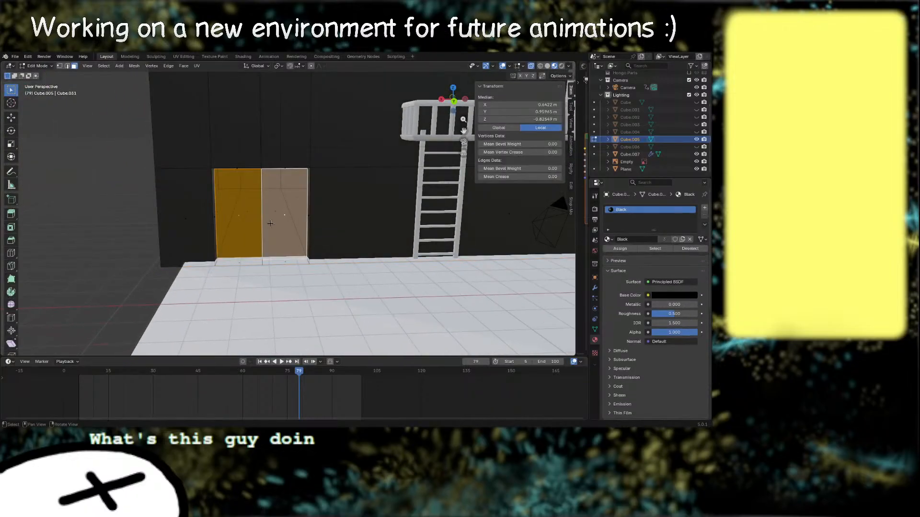
Step: Snap the 3D cursor to the centre of the two selected door faces and return to object mode
{"action": "middle_click_drag", "start_coordinate": [268, 233], "coordinate": [298, 220]}
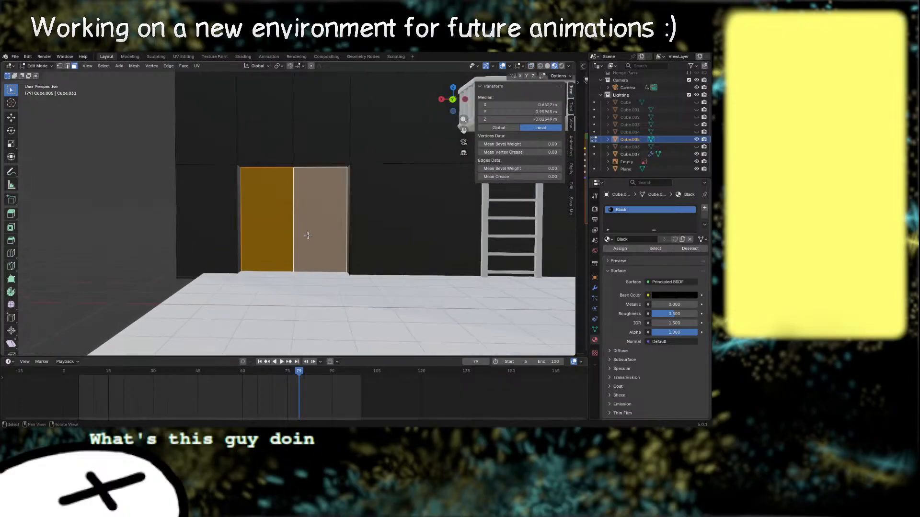
{"action": "key", "text": "Tab"}
{"action": "key", "text": "Tab"}
{"action": "key", "text": "shift+s"}
{"action": "left_click", "coordinate": [306, 269]}
{"action": "scroll", "coordinate": [306, 269], "scroll_direction": "up", "scroll_amount": 2}
{"action": "key", "text": "Tab"}
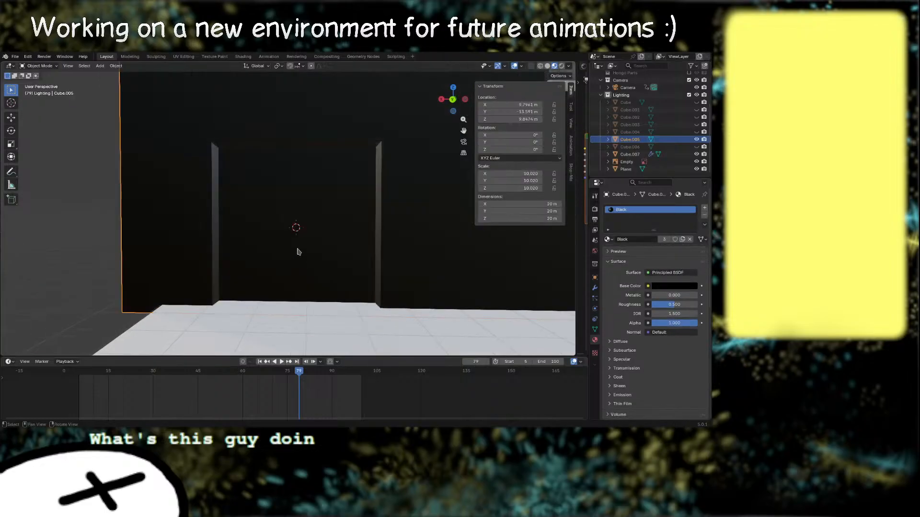
Step: Add a cube at the 3D cursor for the door handle and scale it to about 0.27 × 0.19 × 0.19 m
{"action": "scroll", "coordinate": [299, 249], "scroll_direction": "up", "scroll_amount": 1}
{"action": "key", "text": "shift+a"}
{"action": "type", "text": "cube"}
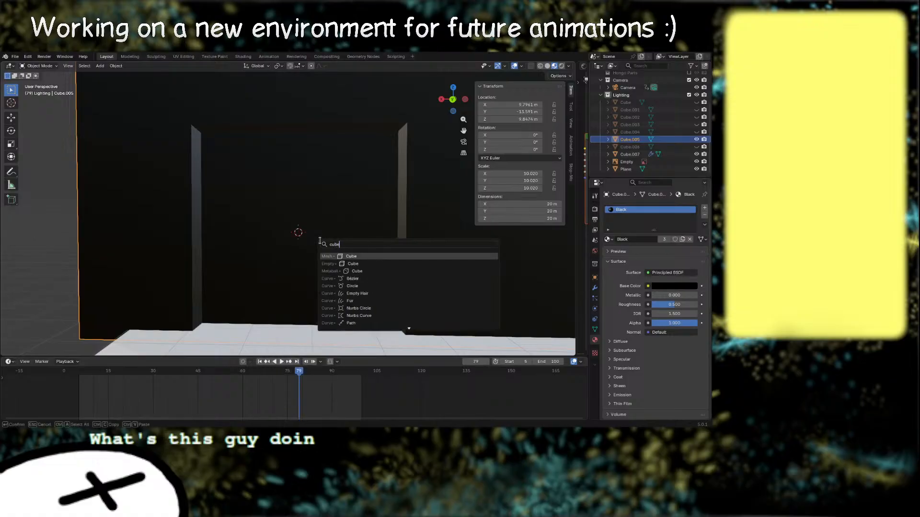
{"action": "key", "text": "Return"}
{"action": "key", "text": "s"}
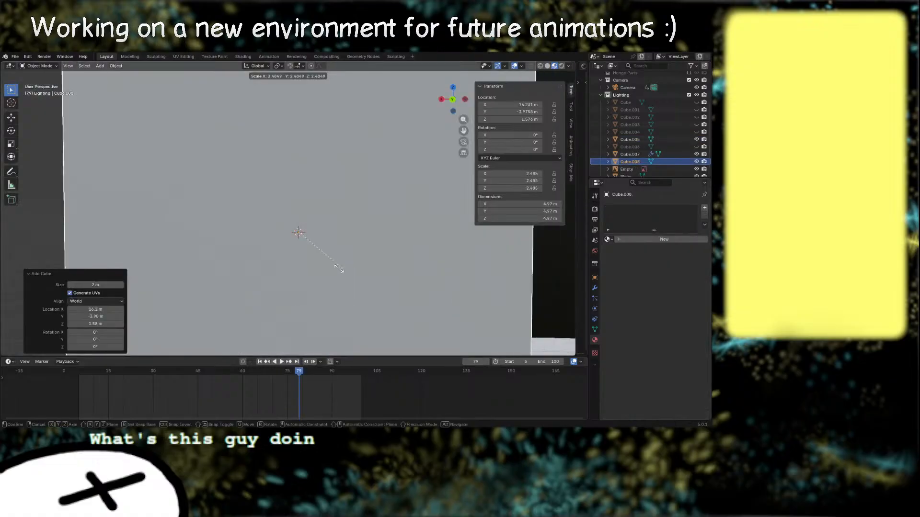
{"action": "left_click", "coordinate": [437, 285]}
{"action": "key", "text": "s"}
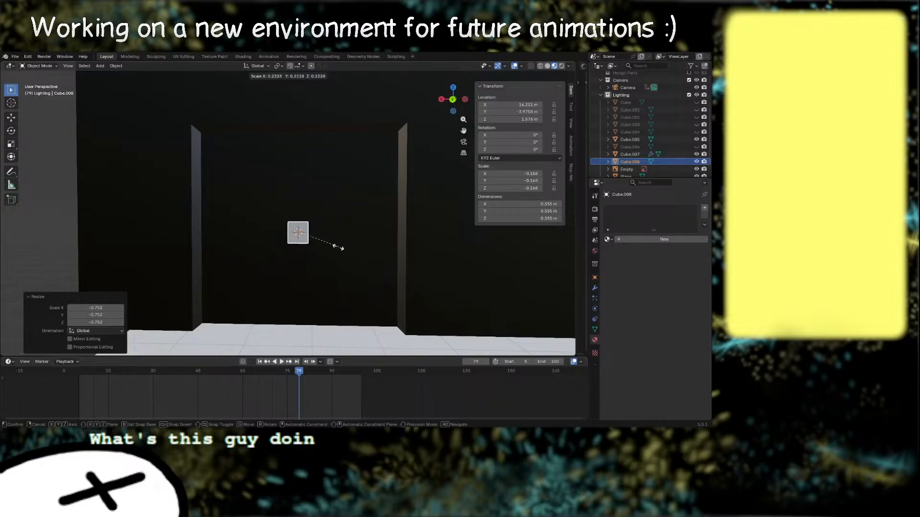
{"action": "key", "text": "x"}
{"action": "left_click", "coordinate": [372, 260]}
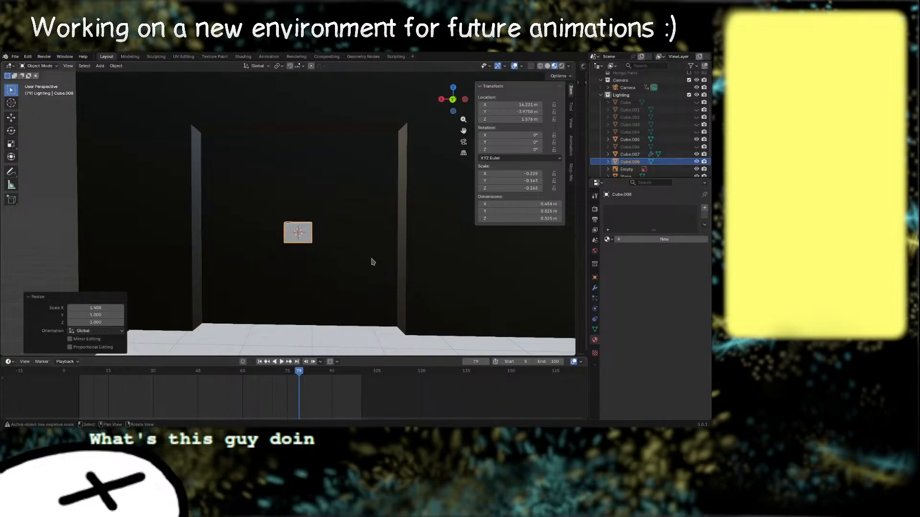
{"action": "key", "text": "s"}
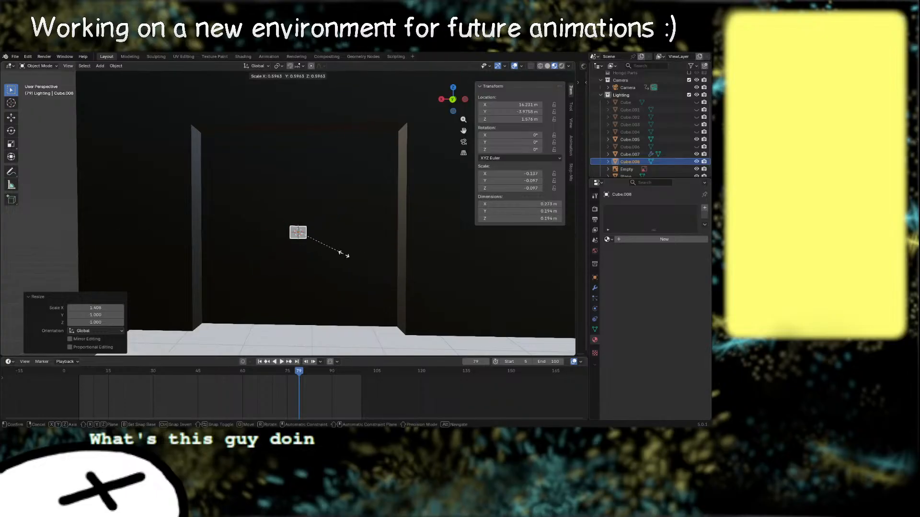
{"action": "left_click", "coordinate": [343, 256]}
Step: Move the handle block about -0.2 m along X, off the door's centre line
{"action": "middle_click_drag", "start_coordinate": [339, 266], "coordinate": [364, 283]}
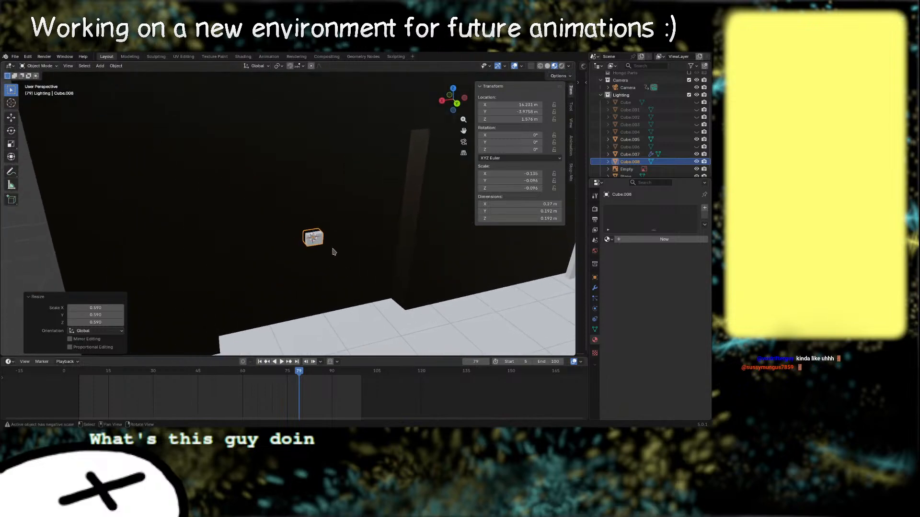
{"action": "scroll", "coordinate": [328, 255], "scroll_direction": "up", "scroll_amount": 3}
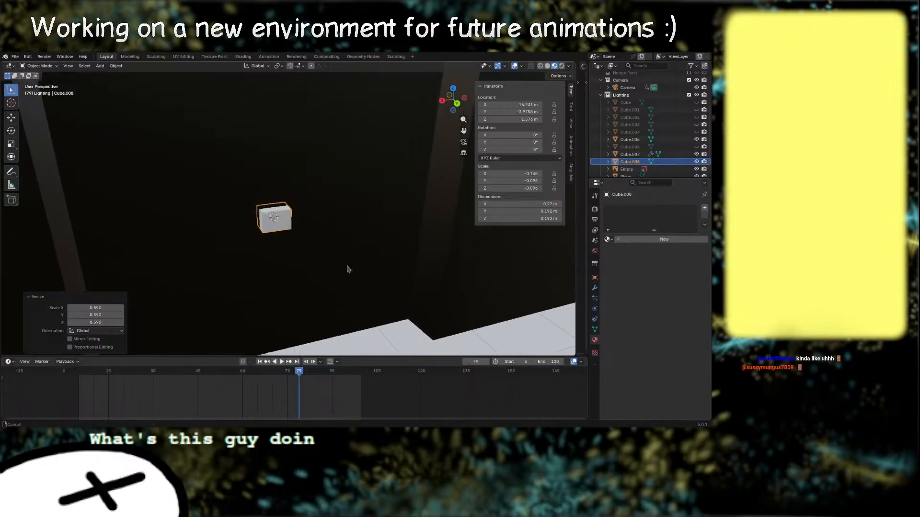
{"action": "middle_click_drag", "start_coordinate": [280, 213], "coordinate": [299, 269], "text": "shift"}
{"action": "key", "text": "g"}
{"action": "key", "text": "x"}
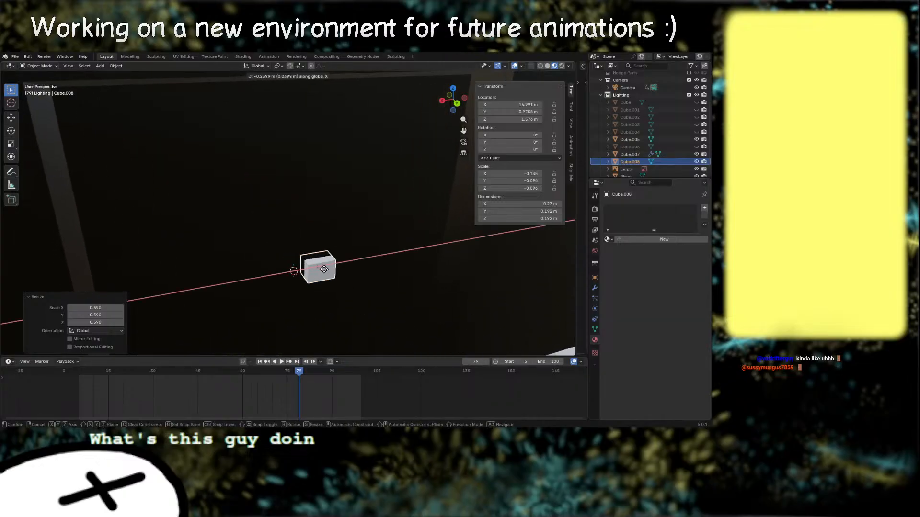
{"action": "left_click", "coordinate": [320, 288]}
Step: Flatten the handle block to about 0.10 m along Y and 0.09 m along Z
{"action": "key", "text": "s"}
{"action": "key", "text": "x"}
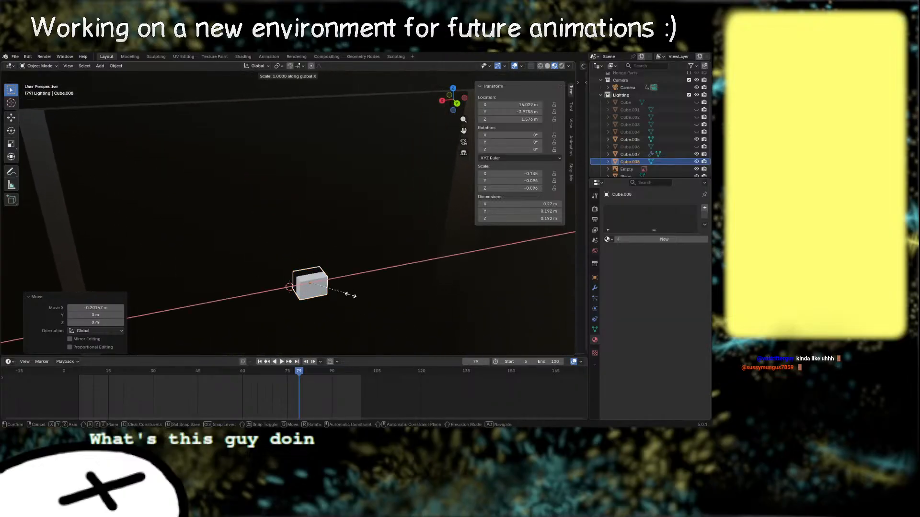
{"action": "key", "text": "y"}
{"action": "left_click", "coordinate": [329, 291]}
{"action": "key", "text": "s"}
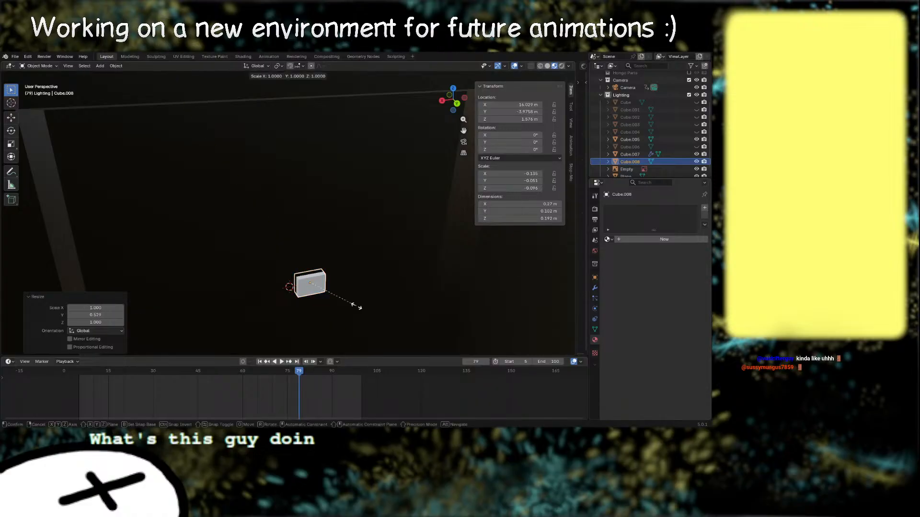
{"action": "key", "text": "z"}
{"action": "left_click", "coordinate": [330, 293]}
Step: Set the handle's origin to the 3D cursor and add a Mirror modifier for the second handle
{"action": "middle_click_drag", "start_coordinate": [329, 294], "coordinate": [342, 281]}
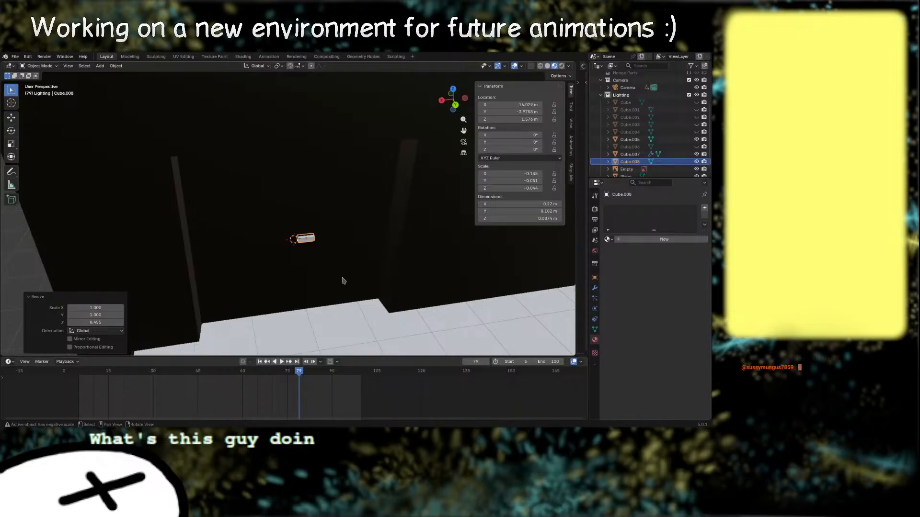
{"action": "right_click", "coordinate": [312, 255]}
{"action": "mouse_move", "coordinate": [293, 241]}
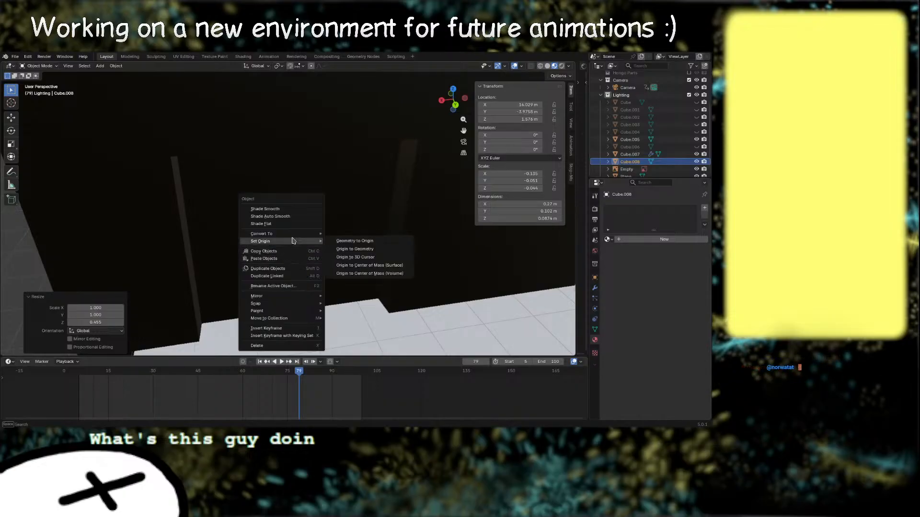
{"action": "left_click", "coordinate": [383, 258]}
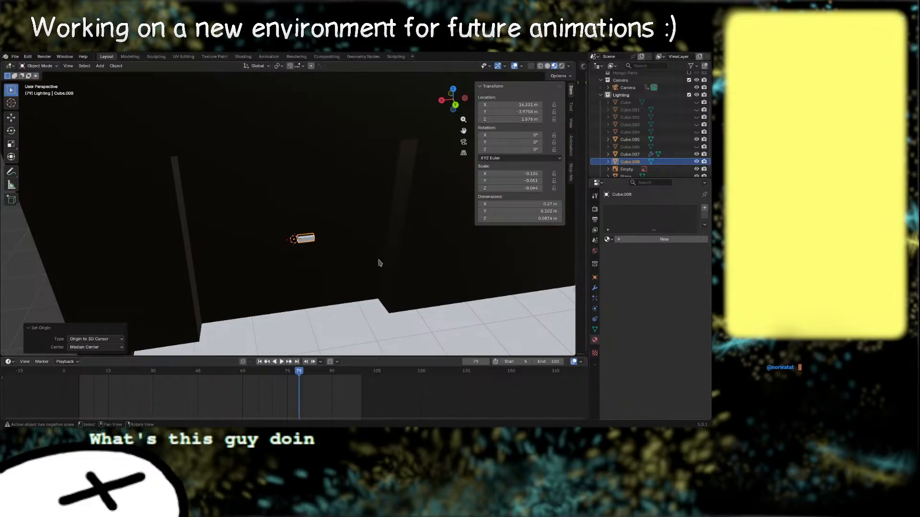
{"action": "key", "text": "F3"}
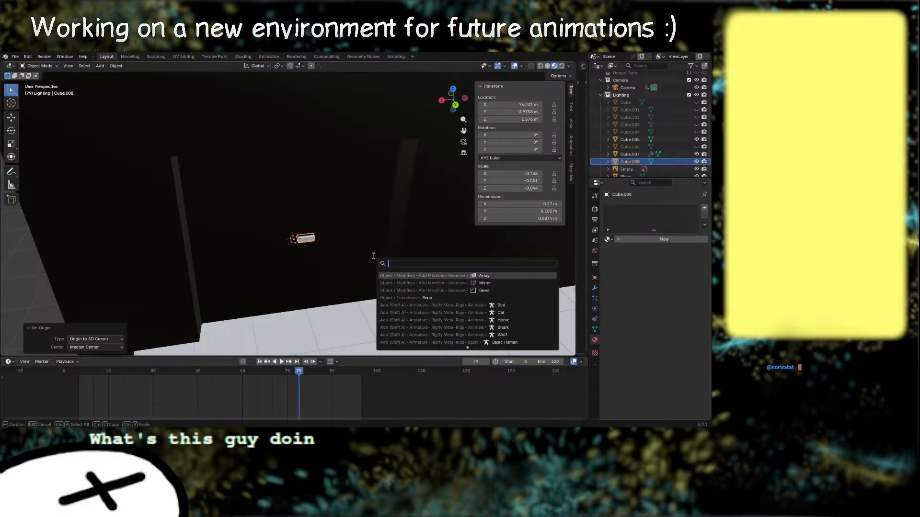
{"action": "type", "text": "mir"}
{"action": "key", "text": "Return"}
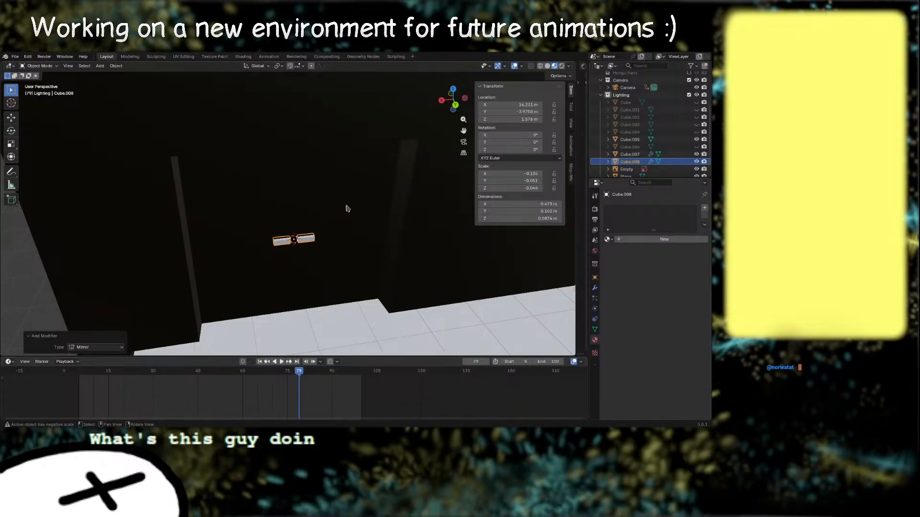
Step: Select the building and open its mesh for editing with both door faces selected
{"action": "mouse_move", "coordinate": [346, 206]}
{"action": "right_mouse_down"}
{"action": "mouse_move", "coordinate": [321, 198]}
{"action": "mouse_move", "coordinate": [349, 215]}
{"action": "right_mouse_up"}
{"action": "left_click", "coordinate": [321, 201]}
{"action": "key", "text": "Tab"}
{"action": "scroll", "coordinate": [338, 225], "scroll_direction": "up", "scroll_amount": 1}
{"action": "key", "text": "i"}
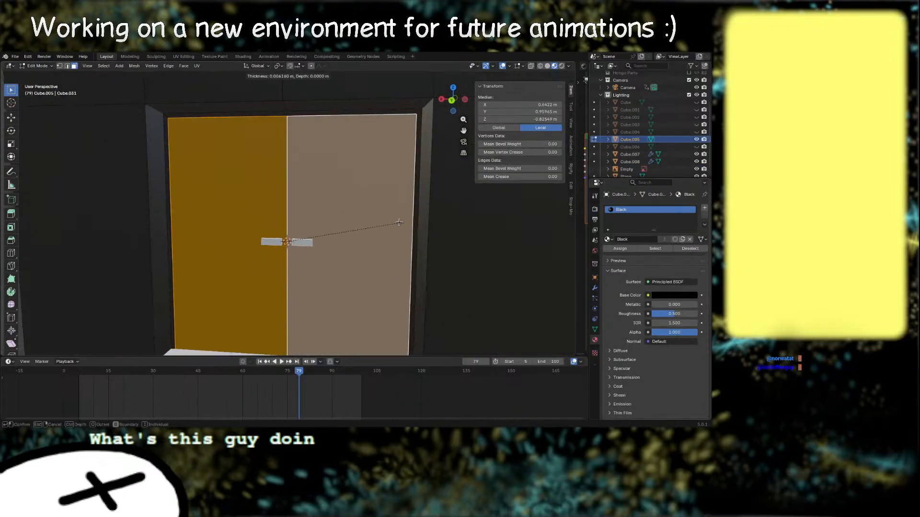
{"action": "key", "text": "Escape"}
{"action": "key", "text": "Tab"}
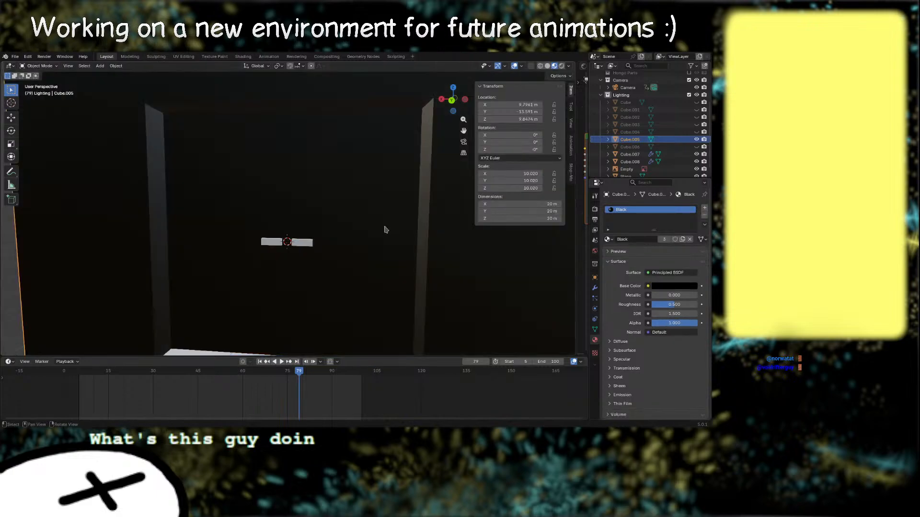
{"action": "key", "text": "Tab"}
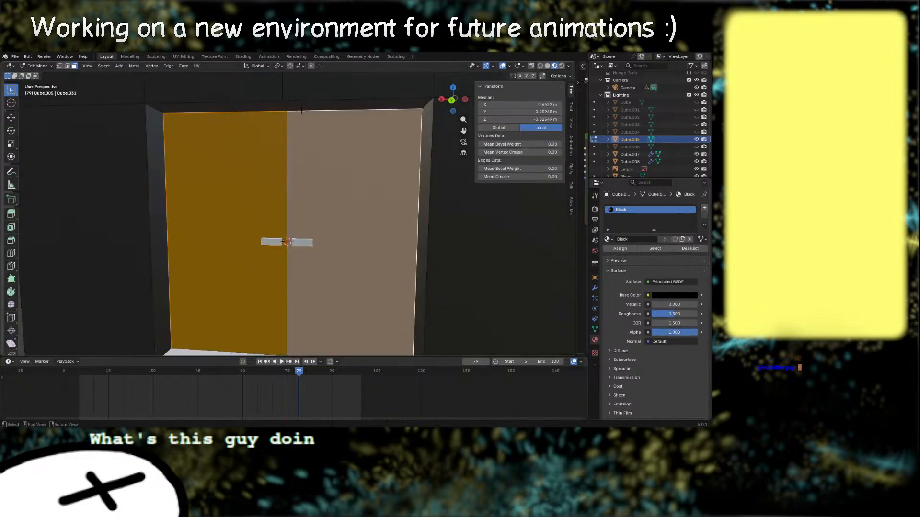
Step: Extrude the two door faces along their normals with an offset of about 0.029 m
{"action": "left_click", "coordinate": [183, 67]}
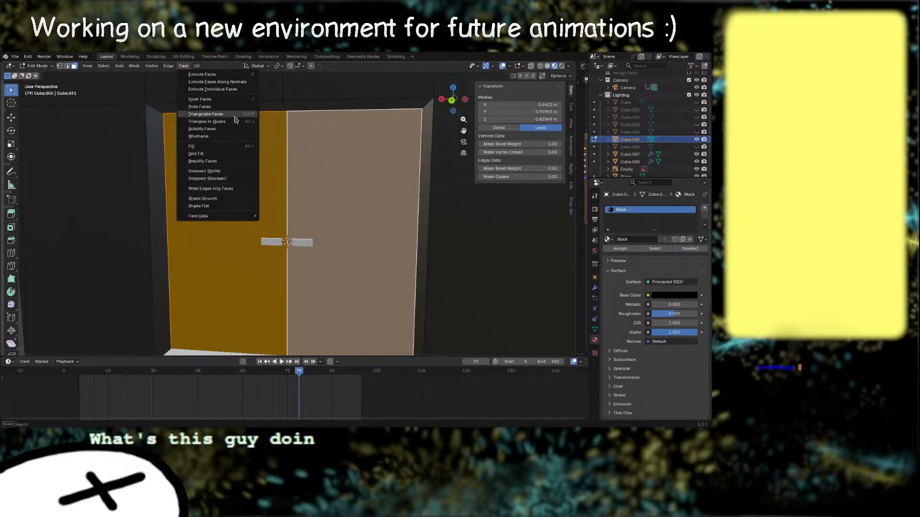
{"action": "left_click", "coordinate": [229, 82]}
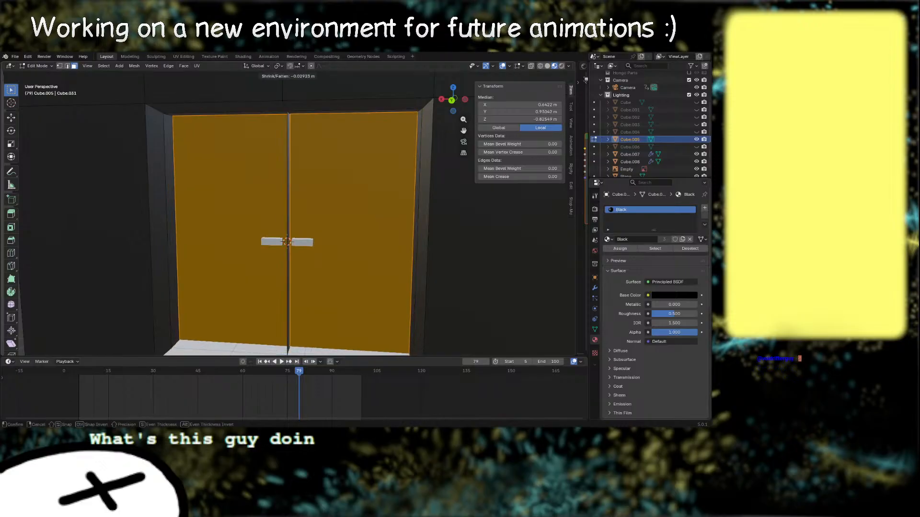
{"action": "key", "text": "minus"}
{"action": "left_click", "coordinate": [286, 242]}
Step: Move the extruded door faces about -0.25 m along Y
{"action": "scroll", "coordinate": [286, 241], "scroll_direction": "down", "scroll_amount": 5}
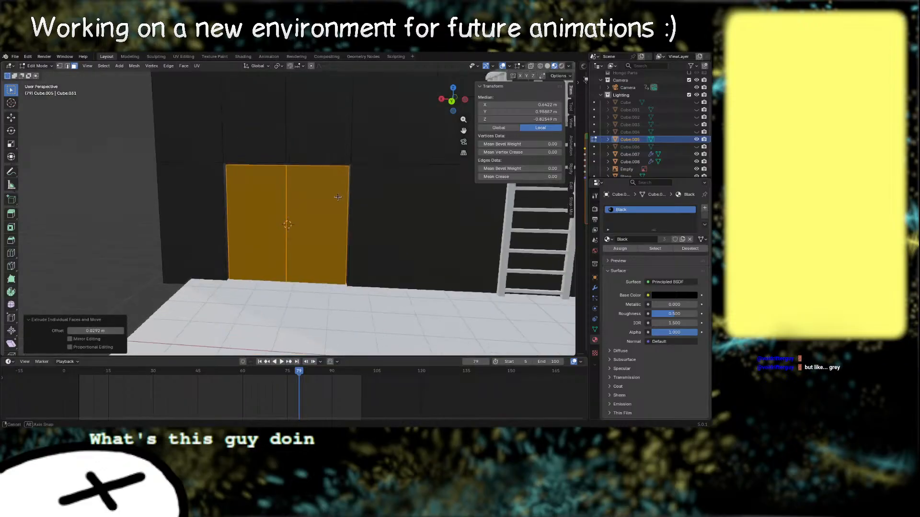
{"action": "middle_click_drag", "start_coordinate": [286, 242], "coordinate": [317, 224]}
{"action": "key", "text": "g"}
{"action": "key", "text": "y"}
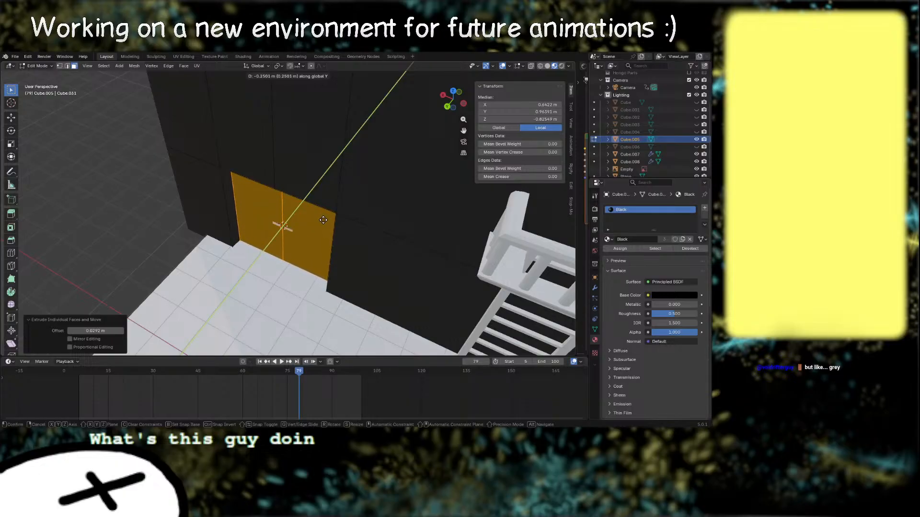
{"action": "left_click", "coordinate": [306, 246]}
{"action": "scroll", "coordinate": [301, 274], "scroll_direction": "up", "scroll_amount": 4}
{"action": "right_click_drag", "start_coordinate": [304, 275], "coordinate": [322, 272]}
{"action": "middle_click_drag", "start_coordinate": [323, 271], "coordinate": [331, 245]}
{"action": "right_click_drag", "start_coordinate": [331, 244], "coordinate": [334, 234]}
{"action": "middle_click_drag", "start_coordinate": [334, 233], "coordinate": [376, 262]}
{"action": "mouse_move", "coordinate": [444, 258]}
{"action": "middle_mouse_down", "text": "shift"}
{"action": "mouse_move", "coordinate": [442, 278]}
{"action": "mouse_move", "coordinate": [452, 265]}
{"action": "middle_mouse_up", "text": "shift"}
{"action": "key", "text": "s"}
{"action": "right_click", "coordinate": [448, 264]}
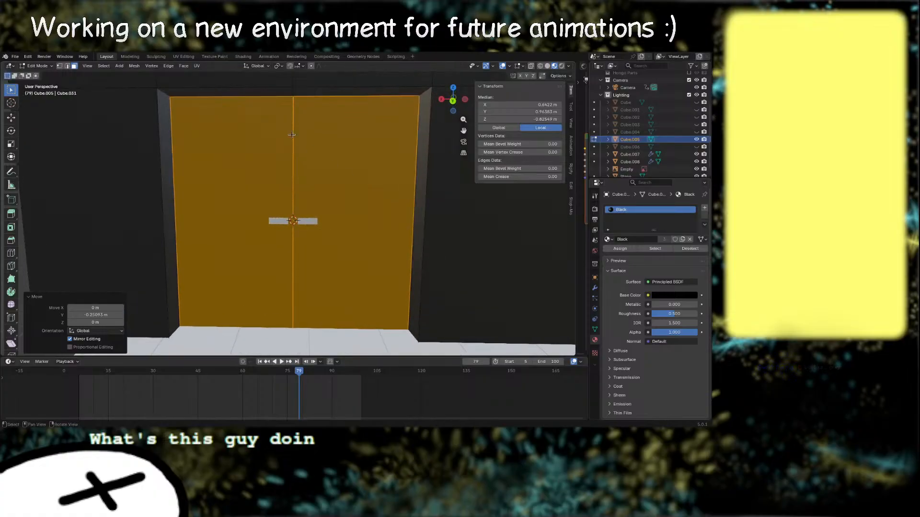
Step: Scale the right door face down to about 0.97 and shrink the left door face to match
{"action": "left_click", "coordinate": [184, 66]}
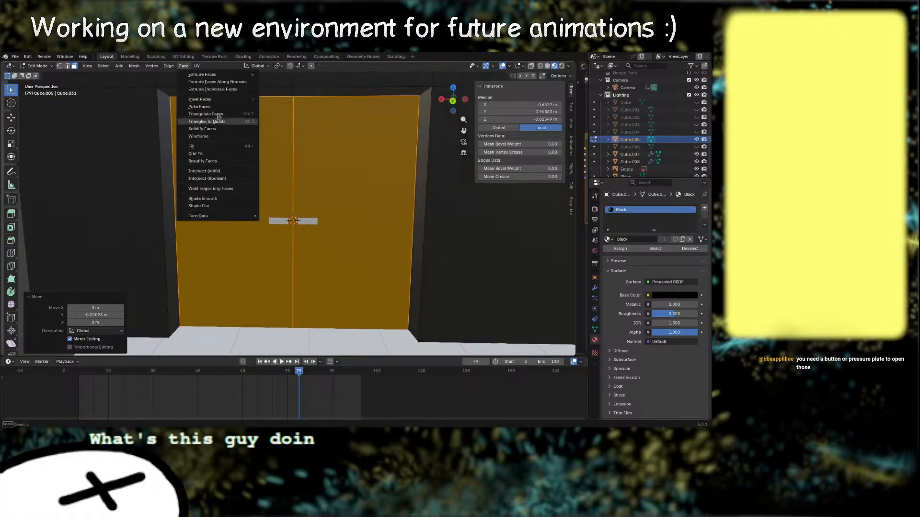
{"action": "left_click", "coordinate": [338, 182]}
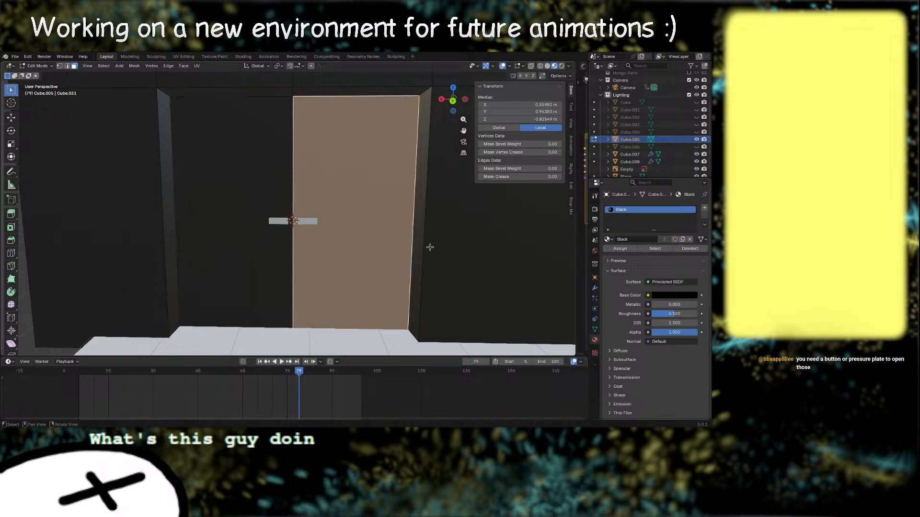
{"action": "key", "text": "s"}
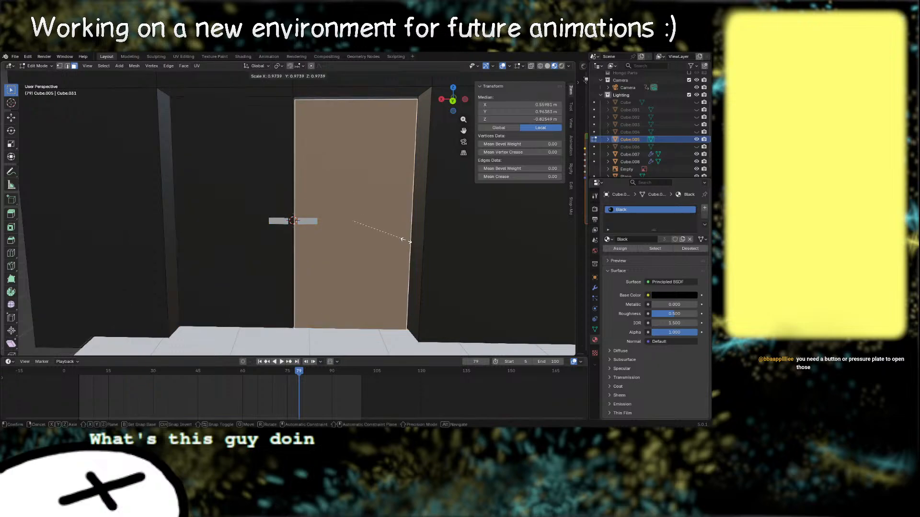
{"action": "left_click", "coordinate": [406, 240]}
{"action": "left_click", "coordinate": [263, 192]}
{"action": "key", "text": "s"}
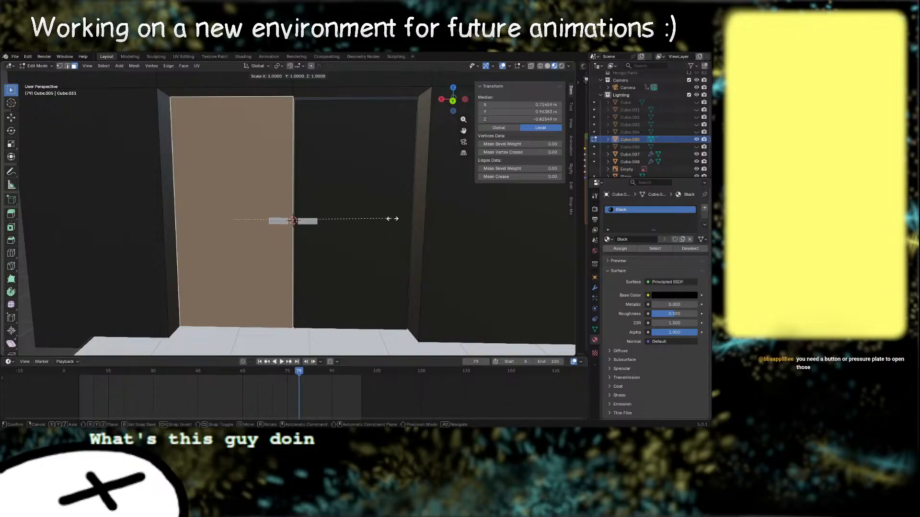
{"action": "right_click", "coordinate": [339, 212]}
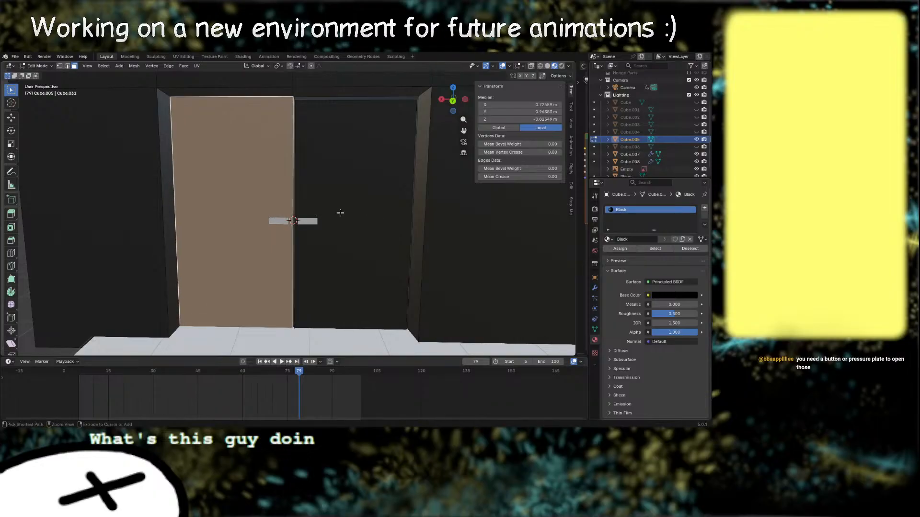
Step: Select both door panels in back orthographic view and add a second material slot to the building
{"action": "middle_click_drag", "start_coordinate": [341, 212], "coordinate": [345, 225]}
{"action": "key", "text": "Tab"}
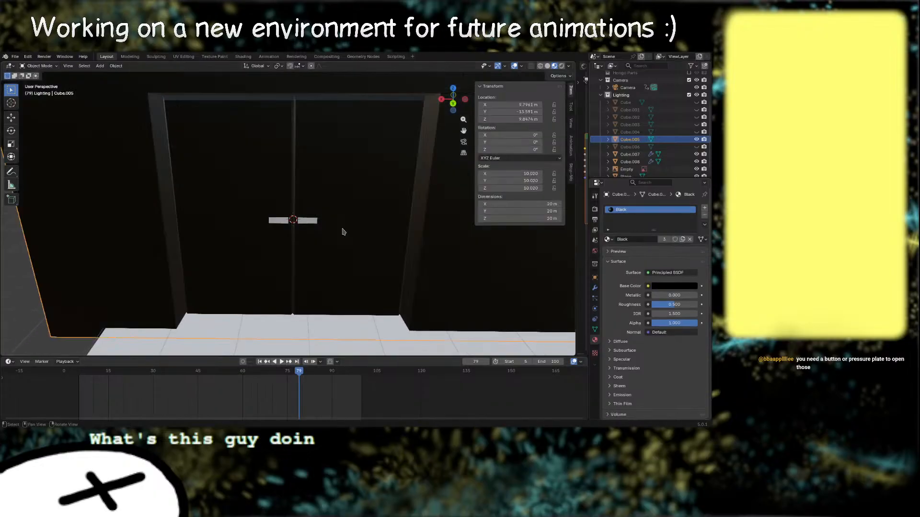
{"action": "scroll", "coordinate": [343, 232], "scroll_direction": "down", "scroll_amount": 2}
{"action": "mouse_move", "coordinate": [343, 232]}
{"action": "right_mouse_down"}
{"action": "mouse_move", "coordinate": [351, 245]}
{"action": "mouse_move", "coordinate": [361, 225]}
{"action": "mouse_move", "coordinate": [337, 216]}
{"action": "right_mouse_up"}
{"action": "key", "text": "Tab"}
{"action": "left_click", "coordinate": [453, 100]}
{"action": "middle_click_drag", "start_coordinate": [326, 237], "coordinate": [320, 258]}
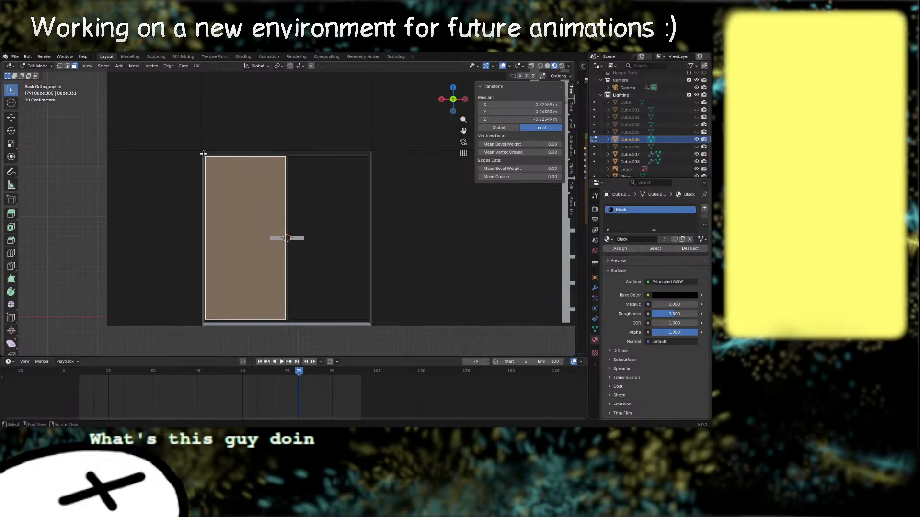
{"action": "left_click_drag", "start_coordinate": [204, 155], "coordinate": [368, 322]}
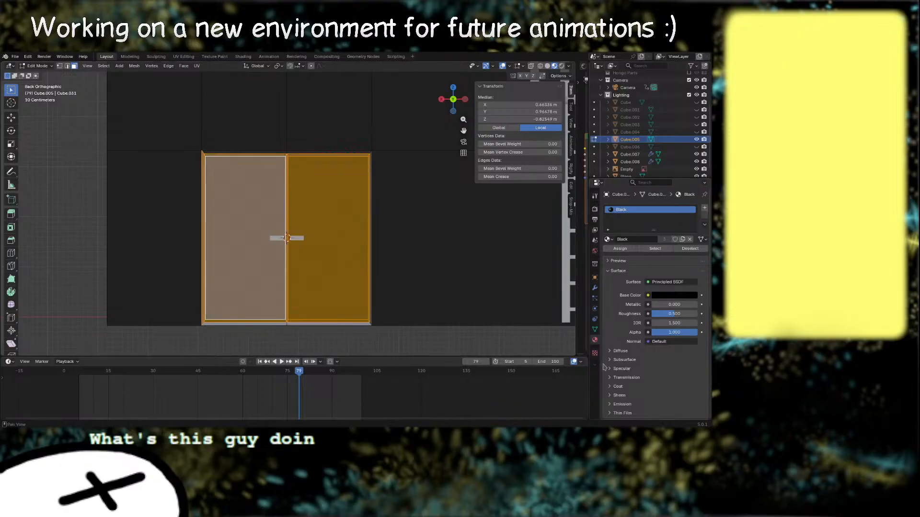
{"action": "left_click", "coordinate": [704, 210]}
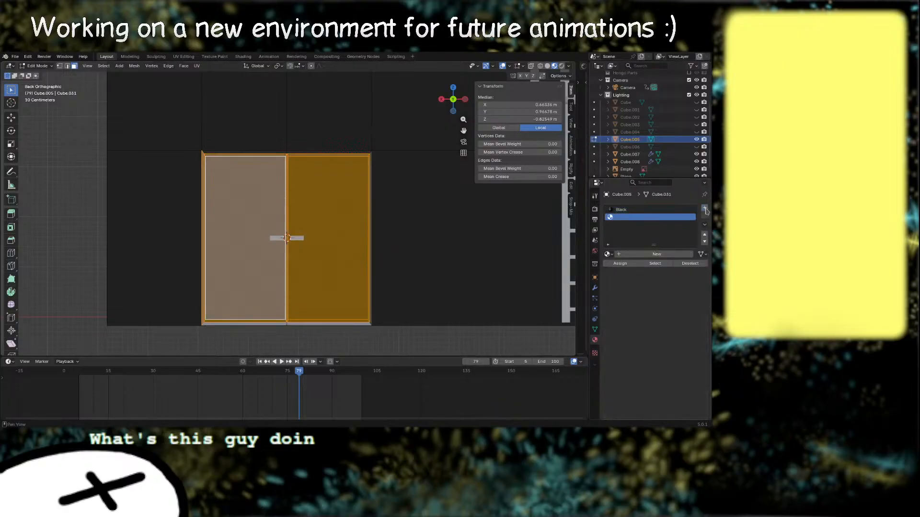
Step: Browse the existing materials for one suitable for the doors
{"action": "left_click", "coordinate": [608, 254]}
{"action": "left_click", "coordinate": [610, 253]}
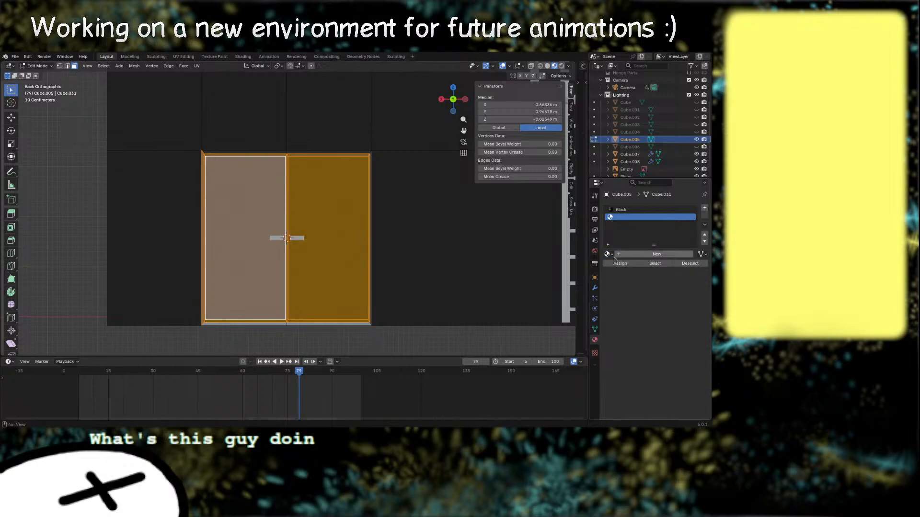
{"action": "left_click", "coordinate": [609, 254]}
{"action": "scroll", "coordinate": [632, 311], "scroll_direction": "down", "scroll_amount": 7}
{"action": "scroll", "coordinate": [632, 311], "scroll_direction": "down", "scroll_amount": 15}
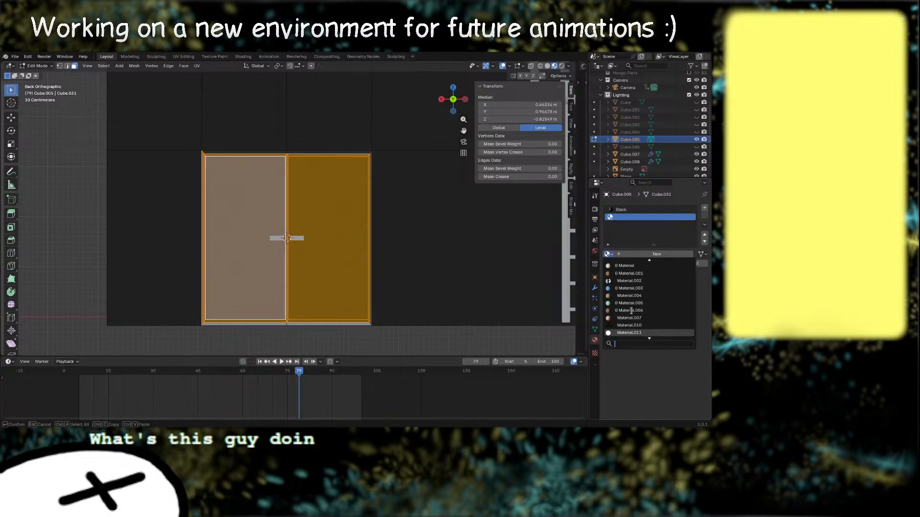
{"action": "scroll", "coordinate": [632, 311], "scroll_direction": "up", "scroll_amount": 12}
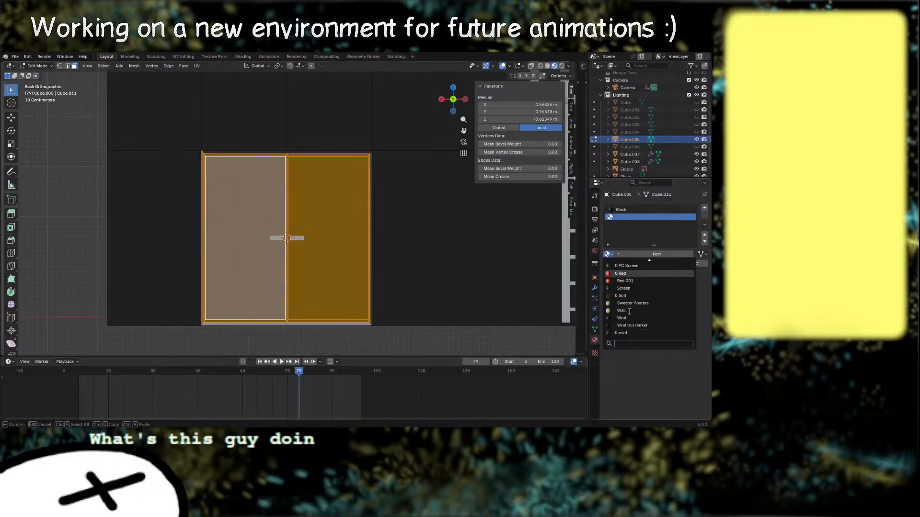
{"action": "scroll", "coordinate": [629, 310], "scroll_direction": "up", "scroll_amount": 13}
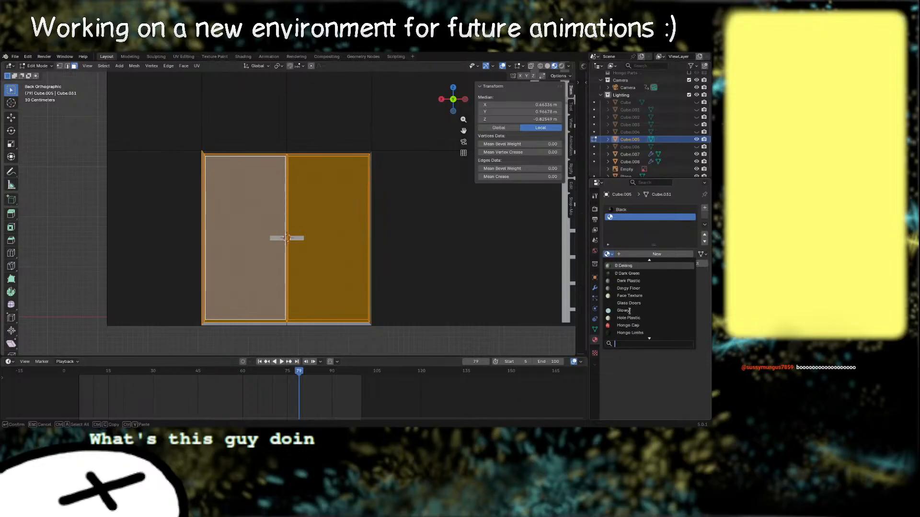
{"action": "left_click", "coordinate": [642, 382]}
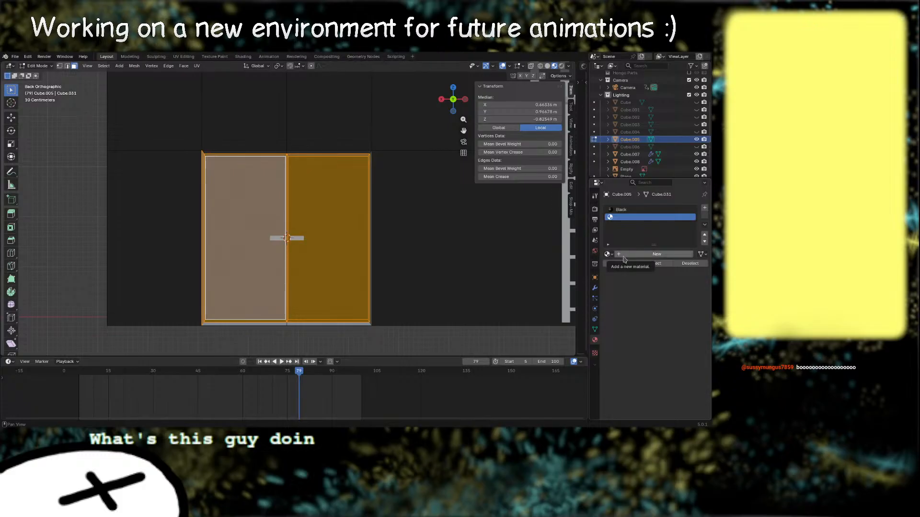
Step: Create a new material named Metal Door in the empty slot and set its Metallic value to 0.63
{"action": "left_click", "coordinate": [625, 256]}
{"action": "double_click", "coordinate": [651, 253]}
{"action": "type", "text": "M"}
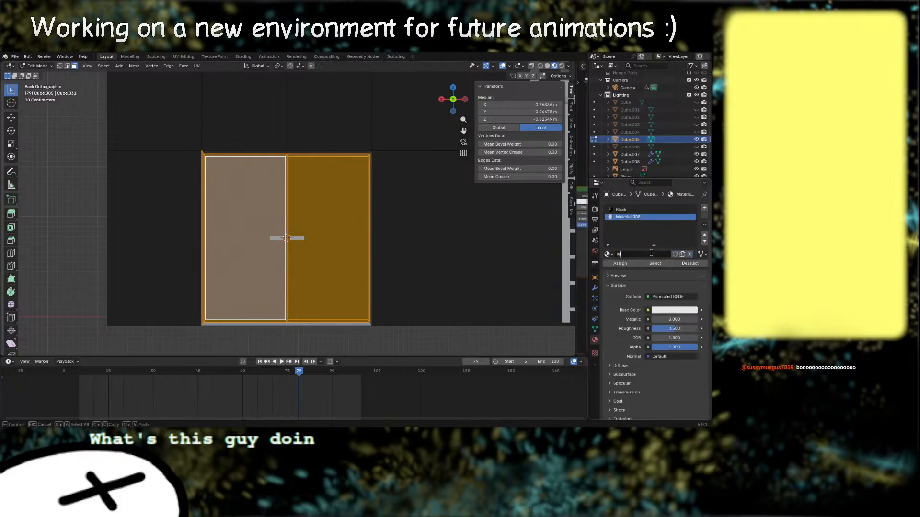
{"action": "type", "text": "etal Door"}
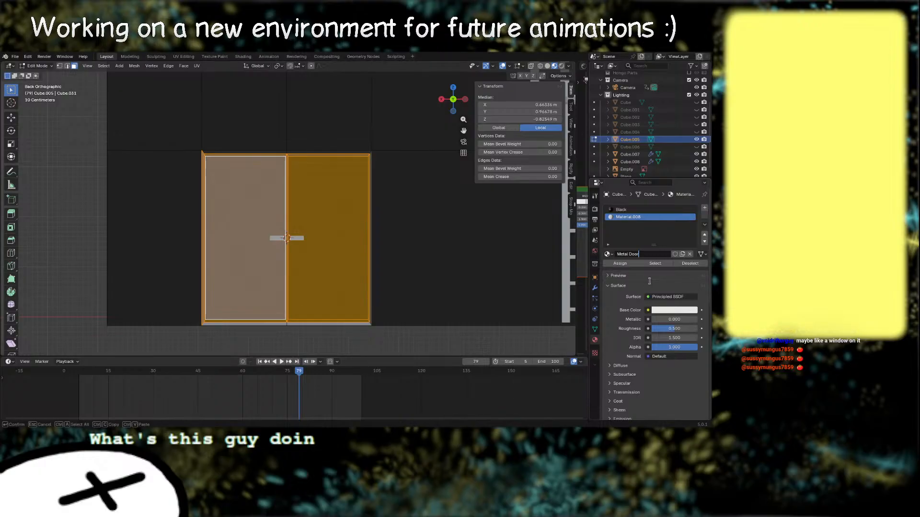
{"action": "left_click", "coordinate": [664, 319]}
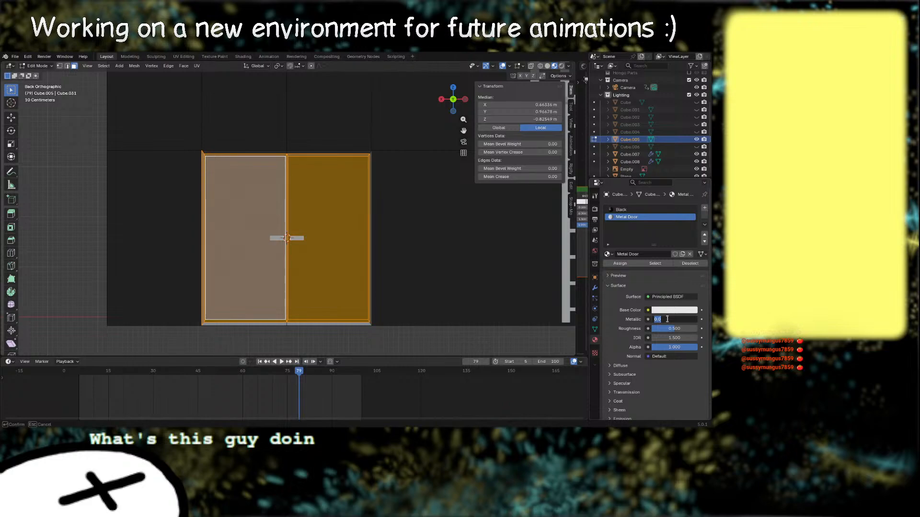
{"action": "type", "text": ".63"}
{"action": "key", "text": "Return"}
Step: Select the left door's front face together with its narrow top and side faces
{"action": "middle_click_drag", "start_coordinate": [462, 252], "coordinate": [397, 207]}
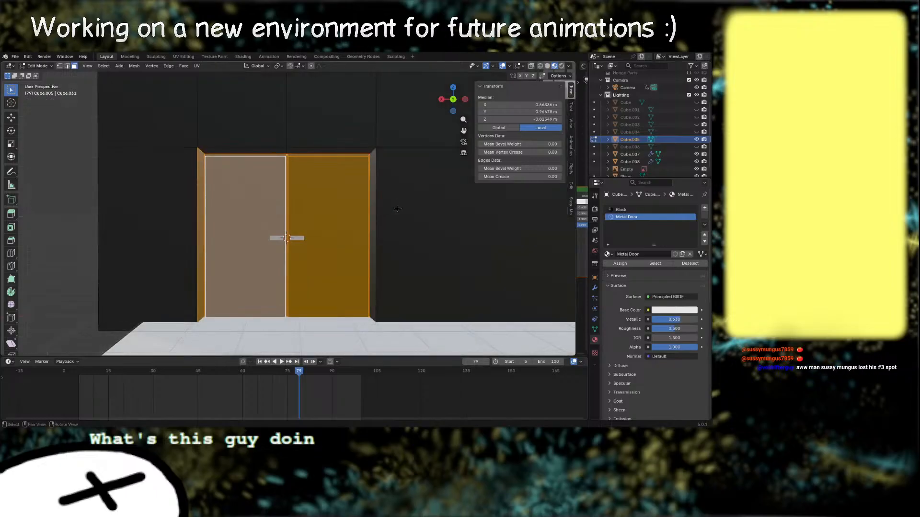
{"action": "left_click", "coordinate": [431, 180]}
{"action": "middle_click_drag", "start_coordinate": [431, 180], "coordinate": [223, 153]}
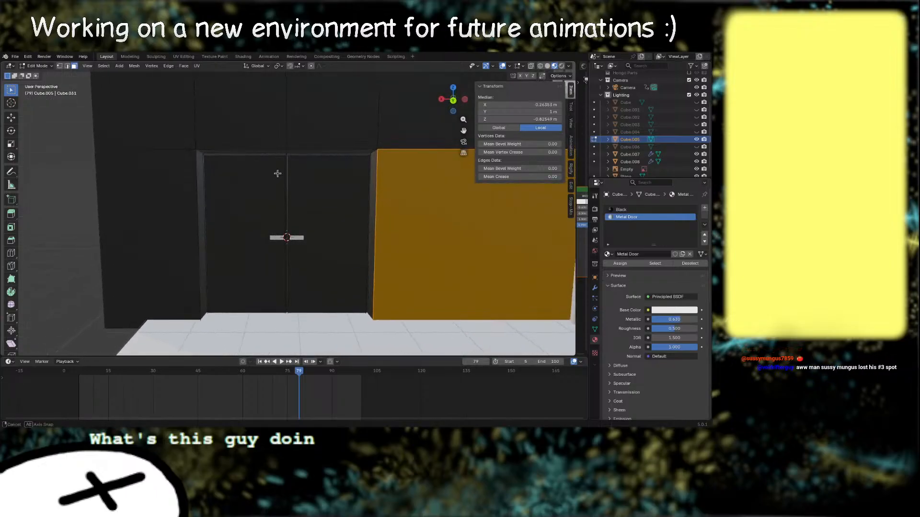
{"action": "left_click", "coordinate": [208, 156], "text": "shift"}
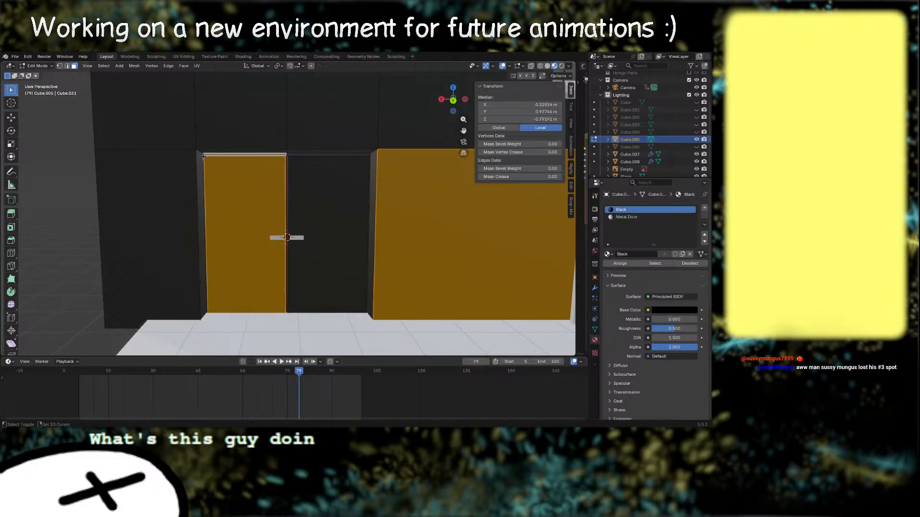
{"action": "middle_click_drag", "start_coordinate": [212, 155], "coordinate": [204, 157]}
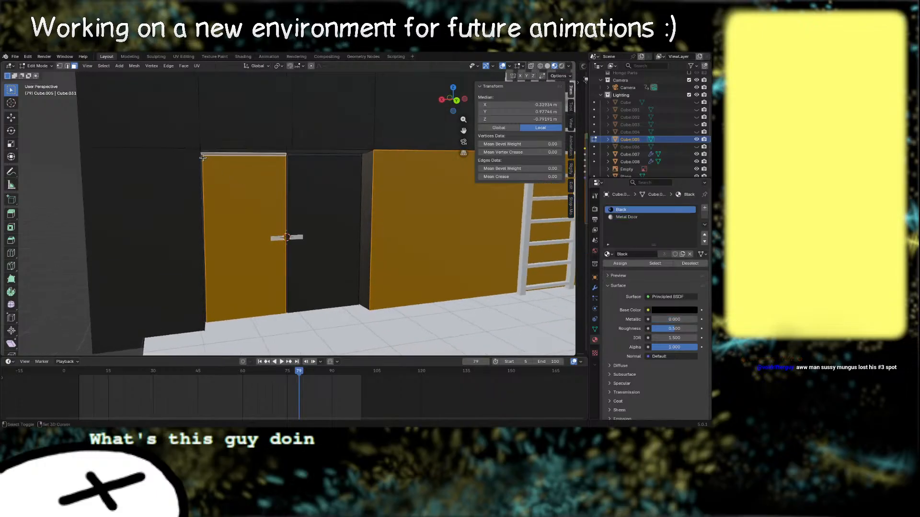
{"action": "left_click", "coordinate": [213, 168], "text": "shift"}
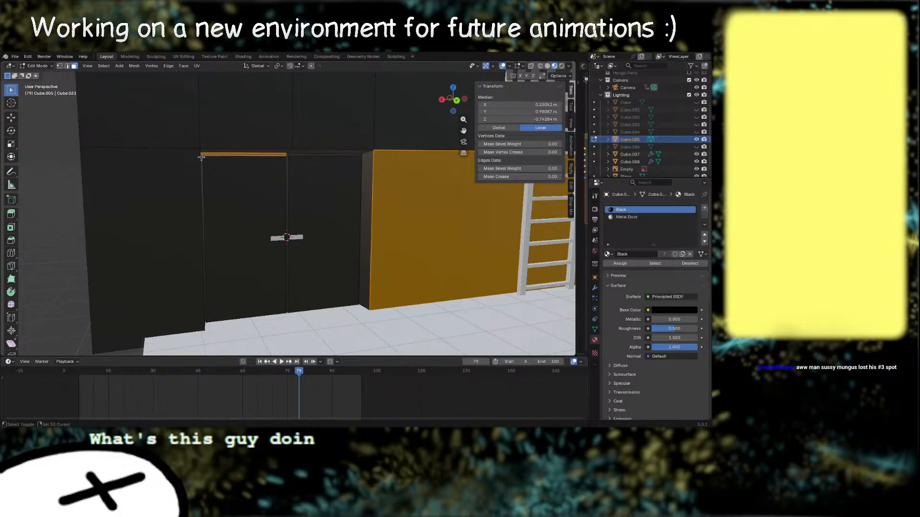
{"action": "left_click", "coordinate": [201, 157], "text": "shift"}
{"action": "left_click", "coordinate": [207, 161], "text": "shift"}
{"action": "middle_click_drag", "start_coordinate": [207, 161], "coordinate": [286, 164]}
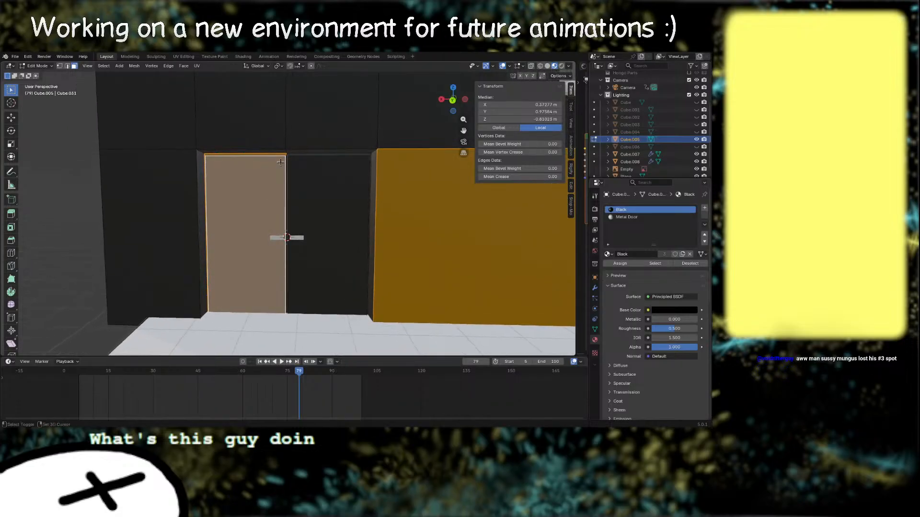
Step: Add the right door's front, top and side faces to the selection and leave the neighbouring wall face out
{"action": "left_click", "coordinate": [314, 182], "text": "shift"}
{"action": "left_click", "coordinate": [309, 155], "text": "shift"}
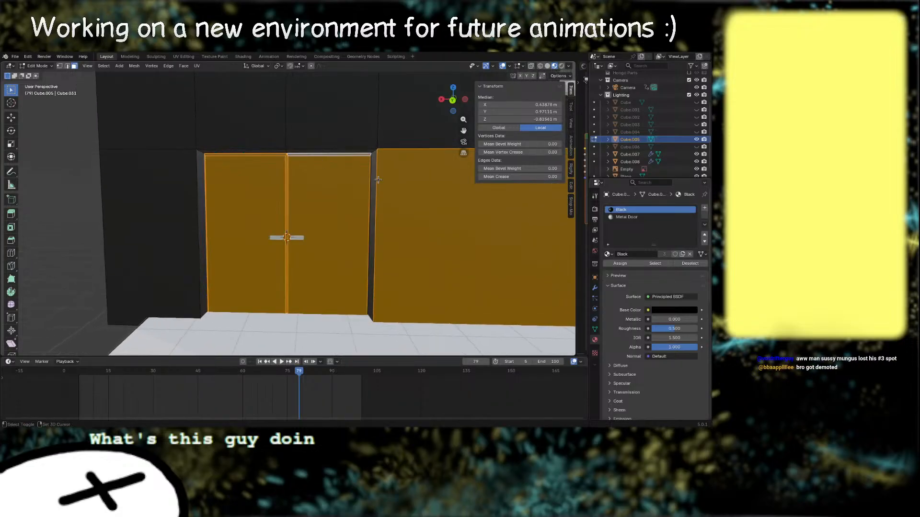
{"action": "right_click_drag", "start_coordinate": [376, 179], "coordinate": [356, 190]}
{"action": "scroll", "coordinate": [380, 166], "scroll_direction": "up", "scroll_amount": 3}
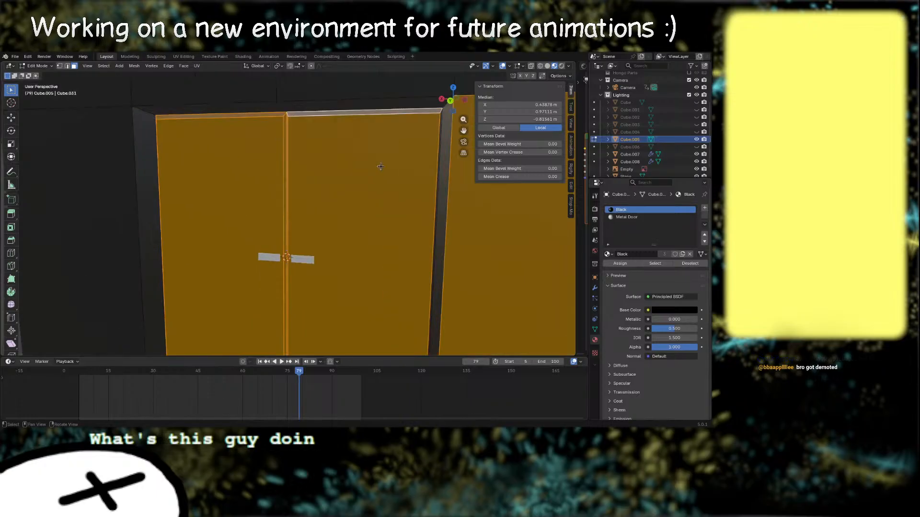
{"action": "left_click", "coordinate": [440, 123], "text": "shift"}
{"action": "scroll", "coordinate": [408, 168], "scroll_direction": "down", "scroll_amount": 8}
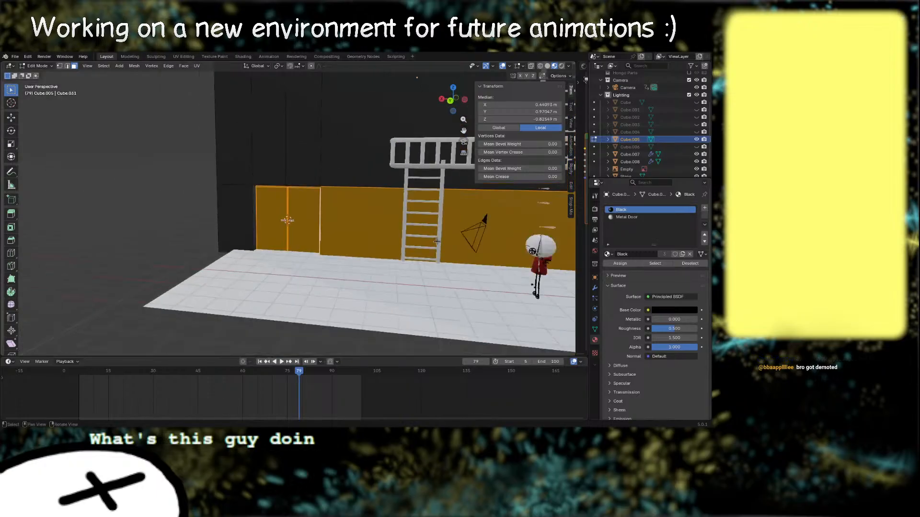
{"action": "key", "text": "KP_Decimal"}
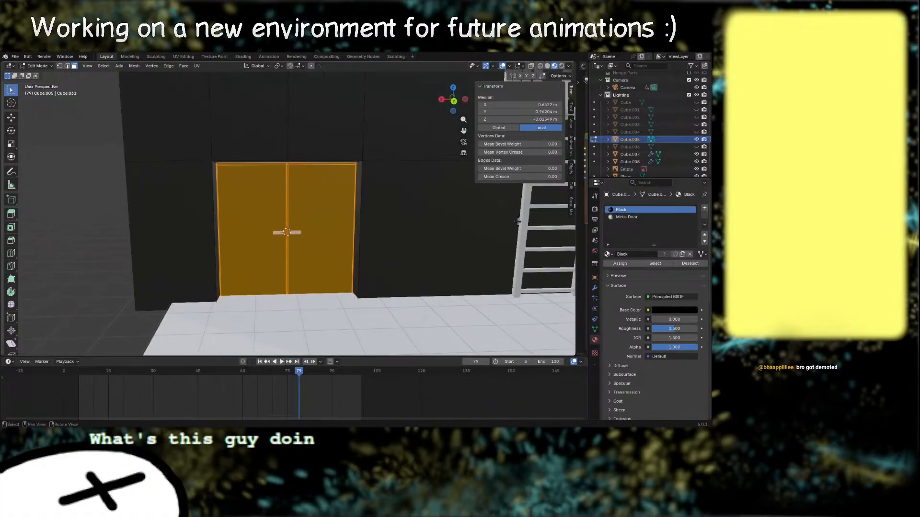
Step: Assign the Metal Door material to the selected door faces and return to Object Mode
{"action": "left_click", "coordinate": [627, 217]}
{"action": "left_click", "coordinate": [626, 264]}
{"action": "key", "text": "Tab"}
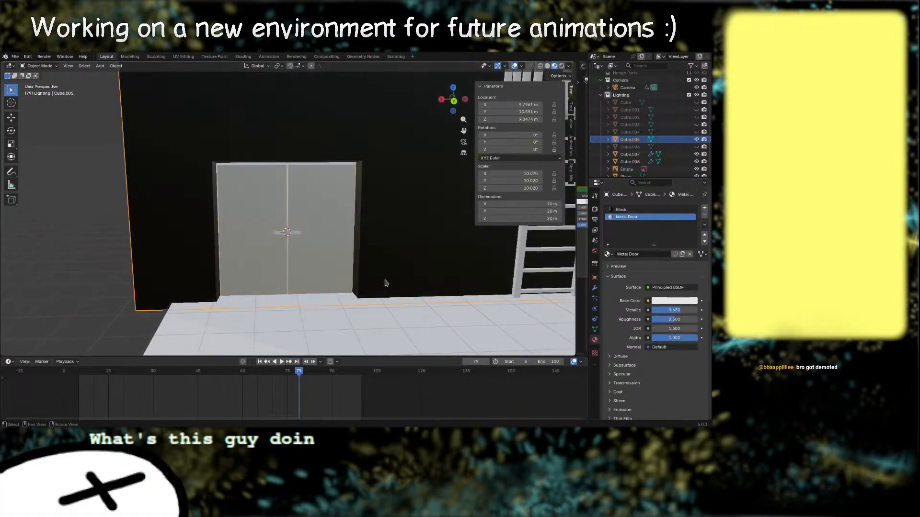
Step: Switch the viewport to rendered shading and check the doors on the building
{"action": "middle_click_drag", "start_coordinate": [384, 285], "coordinate": [335, 259]}
{"action": "left_click", "coordinate": [562, 65]}
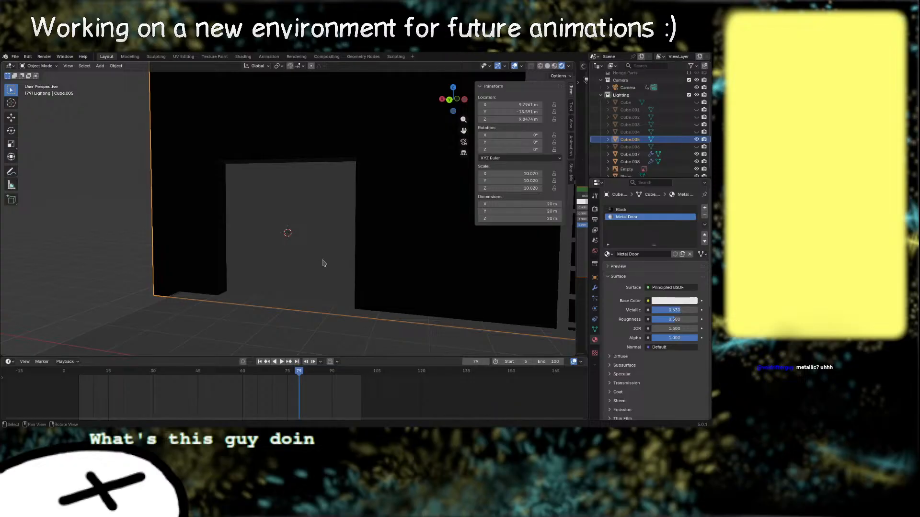
{"action": "scroll", "coordinate": [322, 263], "scroll_direction": "up", "scroll_amount": 2}
{"action": "scroll", "coordinate": [321, 264], "scroll_direction": "down", "scroll_amount": 6}
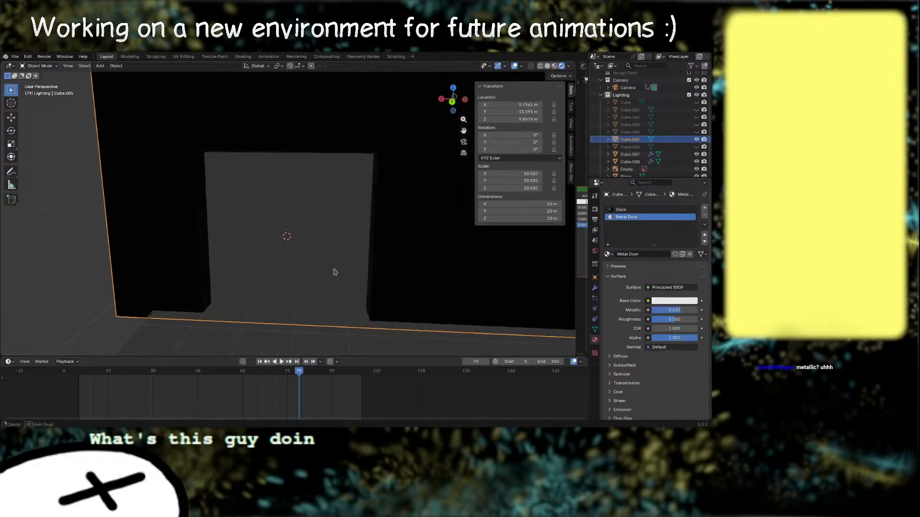
{"action": "middle_click_drag", "start_coordinate": [361, 238], "coordinate": [355, 271]}
Step: Add a Sun light to the scene
{"action": "key", "text": "shift+a"}
{"action": "type", "text": "ligh"}
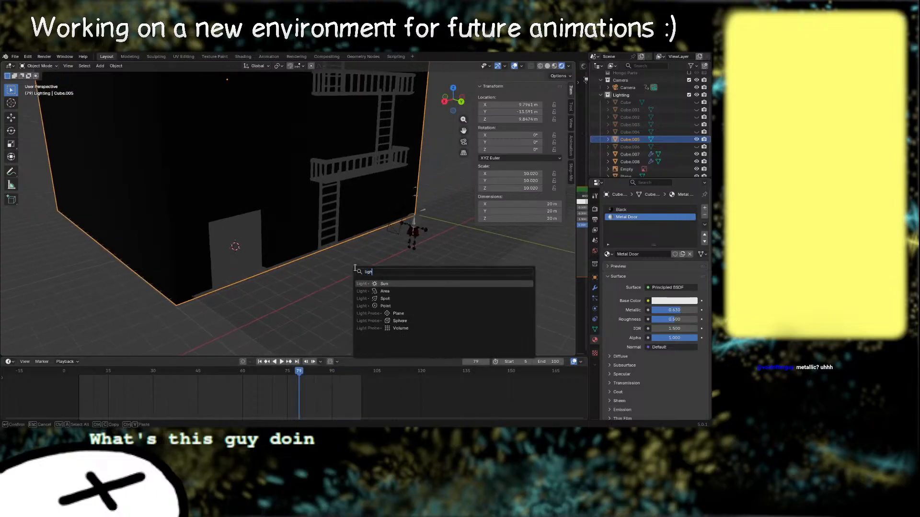
{"action": "key", "text": "Return"}
{"action": "middle_click_drag", "start_coordinate": [355, 270], "coordinate": [271, 287]}
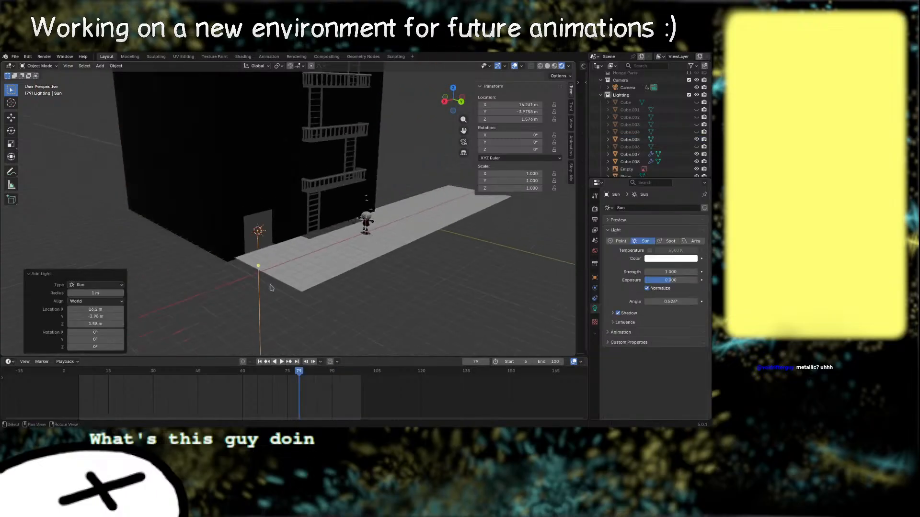
Step: Move the Sun along Y in front of the building and rotate it to about 25° in Y and -15° in Z
{"action": "key", "text": "g"}
{"action": "key", "text": "y"}
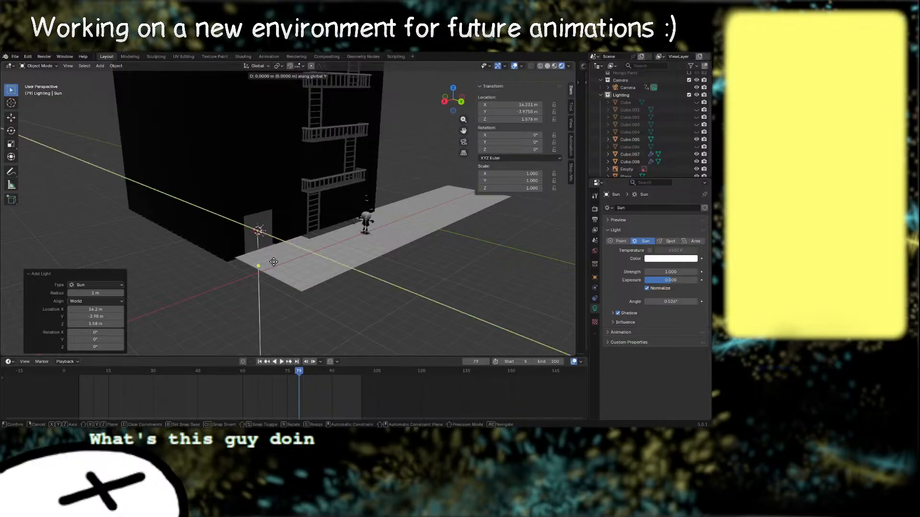
{"action": "left_click", "coordinate": [326, 300]}
{"action": "left_click_drag", "start_coordinate": [318, 289], "coordinate": [308, 257]}
{"action": "scroll", "coordinate": [391, 283], "scroll_direction": "up", "scroll_amount": 5}
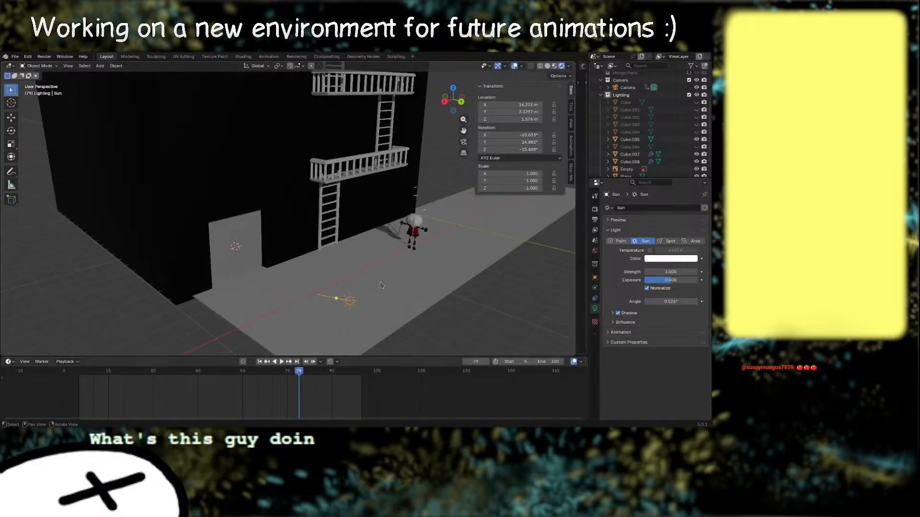
{"action": "right_click_drag", "start_coordinate": [365, 284], "coordinate": [365, 282]}
{"action": "middle_click_drag", "start_coordinate": [365, 282], "coordinate": [402, 248]}
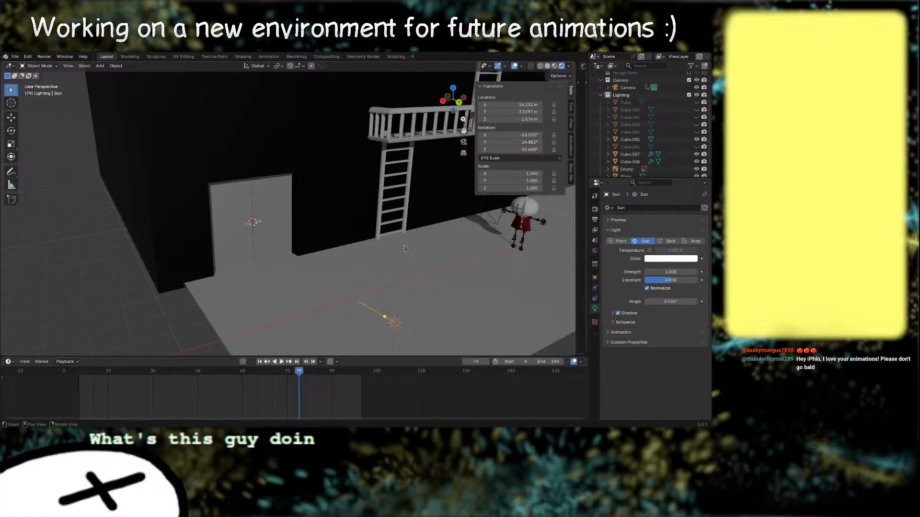
Step: Switch the viewport to Material Preview shading and check the double door up close
{"action": "middle_click_drag", "start_coordinate": [411, 243], "coordinate": [350, 269]}
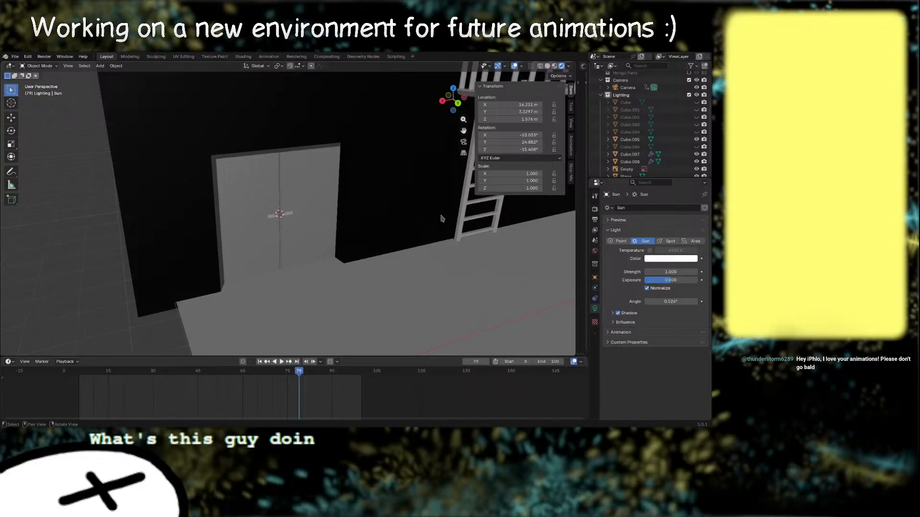
{"action": "left_click", "coordinate": [554, 66]}
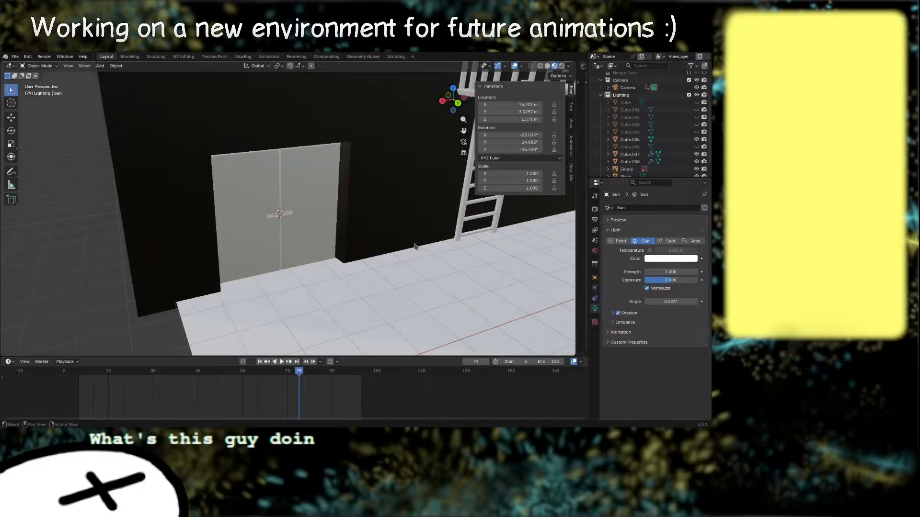
{"action": "middle_click_drag", "start_coordinate": [415, 246], "coordinate": [340, 229]}
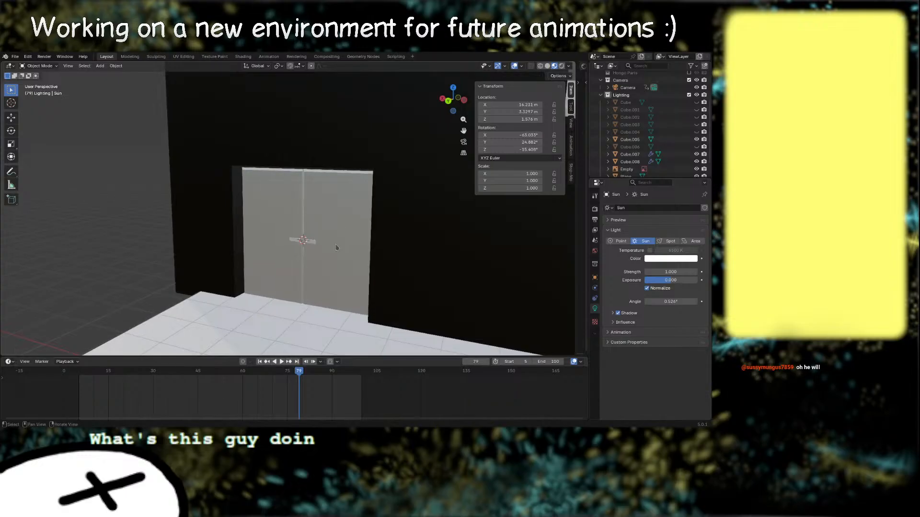
{"action": "scroll", "coordinate": [330, 249], "scroll_direction": "up", "scroll_amount": 3}
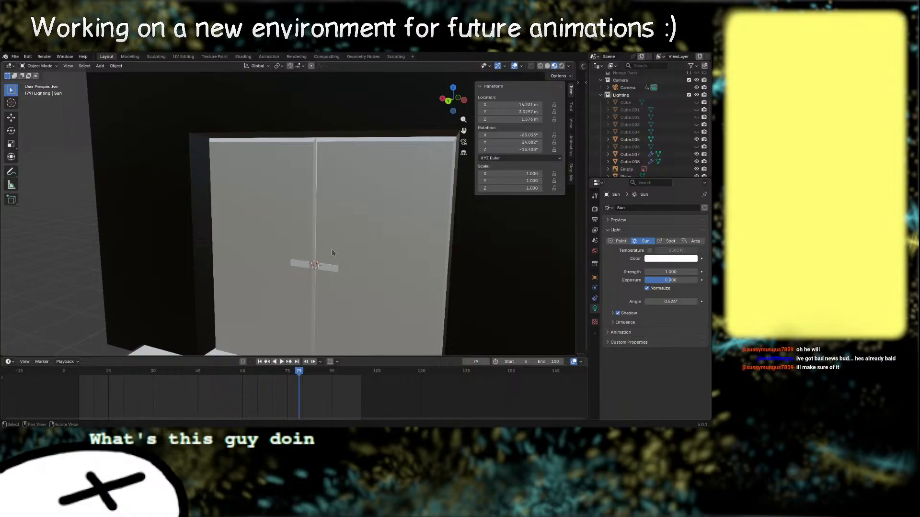
{"action": "scroll", "coordinate": [355, 226], "scroll_direction": "up", "scroll_amount": 5}
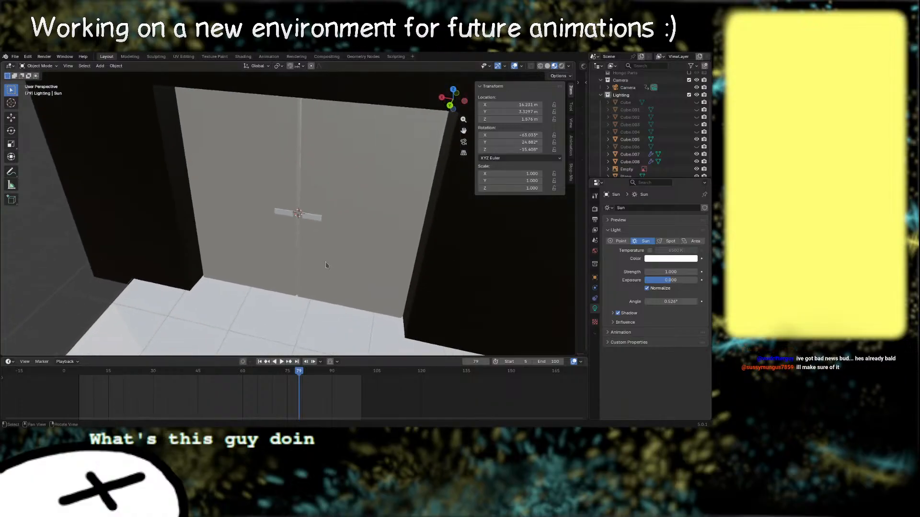
Step: Select the mirrored door handles and move them about 0.046 m along Y toward the door
{"action": "left_click", "coordinate": [339, 225]}
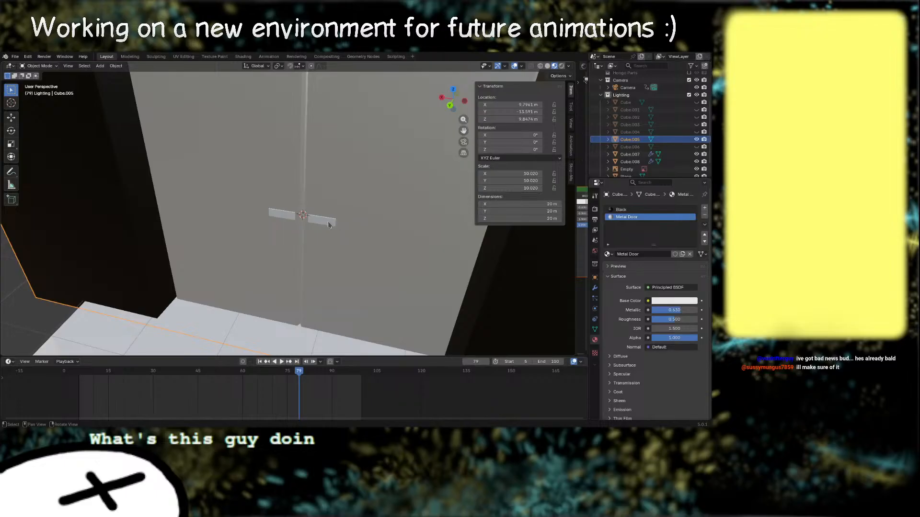
{"action": "left_click", "coordinate": [337, 224]}
{"action": "key", "text": "g"}
{"action": "key", "text": "y"}
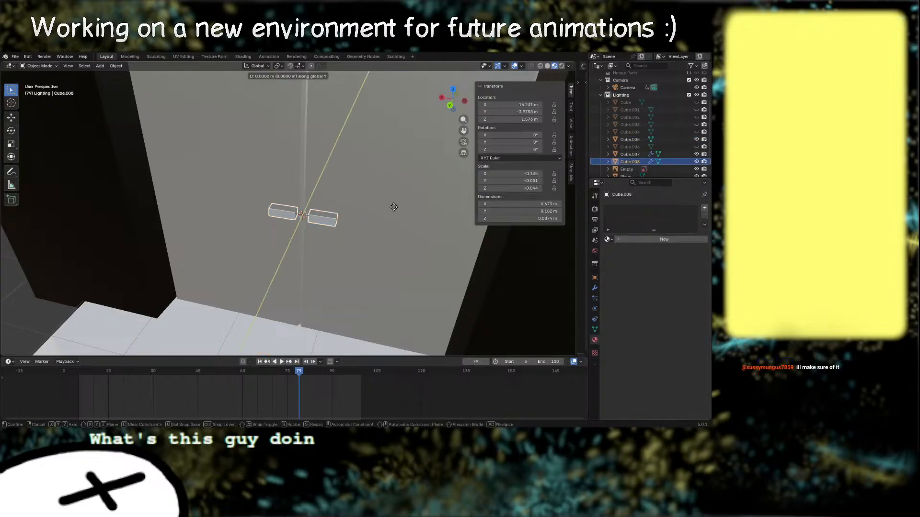
{"action": "left_click", "coordinate": [378, 231]}
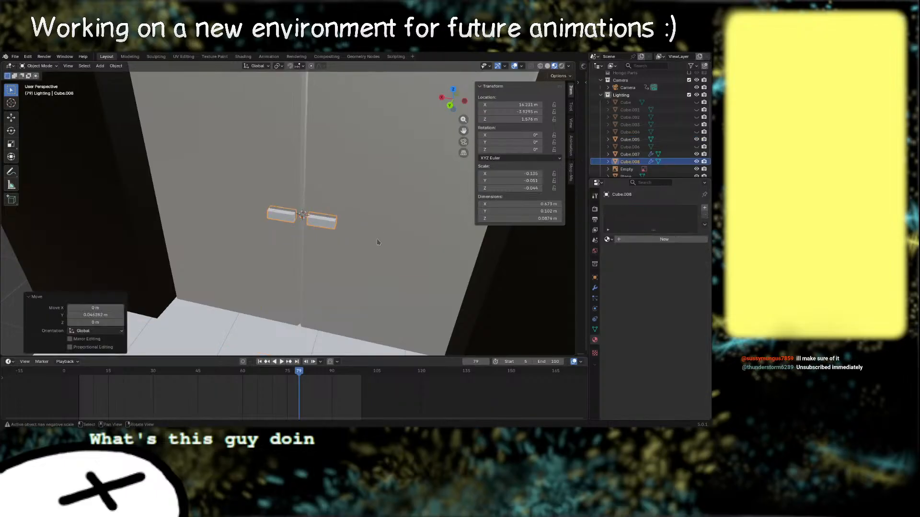
Step: Bevel the front face of the door handle in Edit Mode by about 0.41 m and save the file
{"action": "key", "text": "Tab"}
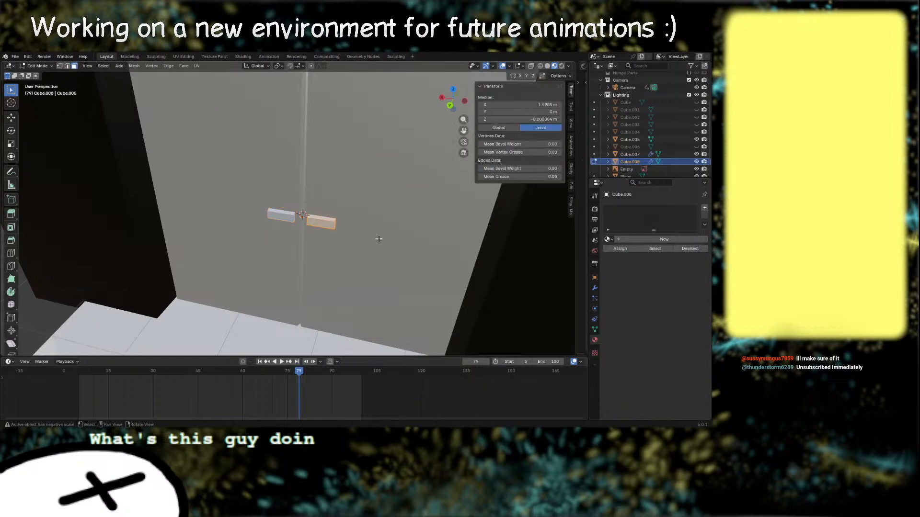
{"action": "middle_click_drag", "start_coordinate": [378, 241], "coordinate": [273, 248]}
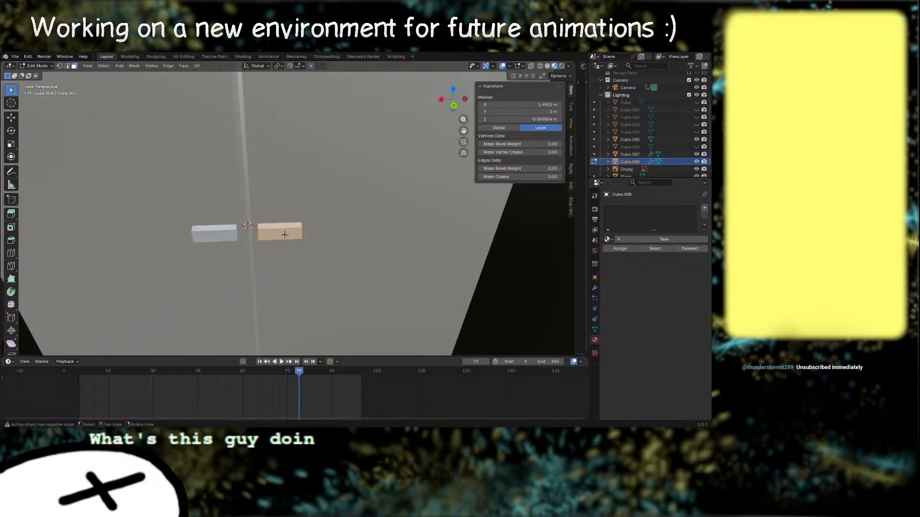
{"action": "left_click", "coordinate": [290, 238]}
{"action": "key", "text": "ctrl+b"}
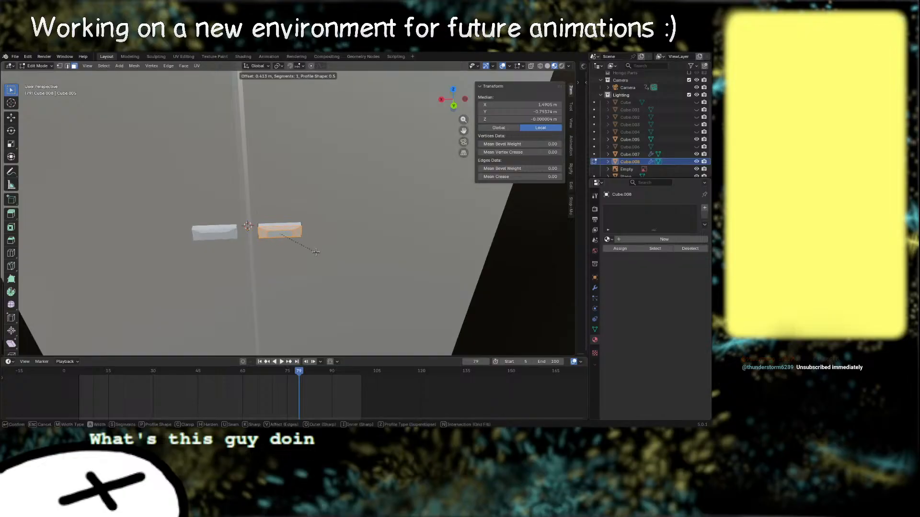
{"action": "left_click", "coordinate": [315, 252]}
{"action": "middle_click_drag", "start_coordinate": [315, 252], "coordinate": [341, 252]}
{"action": "key", "text": "ctrl+s"}
{"action": "middle_click_drag", "start_coordinate": [350, 285], "coordinate": [335, 221]}
{"action": "scroll", "coordinate": [380, 238], "scroll_direction": "down", "scroll_amount": 7}
{"action": "key", "text": "alt+a"}
{"action": "key", "text": "Tab"}
{"action": "scroll", "coordinate": [360, 222], "scroll_direction": "down", "scroll_amount": 4}
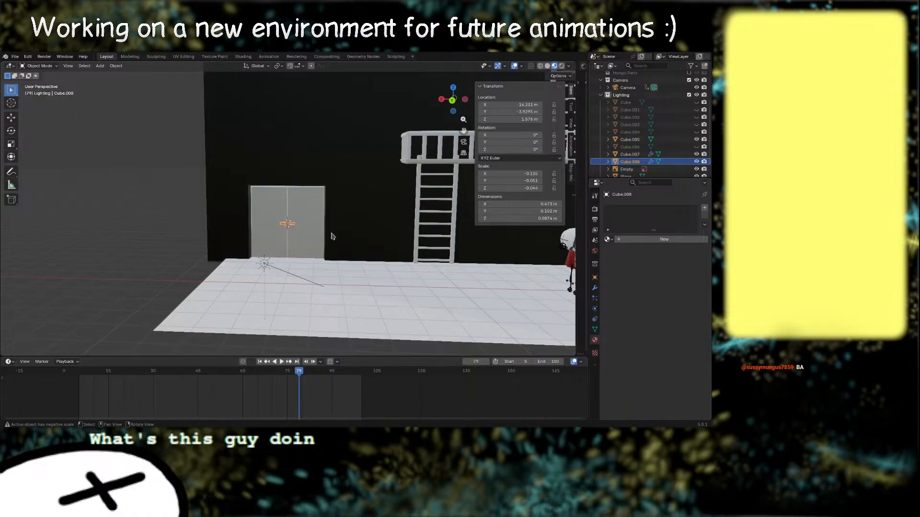
Step: Examine the ground plane, doors and ladders in front of the building from several angles
{"action": "scroll", "coordinate": [357, 218], "scroll_direction": "down", "scroll_amount": 1}
{"action": "right_click_drag", "start_coordinate": [357, 234], "coordinate": [374, 223]}
{"action": "left_click", "coordinate": [420, 285]}
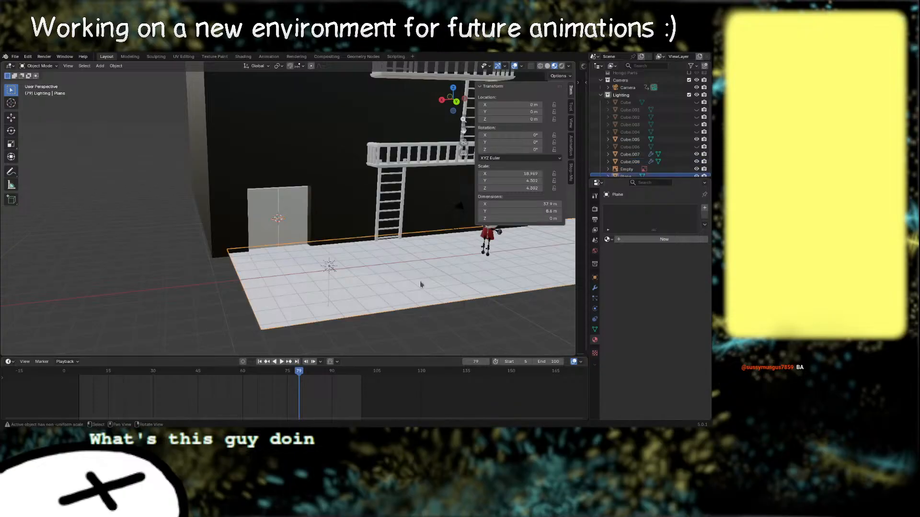
{"action": "middle_click_drag", "start_coordinate": [503, 314], "coordinate": [402, 310]}
{"action": "middle_click_drag", "start_coordinate": [352, 199], "coordinate": [364, 217], "text": "shift"}
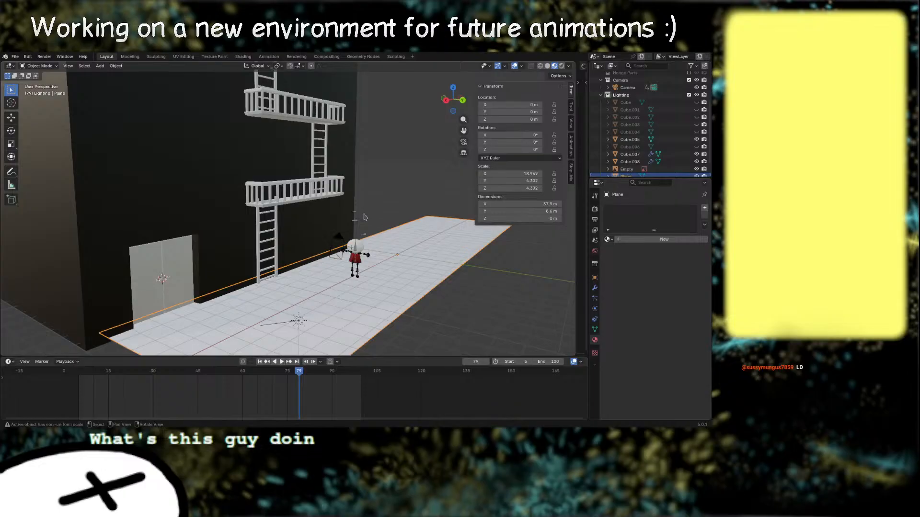
{"action": "right_click_drag", "start_coordinate": [402, 247], "coordinate": [391, 260]}
{"action": "middle_click_drag", "start_coordinate": [391, 260], "coordinate": [418, 237]}
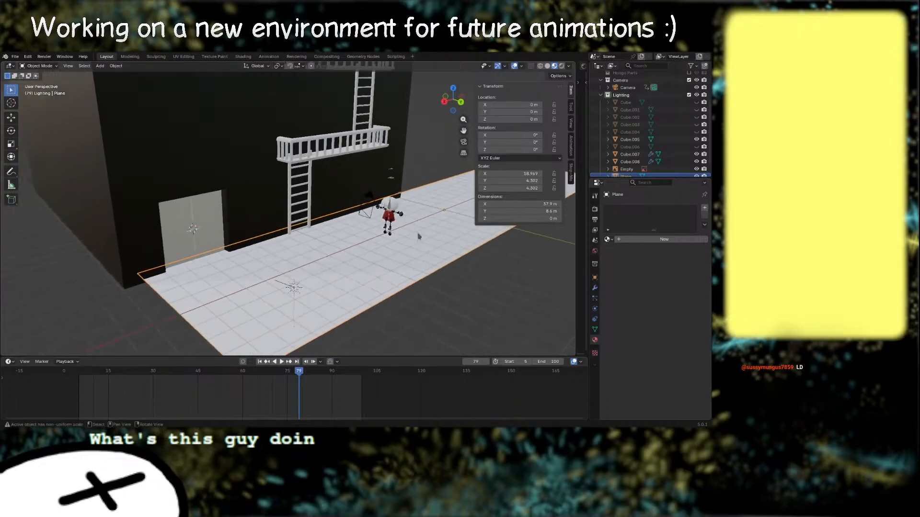
{"action": "right_click_drag", "start_coordinate": [418, 243], "coordinate": [409, 251]}
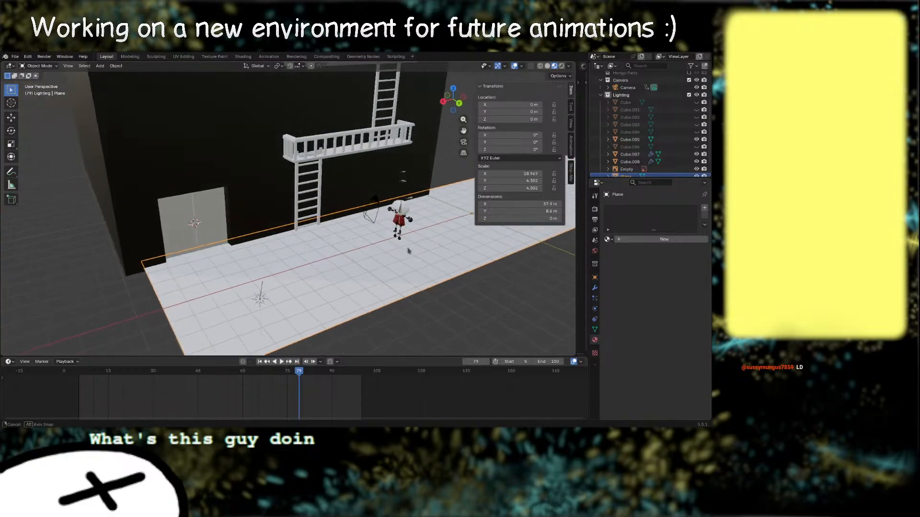
{"action": "middle_click_drag", "start_coordinate": [448, 308], "coordinate": [431, 283]}
{"action": "left_click", "coordinate": [430, 282]}
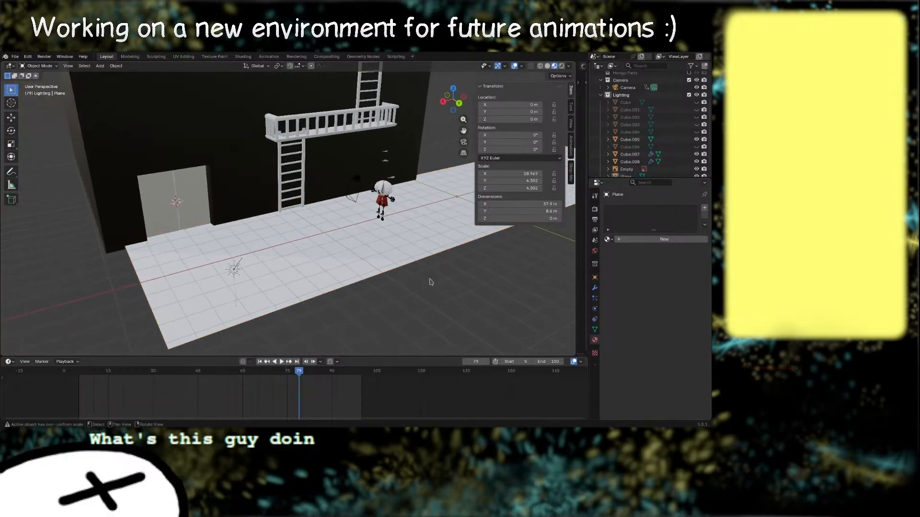
{"action": "middle_click_drag", "start_coordinate": [371, 277], "coordinate": [306, 238]}
{"action": "scroll", "coordinate": [633, 130], "scroll_direction": "down", "scroll_amount": 2}
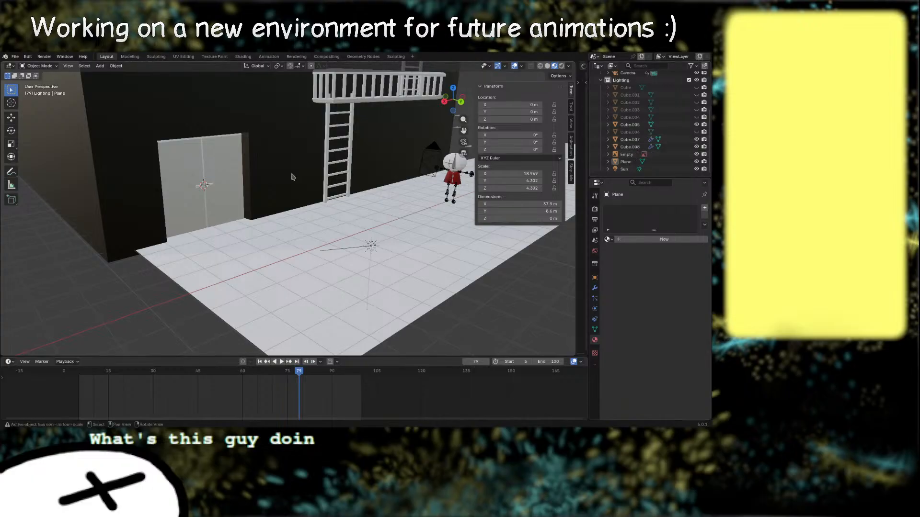
{"action": "middle_click_drag", "start_coordinate": [363, 207], "coordinate": [342, 212]}
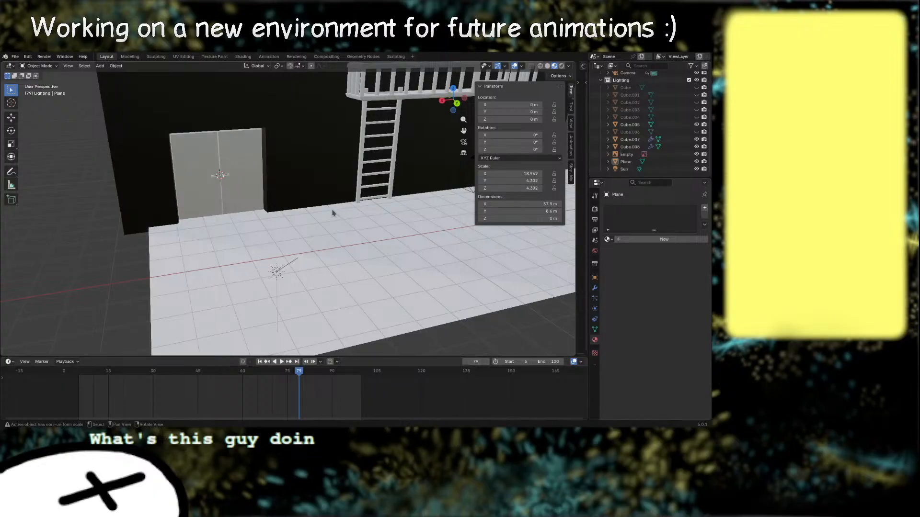
Step: Save the file, then select the ground plane and widen the Shader Editor beside the viewport
{"action": "key", "text": "ctrl+s"}
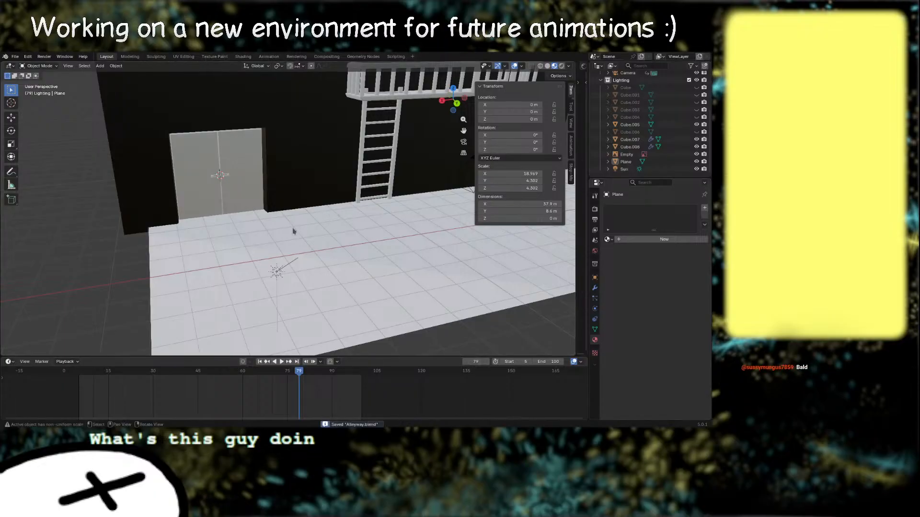
{"action": "middle_click_drag", "start_coordinate": [340, 189], "coordinate": [351, 217]}
{"action": "scroll", "coordinate": [351, 230], "scroll_direction": "down", "scroll_amount": 3}
{"action": "left_click", "coordinate": [376, 277]}
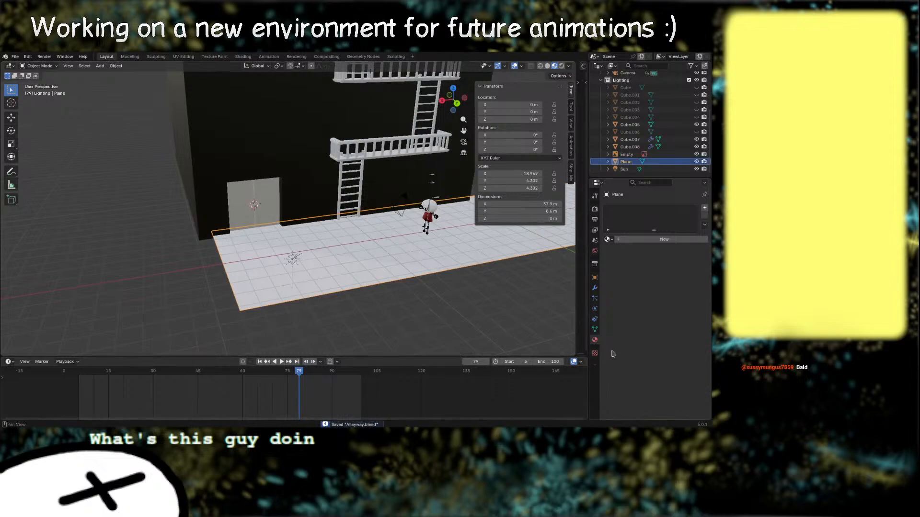
{"action": "left_click_drag", "start_coordinate": [576, 144], "coordinate": [331, 153]}
{"action": "middle_click_drag", "start_coordinate": [168, 204], "coordinate": [239, 245], "text": "shift"}
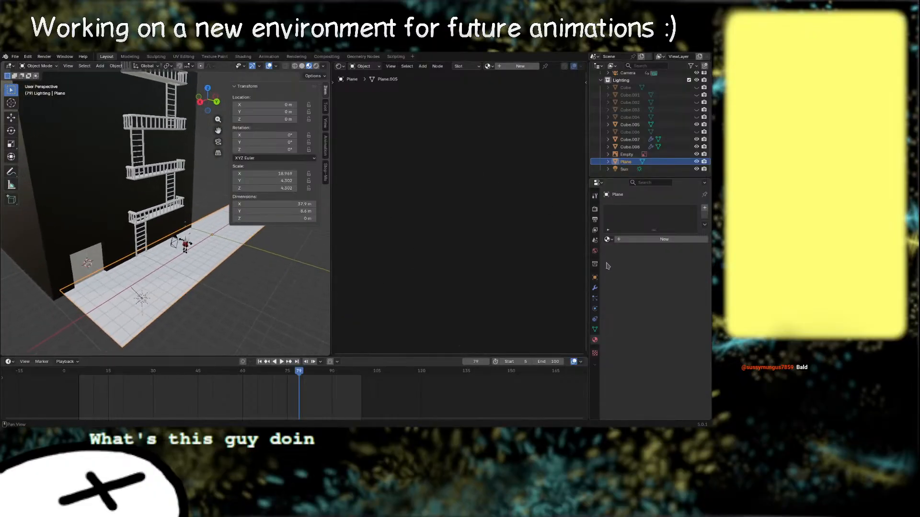
Step: Create a new material on the ground plane and name it Concrete
{"action": "right_click", "coordinate": [488, 217]}
{"action": "left_click", "coordinate": [608, 239]}
{"action": "left_click", "coordinate": [626, 241]}
{"action": "left_click", "coordinate": [626, 240]}
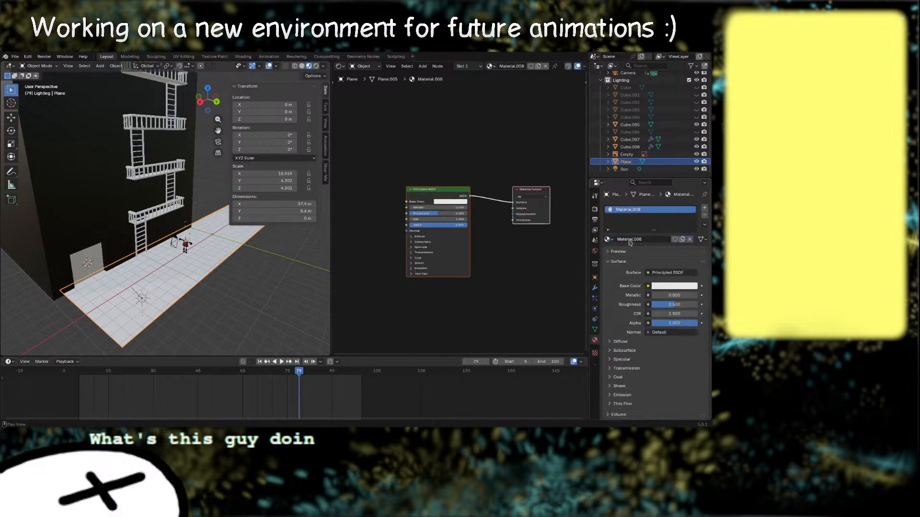
{"action": "left_click", "coordinate": [628, 239]}
{"action": "type", "text": "C"}
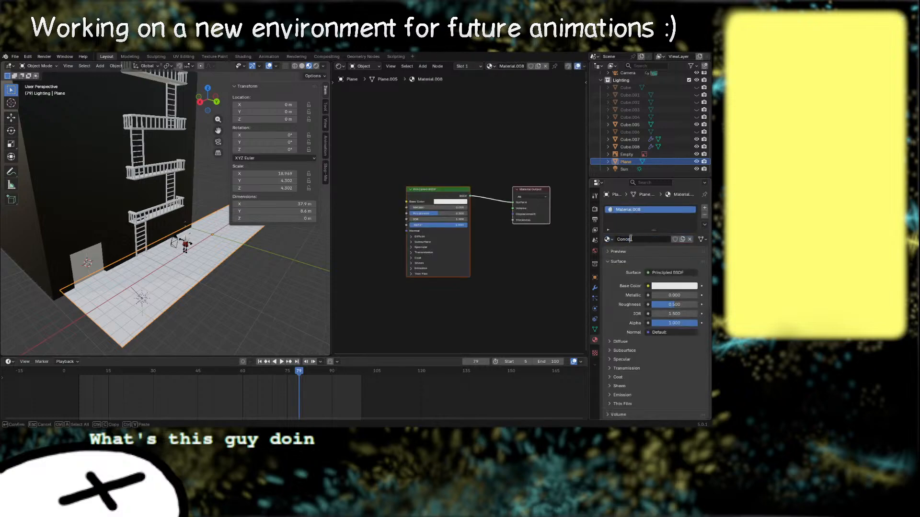
{"action": "type", "text": "oncrete"}
{"action": "key", "text": "Return"}
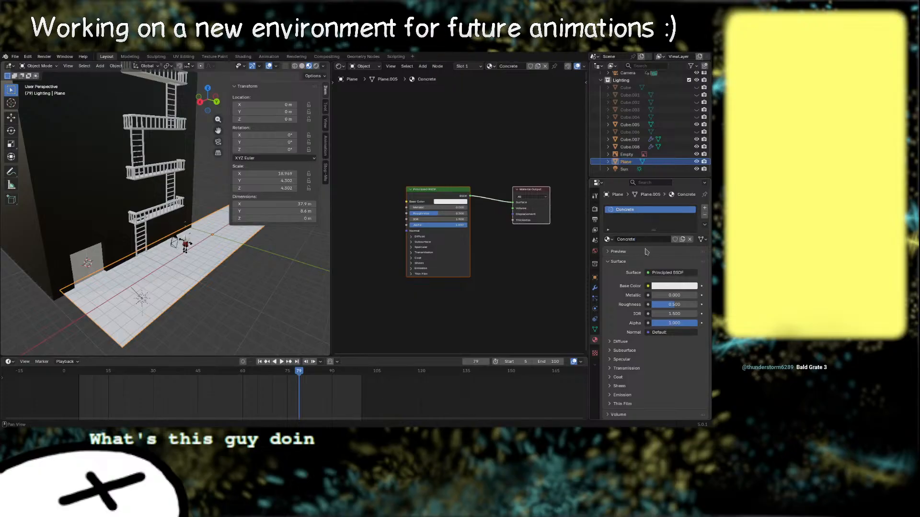
{"action": "left_click", "coordinate": [683, 286]}
{"action": "middle_click_drag", "start_coordinate": [509, 291], "coordinate": [494, 306]}
{"action": "left_click", "coordinate": [499, 319]}
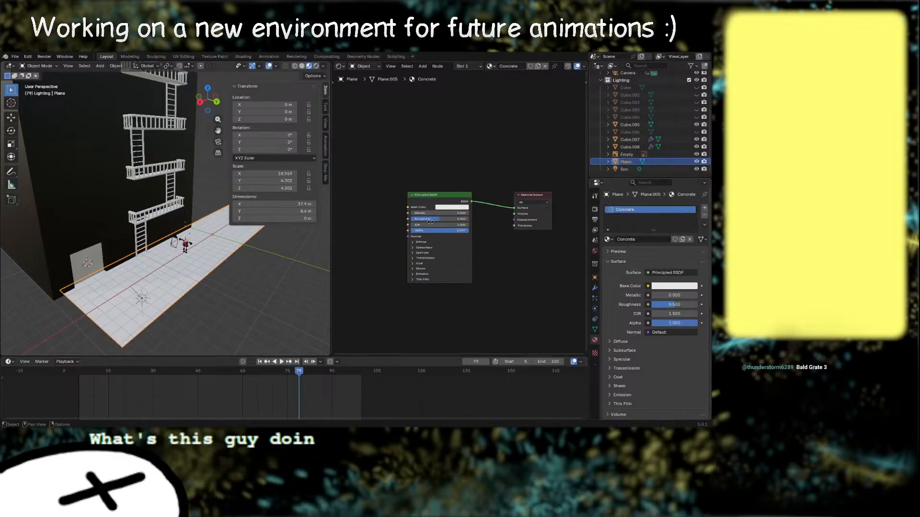
{"action": "left_click", "coordinate": [433, 253]}
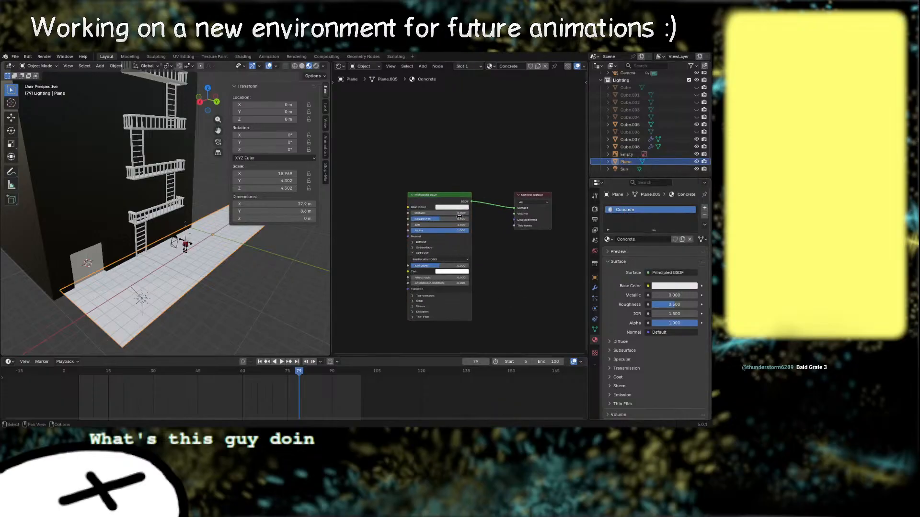
{"action": "left_click", "coordinate": [423, 253]}
Step: Add the Texture Coordinate and Mapping node setup to the Principled BSDF and delete its Image Texture node
{"action": "mouse_move", "coordinate": [451, 199]}
{"action": "left_mouse_down"}
{"action": "mouse_move", "coordinate": [474, 197]}
{"action": "mouse_move", "coordinate": [458, 196]}
{"action": "left_mouse_up"}
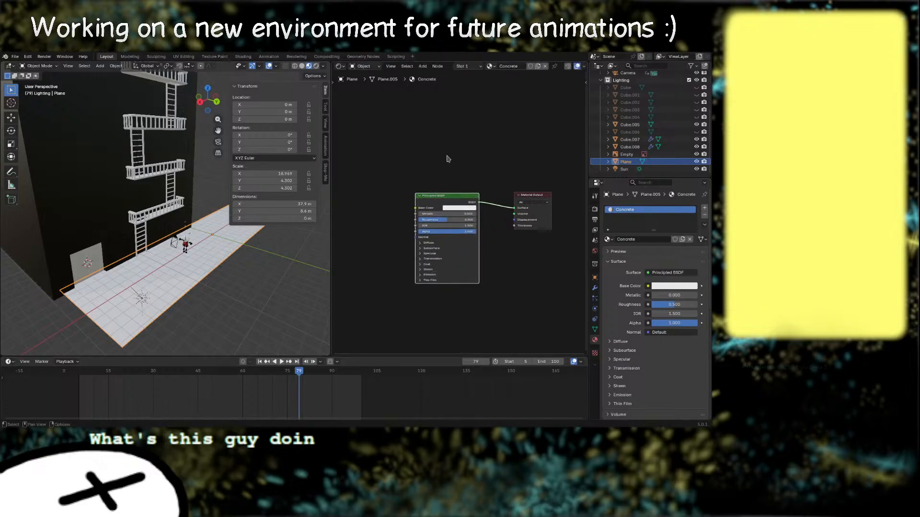
{"action": "middle_click_drag", "start_coordinate": [447, 160], "coordinate": [487, 169]}
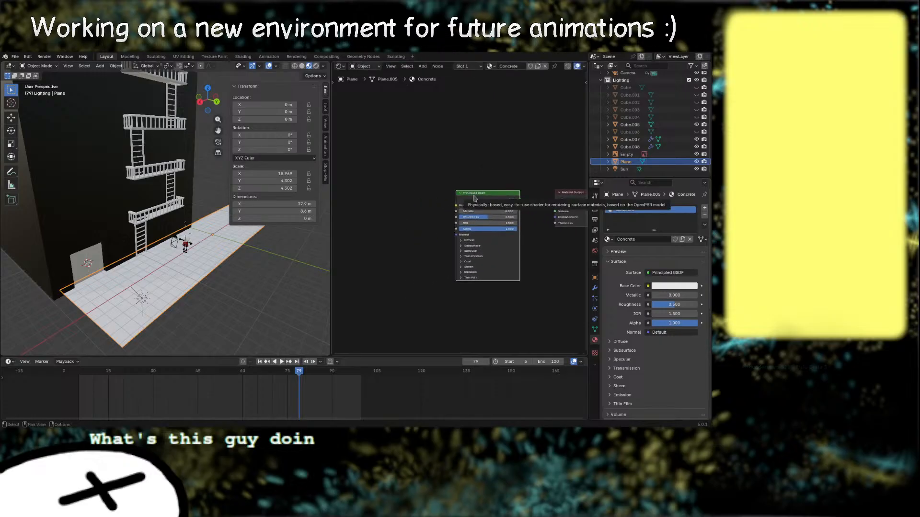
{"action": "key", "text": "ctrl+t"}
{"action": "middle_click_drag", "start_coordinate": [432, 165], "coordinate": [496, 123]}
{"action": "left_click", "coordinate": [477, 158]}
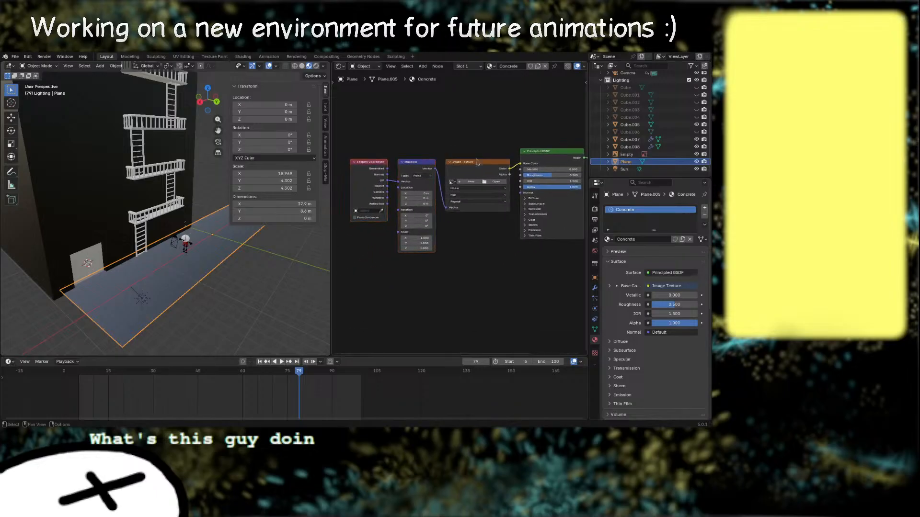
{"action": "left_click", "coordinate": [475, 177]}
{"action": "key", "text": "x"}
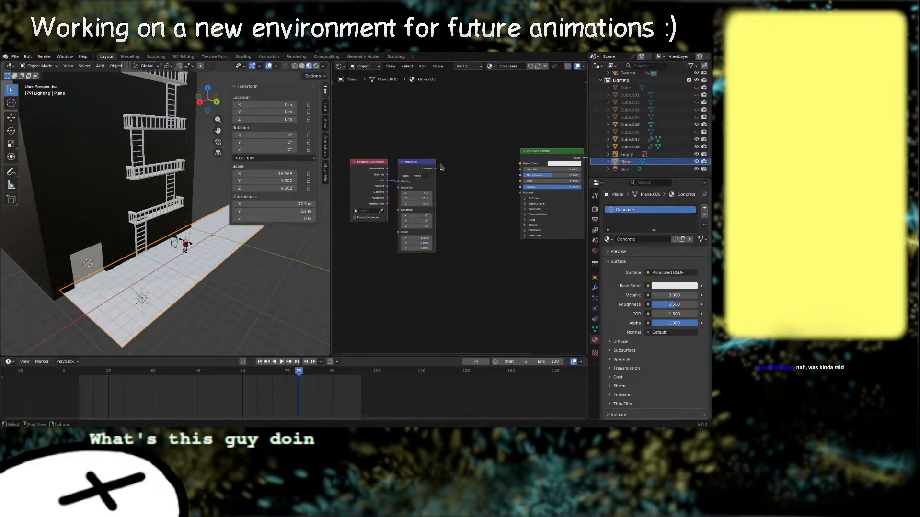
Step: Add a Noise Texture node fed by the Mapping node's Vector output
{"action": "middle_click_drag", "start_coordinate": [455, 189], "coordinate": [411, 197]}
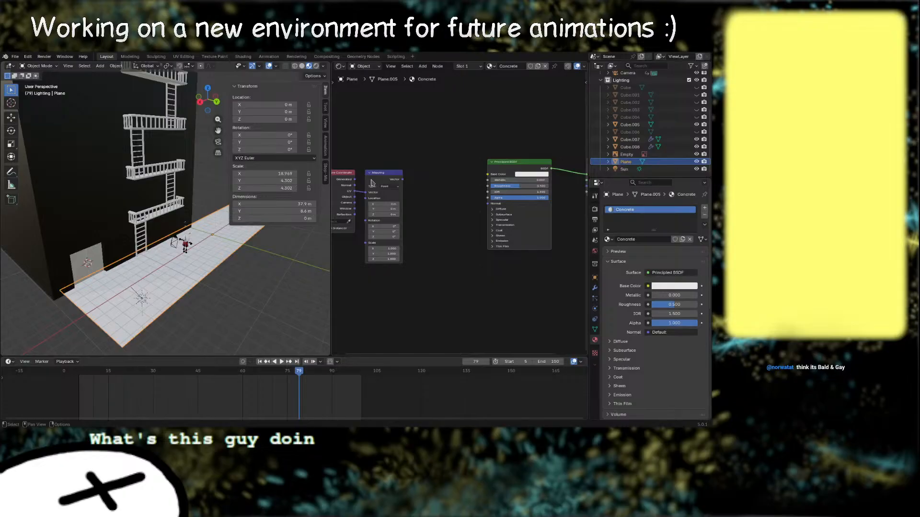
{"action": "middle_click_drag", "start_coordinate": [448, 203], "coordinate": [432, 217]}
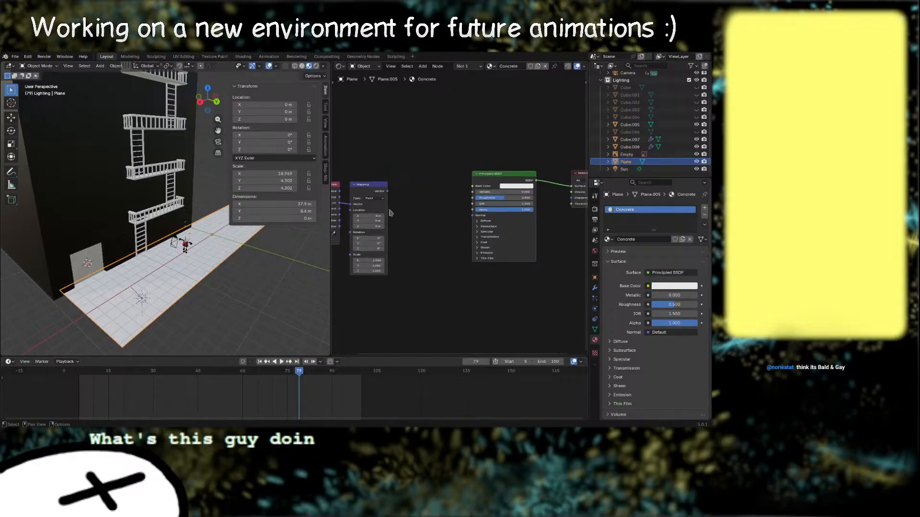
{"action": "left_click", "coordinate": [386, 193]}
{"action": "left_click_drag", "start_coordinate": [387, 191], "coordinate": [418, 202]}
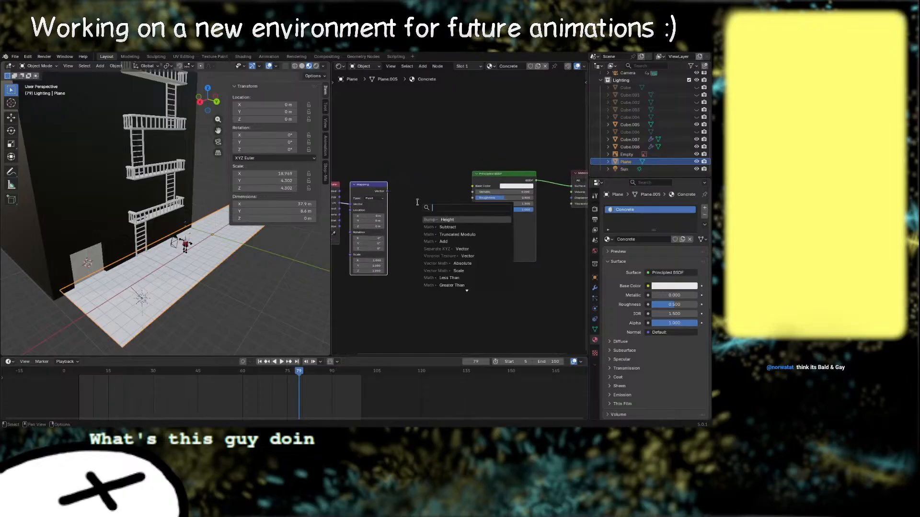
{"action": "type", "text": "noise"}
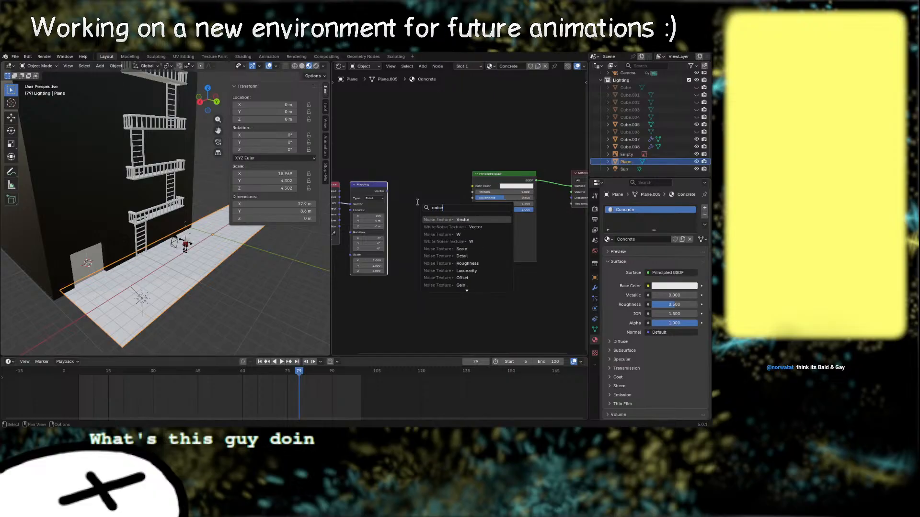
{"action": "key", "text": "Return"}
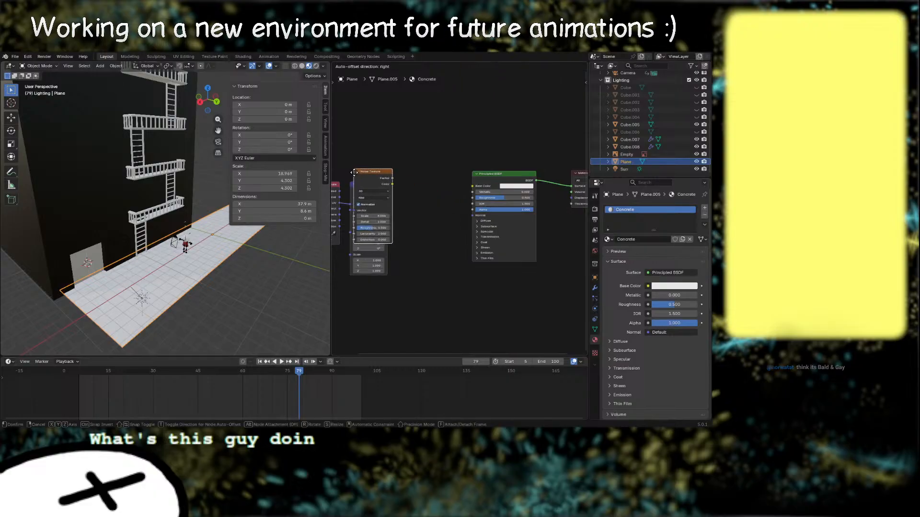
{"action": "left_click", "coordinate": [397, 185]}
Step: Shift the texture nodes away from the Principled BSDF and add a Color Ramp driven by the Noise Texture's Factor output
{"action": "middle_click_drag", "start_coordinate": [412, 128], "coordinate": [488, 118]}
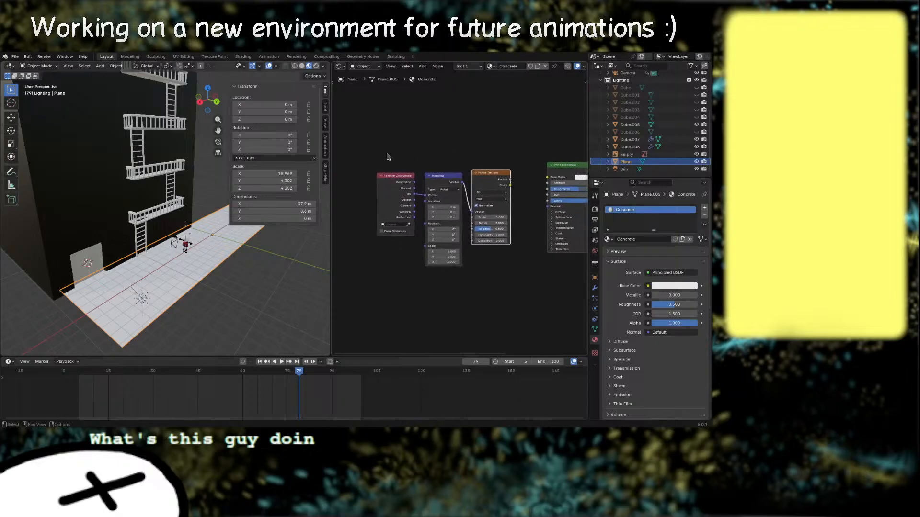
{"action": "left_click_drag", "start_coordinate": [388, 156], "coordinate": [505, 227]}
{"action": "left_click_drag", "start_coordinate": [488, 175], "coordinate": [469, 175]}
{"action": "type", "text": "color ramp"}
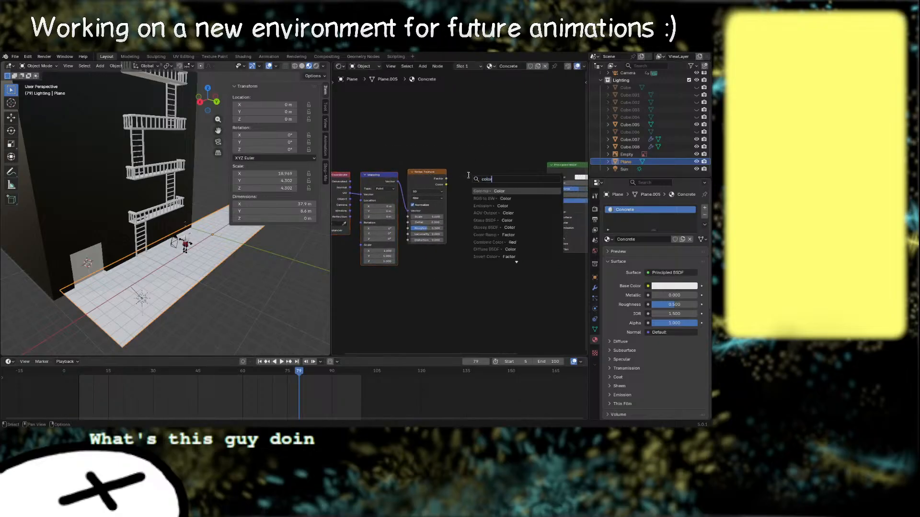
{"action": "key", "text": "Return"}
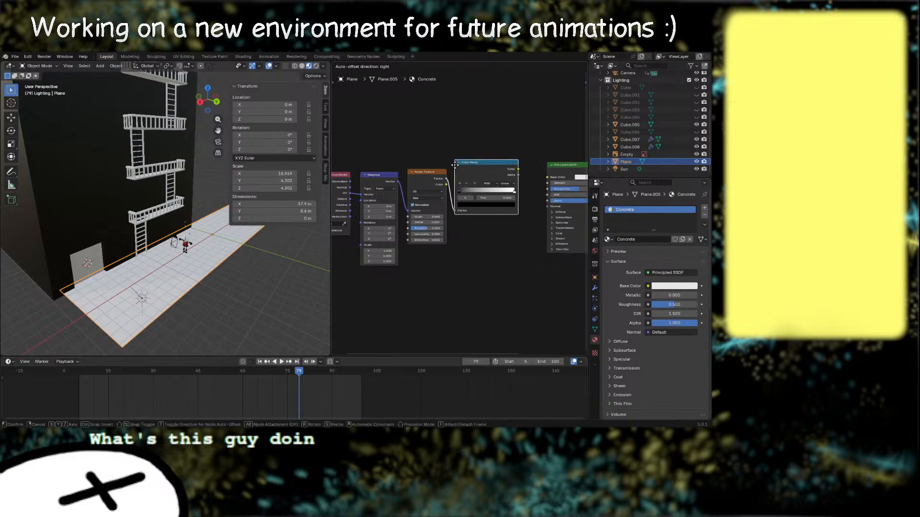
{"action": "left_click", "coordinate": [456, 164]}
{"action": "mouse_move", "coordinate": [497, 230]}
{"action": "middle_mouse_down"}
{"action": "mouse_move", "coordinate": [390, 230]}
{"action": "mouse_move", "coordinate": [473, 207]}
{"action": "mouse_move", "coordinate": [498, 214]}
{"action": "middle_mouse_up"}
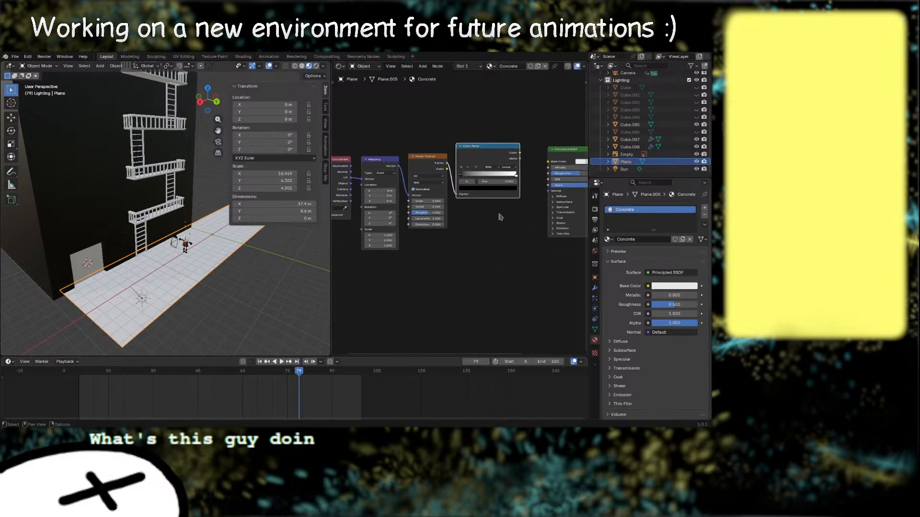
Step: Connect the Color Ramp's Color output to the Principled BSDF's Base Color
{"action": "middle_click_drag", "start_coordinate": [288, 259], "coordinate": [207, 285]}
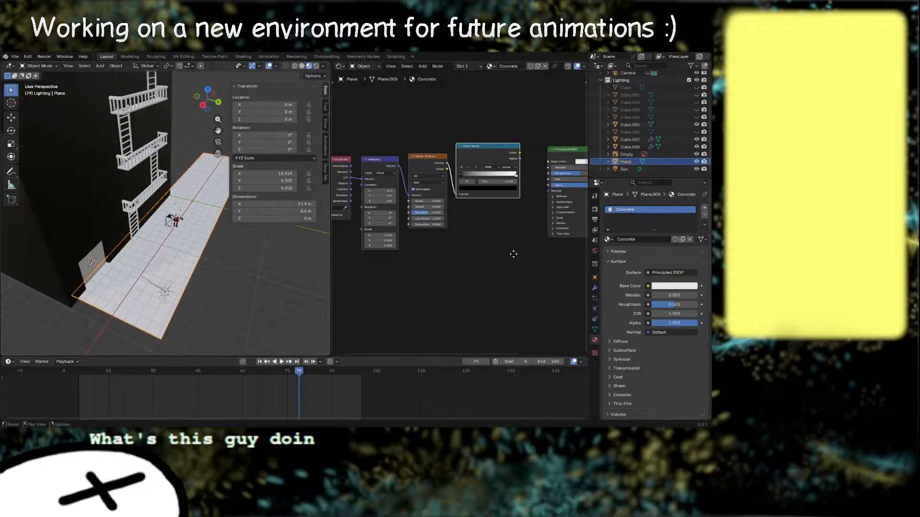
{"action": "middle_click_drag", "start_coordinate": [513, 254], "coordinate": [475, 264]}
{"action": "left_click_drag", "start_coordinate": [481, 163], "coordinate": [510, 172]}
{"action": "middle_click_drag", "start_coordinate": [482, 232], "coordinate": [433, 230]}
{"action": "middle_click_drag", "start_coordinate": [368, 236], "coordinate": [423, 245]}
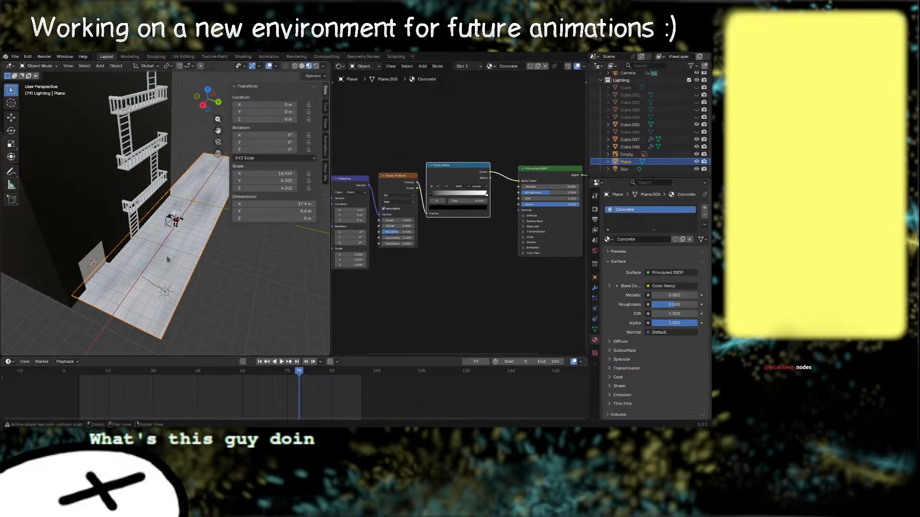
Step: Apply all transforms to the ground plane
{"action": "key", "text": "ctrl+a"}
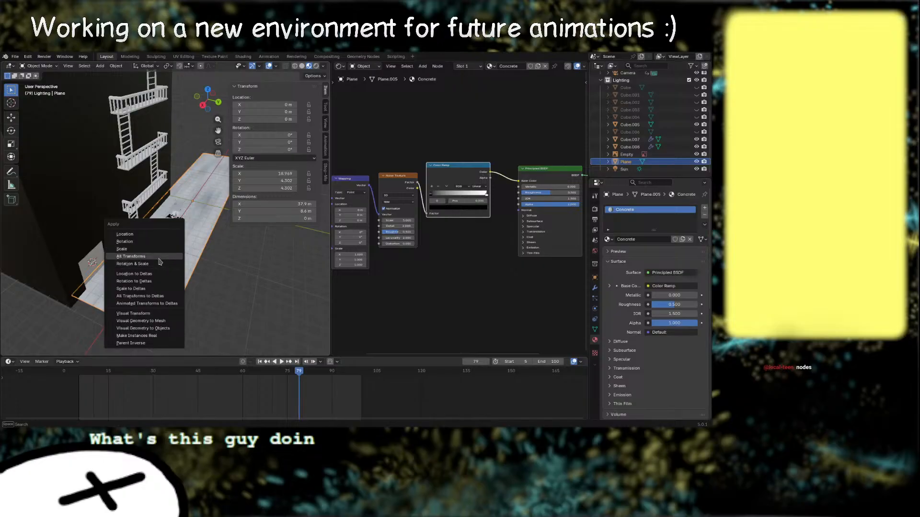
{"action": "left_click", "coordinate": [158, 261]}
{"action": "middle_click_drag", "start_coordinate": [256, 256], "coordinate": [226, 267]}
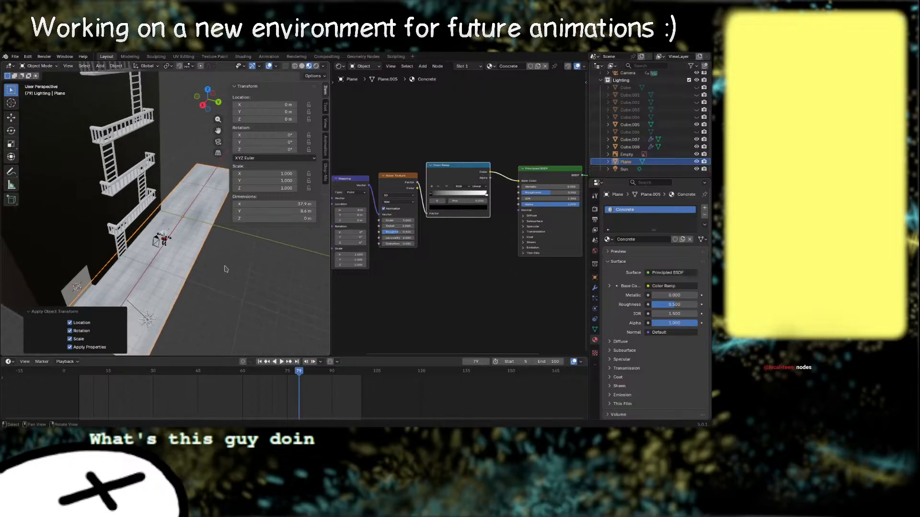
Step: Increase the Mapping node's X scale to reduce the noise stretching along the ground plane, and save the file
{"action": "middle_click_drag", "start_coordinate": [411, 287], "coordinate": [423, 279]}
{"action": "left_click", "coordinate": [374, 257]}
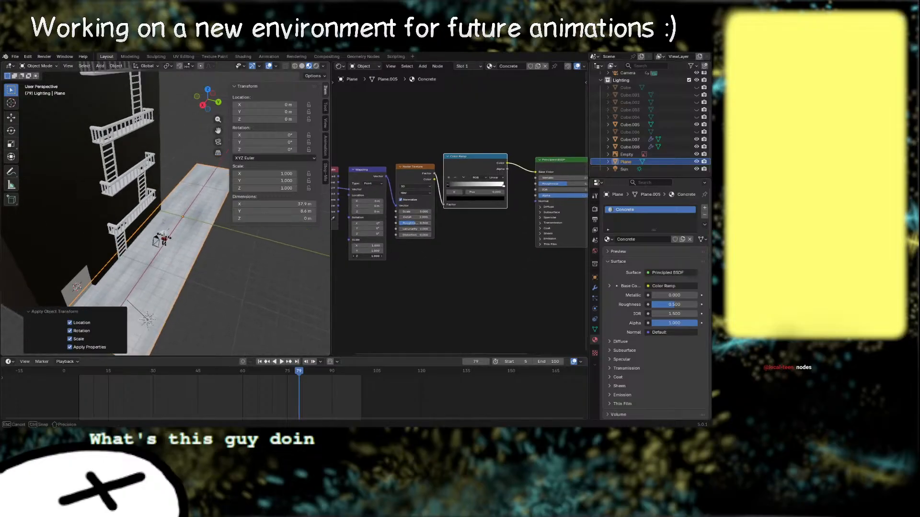
{"action": "left_click", "coordinate": [415, 277]}
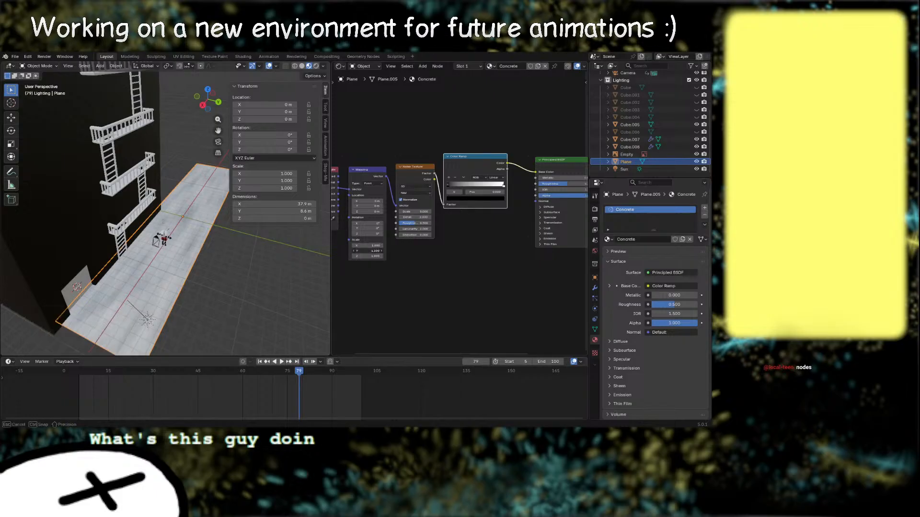
{"action": "left_click_drag", "start_coordinate": [374, 246], "coordinate": [421, 306]}
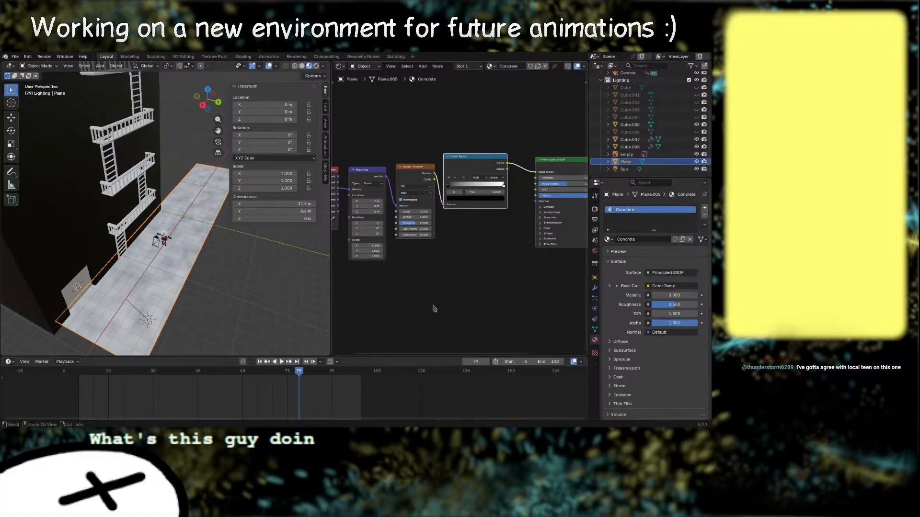
{"action": "key", "text": "ctrl+s"}
{"action": "middle_click_drag", "start_coordinate": [473, 294], "coordinate": [451, 296]}
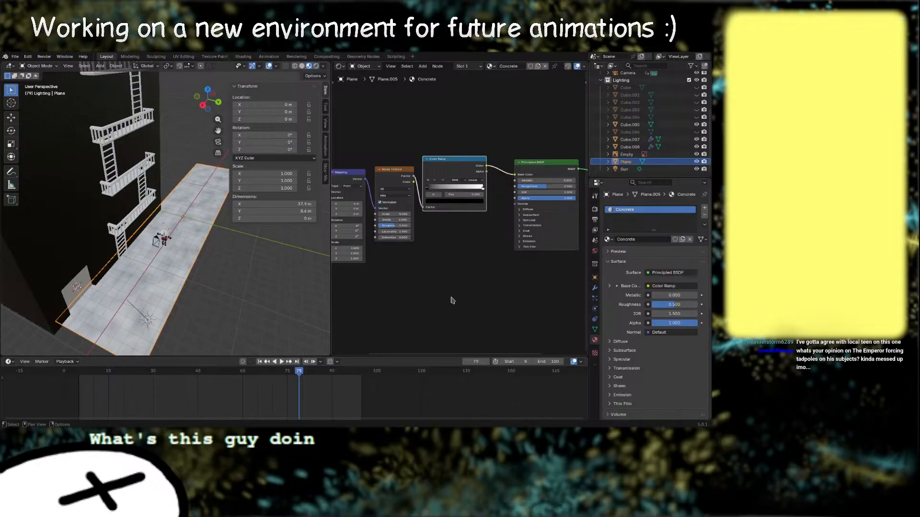
Step: Align the Color Ramp, Noise Texture, Mapping and Texture Coordinate nodes in one even row
{"action": "middle_click_drag", "start_coordinate": [487, 271], "coordinate": [486, 284]}
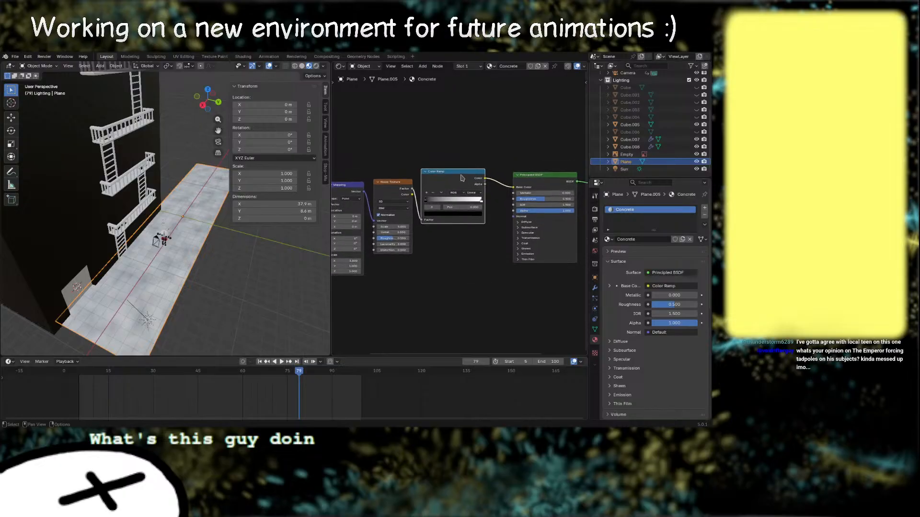
{"action": "left_click_drag", "start_coordinate": [462, 174], "coordinate": [463, 191]}
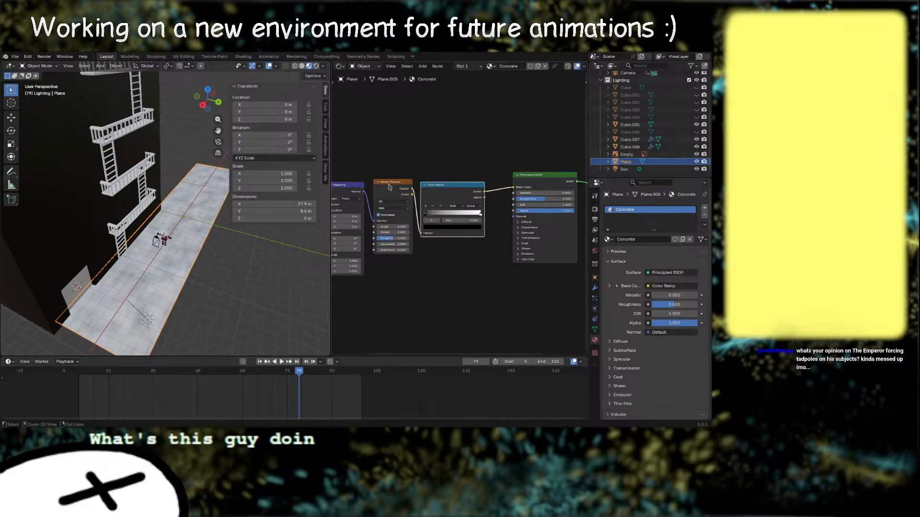
{"action": "left_click", "coordinate": [390, 185]}
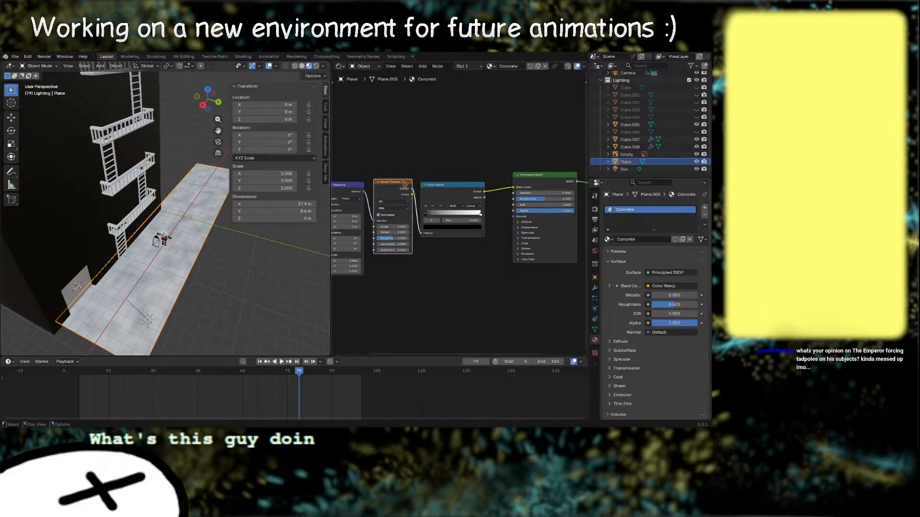
{"action": "left_click_drag", "start_coordinate": [403, 184], "coordinate": [403, 186]}
{"action": "middle_click_drag", "start_coordinate": [420, 170], "coordinate": [485, 172]}
{"action": "left_click_drag", "start_coordinate": [421, 188], "coordinate": [420, 185]}
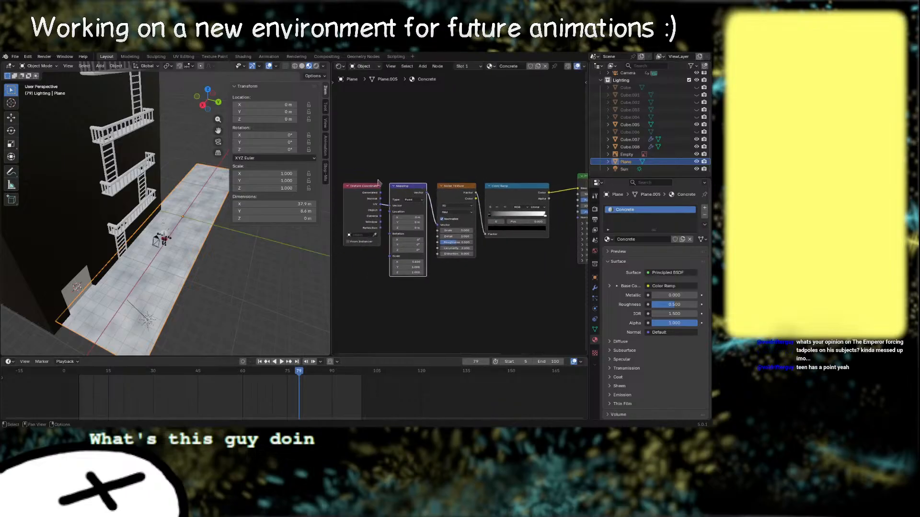
{"action": "left_click", "coordinate": [362, 186]}
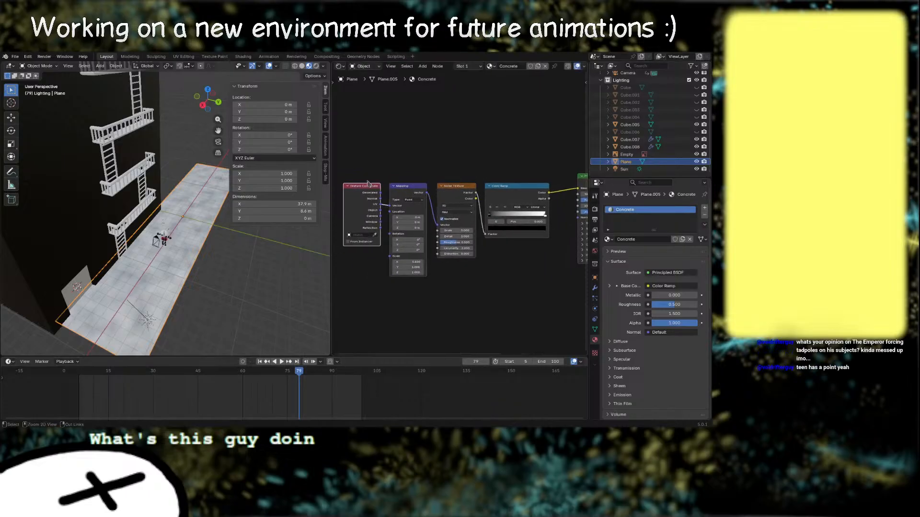
{"action": "middle_click_drag", "start_coordinate": [423, 172], "coordinate": [387, 151]}
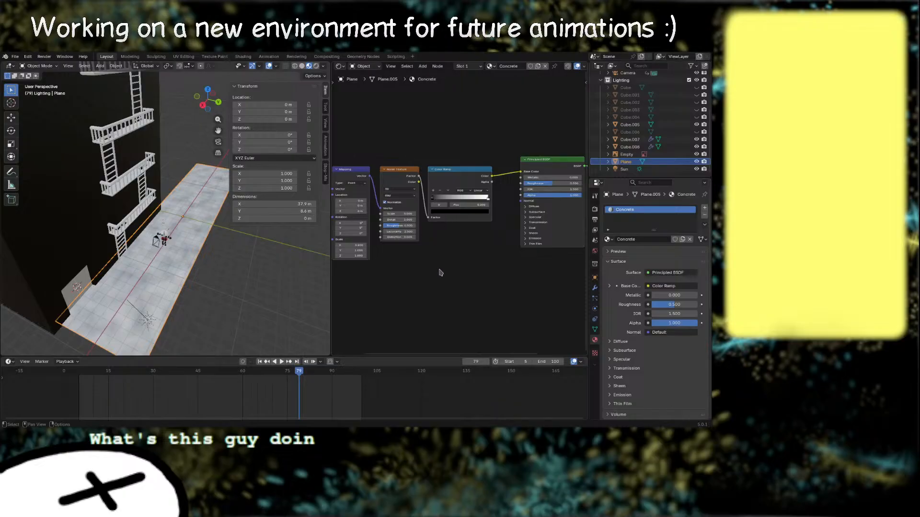
Step: Line up the Principled BSDF and Material Output nodes with the row and space them away from the Color Ramp
{"action": "middle_click_drag", "start_coordinate": [456, 282], "coordinate": [346, 286]}
{"action": "middle_click_drag", "start_coordinate": [425, 289], "coordinate": [428, 307]}
{"action": "left_click", "coordinate": [444, 183]}
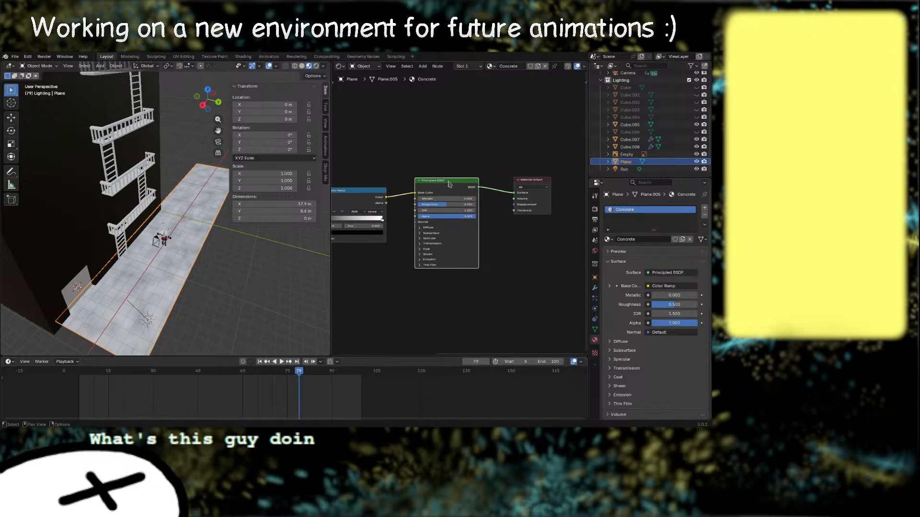
{"action": "left_click_drag", "start_coordinate": [450, 183], "coordinate": [454, 195]}
{"action": "left_click", "coordinate": [535, 183]}
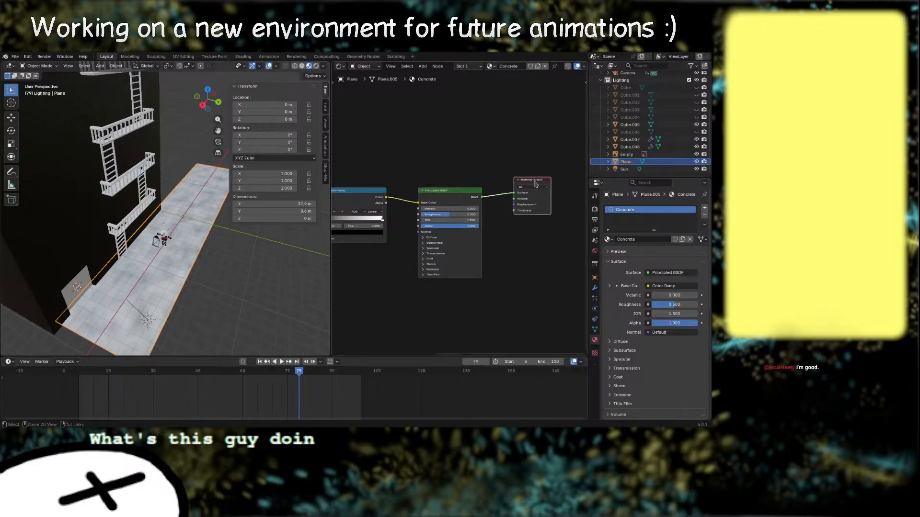
{"action": "left_click_drag", "start_coordinate": [529, 185], "coordinate": [513, 188]}
{"action": "left_click_drag", "start_coordinate": [438, 162], "coordinate": [504, 225]}
{"action": "left_click_drag", "start_coordinate": [517, 191], "coordinate": [543, 191]}
Step: Add a Bump node with its Strength driven by the Color Ramp, and connect its Normal output to the Principled BSDF's Normal
{"action": "middle_click_drag", "start_coordinate": [402, 159], "coordinate": [441, 155]}
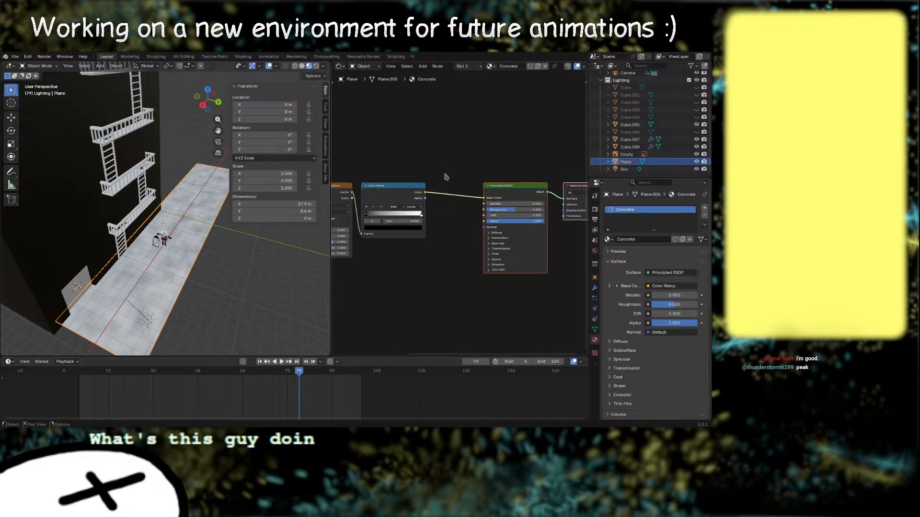
{"action": "middle_click_drag", "start_coordinate": [480, 161], "coordinate": [497, 141]}
{"action": "middle_click_drag", "start_coordinate": [439, 255], "coordinate": [414, 224]}
{"action": "middle_click_drag", "start_coordinate": [422, 149], "coordinate": [396, 156]}
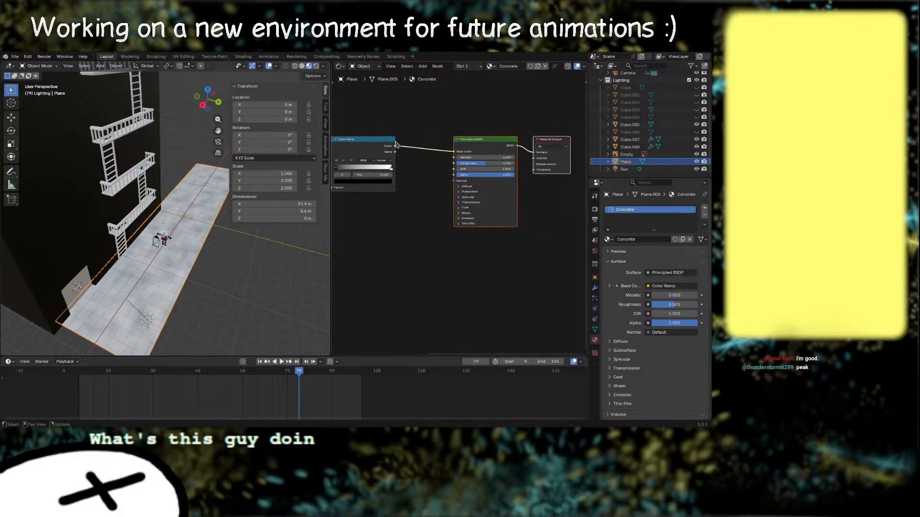
{"action": "left_click_drag", "start_coordinate": [395, 152], "coordinate": [409, 258]}
{"action": "type", "text": "bump"}
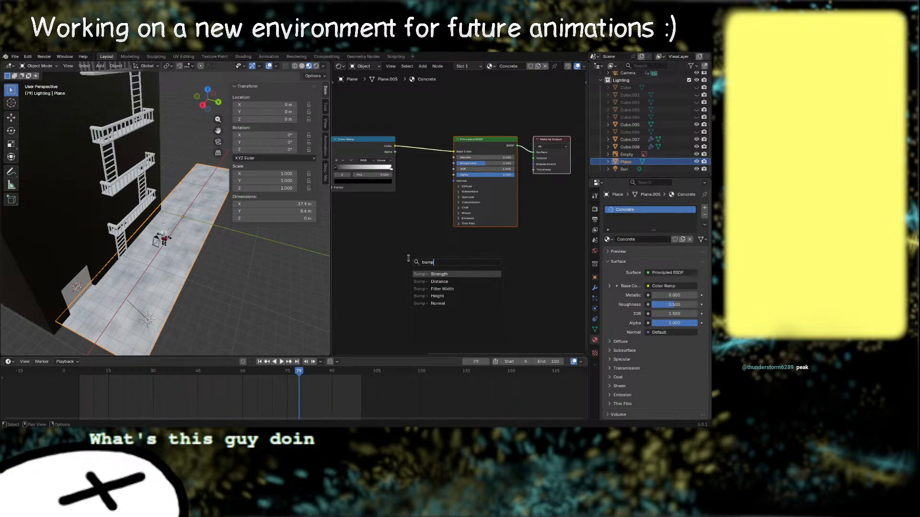
{"action": "key", "text": "Return"}
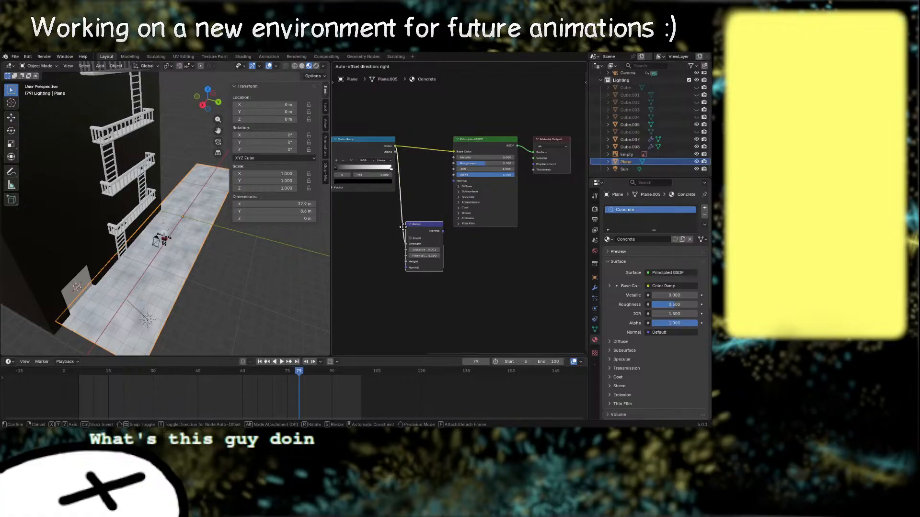
{"action": "left_click", "coordinate": [403, 227]}
{"action": "left_click_drag", "start_coordinate": [443, 231], "coordinate": [453, 181]}
{"action": "middle_click_drag", "start_coordinate": [482, 252], "coordinate": [470, 291]}
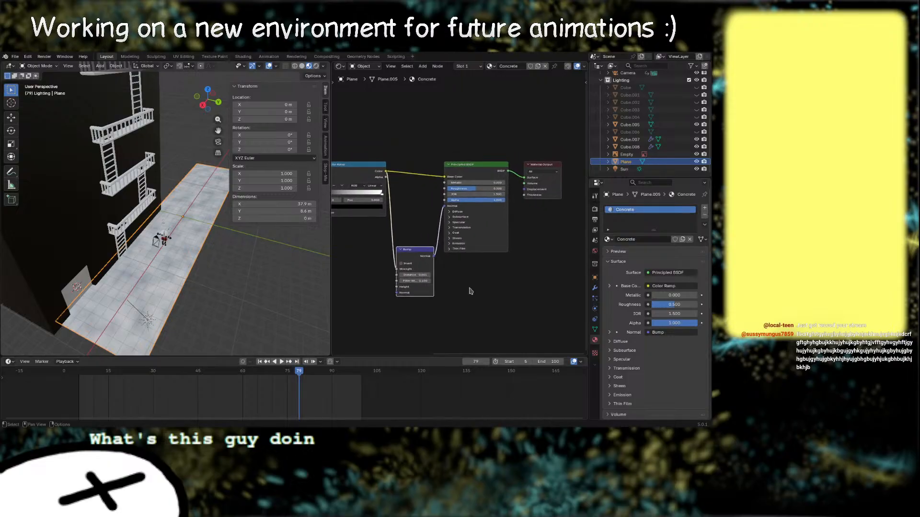
{"action": "left_click", "coordinate": [421, 240]}
Step: Set the Noise Texture's Scale to 25 while checking the ground plane's surface up close
{"action": "middle_click_drag", "start_coordinate": [420, 244], "coordinate": [432, 229]}
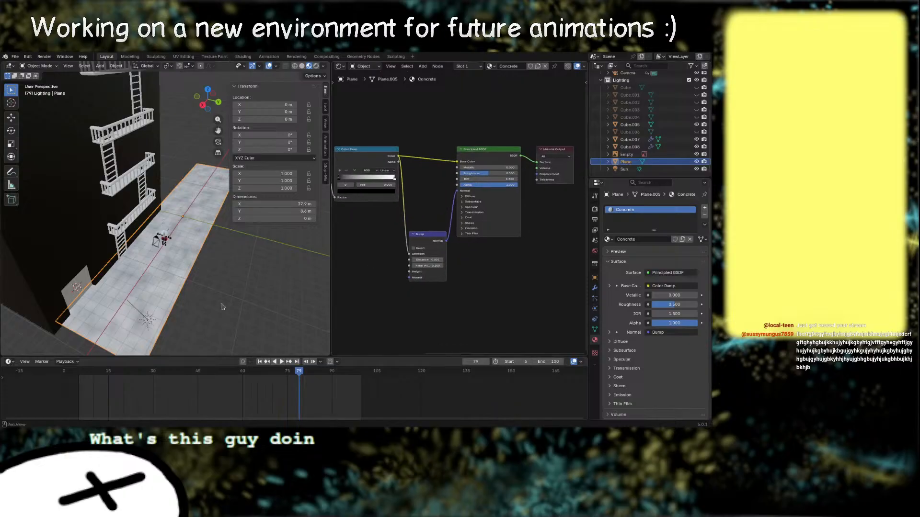
{"action": "middle_click_drag", "start_coordinate": [161, 313], "coordinate": [209, 233], "text": "shift"}
{"action": "scroll", "coordinate": [209, 267], "scroll_direction": "up", "scroll_amount": 4}
{"action": "scroll", "coordinate": [219, 250], "scroll_direction": "up", "scroll_amount": 4}
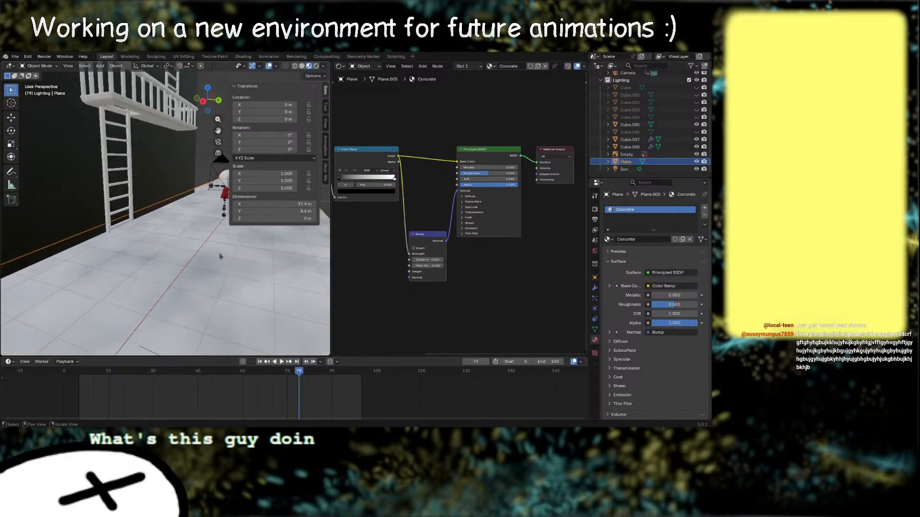
{"action": "scroll", "coordinate": [219, 252], "scroll_direction": "down", "scroll_amount": 1}
{"action": "middle_click_drag", "start_coordinate": [370, 257], "coordinate": [471, 280]}
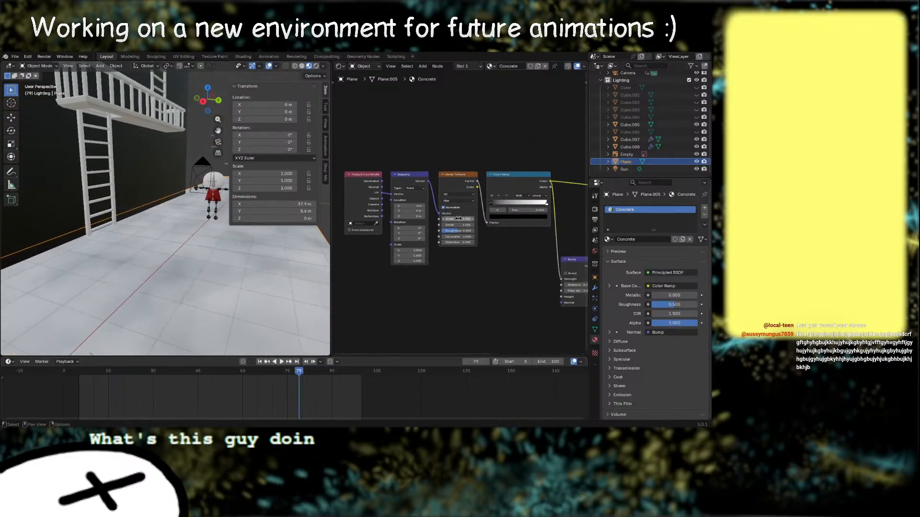
{"action": "left_click_drag", "start_coordinate": [467, 219], "coordinate": [541, 219]}
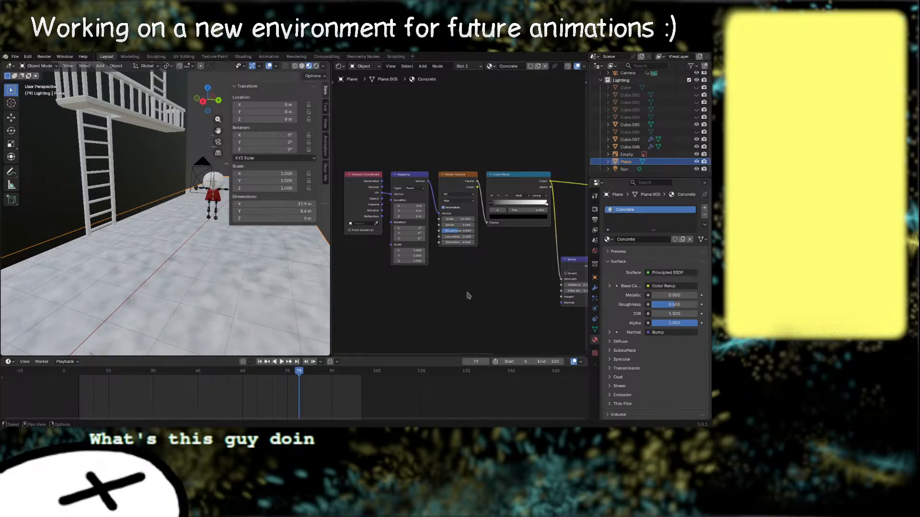
{"action": "double_click", "coordinate": [453, 219]}
{"action": "type", "text": "25"}
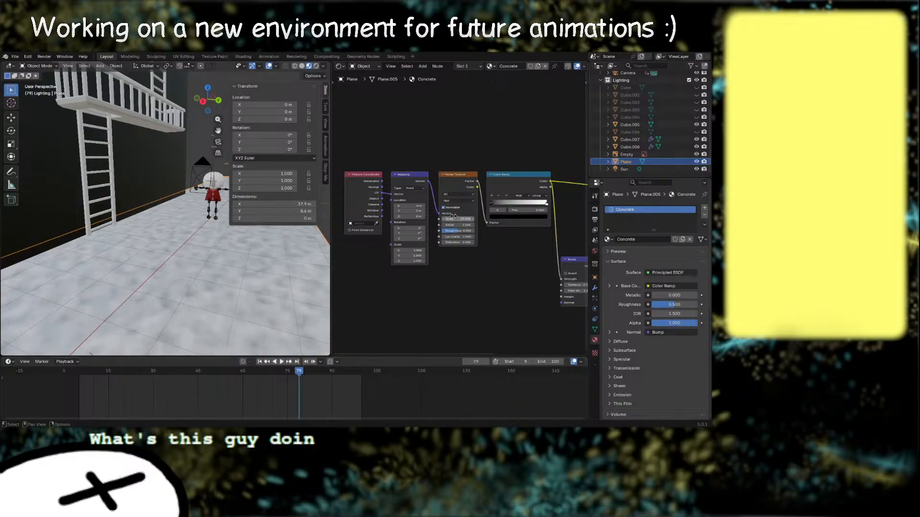
Step: Move the Color Ramp's link on the Bump node from the Strength input to the Distance input
{"action": "key", "text": "Return"}
{"action": "middle_click_drag", "start_coordinate": [500, 269], "coordinate": [428, 284]}
{"action": "middle_click_drag", "start_coordinate": [464, 308], "coordinate": [509, 282]}
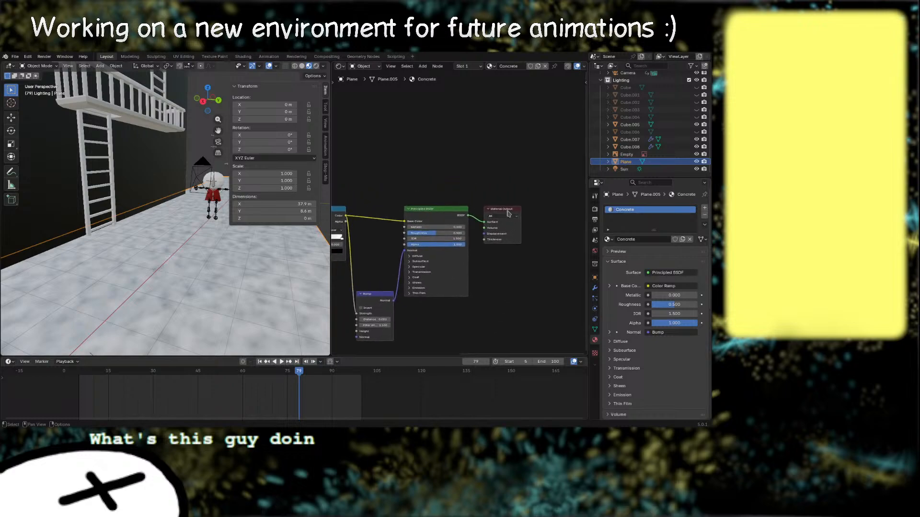
{"action": "middle_click_drag", "start_coordinate": [473, 194], "coordinate": [483, 181]}
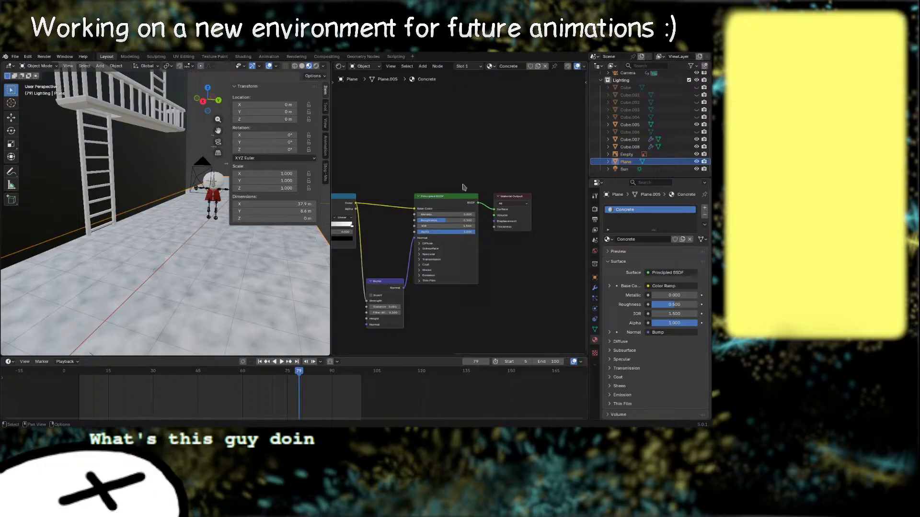
{"action": "middle_click_drag", "start_coordinate": [235, 276], "coordinate": [228, 285]}
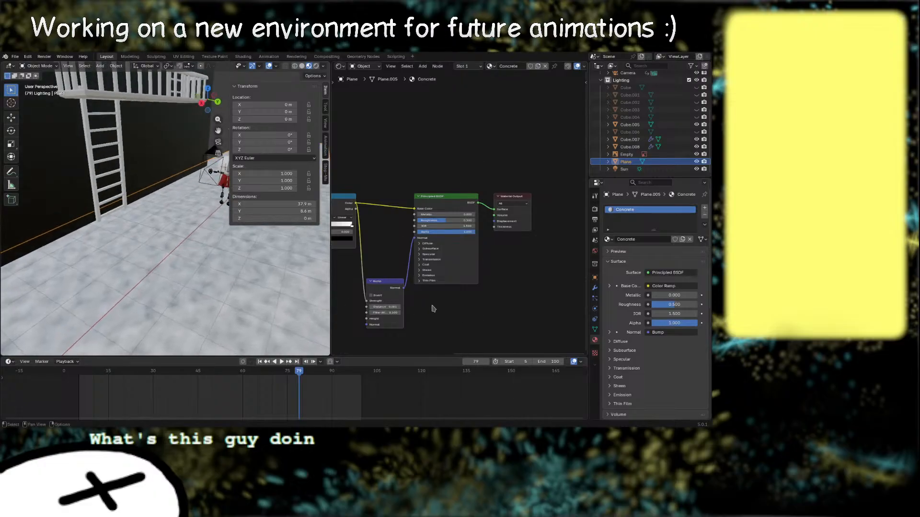
{"action": "middle_click_drag", "start_coordinate": [433, 307], "coordinate": [486, 271]}
{"action": "left_click_drag", "start_coordinate": [420, 266], "coordinate": [420, 272]}
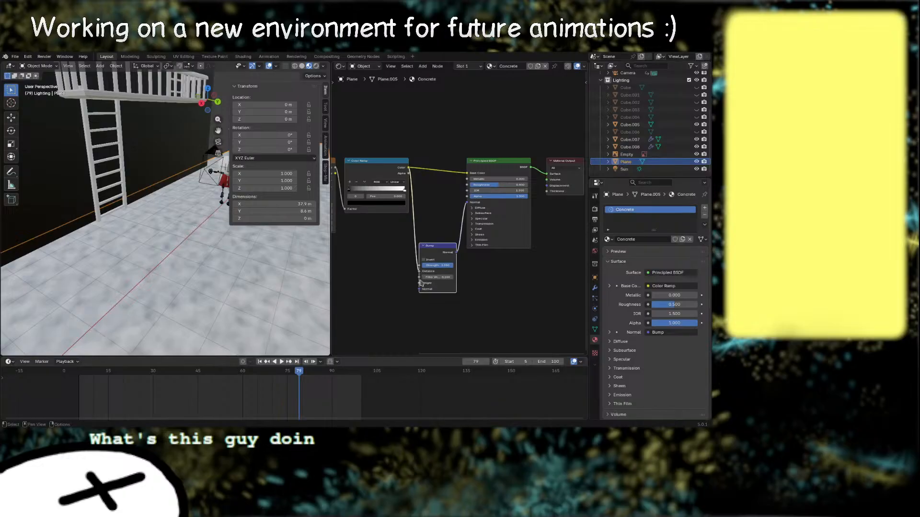
{"action": "middle_click_drag", "start_coordinate": [261, 284], "coordinate": [246, 272]}
{"action": "scroll", "coordinate": [254, 262], "scroll_direction": "up", "scroll_amount": 3}
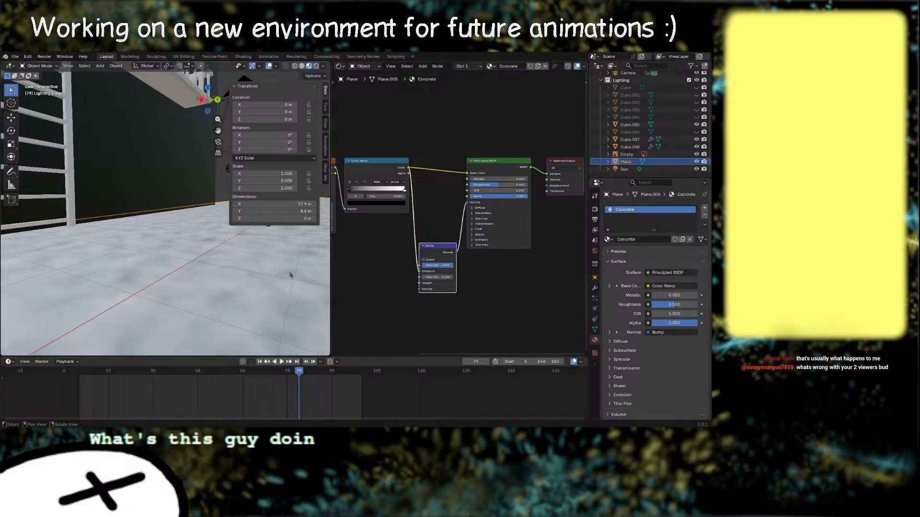
Step: Shift the Color Ramp's black stop inward to about a third of the ramp to strengthen the ground's dark speckles
{"action": "middle_click_drag", "start_coordinate": [460, 293], "coordinate": [493, 315]}
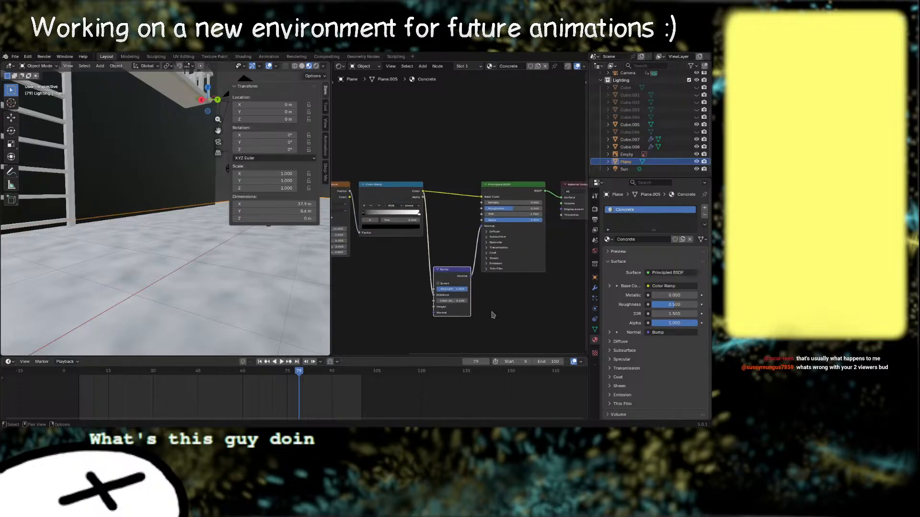
{"action": "left_click_drag", "start_coordinate": [363, 214], "coordinate": [385, 216]}
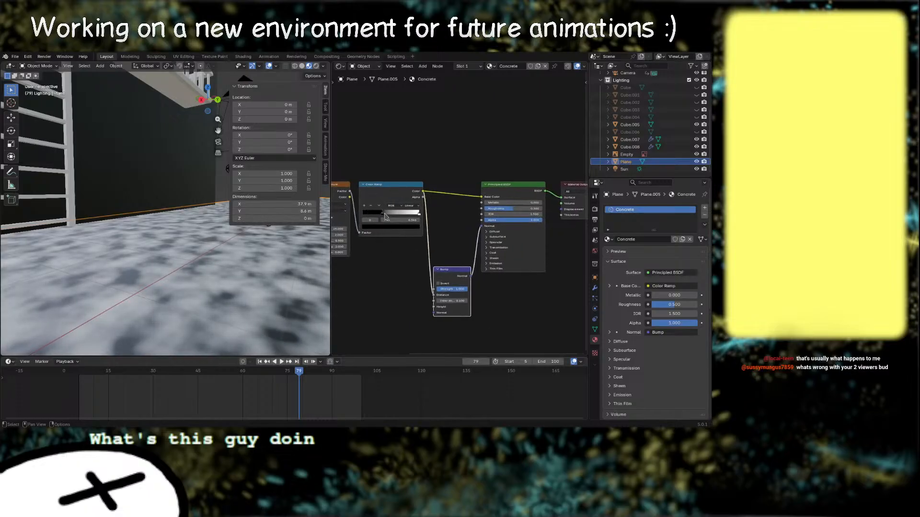
{"action": "scroll", "coordinate": [268, 258], "scroll_direction": "down", "scroll_amount": 2}
{"action": "right_click_drag", "start_coordinate": [229, 279], "coordinate": [229, 298]}
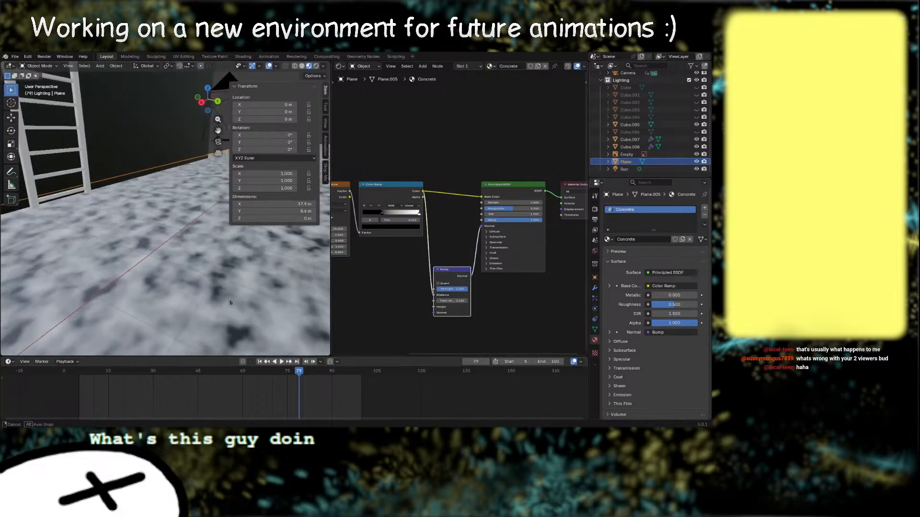
{"action": "scroll", "coordinate": [226, 296], "scroll_direction": "down", "scroll_amount": 2}
{"action": "middle_click_drag", "start_coordinate": [221, 294], "coordinate": [167, 309]}
{"action": "scroll", "coordinate": [168, 309], "scroll_direction": "down", "scroll_amount": 2}
Step: Connect the Bump node's Normal output to the Material Output's Displacement input
{"action": "mouse_move", "coordinate": [390, 303]}
{"action": "middle_mouse_down"}
{"action": "mouse_move", "coordinate": [418, 298]}
{"action": "mouse_move", "coordinate": [393, 316]}
{"action": "middle_mouse_up"}
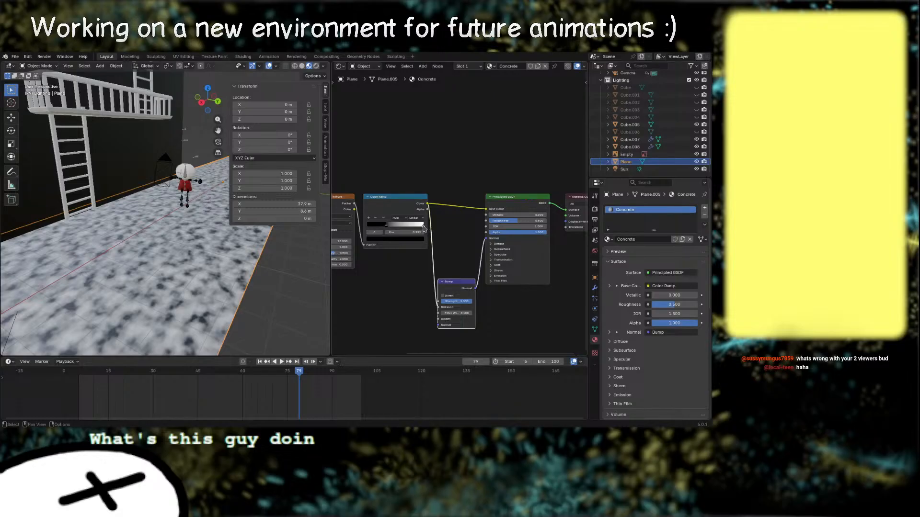
{"action": "scroll", "coordinate": [439, 226], "scroll_direction": "down", "scroll_amount": 1}
{"action": "middle_click_drag", "start_coordinate": [437, 226], "coordinate": [406, 232]}
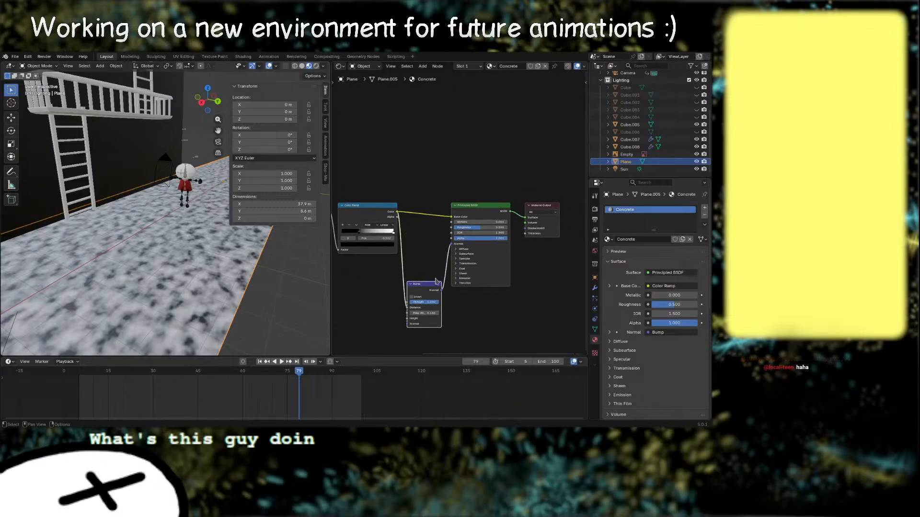
{"action": "middle_click_drag", "start_coordinate": [512, 317], "coordinate": [450, 321]}
{"action": "left_click_drag", "start_coordinate": [383, 294], "coordinate": [463, 232]}
{"action": "middle_click_drag", "start_coordinate": [201, 268], "coordinate": [206, 314]}
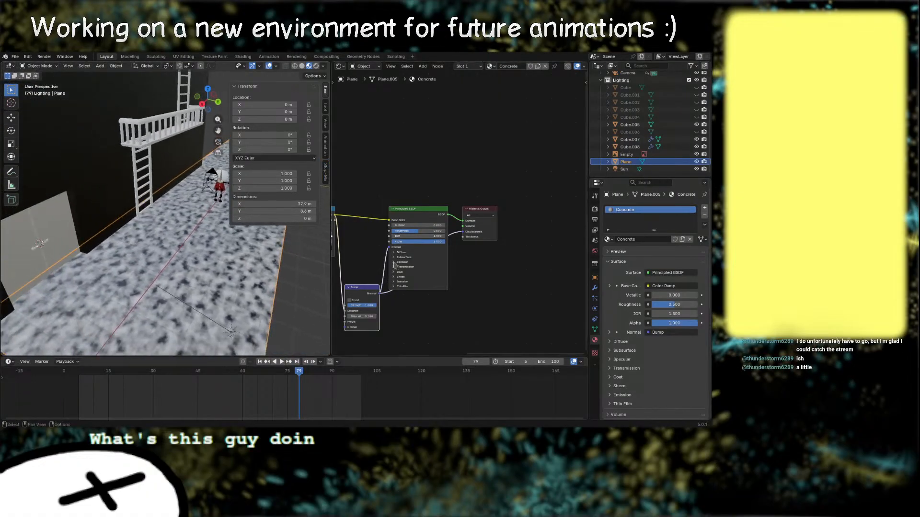
Step: Change the Color Ramp's white end stop to a light blue
{"action": "middle_click_drag", "start_coordinate": [367, 256], "coordinate": [431, 266]}
{"action": "left_click", "coordinate": [396, 249]}
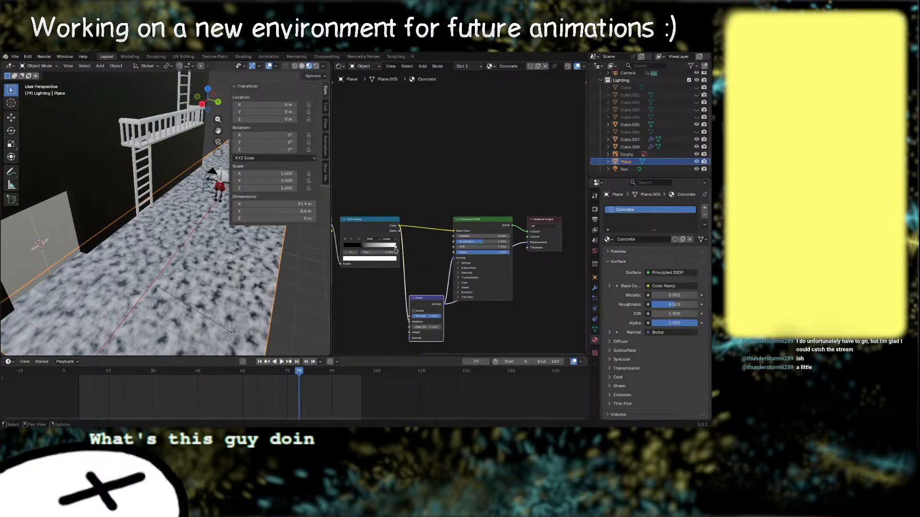
{"action": "left_click", "coordinate": [392, 259]}
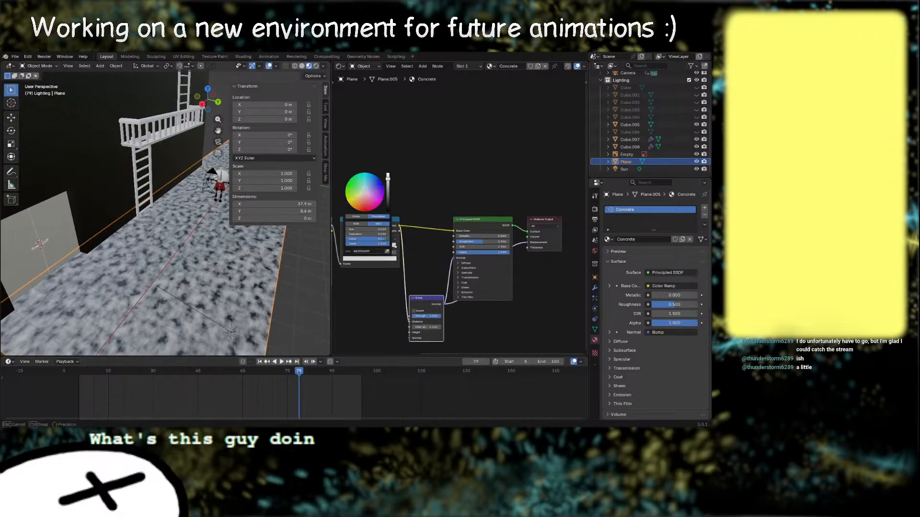
{"action": "left_click_drag", "start_coordinate": [370, 188], "coordinate": [368, 190]}
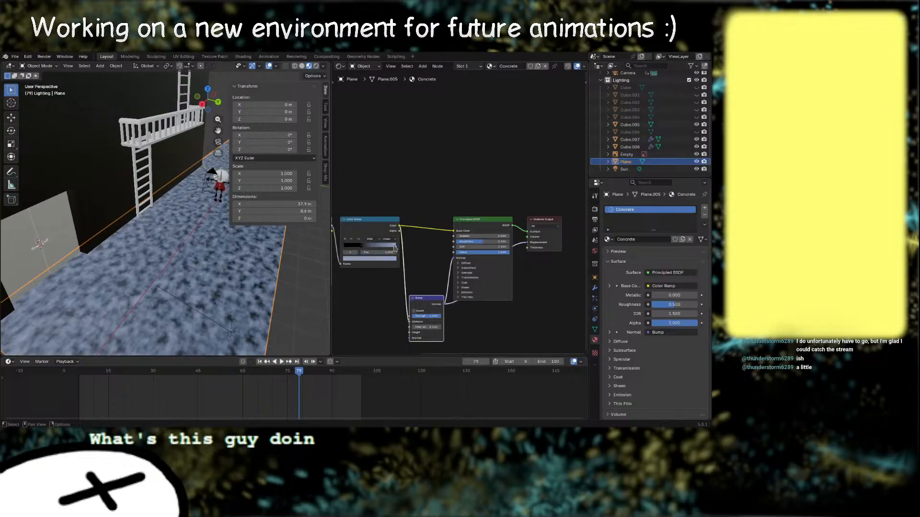
Step: Arrange the Color Ramp with the light blue stop near the middle and a pale cream stop near the end
{"action": "mouse_move", "coordinate": [394, 248]}
{"action": "left_mouse_down"}
{"action": "mouse_move", "coordinate": [344, 246]}
{"action": "mouse_move", "coordinate": [389, 250]}
{"action": "left_mouse_up"}
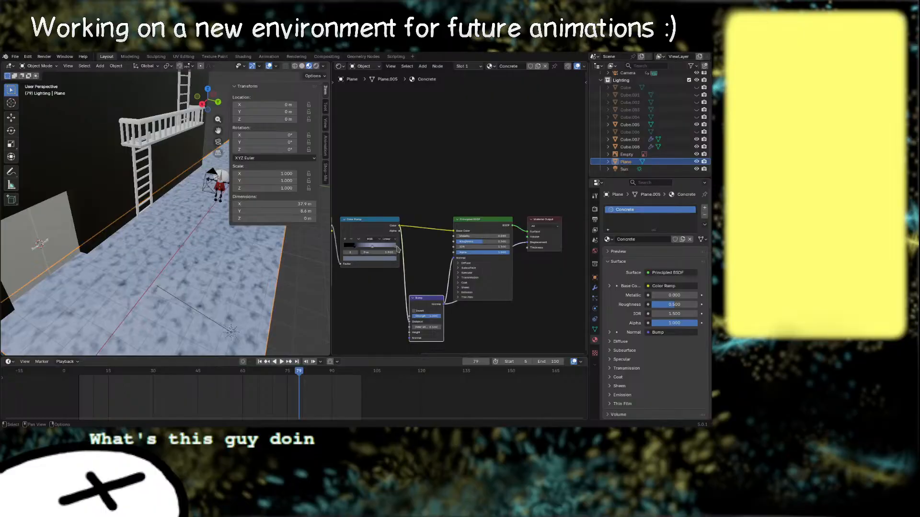
{"action": "left_click", "coordinate": [392, 259]}
{"action": "left_click_drag", "start_coordinate": [387, 184], "coordinate": [389, 177]}
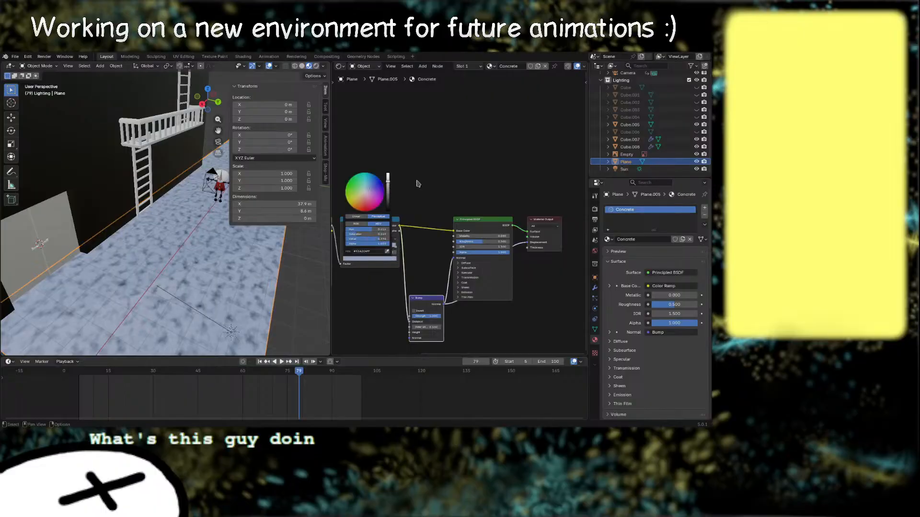
{"action": "middle_click_drag", "start_coordinate": [396, 283], "coordinate": [414, 269]}
{"action": "right_click_drag", "start_coordinate": [205, 283], "coordinate": [272, 277]}
{"action": "scroll", "coordinate": [226, 264], "scroll_direction": "down", "scroll_amount": 2}
{"action": "middle_click_drag", "start_coordinate": [272, 277], "coordinate": [254, 291]}
{"action": "left_click", "coordinate": [409, 245]}
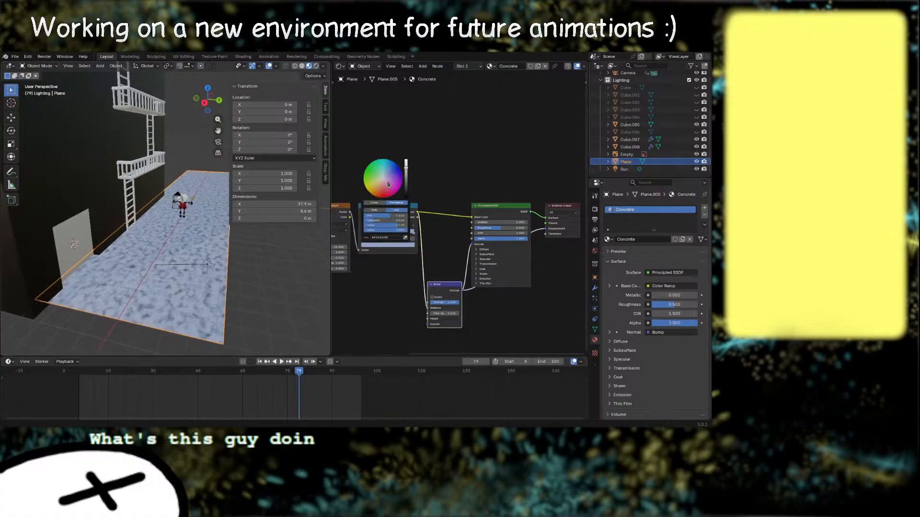
{"action": "left_click_drag", "start_coordinate": [388, 185], "coordinate": [406, 163]}
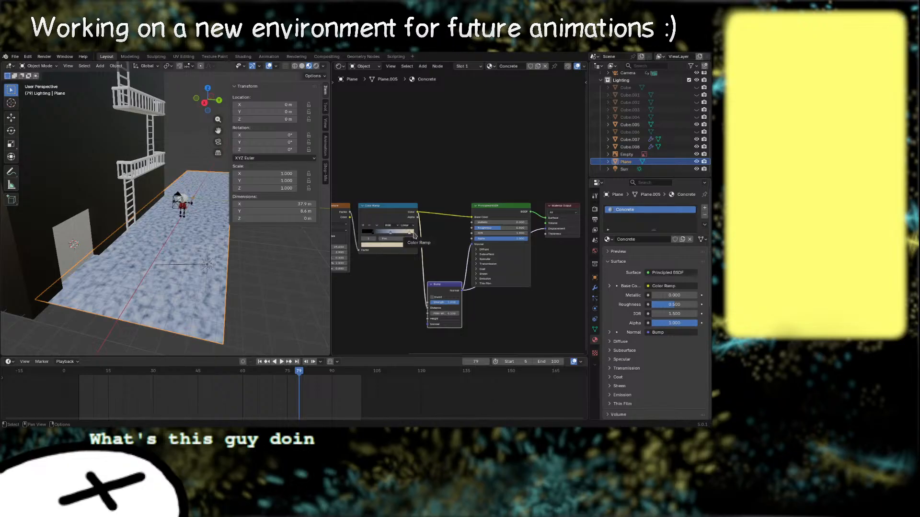
Step: Examine the concrete ground plane from several distances and angles and review its node setup
{"action": "middle_click_drag", "start_coordinate": [217, 281], "coordinate": [181, 293]}
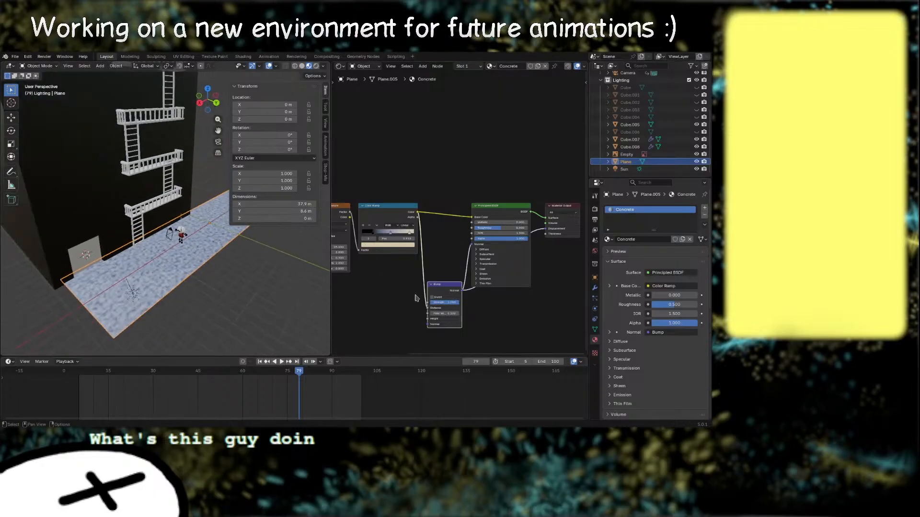
{"action": "middle_click_drag", "start_coordinate": [417, 299], "coordinate": [493, 314]}
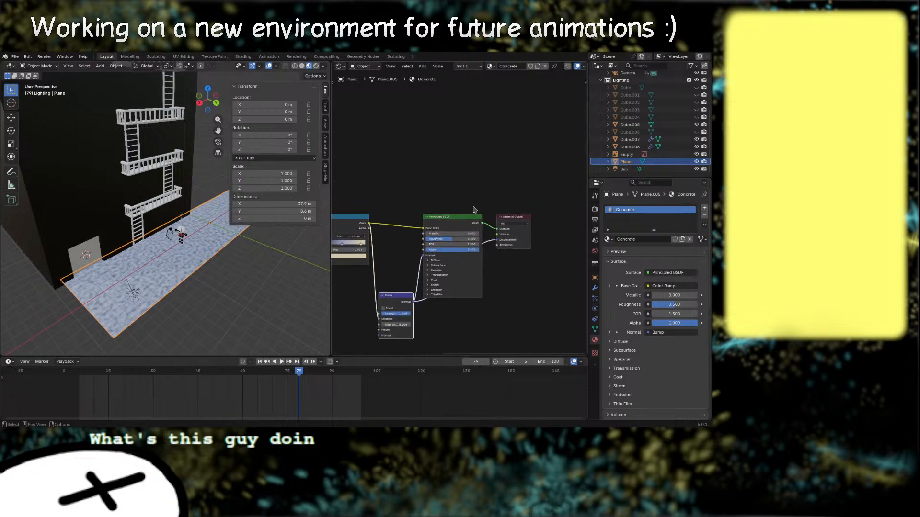
{"action": "scroll", "coordinate": [224, 278], "scroll_direction": "up", "scroll_amount": 6}
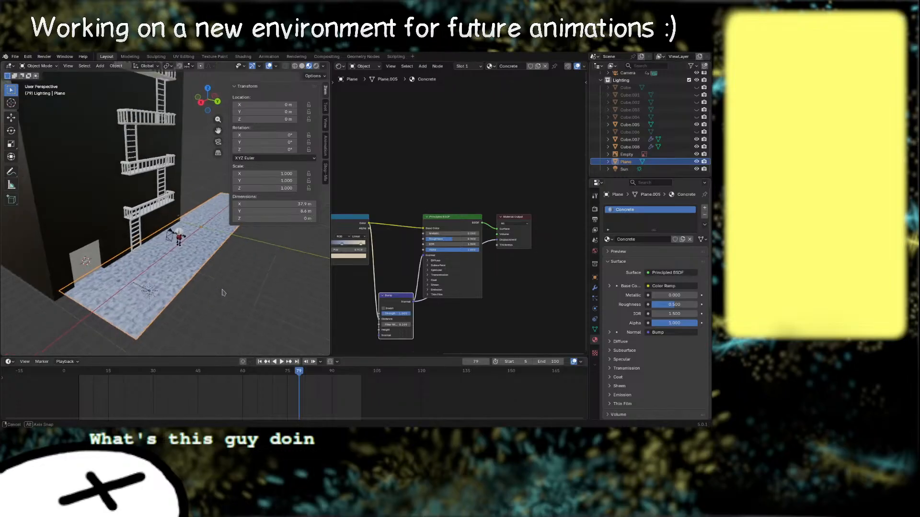
{"action": "middle_click_drag", "start_coordinate": [224, 278], "coordinate": [158, 271], "text": "shift"}
{"action": "scroll", "coordinate": [158, 235], "scroll_direction": "up", "scroll_amount": 4}
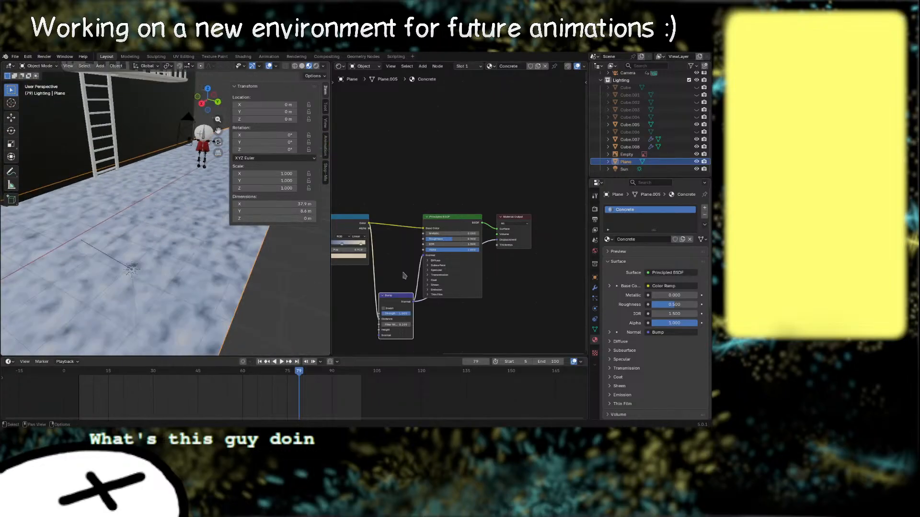
{"action": "mouse_move", "coordinate": [384, 280]}
{"action": "middle_mouse_down"}
{"action": "mouse_move", "coordinate": [407, 268]}
{"action": "mouse_move", "coordinate": [387, 282]}
{"action": "middle_mouse_up"}
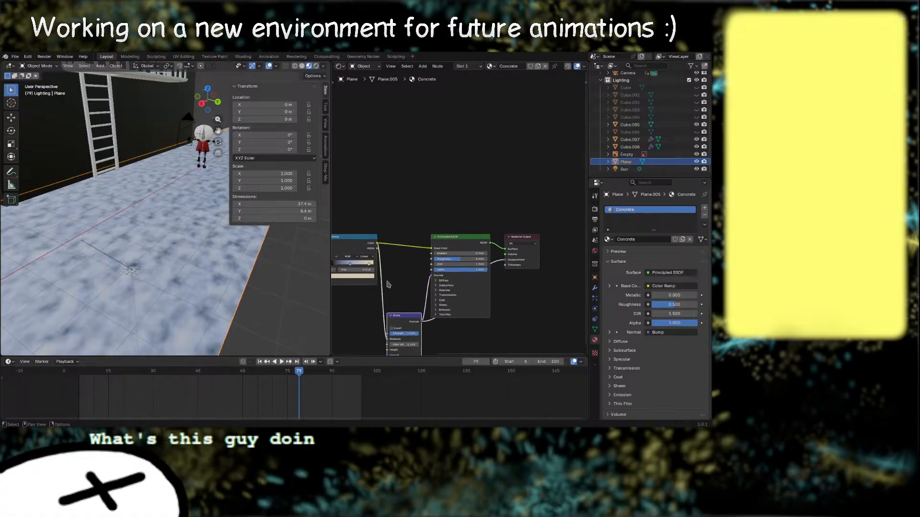
{"action": "scroll", "coordinate": [163, 250], "scroll_direction": "down", "scroll_amount": 3}
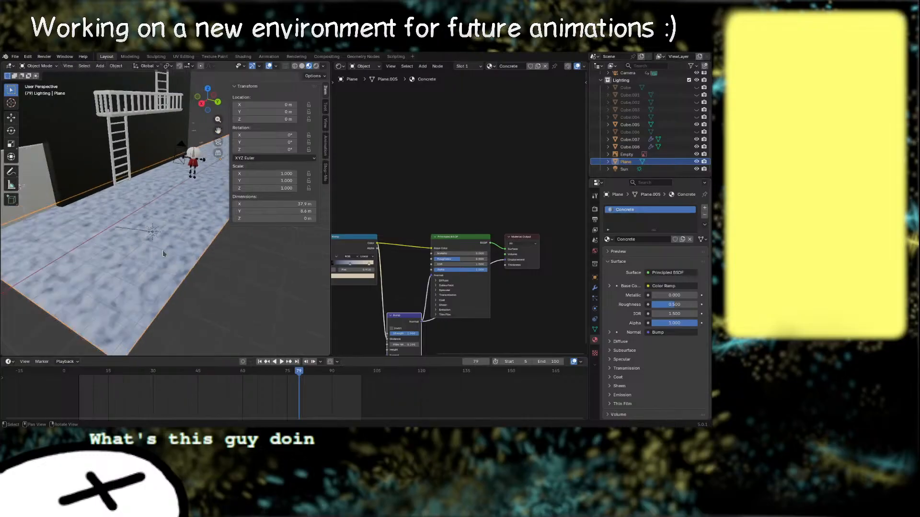
{"action": "middle_click_drag", "start_coordinate": [162, 250], "coordinate": [174, 308], "text": "shift"}
{"action": "middle_click_drag", "start_coordinate": [396, 285], "coordinate": [402, 252]}
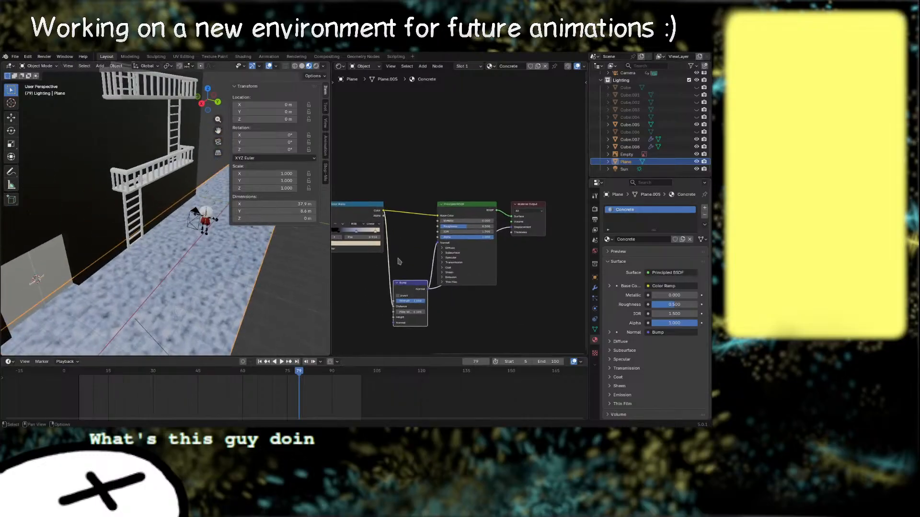
{"action": "middle_click_drag", "start_coordinate": [398, 261], "coordinate": [504, 270]}
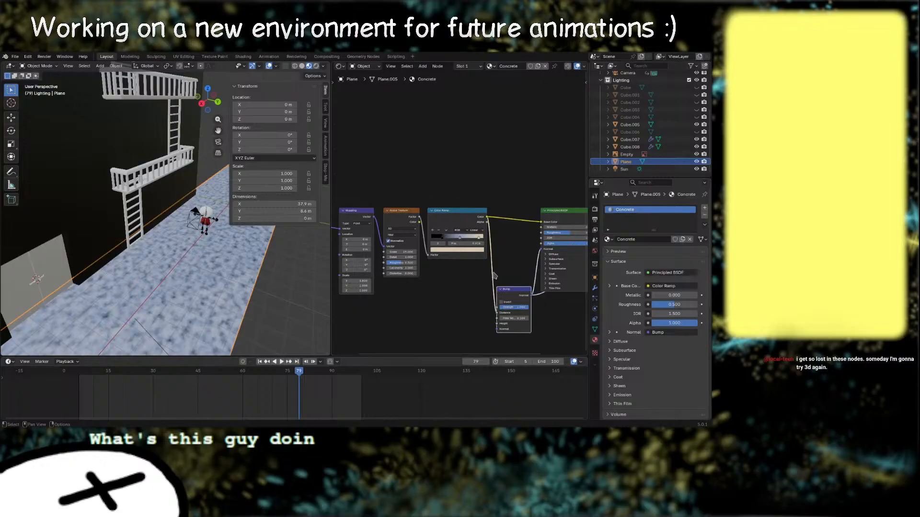
{"action": "middle_click_drag", "start_coordinate": [423, 311], "coordinate": [468, 298]}
{"action": "middle_click_drag", "start_coordinate": [215, 292], "coordinate": [223, 268]}
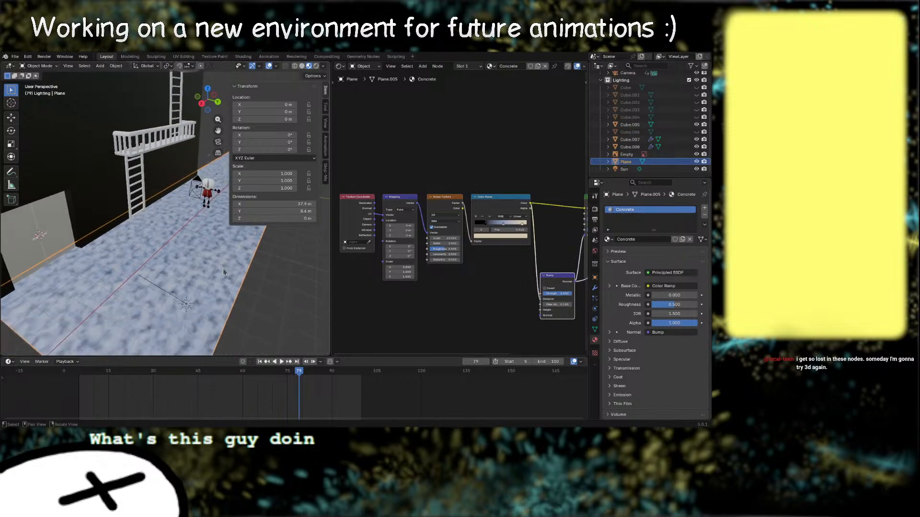
{"action": "scroll", "coordinate": [237, 295], "scroll_direction": "up", "scroll_amount": 2}
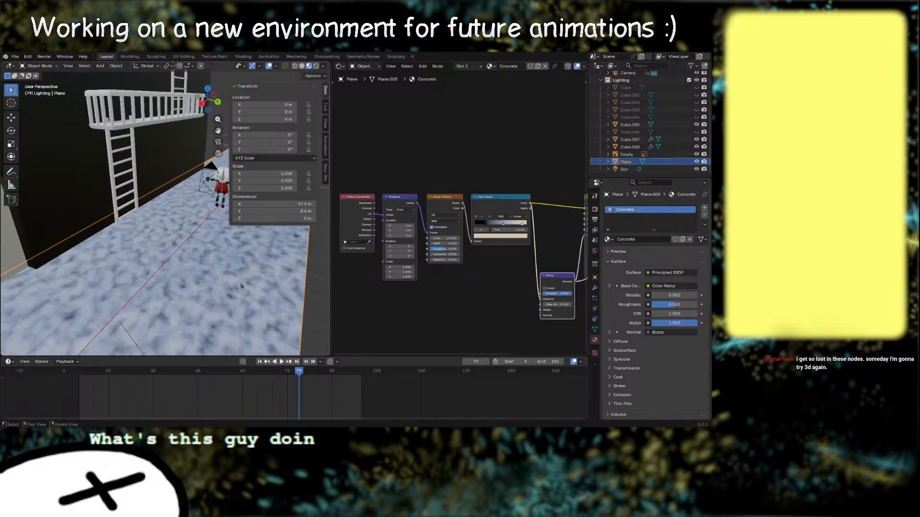
{"action": "middle_click_drag", "start_coordinate": [269, 272], "coordinate": [271, 288]}
{"action": "middle_click_drag", "start_coordinate": [454, 309], "coordinate": [406, 315]}
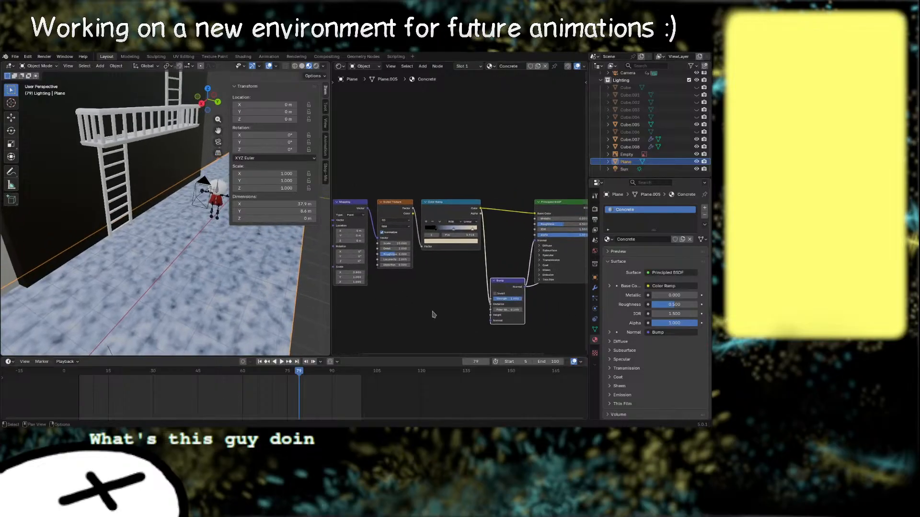
{"action": "middle_click_drag", "start_coordinate": [263, 279], "coordinate": [264, 282]}
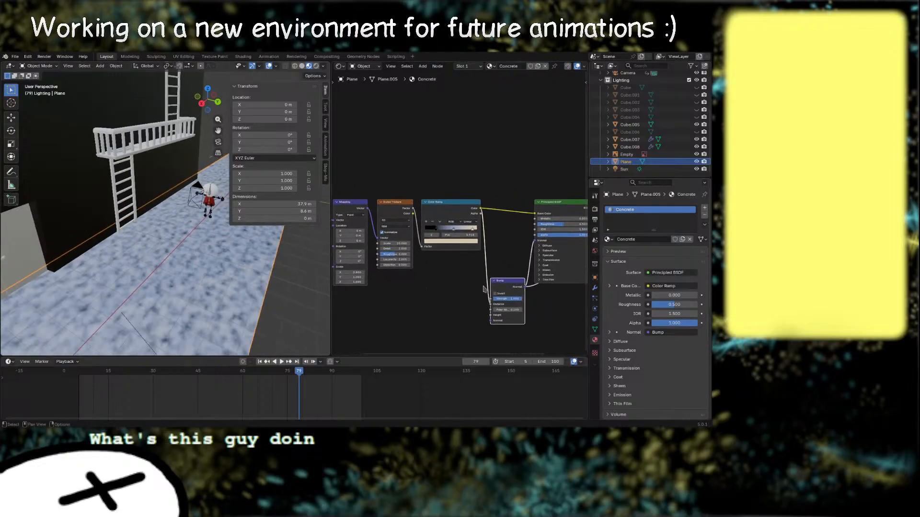
{"action": "middle_click_drag", "start_coordinate": [464, 301], "coordinate": [401, 305]}
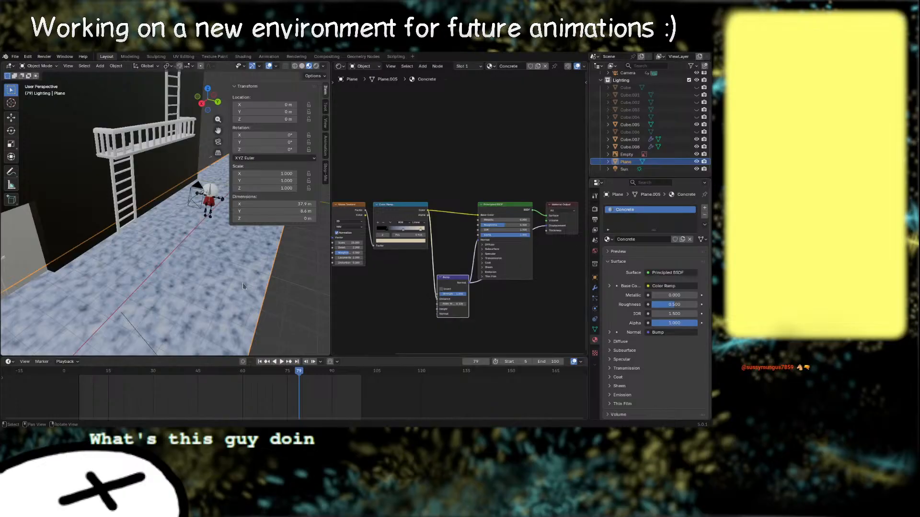
Step: Give the fire escape's ladders and platforms a new material named Rusty Metal
{"action": "middle_click_drag", "start_coordinate": [242, 282], "coordinate": [238, 279]}
{"action": "scroll", "coordinate": [237, 280], "scroll_direction": "down", "scroll_amount": 6}
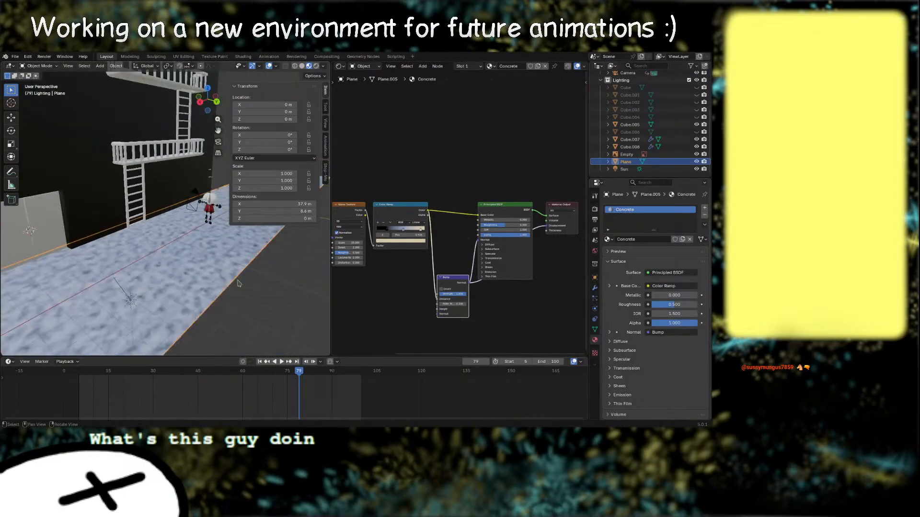
{"action": "scroll", "coordinate": [194, 262], "scroll_direction": "up", "scroll_amount": 4}
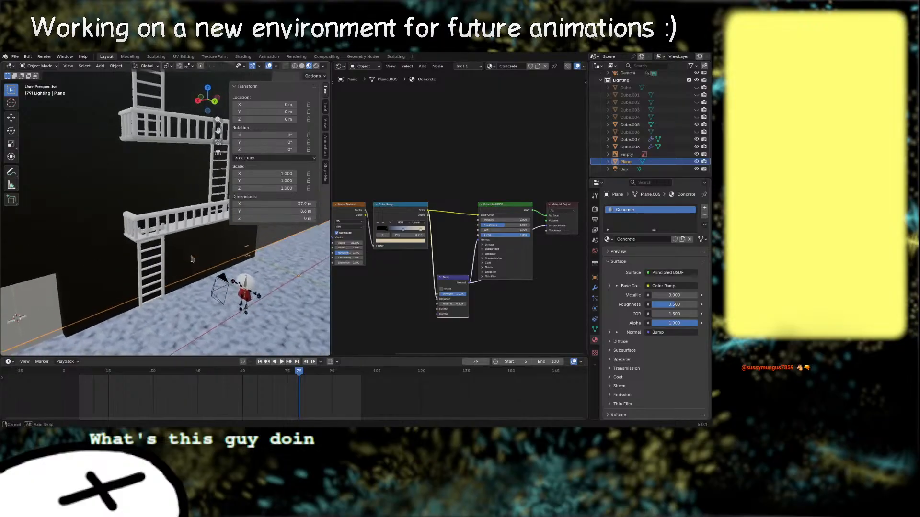
{"action": "left_click", "coordinate": [178, 230]}
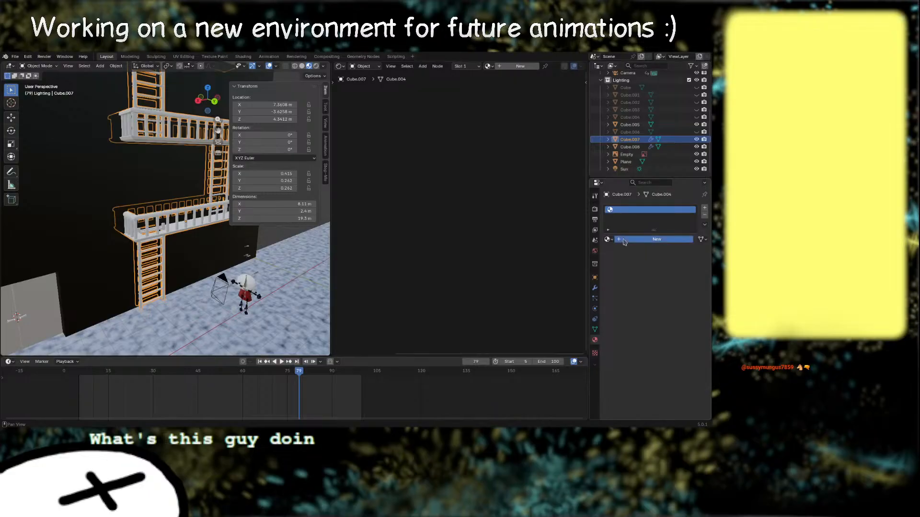
{"action": "left_click", "coordinate": [624, 239]}
{"action": "left_click", "coordinate": [647, 239]}
{"action": "type", "text": "Rusty Metal"}
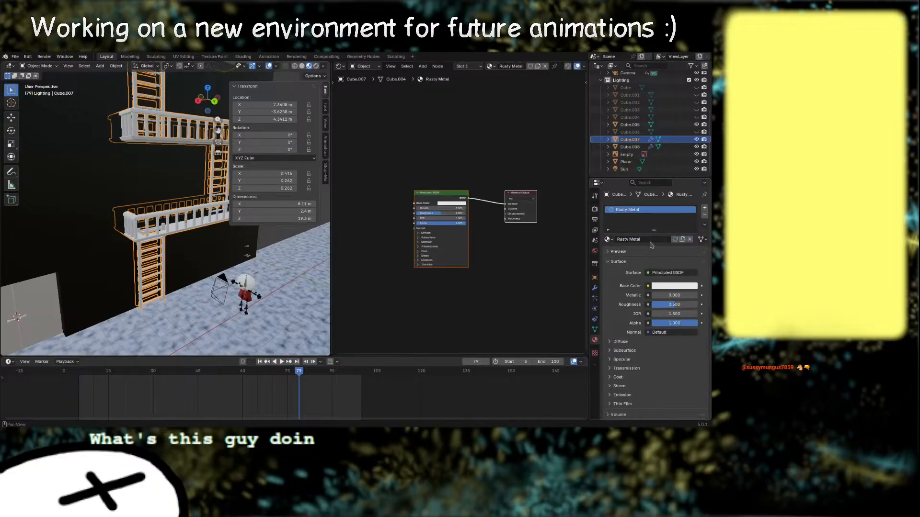
Step: Add Texture Coordinate and Mapping nodes to the Rusty Metal material and delete the Image Texture node created with them
{"action": "key", "text": "Return"}
{"action": "left_click_drag", "start_coordinate": [445, 193], "coordinate": [467, 193]}
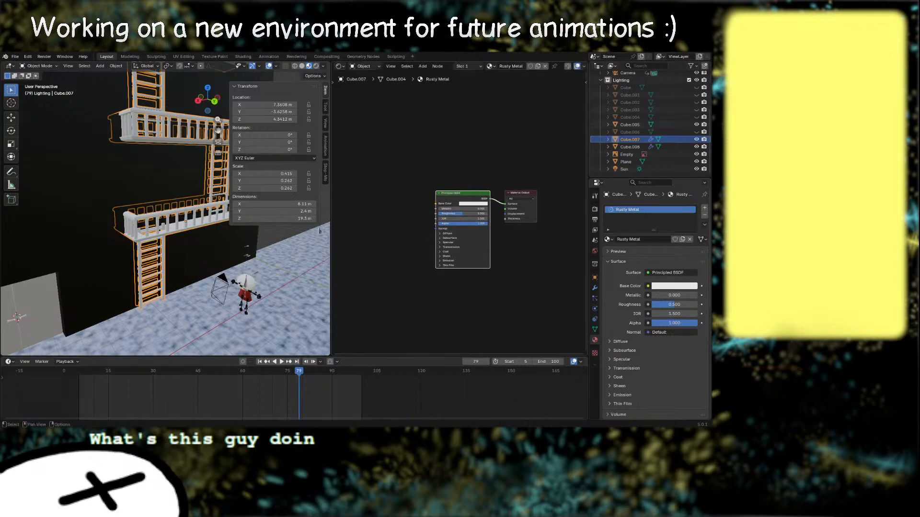
{"action": "middle_click_drag", "start_coordinate": [272, 258], "coordinate": [224, 278]}
{"action": "scroll", "coordinate": [224, 277], "scroll_direction": "down", "scroll_amount": 2}
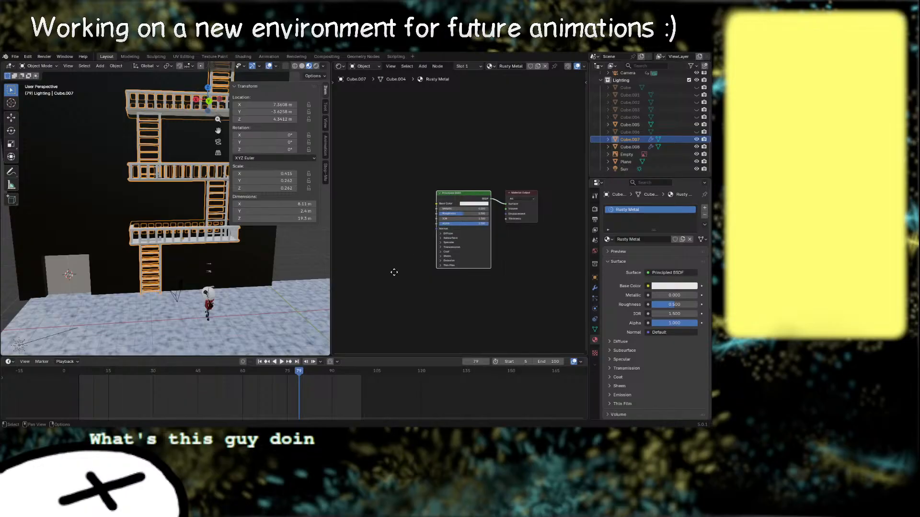
{"action": "middle_click_drag", "start_coordinate": [392, 271], "coordinate": [441, 265]}
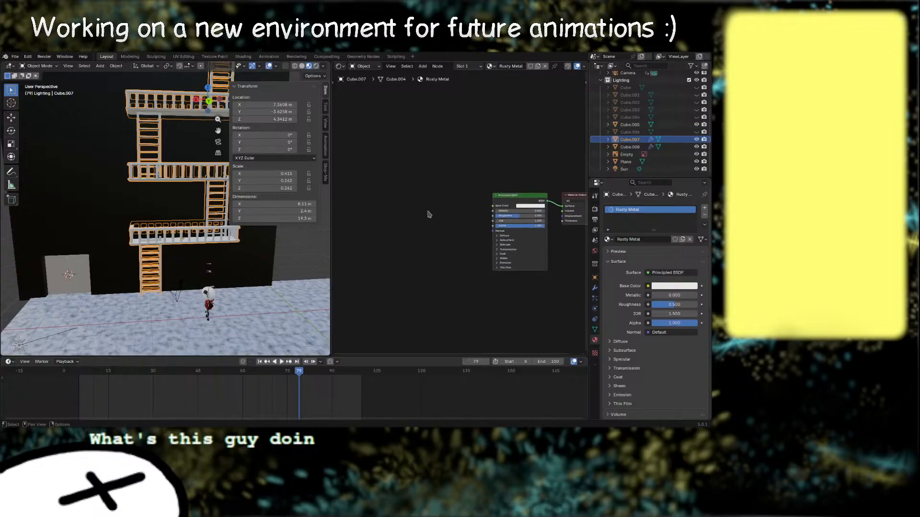
{"action": "key", "text": "ctrl+t"}
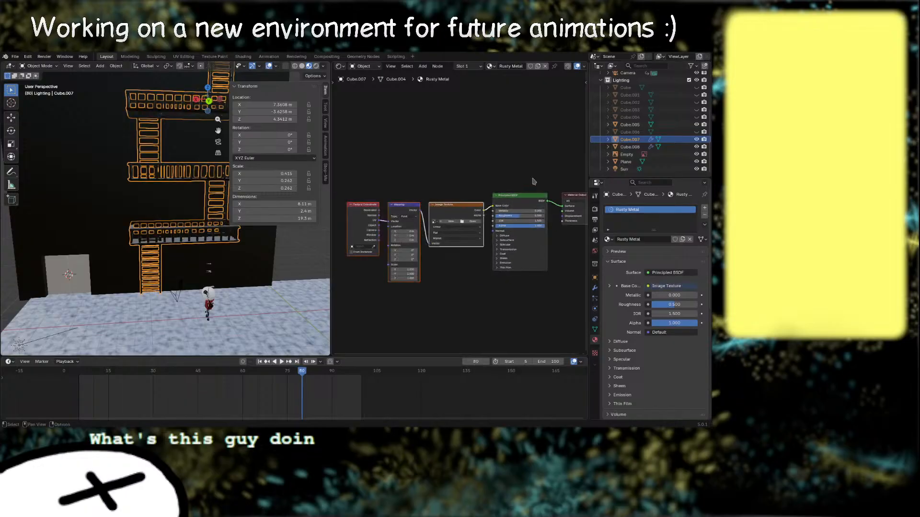
{"action": "left_click", "coordinate": [465, 221]}
{"action": "key", "text": "x"}
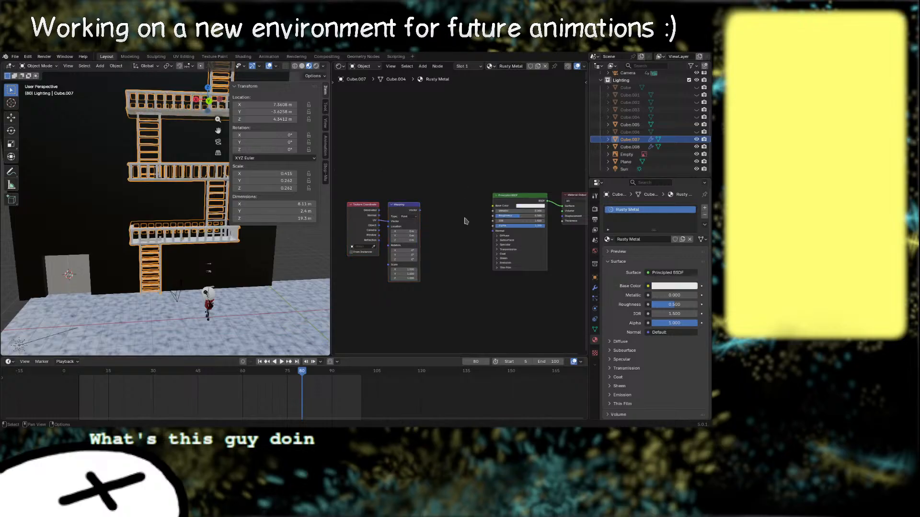
Step: Add a Noise Texture driven by the Mapping node's vector output and position it beside that node
{"action": "left_click_drag", "start_coordinate": [420, 211], "coordinate": [433, 206]}
{"action": "type", "text": "noise"}
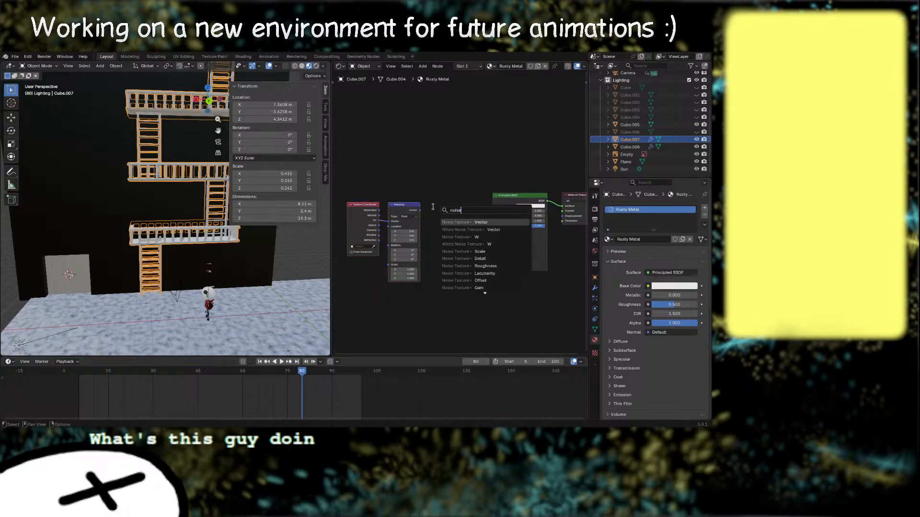
{"action": "key", "text": "Return"}
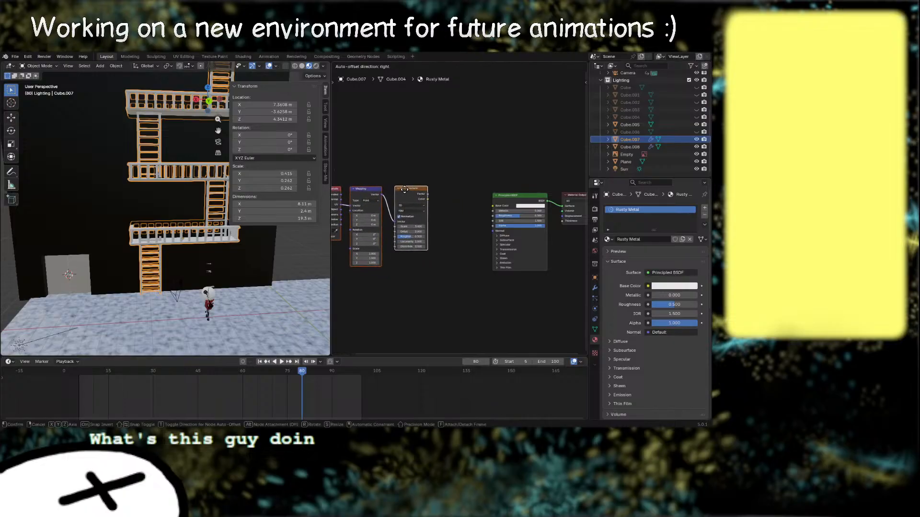
{"action": "left_click", "coordinate": [384, 197]}
{"action": "middle_click_drag", "start_coordinate": [426, 180], "coordinate": [409, 175]}
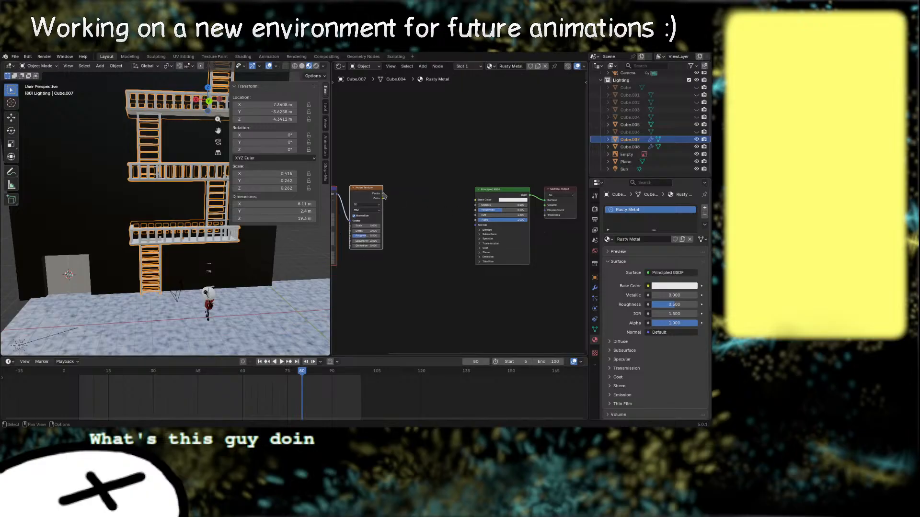
Step: Add a Color Ramp after the Noise Texture's factor output and feed its color into the shader's Base Color and Metallic
{"action": "left_click_drag", "start_coordinate": [383, 194], "coordinate": [399, 209]}
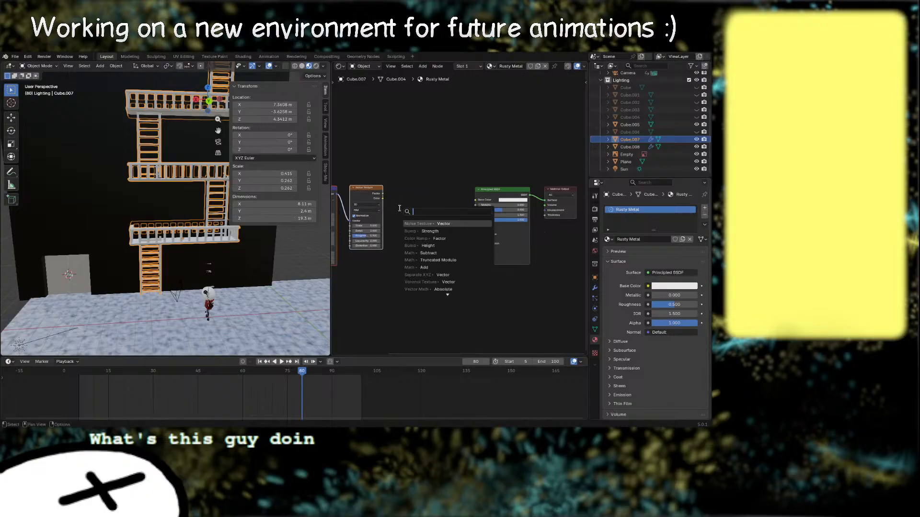
{"action": "type", "text": "color ram"}
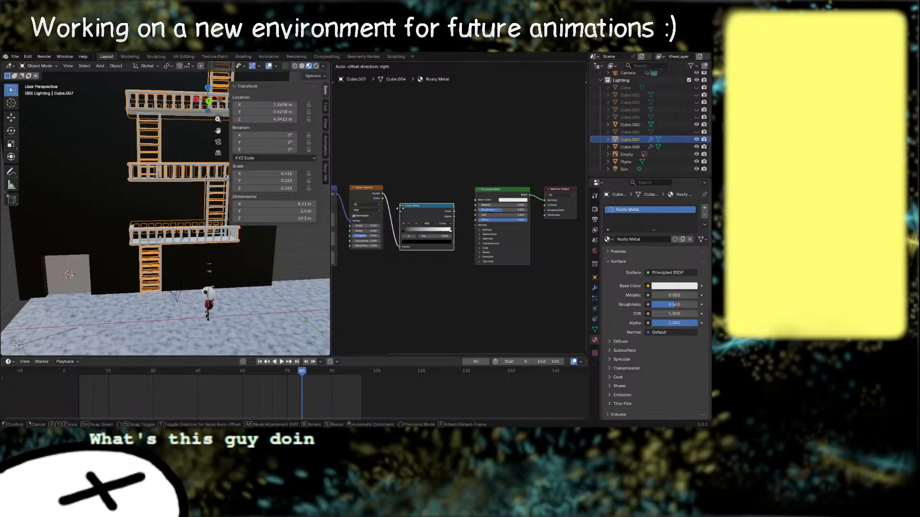
{"action": "left_click_drag", "start_coordinate": [400, 208], "coordinate": [473, 202]}
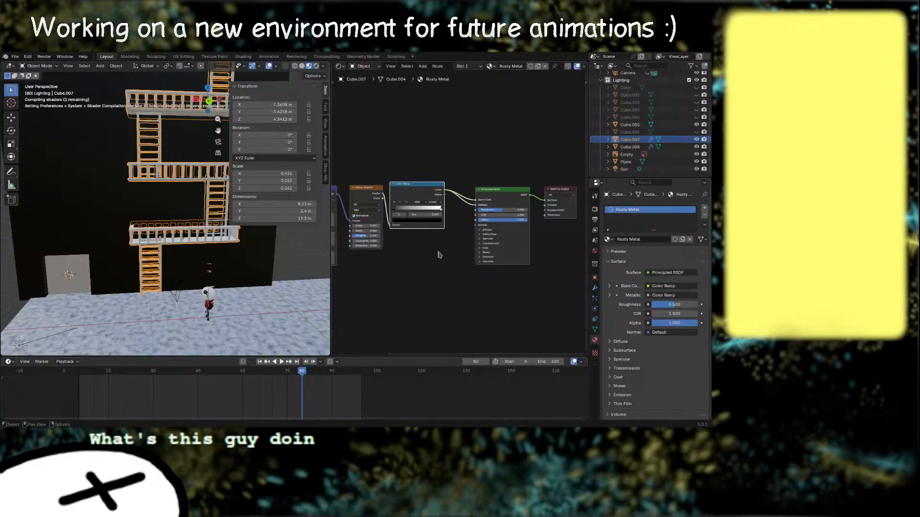
Step: Set the Noise Texture's scale to 12 while checking the pattern on the fire escape railing
{"action": "middle_click_drag", "start_coordinate": [431, 267], "coordinate": [437, 267]}
{"action": "scroll", "coordinate": [230, 271], "scroll_direction": "up", "scroll_amount": 2}
{"action": "middle_click_drag", "start_coordinate": [177, 269], "coordinate": [229, 261]}
{"action": "scroll", "coordinate": [230, 261], "scroll_direction": "up", "scroll_amount": 2}
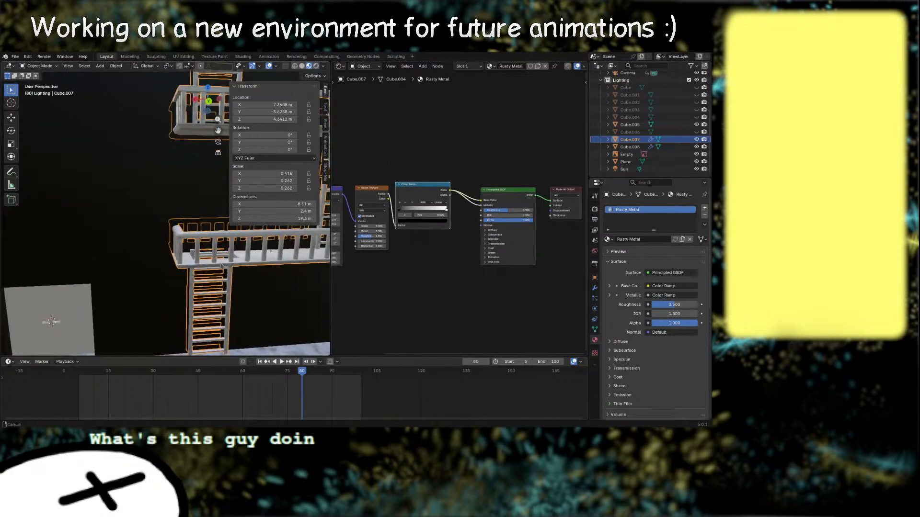
{"action": "right_click_drag", "start_coordinate": [230, 260], "coordinate": [263, 247]}
{"action": "middle_click_drag", "start_coordinate": [262, 247], "coordinate": [225, 256]}
{"action": "scroll", "coordinate": [214, 256], "scroll_direction": "up", "scroll_amount": 2}
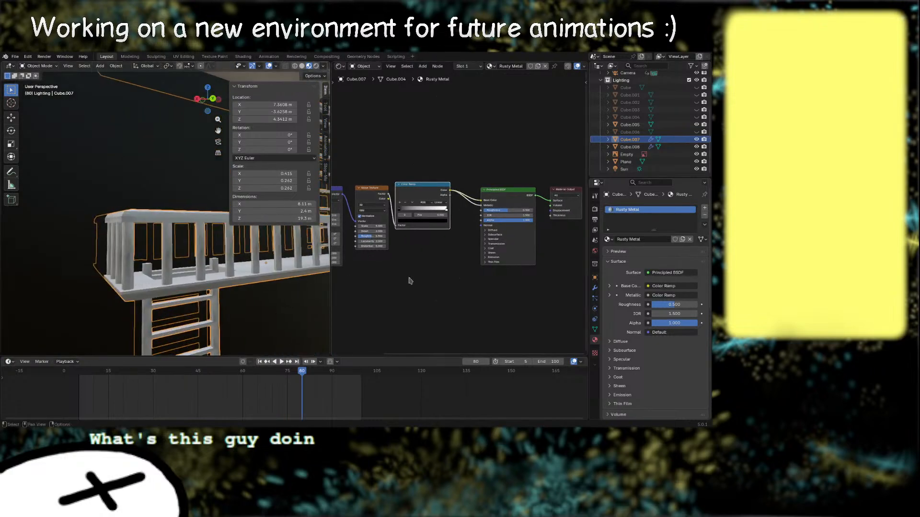
{"action": "scroll", "coordinate": [411, 281], "scroll_direction": "down", "scroll_amount": 2}
{"action": "middle_click_drag", "start_coordinate": [405, 268], "coordinate": [413, 270]}
{"action": "mouse_move", "coordinate": [394, 226]}
{"action": "left_mouse_down"}
{"action": "mouse_move", "coordinate": [472, 226]}
{"action": "mouse_move", "coordinate": [395, 230]}
{"action": "left_mouse_up"}
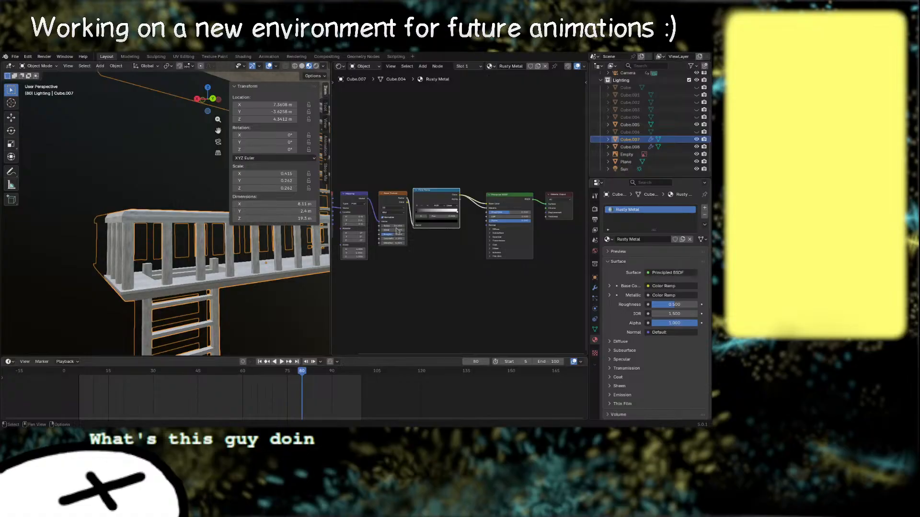
{"action": "scroll", "coordinate": [398, 230], "scroll_direction": "up", "scroll_amount": 2}
{"action": "middle_click_drag", "start_coordinate": [411, 255], "coordinate": [437, 272]}
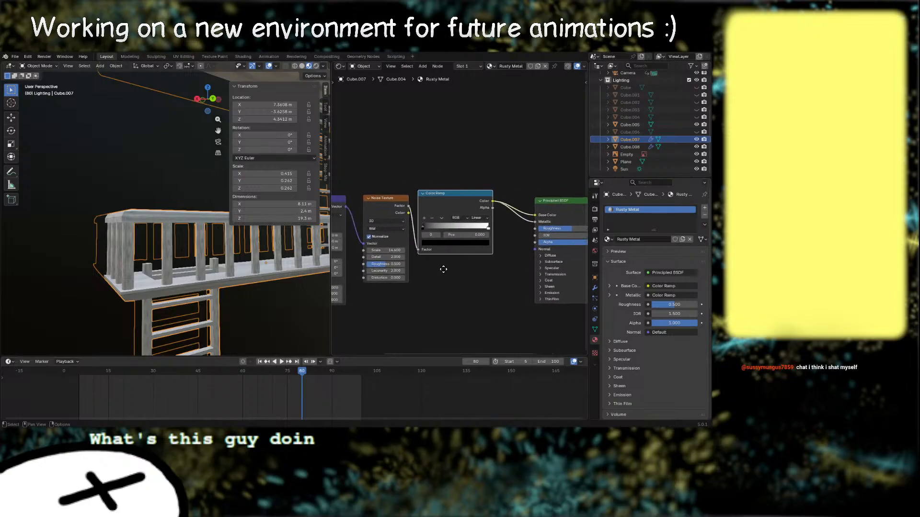
{"action": "left_click", "coordinate": [386, 250]}
{"action": "type", "text": "1"}
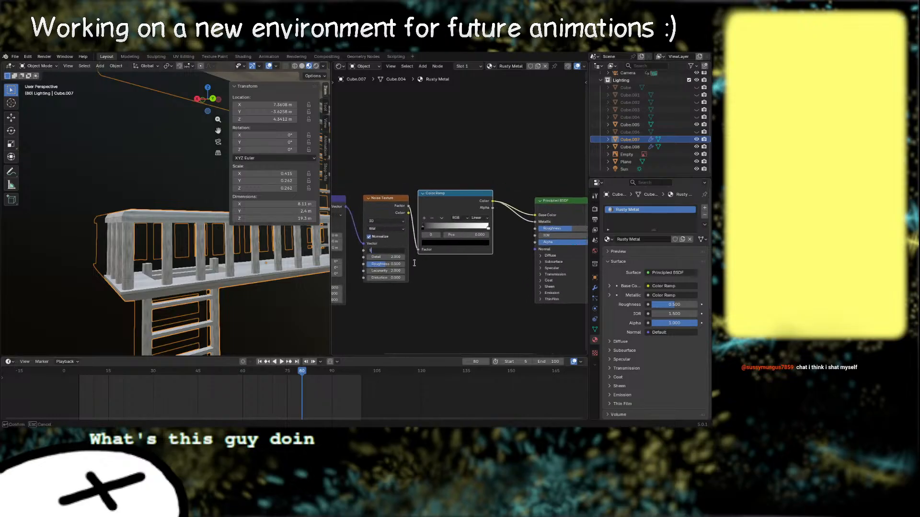
{"action": "type", "text": "2"}
{"action": "key", "text": "Return"}
Step: Examine the fire escape railing's metal texture up close in rendered shading and review the shader nodes
{"action": "middle_click_drag", "start_coordinate": [105, 250], "coordinate": [194, 302]}
{"action": "middle_click_drag", "start_coordinate": [435, 300], "coordinate": [343, 318]}
{"action": "scroll", "coordinate": [431, 266], "scroll_direction": "up", "scroll_amount": 1}
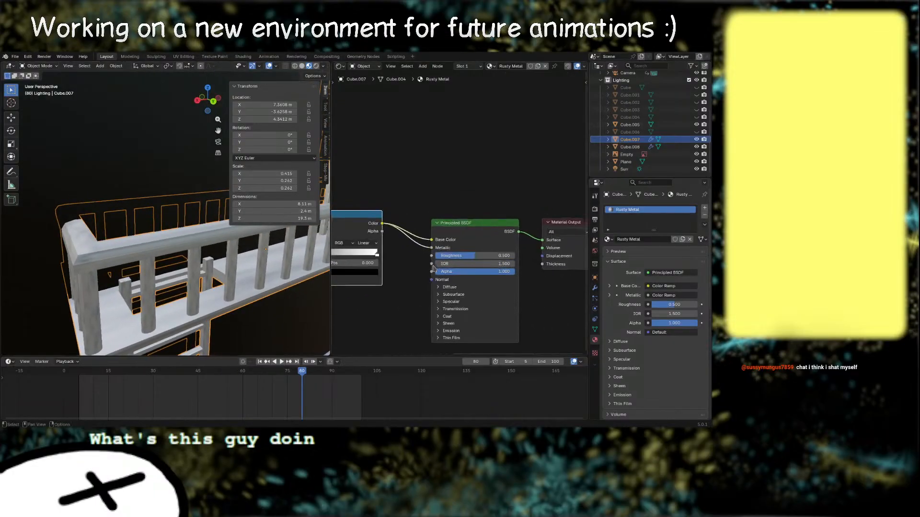
{"action": "middle_click_drag", "start_coordinate": [516, 295], "coordinate": [496, 286]}
{"action": "scroll", "coordinate": [206, 265], "scroll_direction": "up", "scroll_amount": 1}
{"action": "mouse_move", "coordinate": [206, 265]}
{"action": "middle_mouse_down"}
{"action": "mouse_move", "coordinate": [270, 246]}
{"action": "mouse_move", "coordinate": [339, 274]}
{"action": "mouse_move", "coordinate": [472, 247]}
{"action": "mouse_move", "coordinate": [440, 279]}
{"action": "middle_mouse_up"}
{"action": "scroll", "coordinate": [412, 287], "scroll_direction": "down", "scroll_amount": 3}
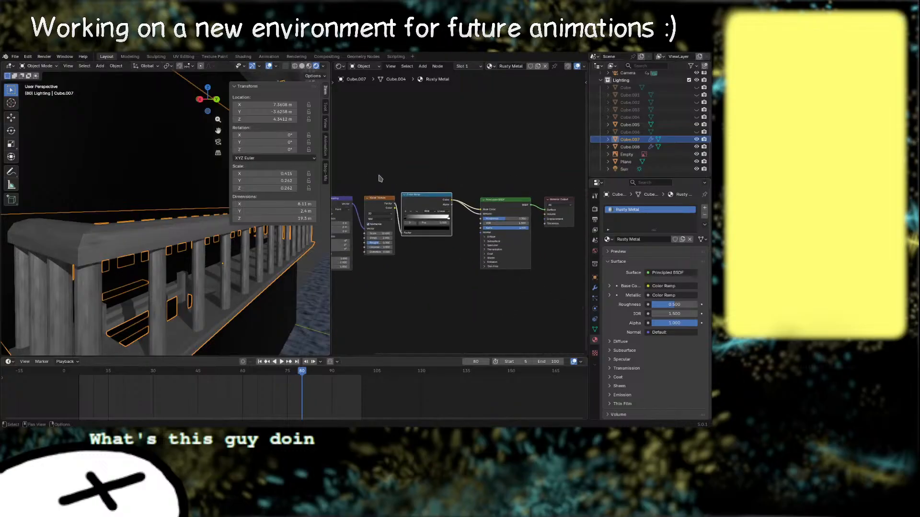
Step: Move the texture nodes and Color Ramp away from the Principled BSDF to make room between them
{"action": "left_click_drag", "start_coordinate": [418, 196], "coordinate": [418, 198]}
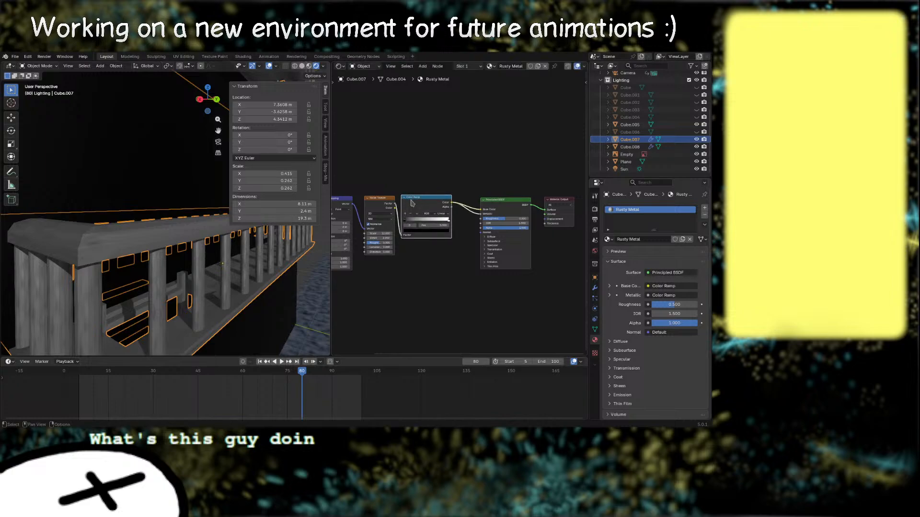
{"action": "left_click_drag", "start_coordinate": [338, 184], "coordinate": [392, 253]}
{"action": "mouse_move", "coordinate": [418, 203]}
{"action": "left_mouse_down"}
{"action": "mouse_move", "coordinate": [392, 203]}
{"action": "mouse_move", "coordinate": [413, 203]}
{"action": "left_mouse_up"}
{"action": "middle_click_drag", "start_coordinate": [431, 273], "coordinate": [501, 269]}
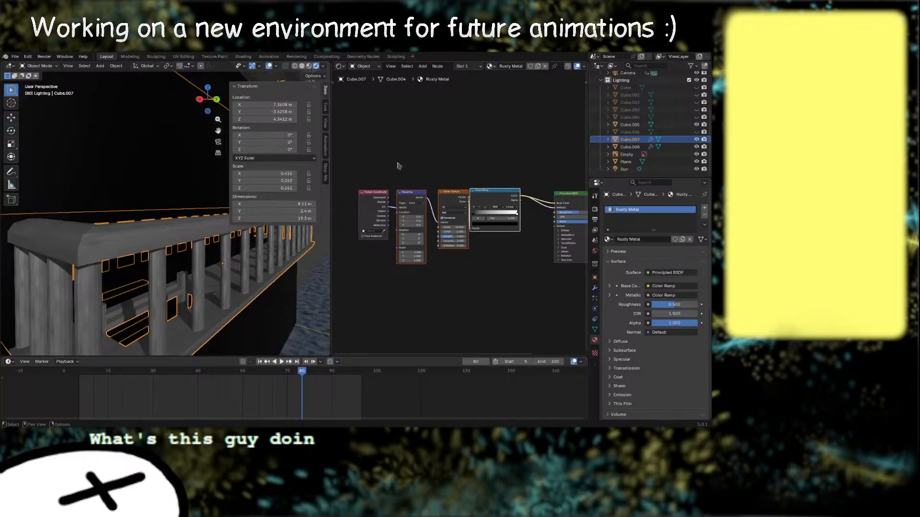
{"action": "left_click", "coordinate": [484, 285]}
{"action": "left_click", "coordinate": [478, 189]}
{"action": "left_click_drag", "start_coordinate": [487, 194], "coordinate": [439, 190]}
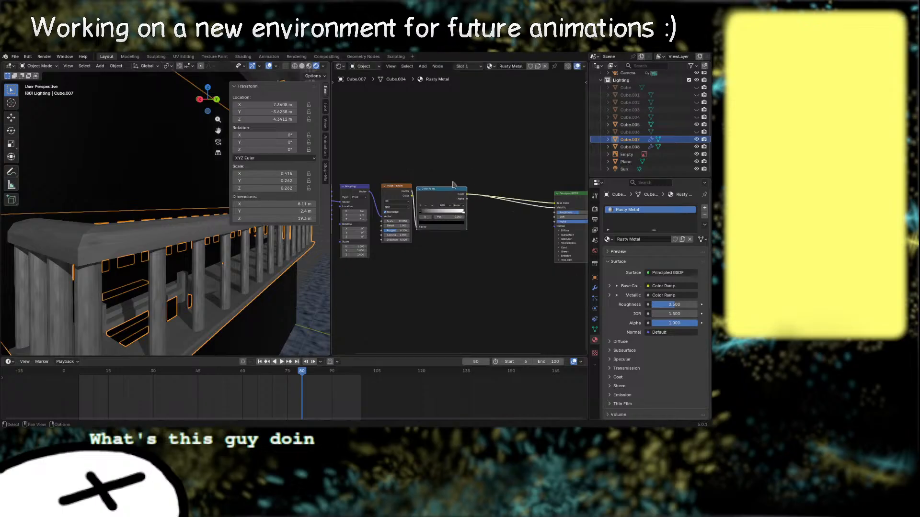
{"action": "middle_click_drag", "start_coordinate": [470, 281], "coordinate": [425, 286]}
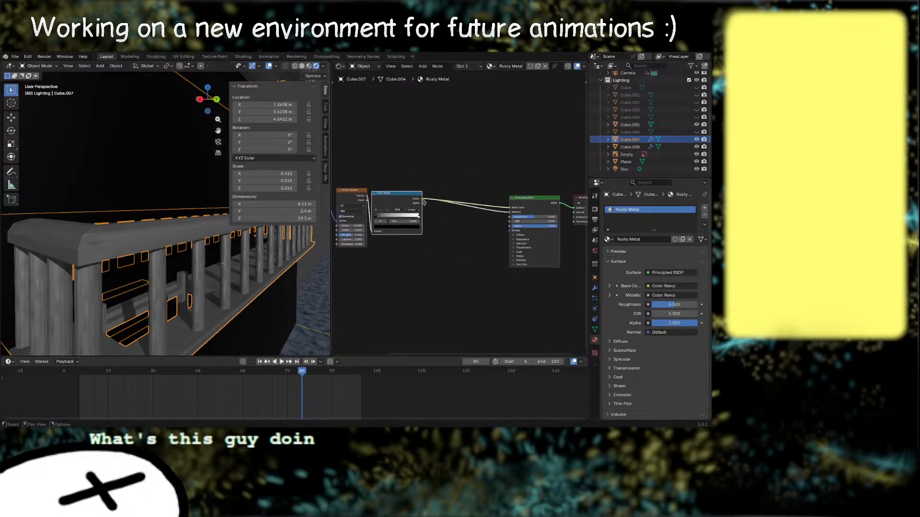
Step: Insert a second Color Ramp between the first ramp's color output and the Principled BSDF's Base Color
{"action": "left_click_drag", "start_coordinate": [424, 201], "coordinate": [438, 176]}
{"action": "type", "text": "color ram"}
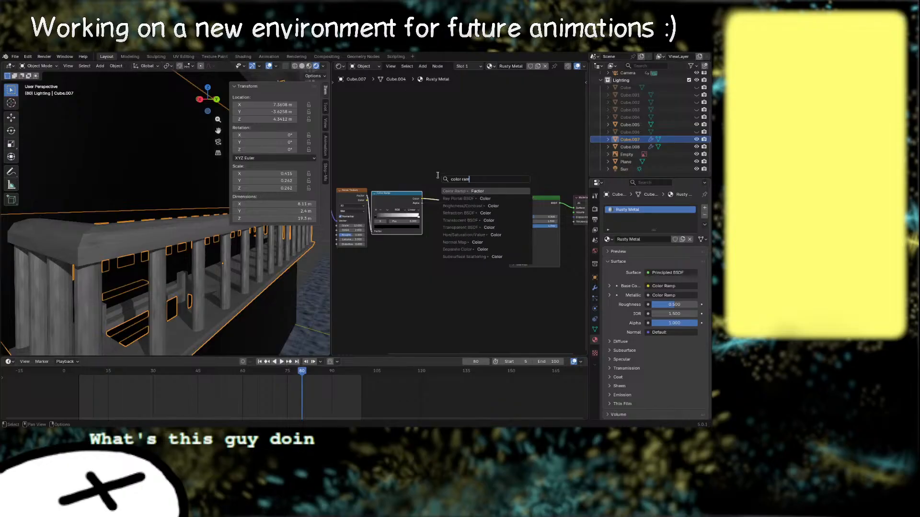
{"action": "key", "text": "Return"}
{"action": "left_click", "coordinate": [501, 158]}
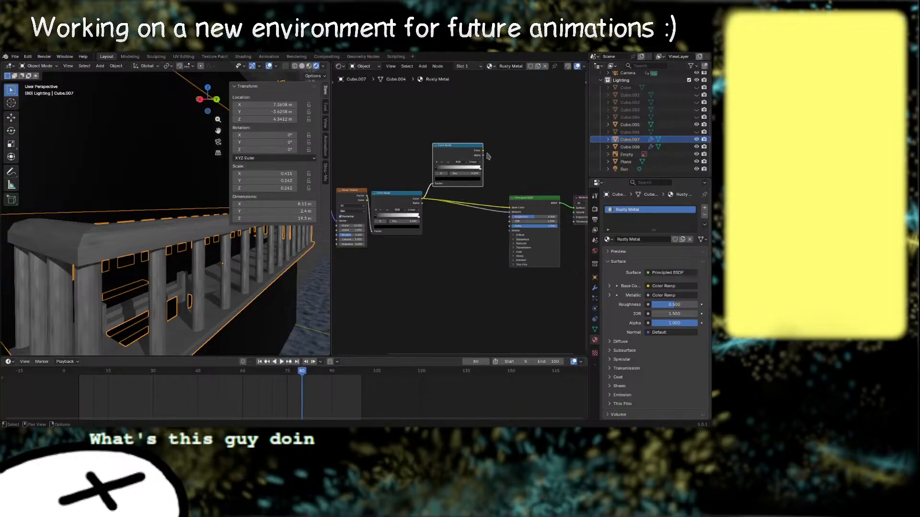
{"action": "left_click_drag", "start_coordinate": [483, 152], "coordinate": [509, 207]}
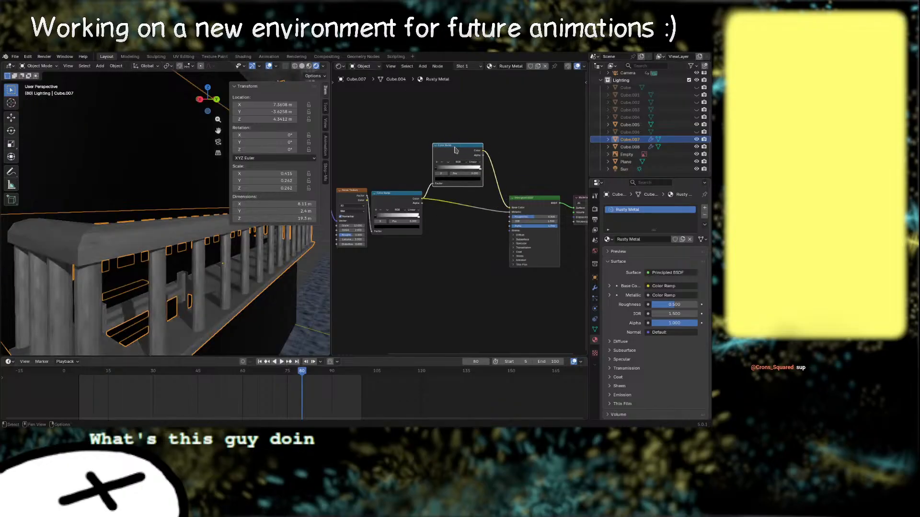
{"action": "left_click_drag", "start_coordinate": [455, 151], "coordinate": [456, 177]}
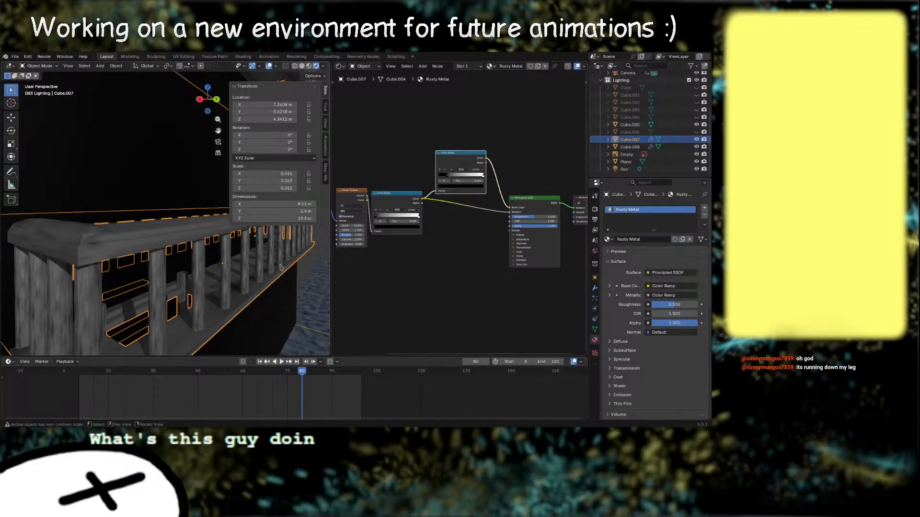
Step: Change the second Color Ramp's white stop to a slightly darkened rust red
{"action": "middle_click_drag", "start_coordinate": [433, 211], "coordinate": [449, 241]}
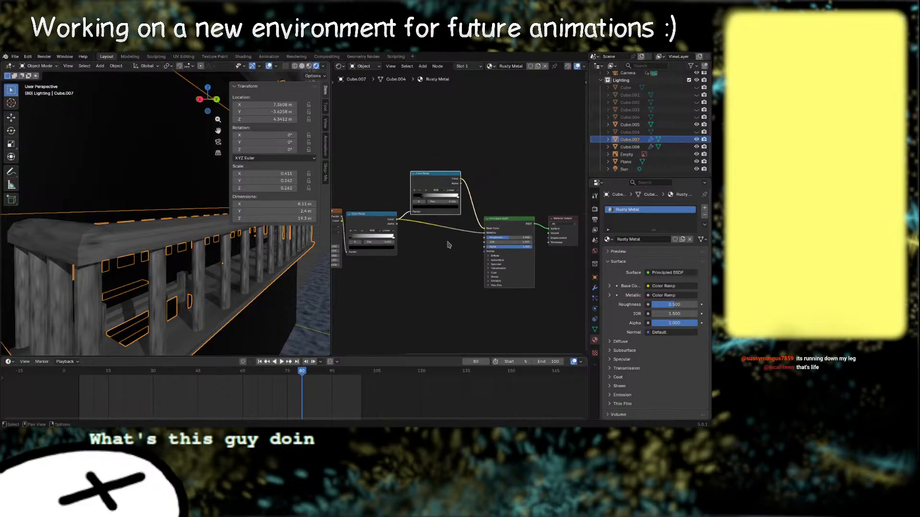
{"action": "middle_click_drag", "start_coordinate": [439, 232], "coordinate": [417, 248]}
{"action": "scroll", "coordinate": [417, 248], "scroll_direction": "up", "scroll_amount": 2}
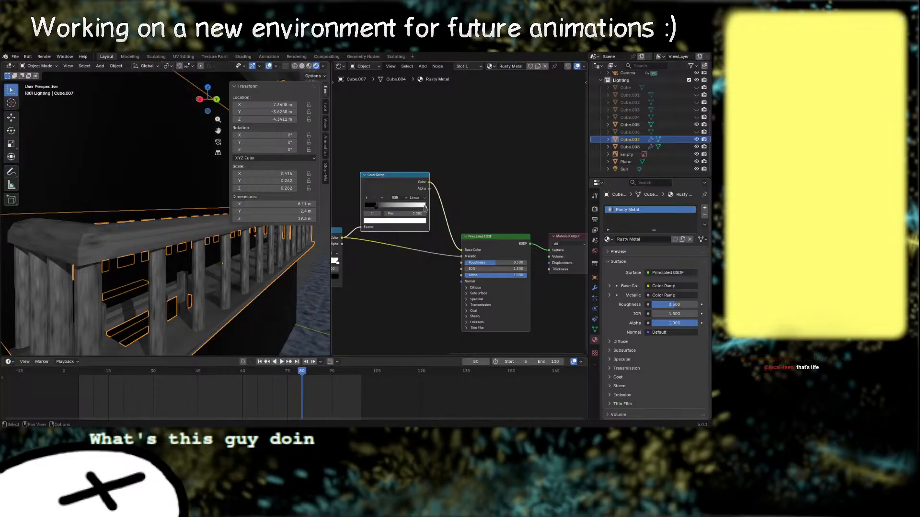
{"action": "left_click", "coordinate": [417, 222]}
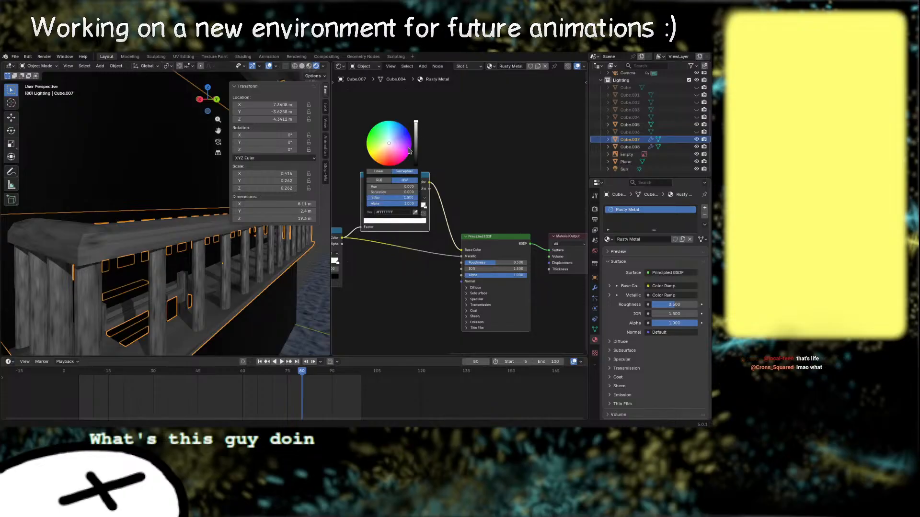
{"action": "left_click_drag", "start_coordinate": [410, 151], "coordinate": [387, 158]}
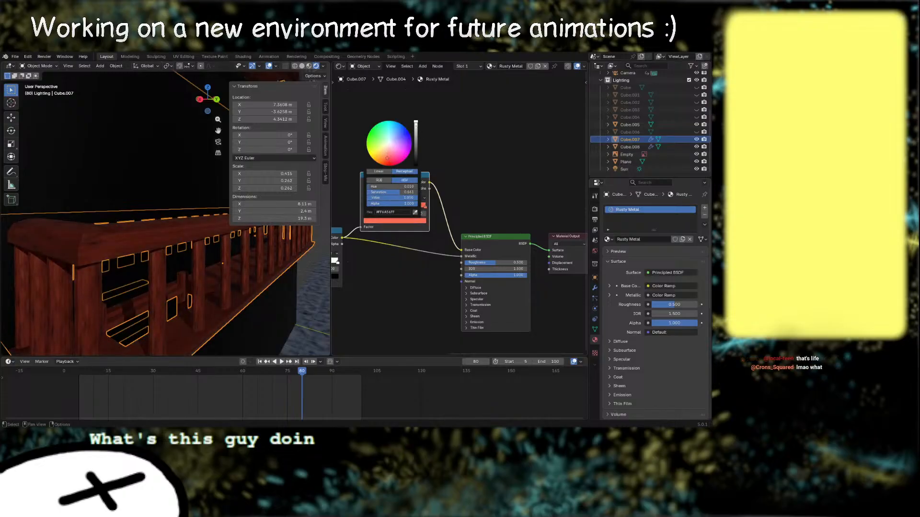
{"action": "left_click_drag", "start_coordinate": [416, 124], "coordinate": [416, 133]}
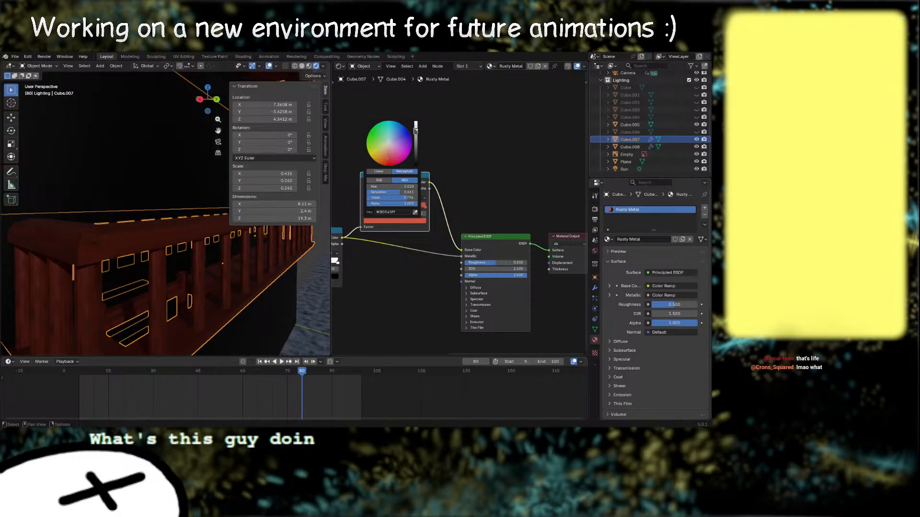
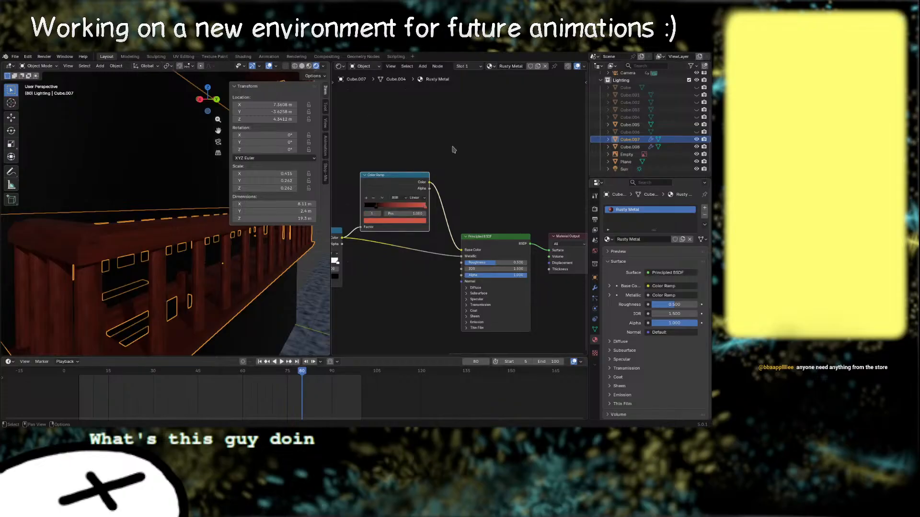
Step: Arrange the second Color Ramp with the red stop near the start and the black stop at about 0.43
{"action": "left_click_drag", "start_coordinate": [423, 209], "coordinate": [391, 212]}
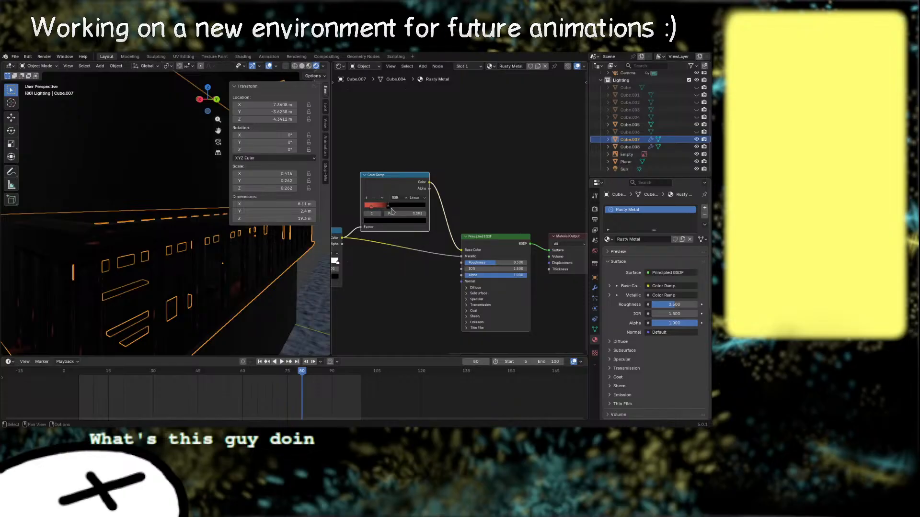
{"action": "middle_click_drag", "start_coordinate": [259, 268], "coordinate": [230, 275]}
{"action": "scroll", "coordinate": [233, 269], "scroll_direction": "down", "scroll_amount": 1}
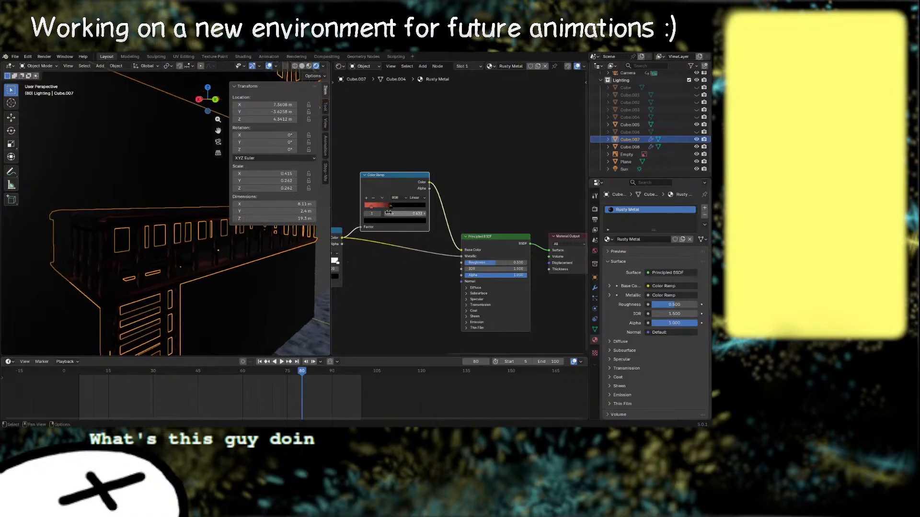
{"action": "scroll", "coordinate": [392, 228], "scroll_direction": "up", "scroll_amount": 2}
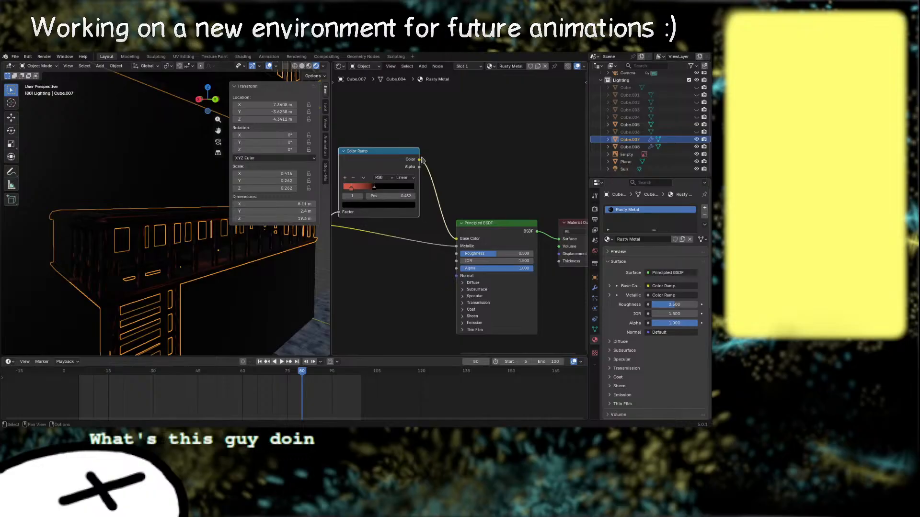
Step: Try connecting the red Color Ramp's color output directly to the Principled BSDF's Normal input
{"action": "left_click_drag", "start_coordinate": [420, 160], "coordinate": [456, 275]}
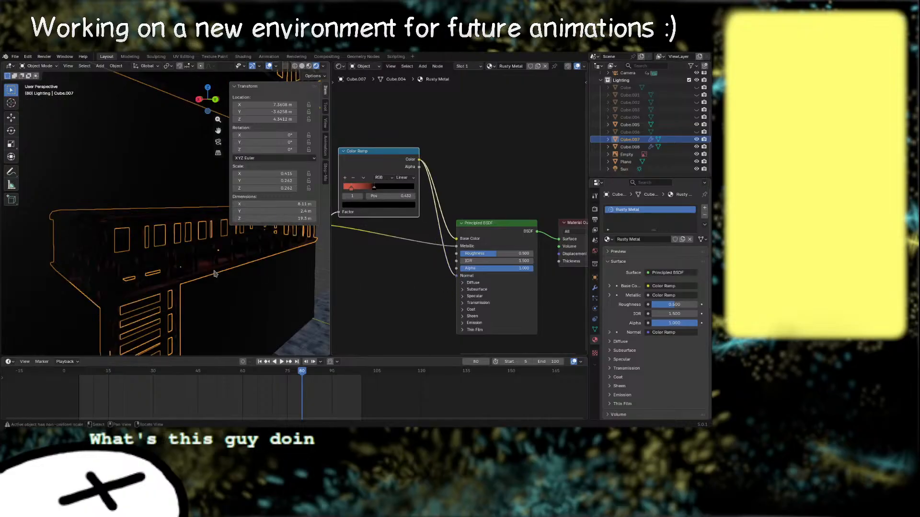
{"action": "scroll", "coordinate": [239, 290], "scroll_direction": "up", "scroll_amount": 2}
{"action": "scroll", "coordinate": [238, 288], "scroll_direction": "down", "scroll_amount": 2}
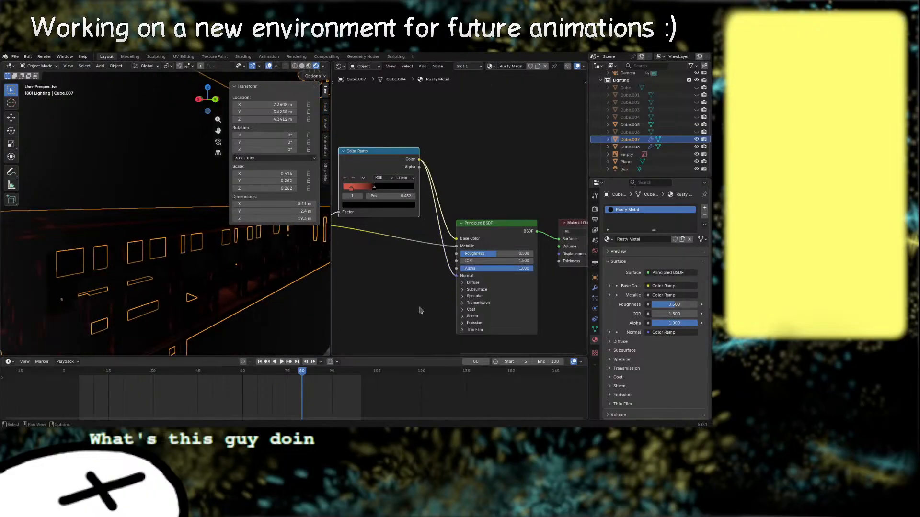
Step: Add a Bump node beside the red Color Ramp, with the ramp's color output feeding its Height input
{"action": "left_click_drag", "start_coordinate": [456, 276], "coordinate": [429, 150]}
{"action": "type", "text": "bump"}
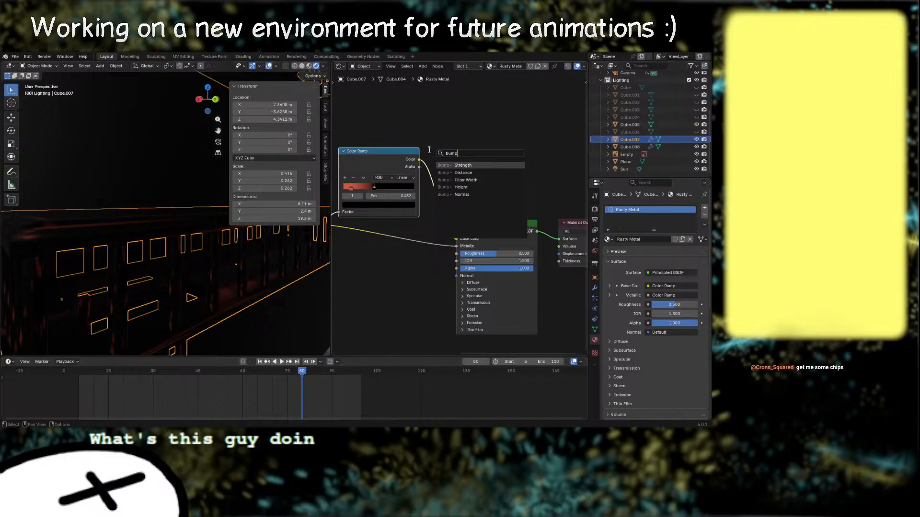
{"action": "key", "text": "Down"}
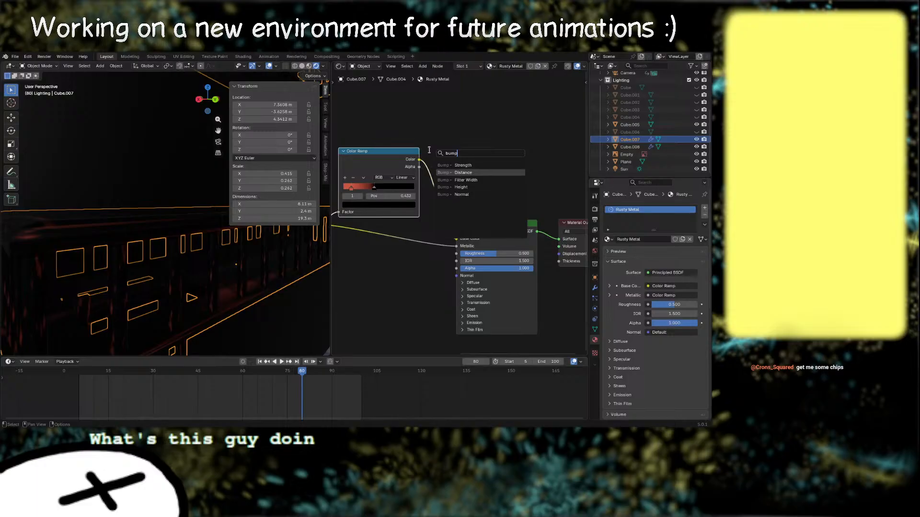
{"action": "key", "text": "Down"}
{"action": "key", "text": "Up"}
{"action": "key", "text": "Down"}
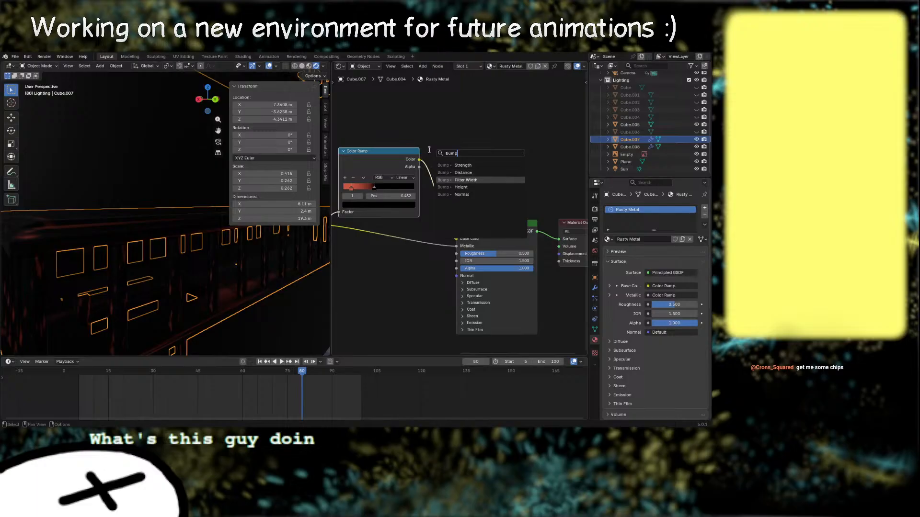
{"action": "key", "text": "Down"}
{"action": "key", "text": "Return"}
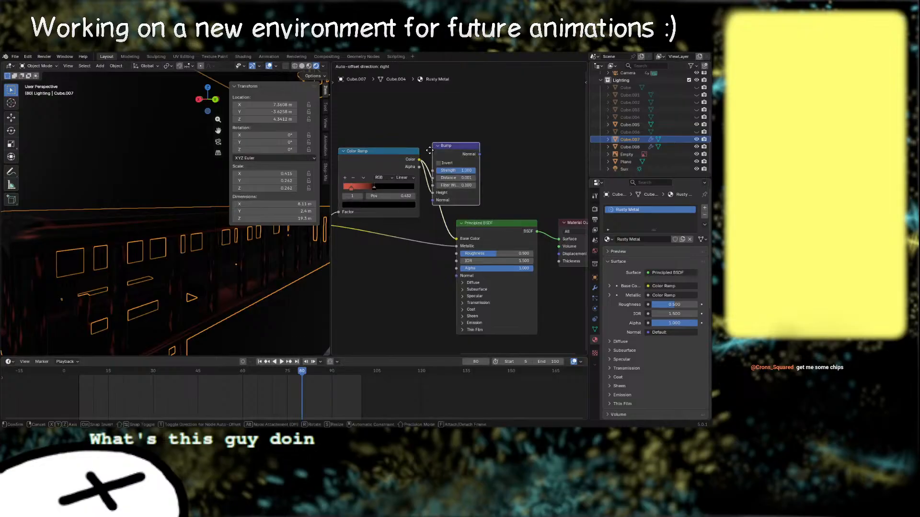
{"action": "left_click", "coordinate": [454, 146]}
Step: Connect the Bump node's Normal output to the Material Output's Displacement input and check the fire escape railing up close
{"action": "middle_click_drag", "start_coordinate": [521, 225], "coordinate": [427, 224]}
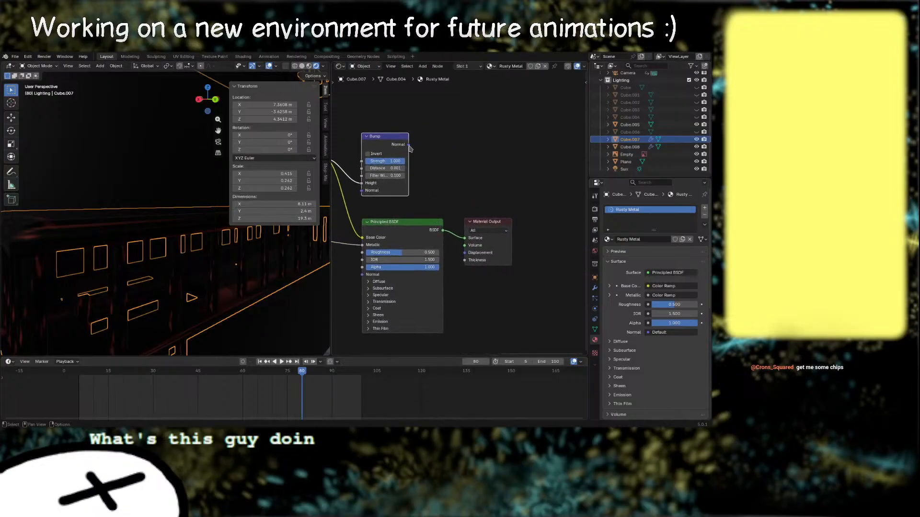
{"action": "left_click_drag", "start_coordinate": [409, 144], "coordinate": [465, 253]}
{"action": "scroll", "coordinate": [187, 308], "scroll_direction": "up", "scroll_amount": 2}
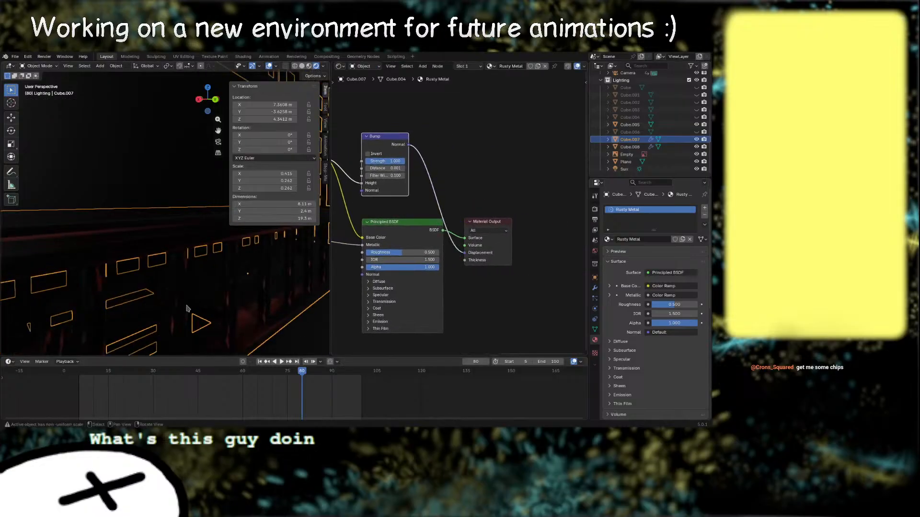
{"action": "middle_click_drag", "start_coordinate": [186, 309], "coordinate": [201, 237]}
{"action": "scroll", "coordinate": [195, 283], "scroll_direction": "up", "scroll_amount": 2}
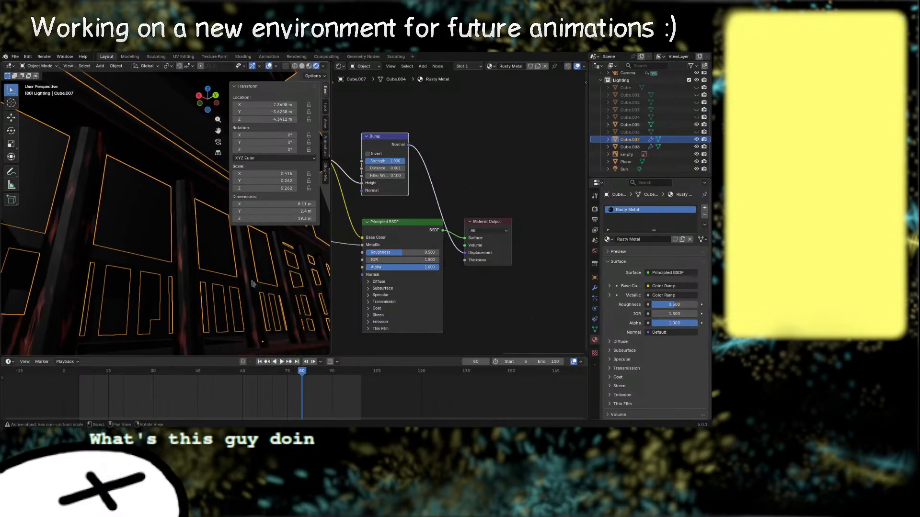
Step: Move the black-and-white Color Ramp's black stop to about 0.2 and raise the Noise Texture's scale to about 49.2
{"action": "middle_click_drag", "start_coordinate": [335, 263], "coordinate": [503, 272]}
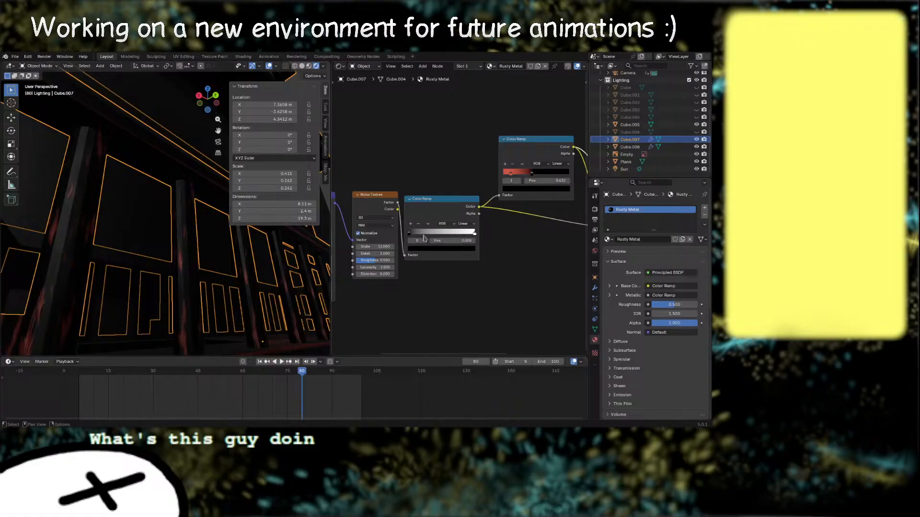
{"action": "left_click_drag", "start_coordinate": [410, 233], "coordinate": [424, 233]}
{"action": "middle_click_drag", "start_coordinate": [242, 223], "coordinate": [211, 265]}
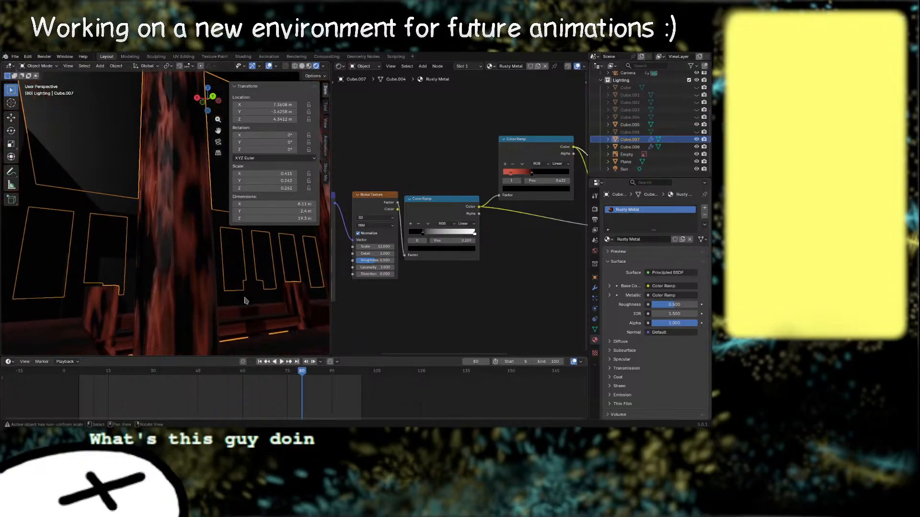
{"action": "scroll", "coordinate": [432, 304], "scroll_direction": "down", "scroll_amount": 2}
{"action": "middle_click_drag", "start_coordinate": [430, 304], "coordinate": [480, 292]}
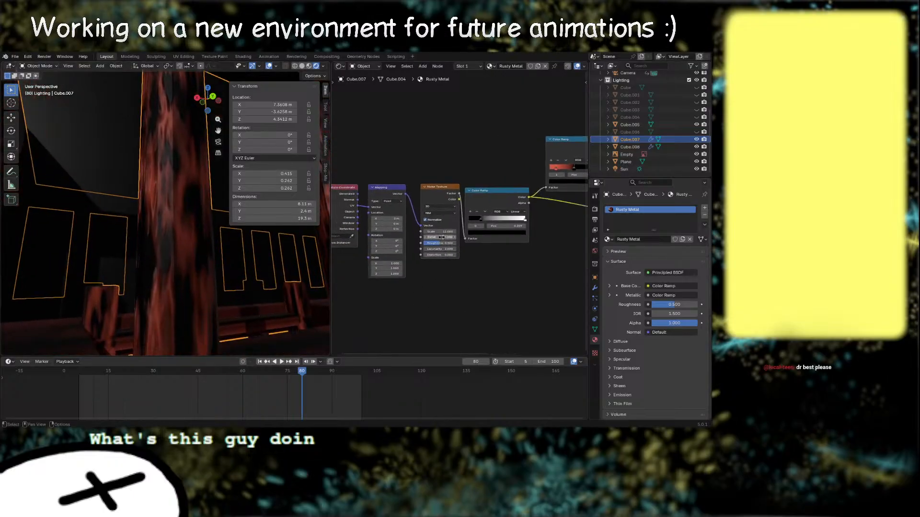
{"action": "left_click_drag", "start_coordinate": [440, 231], "coordinate": [520, 231]}
Step: Shift the black-and-white Color Ramp's black stop back near the start and its white stop to about 0.868
{"action": "middle_click_drag", "start_coordinate": [497, 297], "coordinate": [455, 312]}
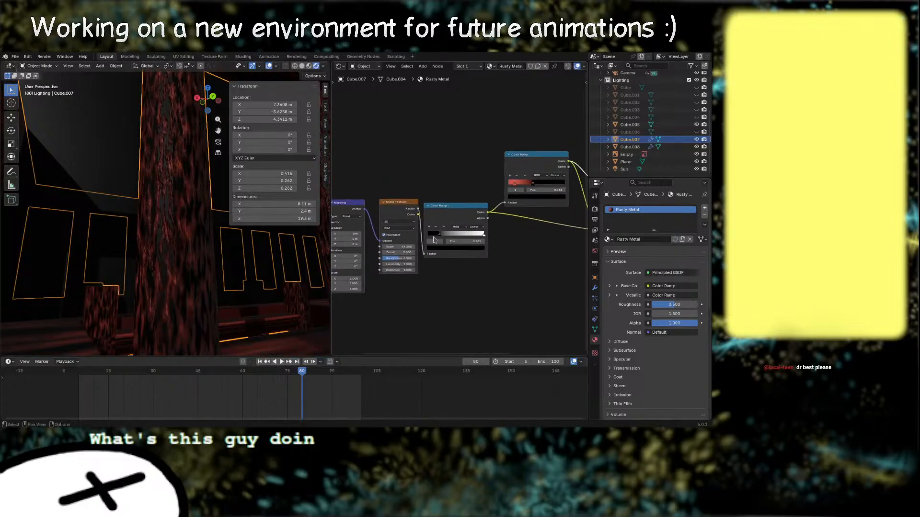
{"action": "left_click_drag", "start_coordinate": [441, 234], "coordinate": [434, 236]}
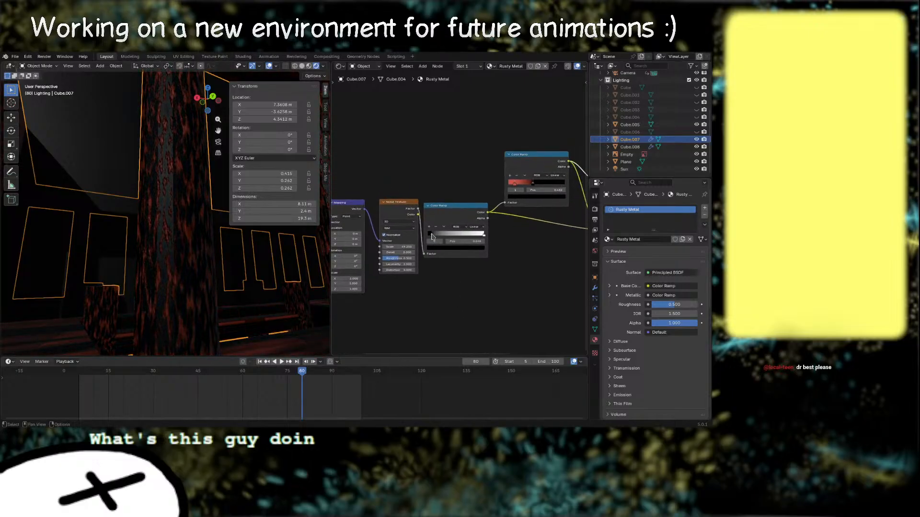
{"action": "left_click", "coordinate": [482, 235]}
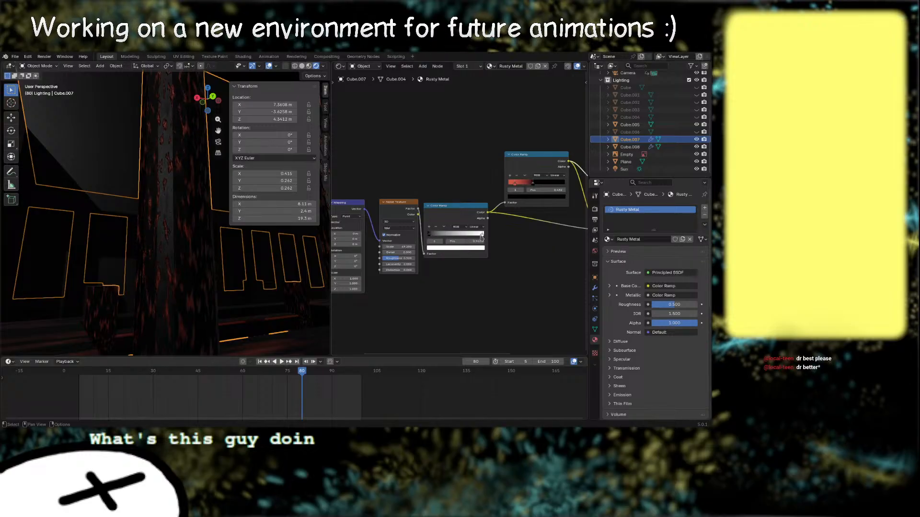
{"action": "left_click_drag", "start_coordinate": [482, 236], "coordinate": [476, 237]}
{"action": "middle_click_drag", "start_coordinate": [211, 268], "coordinate": [196, 299]}
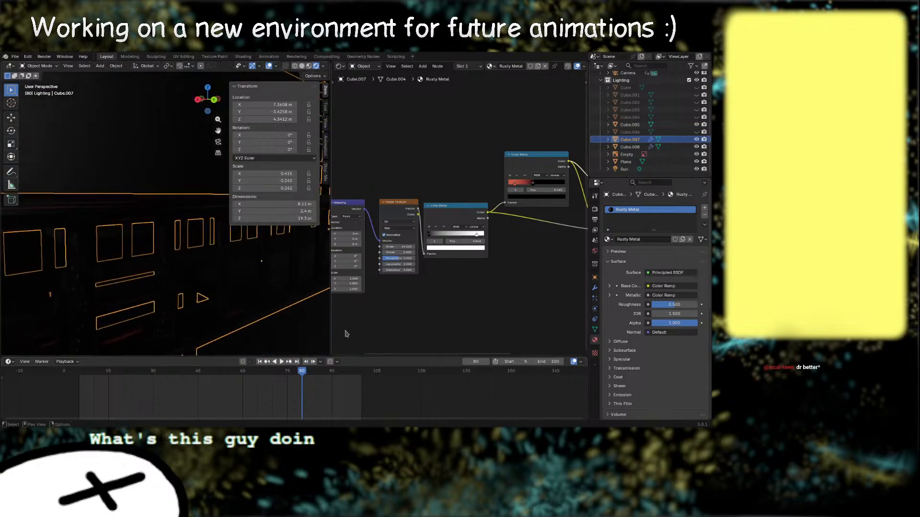
Step: Lower the Mapping node's Y scale to stretch the rust noise
{"action": "middle_click_drag", "start_coordinate": [353, 329], "coordinate": [372, 317]}
{"action": "scroll", "coordinate": [385, 319], "scroll_direction": "up", "scroll_amount": 2}
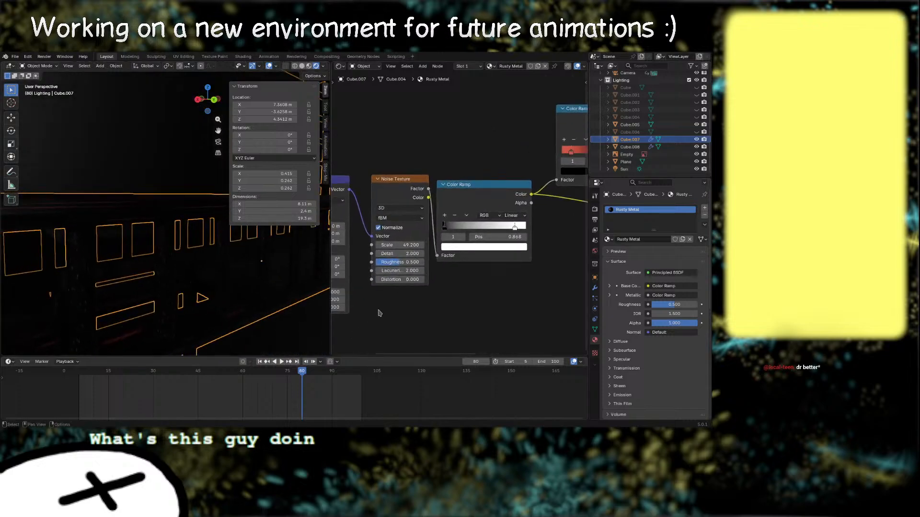
{"action": "scroll", "coordinate": [230, 293], "scroll_direction": "up", "scroll_amount": 2}
{"action": "middle_click_drag", "start_coordinate": [226, 293], "coordinate": [259, 292]}
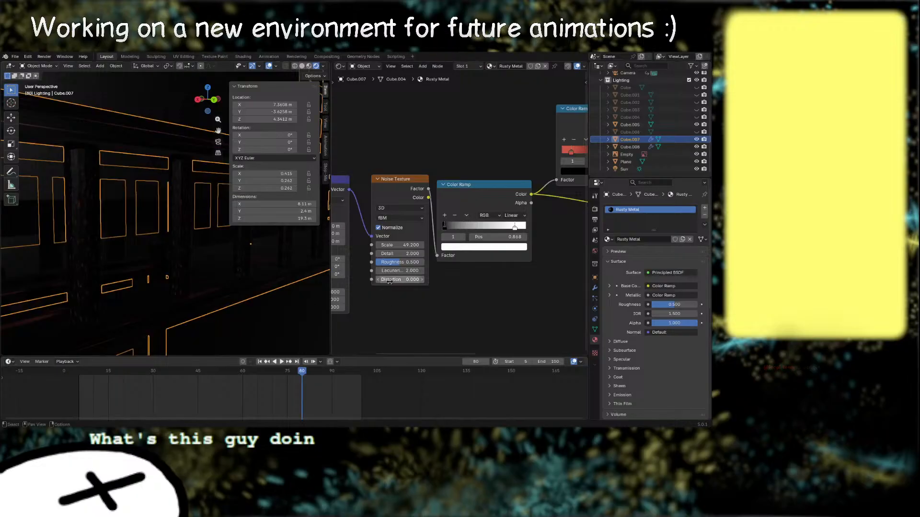
{"action": "middle_click_drag", "start_coordinate": [361, 318], "coordinate": [409, 300]}
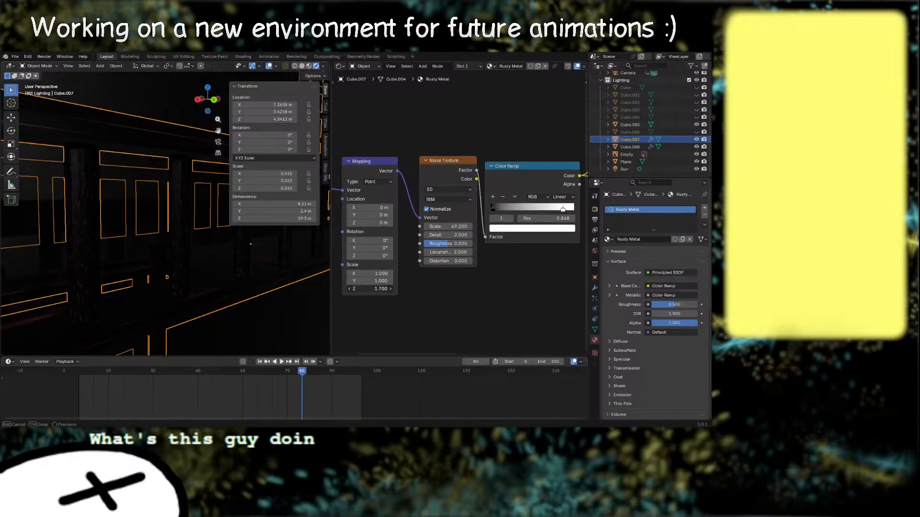
{"action": "key", "text": "Escape"}
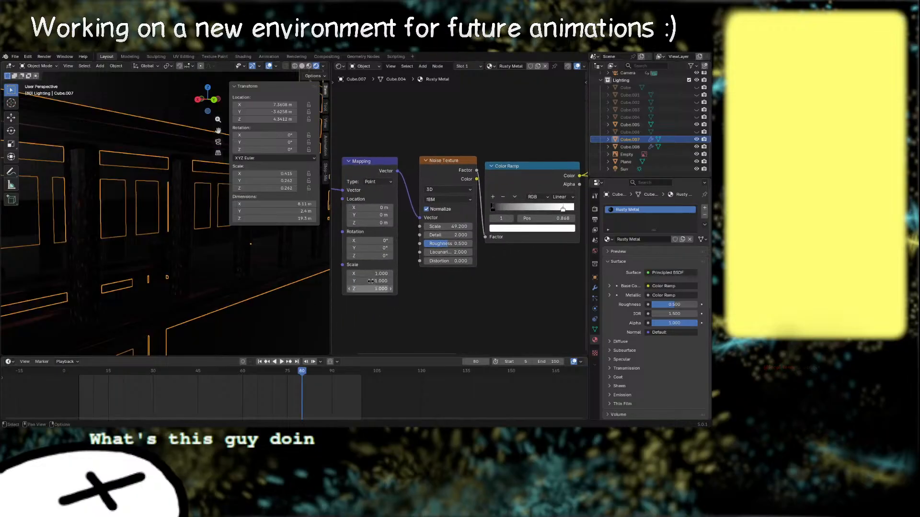
{"action": "mouse_move", "coordinate": [382, 282]}
{"action": "left_mouse_down"}
{"action": "mouse_move", "coordinate": [391, 281]}
{"action": "mouse_move", "coordinate": [364, 281]}
{"action": "mouse_move", "coordinate": [381, 281]}
{"action": "left_mouse_up"}
{"action": "left_click_drag", "start_coordinate": [381, 281], "coordinate": [268, 273]}
Step: Move the red Color Ramp's red stop to 0 and its black stop to about 0.405
{"action": "middle_click_drag", "start_coordinate": [487, 283], "coordinate": [388, 311]}
{"action": "middle_click_drag", "start_coordinate": [511, 235], "coordinate": [403, 301]}
{"action": "mouse_move", "coordinate": [418, 223]}
{"action": "left_mouse_down"}
{"action": "mouse_move", "coordinate": [439, 222]}
{"action": "mouse_move", "coordinate": [408, 221]}
{"action": "left_mouse_up"}
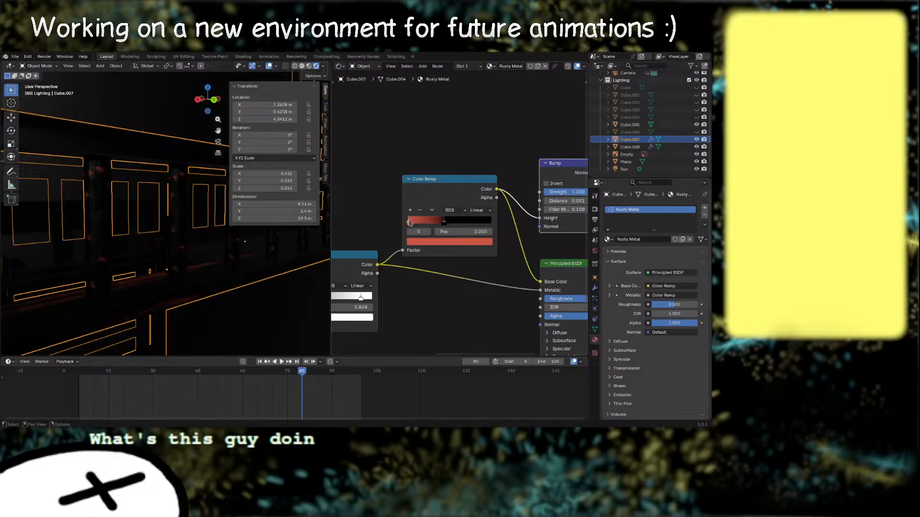
{"action": "scroll", "coordinate": [230, 267], "scroll_direction": "up", "scroll_amount": 4}
{"action": "scroll", "coordinate": [230, 266], "scroll_direction": "up", "scroll_amount": 3}
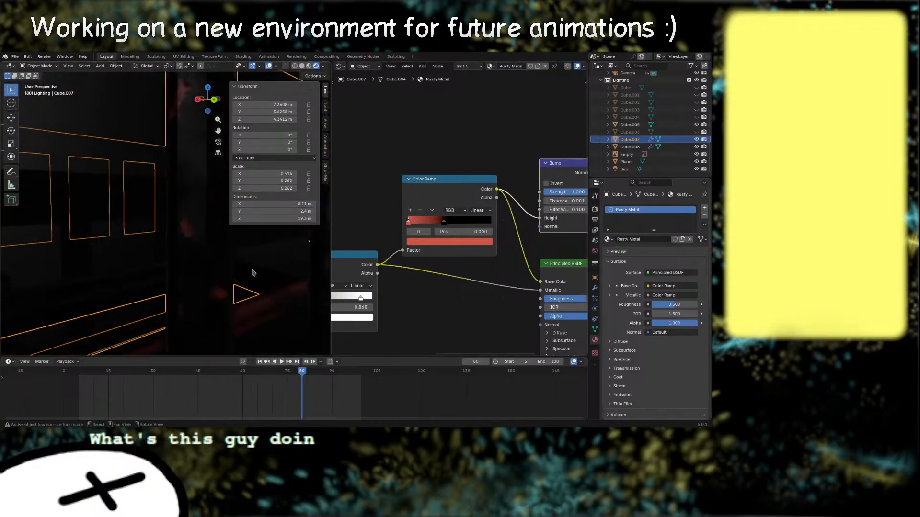
{"action": "left_click", "coordinate": [442, 221]}
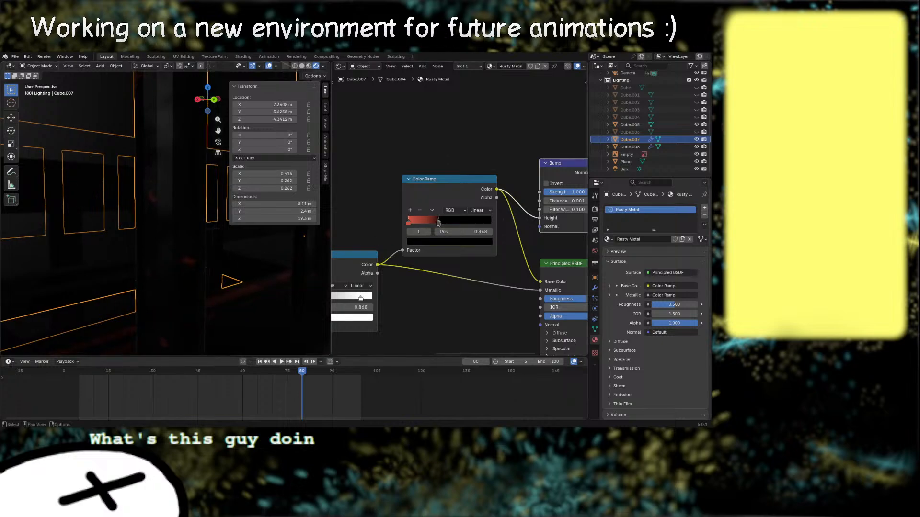
{"action": "scroll", "coordinate": [256, 285], "scroll_direction": "down", "scroll_amount": 2}
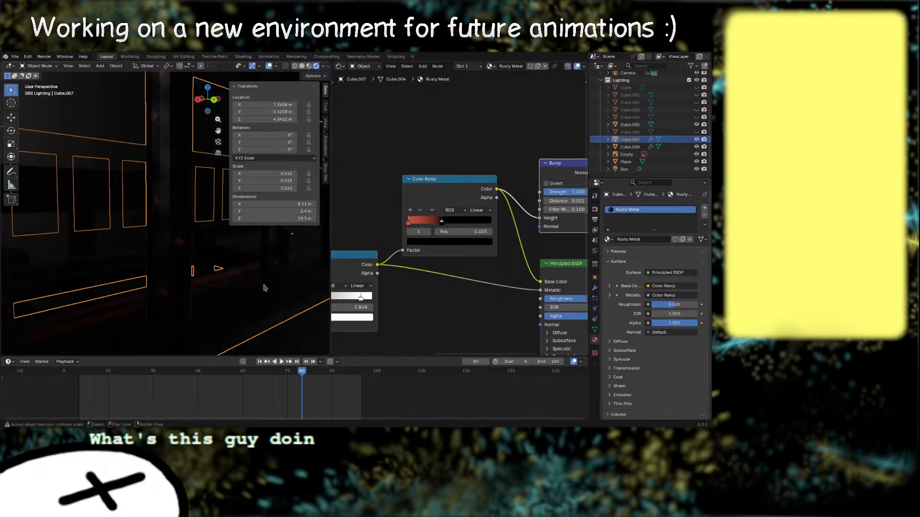
Step: Nudge the black-and-white Color Ramp's black stop to about 0.036
{"action": "middle_click_drag", "start_coordinate": [483, 312], "coordinate": [515, 274]}
{"action": "left_click_drag", "start_coordinate": [374, 262], "coordinate": [378, 262]}
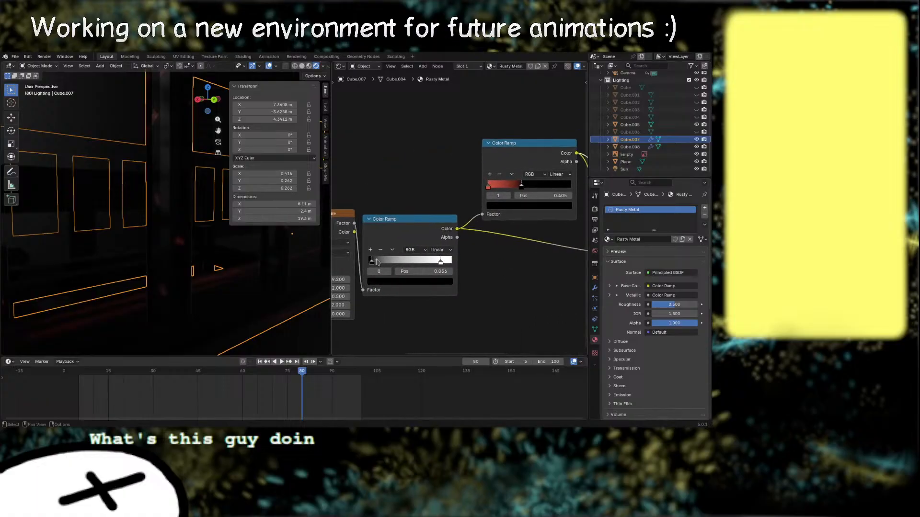
{"action": "scroll", "coordinate": [386, 317], "scroll_direction": "down", "scroll_amount": 3}
Step: Add a second Noise Texture node directly below the existing Noise Texture
{"action": "middle_click_drag", "start_coordinate": [386, 322], "coordinate": [355, 325]}
{"action": "scroll", "coordinate": [440, 323], "scroll_direction": "down", "scroll_amount": 5}
{"action": "mouse_move", "coordinate": [441, 304]}
{"action": "middle_mouse_down"}
{"action": "mouse_move", "coordinate": [439, 323]}
{"action": "mouse_move", "coordinate": [455, 267]}
{"action": "mouse_move", "coordinate": [436, 293]}
{"action": "middle_mouse_up"}
{"action": "scroll", "coordinate": [454, 266], "scroll_direction": "down", "scroll_amount": 2}
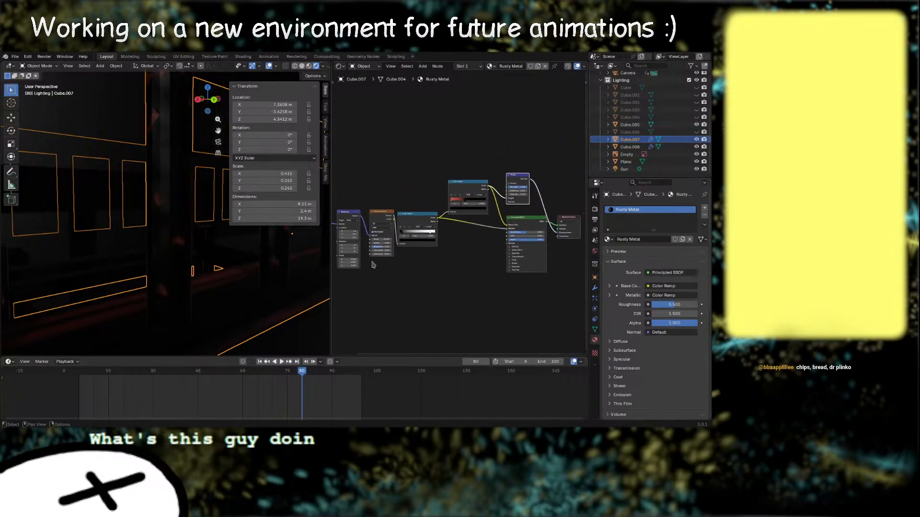
{"action": "key", "text": "shift+a"}
{"action": "type", "text": "nopise"}
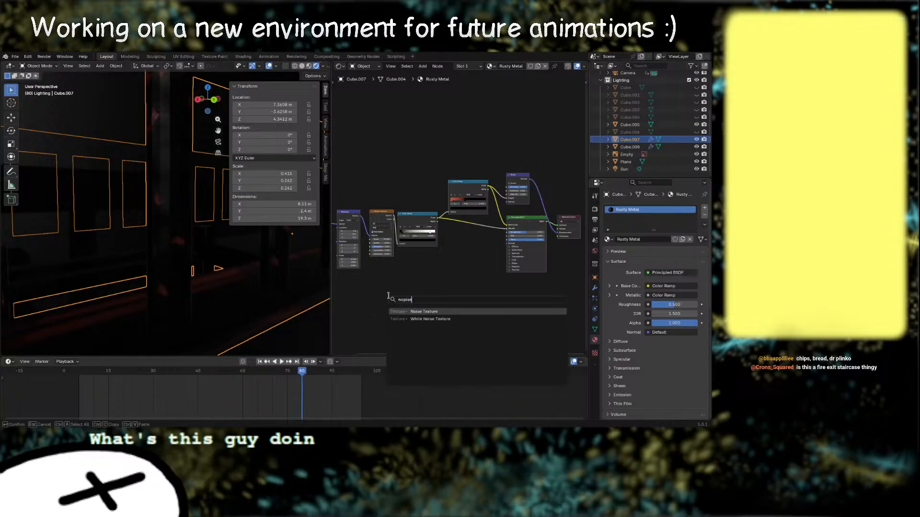
{"action": "key", "text": "Return"}
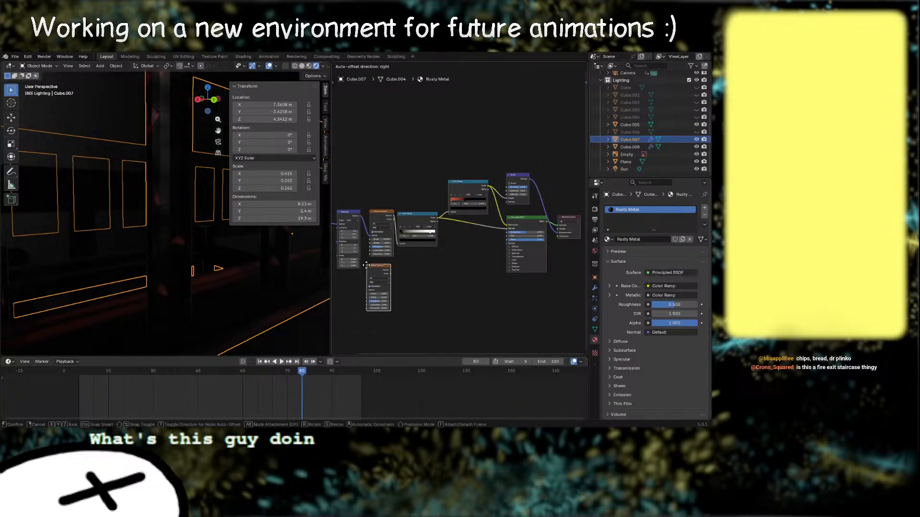
{"action": "left_click", "coordinate": [370, 266]}
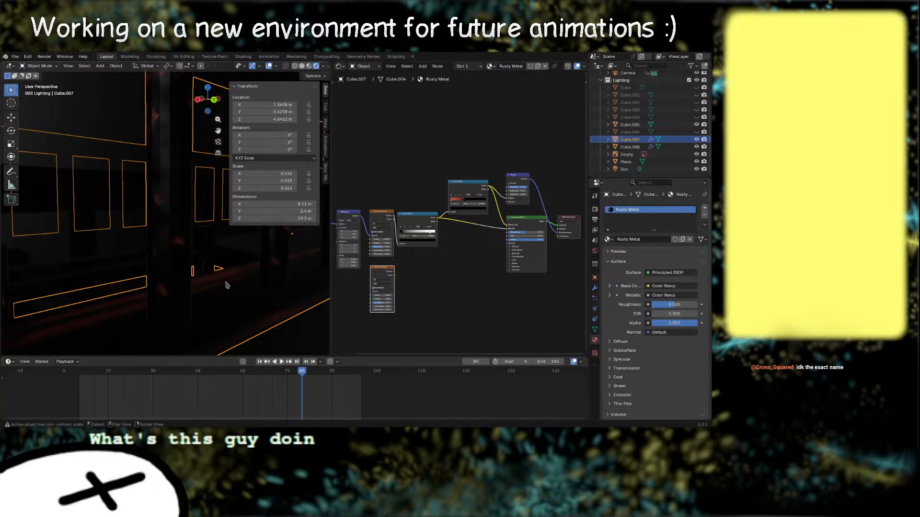
Step: Add a Color Ramp fed by the second Noise Texture's Factor output and connect its Color output to the Principled BSDF's Metallic
{"action": "scroll", "coordinate": [239, 297], "scroll_direction": "down", "scroll_amount": 6}
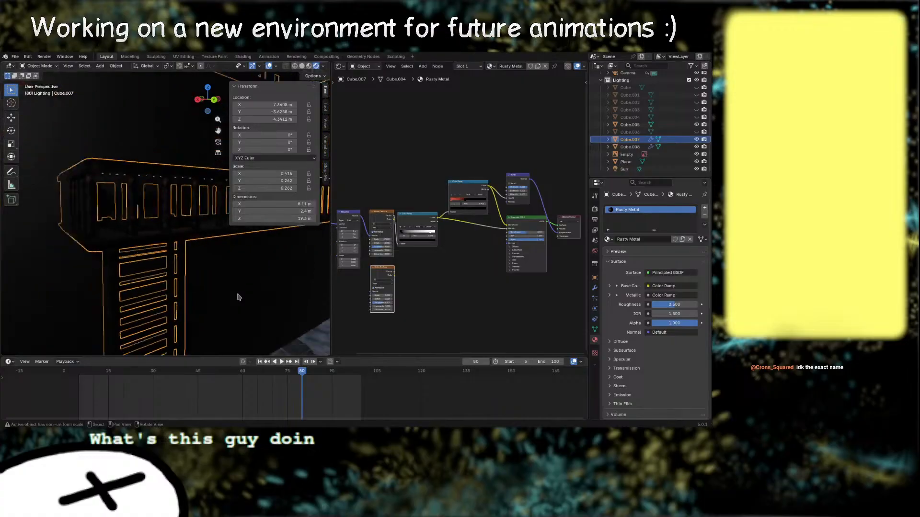
{"action": "scroll", "coordinate": [239, 297], "scroll_direction": "down", "scroll_amount": 3}
{"action": "scroll", "coordinate": [247, 286], "scroll_direction": "down", "scroll_amount": 3}
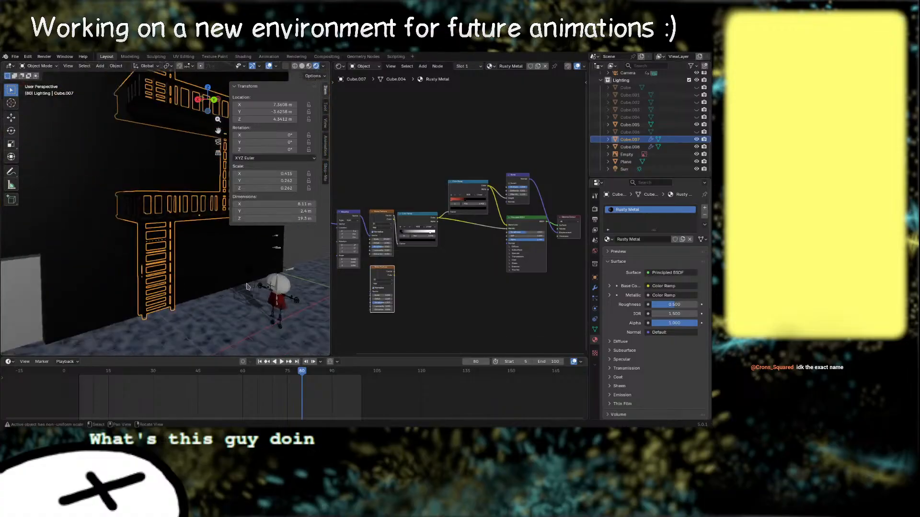
{"action": "scroll", "coordinate": [211, 258], "scroll_direction": "up", "scroll_amount": 8}
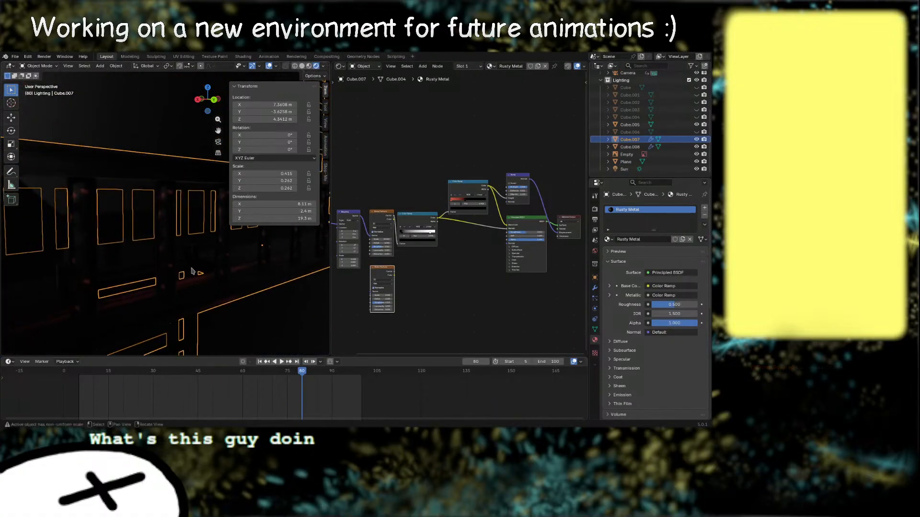
{"action": "scroll", "coordinate": [191, 272], "scroll_direction": "up", "scroll_amount": 2}
{"action": "scroll", "coordinate": [385, 281], "scroll_direction": "up", "scroll_amount": 2}
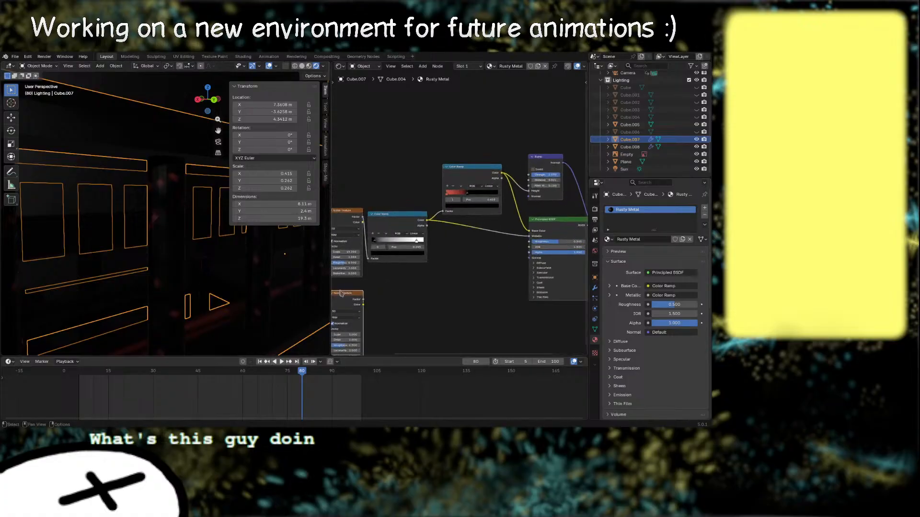
{"action": "left_click_drag", "start_coordinate": [364, 300], "coordinate": [414, 284]}
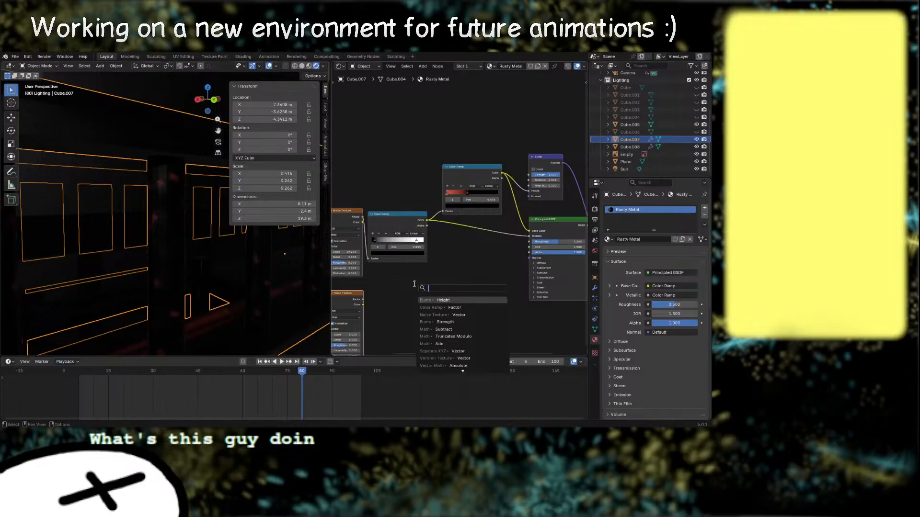
{"action": "type", "text": "coloor"}
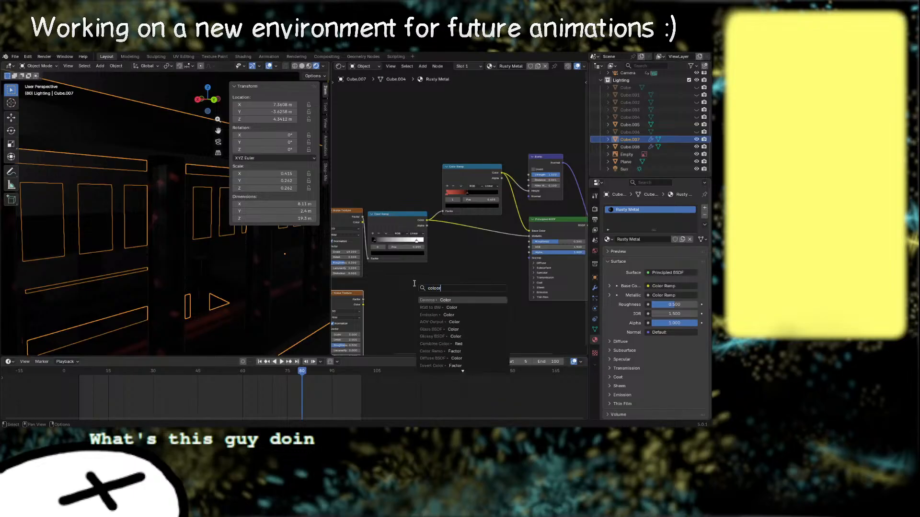
{"action": "key", "text": "BackSpace"}
{"action": "key", "text": "BackSpace"}
{"action": "type", "text": "r ramp"}
{"action": "key", "text": "Return"}
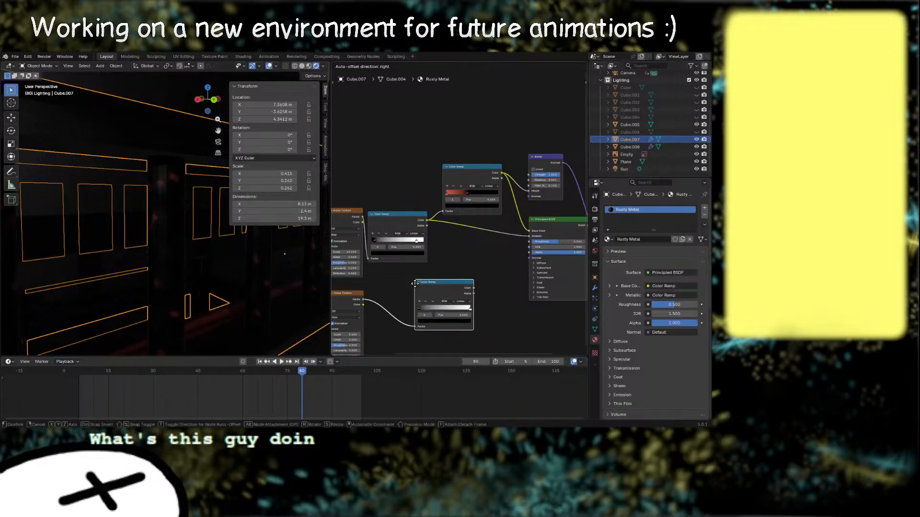
{"action": "left_click", "coordinate": [383, 278]}
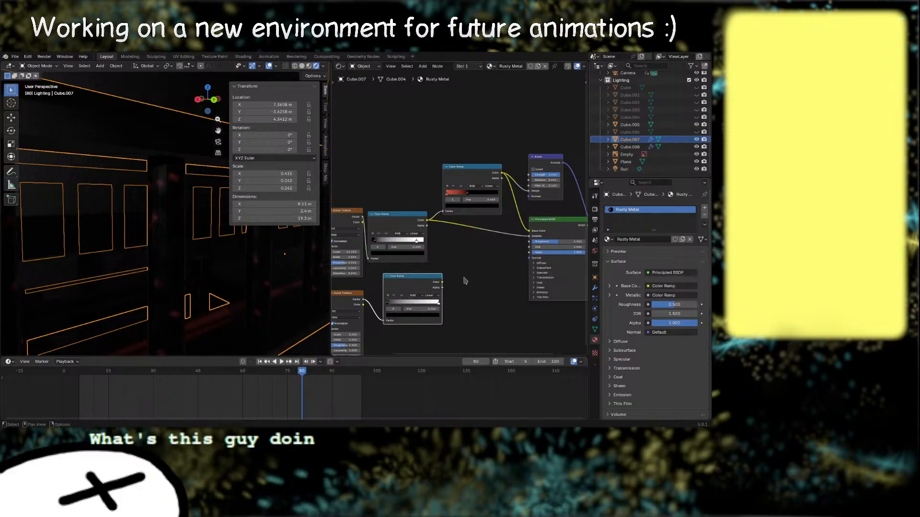
{"action": "left_click_drag", "start_coordinate": [442, 282], "coordinate": [528, 236]}
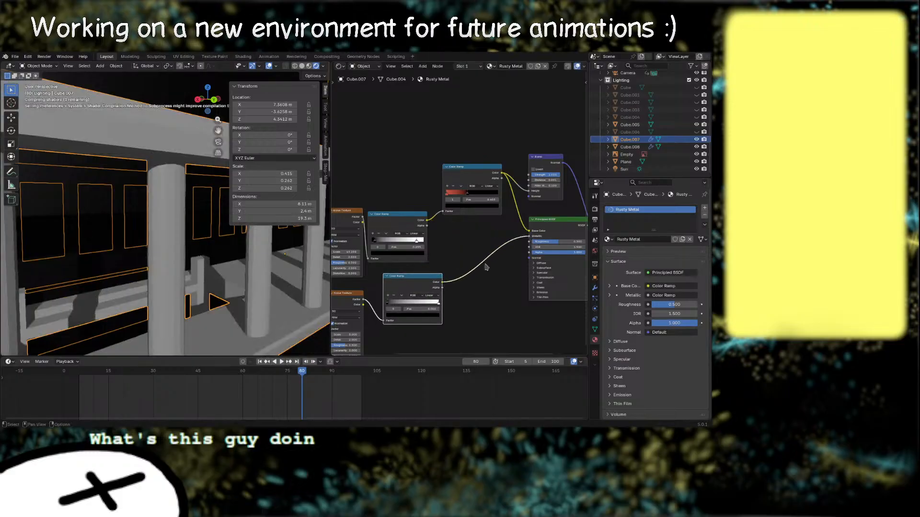
{"action": "middle_click_drag", "start_coordinate": [455, 272], "coordinate": [449, 253]}
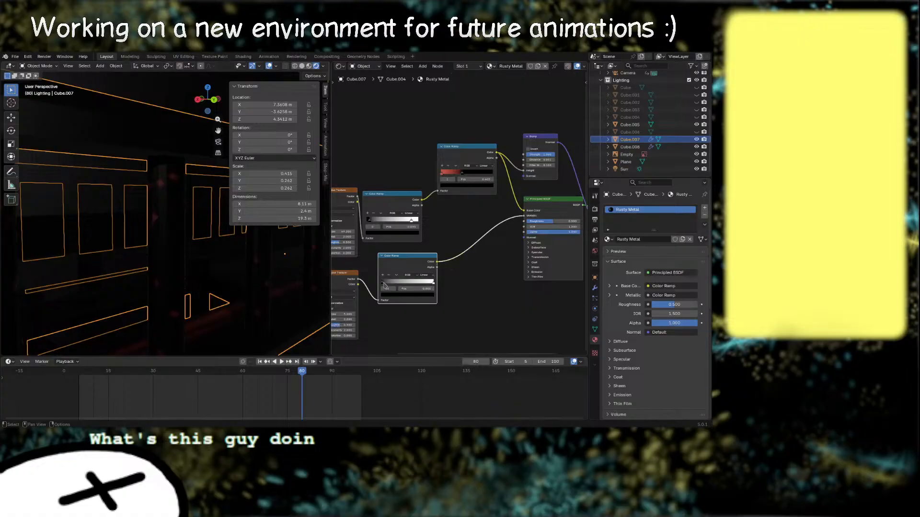
Step: Move the new Color Ramp's black stop toward the middle and raise the second Noise Texture's Scale
{"action": "left_click_drag", "start_coordinate": [384, 285], "coordinate": [413, 285]}
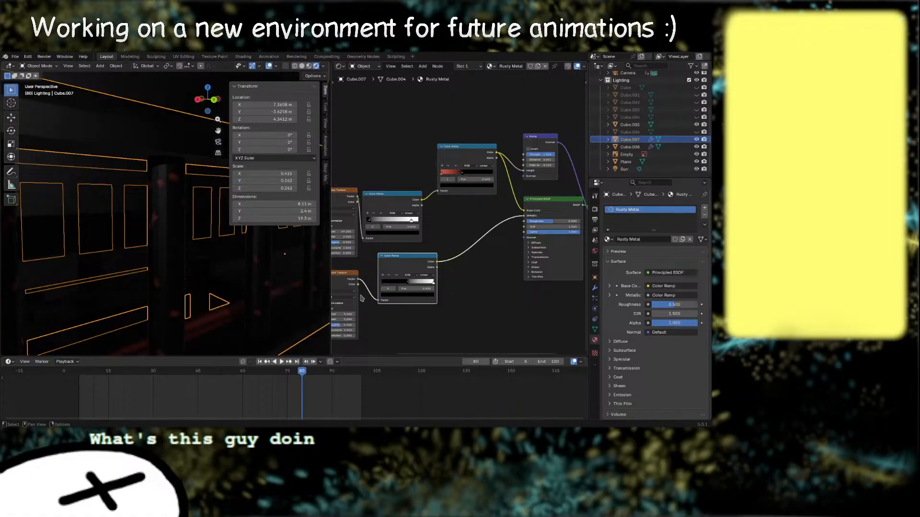
{"action": "middle_click_drag", "start_coordinate": [362, 314], "coordinate": [376, 302]}
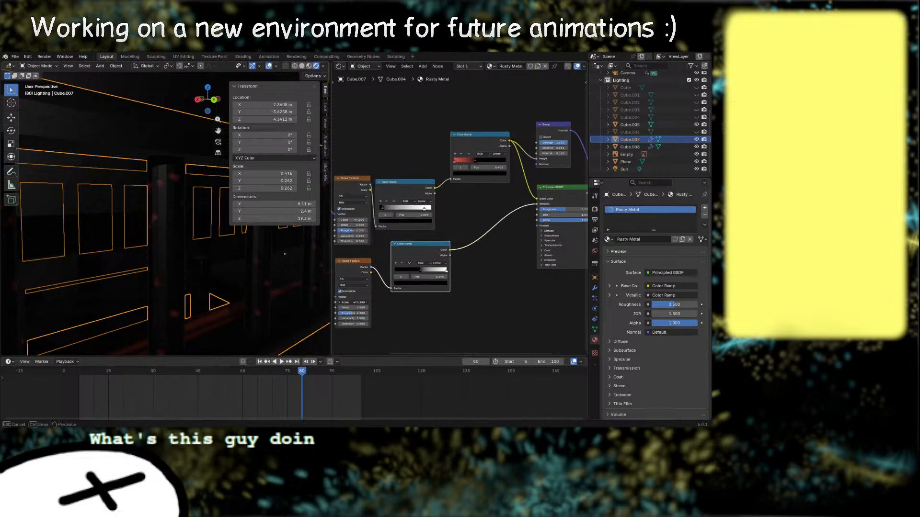
{"action": "middle_click_drag", "start_coordinate": [498, 273], "coordinate": [451, 310]}
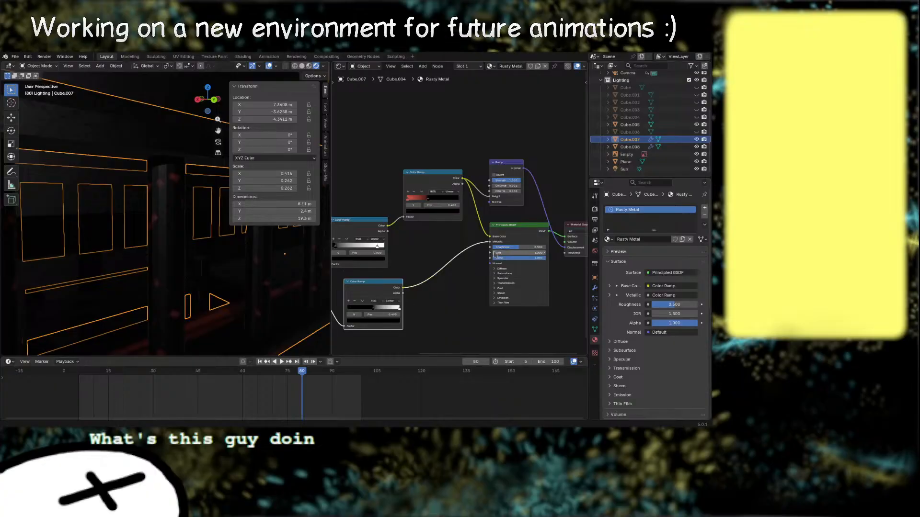
Step: Try the lower Color Ramp's Color output on the Principled BSDF's Roughness as well
{"action": "left_click_drag", "start_coordinate": [402, 287], "coordinate": [489, 247]}
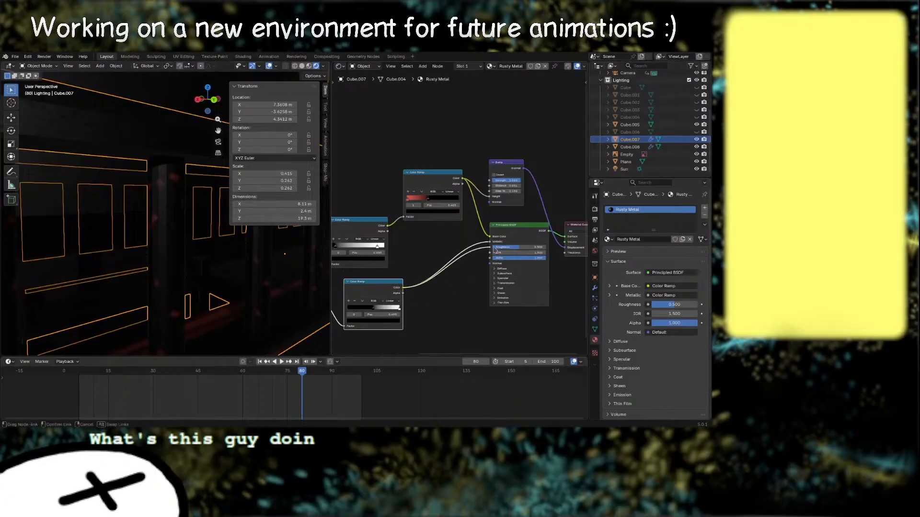
{"action": "scroll", "coordinate": [187, 270], "scroll_direction": "up", "scroll_amount": 4}
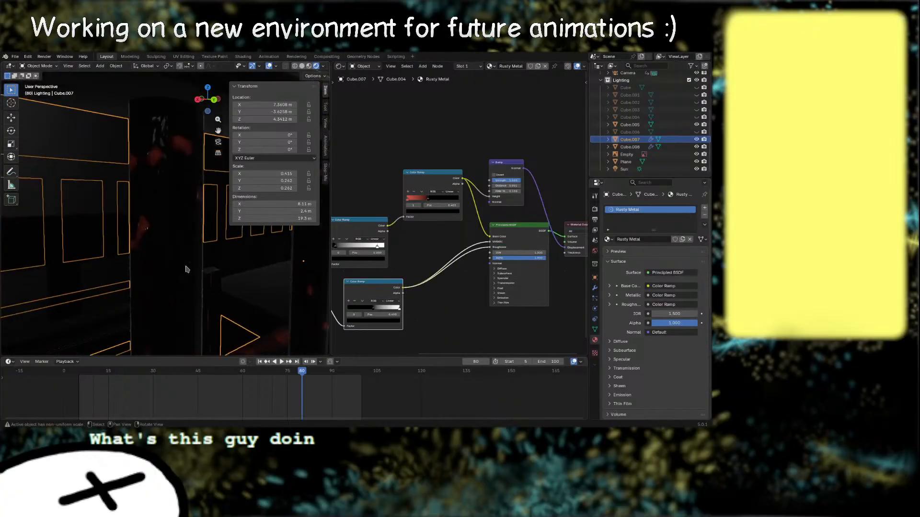
{"action": "scroll", "coordinate": [187, 270], "scroll_direction": "down", "scroll_amount": 5}
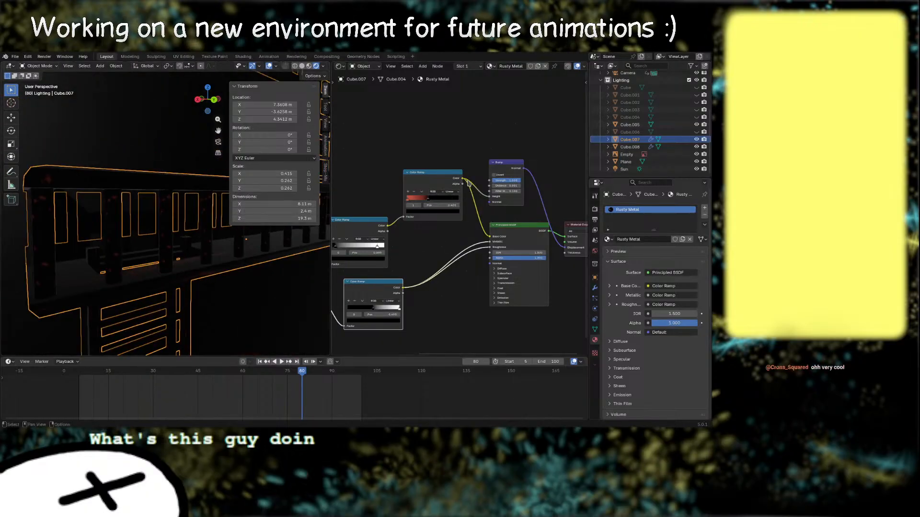
Step: Disconnect the lower Color Ramp from Metallic and Roughness, and connect the upper black-and-white Color Ramp's Color to Roughness
{"action": "mouse_move", "coordinate": [489, 248]}
{"action": "left_mouse_down"}
{"action": "mouse_move", "coordinate": [461, 261]}
{"action": "mouse_move", "coordinate": [458, 227]}
{"action": "left_mouse_up"}
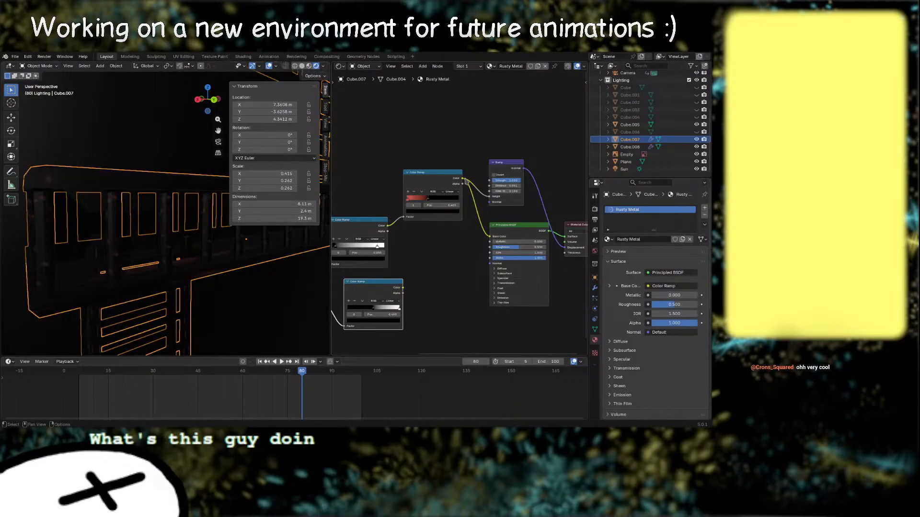
{"action": "left_click_drag", "start_coordinate": [463, 180], "coordinate": [475, 248]}
{"action": "left_click", "coordinate": [476, 248]}
{"action": "left_click_drag", "start_coordinate": [387, 226], "coordinate": [489, 247]}
{"action": "scroll", "coordinate": [191, 257], "scroll_direction": "up", "scroll_amount": 6}
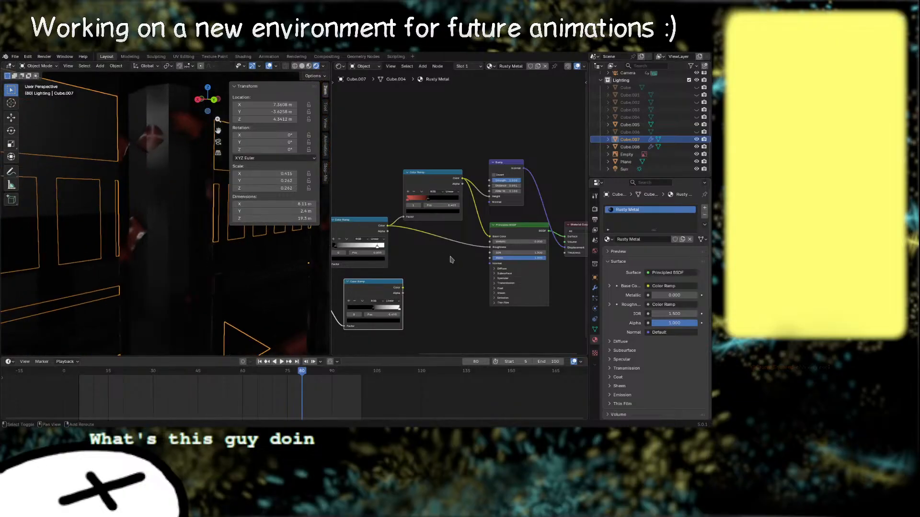
Step: Insert an Invert Color node into the link between the black-and-white Color Ramp and Roughness
{"action": "key", "text": "shift+a"}
{"action": "type", "text": "inver"}
{"action": "key", "text": "Return"}
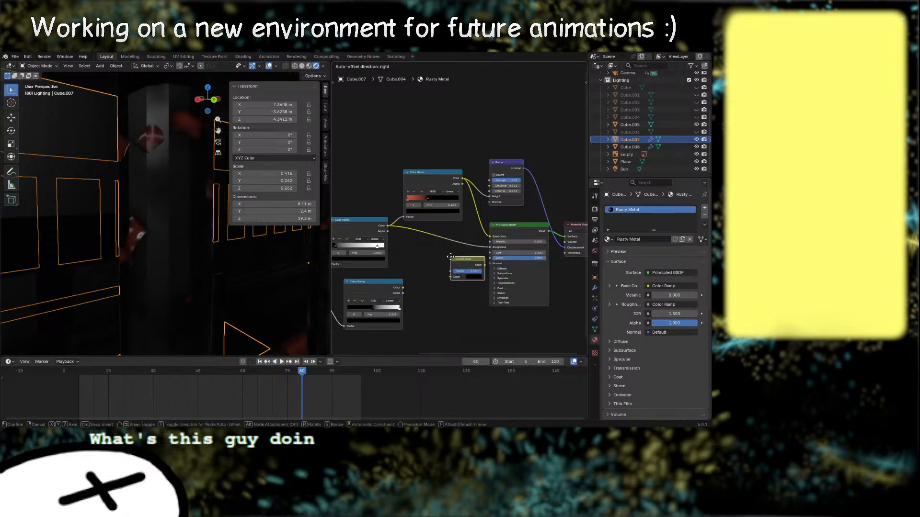
{"action": "left_click", "coordinate": [459, 238]}
{"action": "left_click_drag", "start_coordinate": [459, 238], "coordinate": [454, 243]}
Step: Shift the upper black-and-white Color Ramp's black stop slightly toward its white stop to spread the rust
{"action": "right_click_drag", "start_coordinate": [189, 263], "coordinate": [180, 270]}
{"action": "scroll", "coordinate": [180, 270], "scroll_direction": "down", "scroll_amount": 2}
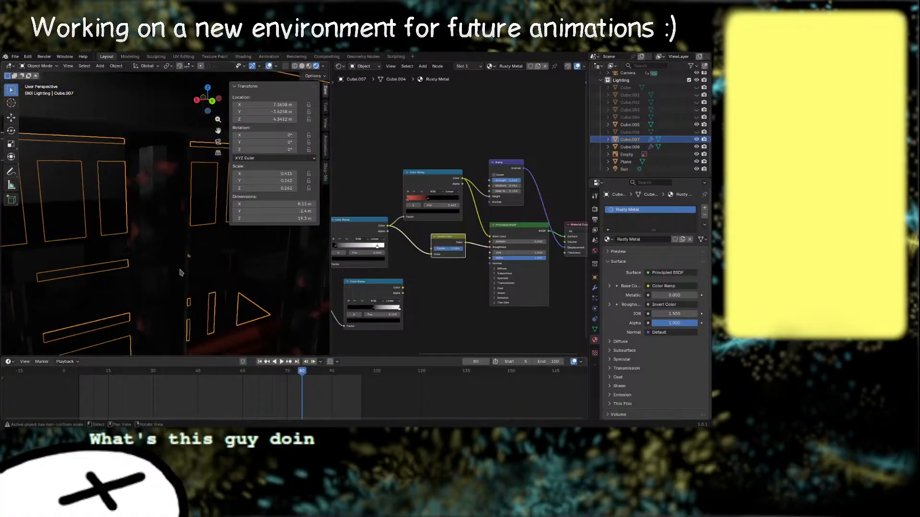
{"action": "scroll", "coordinate": [180, 273], "scroll_direction": "up", "scroll_amount": 3}
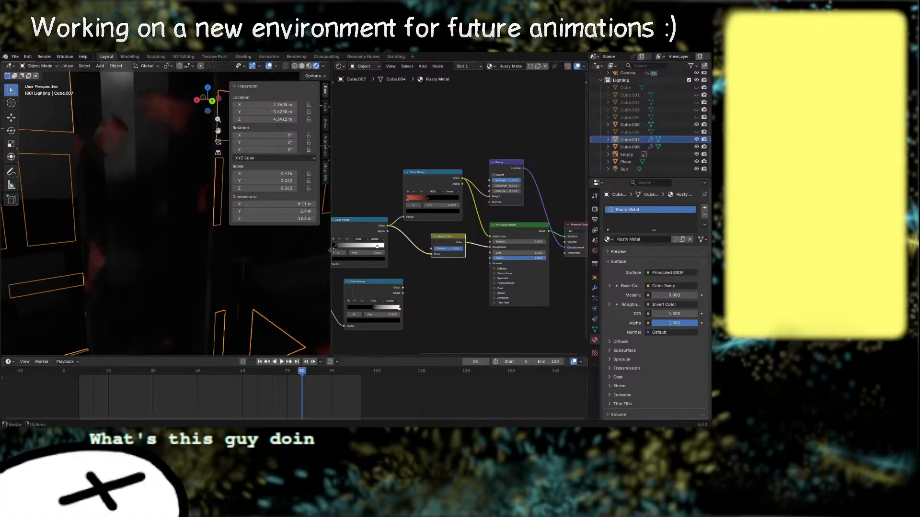
{"action": "left_click_drag", "start_coordinate": [335, 247], "coordinate": [342, 248]}
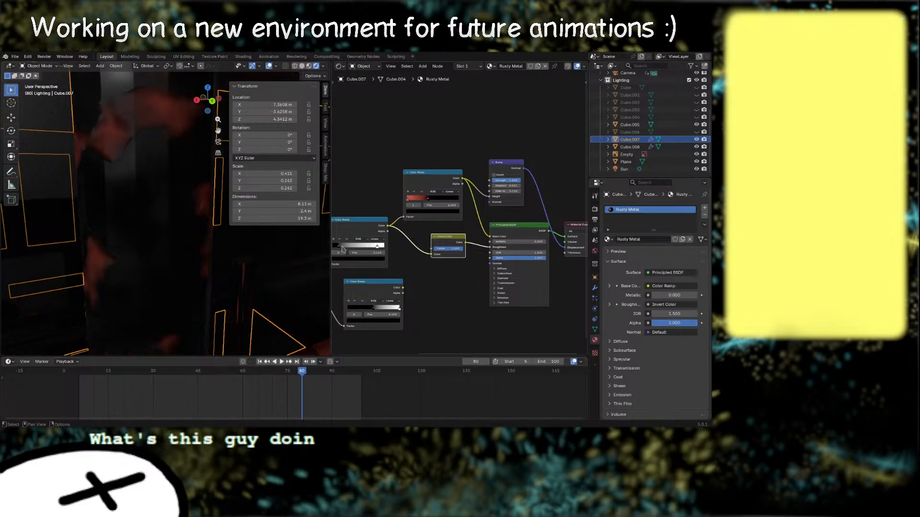
Step: Increase the Bump node's Distance and save the file
{"action": "middle_click_drag", "start_coordinate": [519, 237], "coordinate": [470, 245]}
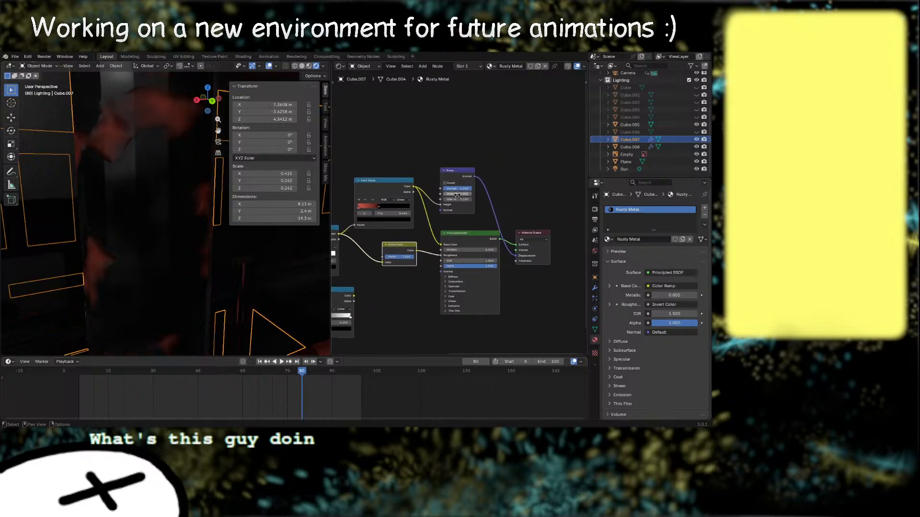
{"action": "mouse_move", "coordinate": [456, 194]}
{"action": "left_mouse_down"}
{"action": "mouse_move", "coordinate": [482, 194]}
{"action": "mouse_move", "coordinate": [474, 194]}
{"action": "left_mouse_up"}
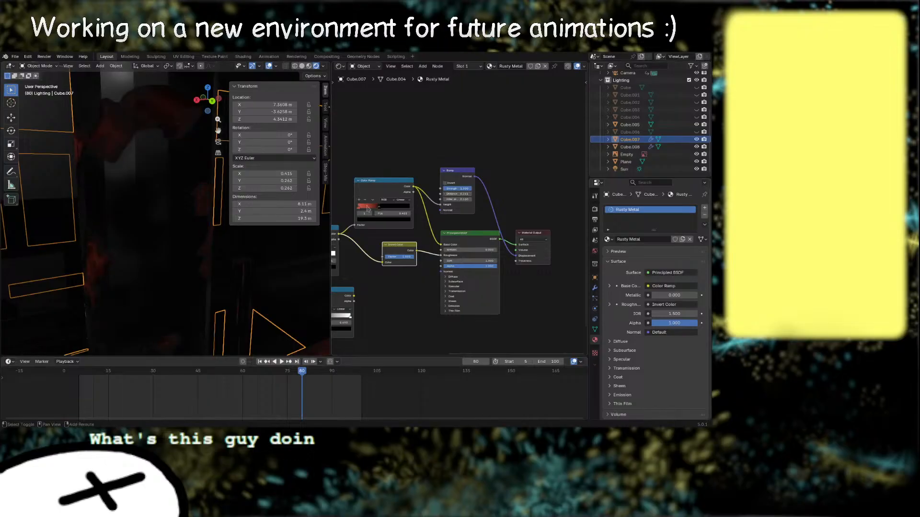
{"action": "middle_click_drag", "start_coordinate": [158, 249], "coordinate": [192, 259]}
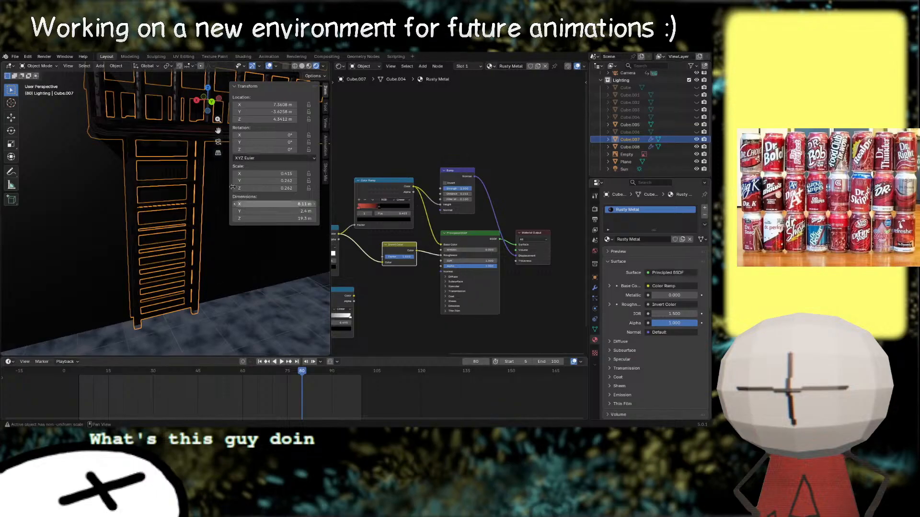
{"action": "key", "text": "ctrl+s"}
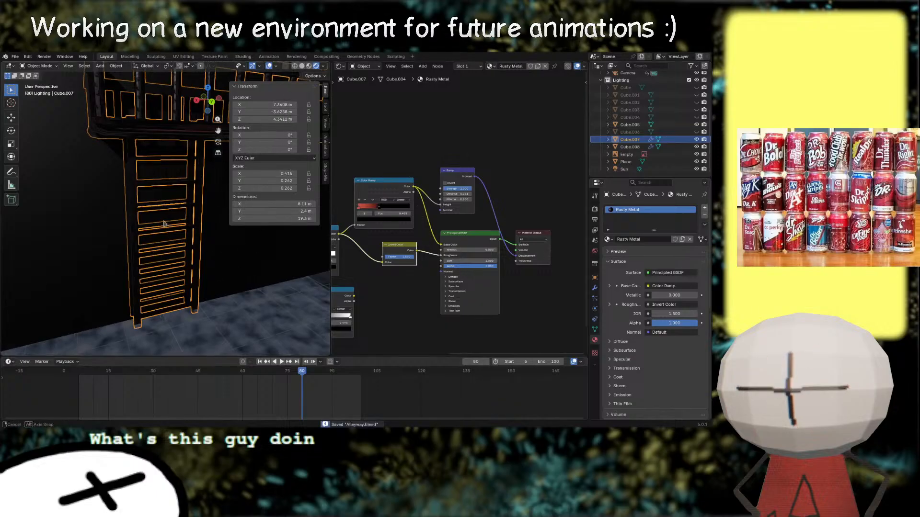
Step: Nudge the red Color Ramp's black stop, move its red stop closer to it for stronger rust, and save the file
{"action": "middle_click_drag", "start_coordinate": [175, 244], "coordinate": [153, 257]}
{"action": "scroll", "coordinate": [181, 240], "scroll_direction": "down", "scroll_amount": 3}
{"action": "scroll", "coordinate": [154, 259], "scroll_direction": "down", "scroll_amount": 3}
{"action": "scroll", "coordinate": [154, 239], "scroll_direction": "up", "scroll_amount": 5}
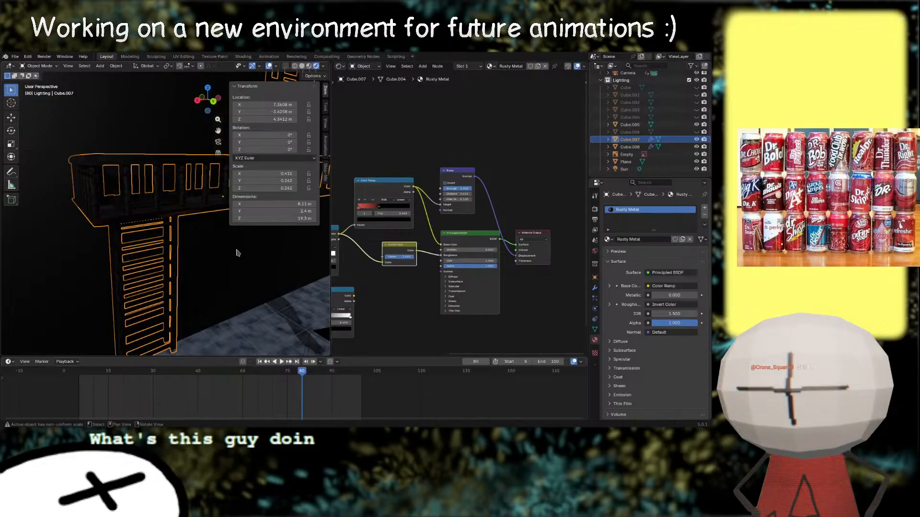
{"action": "middle_click_drag", "start_coordinate": [238, 252], "coordinate": [206, 242]}
{"action": "scroll", "coordinate": [198, 240], "scroll_direction": "down", "scroll_amount": 3}
{"action": "scroll", "coordinate": [119, 225], "scroll_direction": "down", "scroll_amount": 2}
{"action": "scroll", "coordinate": [170, 251], "scroll_direction": "up", "scroll_amount": 4}
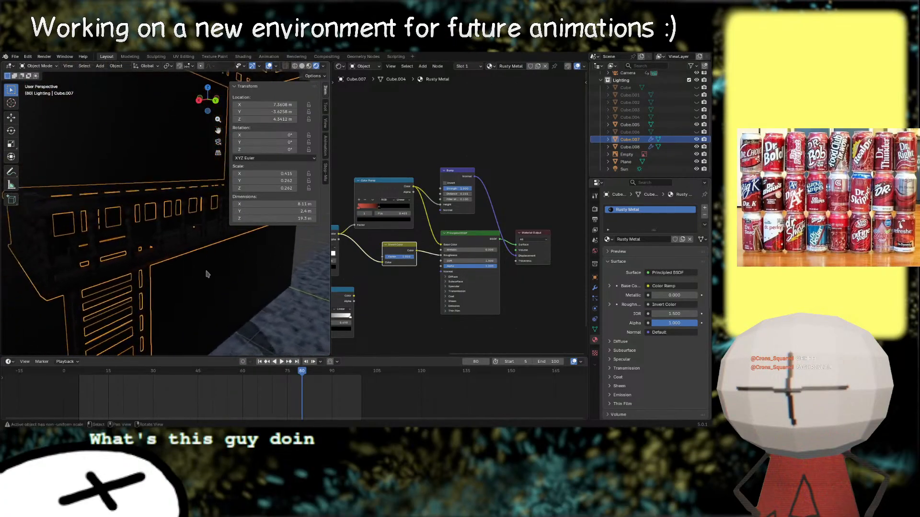
{"action": "scroll", "coordinate": [147, 256], "scroll_direction": "up", "scroll_amount": 2}
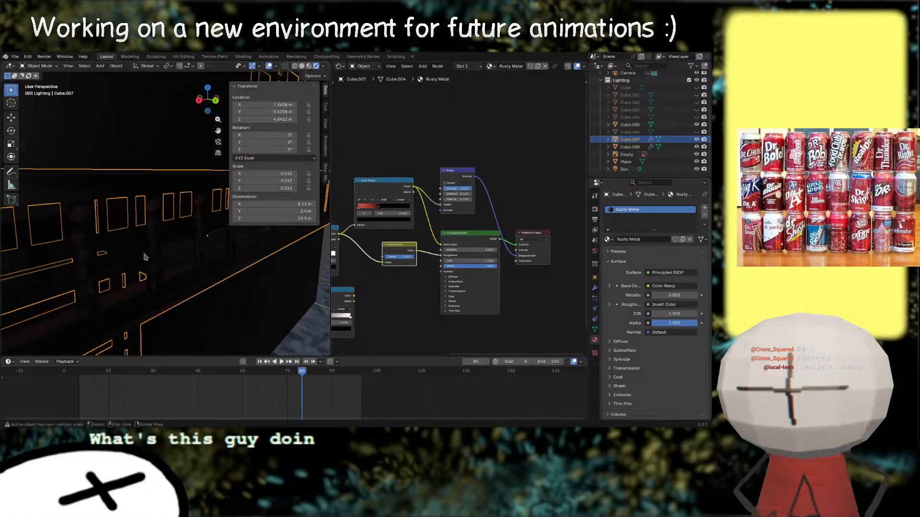
{"action": "left_click_drag", "start_coordinate": [381, 208], "coordinate": [384, 210]}
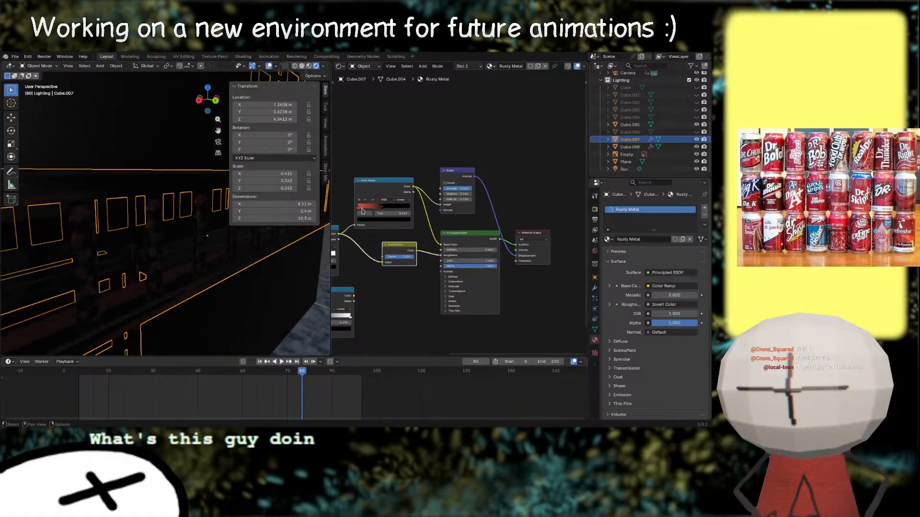
{"action": "left_click", "coordinate": [364, 208]}
{"action": "left_click_drag", "start_coordinate": [372, 211], "coordinate": [375, 210]}
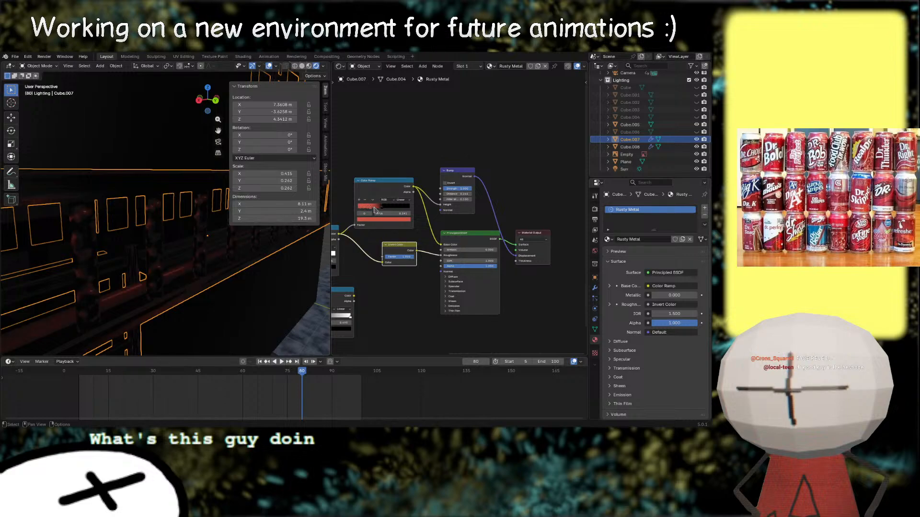
{"action": "scroll", "coordinate": [201, 271], "scroll_direction": "down", "scroll_amount": 4}
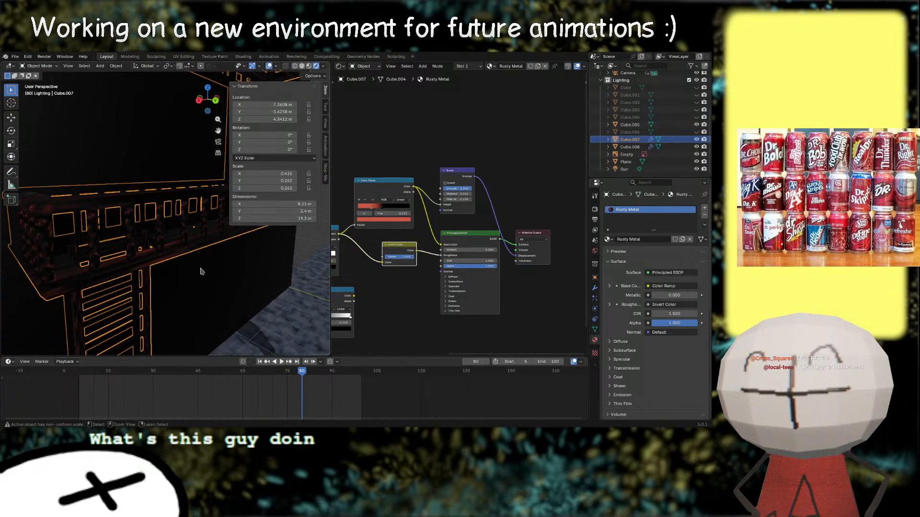
{"action": "key", "text": "ctrl+s"}
Step: Examine the fire escape and the character within the wider alleyway scene
{"action": "scroll", "coordinate": [199, 274], "scroll_direction": "down", "scroll_amount": 3}
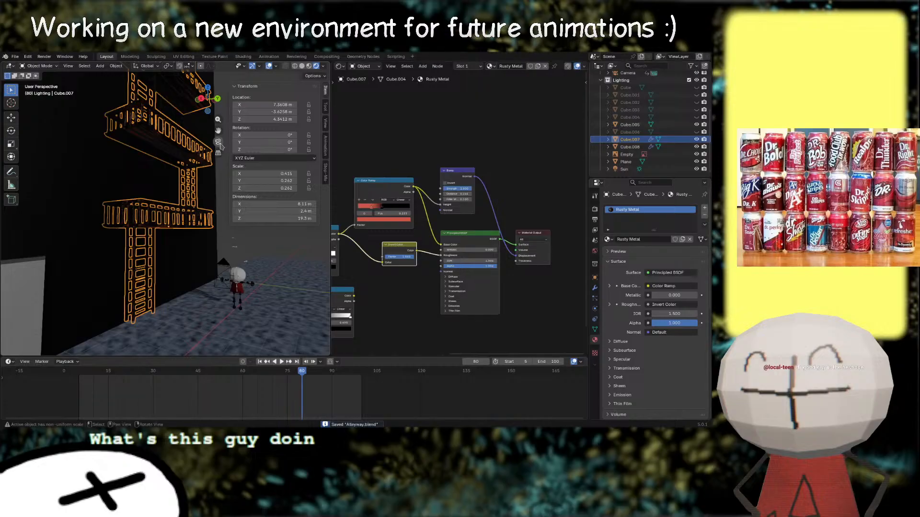
{"action": "left_click", "coordinate": [218, 142]}
{"action": "middle_click", "coordinate": [213, 125]}
{"action": "scroll", "coordinate": [165, 187], "scroll_direction": "down", "scroll_amount": 3}
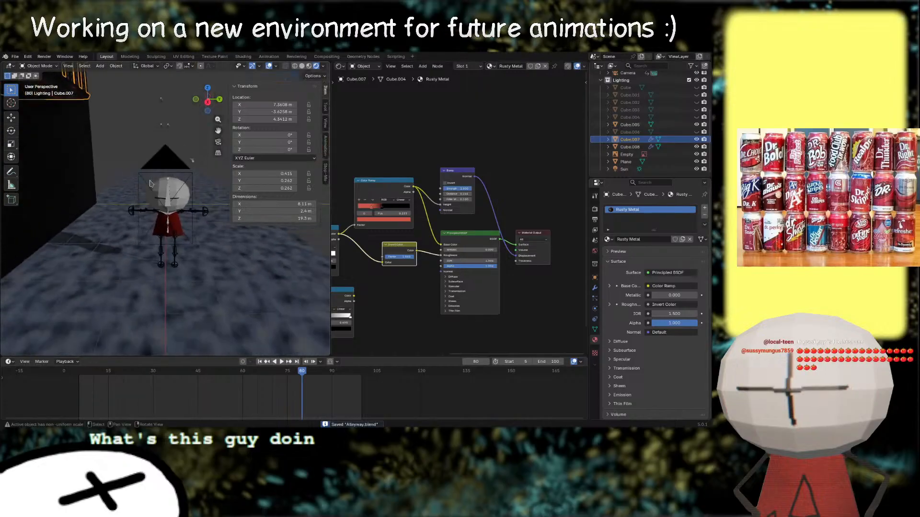
{"action": "right_click", "coordinate": [137, 184]}
{"action": "scroll", "coordinate": [164, 139], "scroll_direction": "down", "scroll_amount": 3}
{"action": "middle_click_drag", "start_coordinate": [164, 140], "coordinate": [170, 190]}
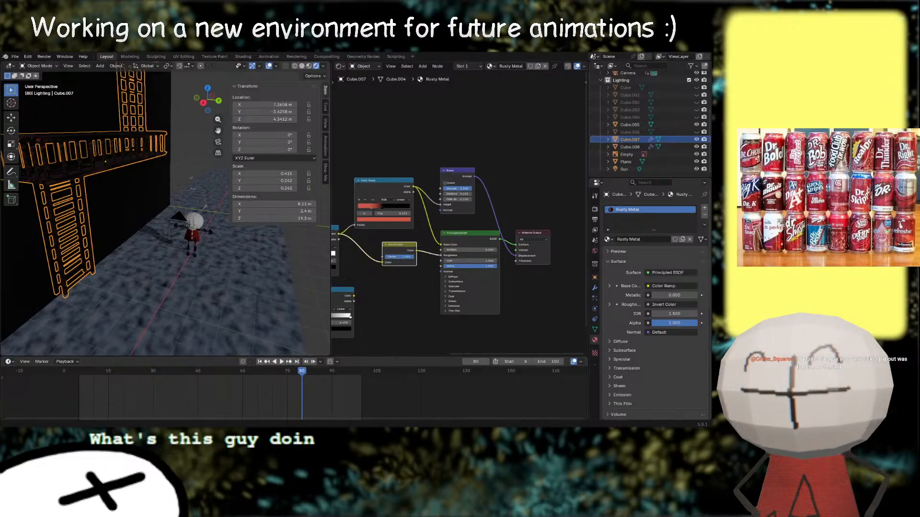
Step: Widen the 3D viewport against the node editor to view the building beside the reference image, and save the file
{"action": "middle_click_drag", "start_coordinate": [202, 258], "coordinate": [214, 268]}
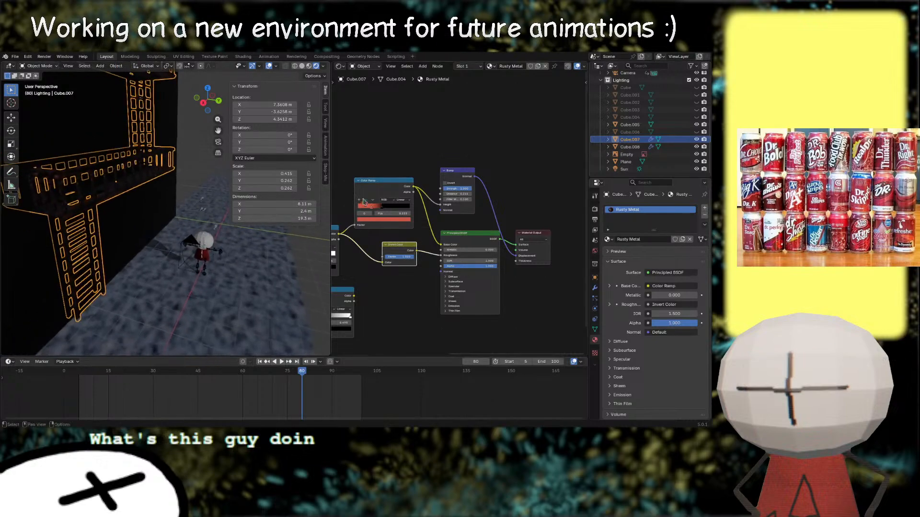
{"action": "left_click_drag", "start_coordinate": [331, 225], "coordinate": [505, 228]}
{"action": "middle_click_drag", "start_coordinate": [338, 228], "coordinate": [244, 282]}
{"action": "scroll", "coordinate": [320, 248], "scroll_direction": "down", "scroll_amount": 3}
{"action": "key", "text": "ctrl+s"}
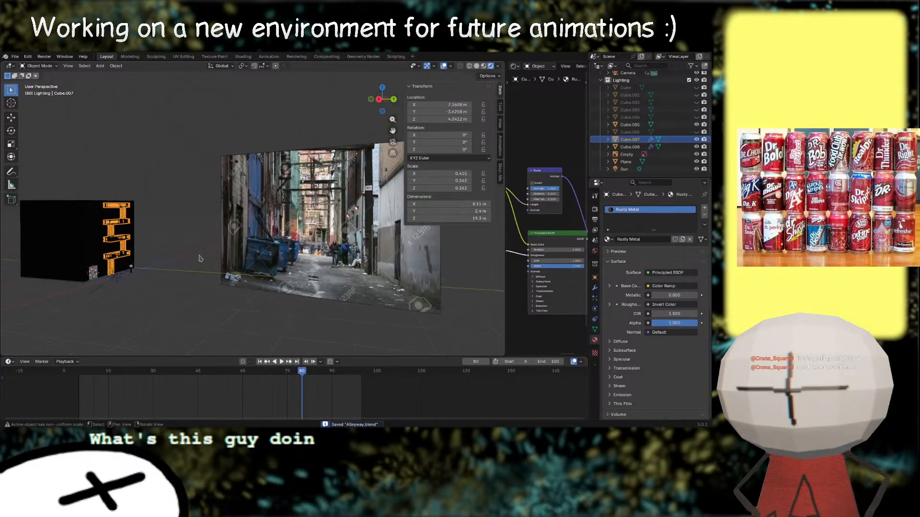
Step: Unlink the Black material from the building cube's first material slot and create a new material there
{"action": "middle_click_drag", "start_coordinate": [201, 257], "coordinate": [268, 271]}
{"action": "scroll", "coordinate": [269, 269], "scroll_direction": "up", "scroll_amount": 1}
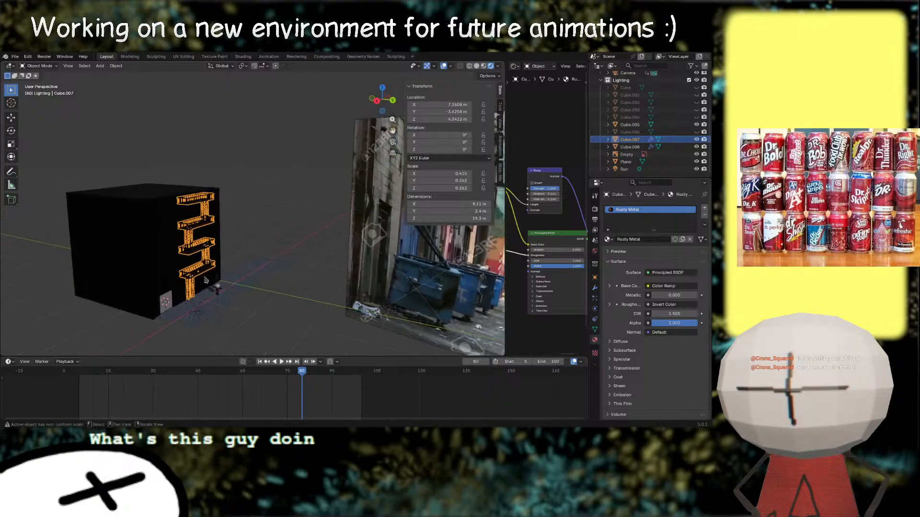
{"action": "left_click", "coordinate": [155, 228]}
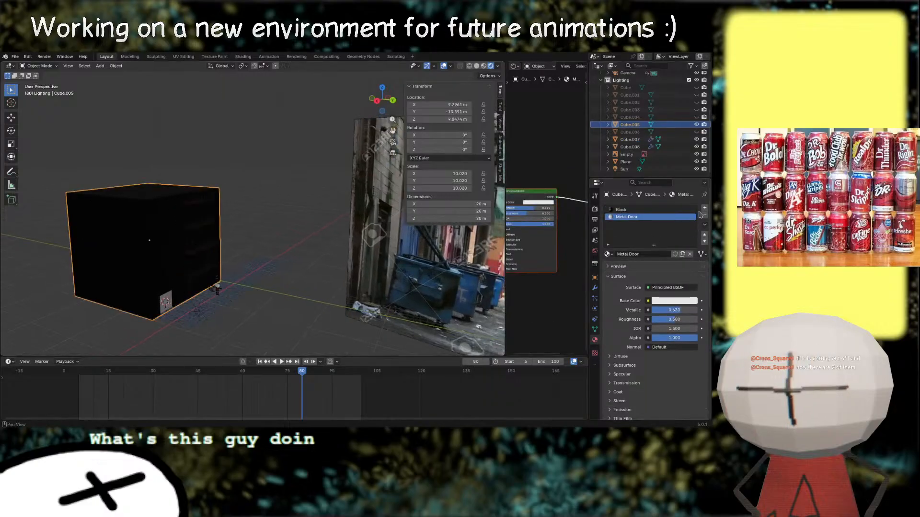
{"action": "left_click", "coordinate": [669, 209]}
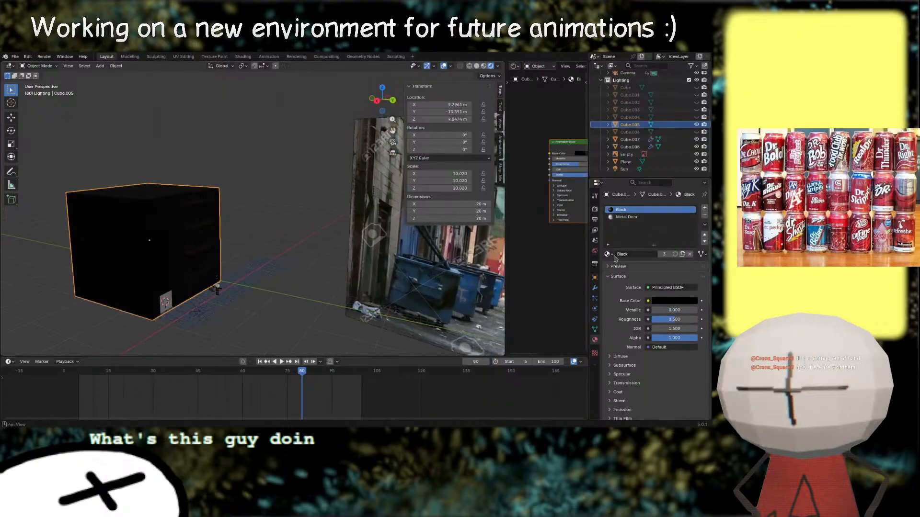
{"action": "left_click", "coordinate": [607, 254]}
{"action": "left_click", "coordinate": [682, 252]}
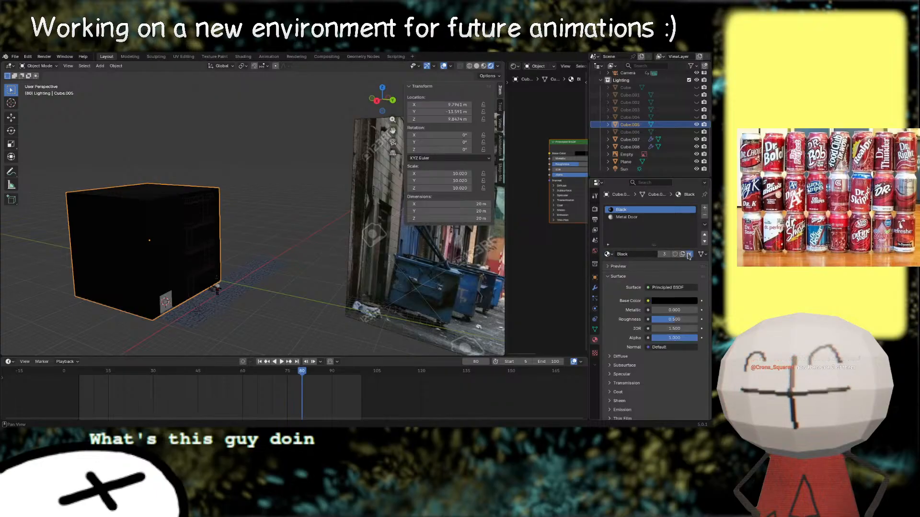
{"action": "left_click", "coordinate": [690, 254]}
{"action": "left_click", "coordinate": [666, 255]}
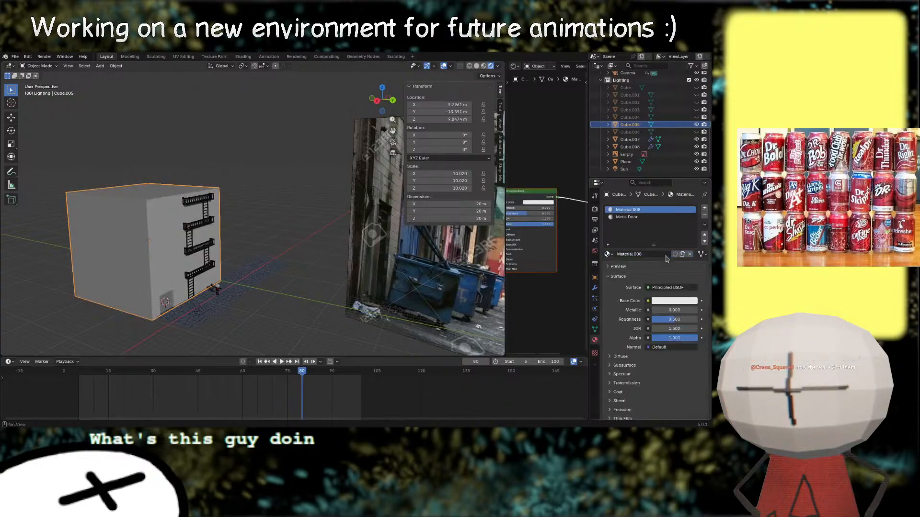
Step: Rename the building's new material as "Brick number one"
{"action": "left_click", "coordinate": [665, 255]}
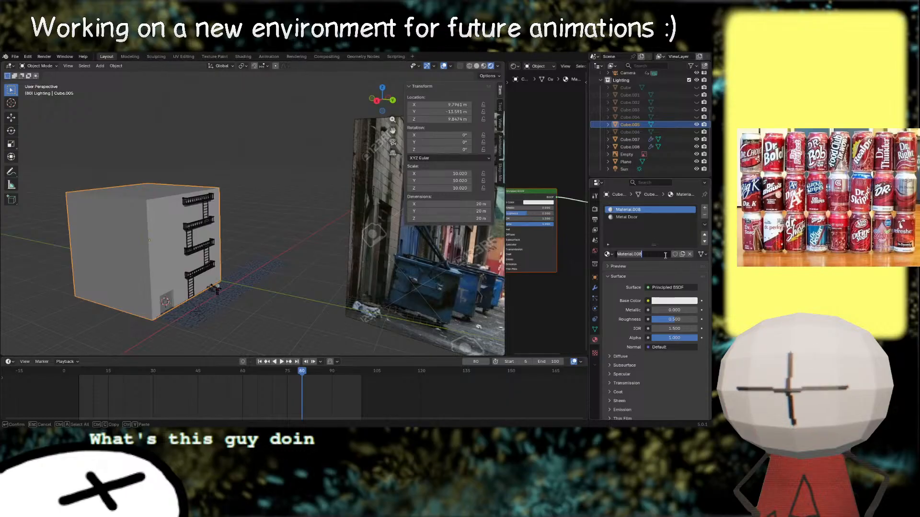
{"action": "type", "text": "Brick r"}
{"action": "type", "text": "umbe"}
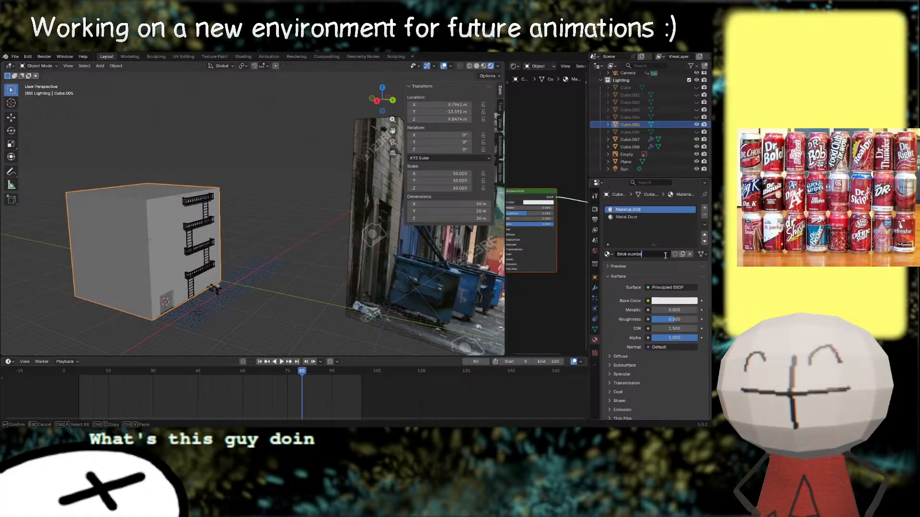
{"action": "type", "text": "r "}
{"action": "type", "text": "one"}
{"action": "key", "text": "Return"}
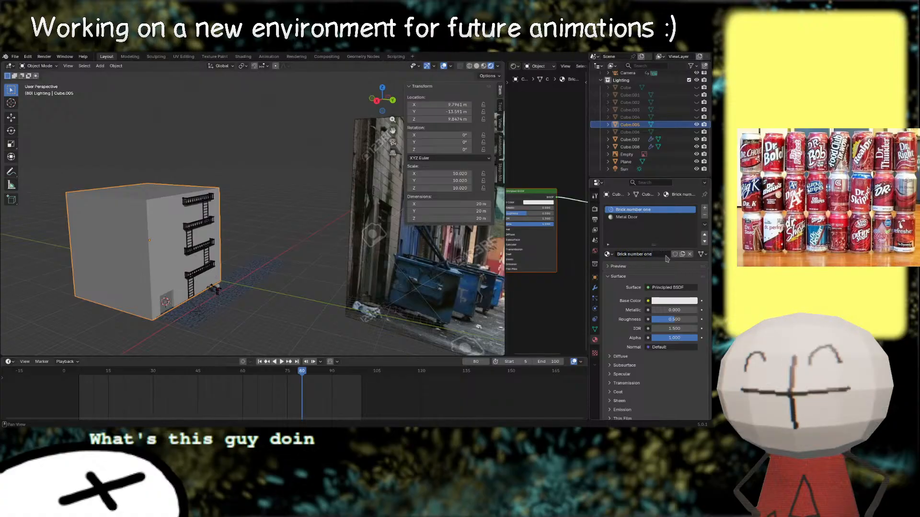
Step: Try a Checker Texture as the brick material's Base Color and view it on the building
{"action": "left_click", "coordinate": [648, 301]}
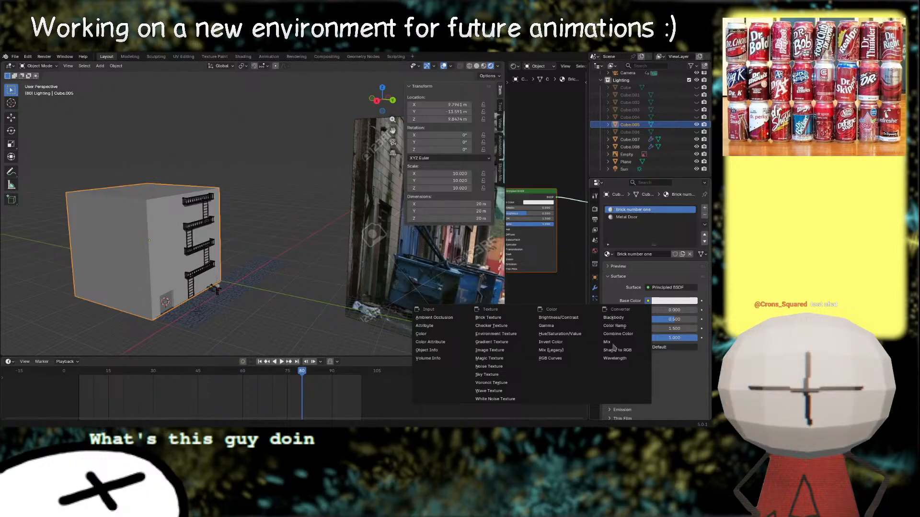
{"action": "left_click", "coordinate": [647, 302]}
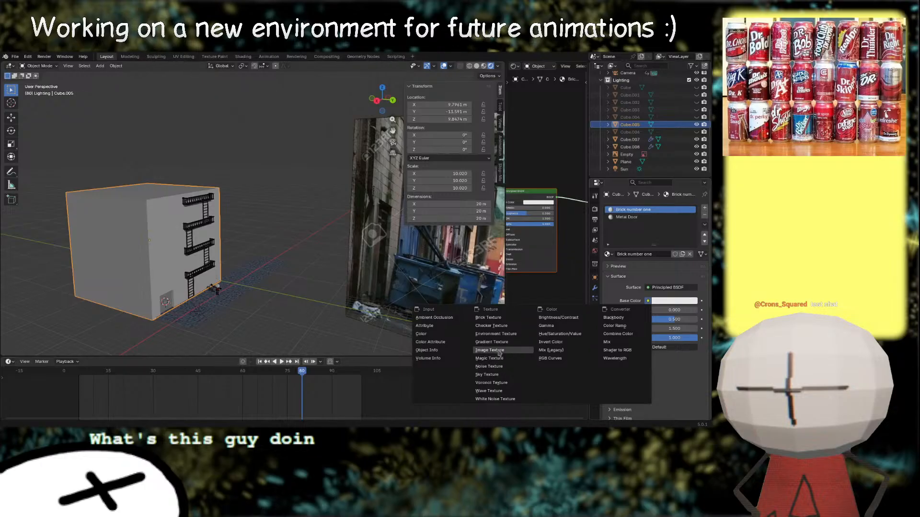
{"action": "left_click", "coordinate": [499, 326]}
{"action": "middle_click_drag", "start_coordinate": [307, 269], "coordinate": [280, 271]}
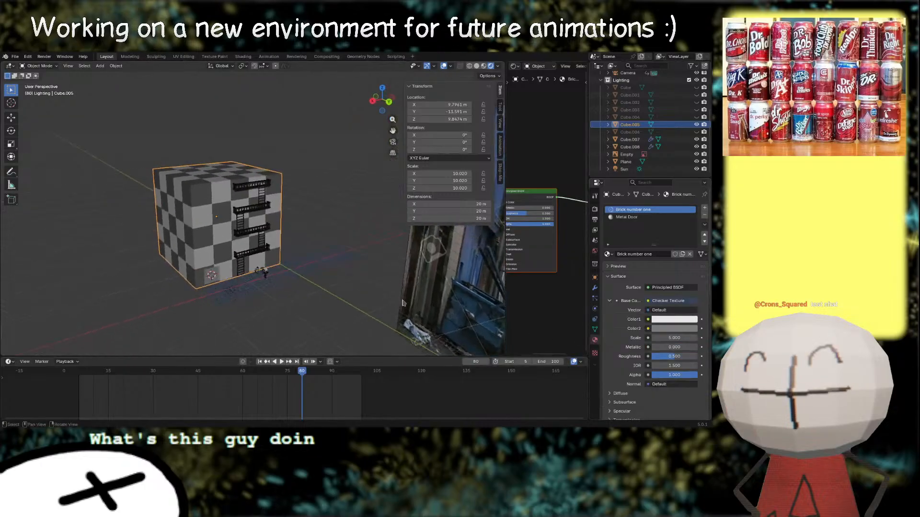
Step: Use a Brick Texture as the Base Color of the building's material
{"action": "left_click", "coordinate": [654, 301]}
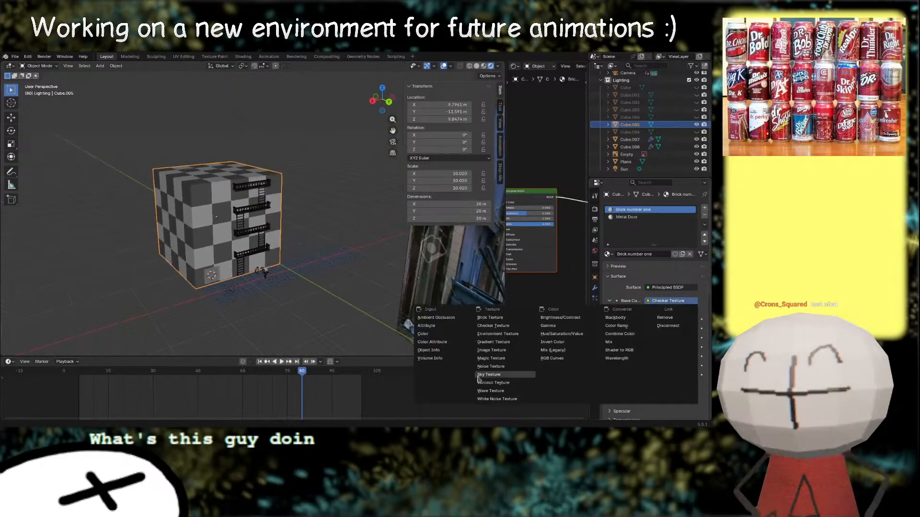
{"action": "left_click", "coordinate": [490, 317]}
{"action": "middle_click_drag", "start_coordinate": [354, 316], "coordinate": [334, 319]}
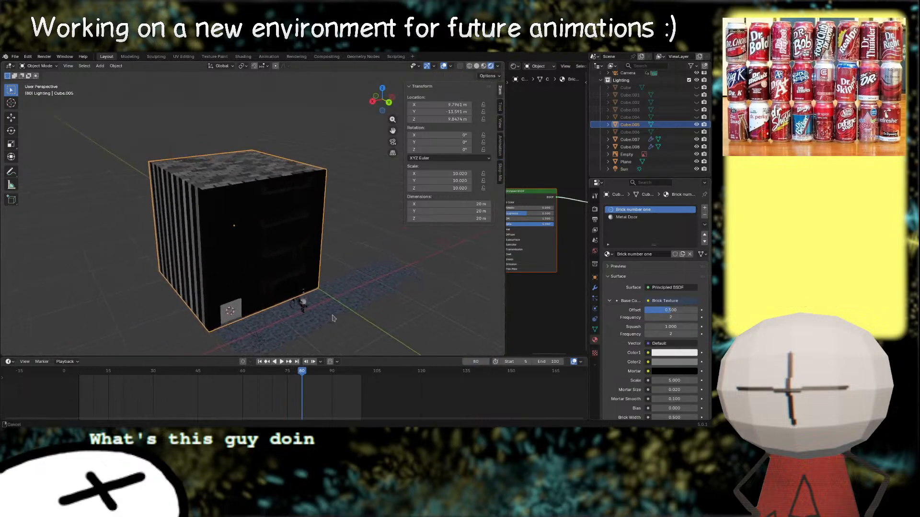
Step: Switch to the UV Editing workspace and display the alleyway.webp image behind the UVs
{"action": "left_click", "coordinate": [183, 56]}
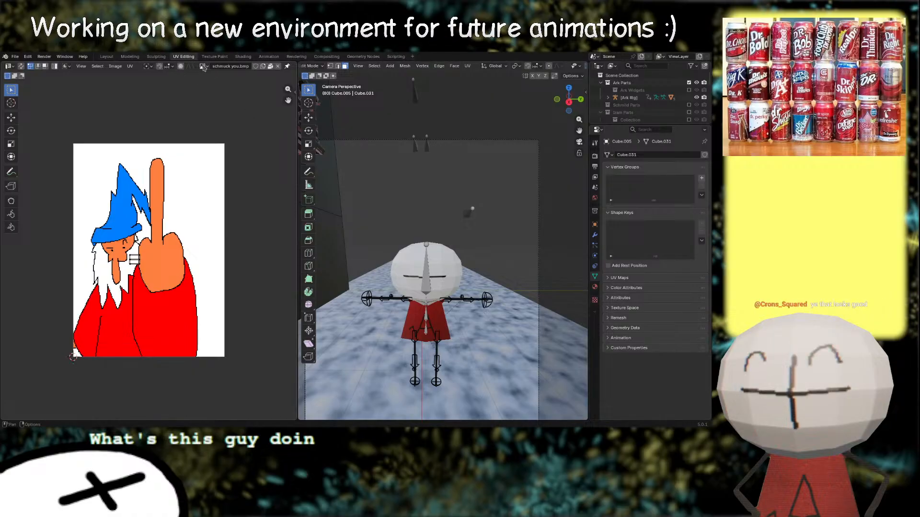
{"action": "middle_click_drag", "start_coordinate": [397, 192], "coordinate": [424, 161]}
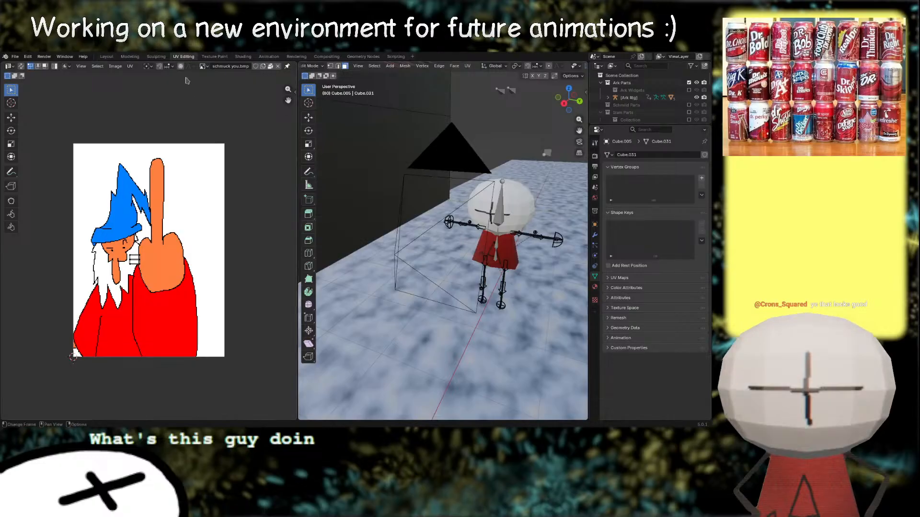
{"action": "left_click", "coordinate": [202, 66]}
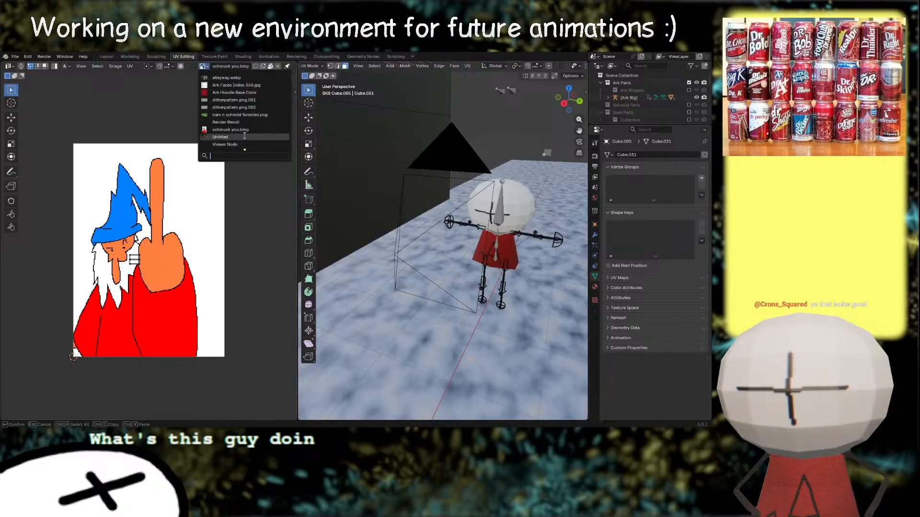
{"action": "scroll", "coordinate": [241, 139], "scroll_direction": "down", "scroll_amount": 3}
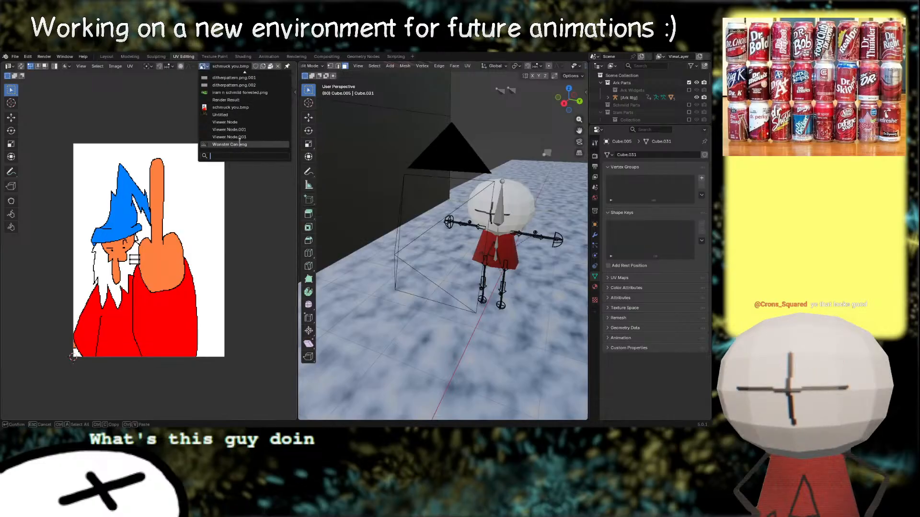
{"action": "scroll", "coordinate": [230, 93], "scroll_direction": "up", "scroll_amount": 3}
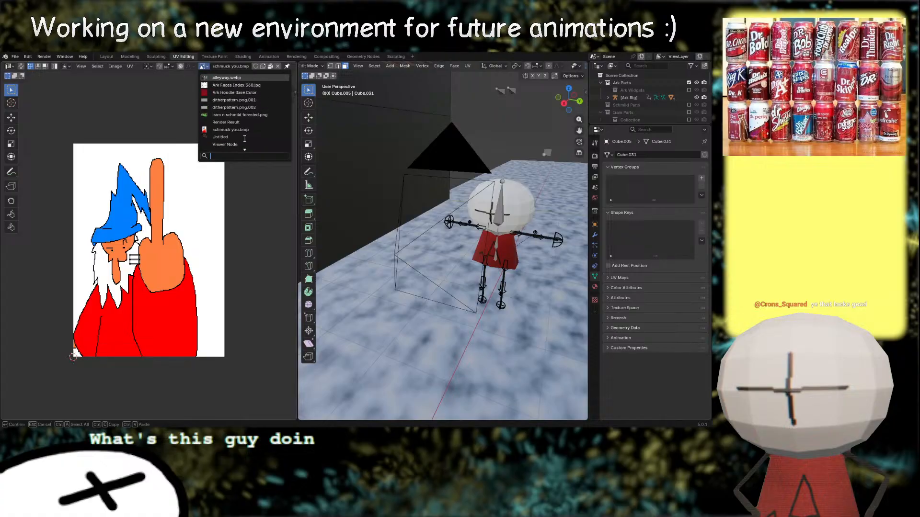
{"action": "left_click", "coordinate": [227, 78]}
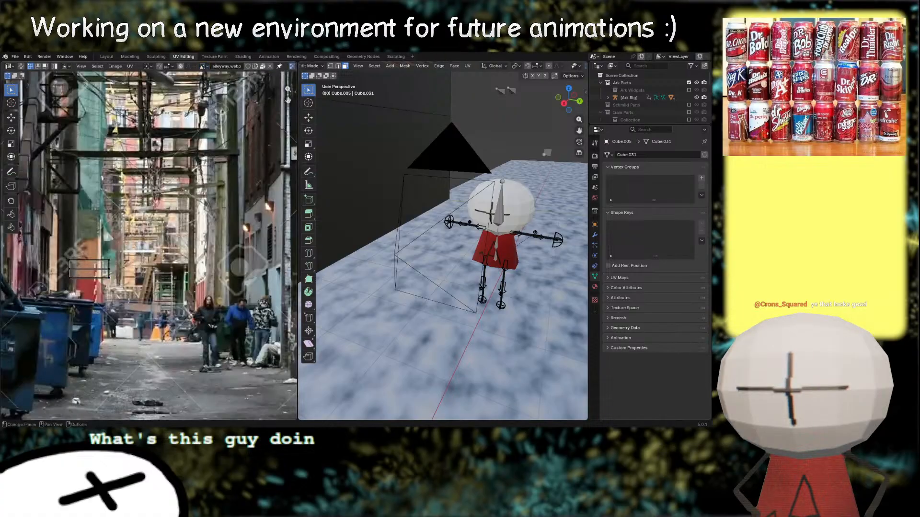
{"action": "scroll", "coordinate": [204, 222], "scroll_direction": "down", "scroll_amount": 6}
{"action": "scroll", "coordinate": [204, 222], "scroll_direction": "up", "scroll_amount": 2}
{"action": "middle_click_drag", "start_coordinate": [205, 223], "coordinate": [180, 222]}
{"action": "scroll", "coordinate": [403, 194], "scroll_direction": "down", "scroll_amount": 7}
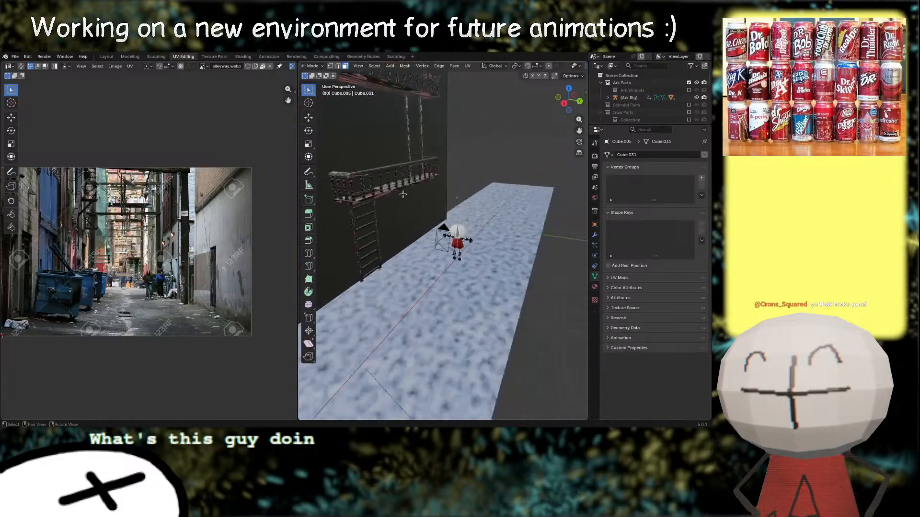
Step: Select all faces of the building and unwrap them with Cube Projection
{"action": "scroll", "coordinate": [403, 194], "scroll_direction": "down", "scroll_amount": 5}
{"action": "middle_click_drag", "start_coordinate": [403, 194], "coordinate": [445, 215]}
{"action": "key", "text": "a"}
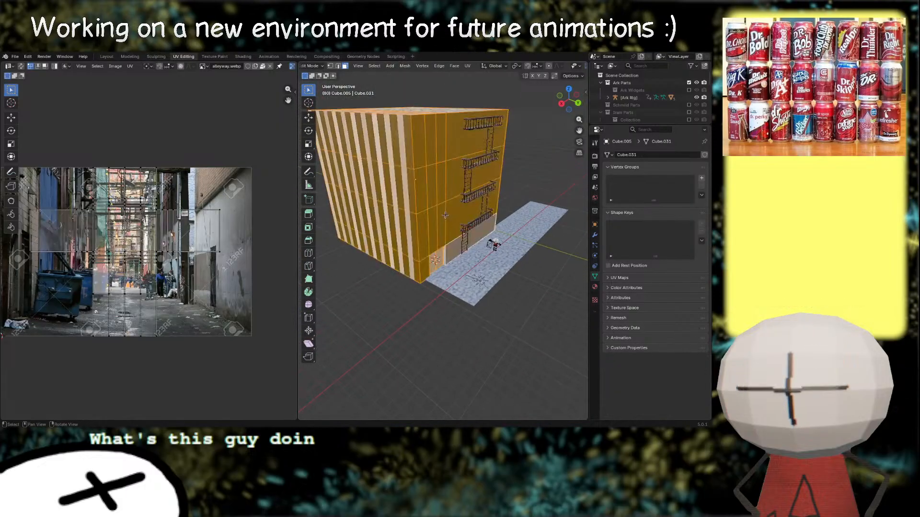
{"action": "key", "text": "u"}
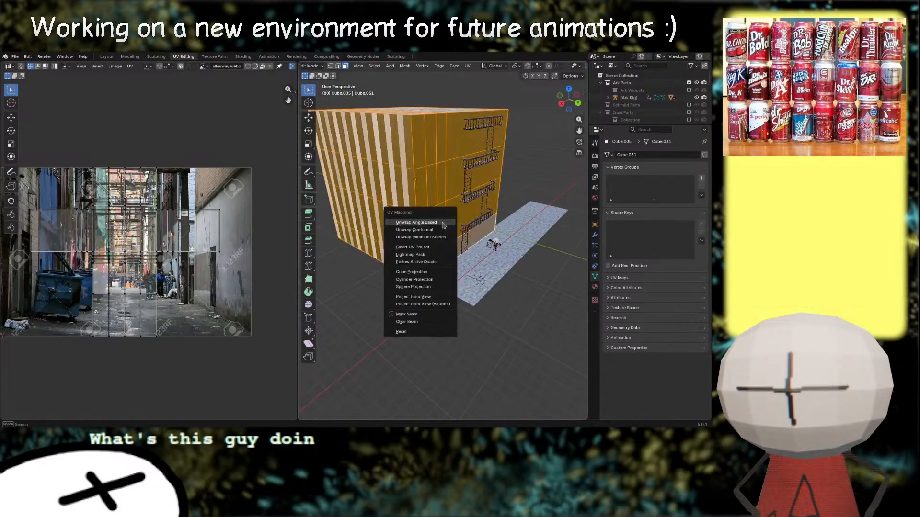
{"action": "left_click", "coordinate": [427, 271]}
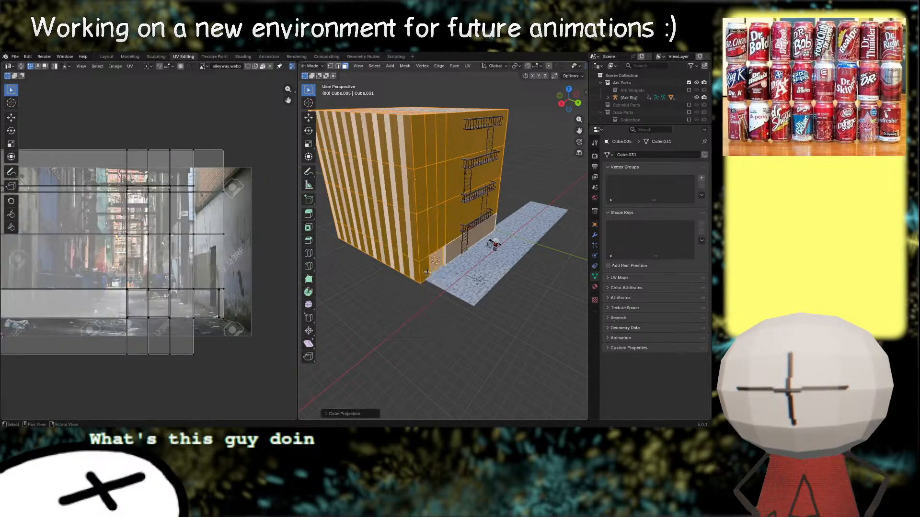
{"action": "middle_click_drag", "start_coordinate": [427, 271], "coordinate": [466, 212]}
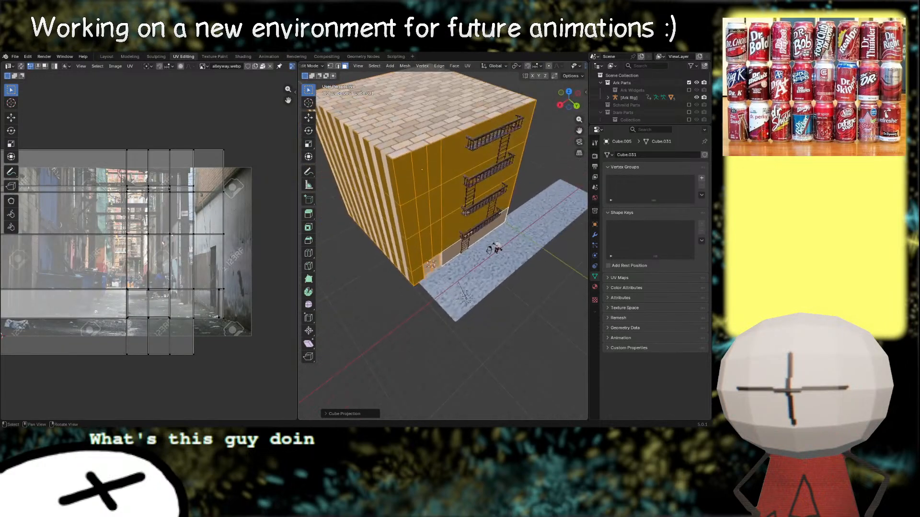
Step: Try unwrapping all the building's faces with the Angle Based method
{"action": "key", "text": "u"}
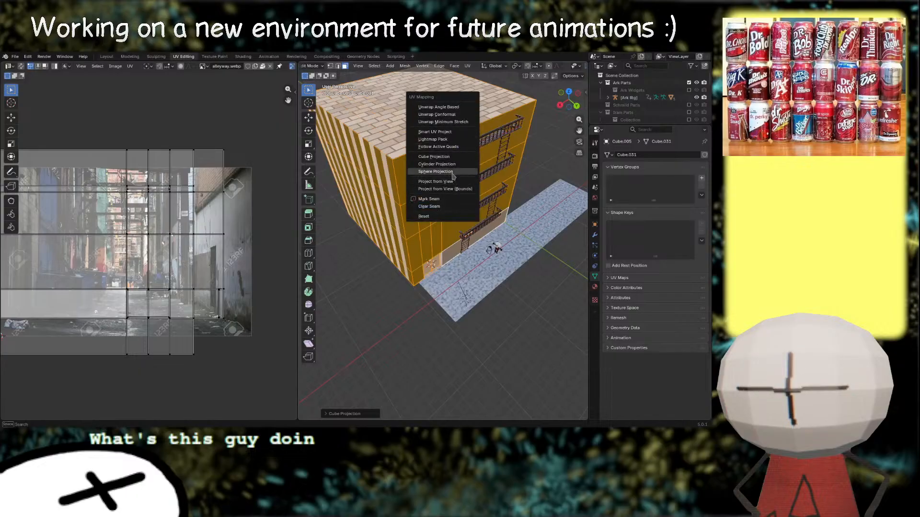
{"action": "left_click", "coordinate": [454, 107]}
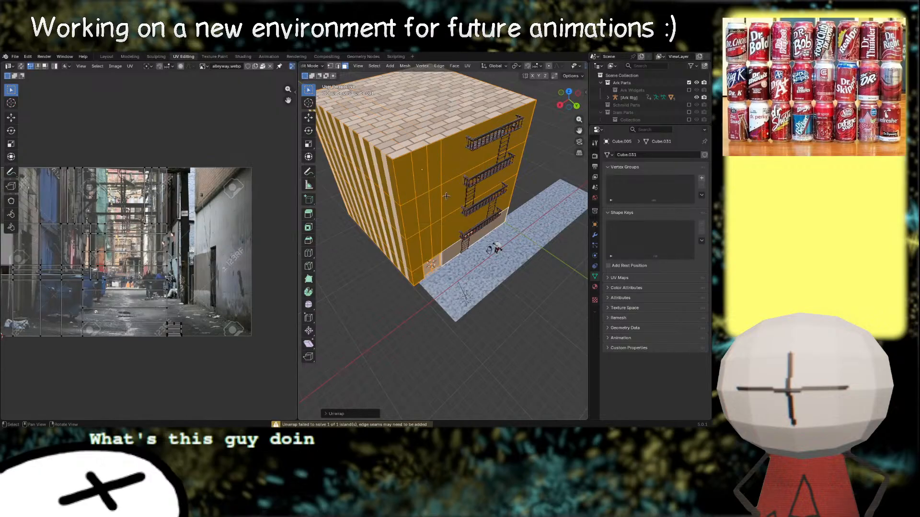
{"action": "middle_click_drag", "start_coordinate": [446, 196], "coordinate": [439, 181]}
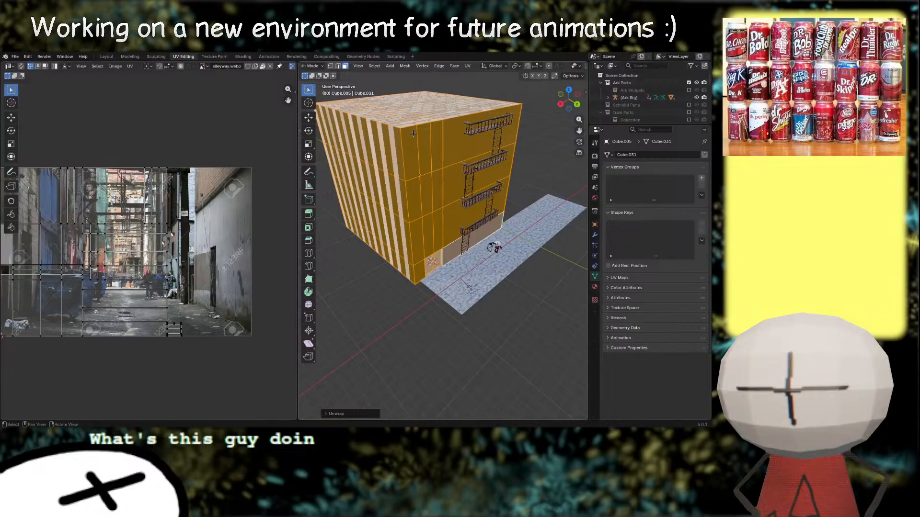
Step: Apply all transforms to the building cube in Object Mode and return to editing its mesh
{"action": "key", "text": "Tab"}
{"action": "key", "text": "ctrl+a"}
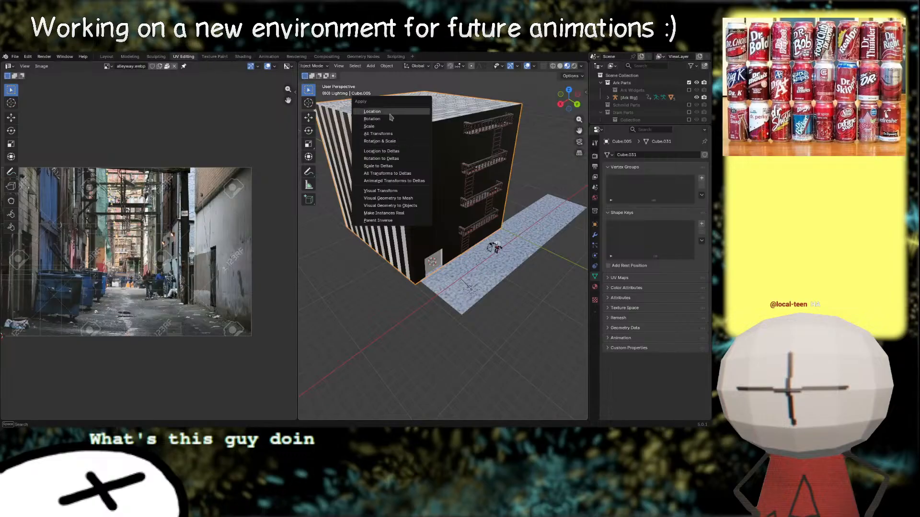
{"action": "left_click", "coordinate": [397, 135]}
{"action": "scroll", "coordinate": [425, 201], "scroll_direction": "up", "scroll_amount": 2}
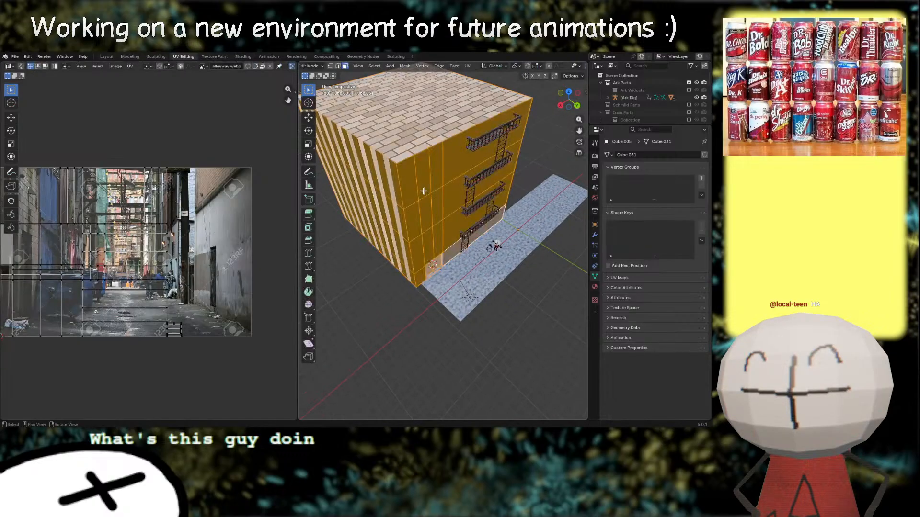
{"action": "key", "text": "Tab"}
Step: Unwrap the building's selected faces with Project from View in the back orthographic view, and inspect the brick pattern on its sides
{"action": "scroll", "coordinate": [456, 215], "scroll_direction": "down", "scroll_amount": 1}
{"action": "scroll", "coordinate": [196, 186], "scroll_direction": "down", "scroll_amount": 2}
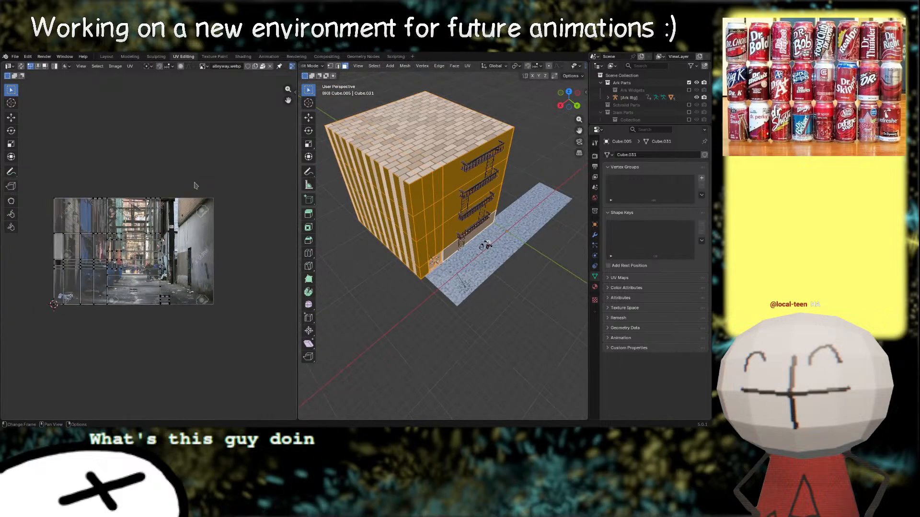
{"action": "scroll", "coordinate": [196, 186], "scroll_direction": "up", "scroll_amount": 2}
{"action": "middle_click_drag", "start_coordinate": [551, 194], "coordinate": [441, 166]}
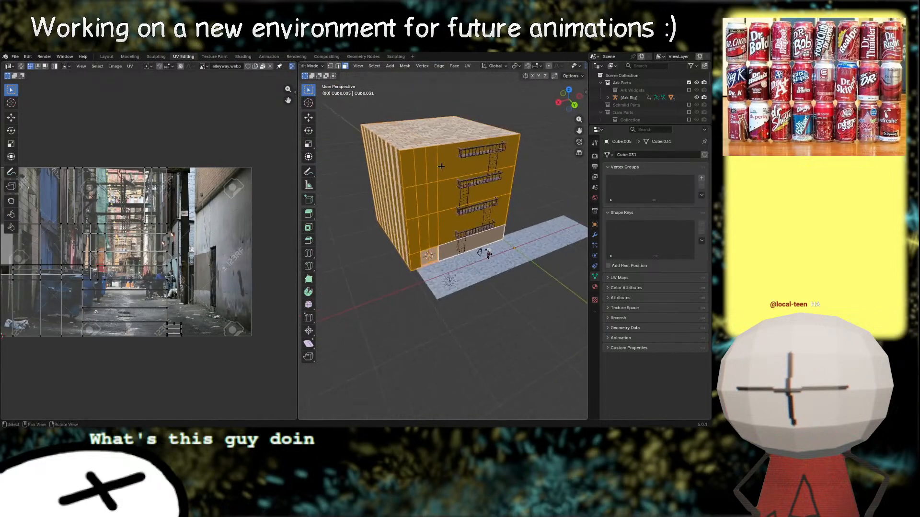
{"action": "left_click", "coordinate": [574, 105]}
{"action": "middle_click_drag", "start_coordinate": [483, 236], "coordinate": [428, 236], "text": "shift"}
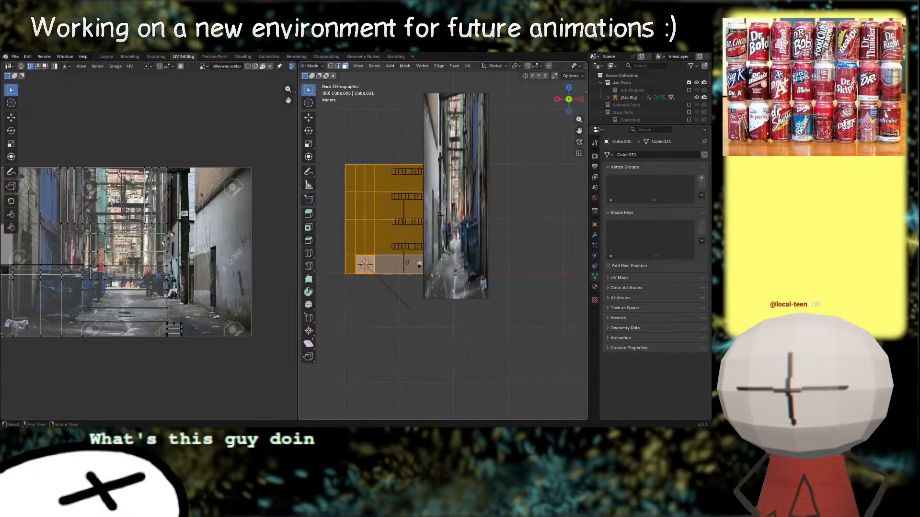
{"action": "key", "text": "u"}
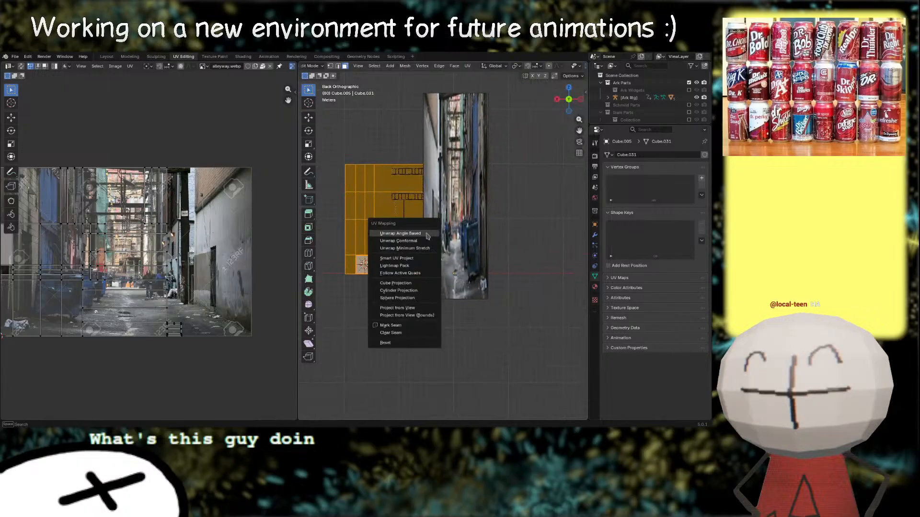
{"action": "left_click", "coordinate": [418, 308]}
{"action": "middle_click_drag", "start_coordinate": [418, 309], "coordinate": [462, 287]}
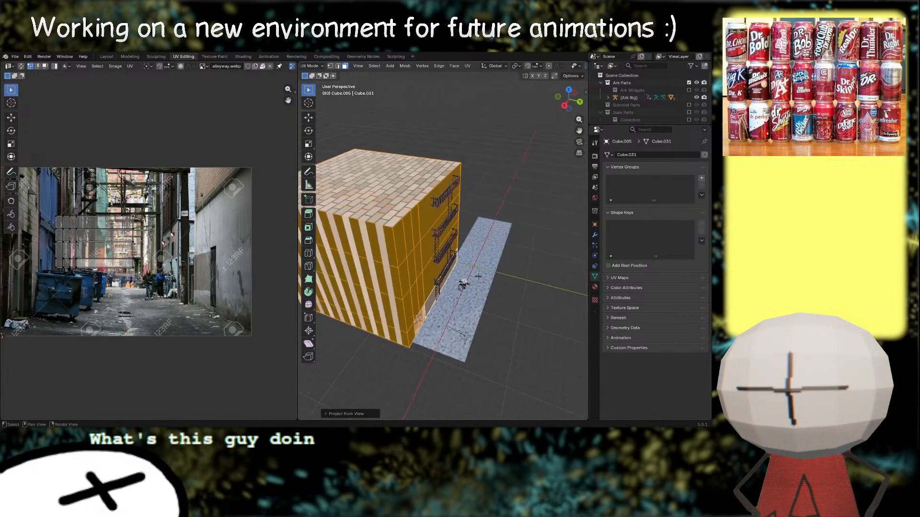
{"action": "scroll", "coordinate": [541, 259], "scroll_direction": "up", "scroll_amount": 2}
{"action": "middle_click_drag", "start_coordinate": [541, 260], "coordinate": [524, 271], "text": "shift"}
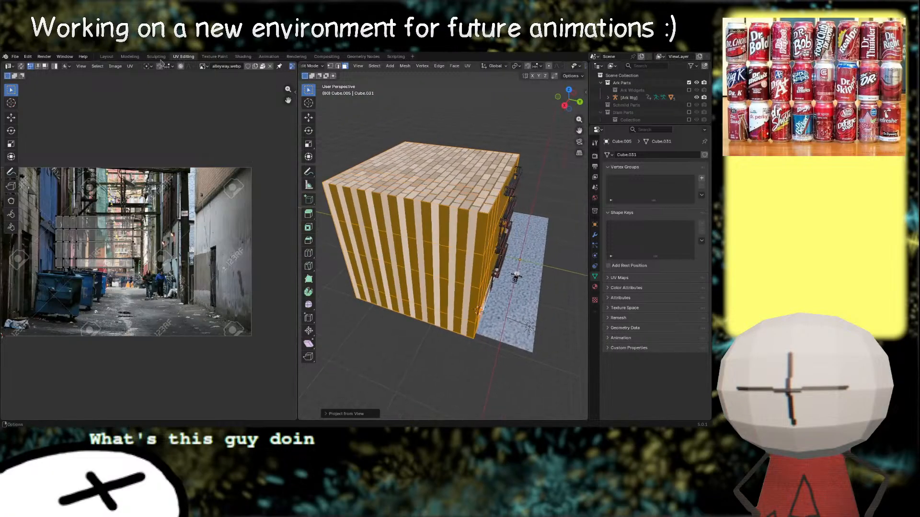
Step: Return to the Layout workspace, widen the shader node editor and display the building in Material Preview shading
{"action": "left_click", "coordinate": [107, 57]}
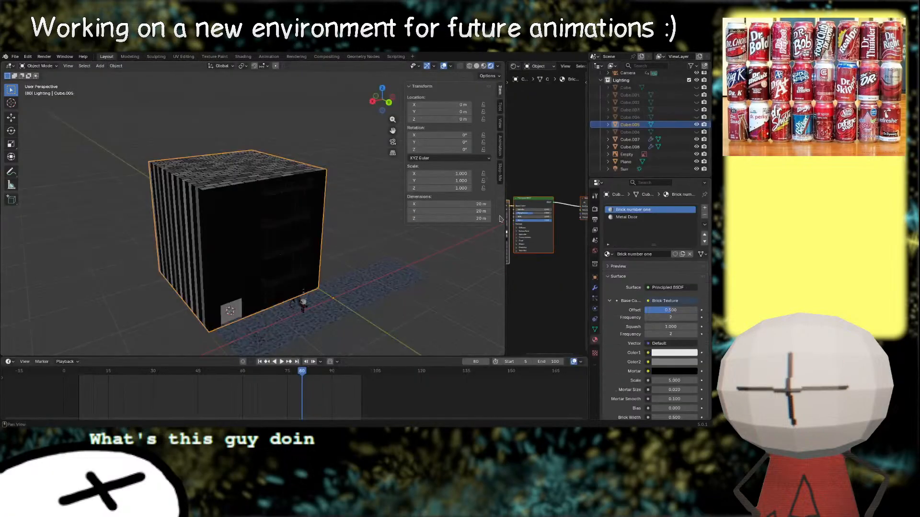
{"action": "left_click_drag", "start_coordinate": [478, 218], "coordinate": [317, 220]}
{"action": "middle_click_drag", "start_coordinate": [167, 258], "coordinate": [179, 266]}
{"action": "left_click", "coordinate": [297, 66]}
{"action": "right_click_drag", "start_coordinate": [268, 261], "coordinate": [319, 295]}
{"action": "scroll", "coordinate": [462, 290], "scroll_direction": "up", "scroll_amount": 3}
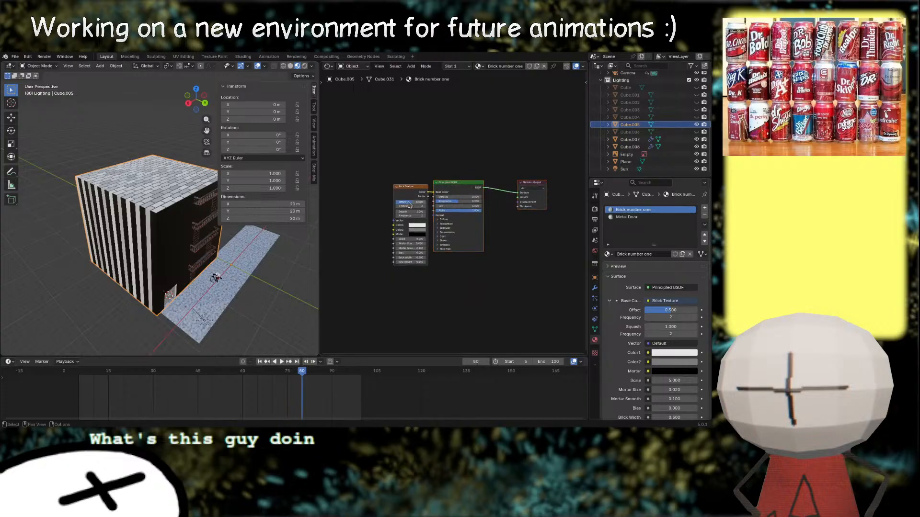
Step: Add Texture Coordinate and Mapping nodes to the Brick Texture and rotate the mapping by 90° and 45° to align bricks on both side walls
{"action": "key", "text": "ctrl+t"}
{"action": "middle_click_drag", "start_coordinate": [387, 205], "coordinate": [435, 190]}
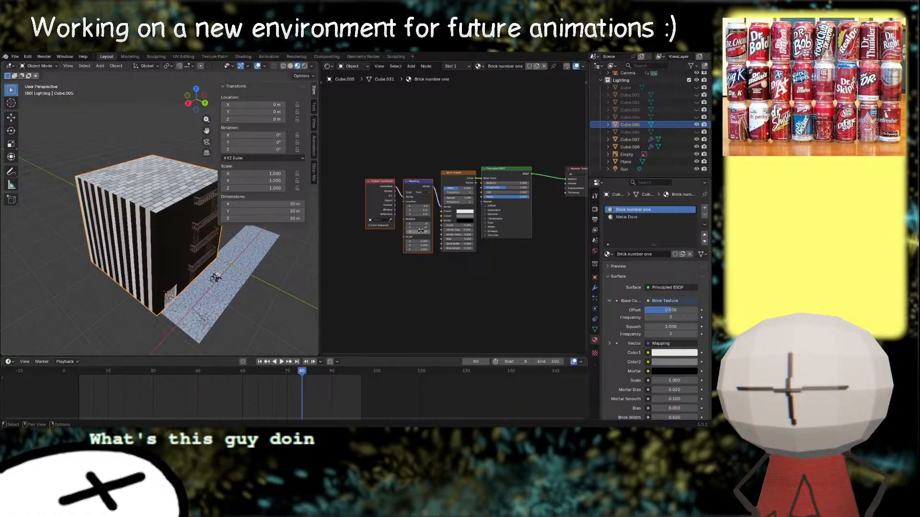
{"action": "left_click_drag", "start_coordinate": [420, 229], "coordinate": [416, 221]}
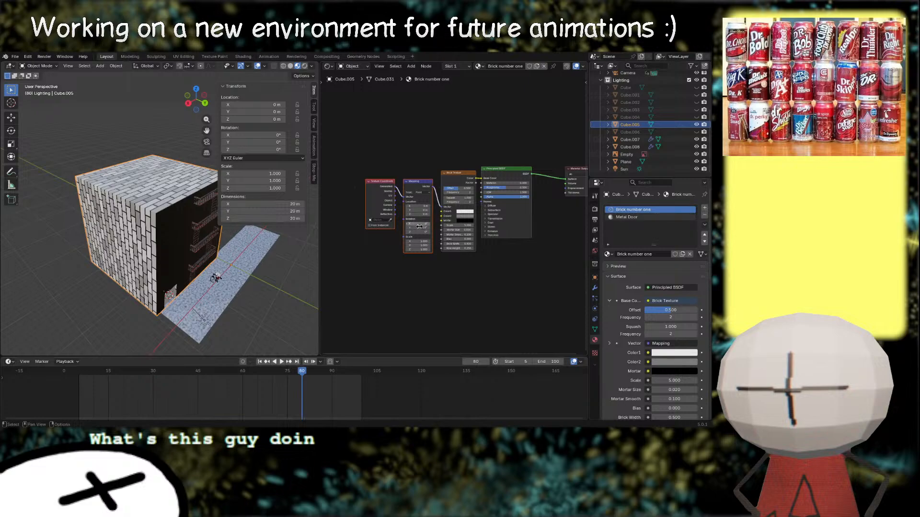
{"action": "left_click", "coordinate": [419, 227]}
{"action": "type", "text": "90"}
{"action": "key", "text": "Return"}
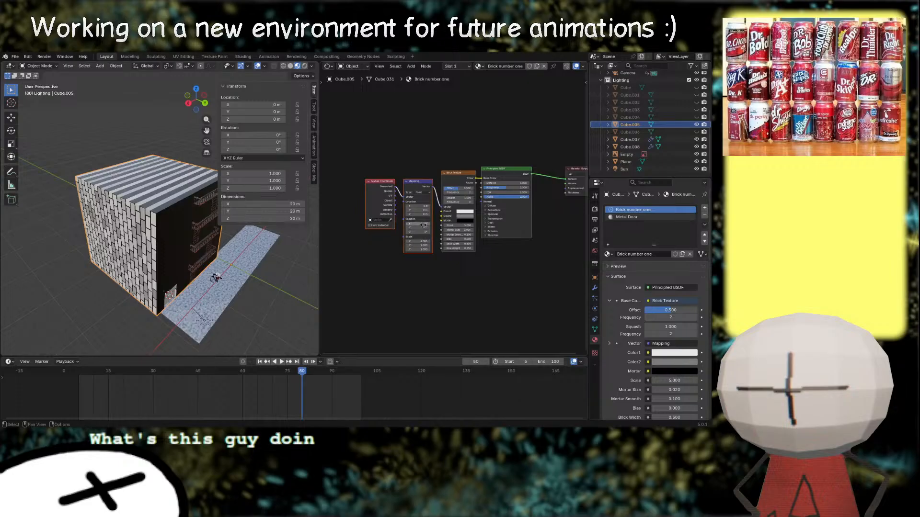
{"action": "left_click", "coordinate": [422, 227]}
{"action": "type", "text": "45"}
{"action": "key", "text": "Return"}
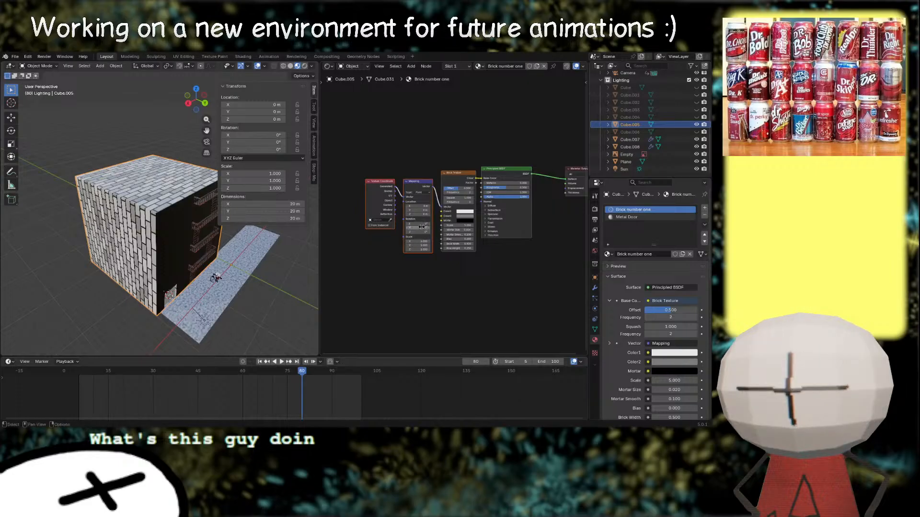
{"action": "key", "text": "Return"}
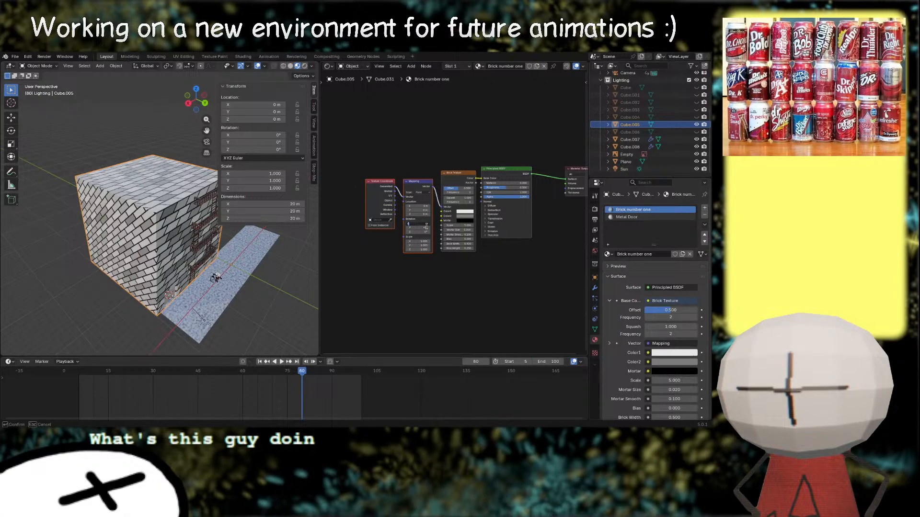
{"action": "key", "text": "Return"}
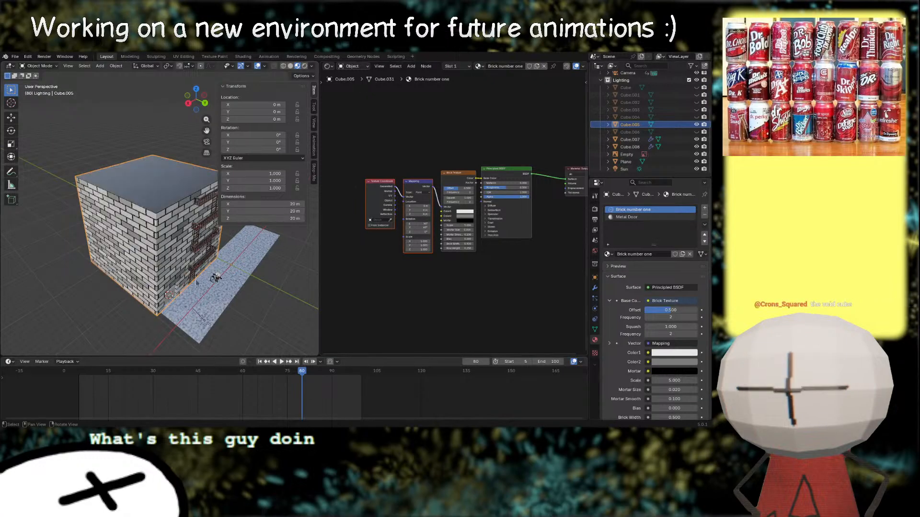
Step: Set the Brick Texture's scale to 12
{"action": "middle_click_drag", "start_coordinate": [197, 283], "coordinate": [164, 238]}
{"action": "scroll", "coordinate": [165, 238], "scroll_direction": "up", "scroll_amount": 1, "text": "alt"}
{"action": "scroll", "coordinate": [164, 238], "scroll_direction": "up", "scroll_amount": 4}
{"action": "scroll", "coordinate": [165, 238], "scroll_direction": "down", "scroll_amount": 3}
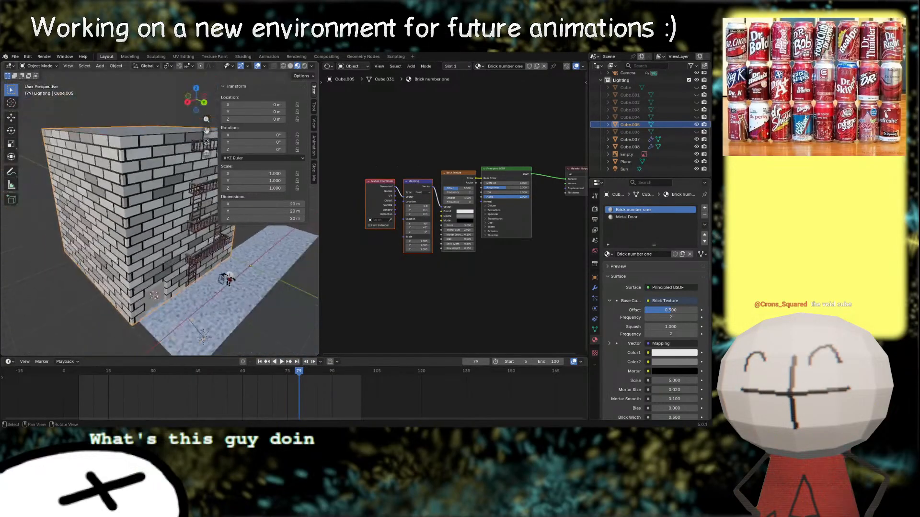
{"action": "middle_click_drag", "start_coordinate": [220, 316], "coordinate": [212, 266]}
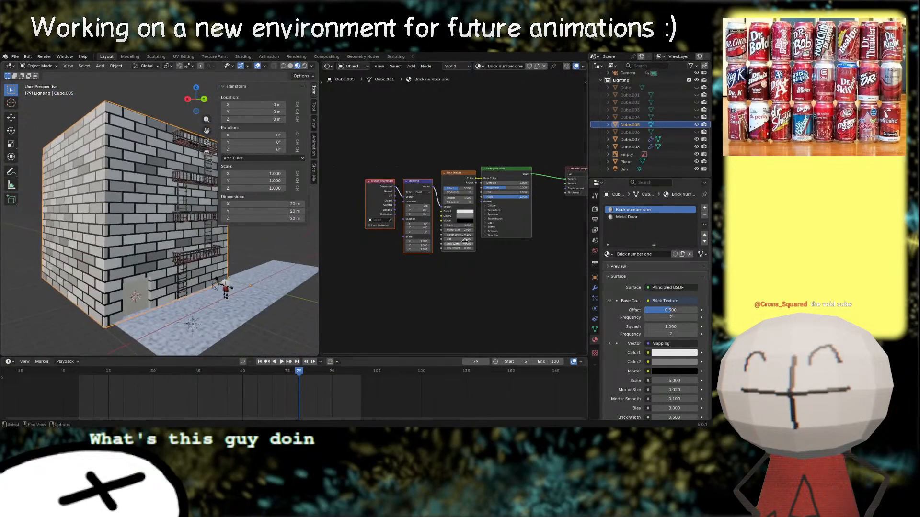
{"action": "left_click_drag", "start_coordinate": [465, 227], "coordinate": [498, 227]}
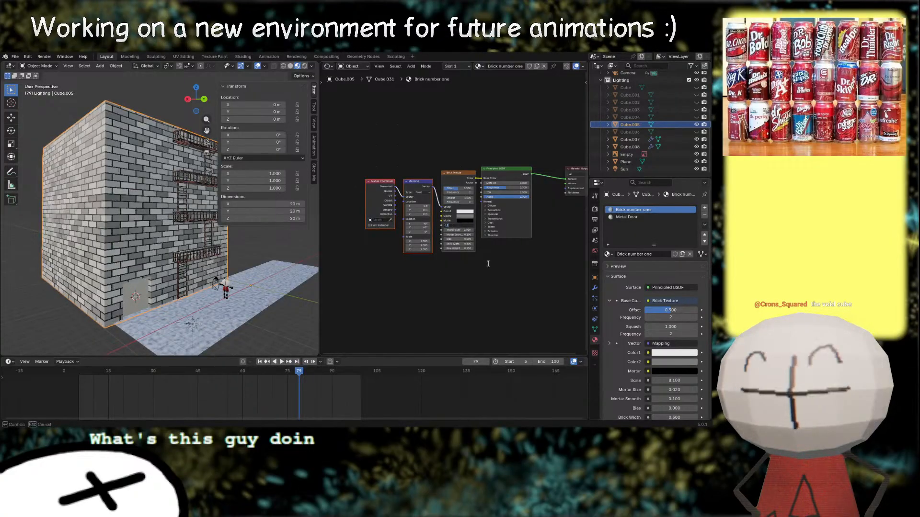
{"action": "key", "text": "Return"}
Step: Add a Noise Texture node above the Brick Texture node
{"action": "scroll", "coordinate": [246, 257], "scroll_direction": "up", "scroll_amount": 1}
{"action": "middle_click_drag", "start_coordinate": [246, 259], "coordinate": [227, 260]}
{"action": "middle_click_drag", "start_coordinate": [498, 270], "coordinate": [448, 318]}
{"action": "key", "text": "shift+a"}
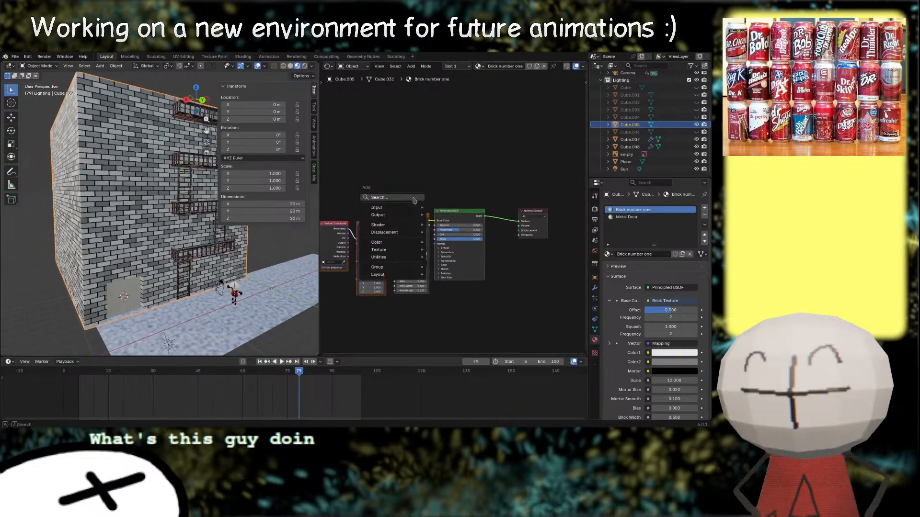
{"action": "type", "text": "noise"}
{"action": "key", "text": "Return"}
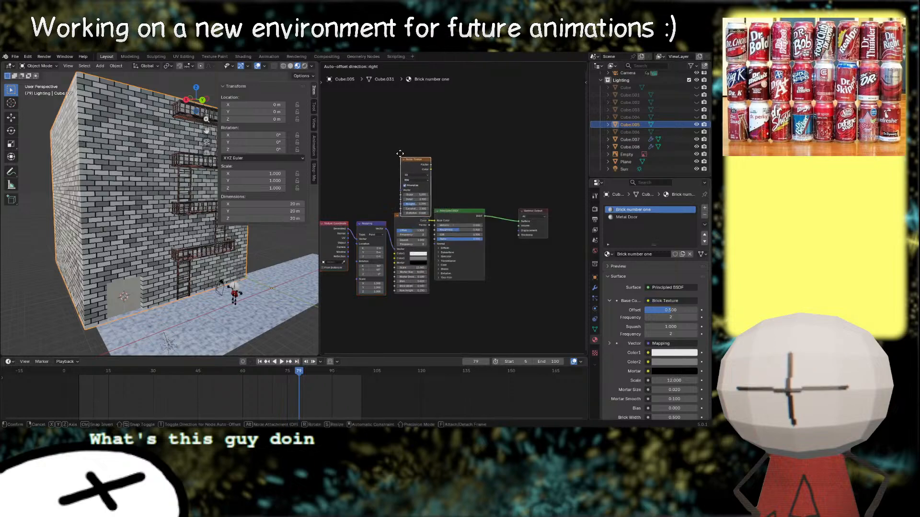
{"action": "left_click", "coordinate": [400, 150]}
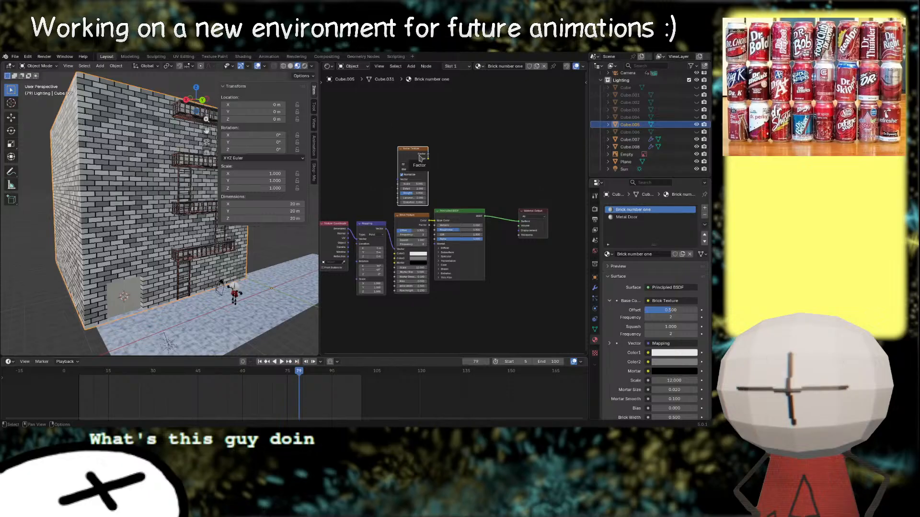
{"action": "left_click_drag", "start_coordinate": [400, 150], "coordinate": [399, 150]}
Step: Set the Brick Texture's Color1 to deep red and Color2 to a darker brownish red
{"action": "left_click", "coordinate": [419, 257]}
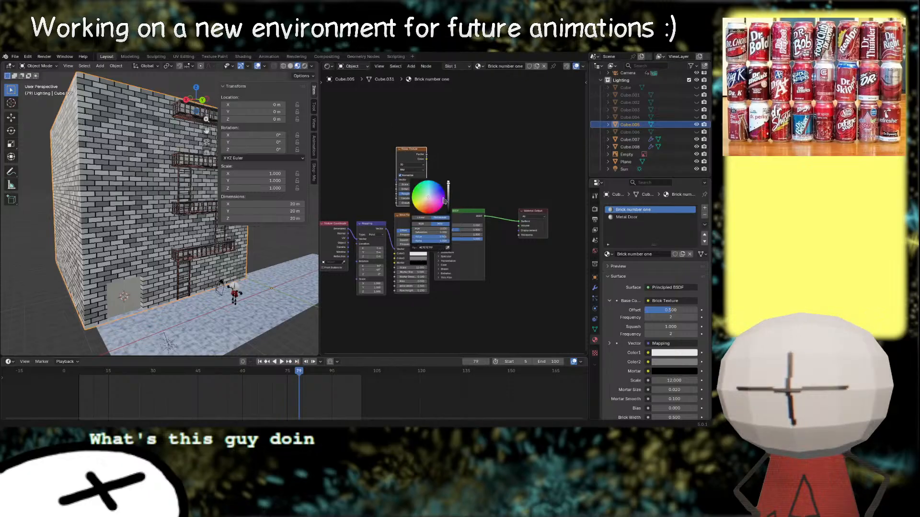
{"action": "mouse_move", "coordinate": [444, 201]}
{"action": "left_mouse_down"}
{"action": "mouse_move", "coordinate": [423, 208]}
{"action": "mouse_move", "coordinate": [449, 193]}
{"action": "left_mouse_up"}
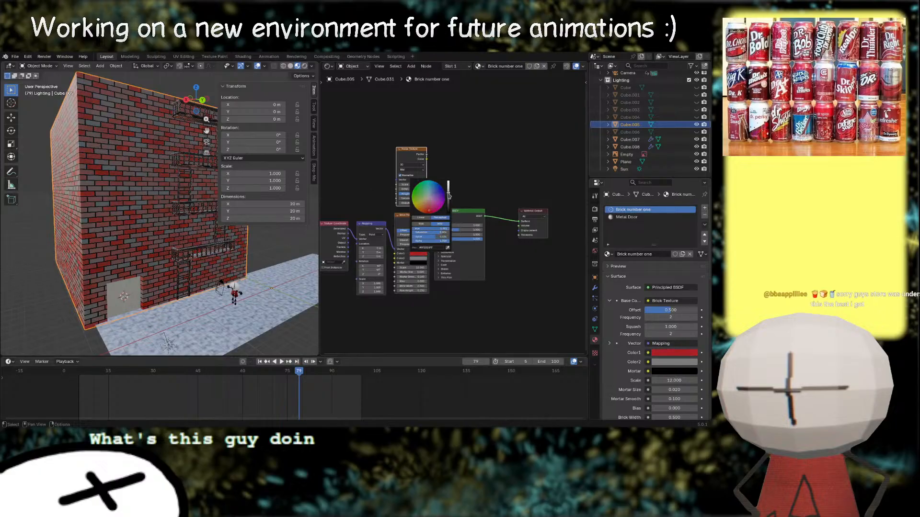
{"action": "left_click", "coordinate": [422, 261]}
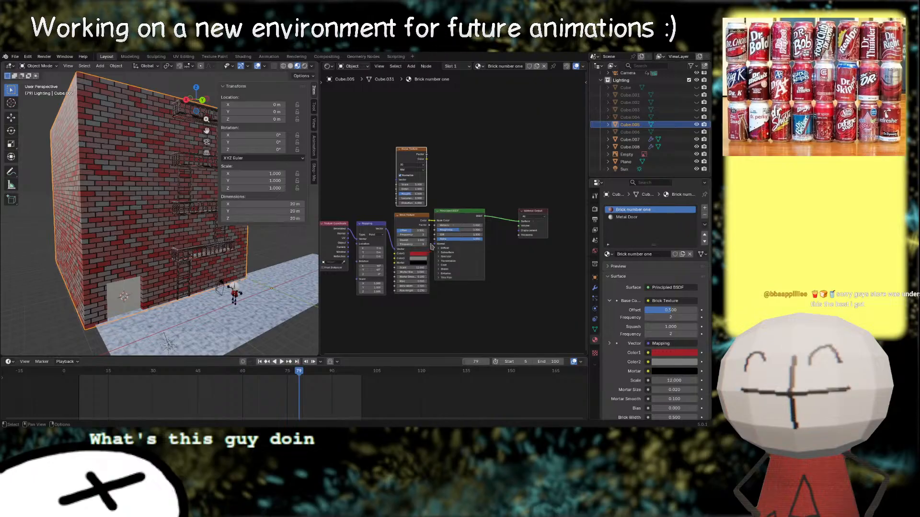
{"action": "left_click", "coordinate": [421, 260]}
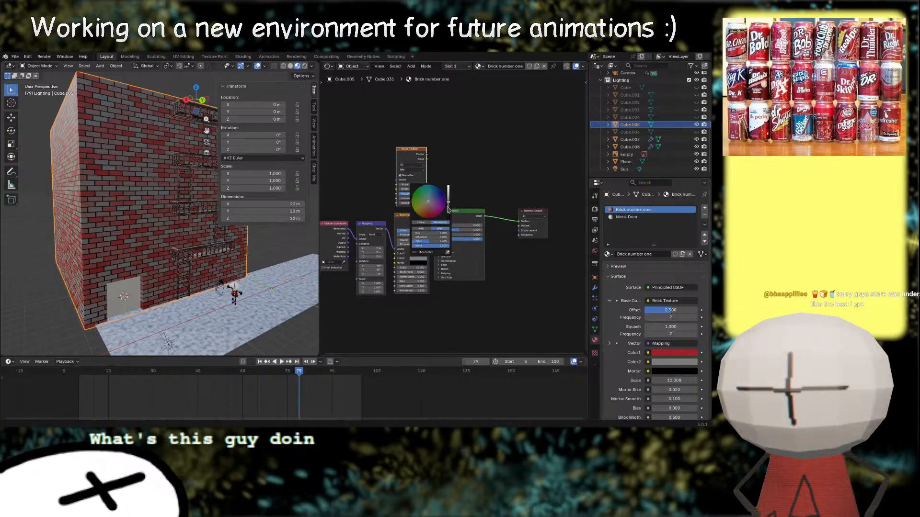
{"action": "mouse_move", "coordinate": [440, 210]}
{"action": "left_mouse_down"}
{"action": "mouse_move", "coordinate": [426, 212]}
{"action": "mouse_move", "coordinate": [448, 205]}
{"action": "left_mouse_up"}
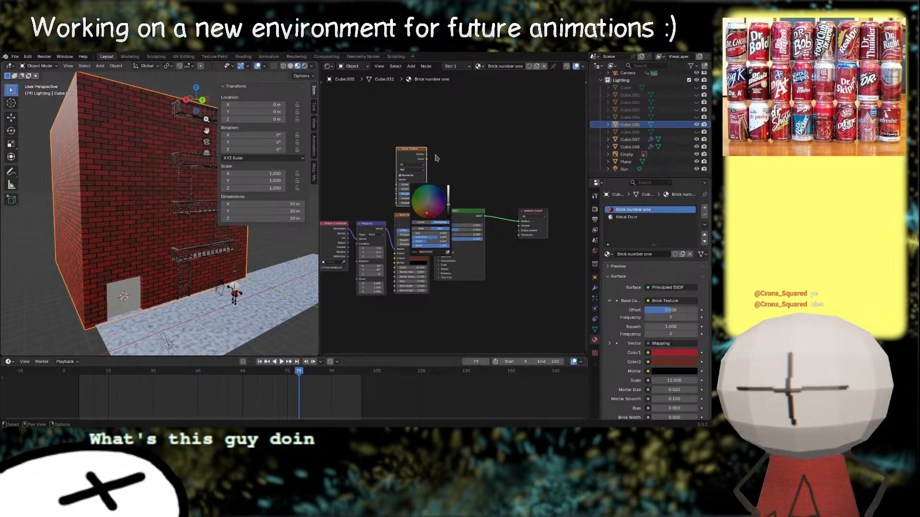
{"action": "scroll", "coordinate": [430, 212], "scroll_direction": "up", "scroll_amount": 3}
{"action": "middle_click_drag", "start_coordinate": [450, 187], "coordinate": [443, 220]}
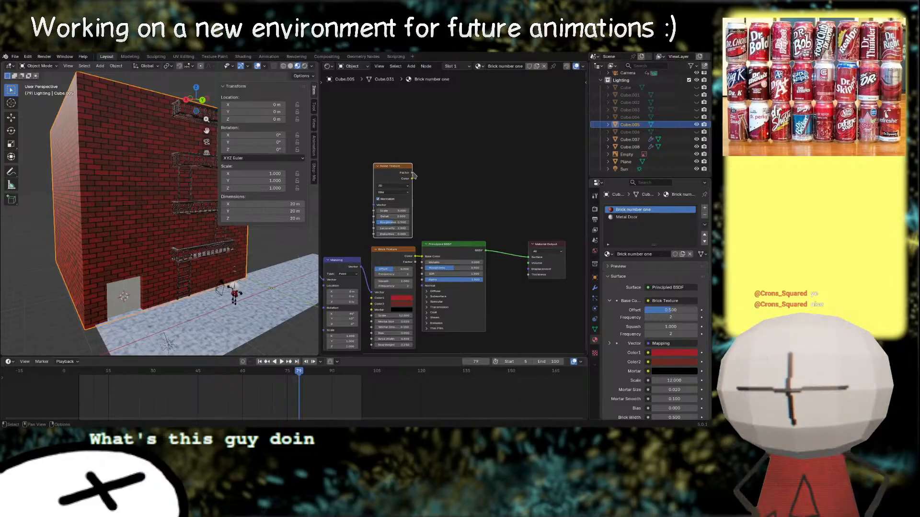
{"action": "left_click_drag", "start_coordinate": [414, 175], "coordinate": [423, 262]}
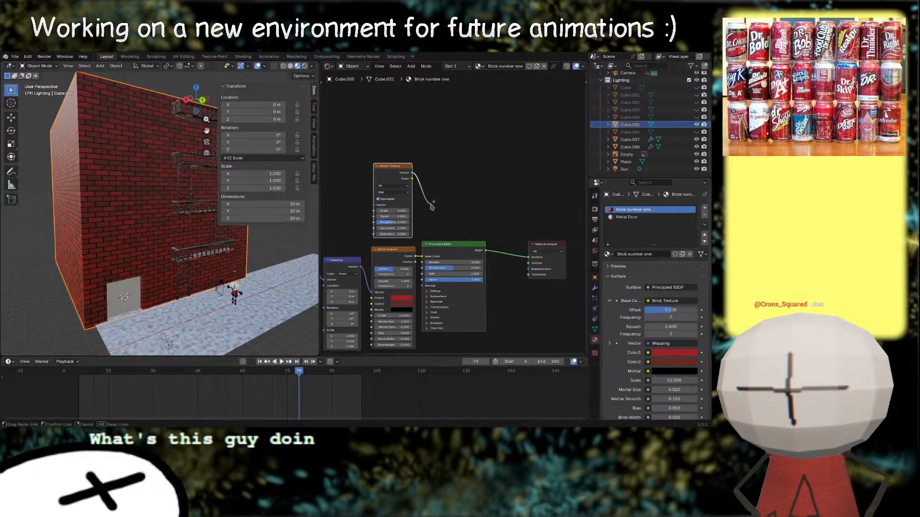
{"action": "left_click_drag", "start_coordinate": [432, 206], "coordinate": [437, 184]}
{"action": "type", "text": "color ram"}
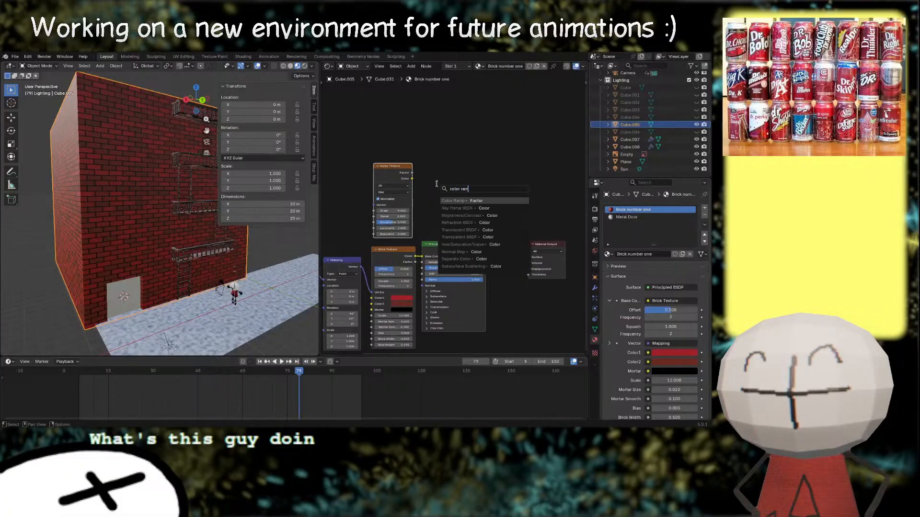
{"action": "key", "text": "Return"}
{"action": "left_click", "coordinate": [428, 167]}
{"action": "left_click_drag", "start_coordinate": [390, 136], "coordinate": [339, 166]}
{"action": "middle_click_drag", "start_coordinate": [382, 172], "coordinate": [455, 155]}
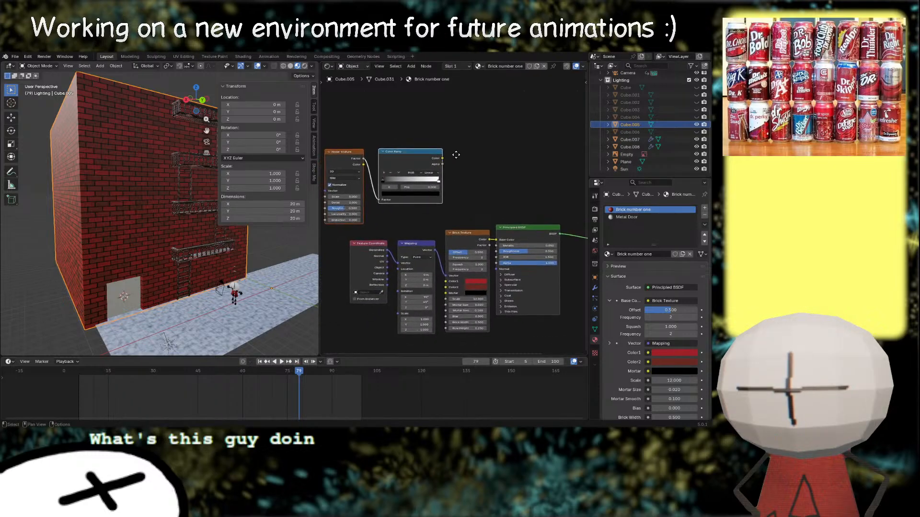
{"action": "left_click_drag", "start_coordinate": [433, 152], "coordinate": [434, 156]}
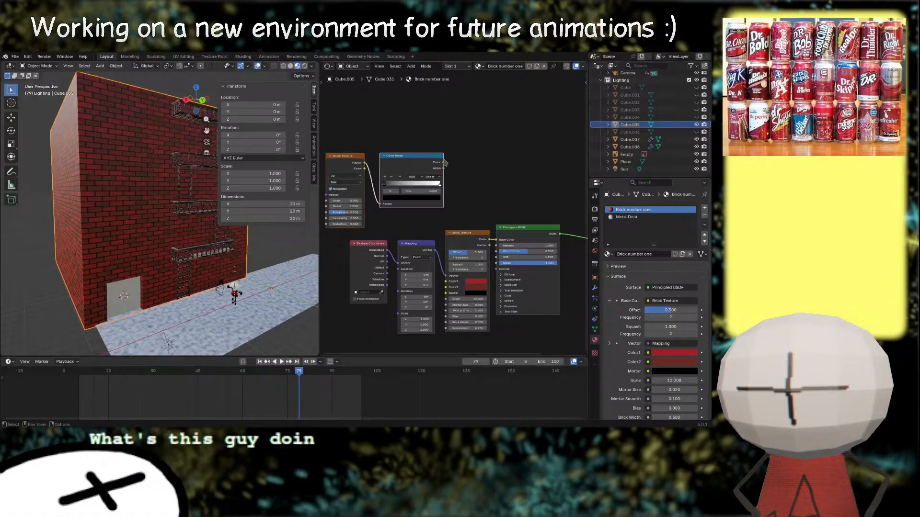
{"action": "key", "text": "x"}
Step: Place the Noise Texture above the Brick Texture and move the Principled BSDF and Material Output nodes farther from them
{"action": "left_click_drag", "start_coordinate": [341, 160], "coordinate": [457, 149]}
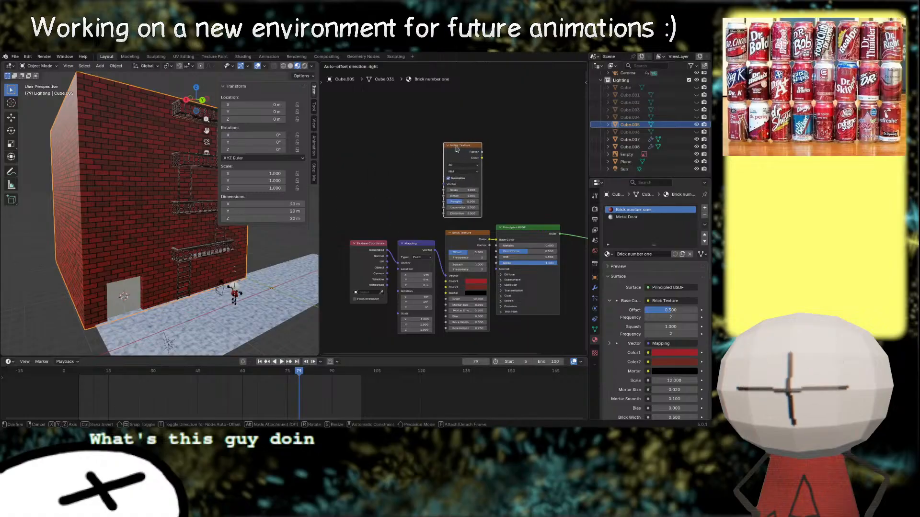
{"action": "middle_click_drag", "start_coordinate": [546, 161], "coordinate": [372, 153]}
{"action": "left_click_drag", "start_coordinate": [358, 174], "coordinate": [465, 282]}
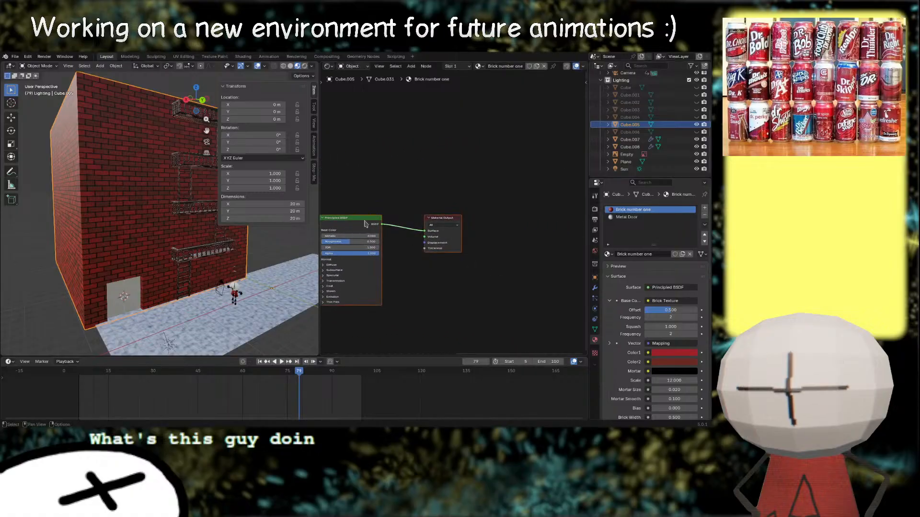
{"action": "left_click_drag", "start_coordinate": [364, 220], "coordinate": [421, 221]}
{"action": "middle_click_drag", "start_coordinate": [395, 185], "coordinate": [458, 171]}
{"action": "left_click", "coordinate": [354, 120]}
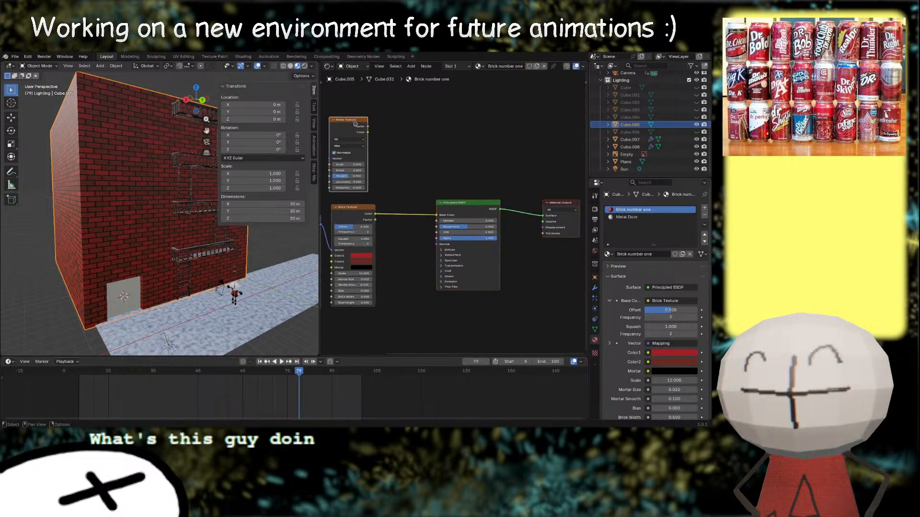
Step: Connect the Noise Texture's Factor output to the Principled BSDF's Roughness input
{"action": "left_click_drag", "start_coordinate": [355, 123], "coordinate": [434, 232]}
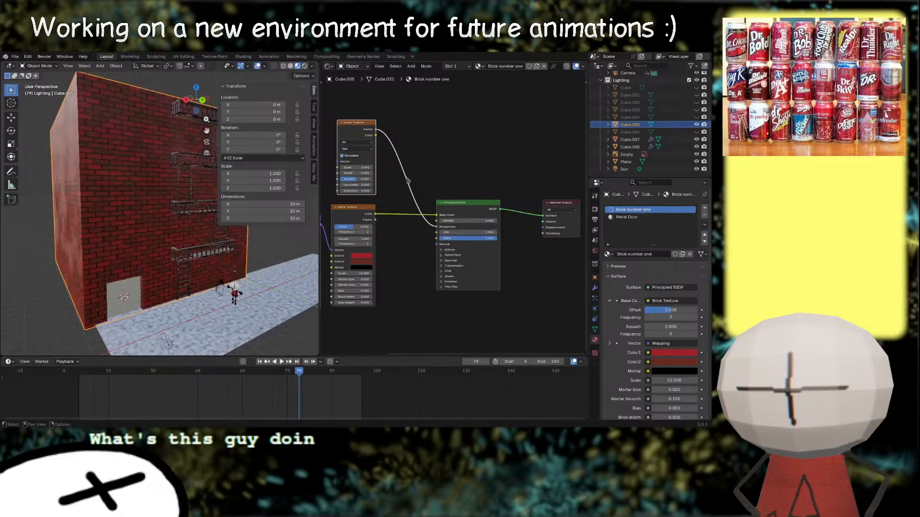
{"action": "scroll", "coordinate": [146, 238], "scroll_direction": "up", "scroll_amount": 2}
{"action": "middle_click_drag", "start_coordinate": [145, 237], "coordinate": [180, 213]}
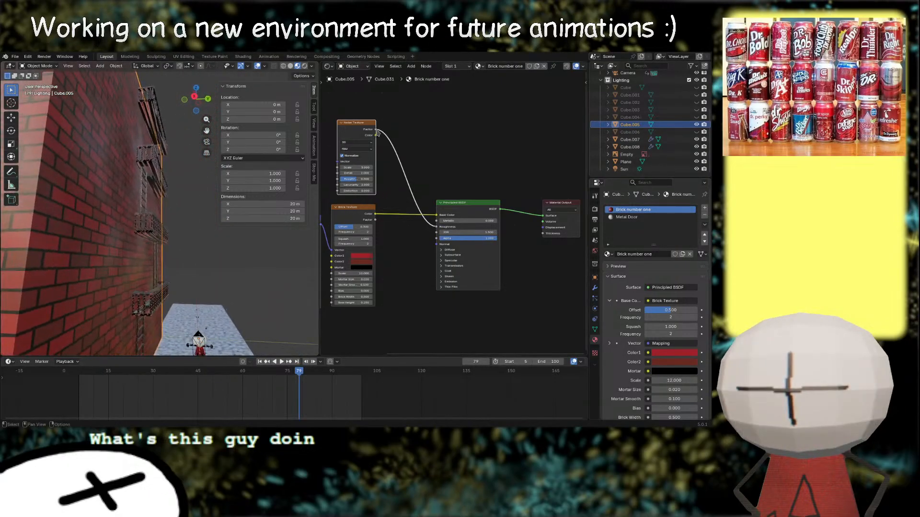
Step: Insert a Color Ramp node into the link between the Noise Texture and the Roughness input
{"action": "key", "text": "shift+a"}
{"action": "type", "text": "color r"}
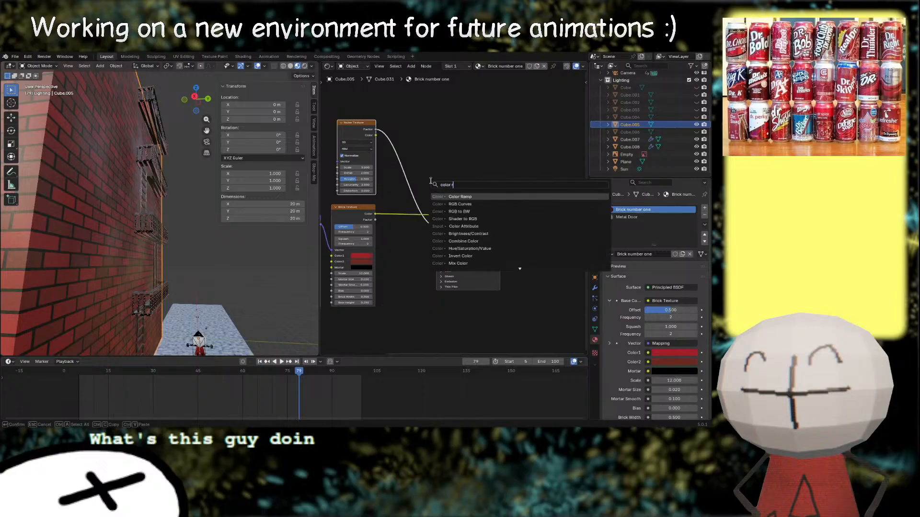
{"action": "key", "text": "Return"}
{"action": "left_click", "coordinate": [411, 141]}
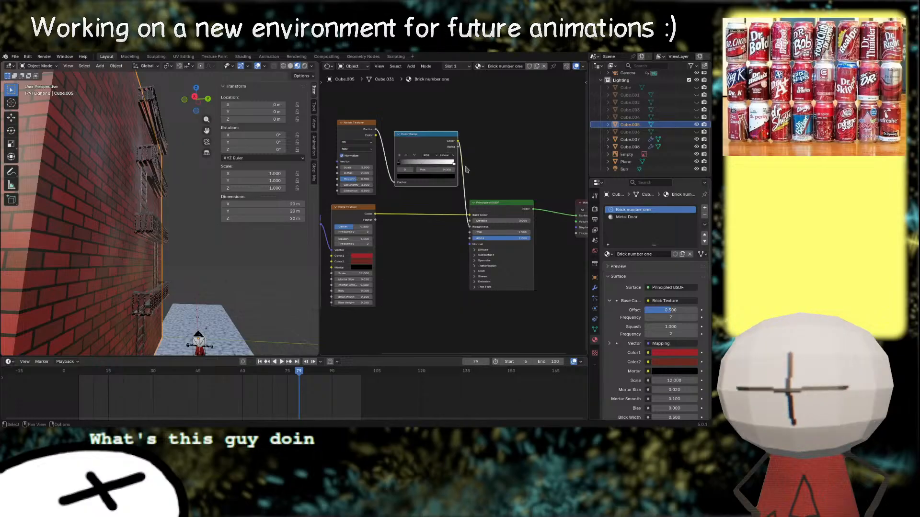
Step: Move the Color Ramp's white stop inward and greatly increase the Noise Texture's scale for a finer roughness pattern
{"action": "left_click_drag", "start_coordinate": [454, 166], "coordinate": [441, 163]}
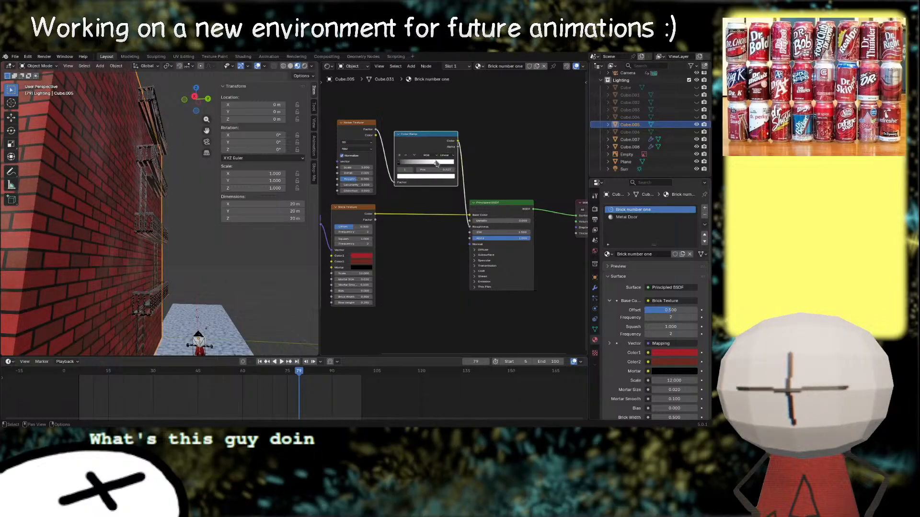
{"action": "left_click_drag", "start_coordinate": [347, 167], "coordinate": [423, 167]}
{"action": "middle_click_drag", "start_coordinate": [104, 171], "coordinate": [115, 186]}
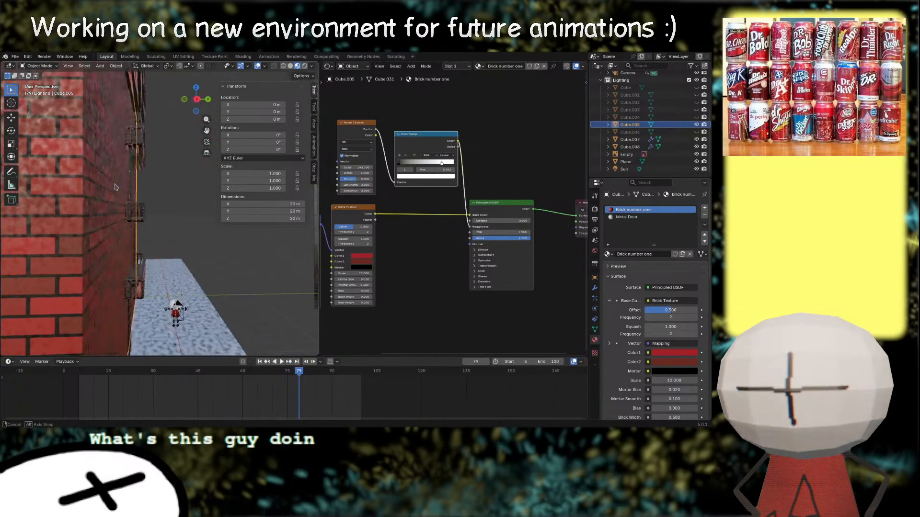
Step: Add a Bump node with the Color Ramp's Color feeding its Height, and connect its Normal output to the Material Output's Displacement
{"action": "middle_click_drag", "start_coordinate": [419, 227], "coordinate": [383, 235]}
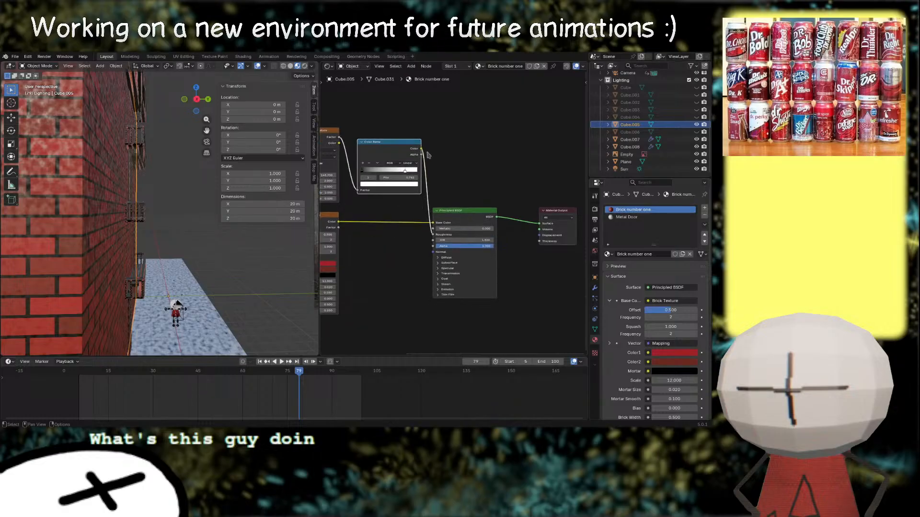
{"action": "left_click_drag", "start_coordinate": [421, 149], "coordinate": [449, 152]}
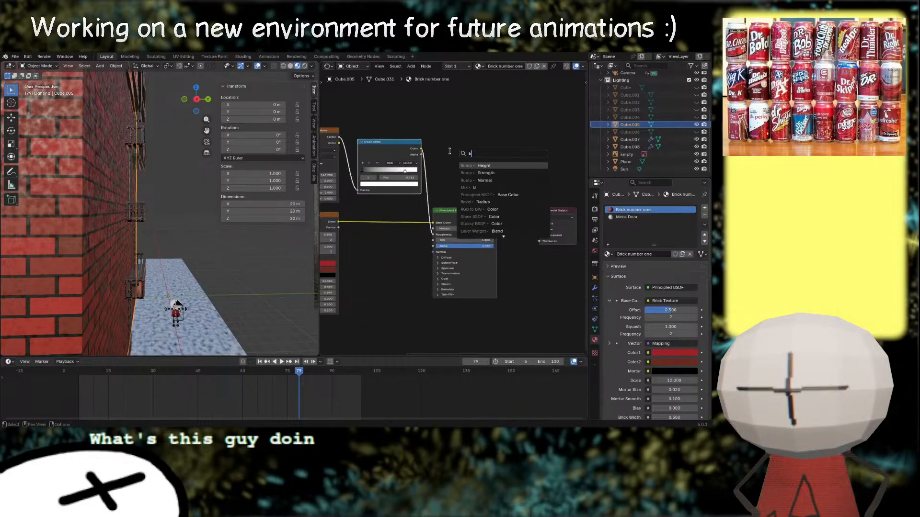
{"action": "type", "text": "bump"}
{"action": "key", "text": "Down"}
{"action": "key", "text": "Down"}
{"action": "key", "text": "Down"}
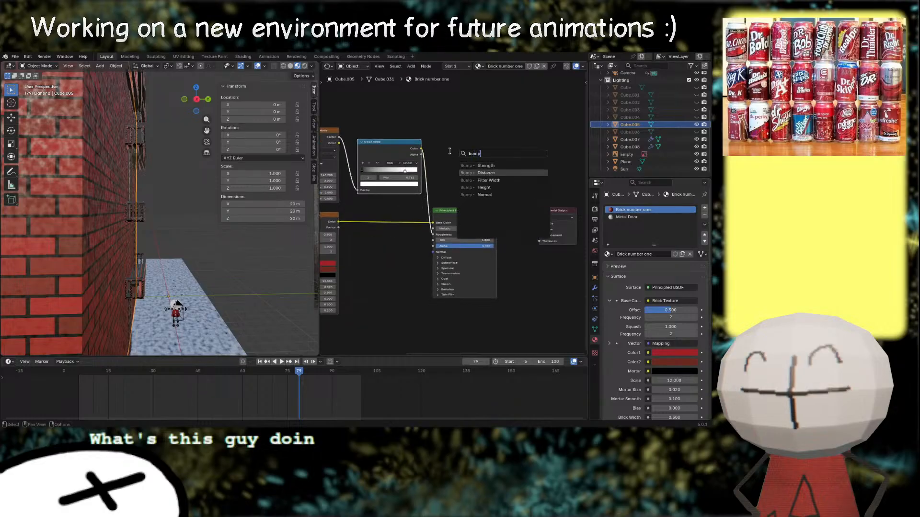
{"action": "key", "text": "Return"}
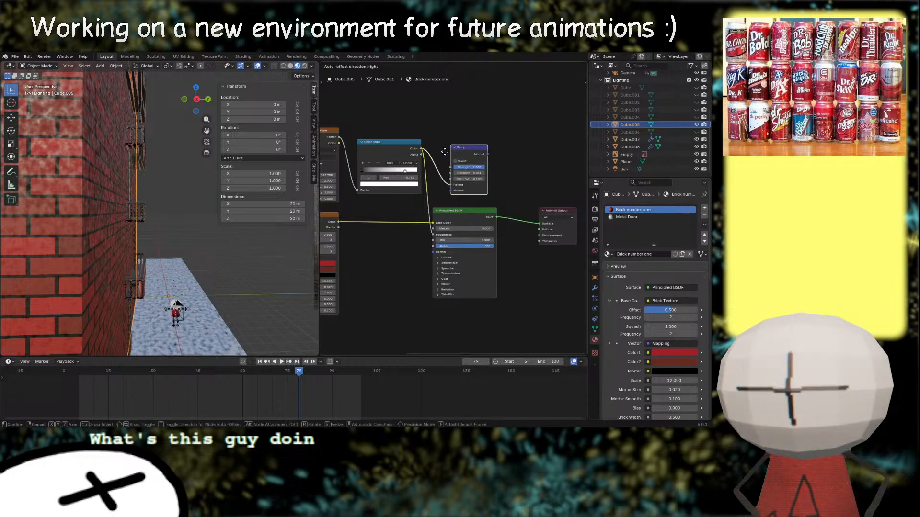
{"action": "left_click", "coordinate": [442, 152]}
{"action": "left_click_drag", "start_coordinate": [484, 154], "coordinate": [540, 236]}
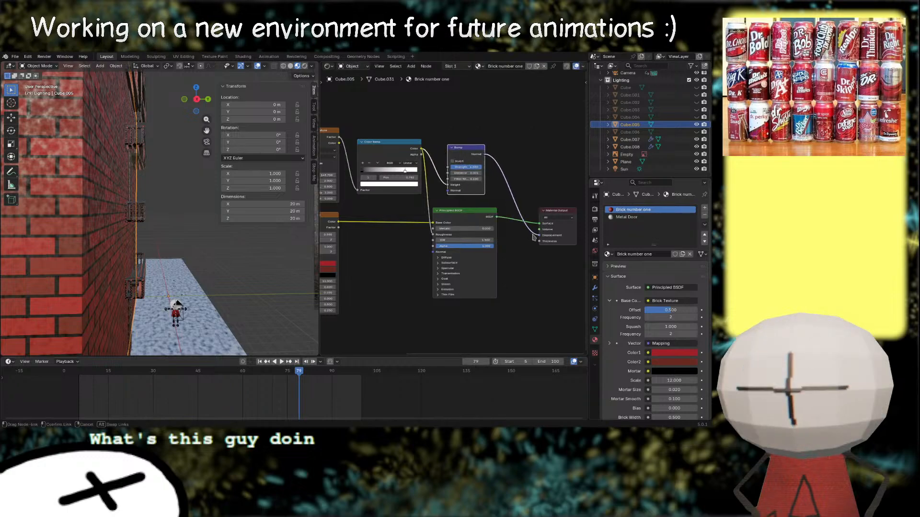
Step: Set the Bump node's Distance to 0.01
{"action": "mouse_move", "coordinate": [466, 173]}
{"action": "left_mouse_down"}
{"action": "mouse_move", "coordinate": [474, 173]}
{"action": "mouse_move", "coordinate": [466, 173]}
{"action": "left_mouse_up"}
{"action": "middle_click_drag", "start_coordinate": [293, 230], "coordinate": [245, 235]}
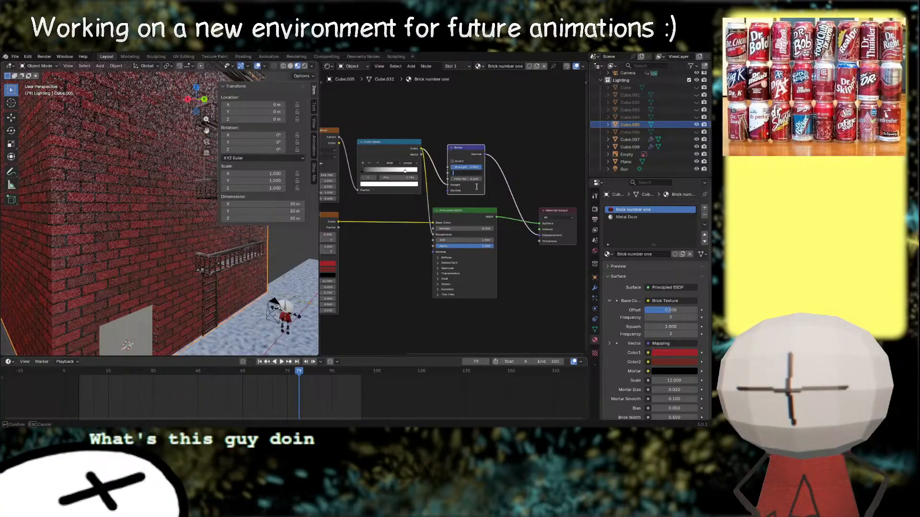
{"action": "type", "text": "0.01"}
{"action": "key", "text": "Return"}
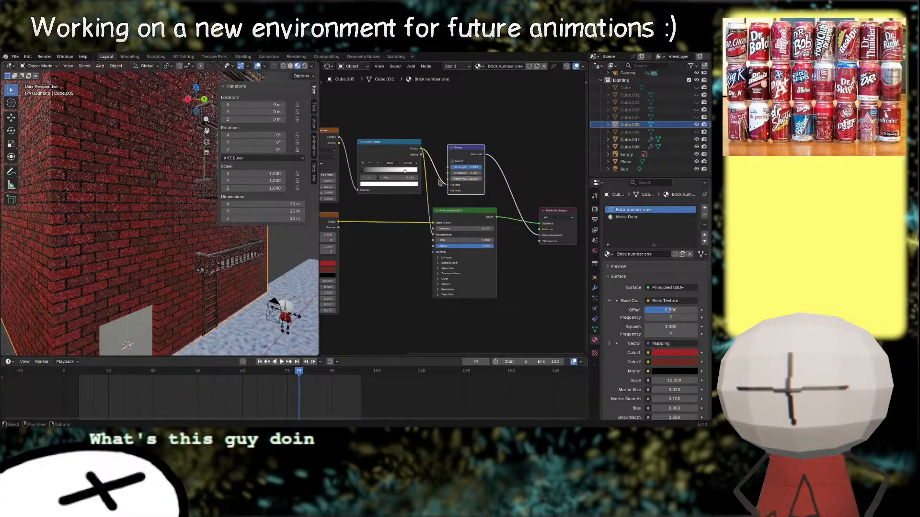
Step: Examine the building's bumped brick wall up close and from the alley, and save the file
{"action": "mouse_move", "coordinate": [168, 249]}
{"action": "middle_mouse_down"}
{"action": "mouse_move", "coordinate": [139, 240]}
{"action": "mouse_move", "coordinate": [156, 256]}
{"action": "middle_mouse_up"}
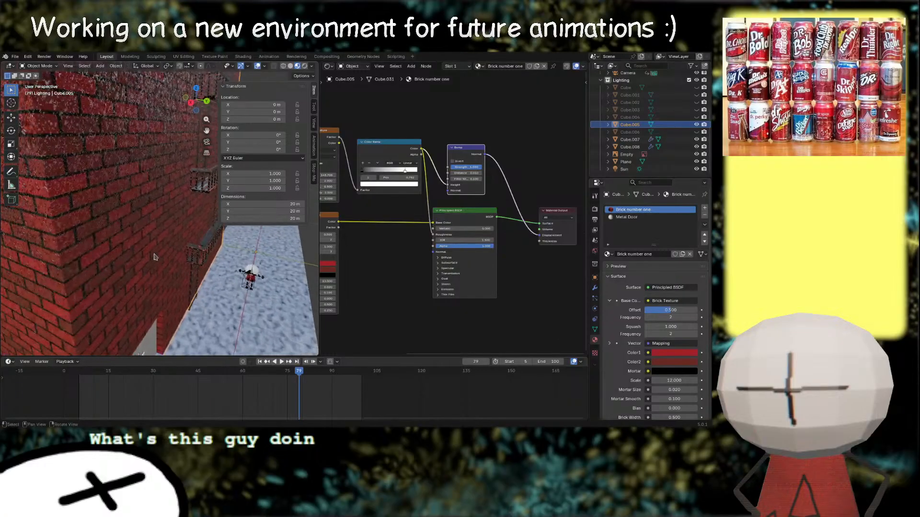
{"action": "scroll", "coordinate": [160, 256], "scroll_direction": "up", "scroll_amount": 3}
{"action": "scroll", "coordinate": [161, 257], "scroll_direction": "up", "scroll_amount": 3}
{"action": "scroll", "coordinate": [164, 256], "scroll_direction": "up", "scroll_amount": 2}
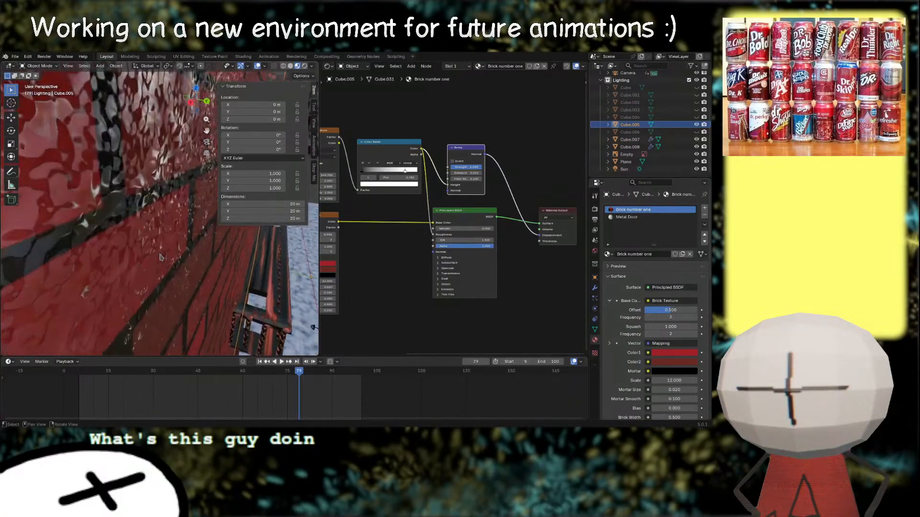
{"action": "scroll", "coordinate": [163, 256], "scroll_direction": "down", "scroll_amount": 6}
{"action": "middle_click_drag", "start_coordinate": [163, 256], "coordinate": [211, 229]}
{"action": "key", "text": "ctrl+s"}
{"action": "middle_click_drag", "start_coordinate": [221, 272], "coordinate": [190, 269]}
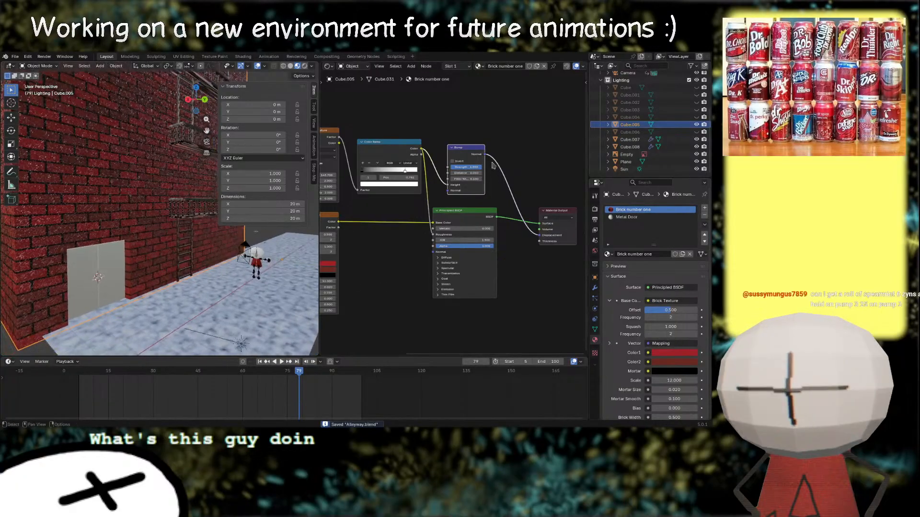
{"action": "middle_click_drag", "start_coordinate": [482, 140], "coordinate": [488, 164]}
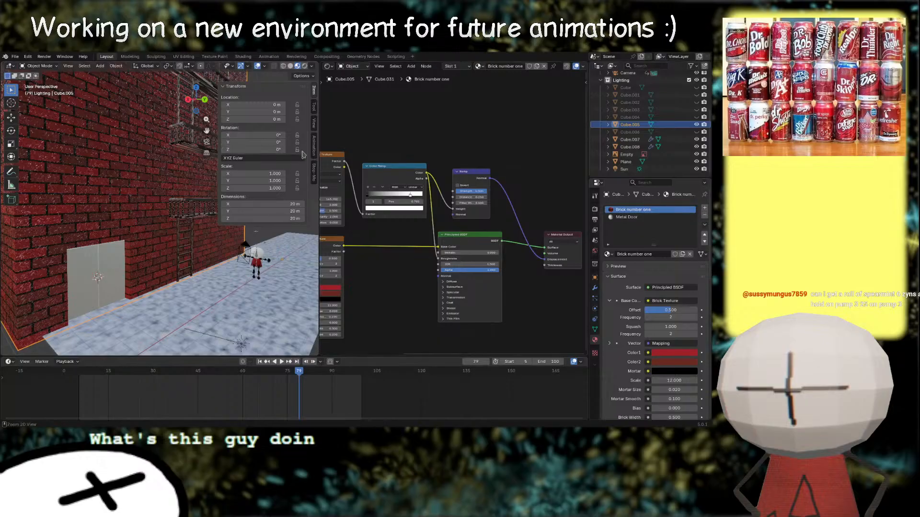
{"action": "key", "text": "ctrl+s"}
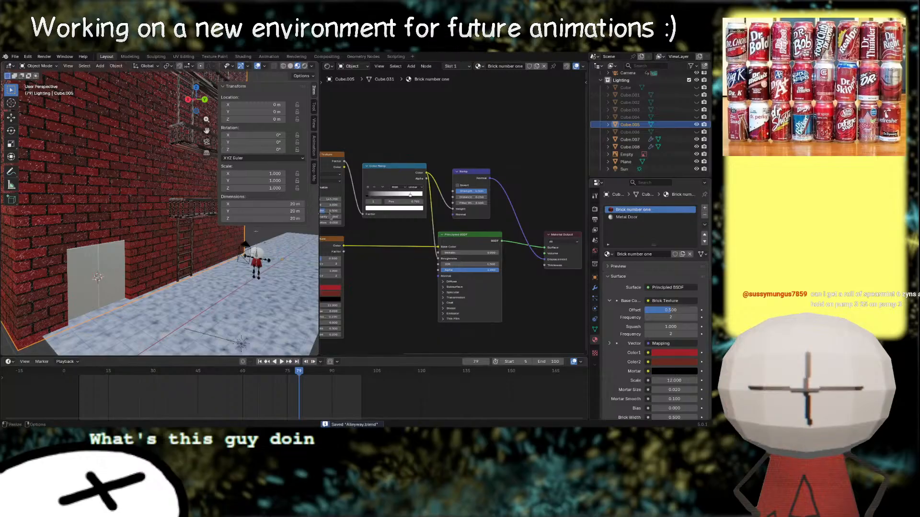
Step: Widen the 3D viewport over the node editor and switch to the camera view
{"action": "left_click_drag", "start_coordinate": [319, 201], "coordinate": [379, 207]}
{"action": "scroll", "coordinate": [266, 270], "scroll_direction": "down", "scroll_amount": 1}
{"action": "scroll", "coordinate": [266, 270], "scroll_direction": "down", "scroll_amount": 4}
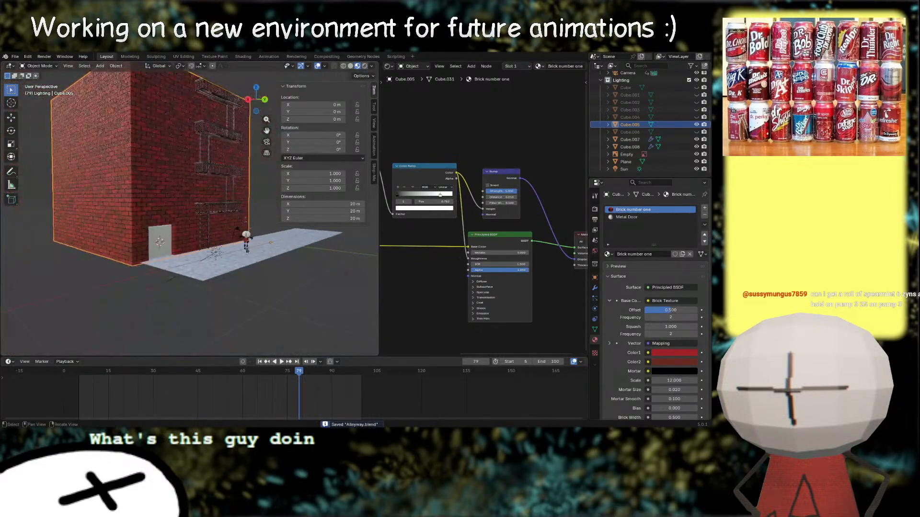
{"action": "middle_click_drag", "start_coordinate": [266, 270], "coordinate": [217, 289]}
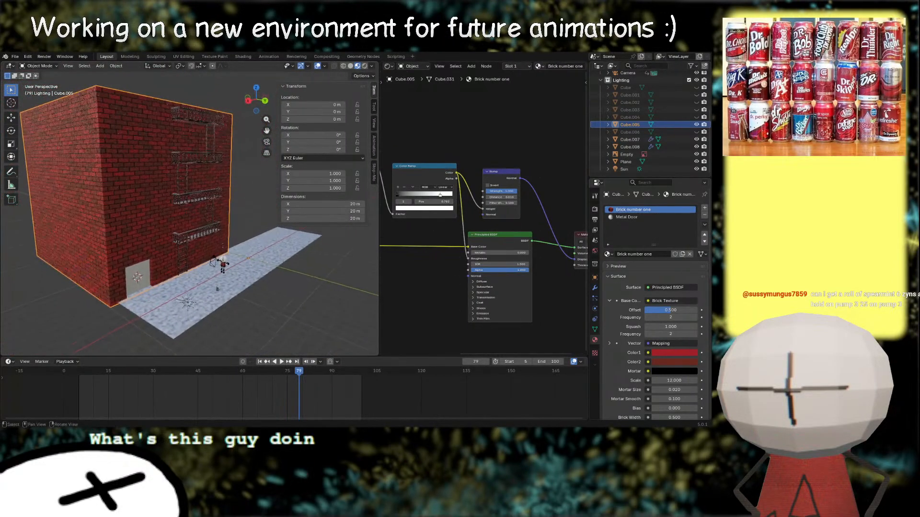
{"action": "left_click", "coordinate": [267, 142]}
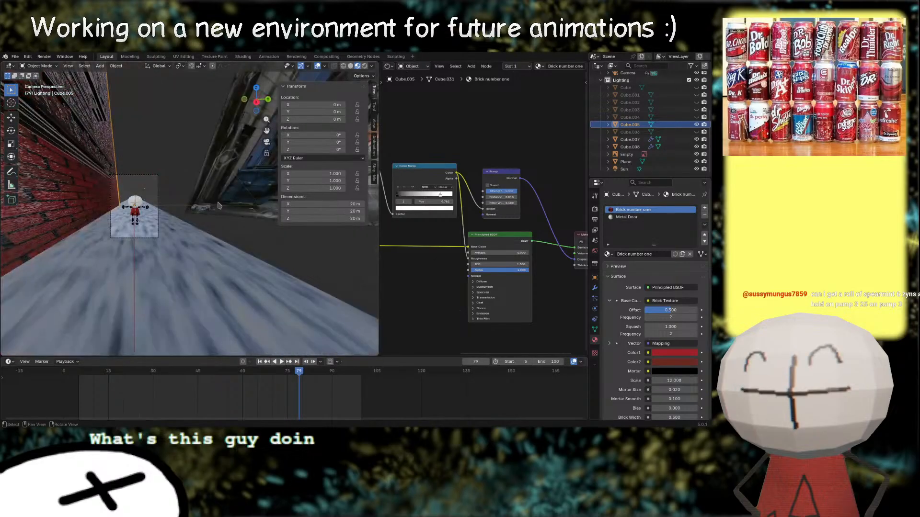
Step: Select the camera and move it about 6.8 m along its local X axis
{"action": "left_click", "coordinate": [158, 187]}
{"action": "key", "text": "g"}
{"action": "key", "text": "x"}
{"action": "key", "text": "x"}
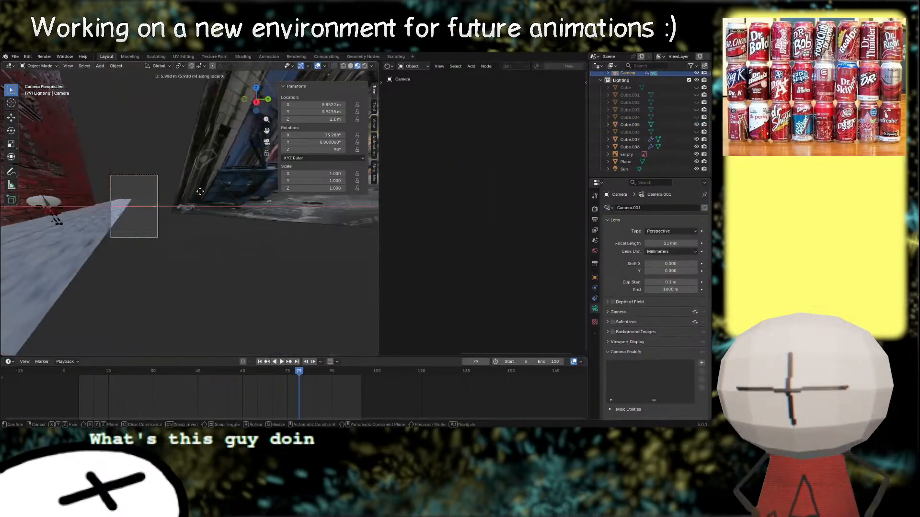
{"action": "left_click", "coordinate": [205, 193]}
Step: Rotate the camera about 76° around global Z and move it horizontally about 5.6 m in X and 2.75 m in Y
{"action": "key", "text": "r"}
{"action": "key", "text": "z"}
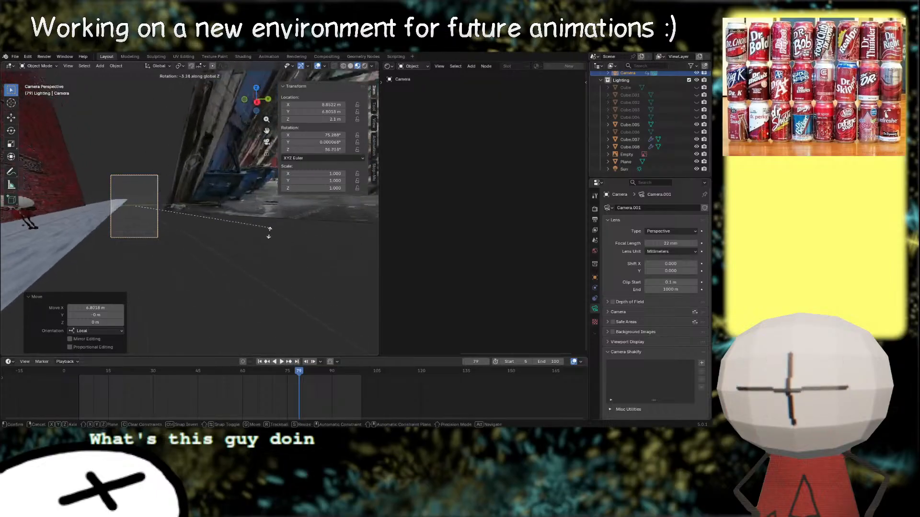
{"action": "left_click", "coordinate": [205, 272]}
{"action": "key", "text": "g"}
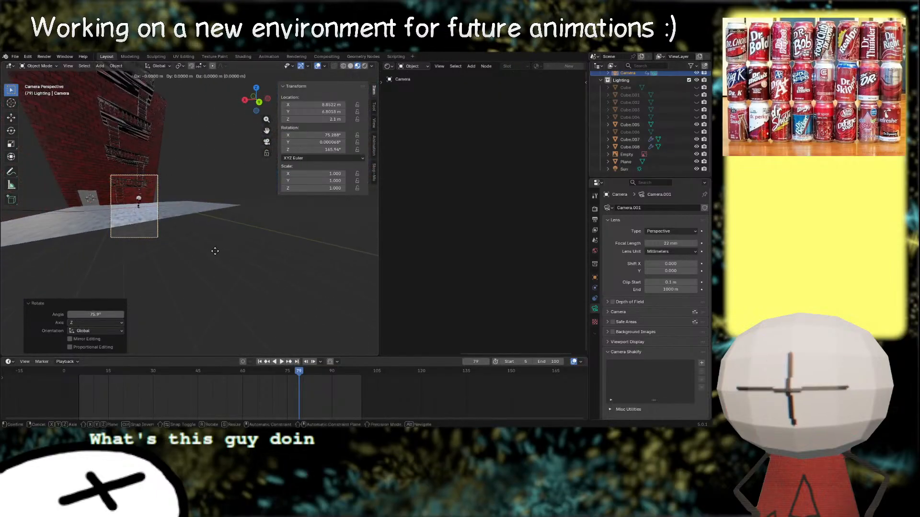
{"action": "key", "text": "shift+z"}
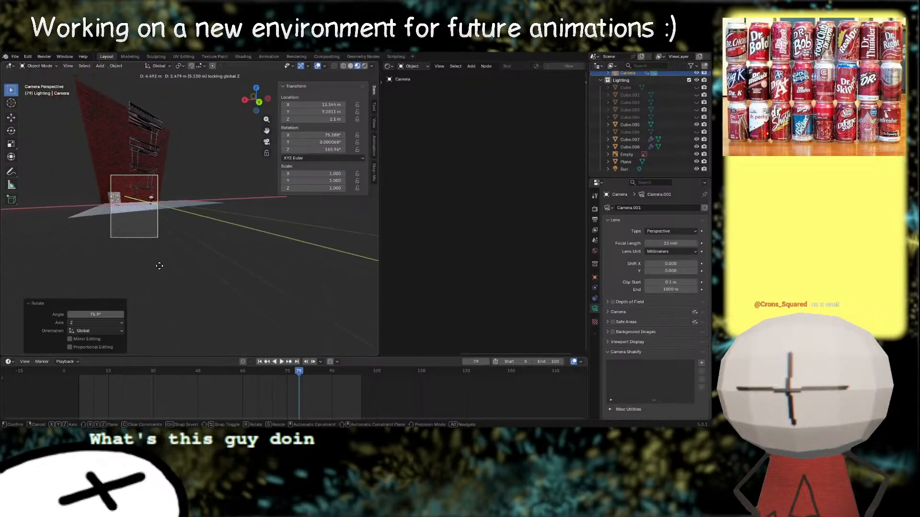
{"action": "left_click", "coordinate": [129, 272]}
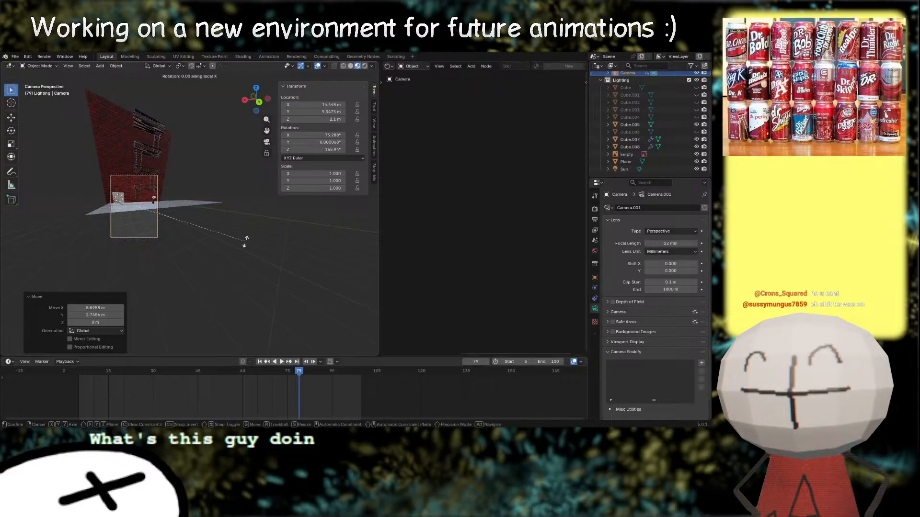
Step: Tilt the camera about 30.5° around its local X axis to frame the building, and save the file
{"action": "key", "text": "r"}
{"action": "key", "text": "x"}
{"action": "key", "text": "x"}
{"action": "left_click", "coordinate": [206, 260]}
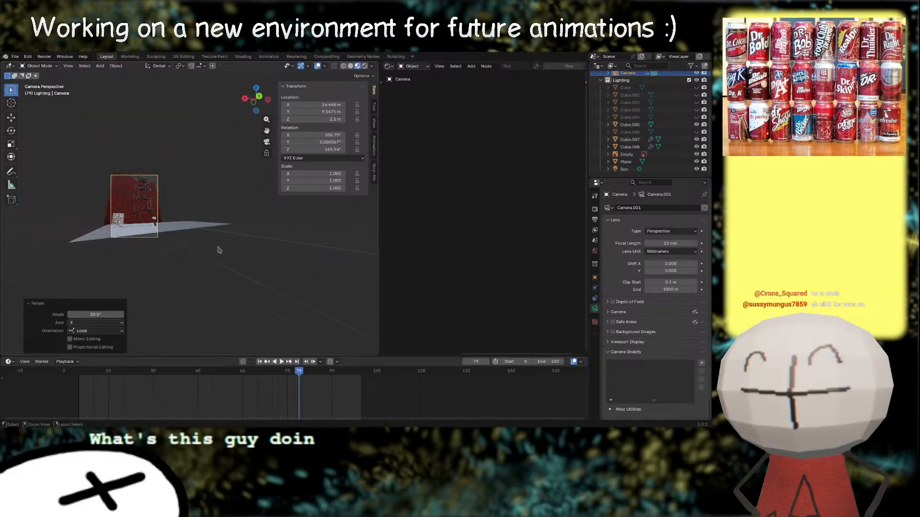
{"action": "key", "text": "ctrl+s"}
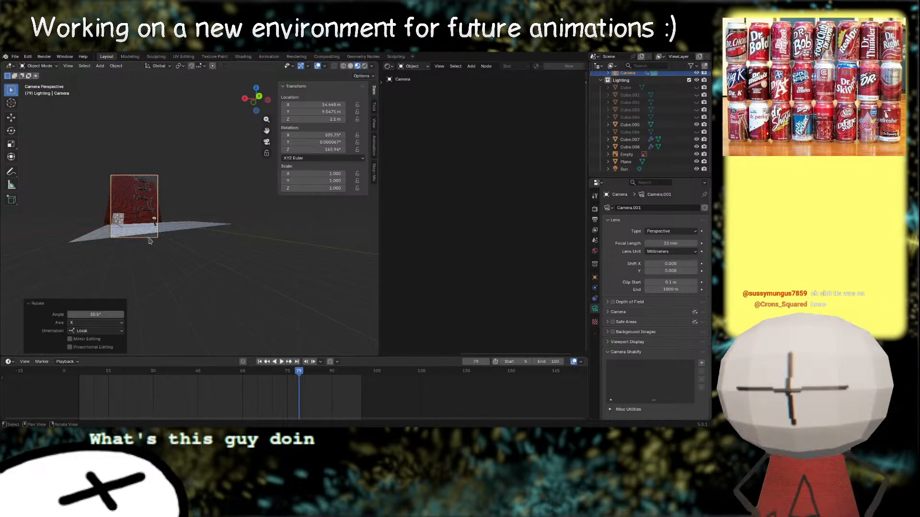
Step: Insert location, rotation and scale keyframes for the camera at frame 78, and save the file
{"action": "scroll", "coordinate": [214, 245], "scroll_direction": "up", "scroll_amount": 4}
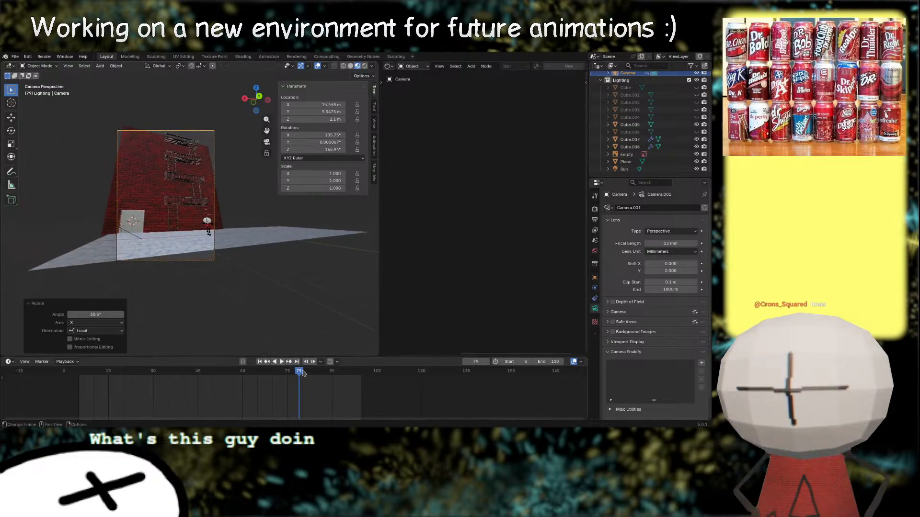
{"action": "left_click_drag", "start_coordinate": [303, 373], "coordinate": [297, 372]}
{"action": "key", "text": "i"}
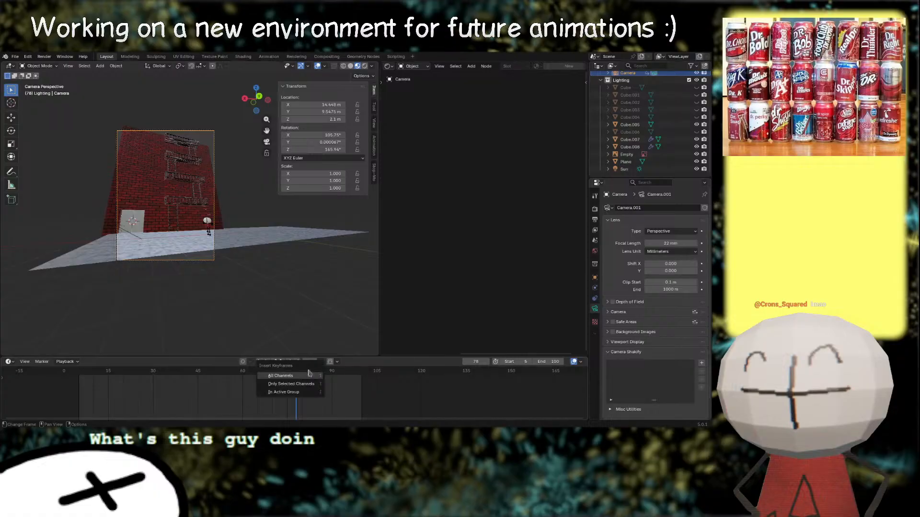
{"action": "key", "text": "Escape"}
{"action": "key", "text": "i"}
{"action": "left_click", "coordinate": [337, 382]}
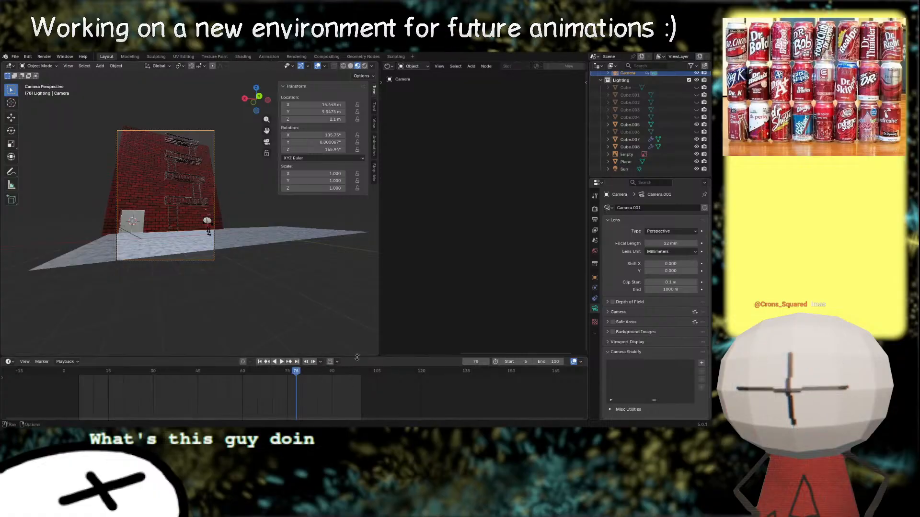
{"action": "scroll", "coordinate": [178, 255], "scroll_direction": "down", "scroll_amount": 1}
{"action": "mouse_move", "coordinate": [178, 254]}
{"action": "middle_mouse_down"}
{"action": "mouse_move", "coordinate": [180, 267]}
{"action": "mouse_move", "coordinate": [181, 255]}
{"action": "middle_mouse_up"}
{"action": "left_click", "coordinate": [267, 142]}
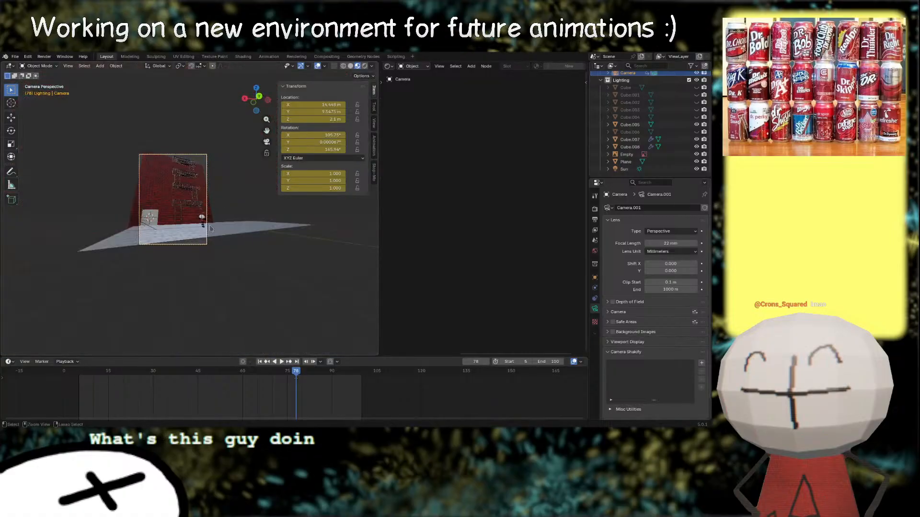
{"action": "key", "text": "ctrl+s"}
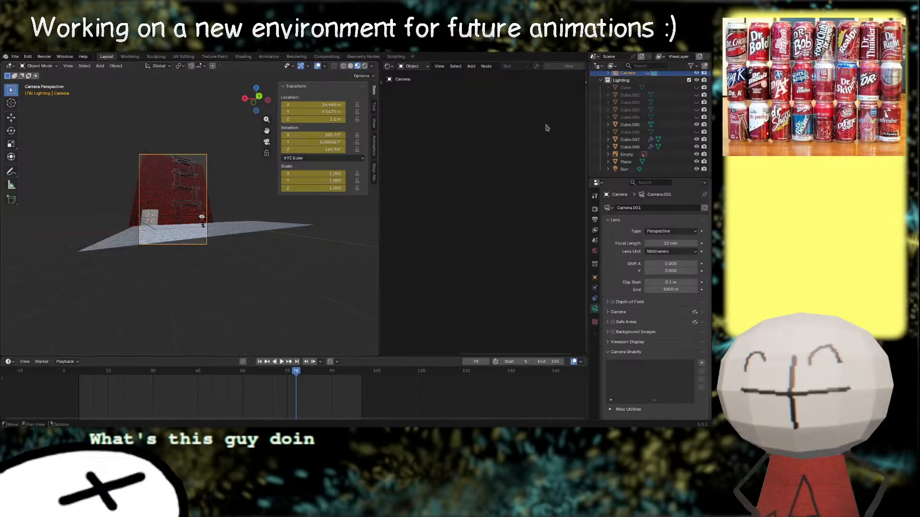
{"action": "scroll", "coordinate": [606, 134], "scroll_direction": "up", "scroll_amount": 3}
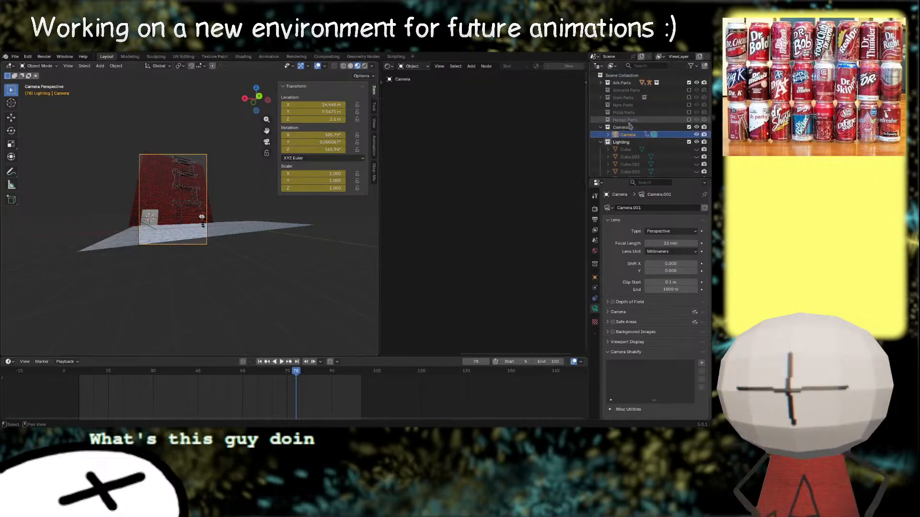
{"action": "left_click", "coordinate": [607, 135]}
{"action": "left_click", "coordinate": [607, 134]}
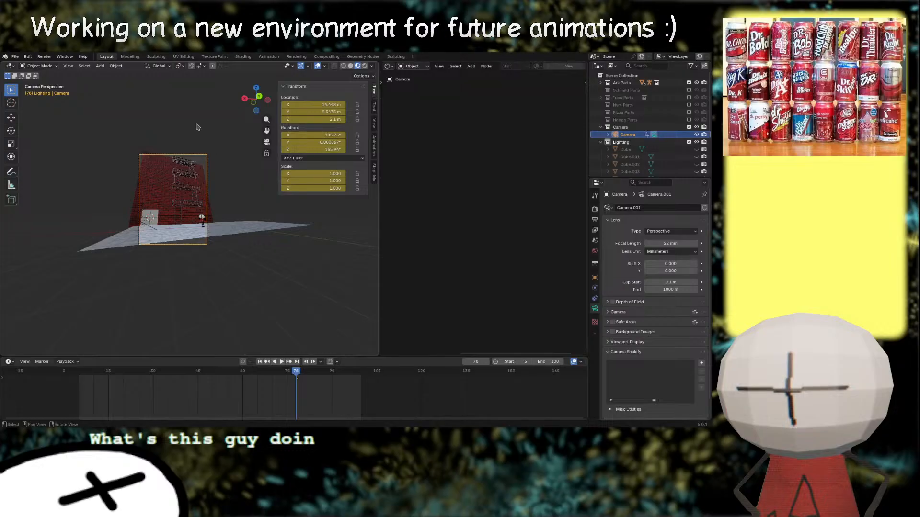
Step: Raise the camera about 2.37 m along the global Z axis
{"action": "key", "text": "g"}
{"action": "key", "text": "z"}
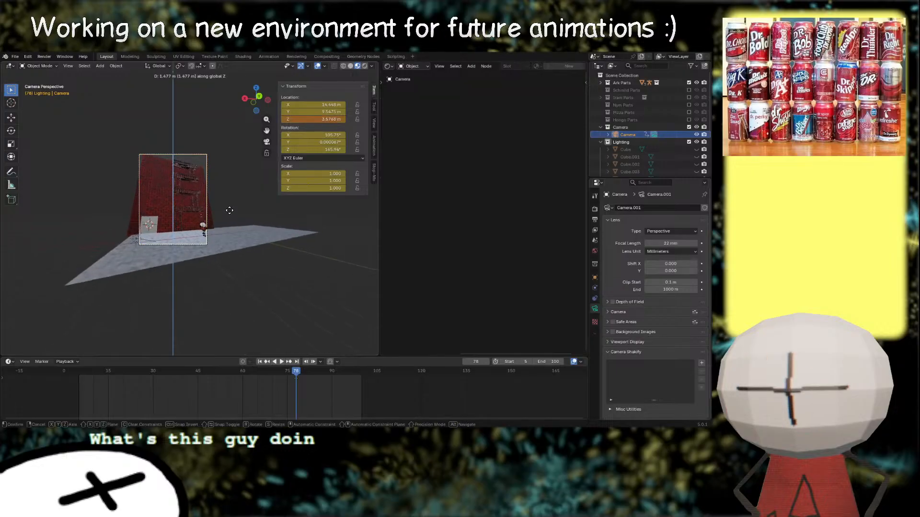
{"action": "left_click", "coordinate": [232, 207]}
Step: Switch the viewport to rendered shading and render a test image of frame 78 from the camera
{"action": "left_click", "coordinate": [365, 66]}
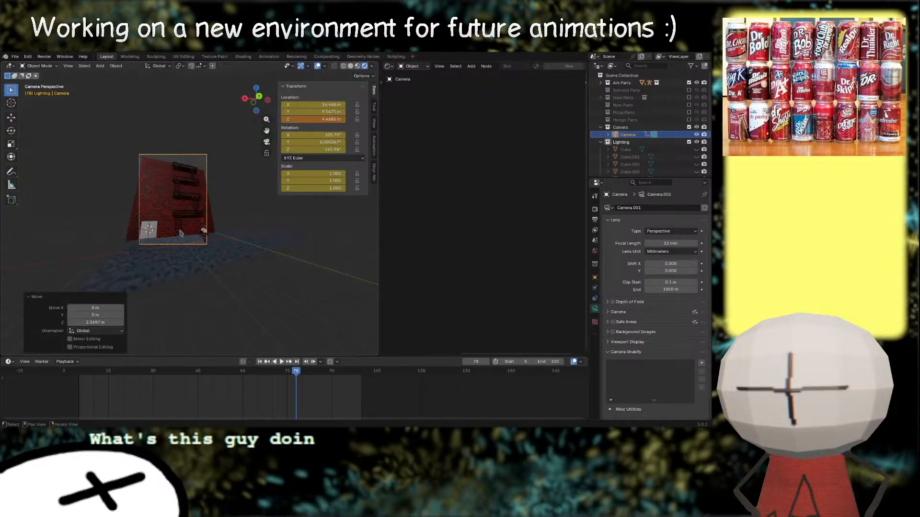
{"action": "scroll", "coordinate": [220, 250], "scroll_direction": "up", "scroll_amount": 5}
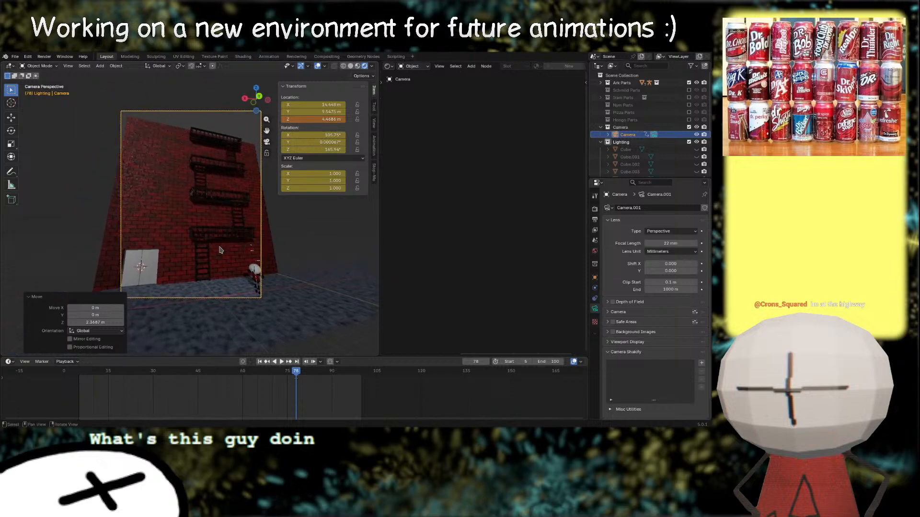
{"action": "scroll", "coordinate": [220, 250], "scroll_direction": "down", "scroll_amount": 1}
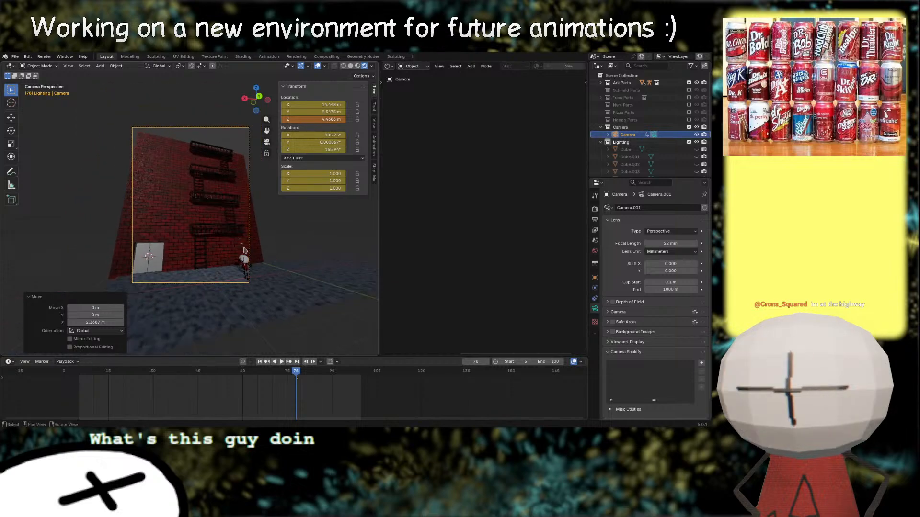
{"action": "key", "text": "F12"}
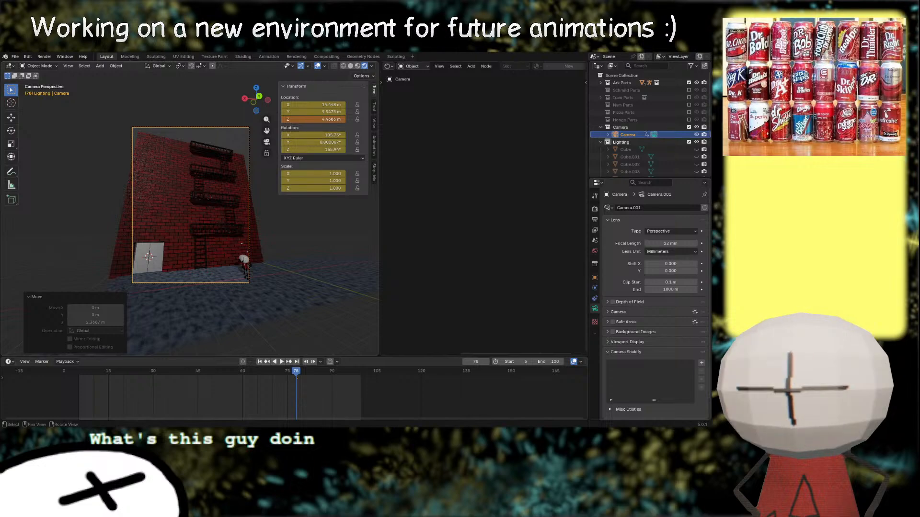
{"action": "scroll", "coordinate": [253, 179], "scroll_direction": "down", "scroll_amount": 2}
{"action": "scroll", "coordinate": [230, 223], "scroll_direction": "up", "scroll_amount": 7}
{"action": "middle_click_drag", "start_coordinate": [229, 225], "coordinate": [278, 257]}
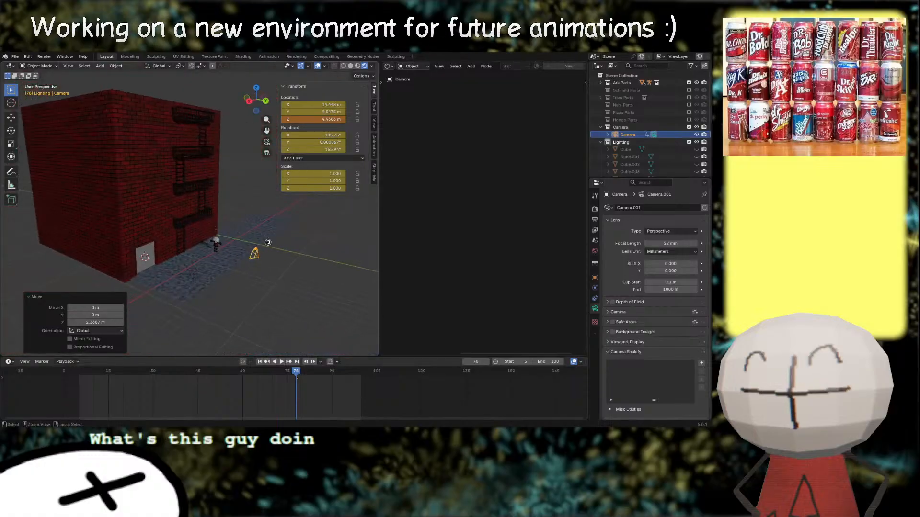
Step: Link the Render Layers image directly to the reroute before the compositor's group output, bypassing the effect node, and save the file
{"action": "key", "text": "ctrl+s"}
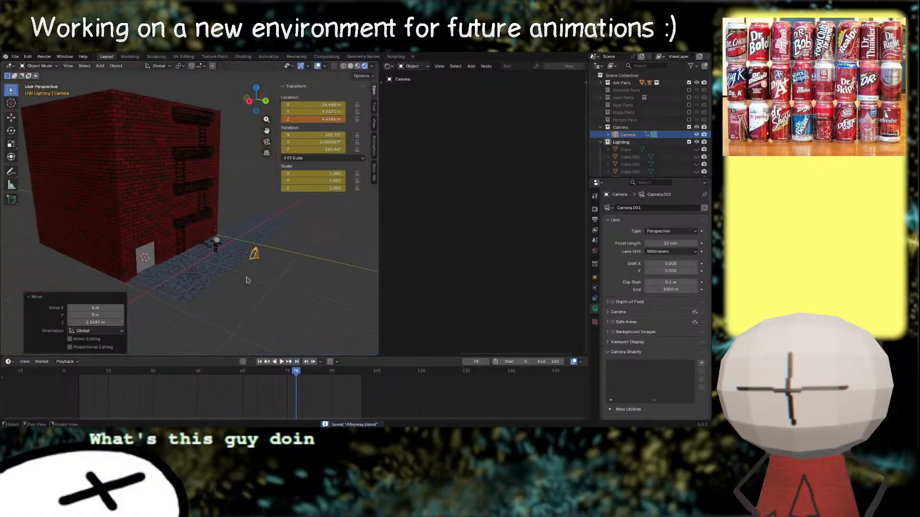
{"action": "middle_click_drag", "start_coordinate": [226, 269], "coordinate": [207, 222]}
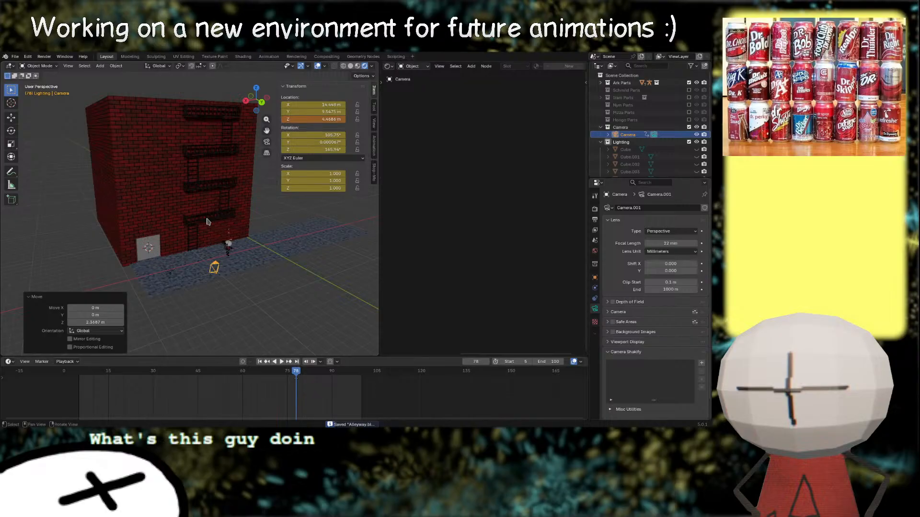
{"action": "left_click", "coordinate": [328, 57]}
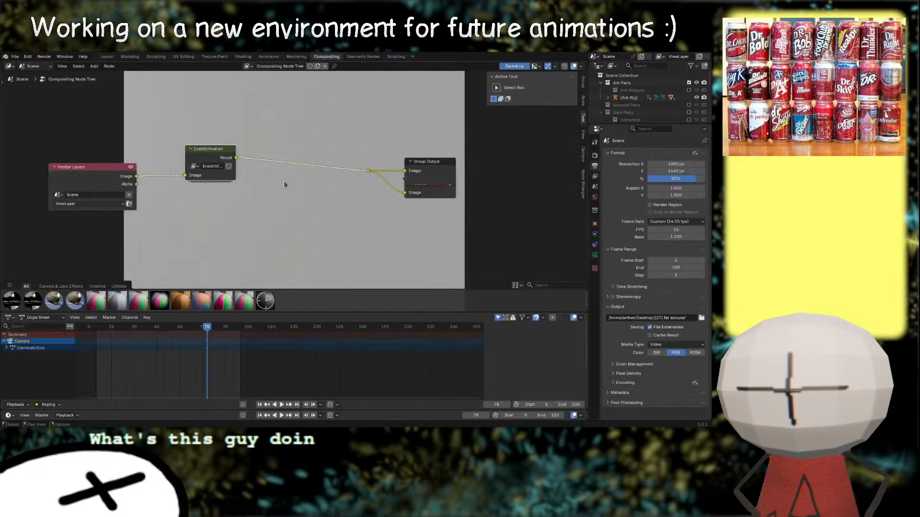
{"action": "scroll", "coordinate": [283, 181], "scroll_direction": "down", "scroll_amount": 1}
{"action": "left_click", "coordinate": [167, 181]}
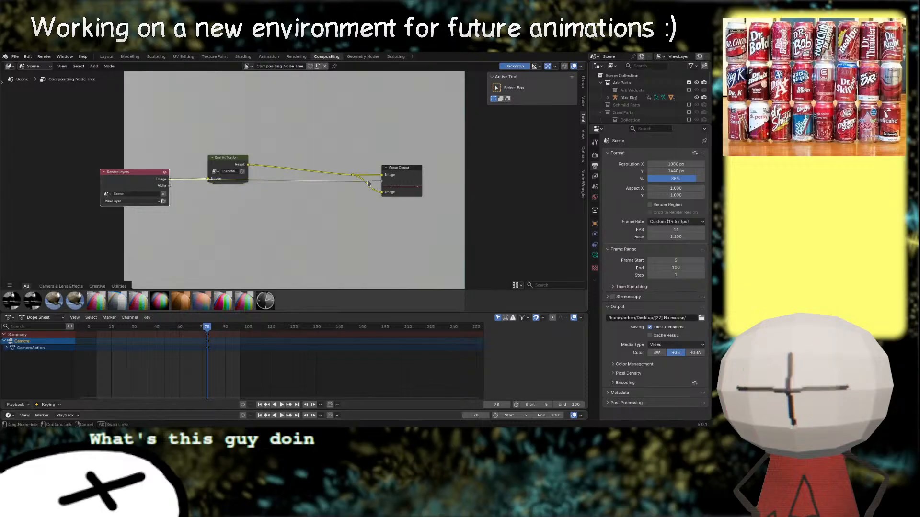
{"action": "scroll", "coordinate": [293, 229], "scroll_direction": "up", "scroll_amount": 1}
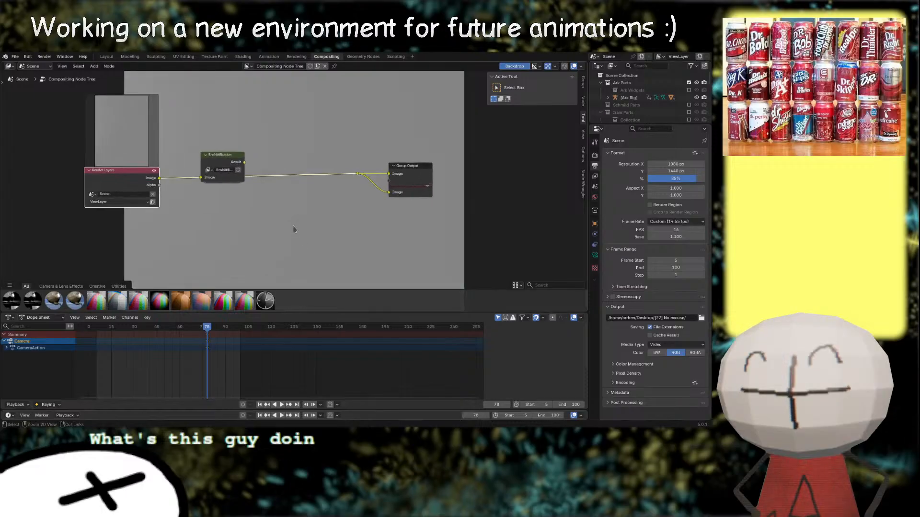
{"action": "key", "text": "ctrl+s"}
{"action": "left_click", "coordinate": [106, 56]}
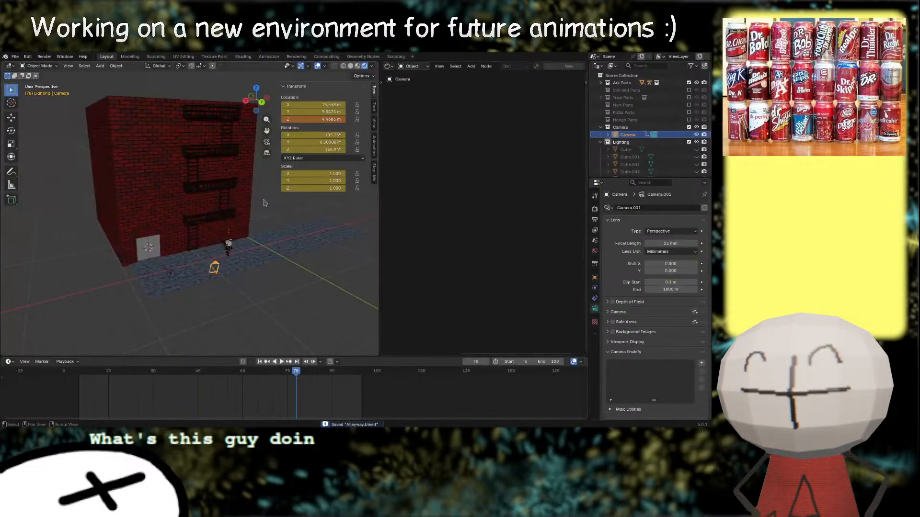
Step: Disable Cube, Cube.001, Cube.002, Cube.003 and Cube.004 in renders, and save the file
{"action": "left_click", "coordinate": [267, 142]}
{"action": "middle_click_drag", "start_coordinate": [234, 237], "coordinate": [260, 271]}
{"action": "scroll", "coordinate": [669, 146], "scroll_direction": "down", "scroll_amount": 3}
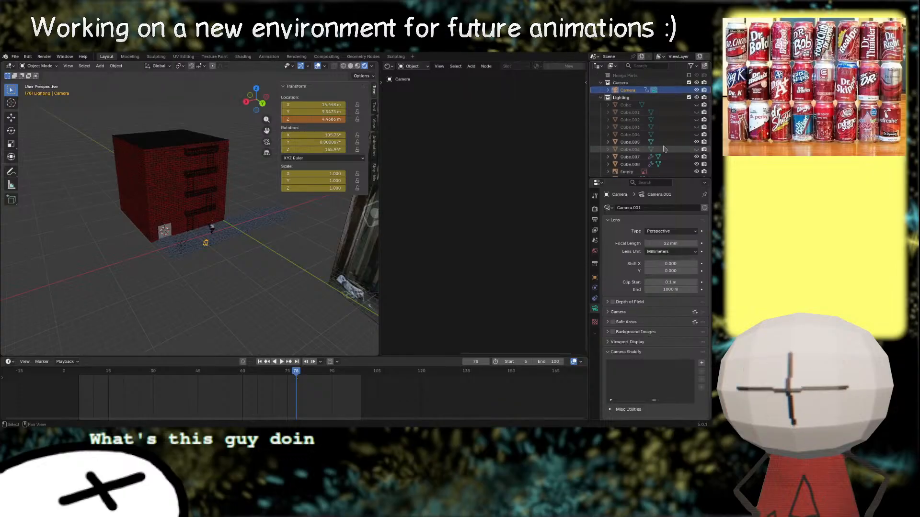
{"action": "left_click", "coordinate": [704, 105]}
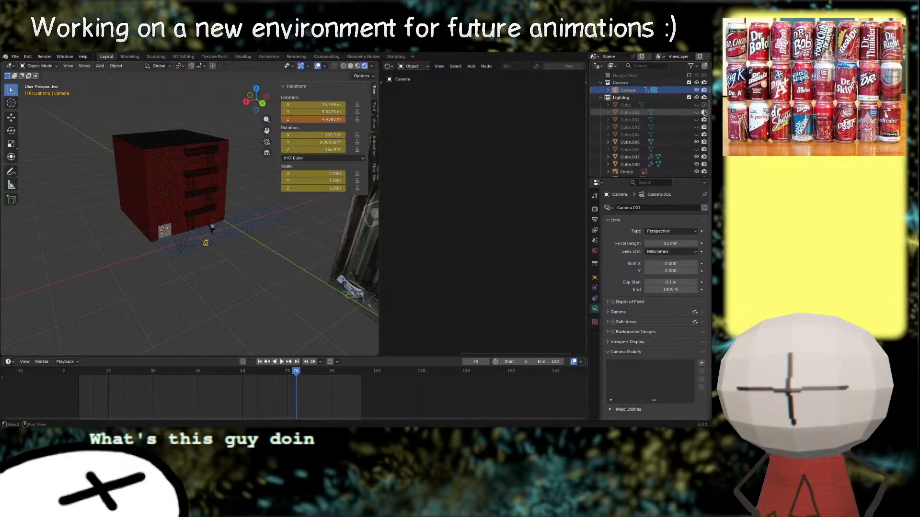
{"action": "left_click", "coordinate": [704, 113]}
{"action": "left_click", "coordinate": [704, 120]}
{"action": "left_click", "coordinate": [703, 127]}
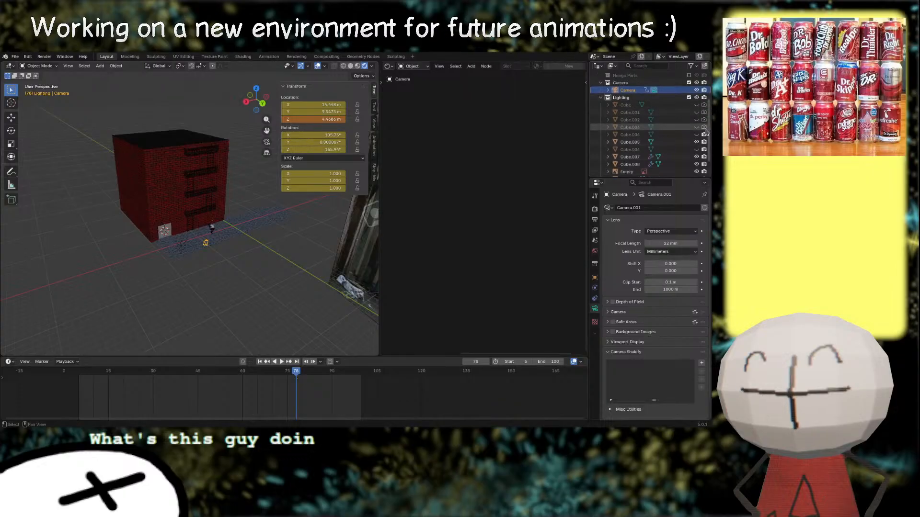
{"action": "left_click", "coordinate": [704, 134]}
{"action": "scroll", "coordinate": [652, 158], "scroll_direction": "down", "scroll_amount": 2}
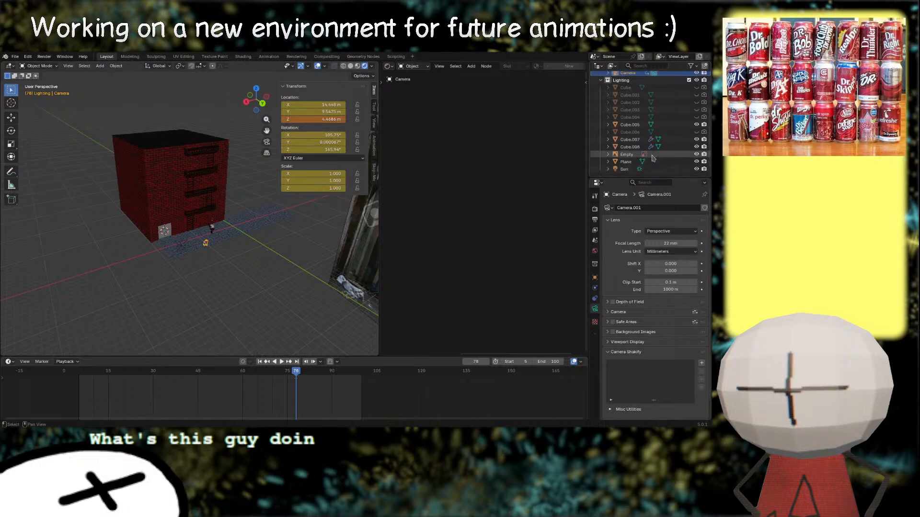
{"action": "key", "text": "ctrl+s"}
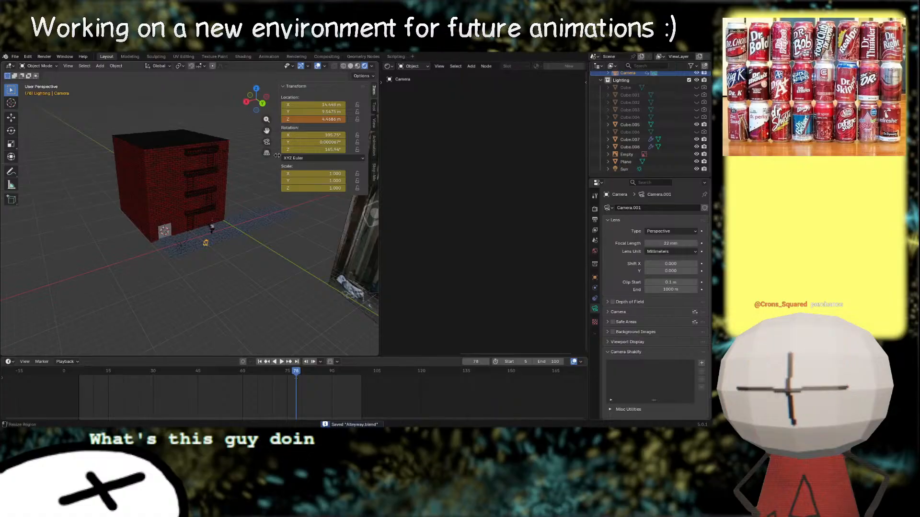
Step: Reconnect the compositor effect node's Result output to the reroute feeding the group output, and save the file
{"action": "left_click", "coordinate": [267, 142]}
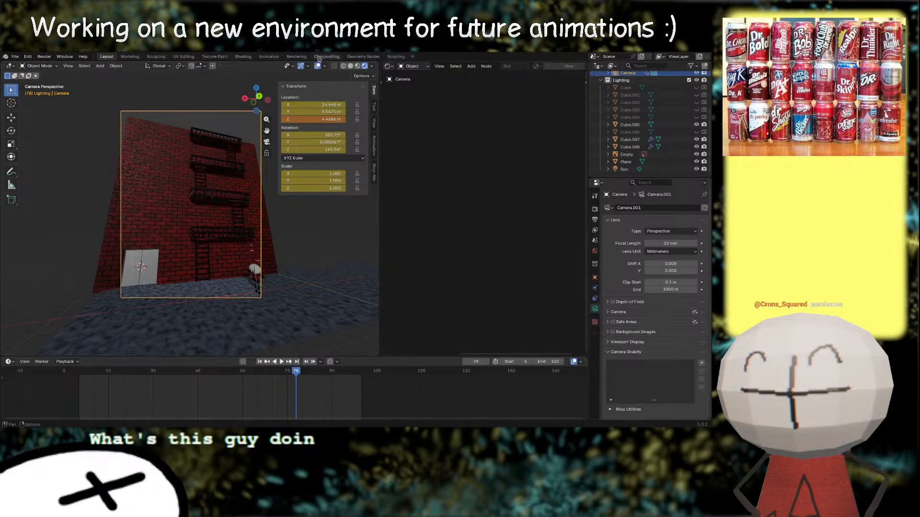
{"action": "left_click", "coordinate": [326, 57]}
{"action": "left_click_drag", "start_coordinate": [245, 162], "coordinate": [358, 173]}
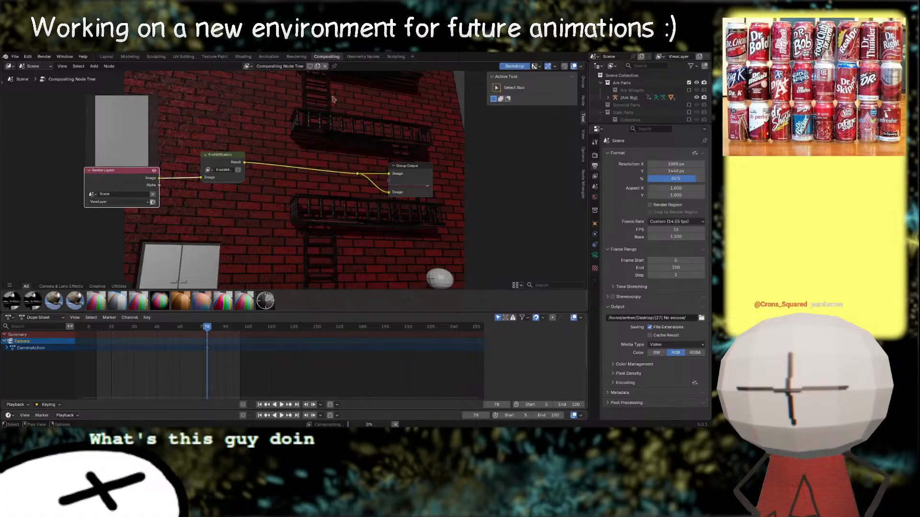
{"action": "left_click", "coordinate": [106, 57]}
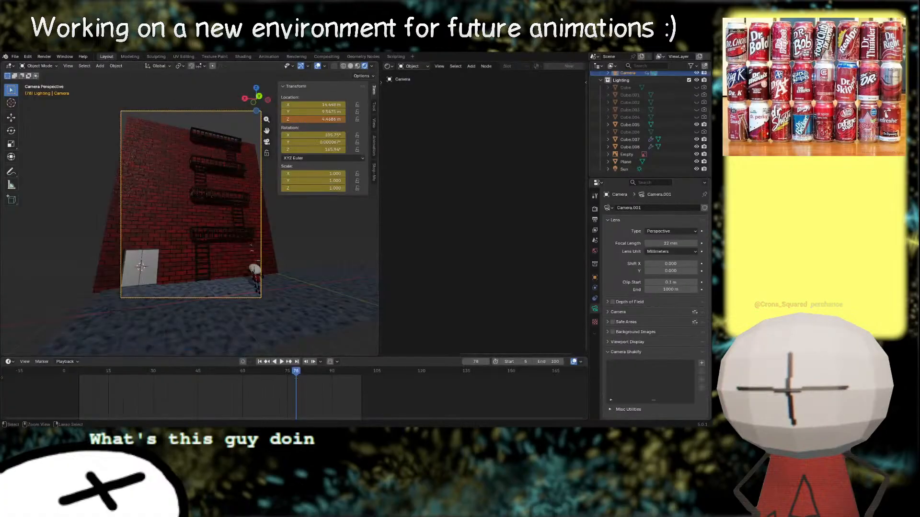
{"action": "key", "text": "ctrl+s"}
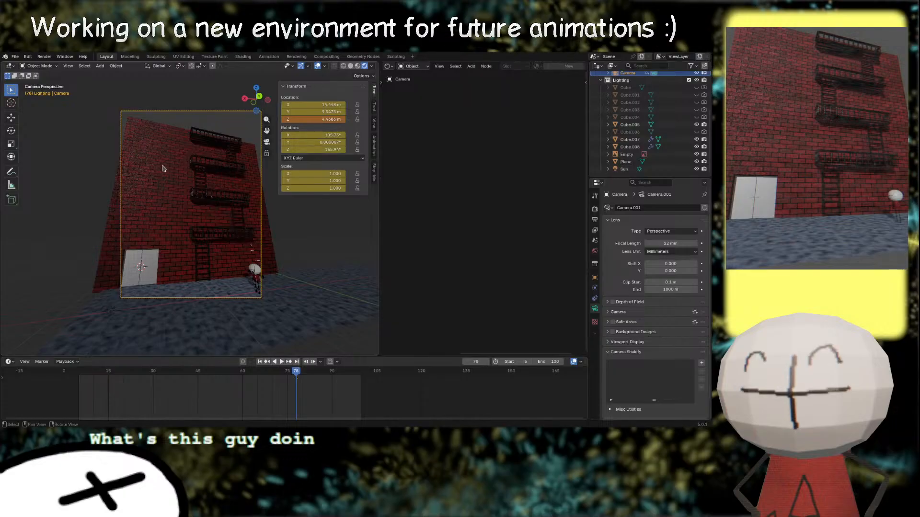
Step: Inspect the building through the camera and from several angles in solid and rendered shading, and save the file
{"action": "scroll", "coordinate": [213, 276], "scroll_direction": "up", "scroll_amount": 2}
{"action": "scroll", "coordinate": [213, 276], "scroll_direction": "up", "scroll_amount": 2}
{"action": "scroll", "coordinate": [213, 276], "scroll_direction": "down", "scroll_amount": 2}
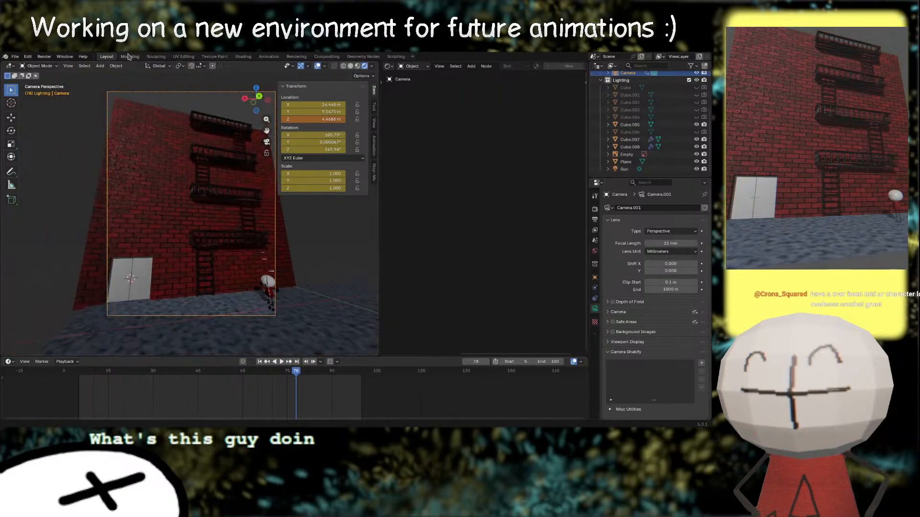
{"action": "left_click", "coordinate": [129, 57]}
{"action": "scroll", "coordinate": [299, 218], "scroll_direction": "down", "scroll_amount": 5}
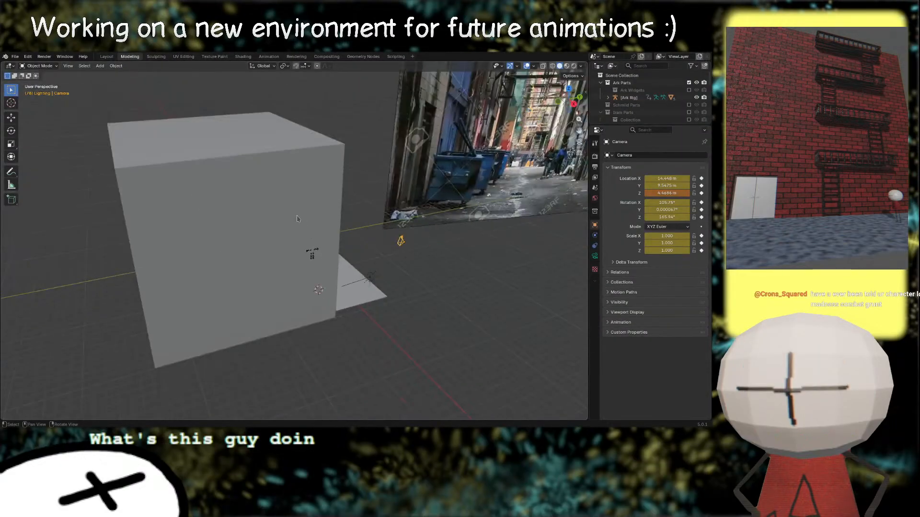
{"action": "right_click_drag", "start_coordinate": [299, 218], "coordinate": [314, 217]}
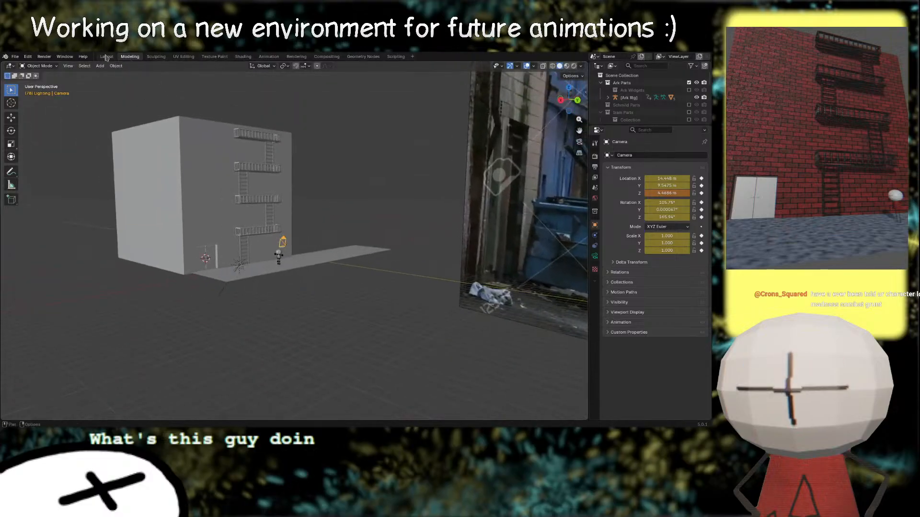
{"action": "left_click", "coordinate": [106, 57]}
{"action": "scroll", "coordinate": [232, 230], "scroll_direction": "down", "scroll_amount": 5}
{"action": "right_click_drag", "start_coordinate": [232, 230], "coordinate": [238, 209]}
{"action": "key", "text": "ctrl+s"}
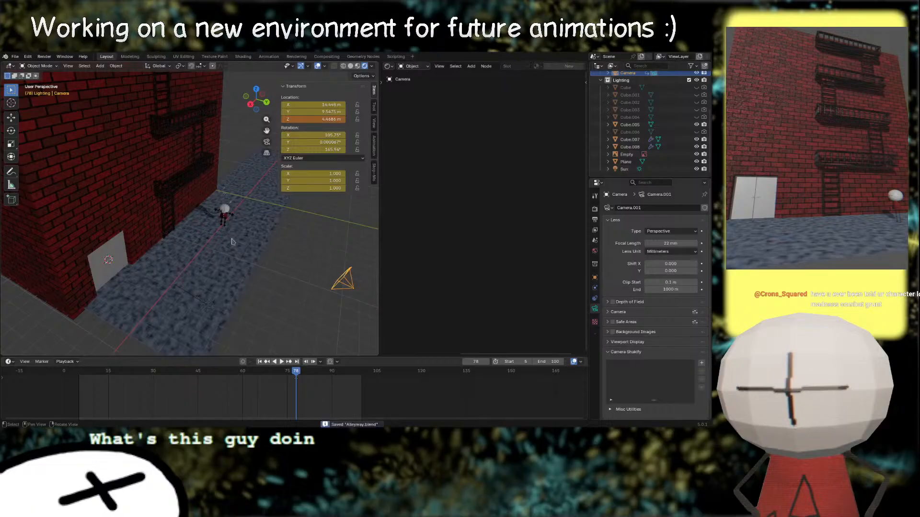
Step: Examine the brick wall, fire escape, alley ground and character at close range and from farther away
{"action": "right_click_drag", "start_coordinate": [250, 267], "coordinate": [253, 274]}
{"action": "middle_click_drag", "start_coordinate": [253, 273], "coordinate": [251, 283], "text": "shift"}
{"action": "scroll", "coordinate": [252, 276], "scroll_direction": "down", "scroll_amount": 4}
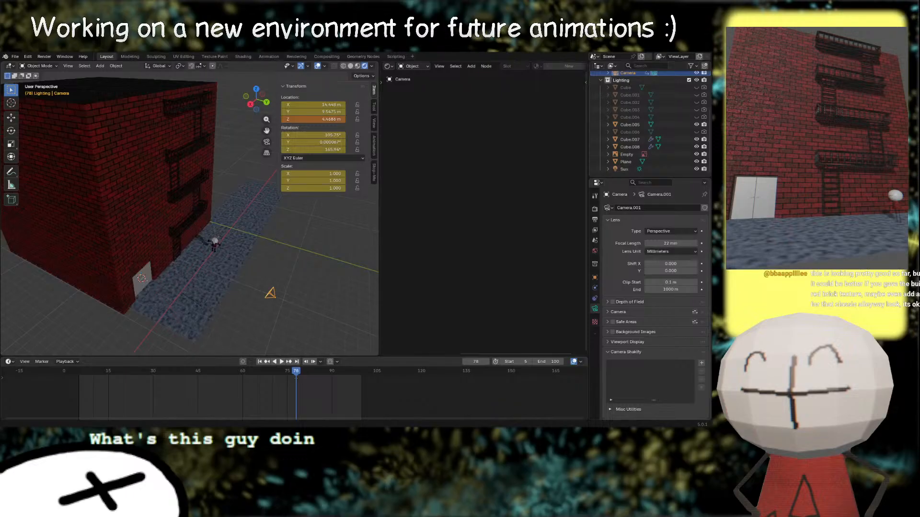
{"action": "scroll", "coordinate": [263, 251], "scroll_direction": "up", "scroll_amount": 4}
{"action": "middle_click_drag", "start_coordinate": [262, 296], "coordinate": [248, 257]}
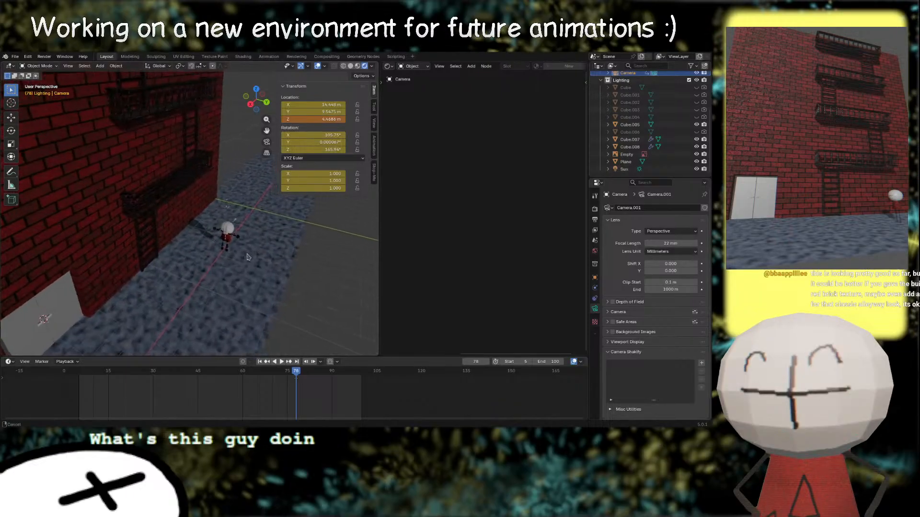
{"action": "middle_click", "coordinate": [227, 239], "text": "alt"}
{"action": "scroll", "coordinate": [218, 247], "scroll_direction": "up", "scroll_amount": 3}
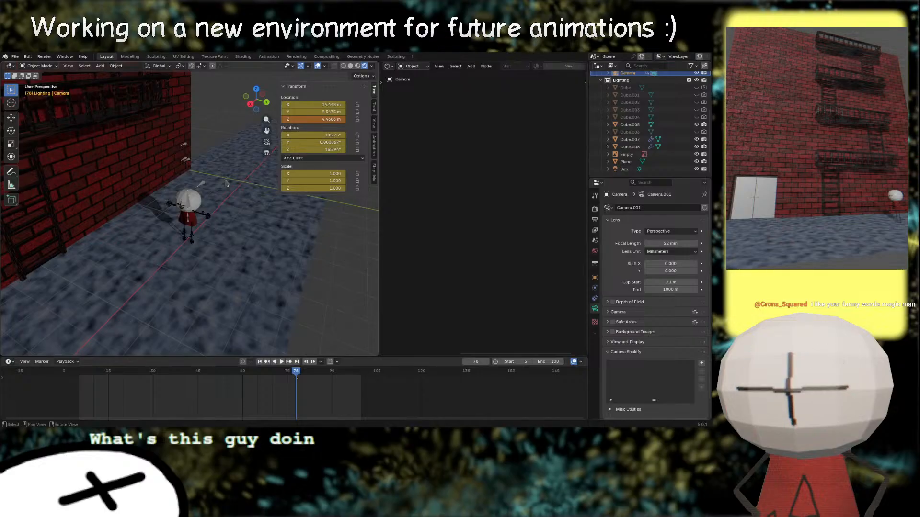
{"action": "middle_click_drag", "start_coordinate": [232, 225], "coordinate": [222, 254]}
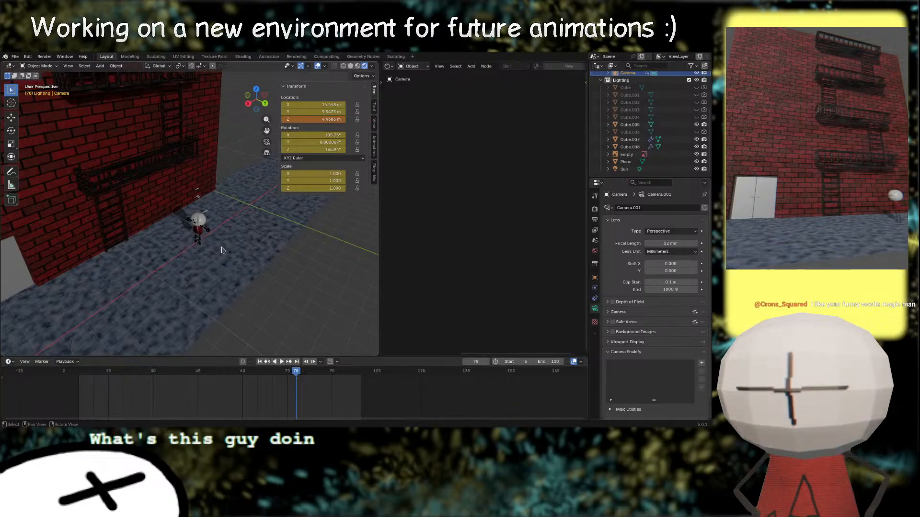
{"action": "middle_click_drag", "start_coordinate": [222, 250], "coordinate": [246, 246]}
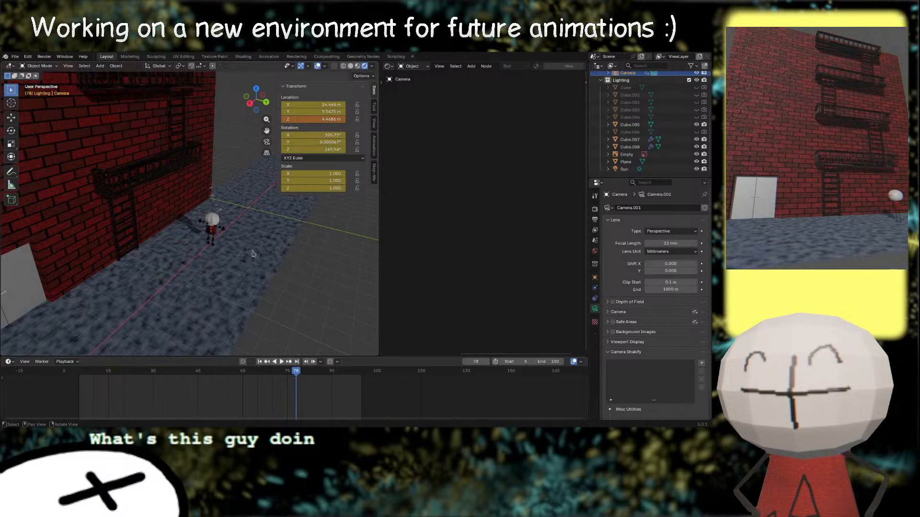
{"action": "middle_click_drag", "start_coordinate": [248, 254], "coordinate": [275, 264]}
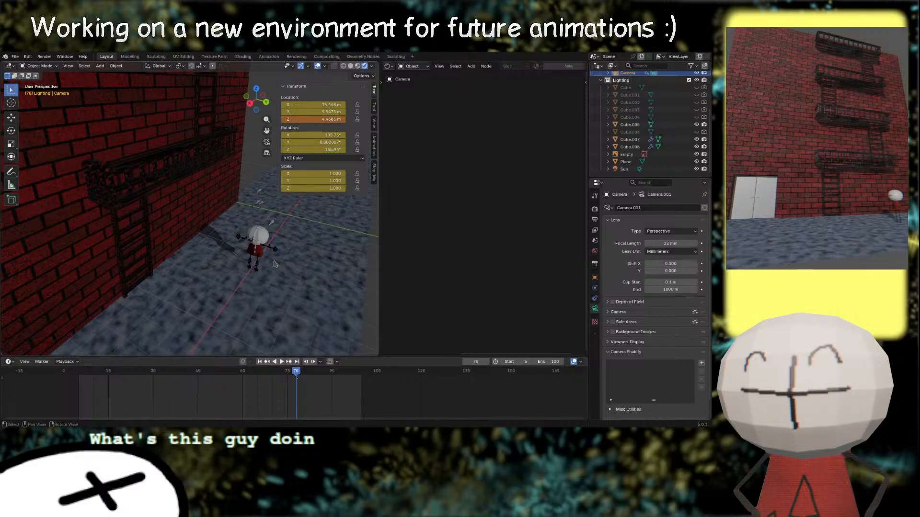
{"action": "scroll", "coordinate": [275, 266], "scroll_direction": "down", "scroll_amount": 4}
{"action": "scroll", "coordinate": [259, 269], "scroll_direction": "up", "scroll_amount": 7}
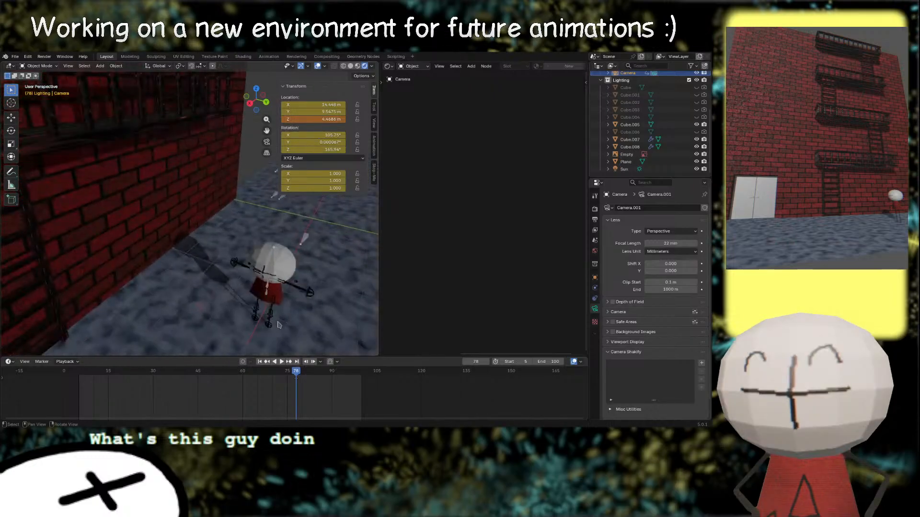
{"action": "middle_click_drag", "start_coordinate": [279, 325], "coordinate": [223, 289]}
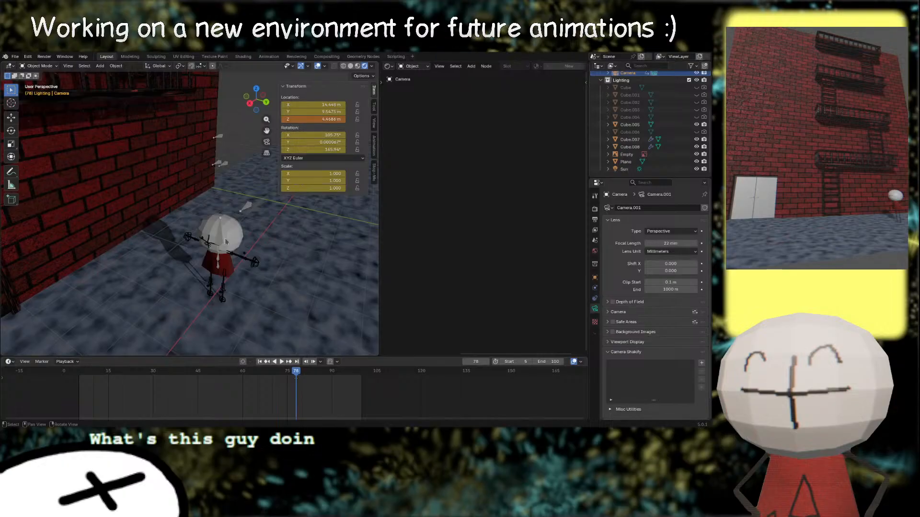
{"action": "middle_click_drag", "start_coordinate": [227, 228], "coordinate": [227, 248]}
{"action": "right_click_drag", "start_coordinate": [228, 247], "coordinate": [197, 252]}
{"action": "scroll", "coordinate": [189, 263], "scroll_direction": "down", "scroll_amount": 6}
{"action": "middle_click_drag", "start_coordinate": [197, 251], "coordinate": [191, 237]}
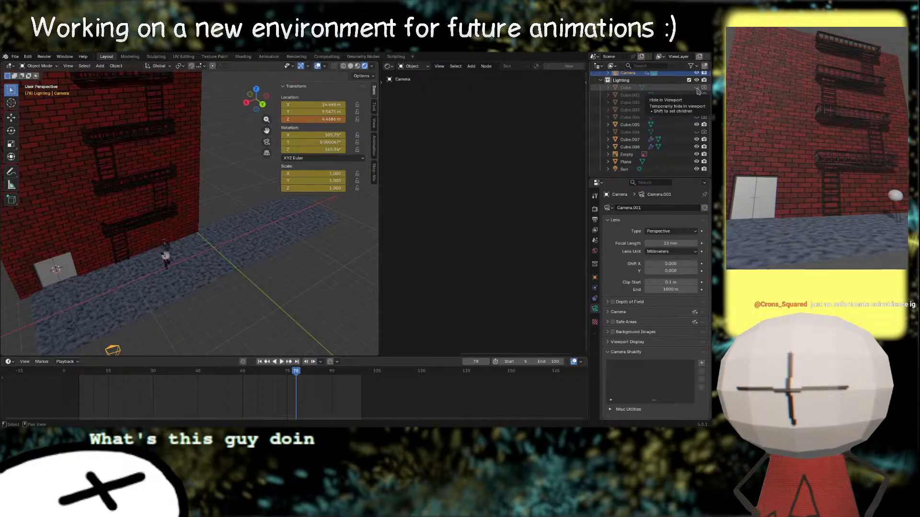
Step: Show and hide Cube, Cube.001, Cube.002 and Cube.003 one at a time in the viewport to identify them
{"action": "left_click", "coordinate": [697, 87]}
{"action": "left_click", "coordinate": [697, 88]}
{"action": "left_click", "coordinate": [696, 95]}
{"action": "left_click", "coordinate": [697, 95]}
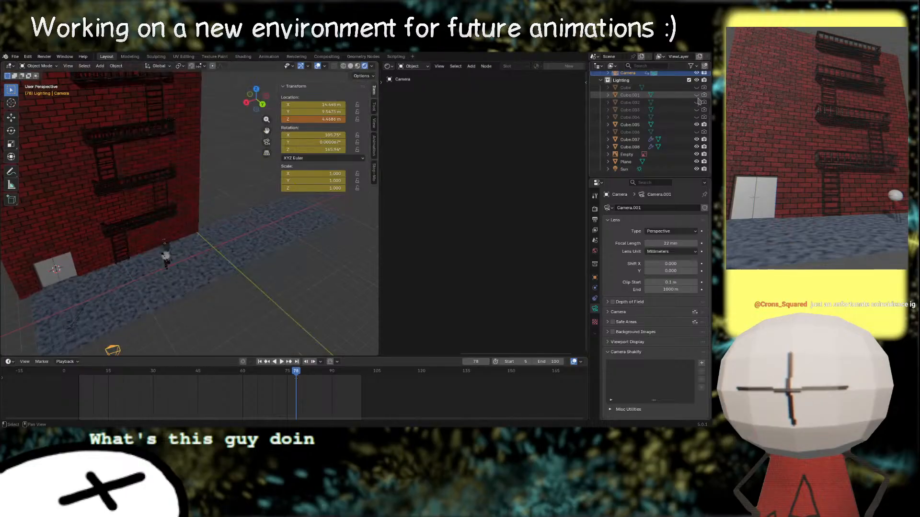
{"action": "left_click", "coordinate": [697, 102]}
{"action": "left_click", "coordinate": [697, 102]}
{"action": "left_click", "coordinate": [697, 109]}
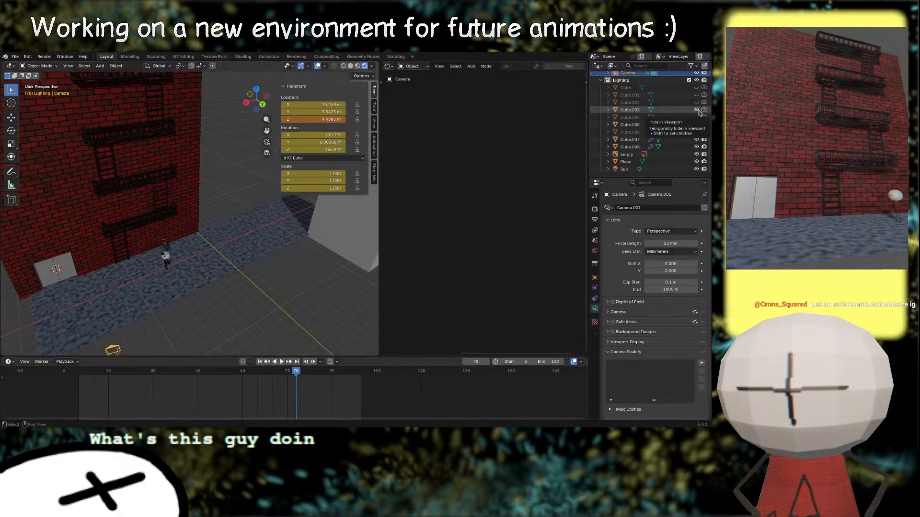
{"action": "left_click", "coordinate": [697, 110]}
Step: Unhide Cube, Cube.001, Cube.002, Cube.003, Cube.004 and Cube.006 in the viewport
{"action": "left_click", "coordinate": [697, 117]}
{"action": "scroll", "coordinate": [230, 165], "scroll_direction": "down", "scroll_amount": 4}
{"action": "middle_click_drag", "start_coordinate": [230, 165], "coordinate": [267, 249], "text": "shift"}
{"action": "left_click", "coordinate": [225, 192]}
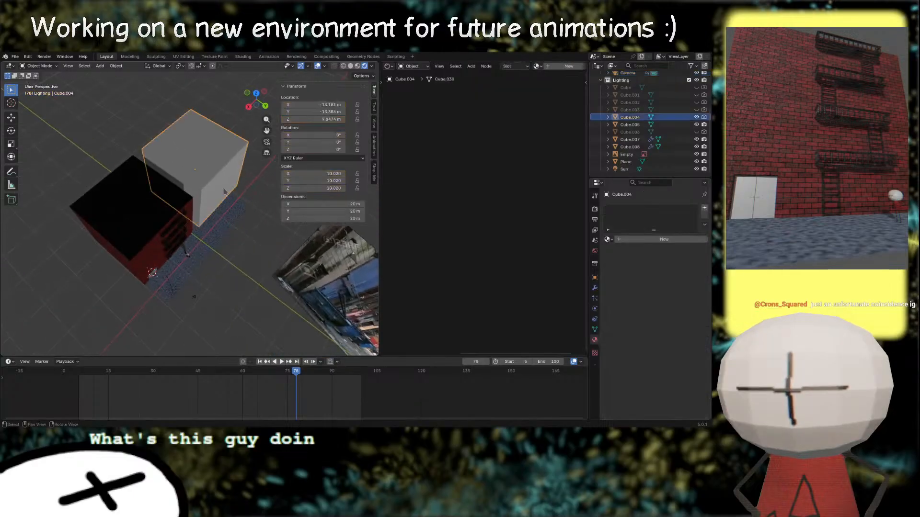
{"action": "left_click_drag", "start_coordinate": [698, 109], "coordinate": [697, 87]}
{"action": "middle_click_drag", "start_coordinate": [330, 251], "coordinate": [306, 249]}
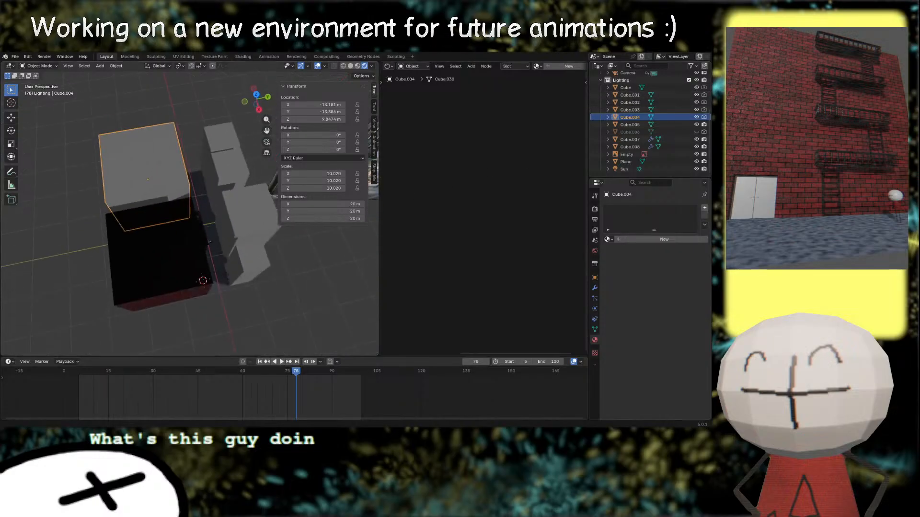
{"action": "left_click", "coordinate": [697, 132]}
Step: Delete Cube.004, the large untextured block next to the brick building
{"action": "middle_click_drag", "start_coordinate": [202, 192], "coordinate": [239, 209]}
{"action": "left_click", "coordinate": [180, 224]}
{"action": "left_click", "coordinate": [190, 188]}
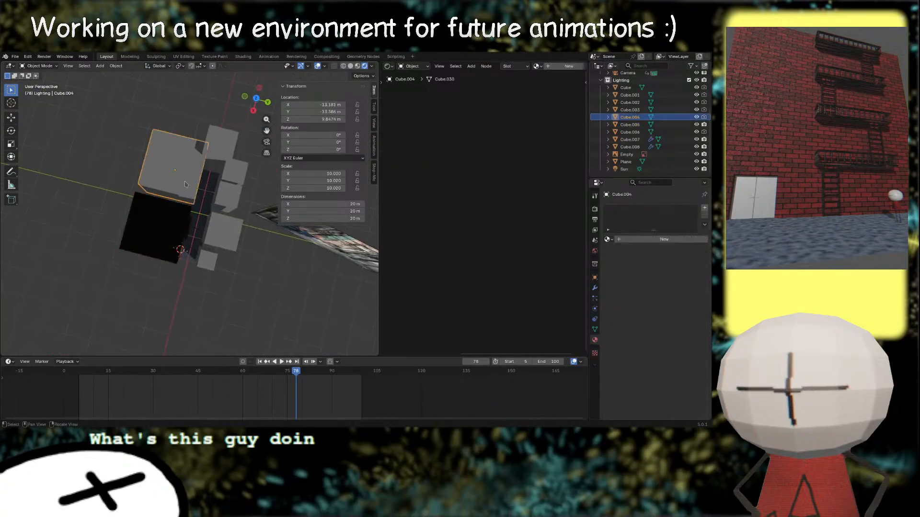
{"action": "key", "text": "x"}
{"action": "left_click", "coordinate": [207, 194]}
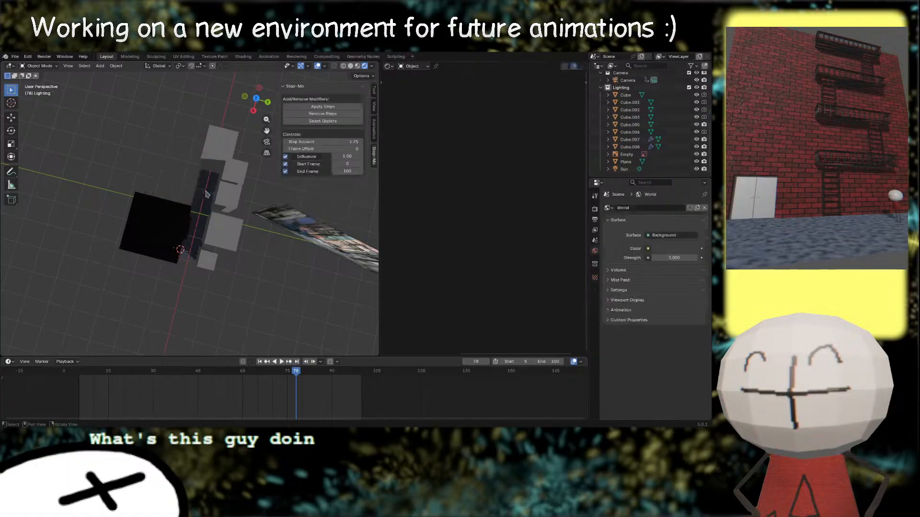
Step: Move the untextured blocks Cube.002 and Cube.003 together along Y to the brick building's side of the alley
{"action": "left_click", "coordinate": [237, 180]}
{"action": "left_click", "coordinate": [235, 200], "text": "shift"}
{"action": "key", "text": "g"}
{"action": "key", "text": "y"}
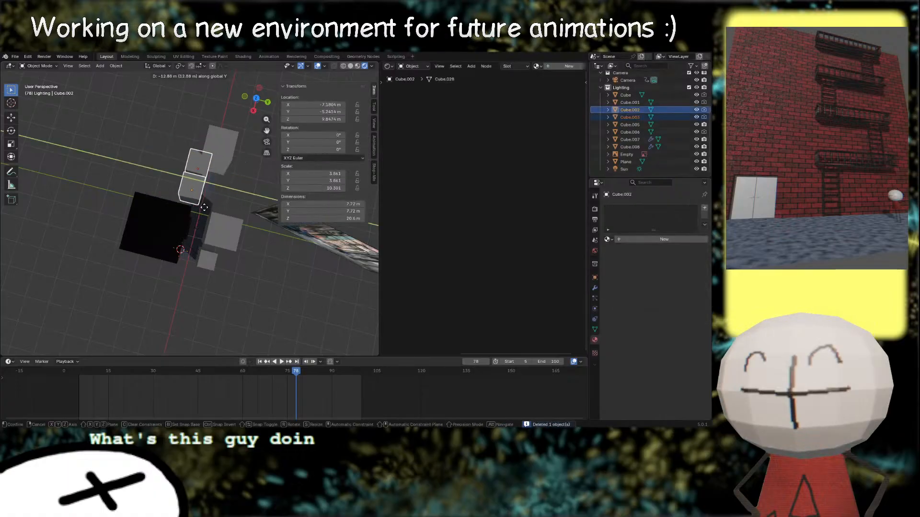
{"action": "left_click", "coordinate": [194, 213]}
Step: Create a linked duplicate of the brick building and place it across the alley, keeping its height unchanged
{"action": "left_click", "coordinate": [185, 220]}
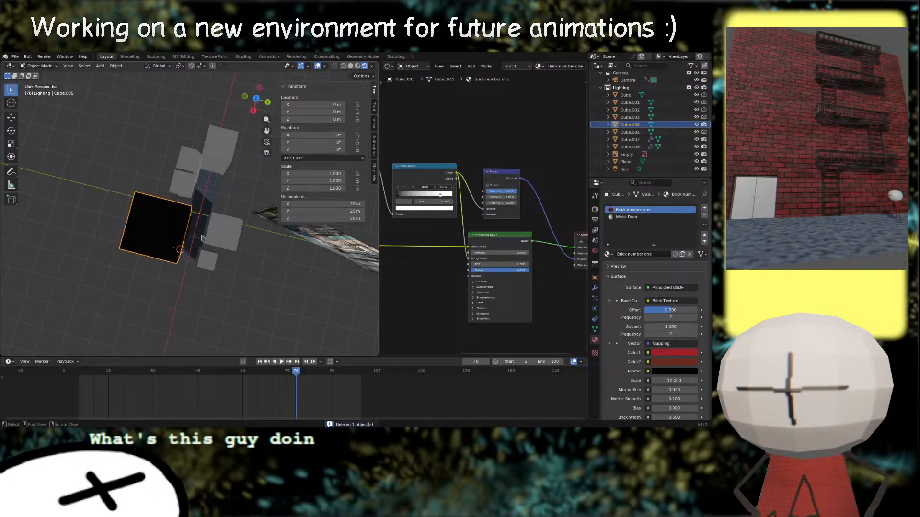
{"action": "key", "text": "d"}
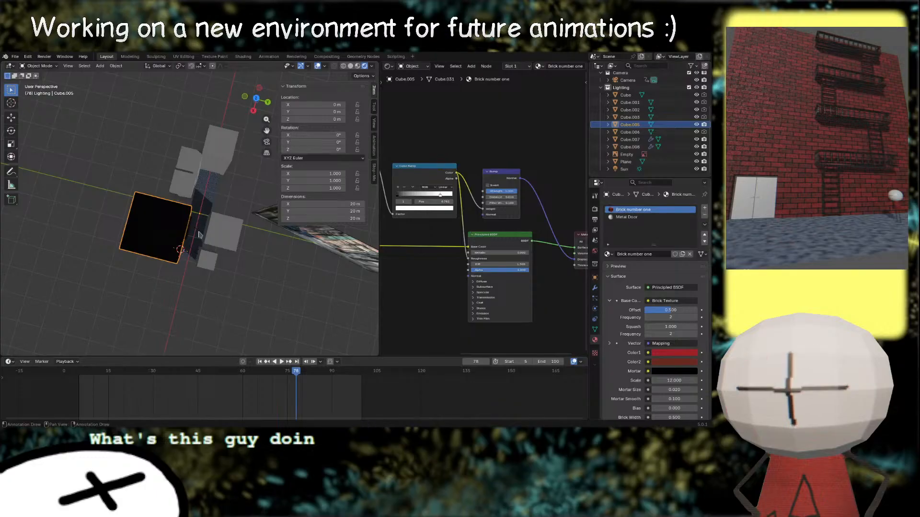
{"action": "middle_click_drag", "start_coordinate": [198, 235], "coordinate": [252, 304]}
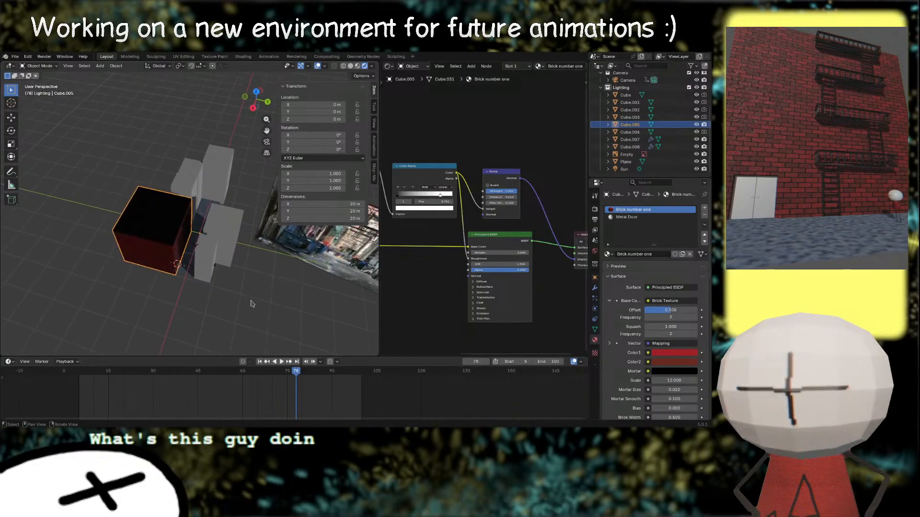
{"action": "left_click", "coordinate": [269, 288]}
{"action": "left_click", "coordinate": [161, 234]}
{"action": "key", "text": "g"}
{"action": "right_click", "coordinate": [191, 211]}
{"action": "right_click", "coordinate": [176, 238]}
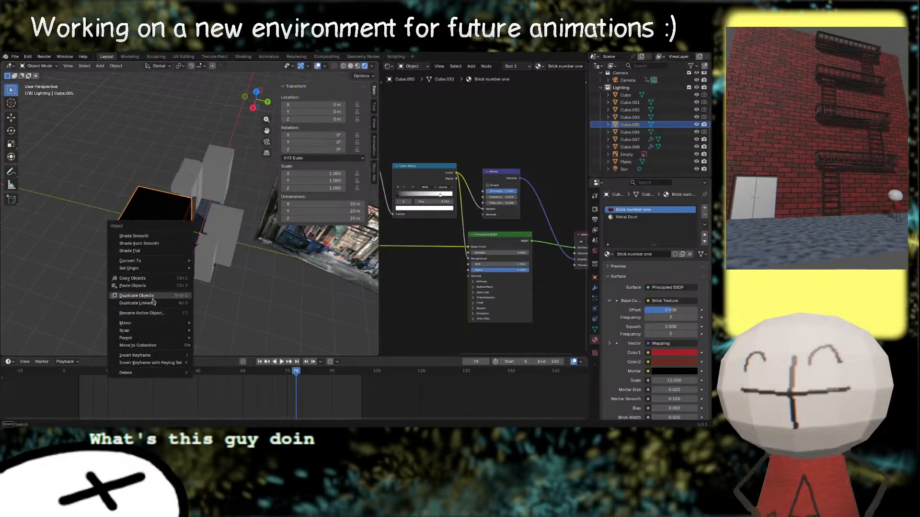
{"action": "left_click", "coordinate": [144, 304]}
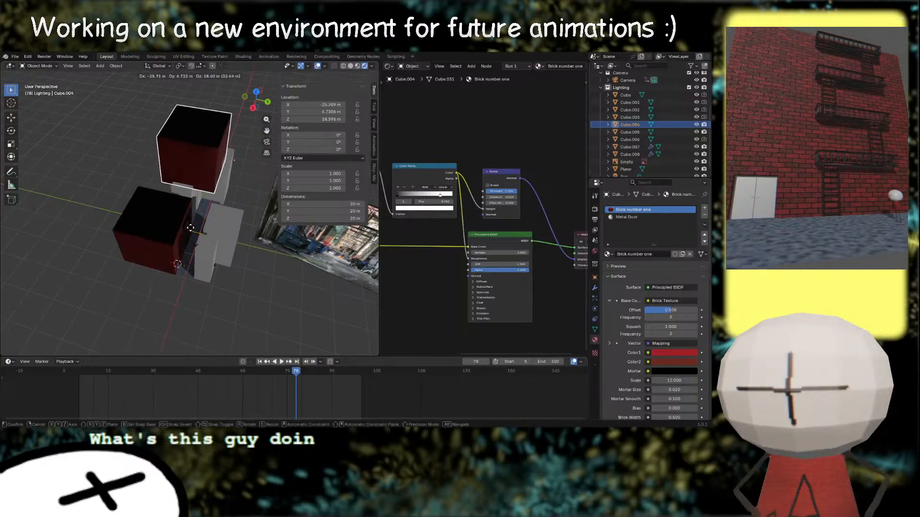
{"action": "key", "text": "shift+z"}
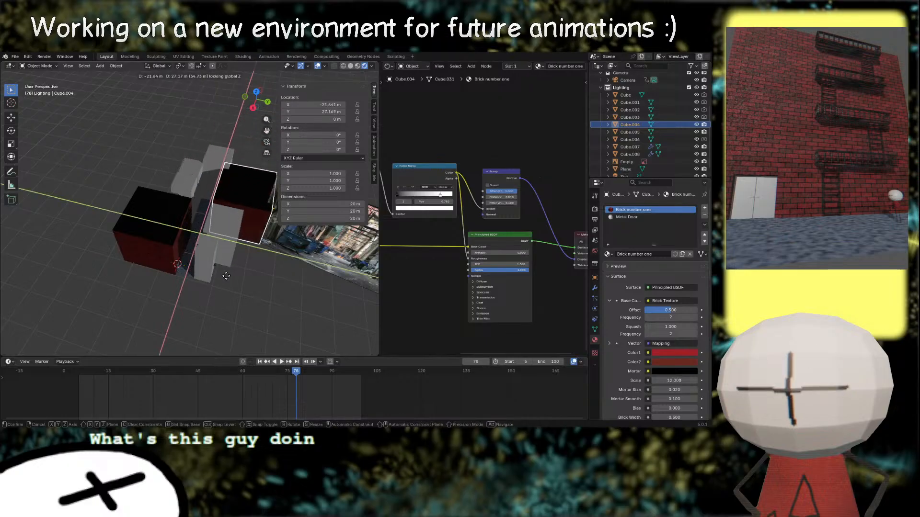
{"action": "left_click", "coordinate": [249, 206]}
{"action": "middle_click_drag", "start_coordinate": [249, 206], "coordinate": [244, 242]}
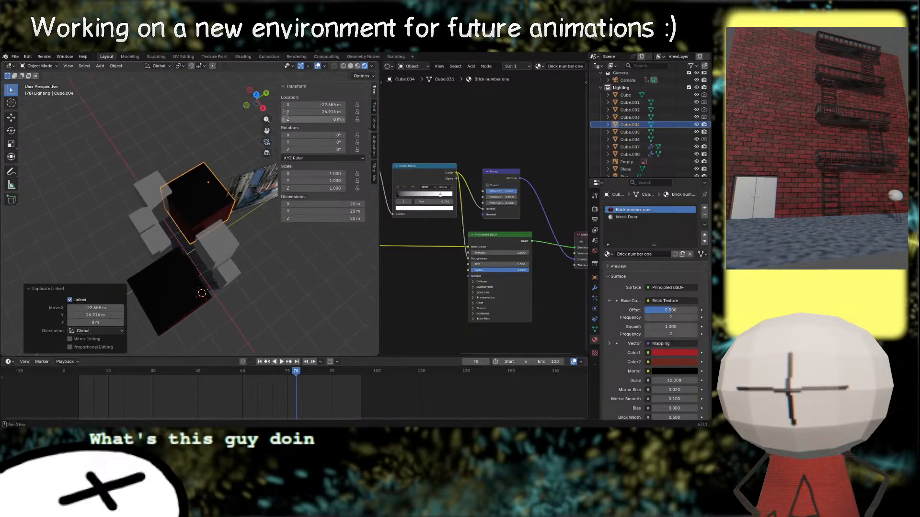
Step: Set the duplicated brick building's origin to its geometry
{"action": "left_click", "coordinate": [256, 95]}
{"action": "middle_click_drag", "start_coordinate": [202, 212], "coordinate": [206, 238], "text": "shift"}
{"action": "scroll", "coordinate": [206, 239], "scroll_direction": "up", "scroll_amount": 3}
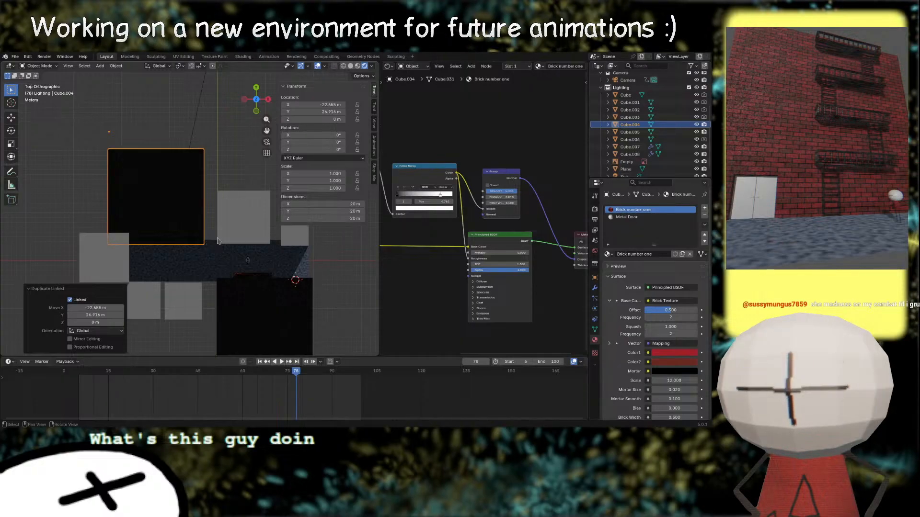
{"action": "key", "text": "KP_5"}
{"action": "right_click", "coordinate": [169, 209]}
{"action": "mouse_move", "coordinate": [142, 174]}
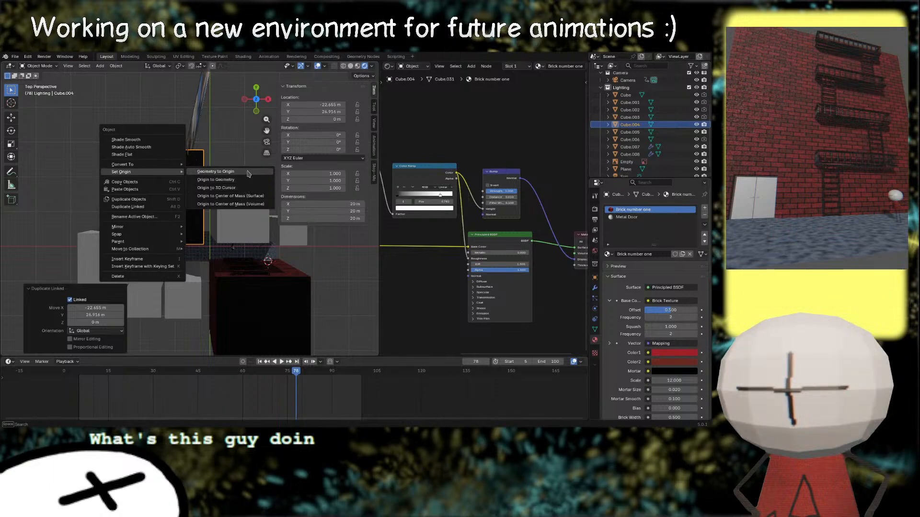
{"action": "left_click", "coordinate": [225, 180]}
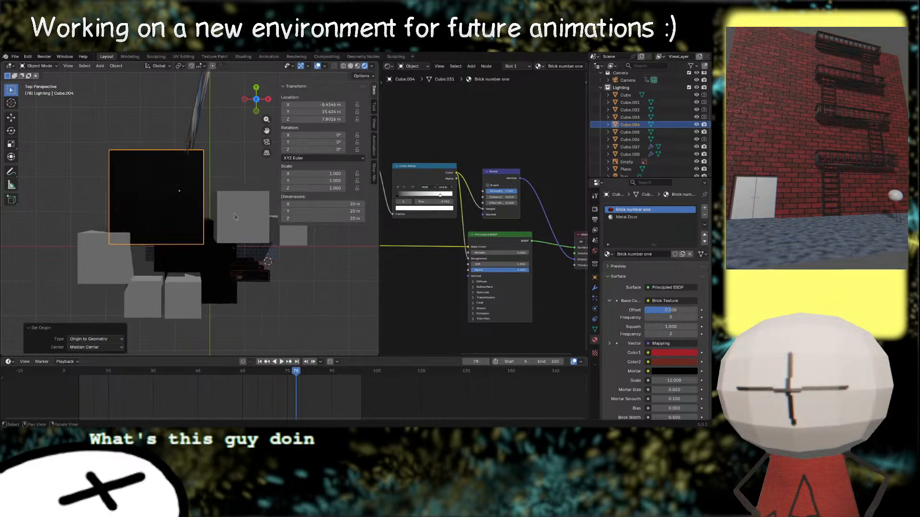
Step: Rotate the duplicated brick building 180° around the Z axis
{"action": "scroll", "coordinate": [235, 236], "scroll_direction": "down", "scroll_amount": 2}
{"action": "middle_click_drag", "start_coordinate": [235, 235], "coordinate": [245, 235]}
{"action": "type", "text": "r"}
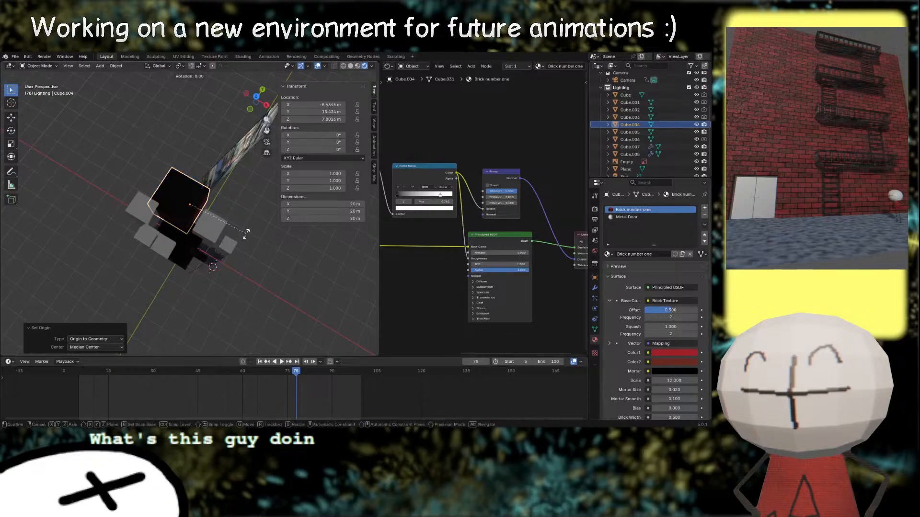
{"action": "type", "text": "z180"}
{"action": "key", "text": "Return"}
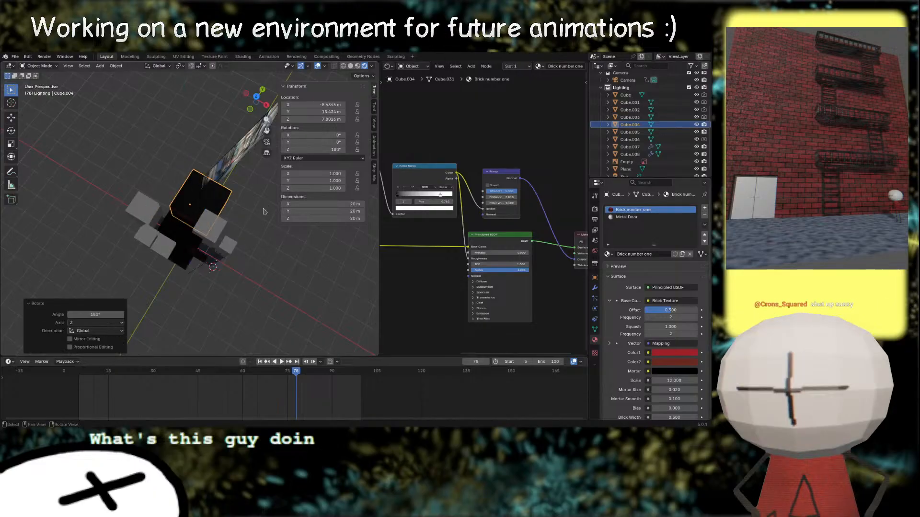
{"action": "scroll", "coordinate": [263, 211], "scroll_direction": "up", "scroll_amount": 4}
{"action": "middle_click_drag", "start_coordinate": [264, 211], "coordinate": [251, 188]}
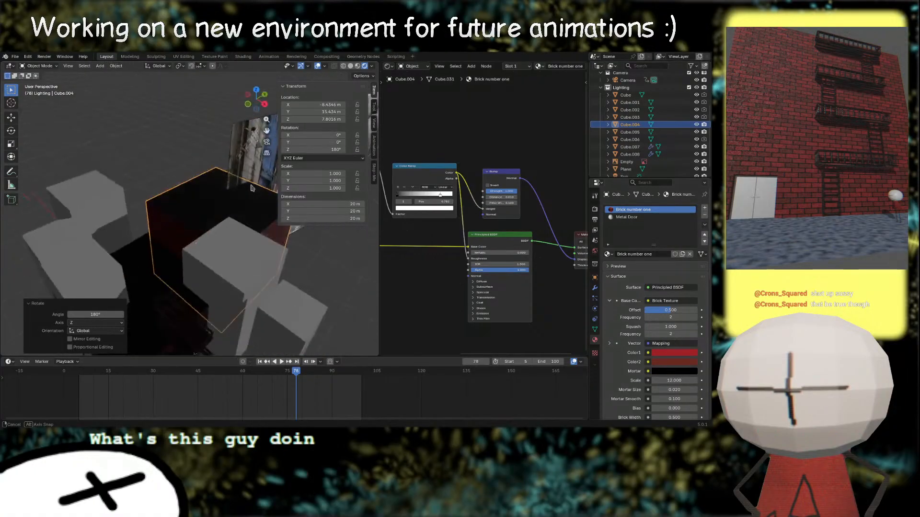
Step: Undo the duplicated building's rotation and origin change
{"action": "key", "text": "ctrl+z"}
{"action": "key", "text": "ctrl+z"}
{"action": "scroll", "coordinate": [238, 229], "scroll_direction": "down", "scroll_amount": 5}
{"action": "middle_click_drag", "start_coordinate": [238, 229], "coordinate": [80, 273]}
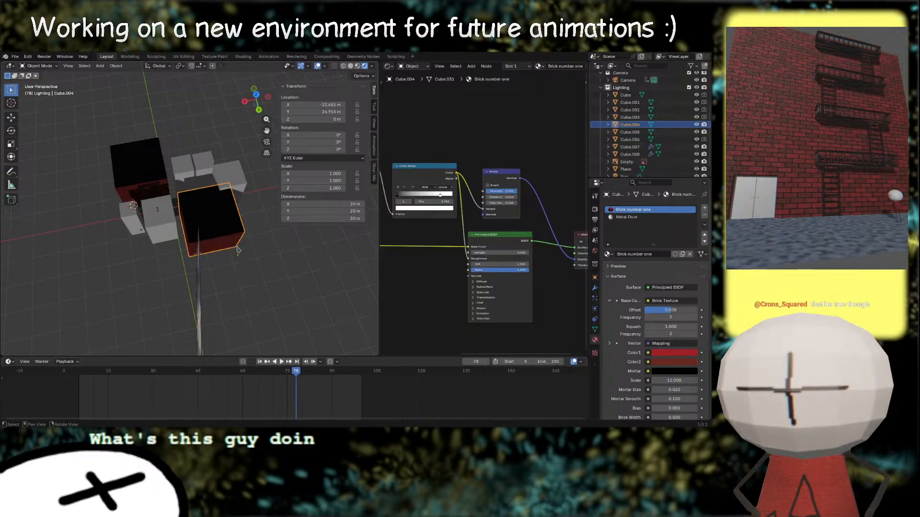
Step: Slide the duplicated brick building along the X axis to about -20.1 m and save the file
{"action": "middle_click_drag", "start_coordinate": [237, 250], "coordinate": [256, 287]}
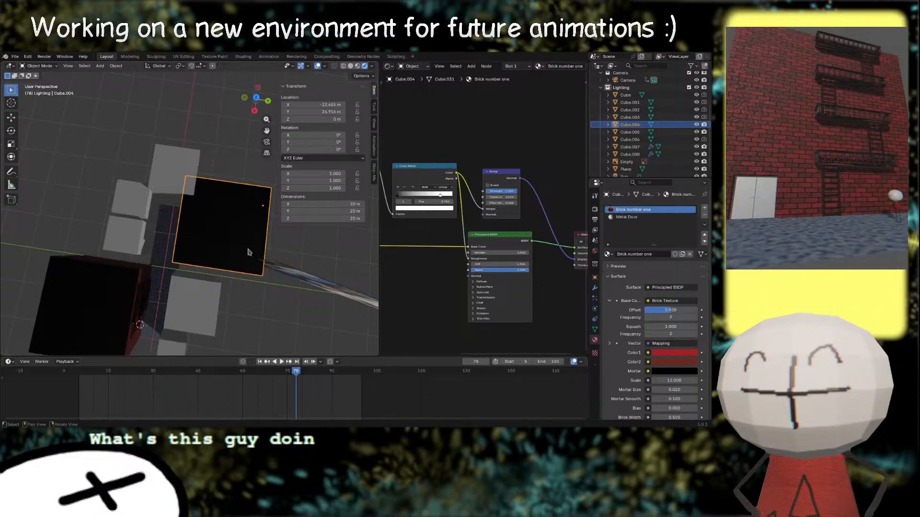
{"action": "key", "text": "g"}
{"action": "key", "text": "x"}
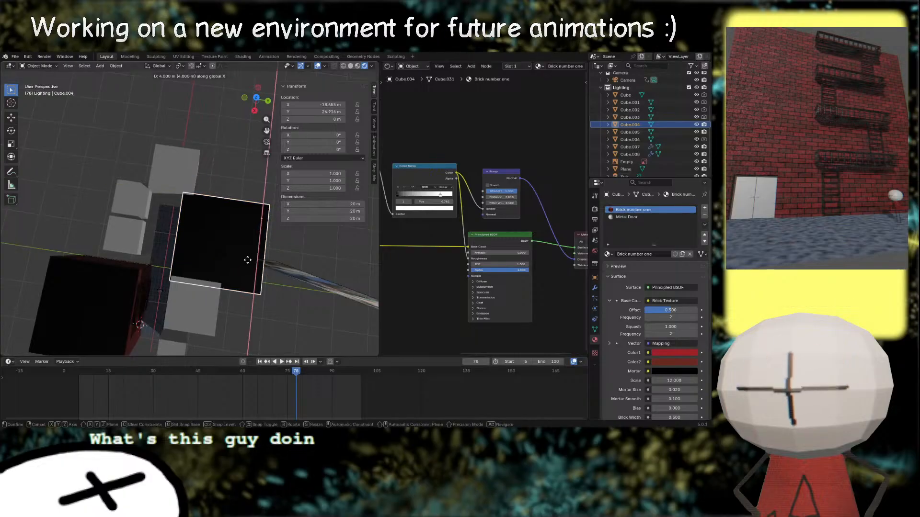
{"action": "left_click", "coordinate": [259, 226]}
{"action": "middle_click_drag", "start_coordinate": [258, 226], "coordinate": [200, 159]}
{"action": "left_click", "coordinate": [180, 243]}
{"action": "left_click", "coordinate": [244, 226]}
{"action": "scroll", "coordinate": [190, 268], "scroll_direction": "up", "scroll_amount": 3}
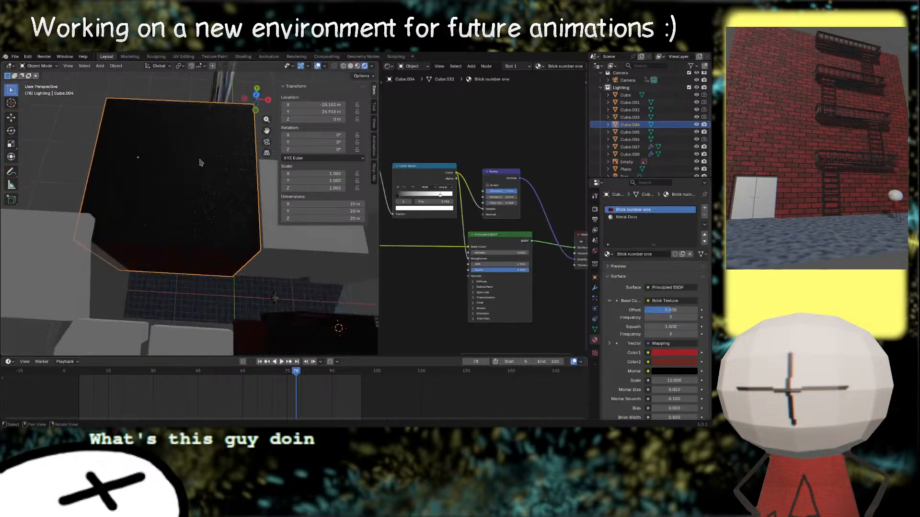
{"action": "scroll", "coordinate": [201, 191], "scroll_direction": "down", "scroll_amount": 2}
{"action": "middle_click_drag", "start_coordinate": [203, 222], "coordinate": [228, 246]}
{"action": "key", "text": "ctrl+s"}
Step: Move the camera about -12.65 m along the Y axis toward the alley
{"action": "scroll", "coordinate": [208, 238], "scroll_direction": "down", "scroll_amount": 5}
{"action": "scroll", "coordinate": [256, 283], "scroll_direction": "up", "scroll_amount": 1}
{"action": "scroll", "coordinate": [234, 271], "scroll_direction": "up", "scroll_amount": 2}
{"action": "left_click", "coordinate": [235, 254]}
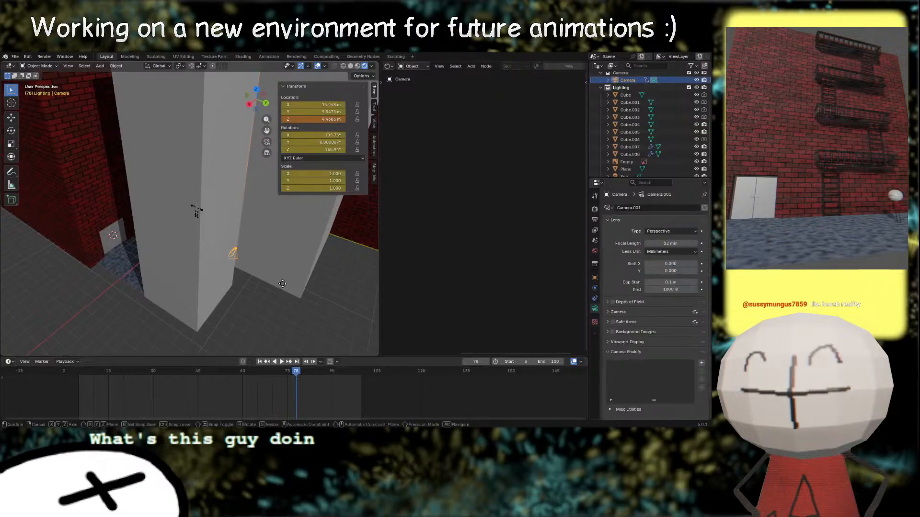
{"action": "key", "text": "g"}
{"action": "key", "text": "y"}
{"action": "left_click", "coordinate": [126, 204]}
{"action": "middle_click_drag", "start_coordinate": [125, 203], "coordinate": [193, 213]}
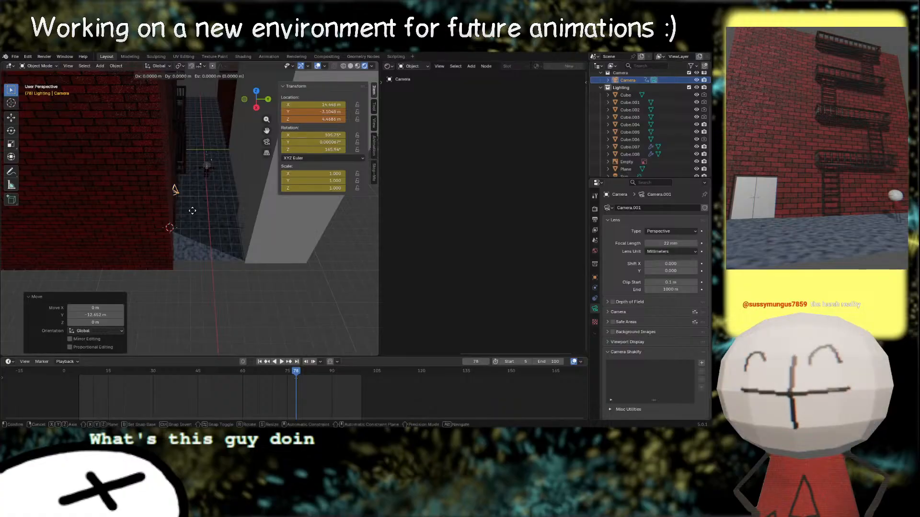
Step: Clear the camera's location, then place it at about 21.1 m in X and 3.5 m in Z
{"action": "key", "text": "alt+g"}
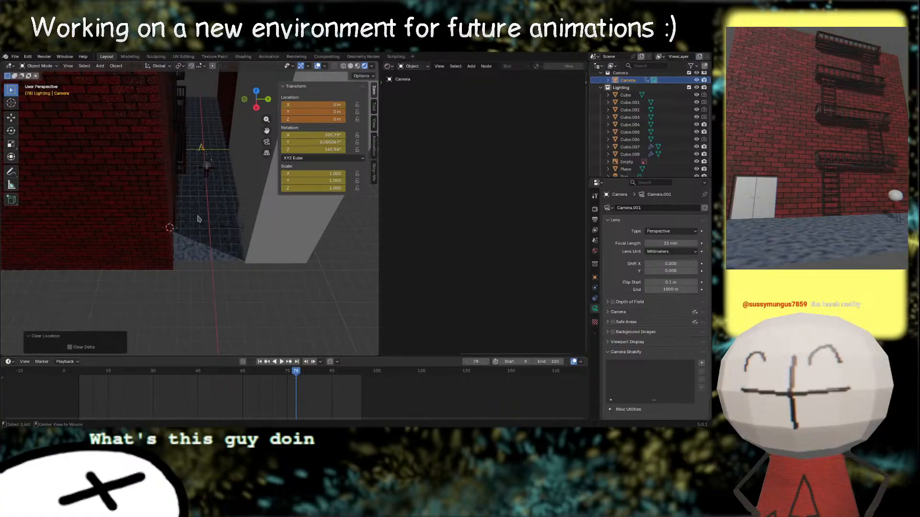
{"action": "key", "text": "g"}
{"action": "key", "text": "x"}
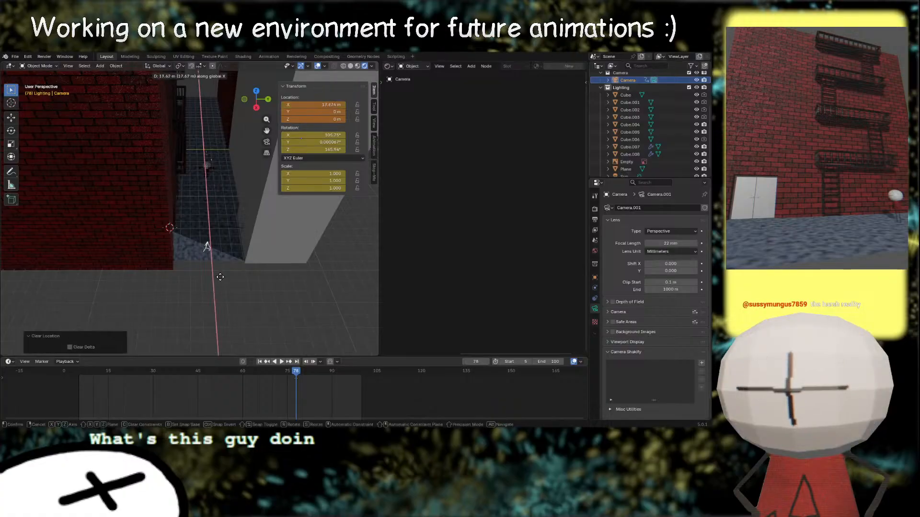
{"action": "left_click", "coordinate": [221, 307]}
{"action": "key", "text": "g"}
{"action": "key", "text": "z"}
{"action": "left_click", "coordinate": [259, 270]}
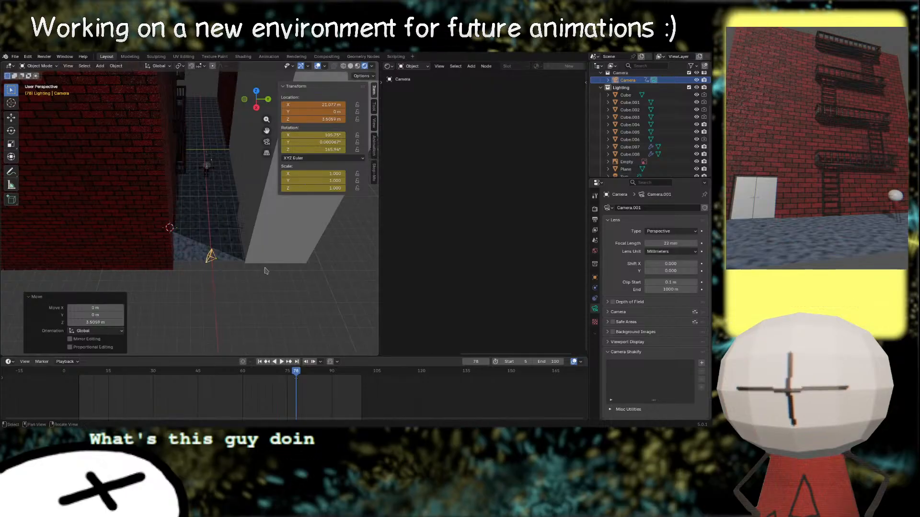
Step: Rotate the camera about -67.2° around Z to face down the alley, look through it, and save the file
{"action": "key", "text": "r"}
{"action": "key", "text": "z"}
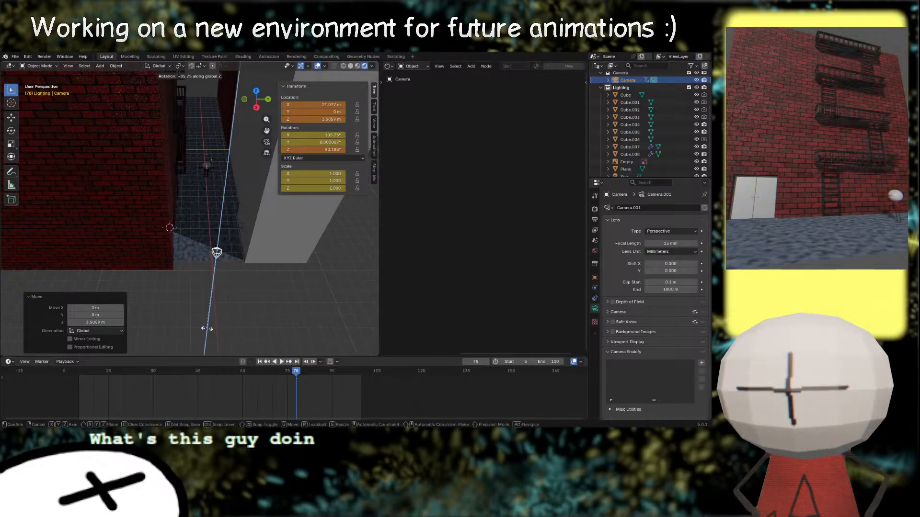
{"action": "left_click", "coordinate": [228, 321]}
{"action": "left_click", "coordinate": [267, 143]}
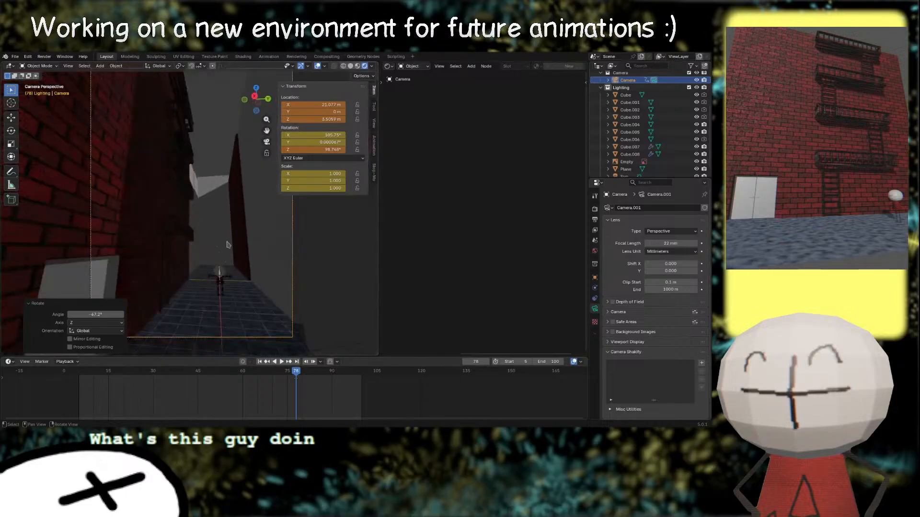
{"action": "scroll", "coordinate": [227, 254], "scroll_direction": "down", "scroll_amount": 3}
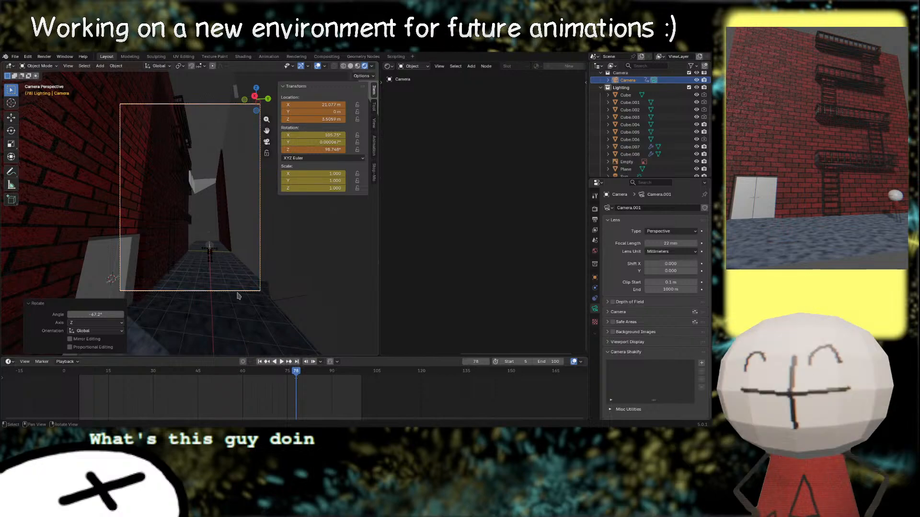
{"action": "key", "text": "ctrl+s"}
Step: Move the camera to about 23.75 m in X and 2.78 m in Z, and save the file
{"action": "key", "text": "g"}
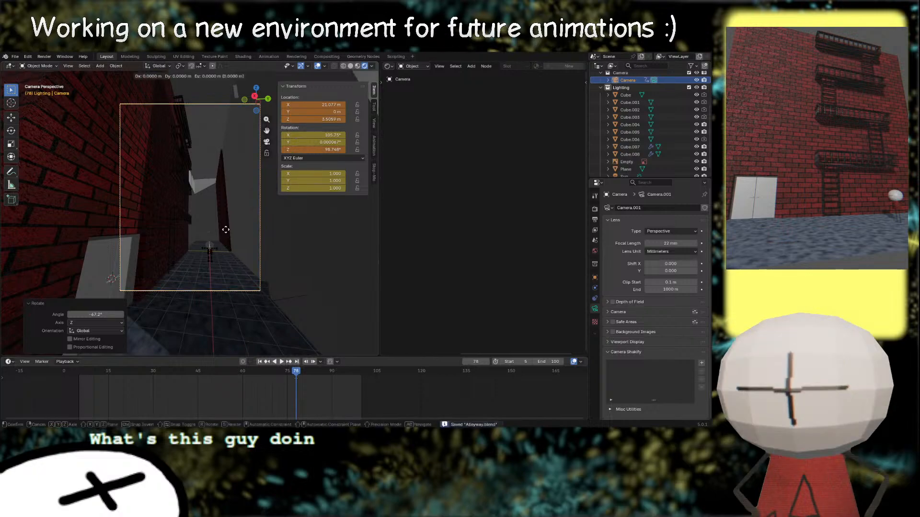
{"action": "key", "text": "x"}
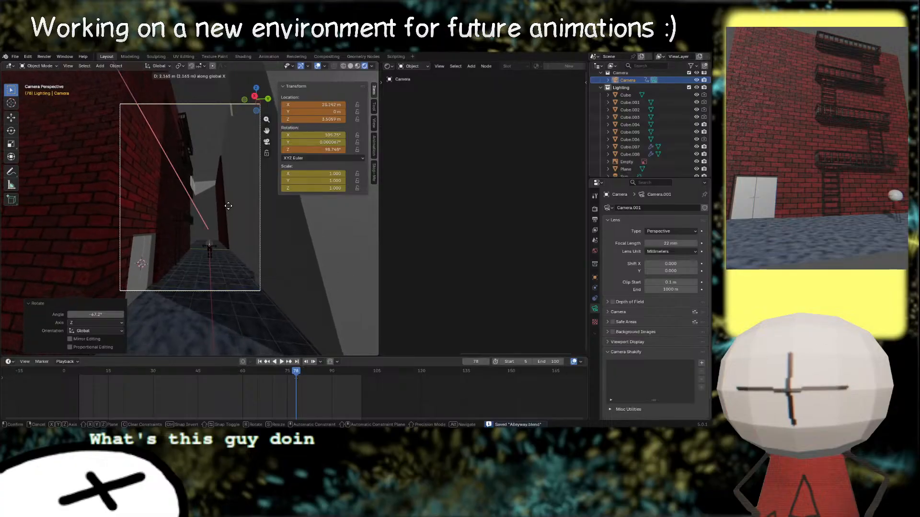
{"action": "left_click", "coordinate": [230, 196]}
{"action": "key", "text": "g"}
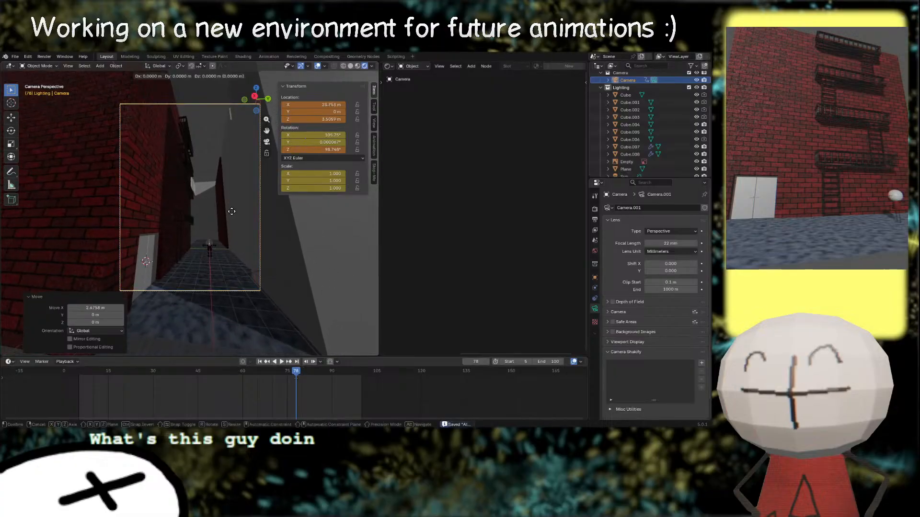
{"action": "key", "text": "z"}
{"action": "left_click", "coordinate": [223, 230]}
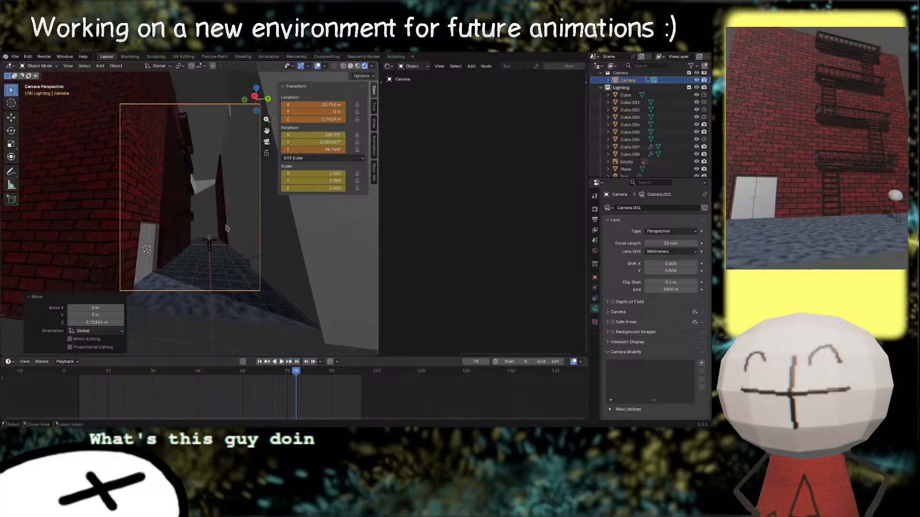
{"action": "key", "text": "ctrl+s"}
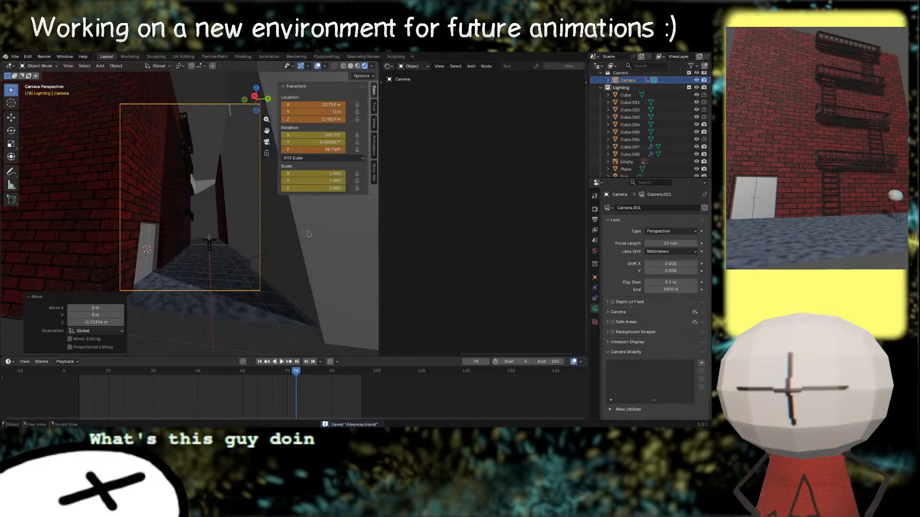
Step: Insert a keyframe for the camera at frame 78 and toggle Cube.001's render visibility
{"action": "key", "text": "i"}
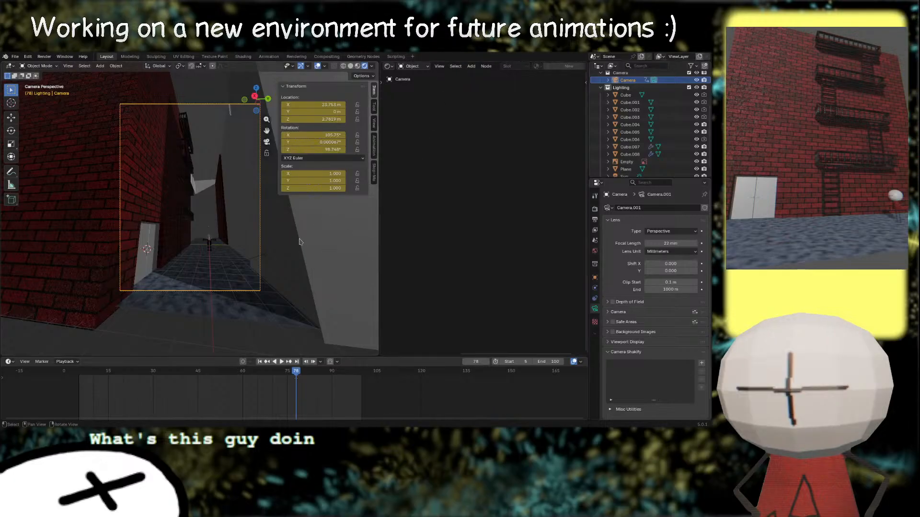
{"action": "left_click", "coordinate": [704, 102]}
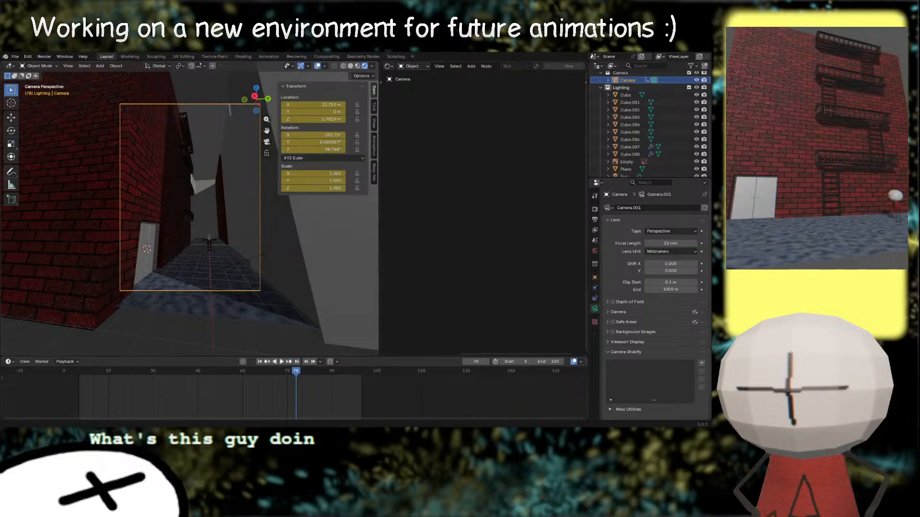
Step: Examine the alley reference photo outside the camera view
{"action": "middle_click_drag", "start_coordinate": [256, 231], "coordinate": [122, 260]}
{"action": "scroll", "coordinate": [250, 231], "scroll_direction": "down", "scroll_amount": 5}
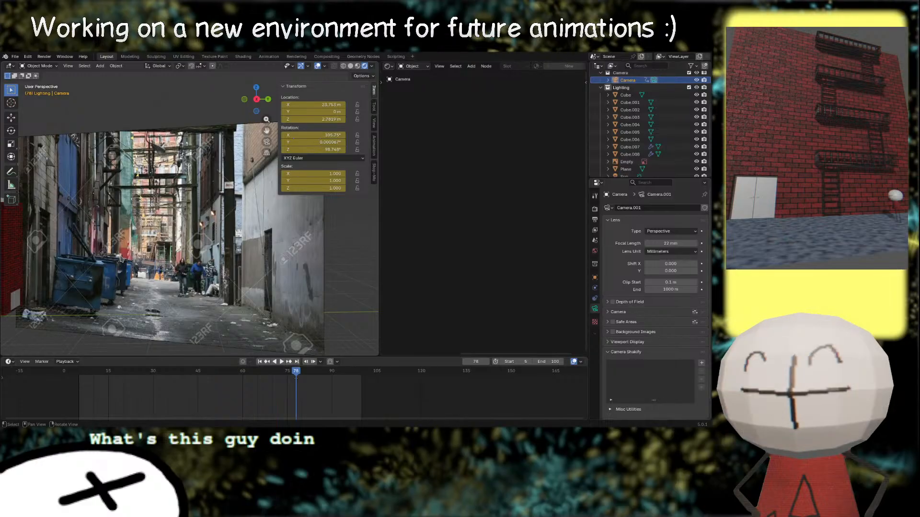
{"action": "middle_click_drag", "start_coordinate": [141, 247], "coordinate": [146, 232]}
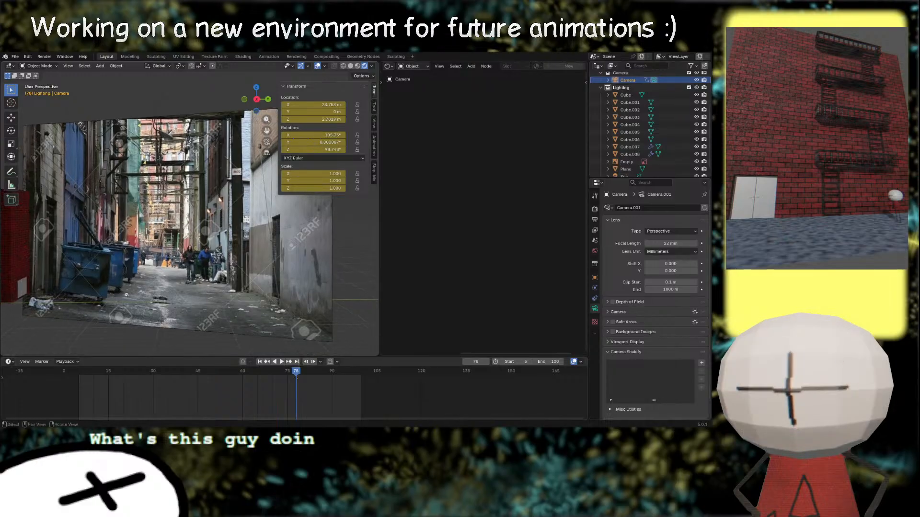
Step: Create a new material for the narrow block at the alley entrance and name it "First Skinny building"
{"action": "scroll", "coordinate": [146, 232], "scroll_direction": "up", "scroll_amount": 2}
{"action": "scroll", "coordinate": [143, 234], "scroll_direction": "down", "scroll_amount": 6}
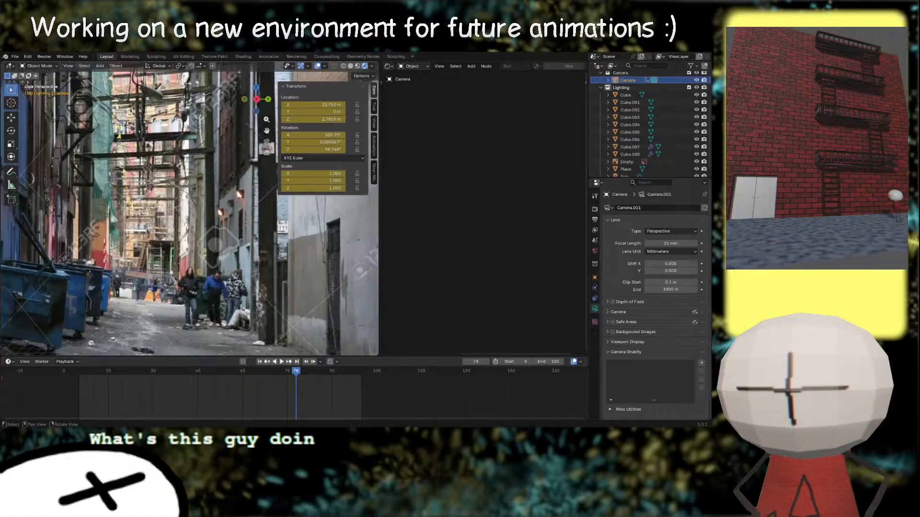
{"action": "middle_click_drag", "start_coordinate": [140, 238], "coordinate": [218, 254]}
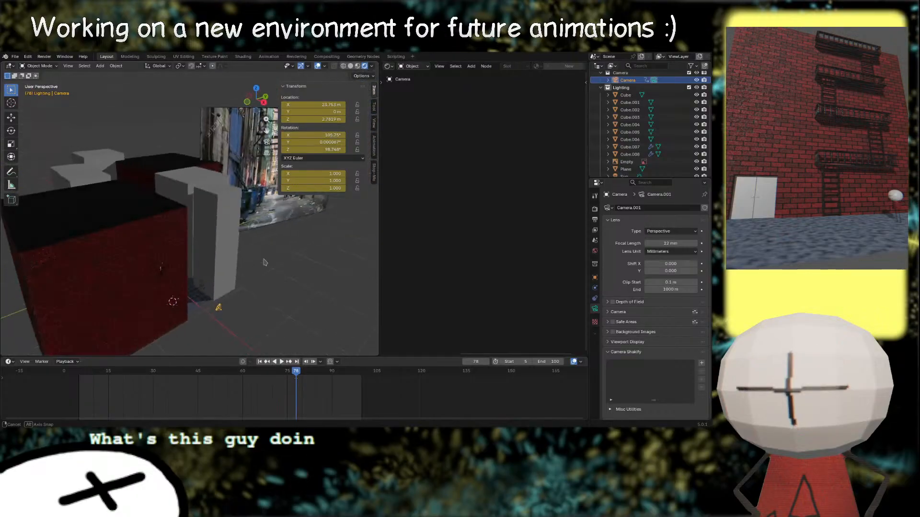
{"action": "left_click", "coordinate": [216, 247]}
{"action": "middle_click_drag", "start_coordinate": [265, 282], "coordinate": [234, 279]}
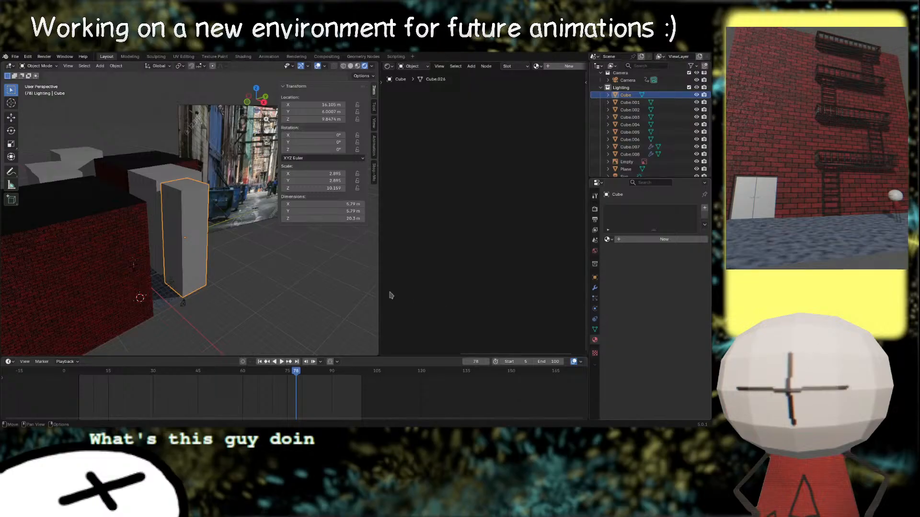
{"action": "left_click", "coordinate": [608, 239]}
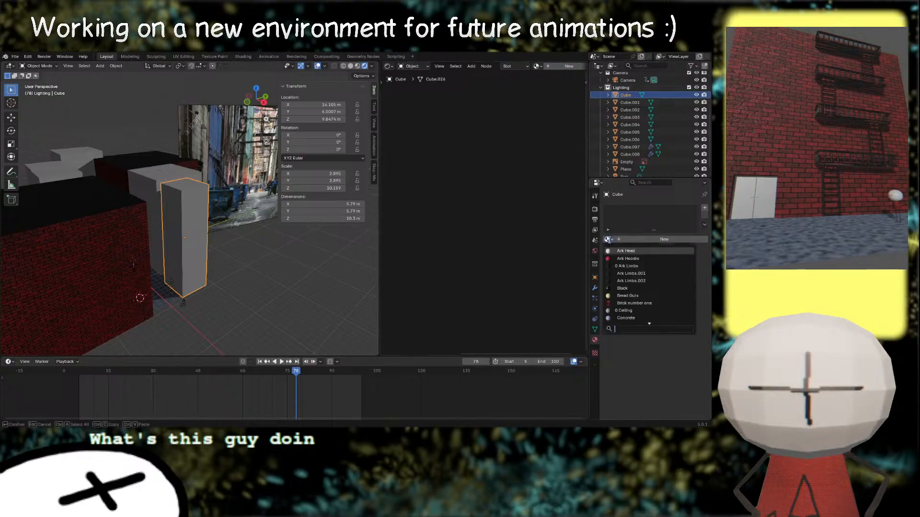
{"action": "left_click", "coordinate": [664, 239]}
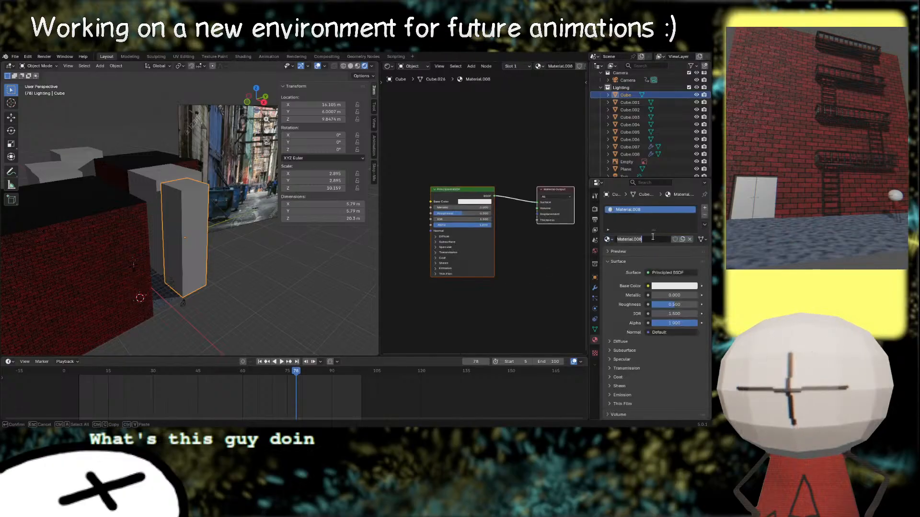
{"action": "type", "text": "First Skinny b"}
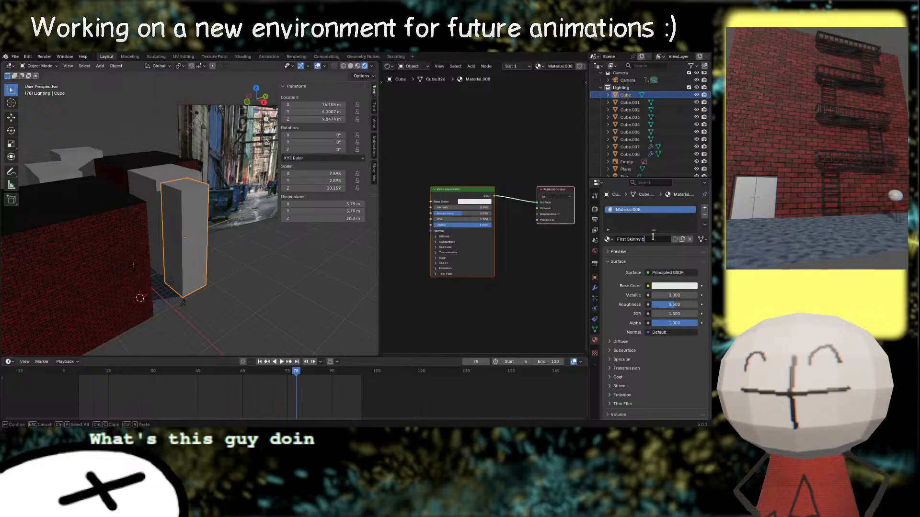
{"action": "type", "text": "uilding"}
{"action": "key", "text": "Return"}
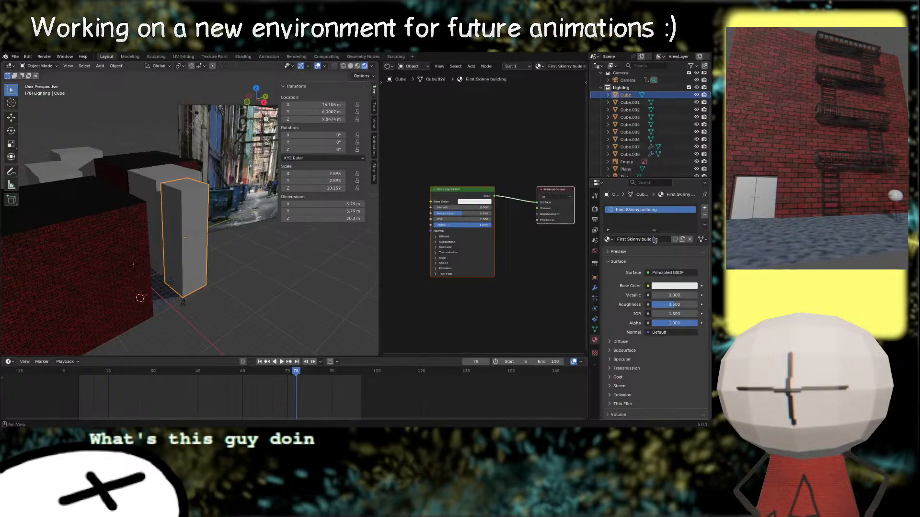
Step: Feed a Brick Texture into the material's base color and add Mapping and Texture Coordinate nodes to it
{"action": "left_click", "coordinate": [656, 286]}
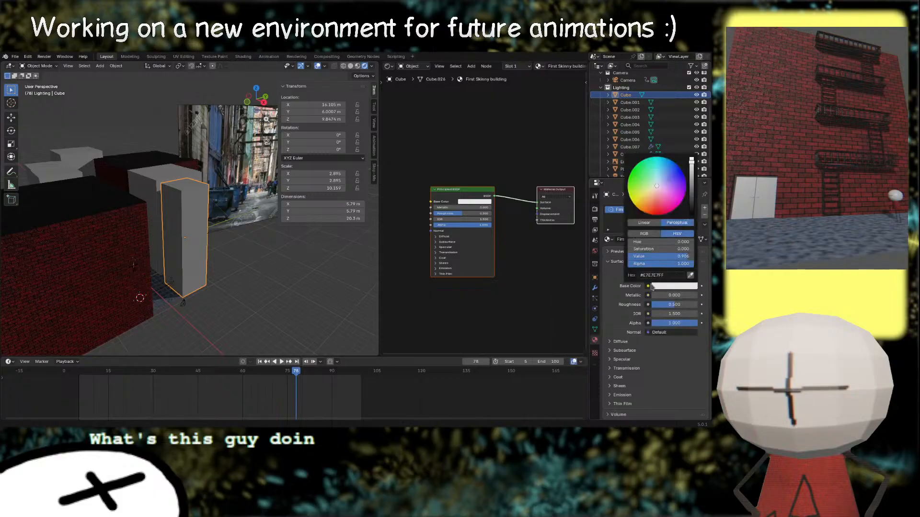
{"action": "left_click", "coordinate": [651, 285]}
{"action": "left_click", "coordinate": [648, 286]}
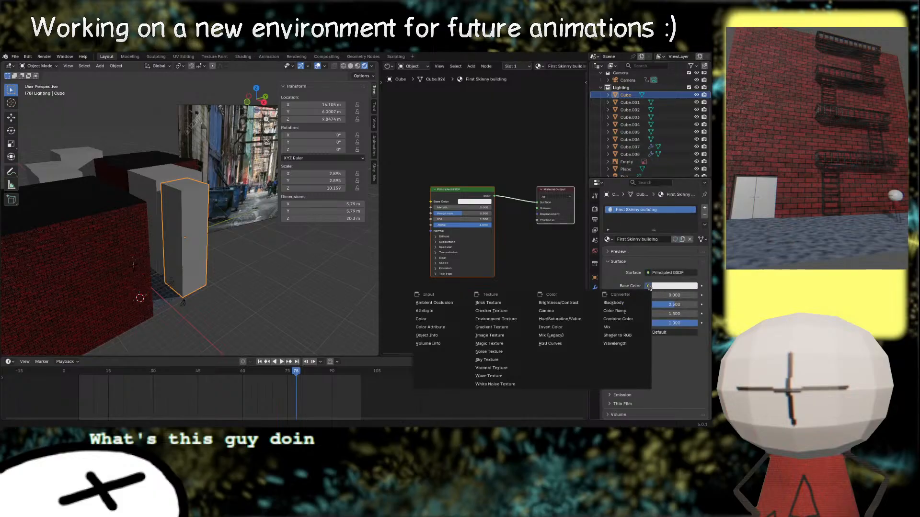
{"action": "left_click", "coordinate": [488, 302]}
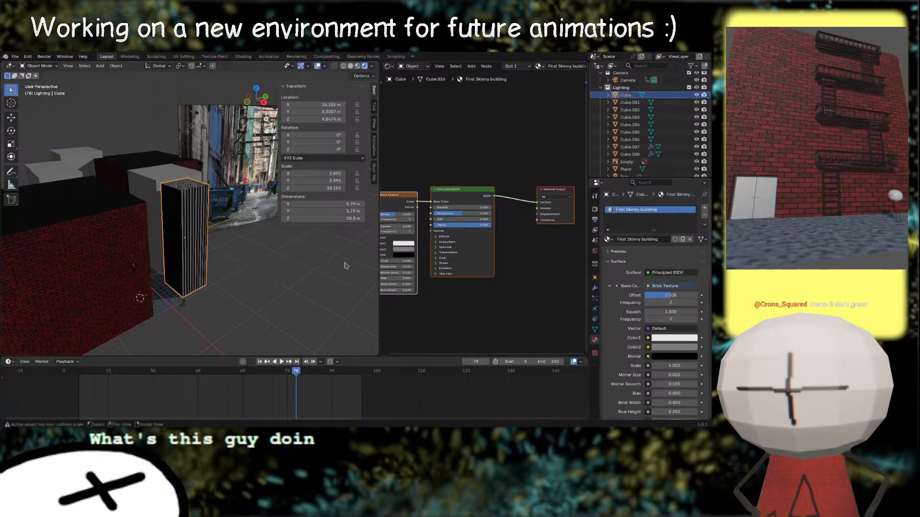
{"action": "middle_click_drag", "start_coordinate": [436, 312], "coordinate": [530, 307]}
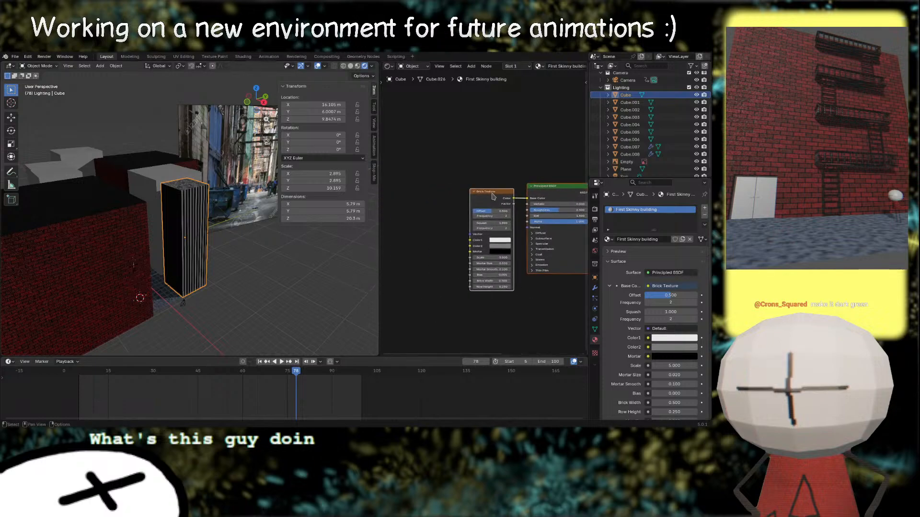
{"action": "key", "text": "ctrl+t"}
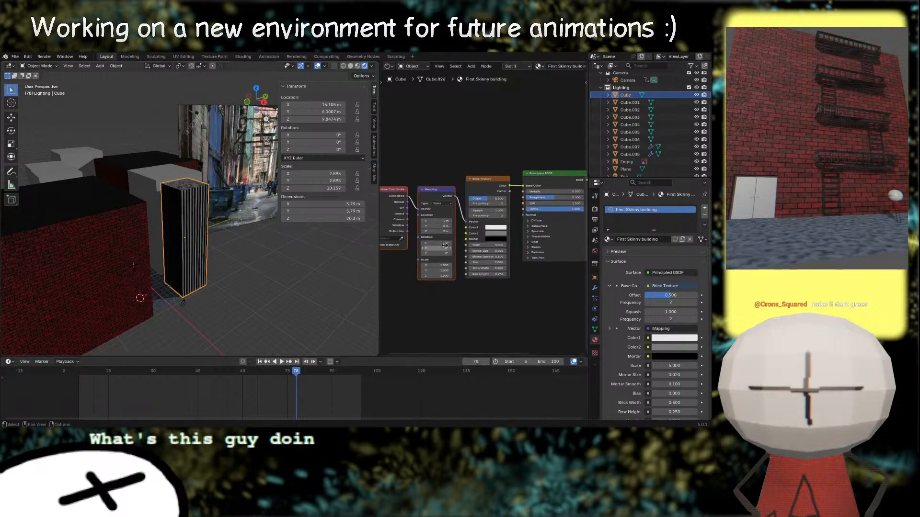
Step: Adjust the mapping's X rotation slightly and set the Brick Texture's Color1 to green
{"action": "left_click_drag", "start_coordinate": [440, 250], "coordinate": [403, 243]}
{"action": "scroll", "coordinate": [230, 249], "scroll_direction": "up", "scroll_amount": 3}
{"action": "middle_click_drag", "start_coordinate": [217, 249], "coordinate": [210, 252]}
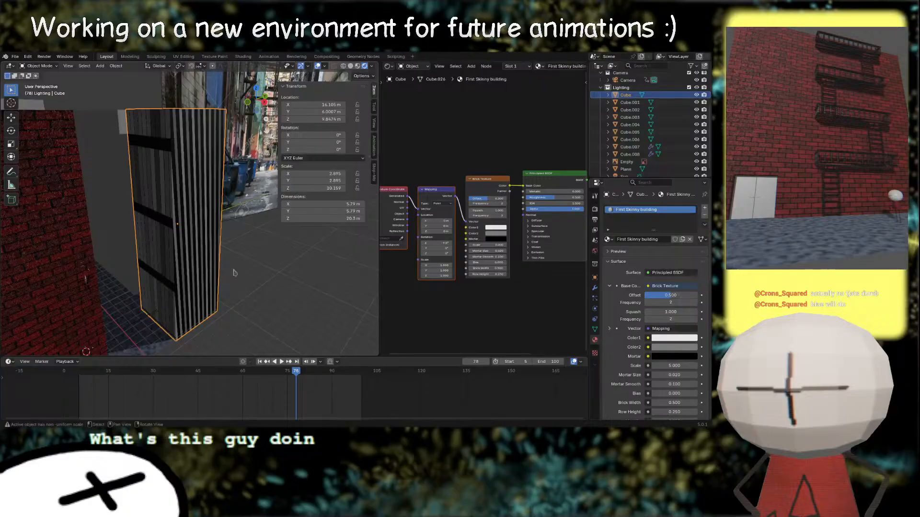
{"action": "left_click", "coordinate": [502, 233]}
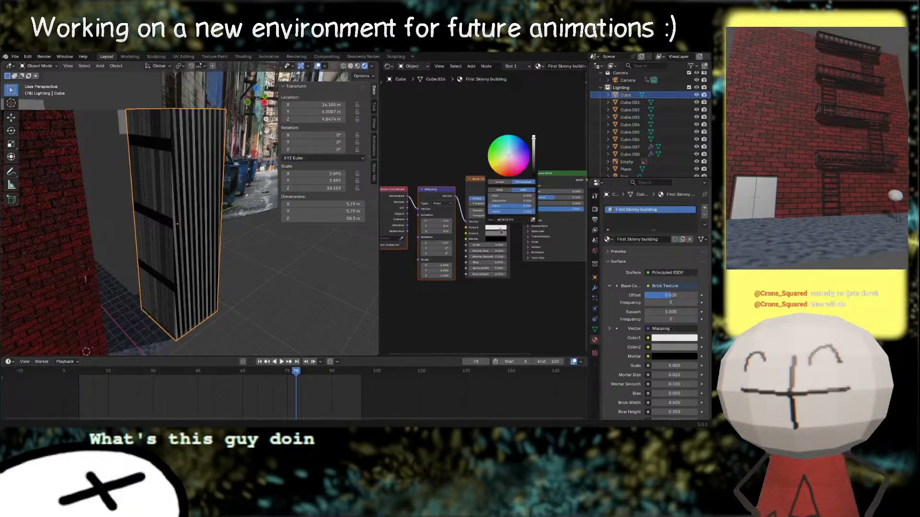
{"action": "left_click_drag", "start_coordinate": [505, 158], "coordinate": [533, 157]}
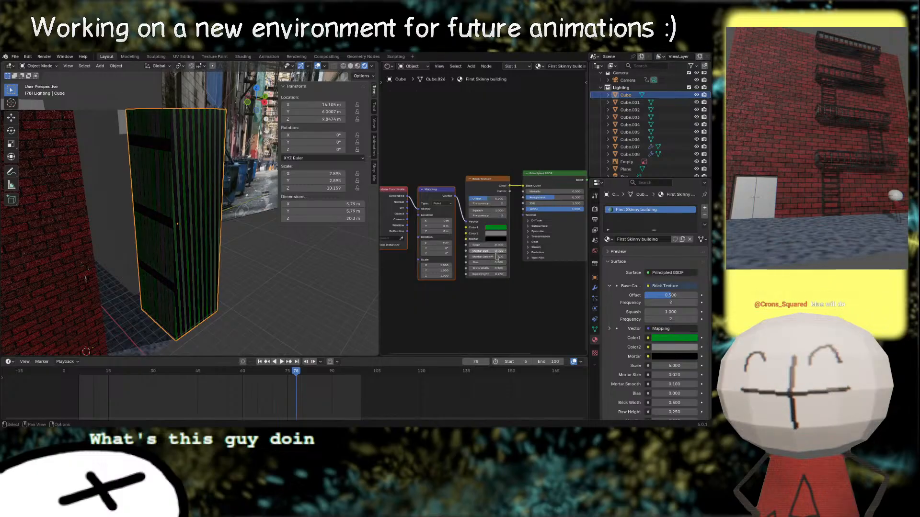
Step: Try different Offset and Frequency values on the Brick Texture and undo the changes
{"action": "mouse_move", "coordinate": [491, 210]}
{"action": "left_mouse_down"}
{"action": "mouse_move", "coordinate": [469, 210]}
{"action": "mouse_move", "coordinate": [498, 199]}
{"action": "left_mouse_up"}
{"action": "key", "text": "Escape"}
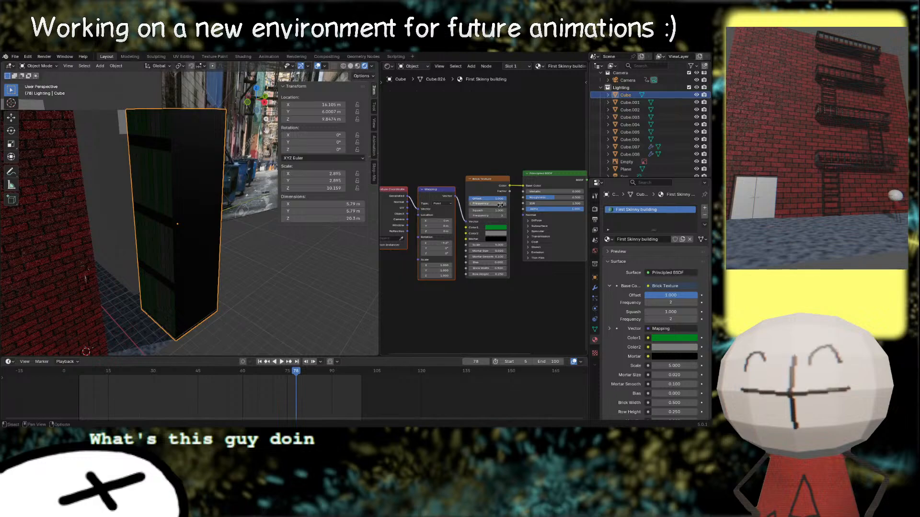
{"action": "left_click_drag", "start_coordinate": [492, 203], "coordinate": [504, 203]}
{"action": "key", "text": "ctrl+z"}
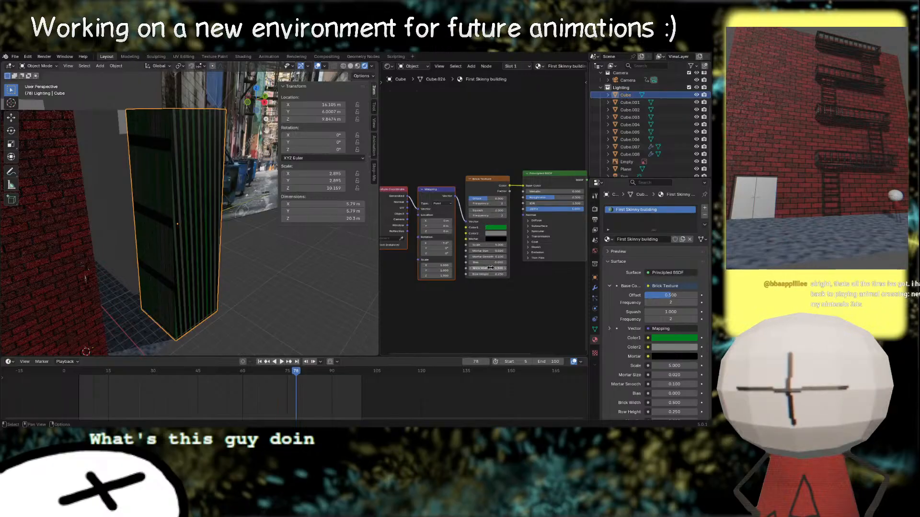
Step: Increase the Brick Texture's brick width to about 2.5 and change Color1 to blue
{"action": "mouse_move", "coordinate": [488, 268]}
{"action": "left_mouse_down"}
{"action": "mouse_move", "coordinate": [567, 269]}
{"action": "mouse_move", "coordinate": [493, 267]}
{"action": "left_mouse_up"}
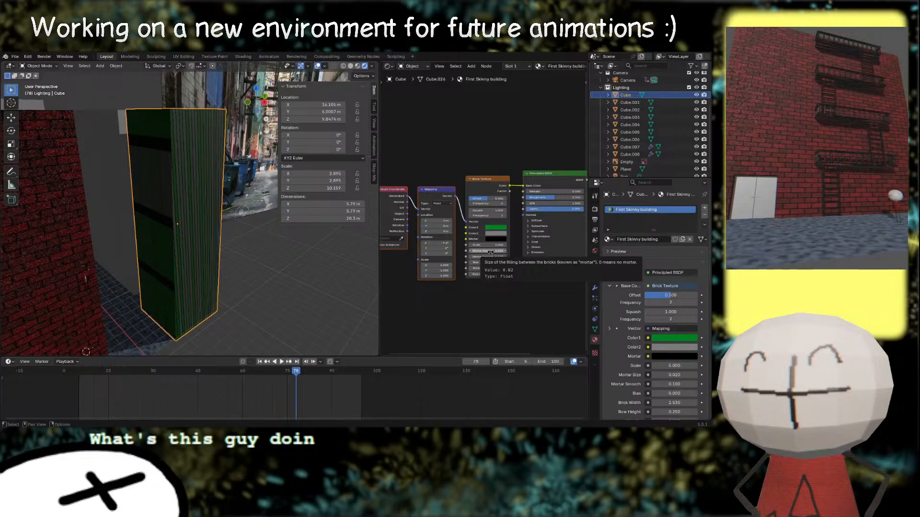
{"action": "left_click", "coordinate": [503, 230]}
{"action": "left_click_drag", "start_coordinate": [525, 156], "coordinate": [515, 141]}
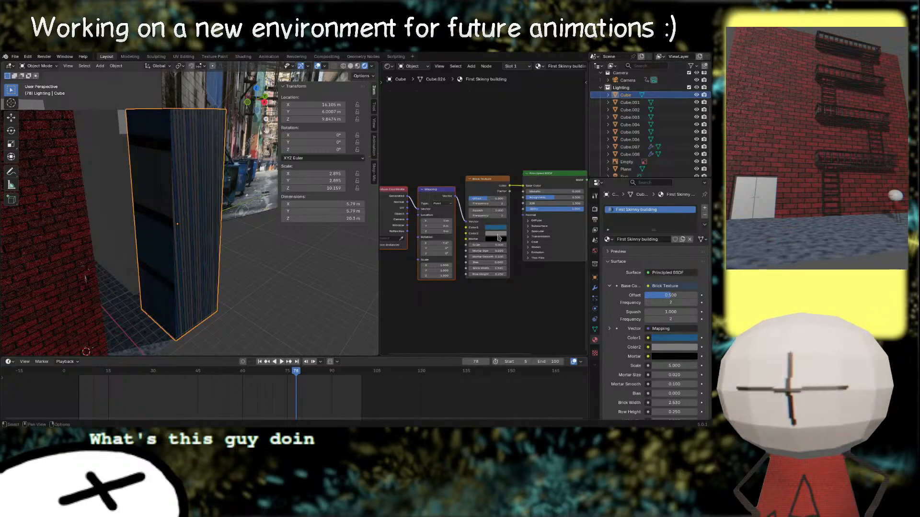
Step: Sample Color1's blue for the Brick Texture's Color2 and lighten the mortar color to a mid grey
{"action": "left_click", "coordinate": [498, 235]}
{"action": "left_click", "coordinate": [531, 226]}
{"action": "left_click", "coordinate": [501, 227]}
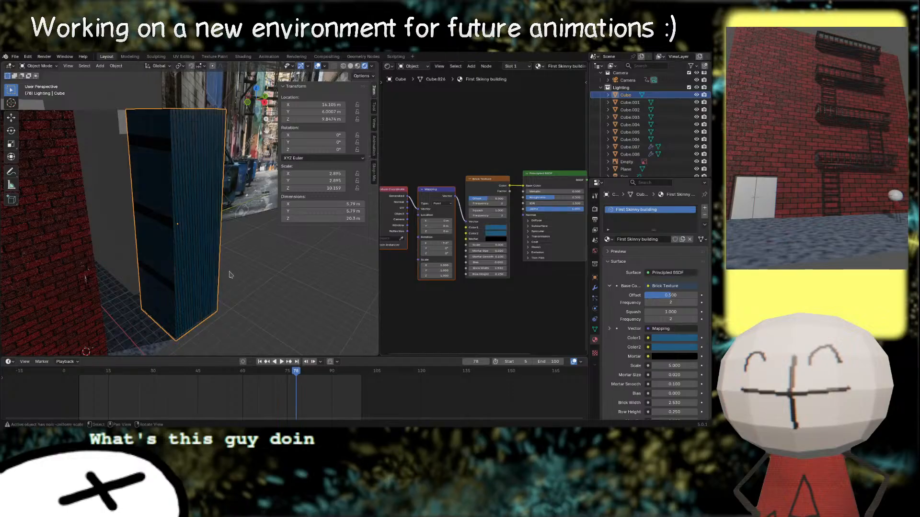
{"action": "middle_click_drag", "start_coordinate": [229, 274], "coordinate": [221, 312]}
{"action": "left_click", "coordinate": [501, 239]}
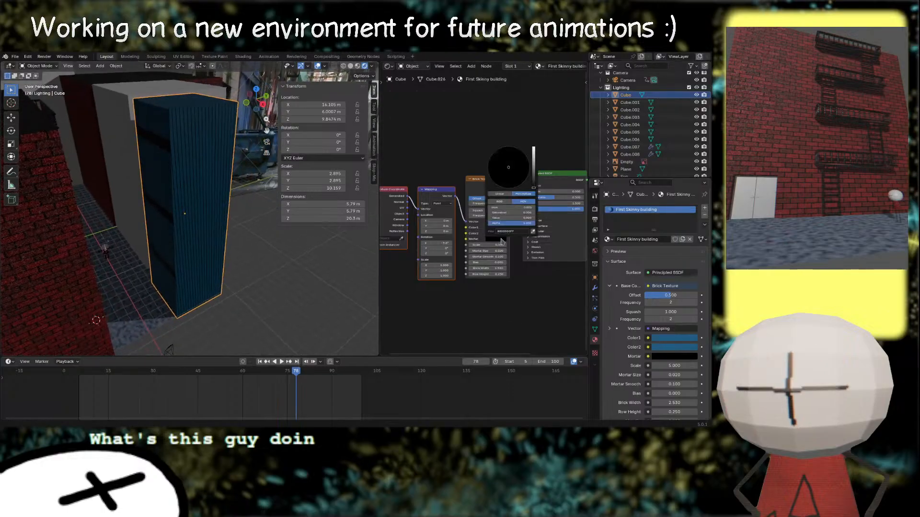
{"action": "mouse_move", "coordinate": [533, 177]}
{"action": "left_mouse_down"}
{"action": "mouse_move", "coordinate": [533, 163]}
{"action": "mouse_move", "coordinate": [534, 171]}
{"action": "left_mouse_up"}
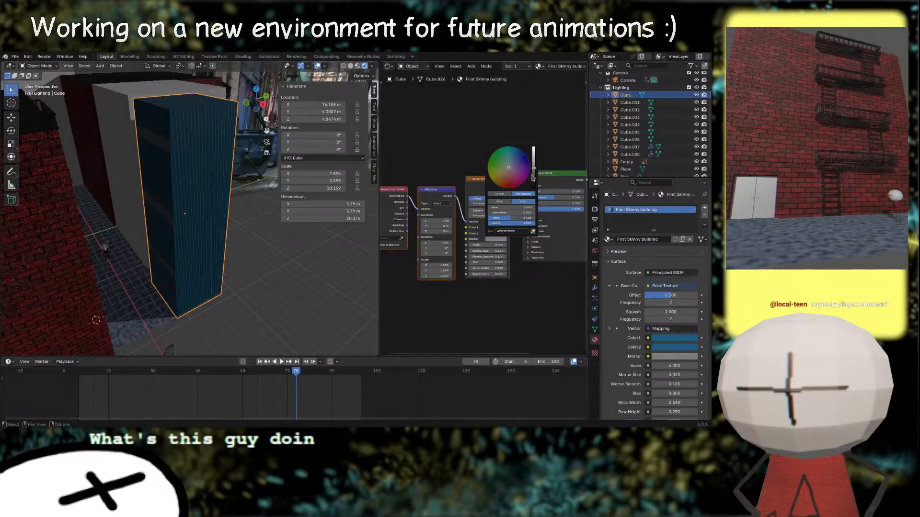
Step: Check the blue building through the scene camera and save the file
{"action": "middle_click_drag", "start_coordinate": [242, 239], "coordinate": [251, 281]}
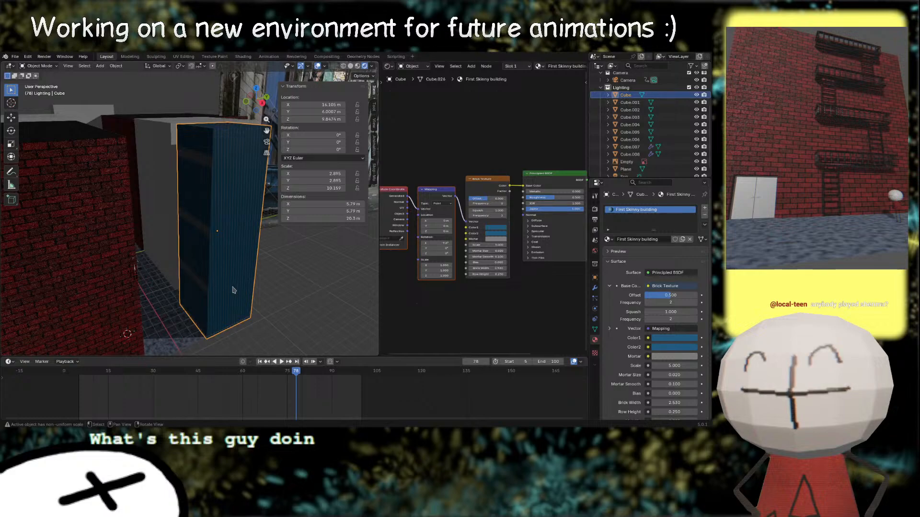
{"action": "middle_click_drag", "start_coordinate": [232, 290], "coordinate": [259, 240]}
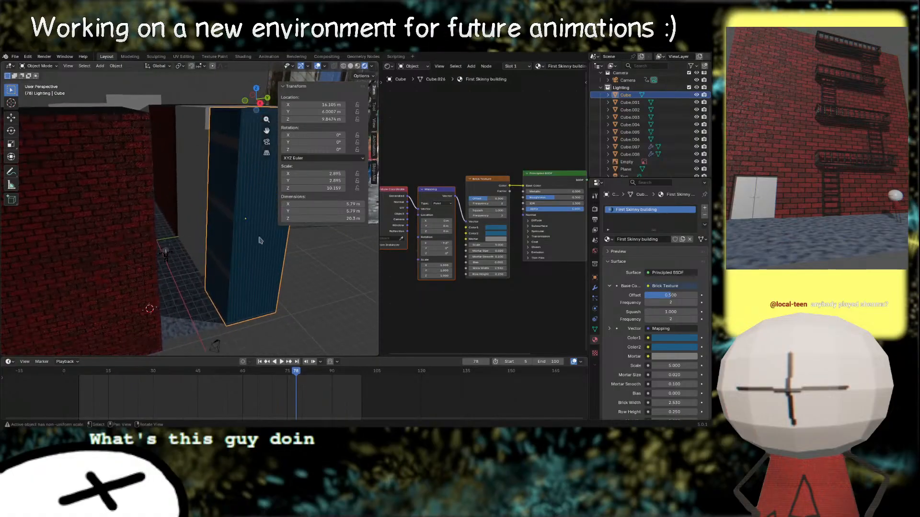
{"action": "key", "text": "KP_0"}
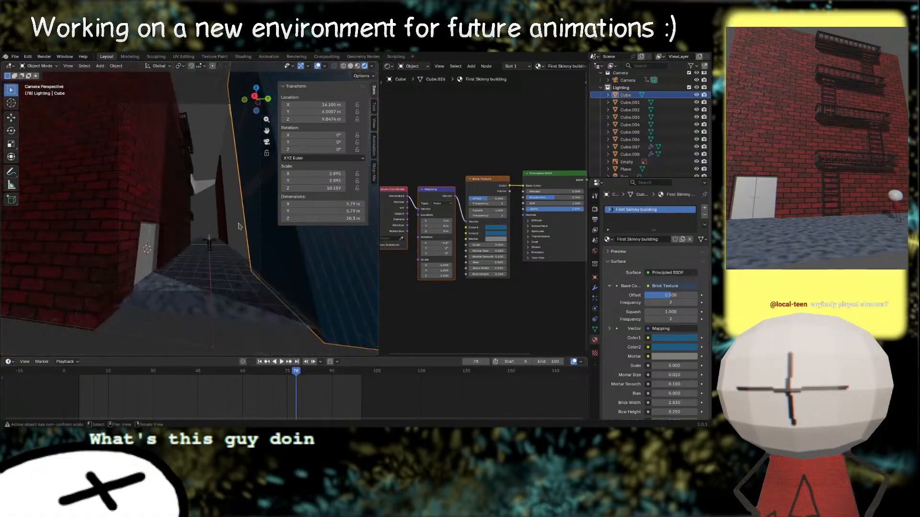
{"action": "key", "text": "ctrl+s"}
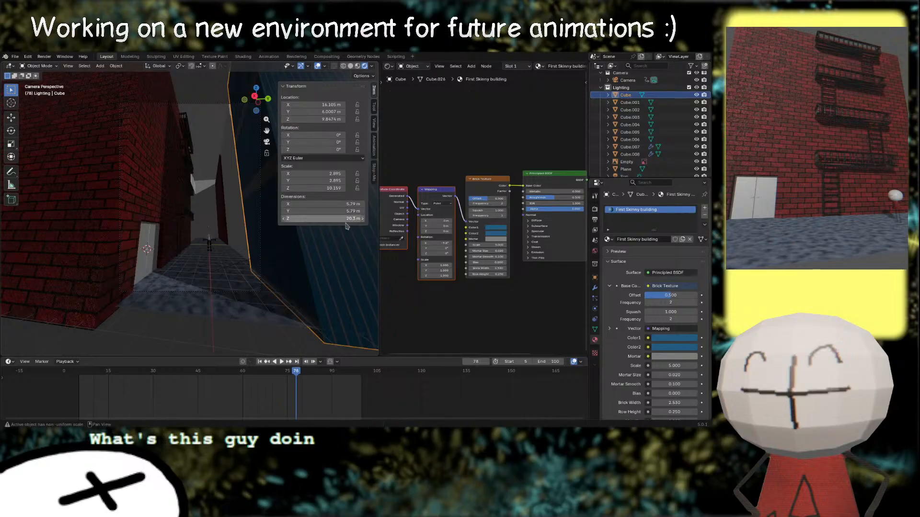
Step: Set the blue building material's roughness to 0.3 and save the file
{"action": "right_click_drag", "start_coordinate": [254, 248], "coordinate": [307, 260]}
{"action": "middle_click_drag", "start_coordinate": [308, 263], "coordinate": [228, 281]}
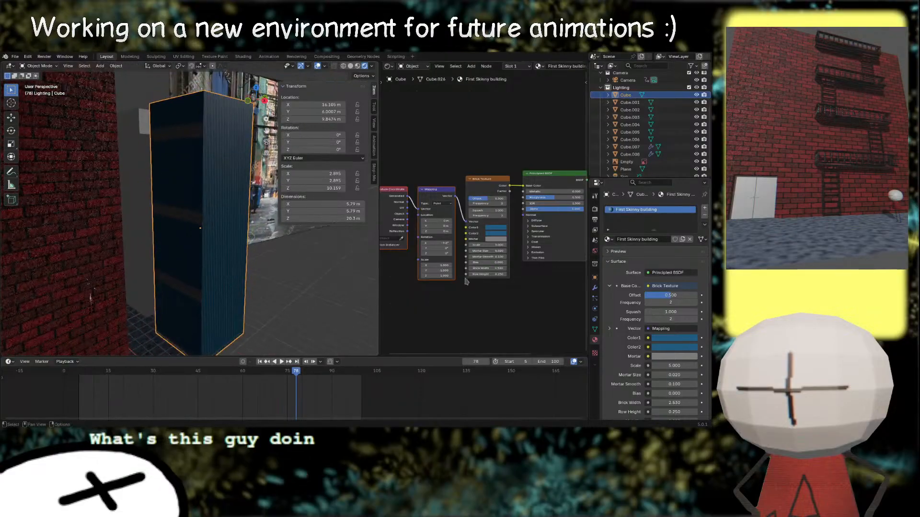
{"action": "middle_click_drag", "start_coordinate": [489, 289], "coordinate": [447, 307]}
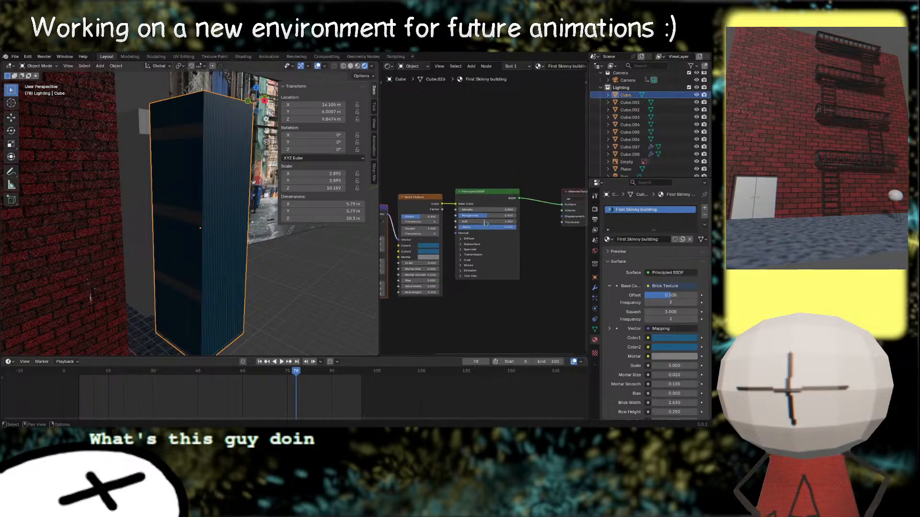
{"action": "left_click_drag", "start_coordinate": [485, 210], "coordinate": [487, 216]}
{"action": "left_click", "coordinate": [487, 215]}
{"action": "type", "text": ".3"}
{"action": "key", "text": "Return"}
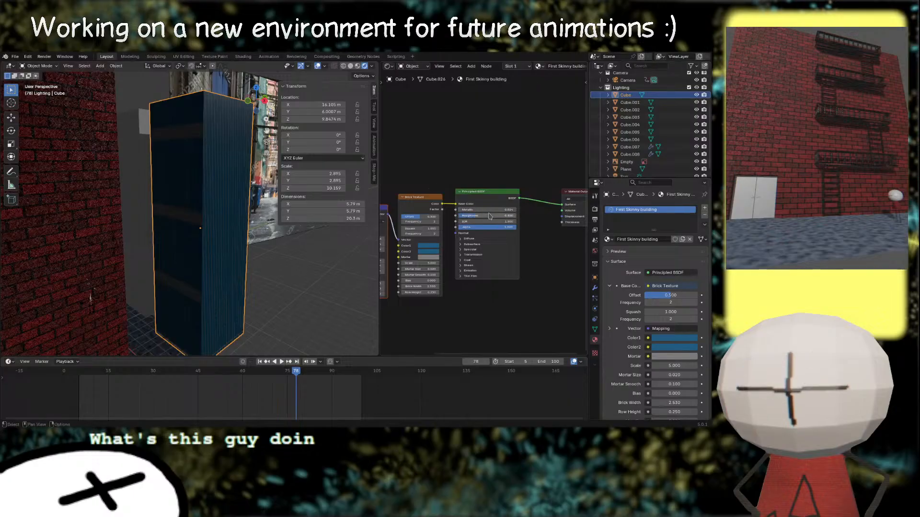
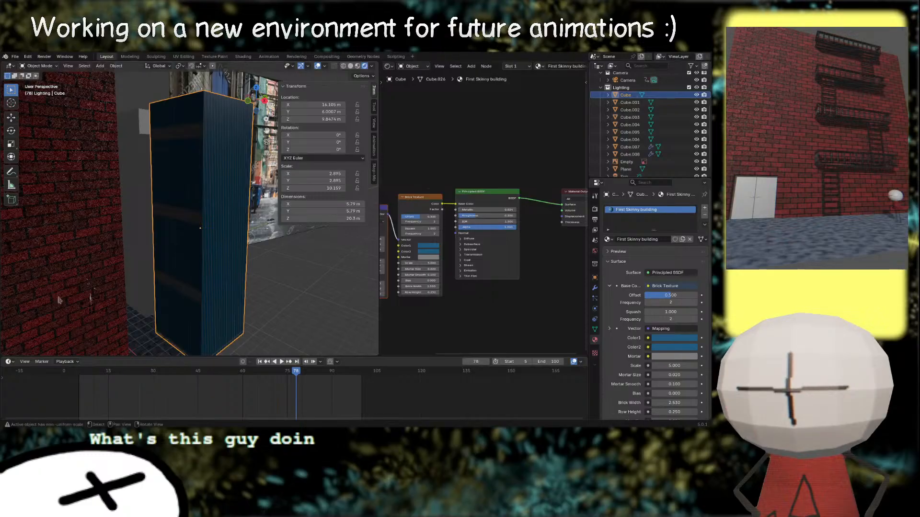
{"action": "mouse_move", "coordinate": [240, 277]}
{"action": "middle_mouse_down"}
{"action": "mouse_move", "coordinate": [216, 278]}
{"action": "mouse_move", "coordinate": [211, 333]}
{"action": "mouse_move", "coordinate": [227, 270]}
{"action": "middle_mouse_up"}
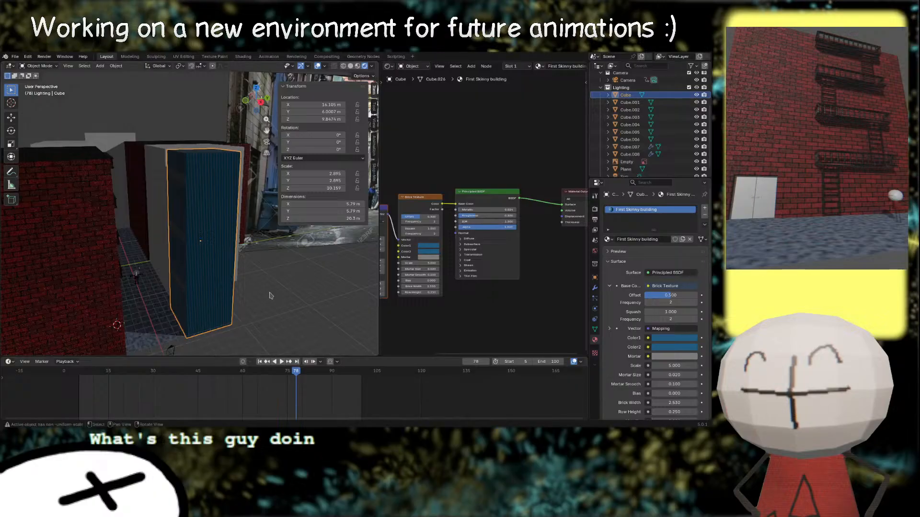
{"action": "middle_click_drag", "start_coordinate": [270, 296], "coordinate": [279, 297]}
{"action": "key", "text": "ctrl+s"}
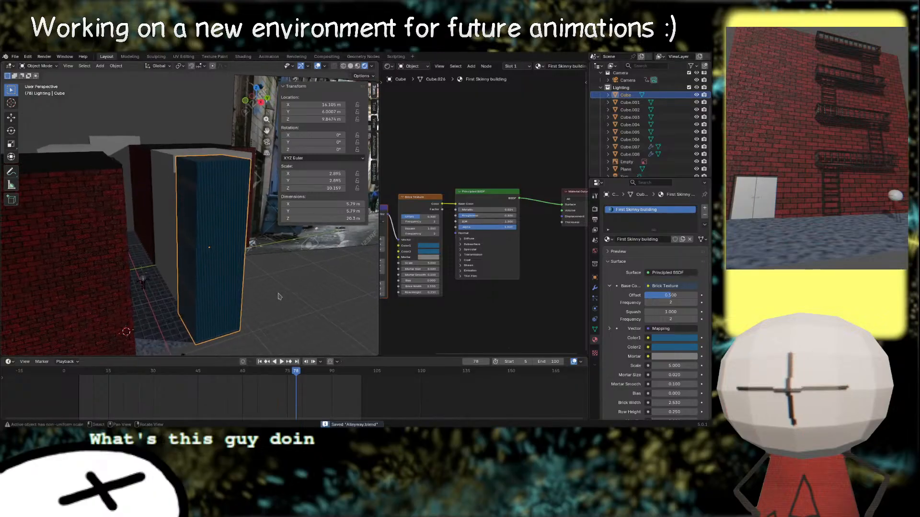
{"action": "middle_click_drag", "start_coordinate": [484, 326], "coordinate": [434, 325]}
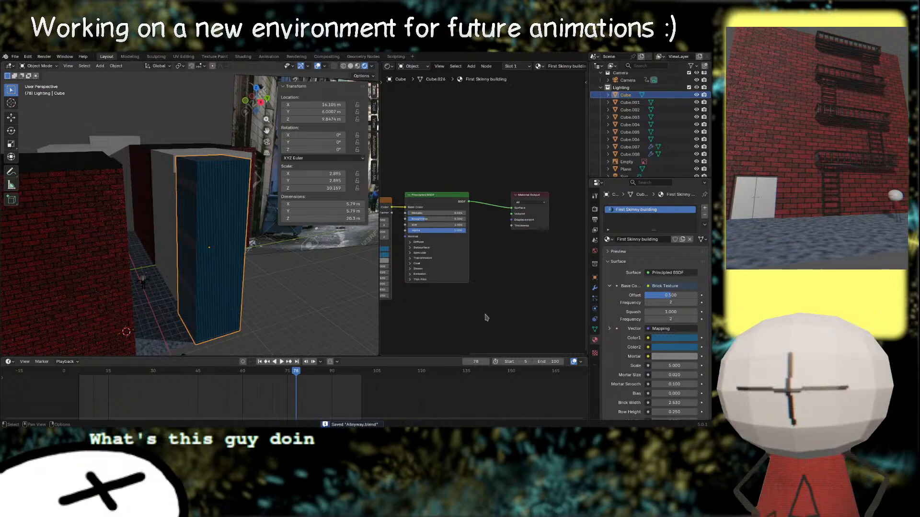
{"action": "right_click_drag", "start_coordinate": [275, 296], "coordinate": [262, 322]}
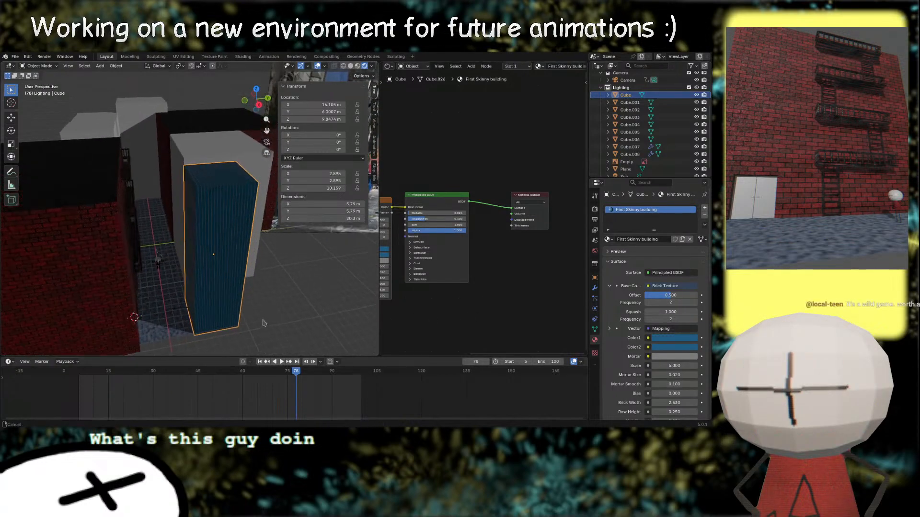
{"action": "middle_click_drag", "start_coordinate": [262, 323], "coordinate": [301, 296]}
{"action": "right_click_drag", "start_coordinate": [301, 296], "coordinate": [312, 281]}
{"action": "middle_click_drag", "start_coordinate": [312, 281], "coordinate": [269, 298]}
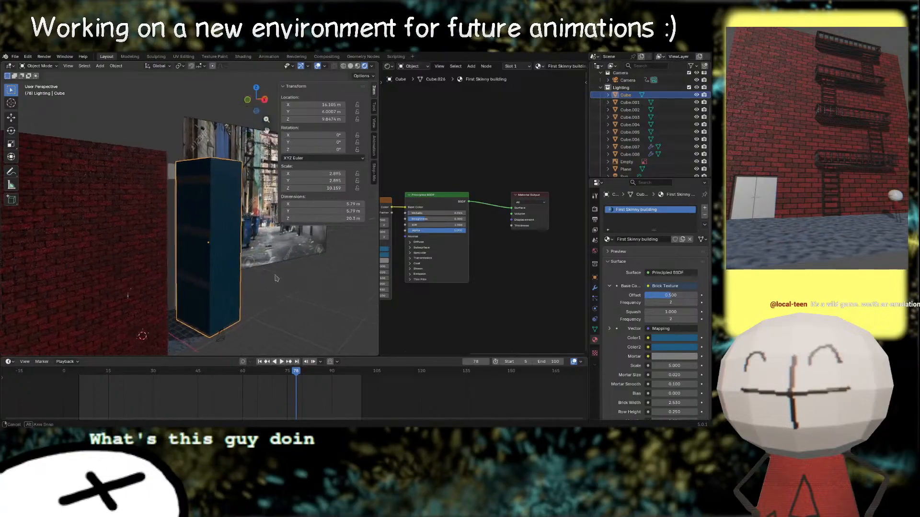
Step: Snap the 3D cursor to the origin of the selected blue building
{"action": "middle_click_drag", "start_coordinate": [413, 300], "coordinate": [472, 284]}
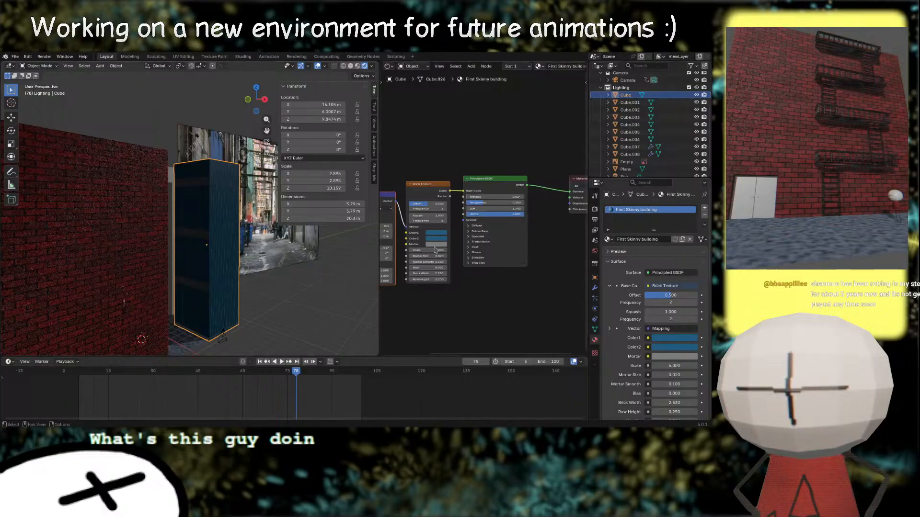
{"action": "middle_click_drag", "start_coordinate": [224, 292], "coordinate": [226, 277]}
{"action": "right_click_drag", "start_coordinate": [226, 277], "coordinate": [220, 277]}
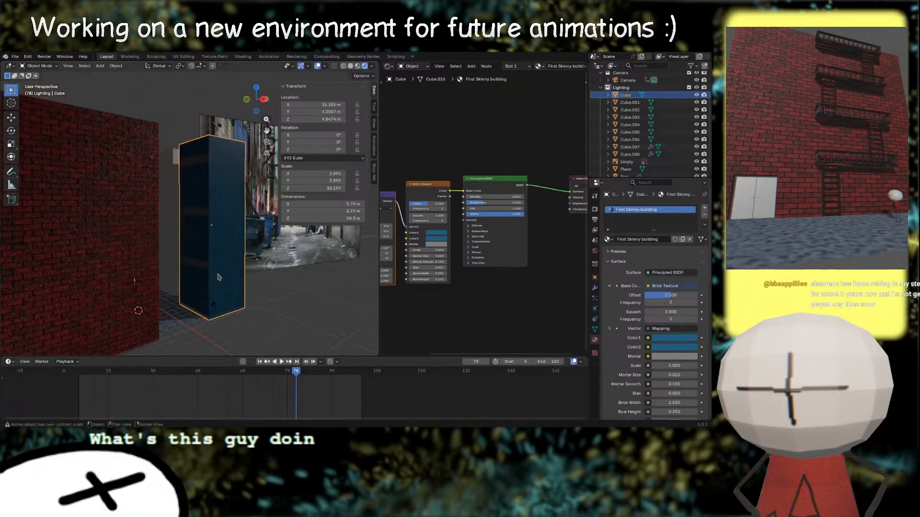
{"action": "scroll", "coordinate": [220, 283], "scroll_direction": "up", "scroll_amount": 3}
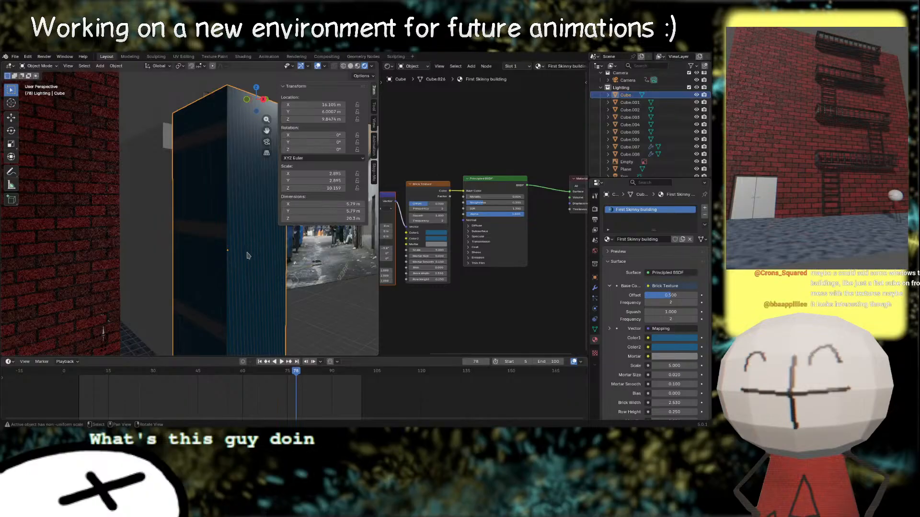
{"action": "middle_click_drag", "start_coordinate": [248, 257], "coordinate": [247, 273]}
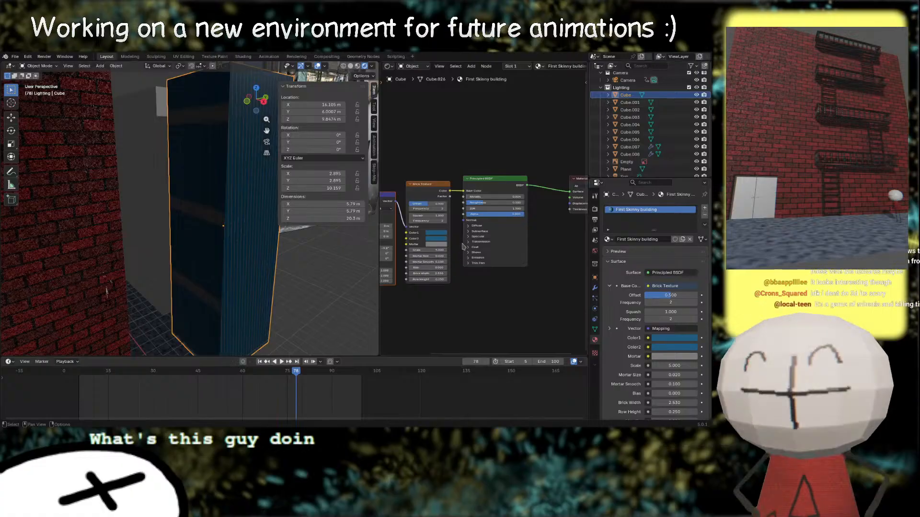
{"action": "middle_click_drag", "start_coordinate": [308, 287], "coordinate": [285, 288]}
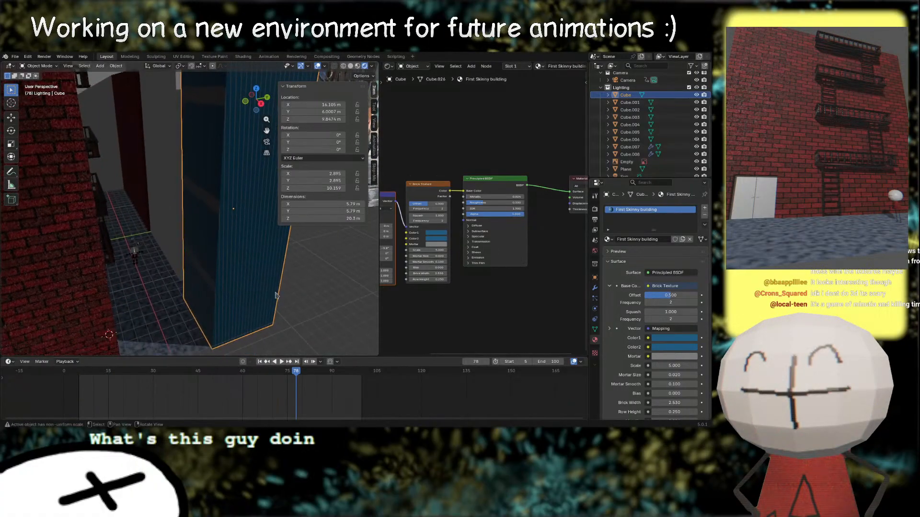
{"action": "key", "text": "shift+s"}
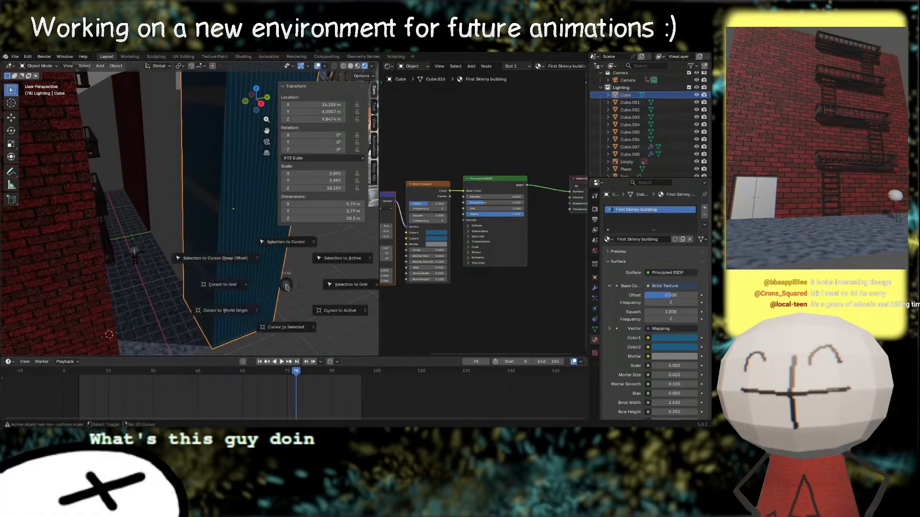
{"action": "left_click", "coordinate": [286, 314]}
Step: Add a cube at the 3D cursor and move it about -2.2 m along Y so it protrudes from the building's alley-facing wall
{"action": "key", "text": "shift+a"}
{"action": "type", "text": "cube"}
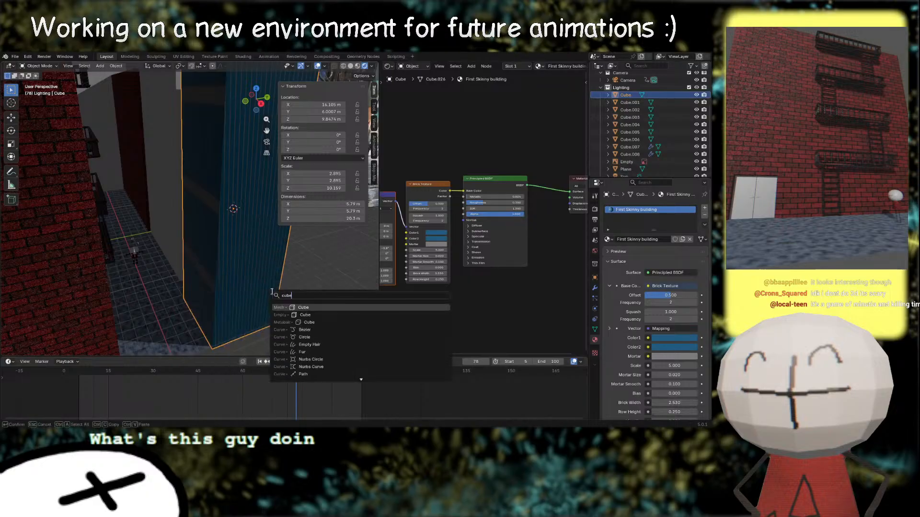
{"action": "key", "text": "Return"}
{"action": "key", "text": "g"}
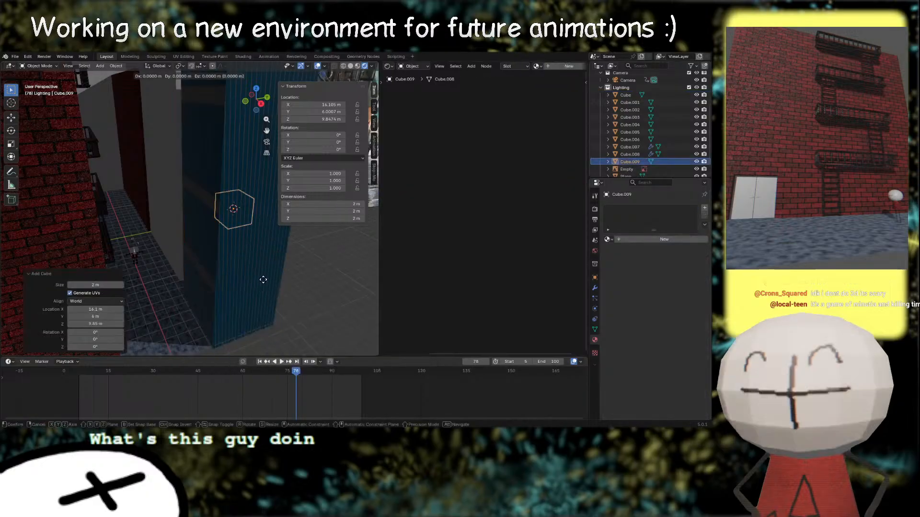
{"action": "key", "text": "y"}
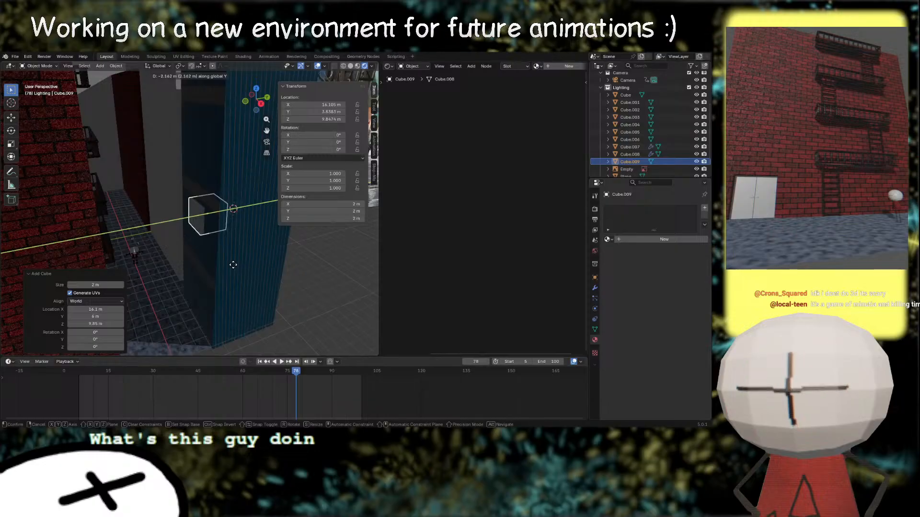
{"action": "left_click", "coordinate": [233, 265]}
Step: Hide the brick building and its fire escape that block the view of the blue building
{"action": "middle_click_drag", "start_coordinate": [233, 265], "coordinate": [163, 259]}
{"action": "scroll", "coordinate": [242, 259], "scroll_direction": "down", "scroll_amount": 5}
{"action": "left_click", "coordinate": [154, 238]}
{"action": "key", "text": "h"}
{"action": "left_click", "coordinate": [161, 257]}
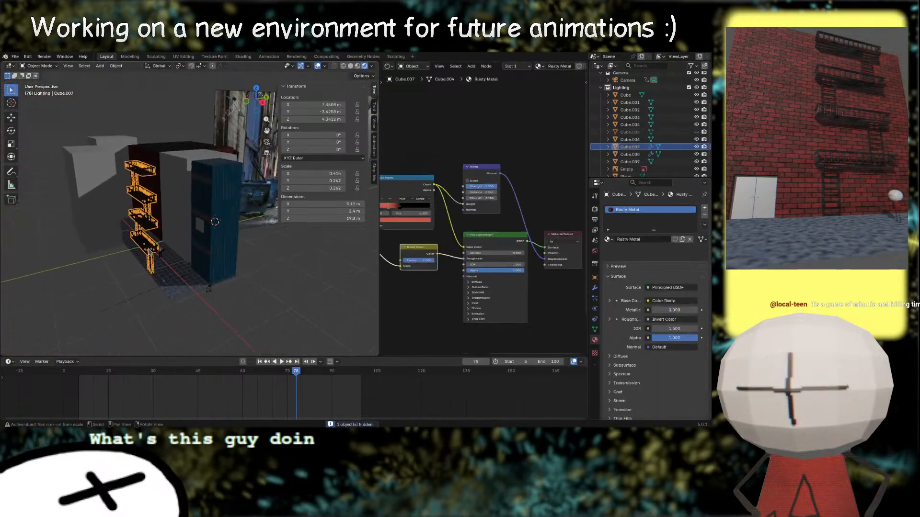
{"action": "key", "text": "h"}
{"action": "scroll", "coordinate": [201, 264], "scroll_direction": "up", "scroll_amount": 6}
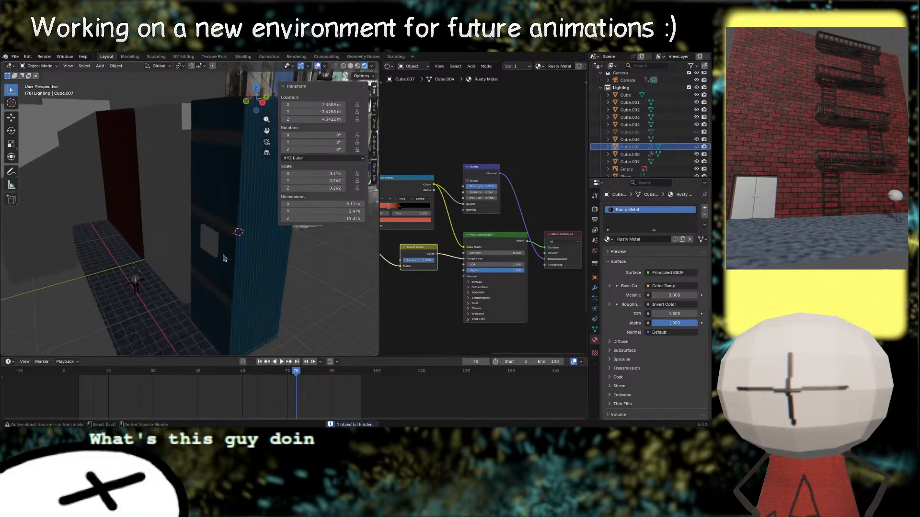
Step: Scale the new cube on the blue building's wall along Z by about 2.07
{"action": "middle_click_drag", "start_coordinate": [247, 270], "coordinate": [271, 287]}
{"action": "scroll", "coordinate": [270, 278], "scroll_direction": "down", "scroll_amount": 2}
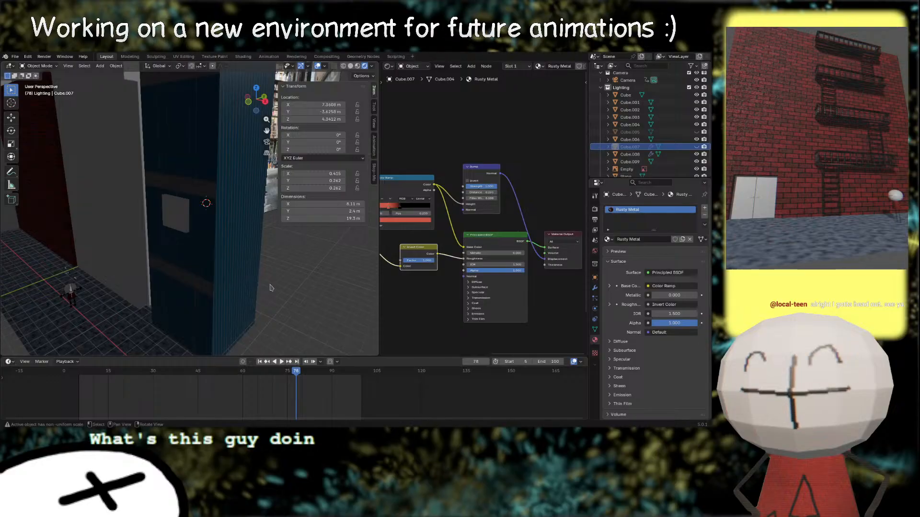
{"action": "right_click_drag", "start_coordinate": [243, 282], "coordinate": [292, 287]}
{"action": "scroll", "coordinate": [292, 287], "scroll_direction": "up", "scroll_amount": 3}
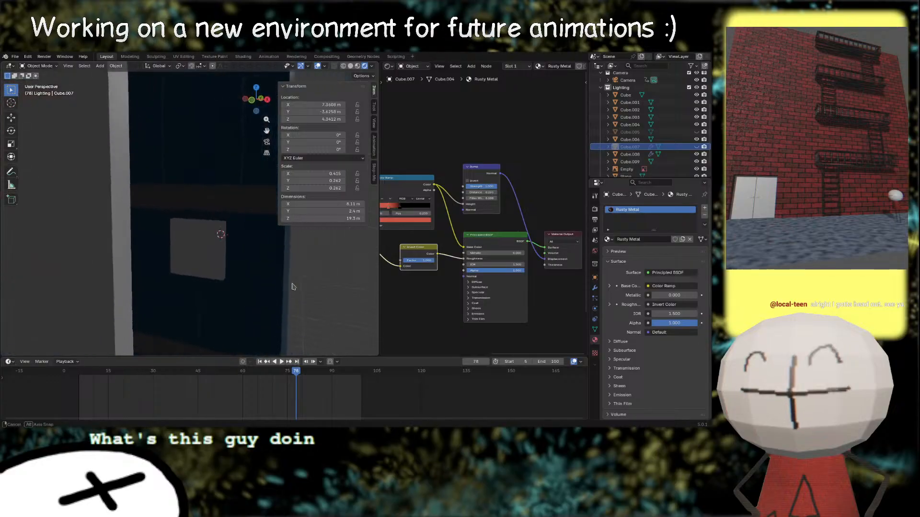
{"action": "scroll", "coordinate": [287, 290], "scroll_direction": "down", "scroll_amount": 3}
{"action": "middle_click_drag", "start_coordinate": [287, 289], "coordinate": [272, 259]}
{"action": "middle_click_drag", "start_coordinate": [200, 253], "coordinate": [180, 291]}
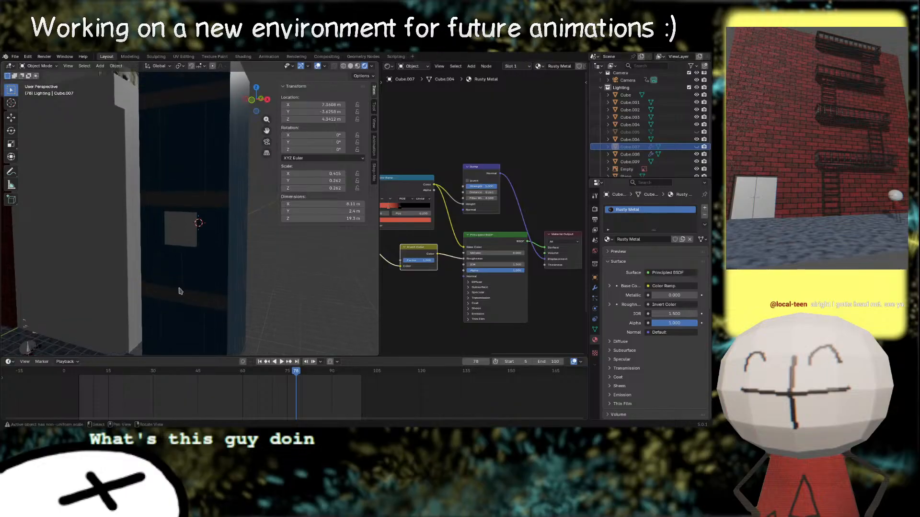
{"action": "left_click", "coordinate": [178, 243]}
{"action": "middle_click_drag", "start_coordinate": [178, 243], "coordinate": [227, 265]}
{"action": "scroll", "coordinate": [227, 265], "scroll_direction": "up", "scroll_amount": 1}
{"action": "scroll", "coordinate": [235, 264], "scroll_direction": "up", "scroll_amount": 2}
{"action": "key", "text": "s"}
{"action": "key", "text": "z"}
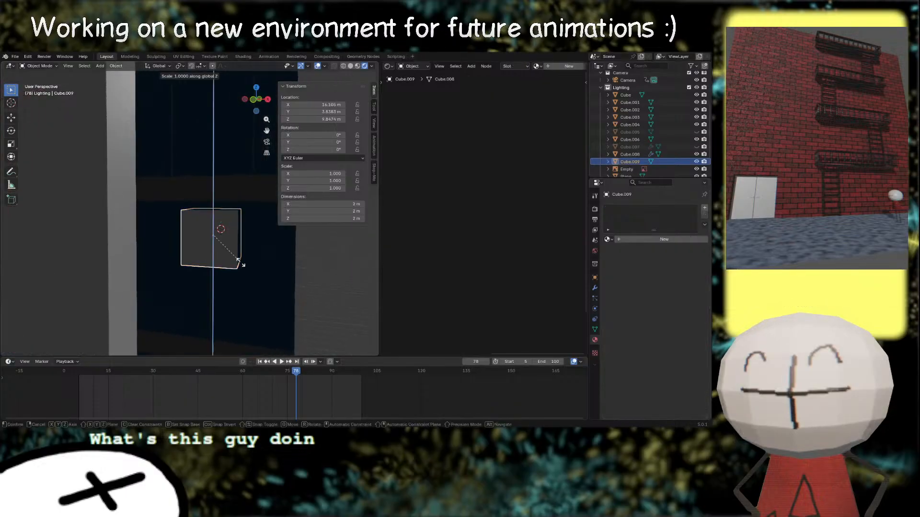
{"action": "left_click", "coordinate": [268, 296]}
Step: From the front view, move the window block about -1.49 m in X and -1.23 m in Z
{"action": "middle_click_drag", "start_coordinate": [267, 297], "coordinate": [268, 265]}
{"action": "key", "text": "KP_1"}
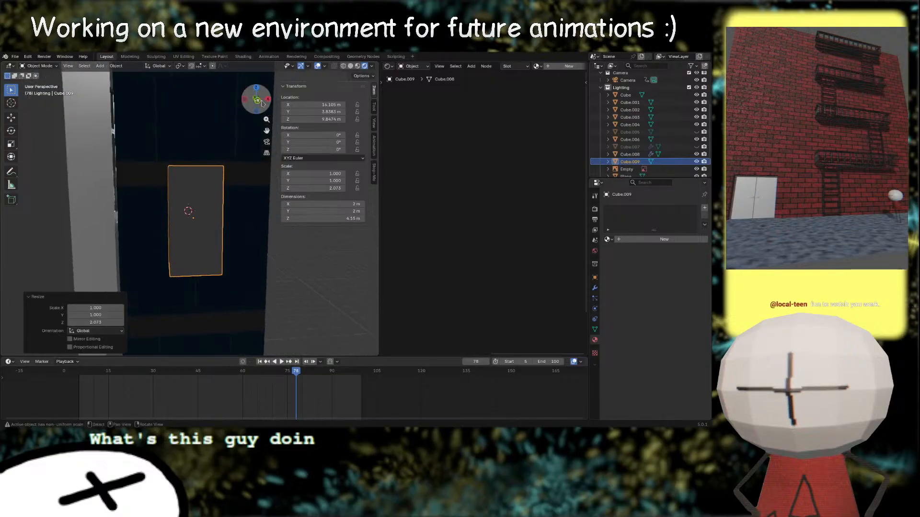
{"action": "middle_click_drag", "start_coordinate": [244, 184], "coordinate": [226, 168], "text": "shift"}
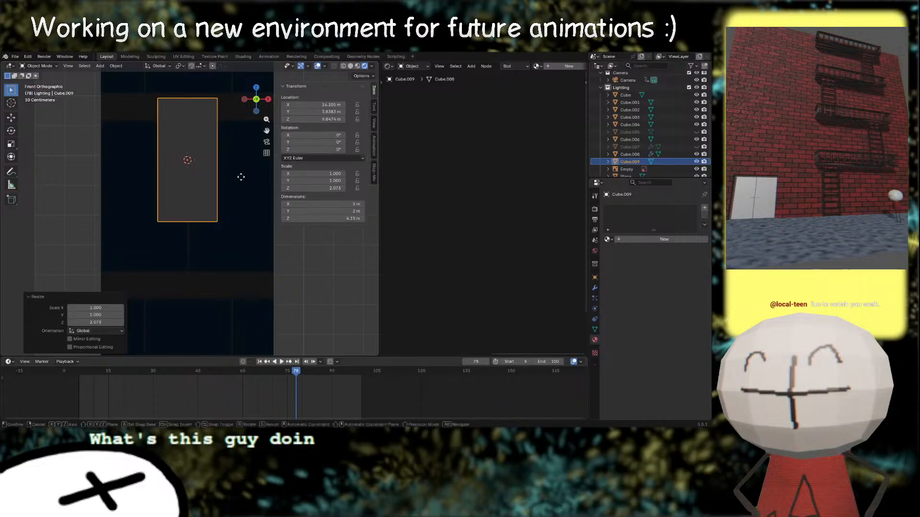
{"action": "key", "text": "g"}
{"action": "left_click", "coordinate": [195, 213]}
{"action": "middle_click_drag", "start_coordinate": [222, 244], "coordinate": [220, 250], "text": "shift"}
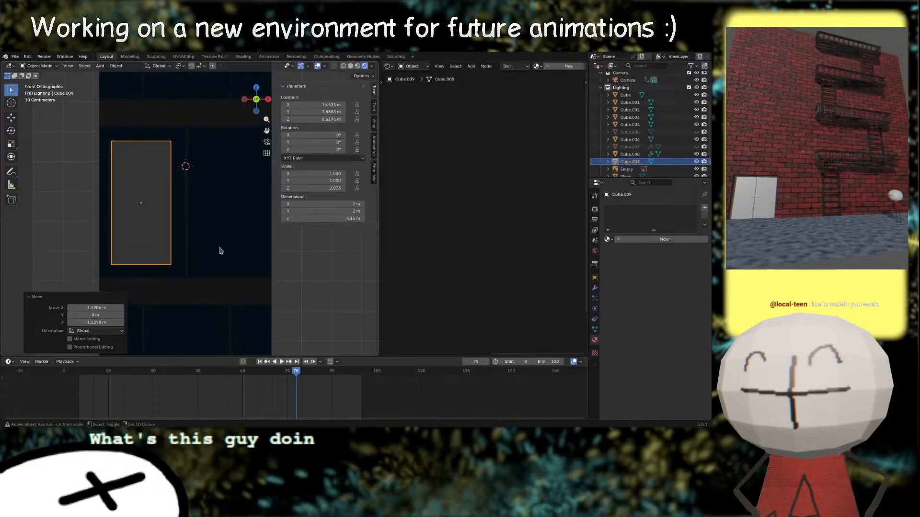
Step: Duplicate the window block and place the copy about 3 m along X beside it
{"action": "key", "text": "shift+d"}
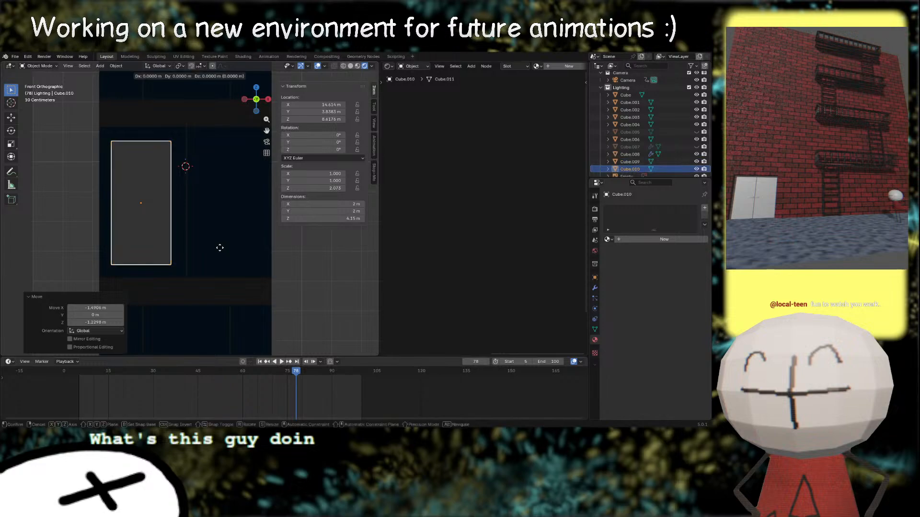
{"action": "key", "text": "x"}
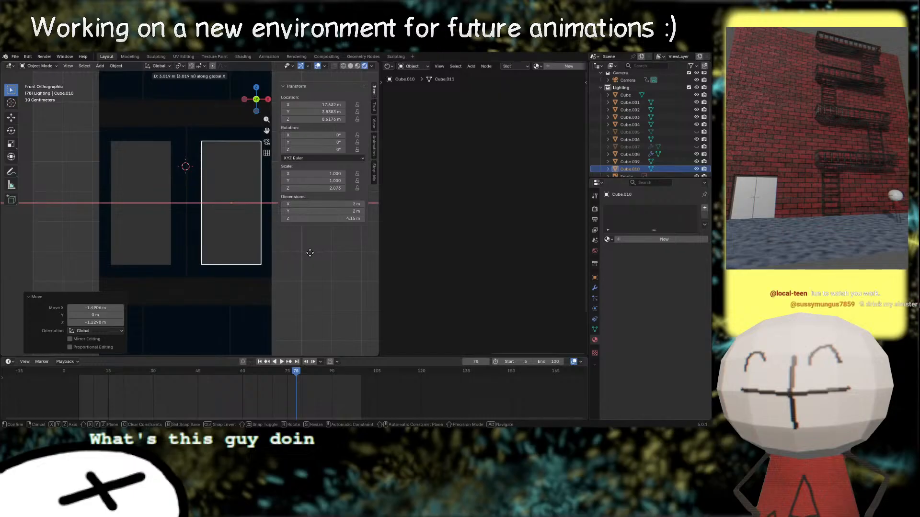
{"action": "left_click", "coordinate": [308, 257]}
Step: Select both window blocks, scale them along Y by about 0.23 and move them about -0.61 m along Y
{"action": "middle_click_drag", "start_coordinate": [308, 256], "coordinate": [218, 291]}
{"action": "left_click", "coordinate": [175, 194], "text": "shift"}
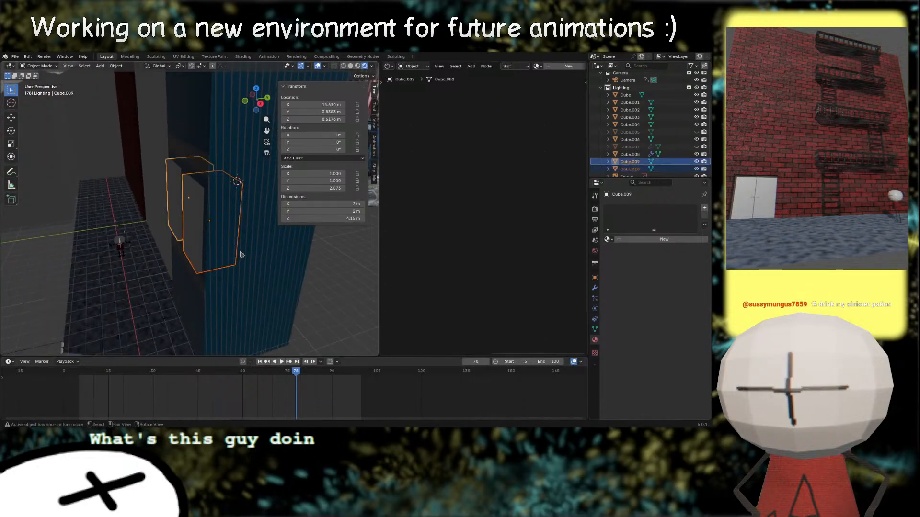
{"action": "key", "text": "s"}
{"action": "key", "text": "y"}
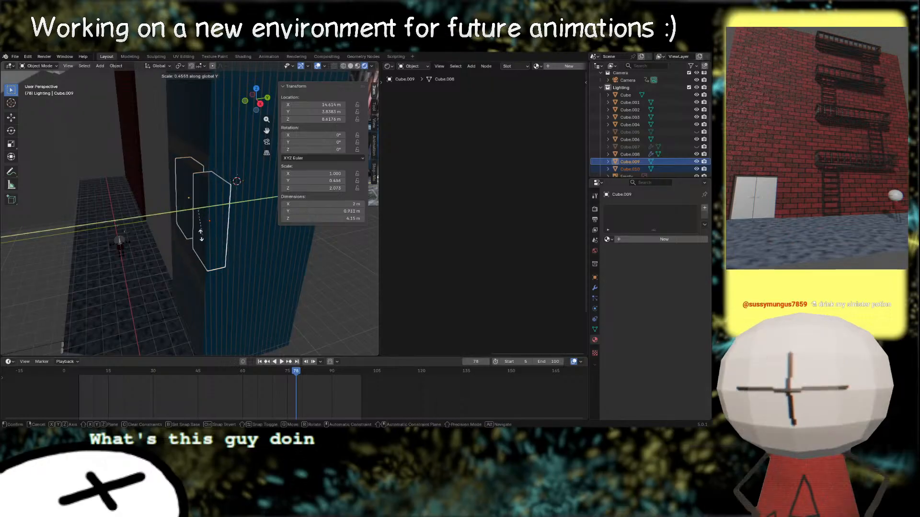
{"action": "left_click", "coordinate": [194, 223]}
{"action": "key", "text": "g"}
{"action": "key", "text": "y"}
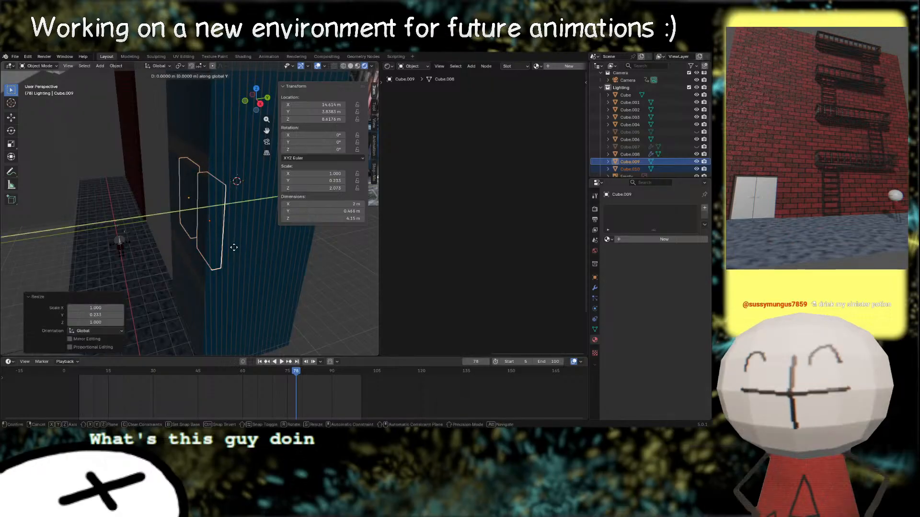
{"action": "left_click", "coordinate": [124, 249]}
Step: Delete the duplicated window block, leaving only the original
{"action": "middle_click_drag", "start_coordinate": [124, 250], "coordinate": [242, 251]}
{"action": "right_click", "coordinate": [203, 229]}
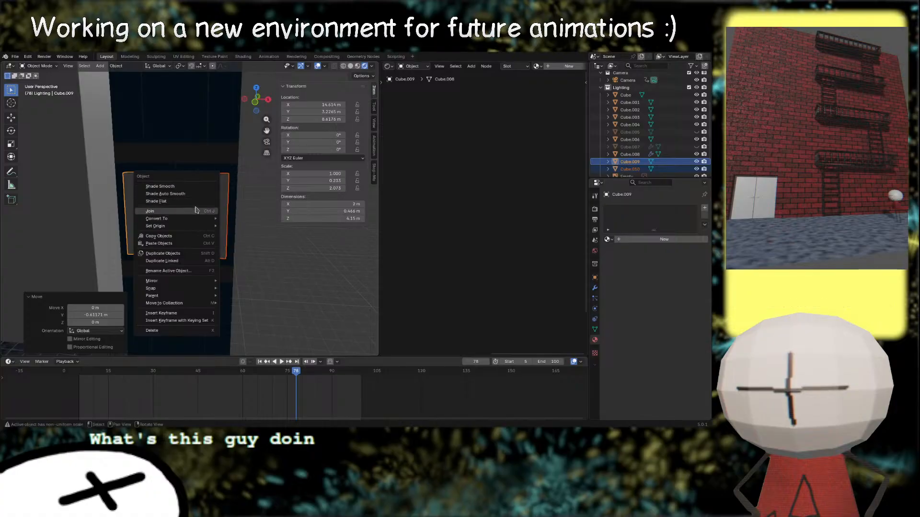
{"action": "left_click", "coordinate": [224, 209]}
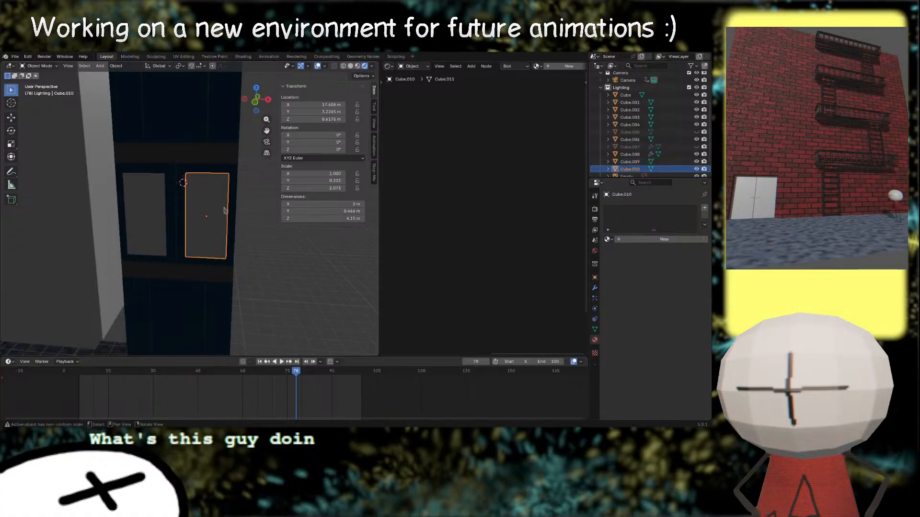
{"action": "key", "text": "x"}
{"action": "left_click", "coordinate": [221, 209]}
Step: Select the original window block and switch the viewport to Material Preview shading
{"action": "left_click", "coordinate": [154, 230]}
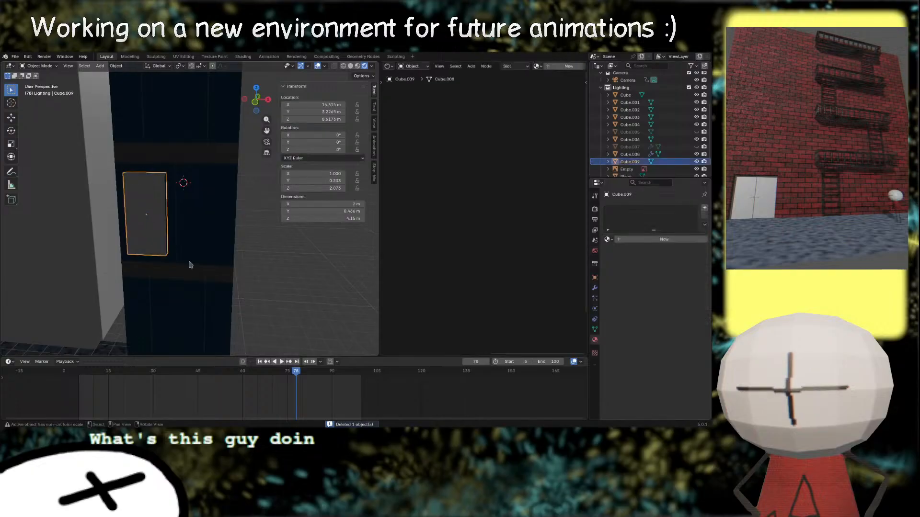
{"action": "middle_click_drag", "start_coordinate": [190, 264], "coordinate": [212, 267], "text": "shift"}
{"action": "left_click", "coordinate": [353, 61]}
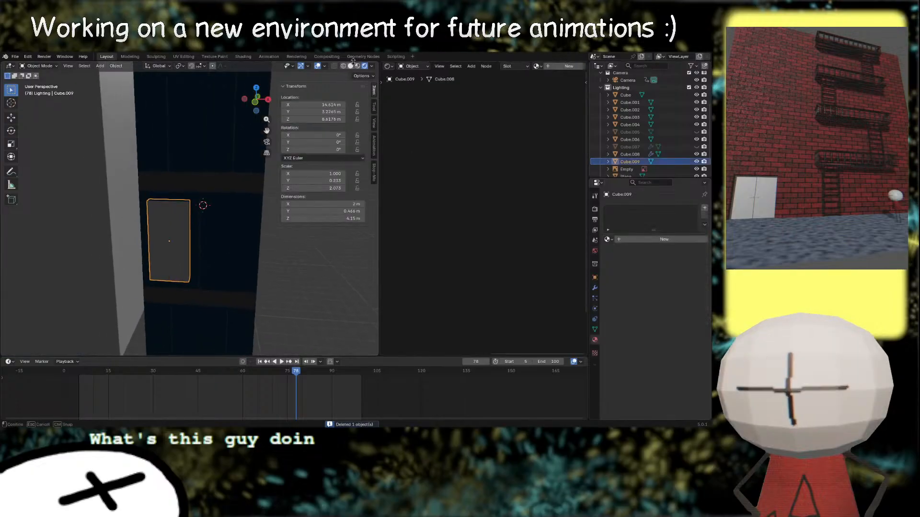
{"action": "left_click", "coordinate": [357, 66]}
{"action": "scroll", "coordinate": [253, 258], "scroll_direction": "up", "scroll_amount": 3}
{"action": "mouse_move", "coordinate": [253, 259]}
{"action": "middle_mouse_down"}
{"action": "mouse_move", "coordinate": [219, 268]}
{"action": "mouse_move", "coordinate": [178, 232]}
{"action": "mouse_move", "coordinate": [190, 233]}
{"action": "mouse_move", "coordinate": [173, 266]}
{"action": "middle_mouse_up"}
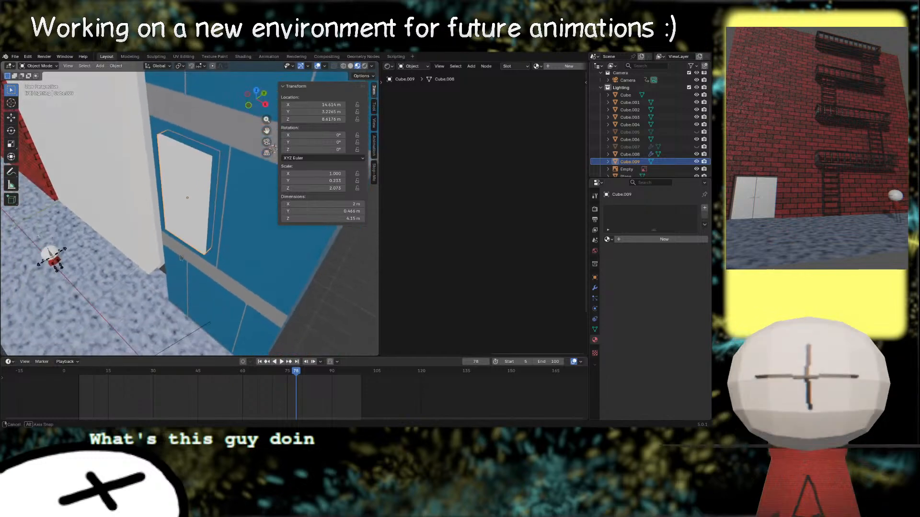
Step: Select the window block's front face in Edit Mode and try to bevel its edges
{"action": "key", "text": "Tab"}
{"action": "scroll", "coordinate": [198, 180], "scroll_direction": "up", "scroll_amount": 3}
{"action": "key", "text": "2"}
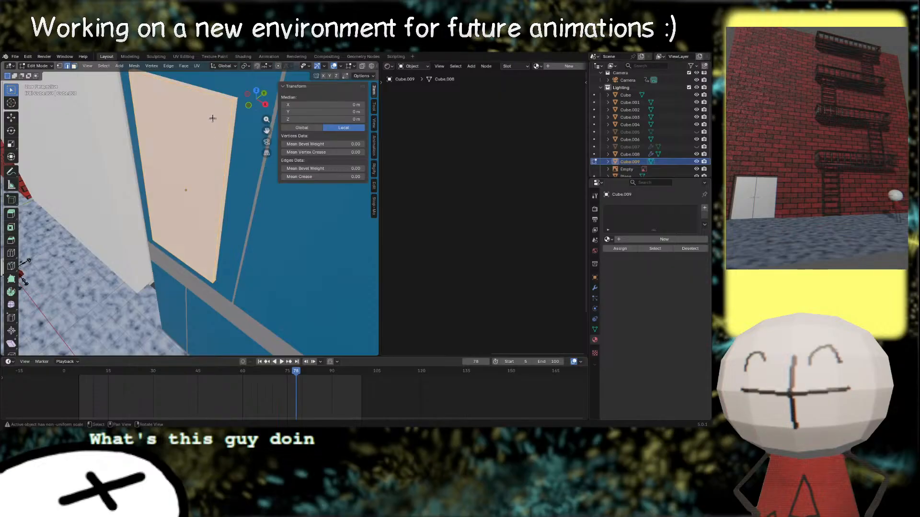
{"action": "left_click", "coordinate": [215, 96], "text": "alt"}
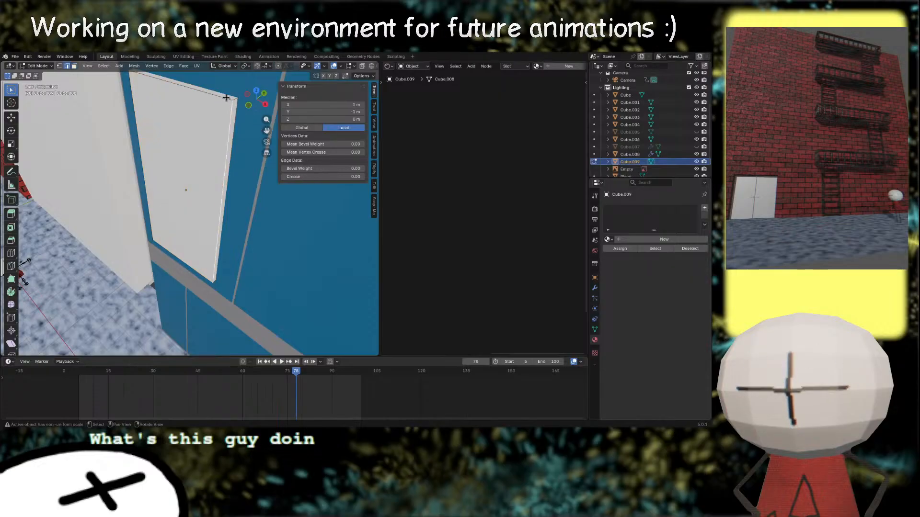
{"action": "left_click", "coordinate": [231, 133], "text": "shift"}
{"action": "key", "text": "ctrl+b"}
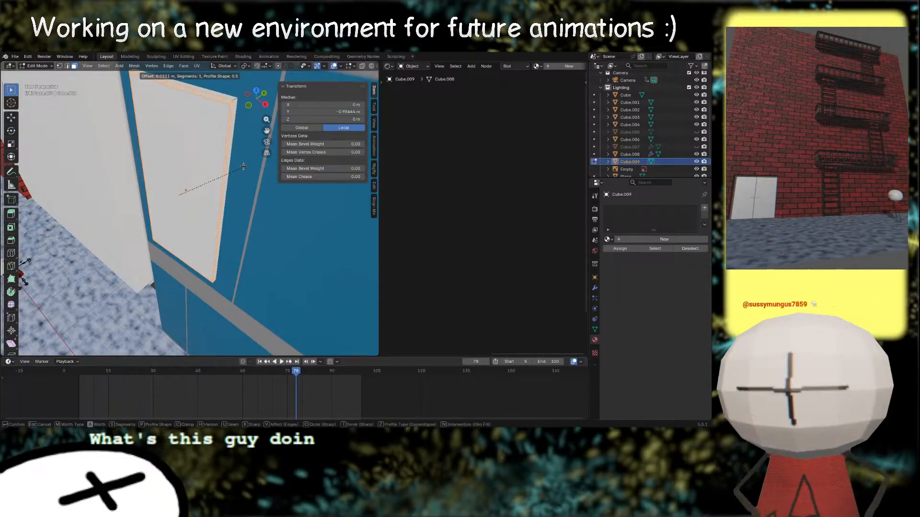
{"action": "right_click", "coordinate": [243, 166]}
Step: Return to Object Mode and apply all transforms to the window block
{"action": "key", "text": "Tab"}
{"action": "key", "text": "ctrl+a"}
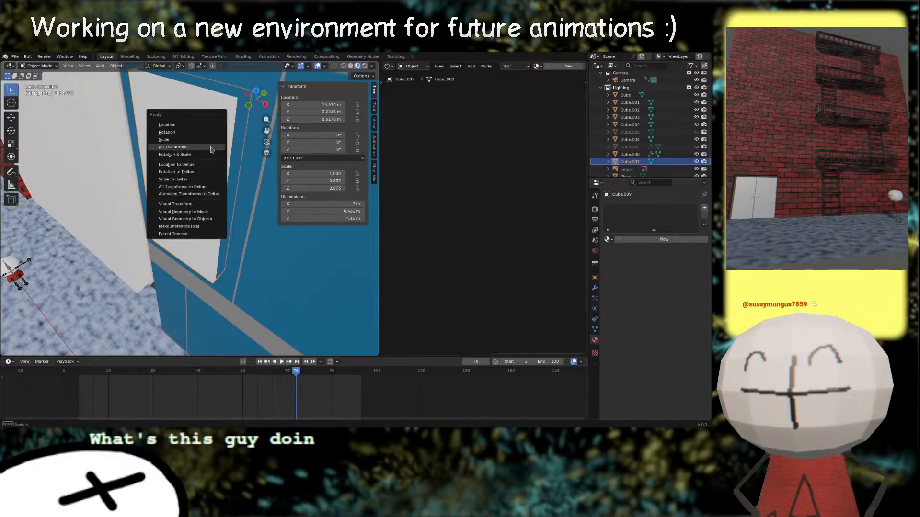
{"action": "left_click", "coordinate": [214, 149]}
Step: Bevel the edges of the window block's front face in Edit Mode with a width of about 0.03 m and 1 segment
{"action": "key", "text": "Tab"}
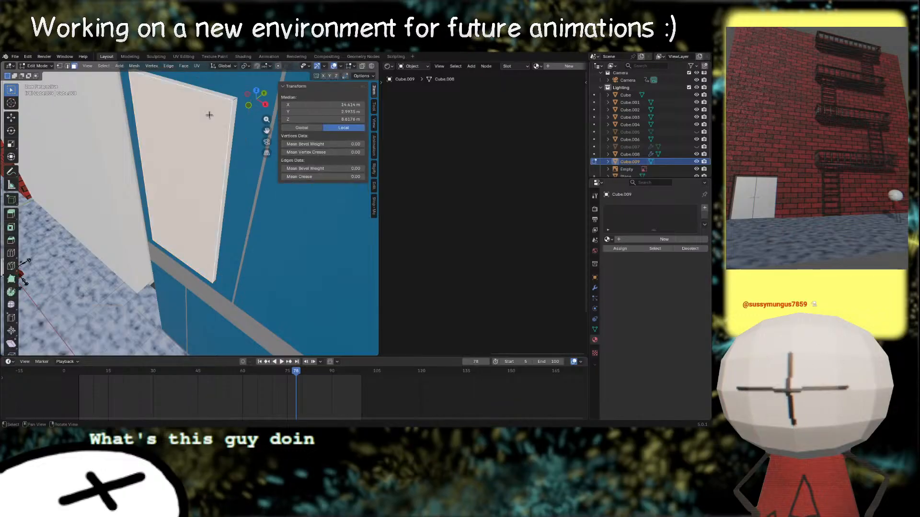
{"action": "key", "text": "ctrl+b"}
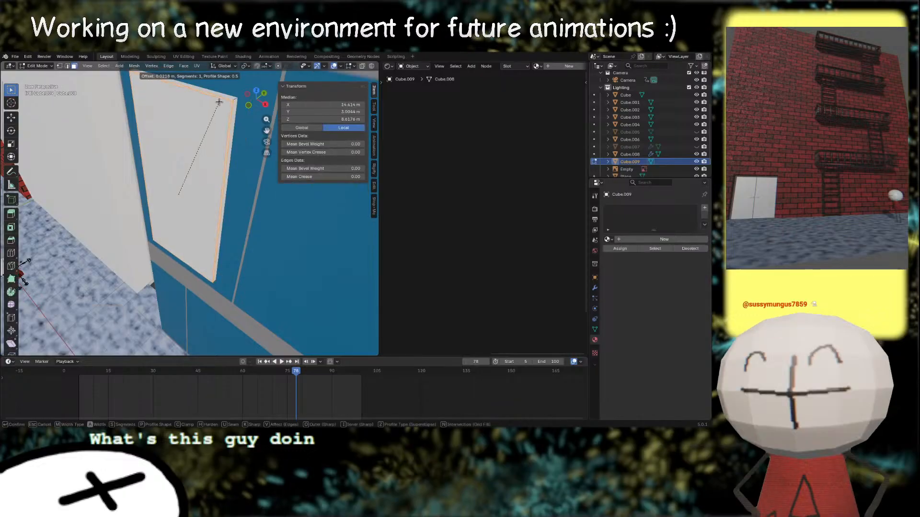
{"action": "left_click", "coordinate": [220, 102]}
{"action": "right_click_drag", "start_coordinate": [225, 169], "coordinate": [200, 161]}
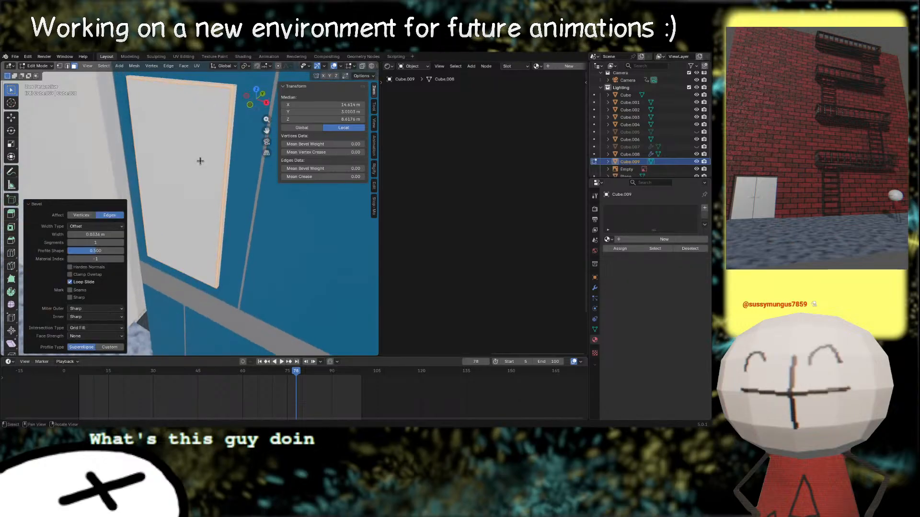
Step: Inset the window block's front face by about 0.083 m
{"action": "left_click", "coordinate": [202, 161]}
{"action": "key", "text": "i"}
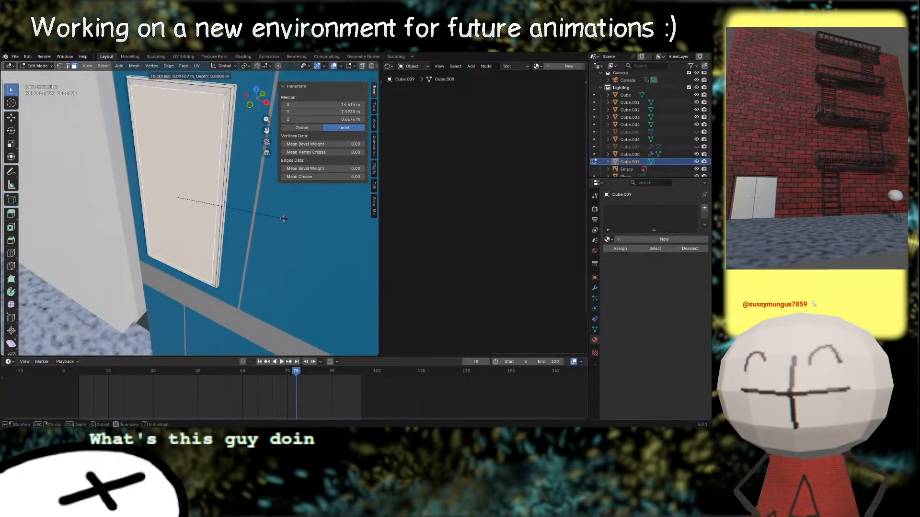
{"action": "left_click", "coordinate": [285, 217]}
Step: Recess the inset window face into the frame by moving it about 0.054 m along the Y axis
{"action": "middle_click_drag", "start_coordinate": [284, 217], "coordinate": [221, 220]}
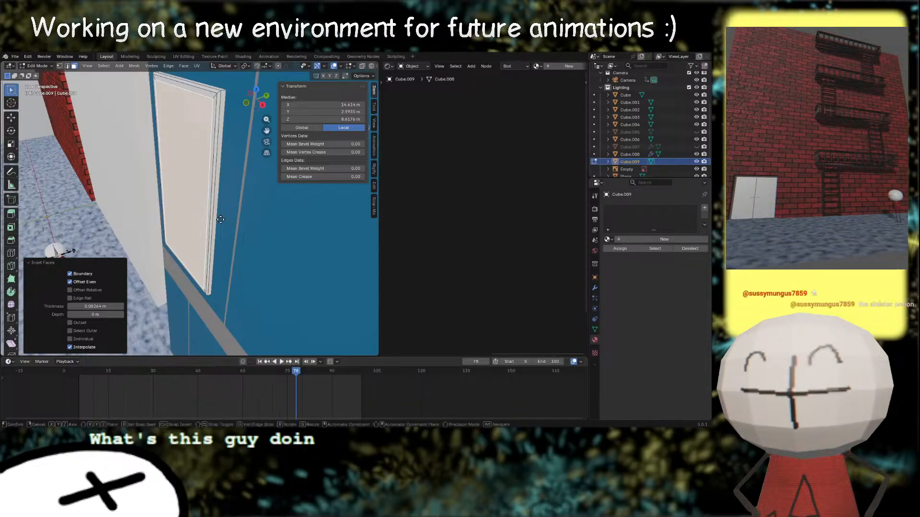
{"action": "key", "text": "g"}
{"action": "key", "text": "y"}
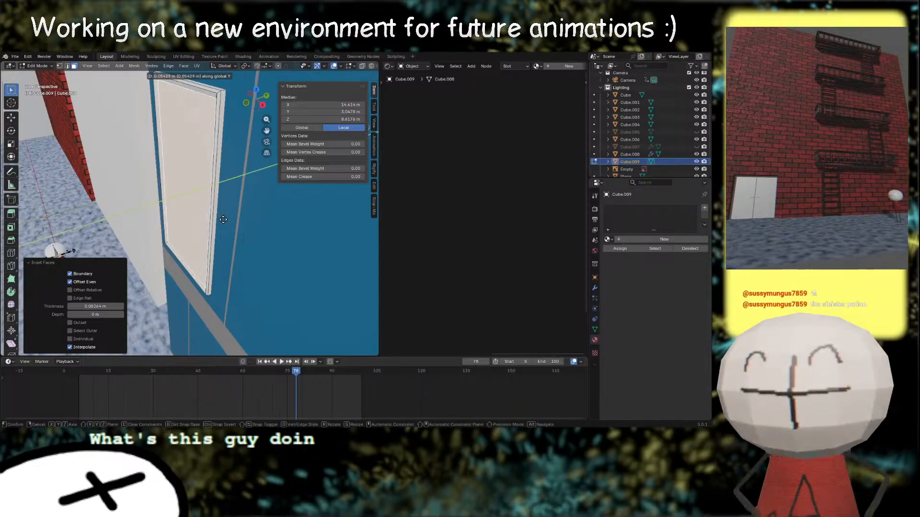
{"action": "left_click", "coordinate": [222, 220]}
{"action": "middle_click_drag", "start_coordinate": [221, 219], "coordinate": [146, 104]}
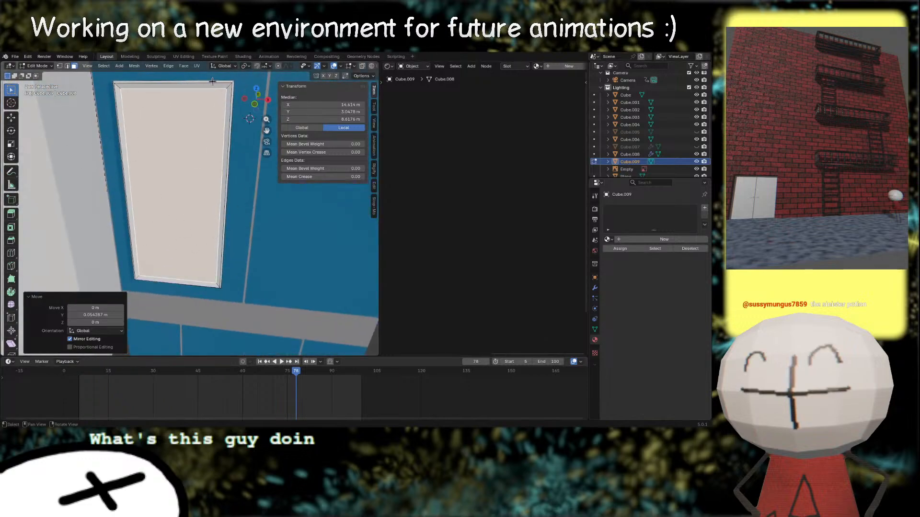
{"action": "middle_click_drag", "start_coordinate": [210, 144], "coordinate": [189, 152]}
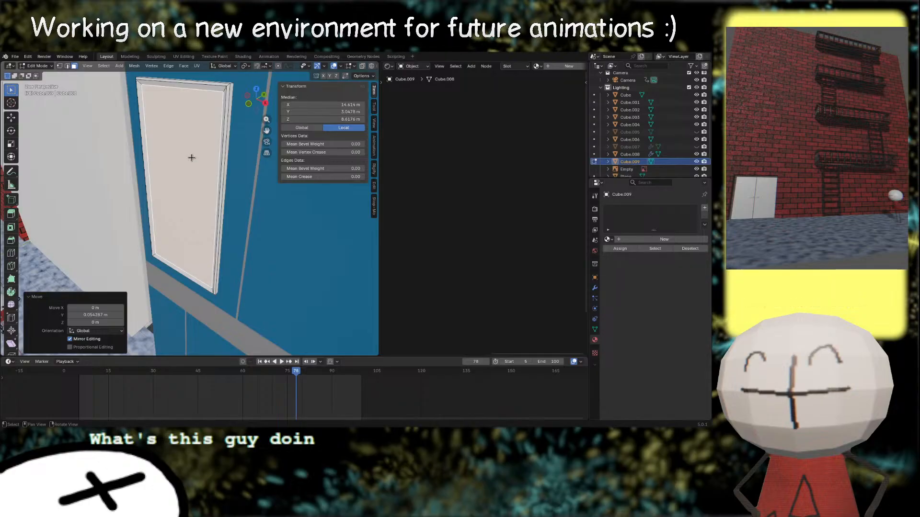
{"action": "middle_click_drag", "start_coordinate": [250, 182], "coordinate": [233, 208]}
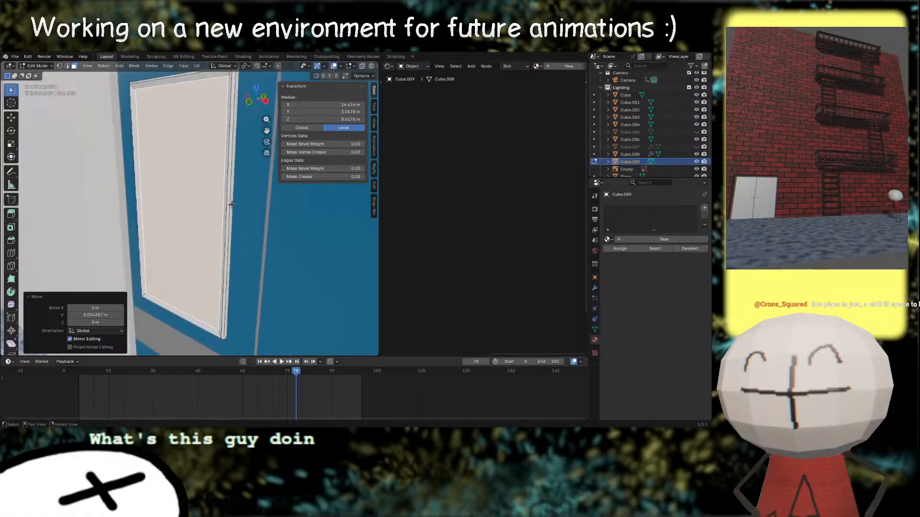
{"action": "key", "text": "Tab"}
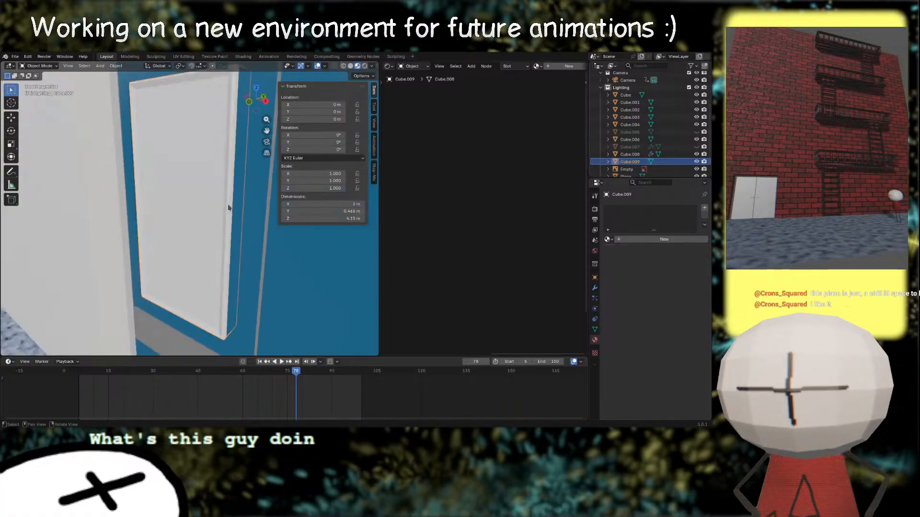
{"action": "key", "text": "Tab"}
Step: Create a new material on the window block with a black base color and a metallic value of about 0.28
{"action": "middle_click_drag", "start_coordinate": [209, 196], "coordinate": [227, 198]}
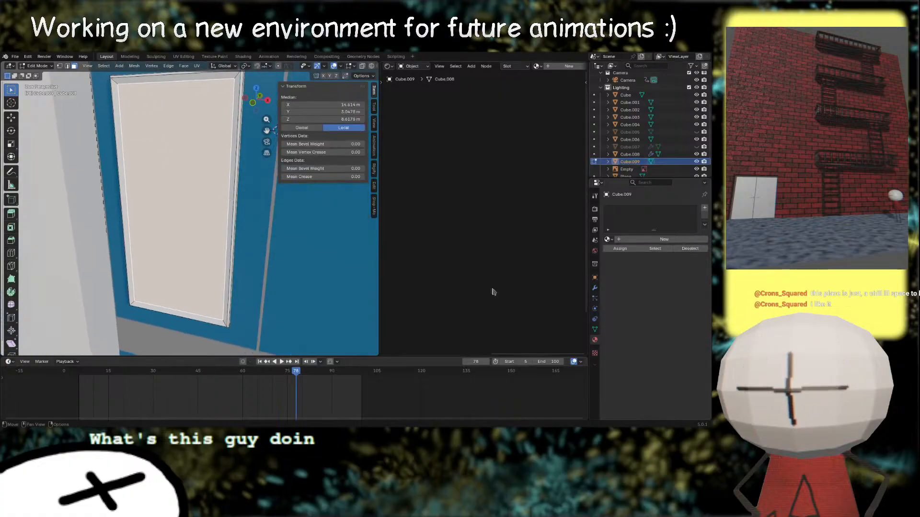
{"action": "left_click", "coordinate": [625, 240]}
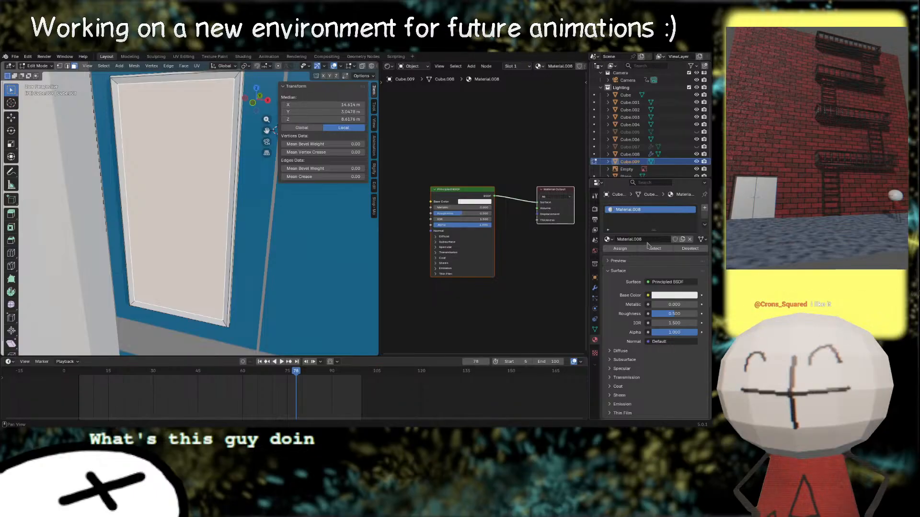
{"action": "left_click", "coordinate": [670, 297]}
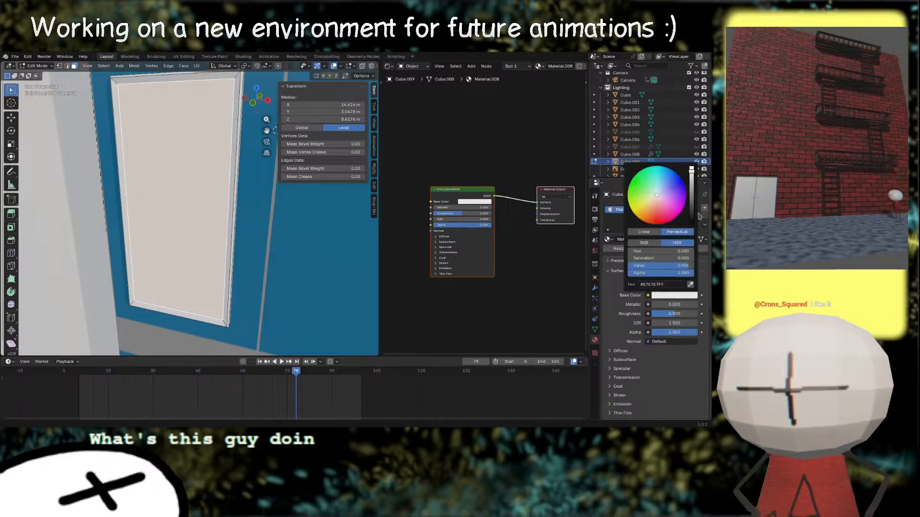
{"action": "left_click_drag", "start_coordinate": [691, 174], "coordinate": [691, 221]}
{"action": "left_click_drag", "start_coordinate": [665, 305], "coordinate": [678, 305]}
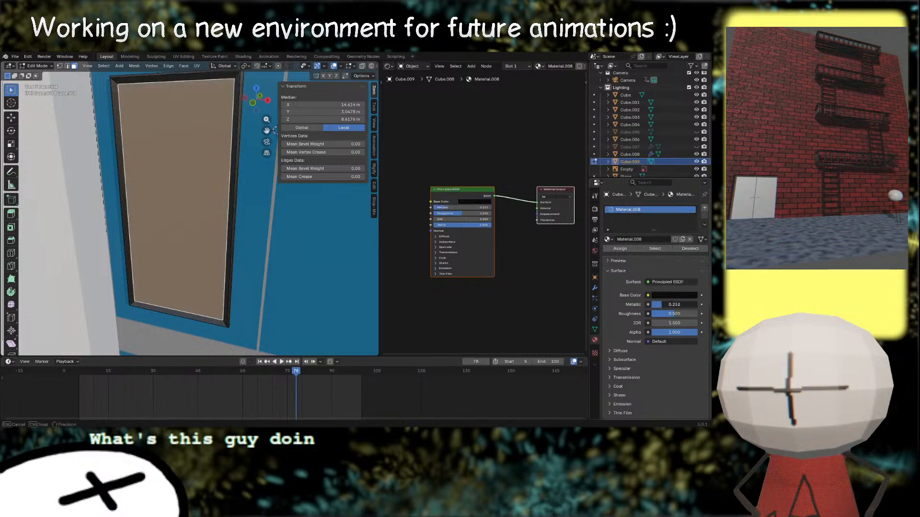
{"action": "right_click", "coordinate": [530, 283]}
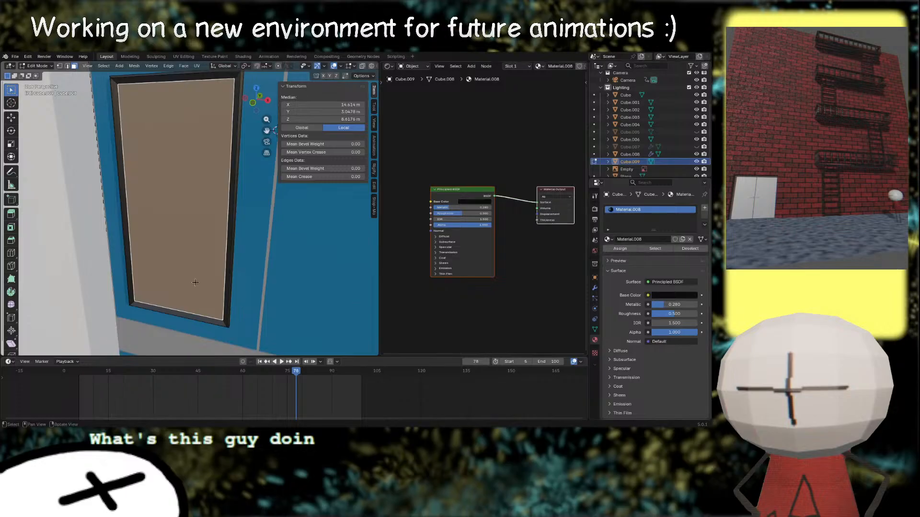
{"action": "middle_click_drag", "start_coordinate": [195, 283], "coordinate": [228, 268]}
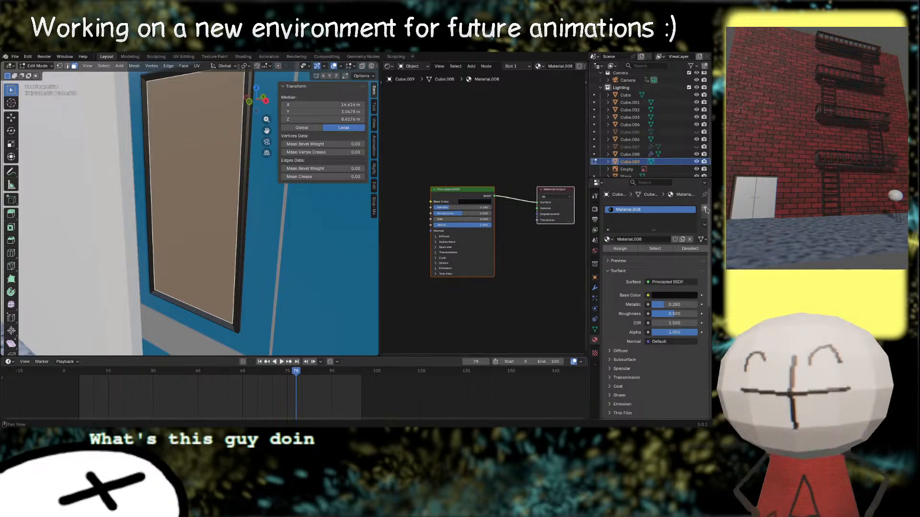
Step: Rename the black material as Window Frame
{"action": "left_click", "coordinate": [645, 240]}
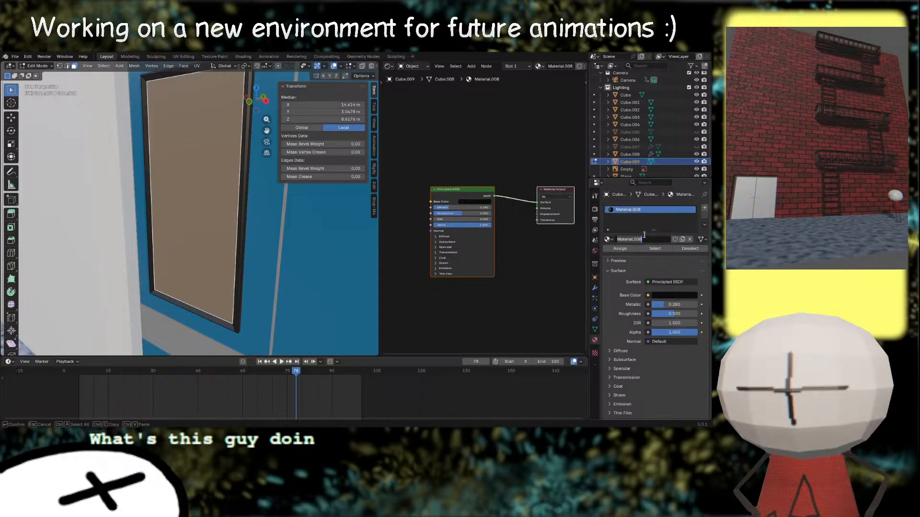
{"action": "type", "text": "W"}
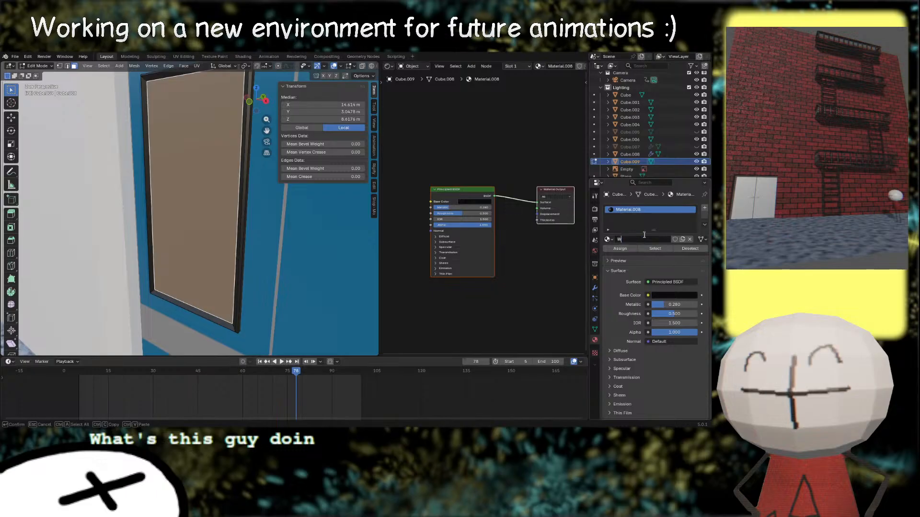
{"action": "type", "text": "indow F"}
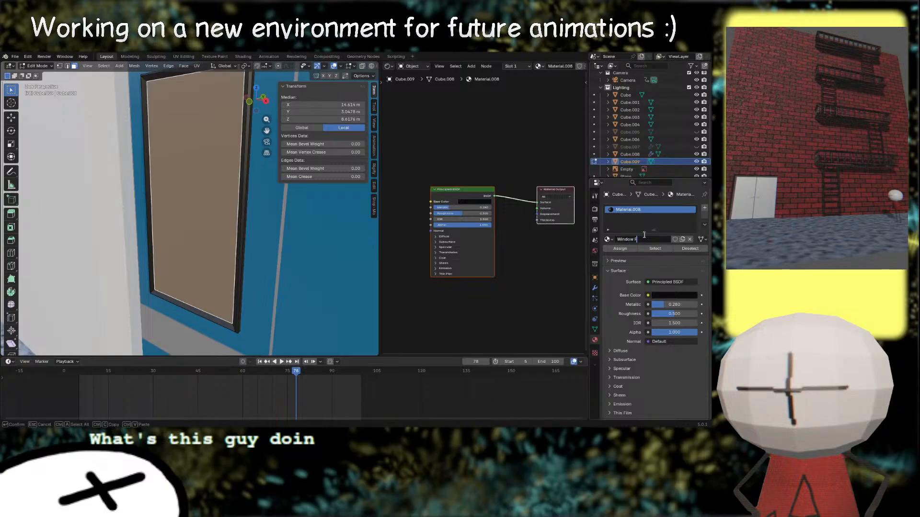
{"action": "type", "text": "rame"}
{"action": "key", "text": "Return"}
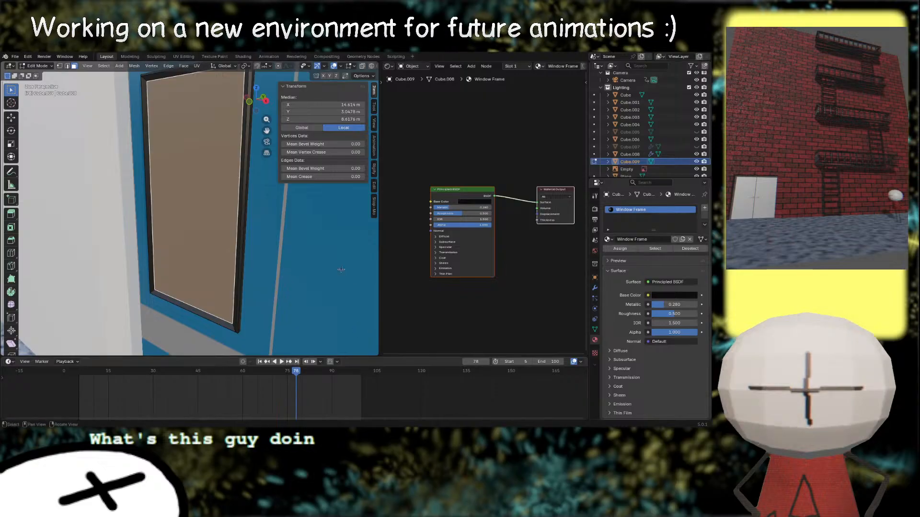
Step: Add a second material slot to the window block with a new material named Window
{"action": "left_click", "coordinate": [705, 208]}
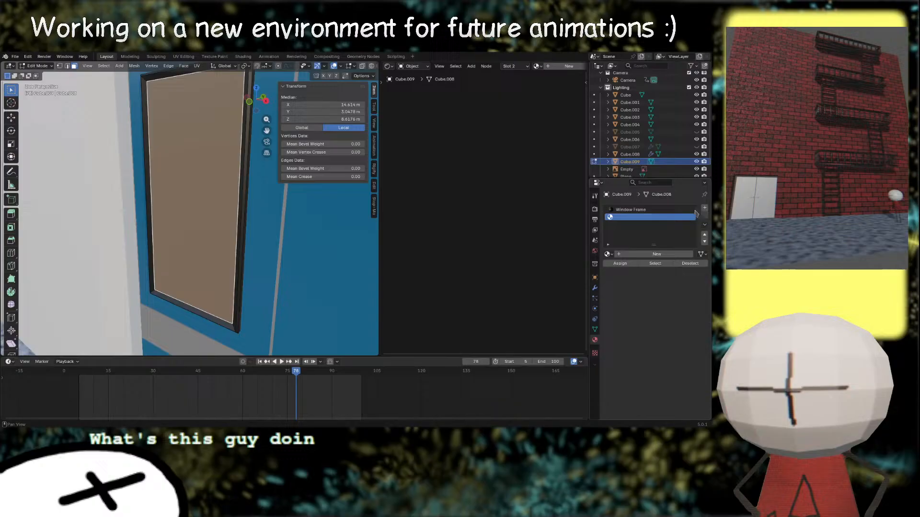
{"action": "left_click", "coordinate": [647, 253]}
{"action": "double_click", "coordinate": [647, 254]}
{"action": "type", "text": "W"}
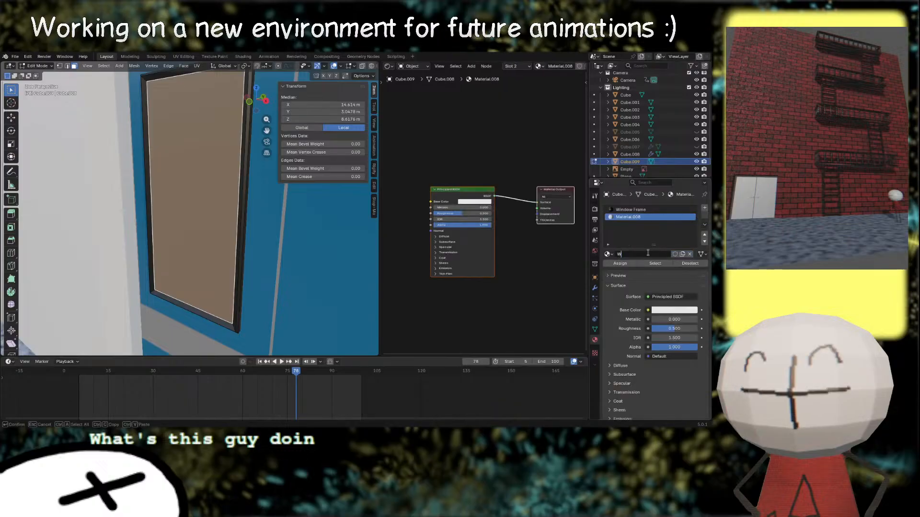
{"action": "type", "text": "indow"}
{"action": "key", "text": "Return"}
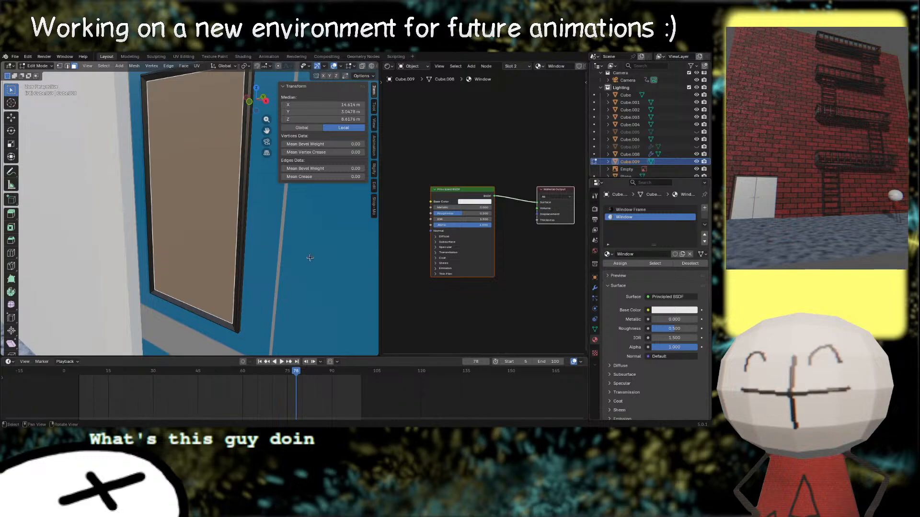
Step: Assign the Window material to the recessed pane face and return to Object Mode
{"action": "left_click", "coordinate": [622, 266]}
{"action": "middle_click_drag", "start_coordinate": [325, 297], "coordinate": [316, 298]}
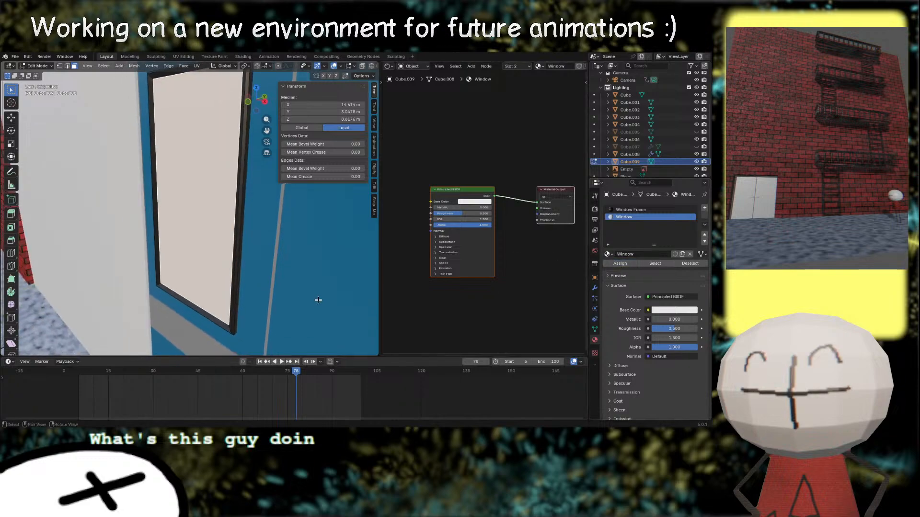
{"action": "scroll", "coordinate": [305, 263], "scroll_direction": "down", "scroll_amount": 3}
{"action": "key", "text": "Tab"}
{"action": "middle_click_drag", "start_coordinate": [304, 264], "coordinate": [261, 274]}
{"action": "scroll", "coordinate": [263, 282], "scroll_direction": "up", "scroll_amount": 2}
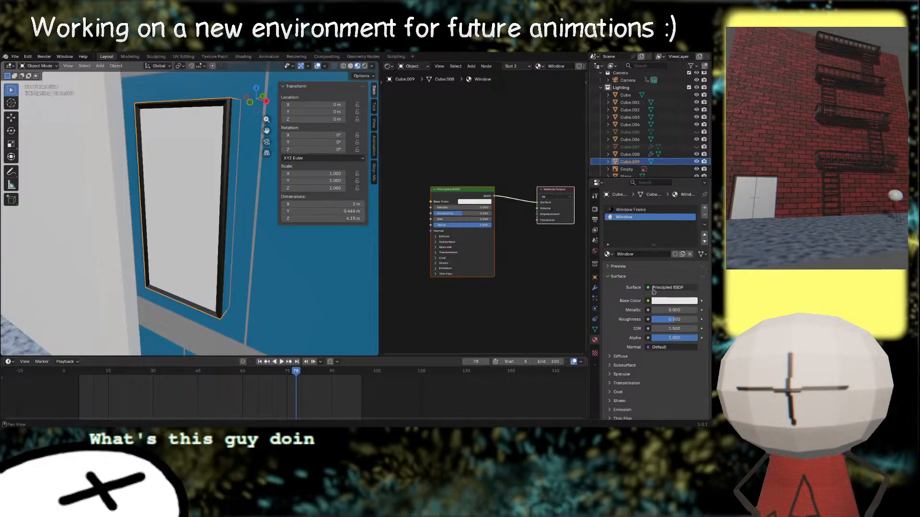
Step: Delete the Window material's Principled BSDF and connect a Mix Shader to the Material Output's surface instead
{"action": "left_click", "coordinate": [481, 199]}
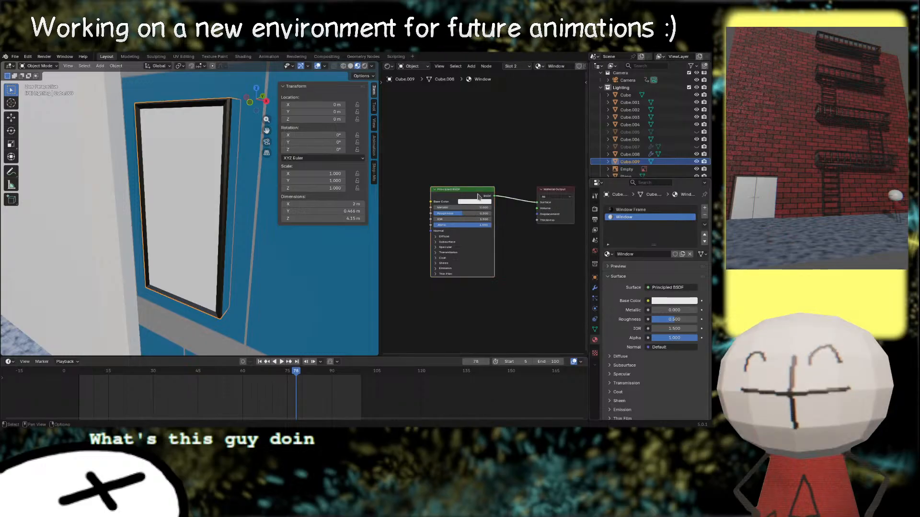
{"action": "key", "text": "x"}
{"action": "left_click", "coordinate": [537, 206]}
{"action": "key", "text": "shift+a"}
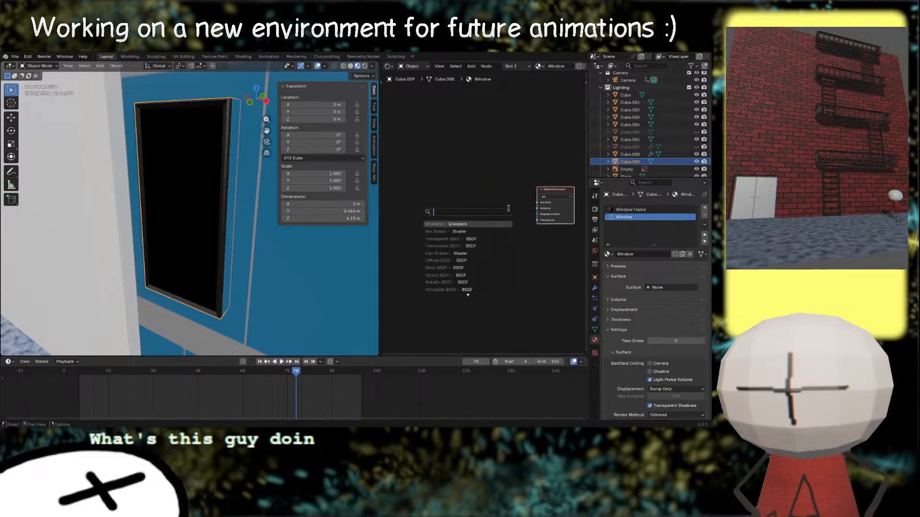
{"action": "type", "text": "mix shade"}
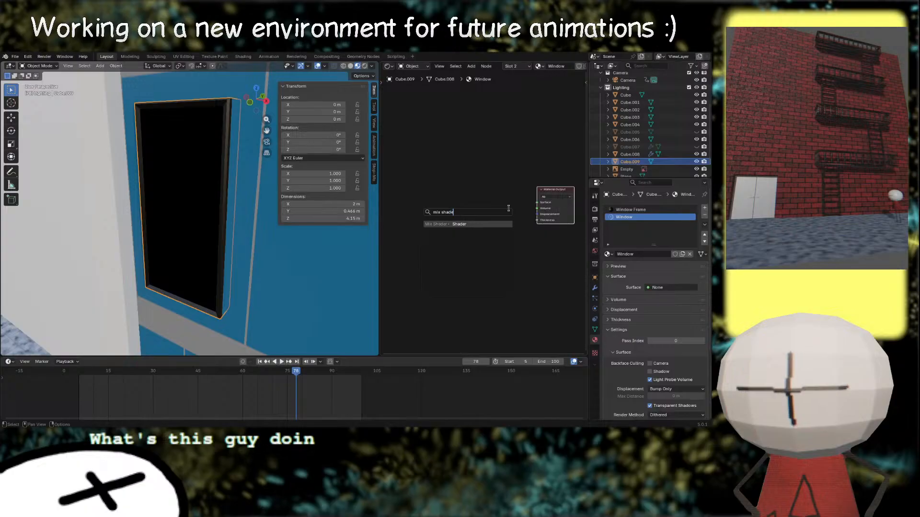
{"action": "key", "text": "Return"}
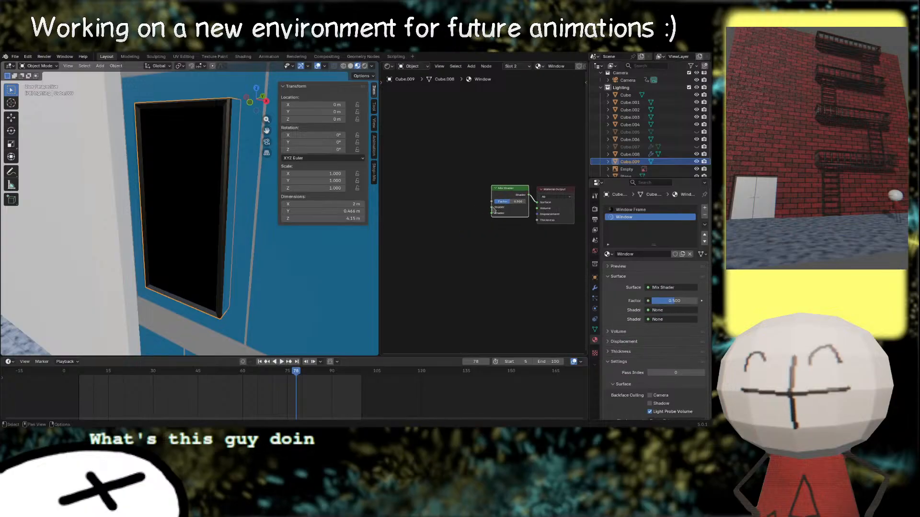
Step: Connect a new Principled BSDF to the Mix Shader's first shader input and place it at the upper left
{"action": "left_click_drag", "start_coordinate": [493, 208], "coordinate": [470, 178]}
{"action": "type", "text": "princ"}
{"action": "key", "text": "Return"}
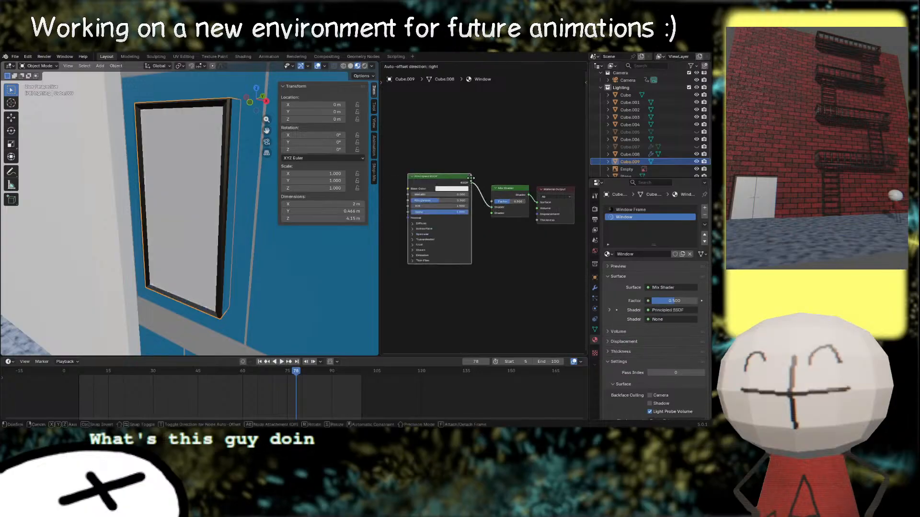
{"action": "left_click", "coordinate": [468, 143]}
Step: Connect a second Mix Shader to the first one's lower shader input and place it below
{"action": "left_click_drag", "start_coordinate": [493, 213], "coordinate": [486, 259]}
{"action": "type", "text": "mix"}
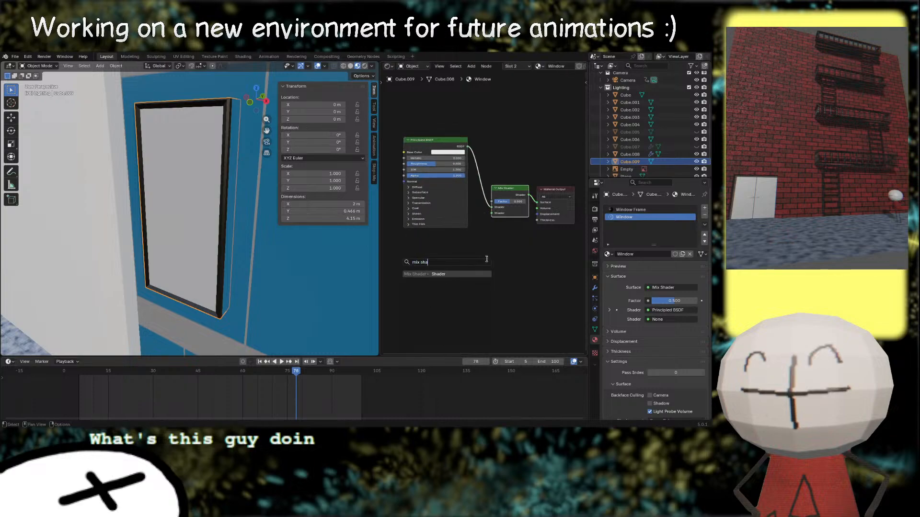
{"action": "type", "text": " sha"}
{"action": "key", "text": "Return"}
{"action": "left_click", "coordinate": [479, 259]}
Step: Feed a Transparent BSDF and a Translucent BSDF into the second Mix Shader and lower its factor toward the transparent input
{"action": "left_click_drag", "start_coordinate": [453, 266], "coordinate": [405, 262]}
{"action": "type", "text": "tranp"}
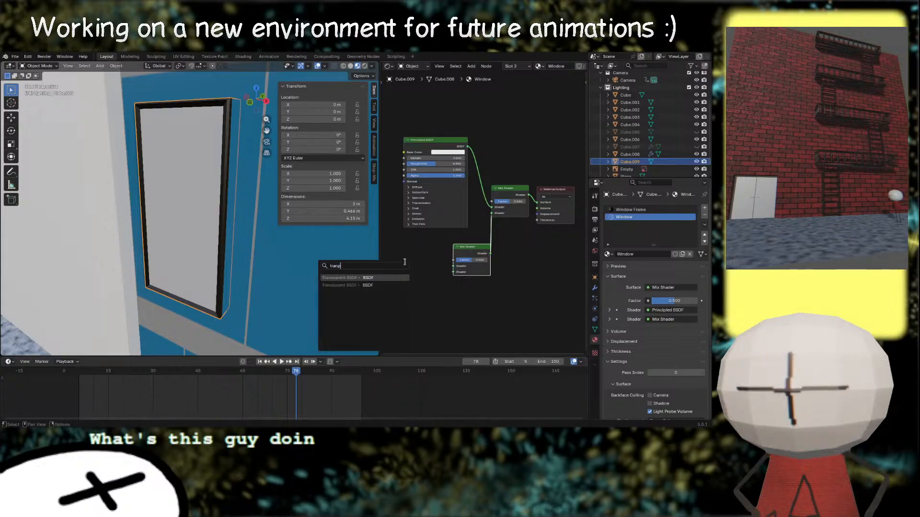
{"action": "key", "text": "Return"}
{"action": "left_click", "coordinate": [455, 281]}
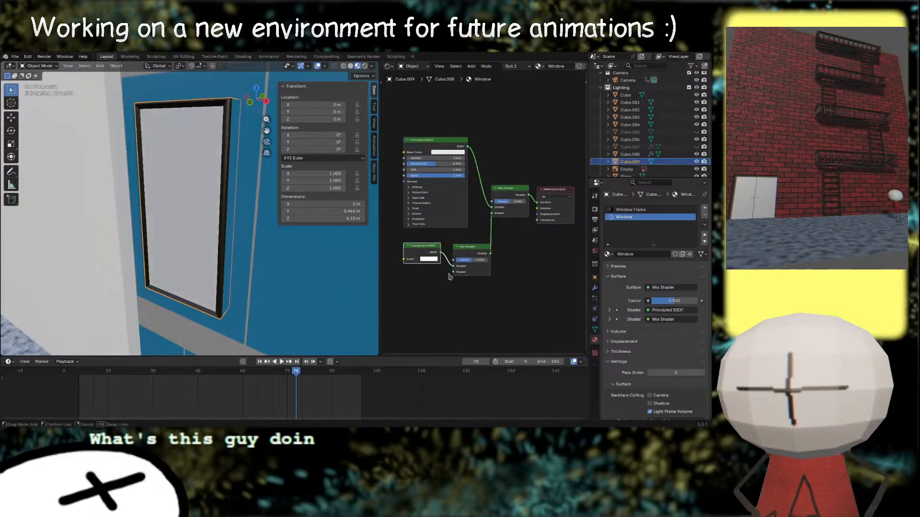
{"action": "left_click_drag", "start_coordinate": [453, 272], "coordinate": [437, 279]}
{"action": "type", "text": "translu"}
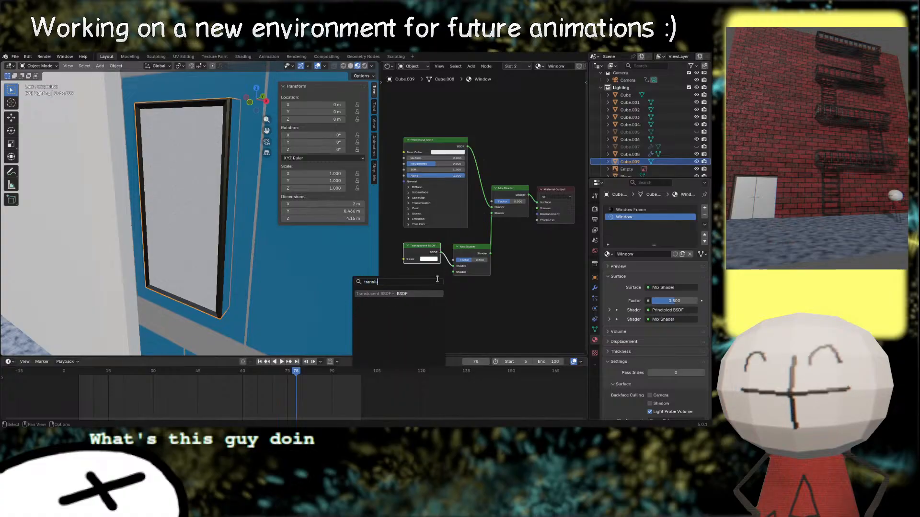
{"action": "key", "text": "Return"}
{"action": "left_click", "coordinate": [443, 279]}
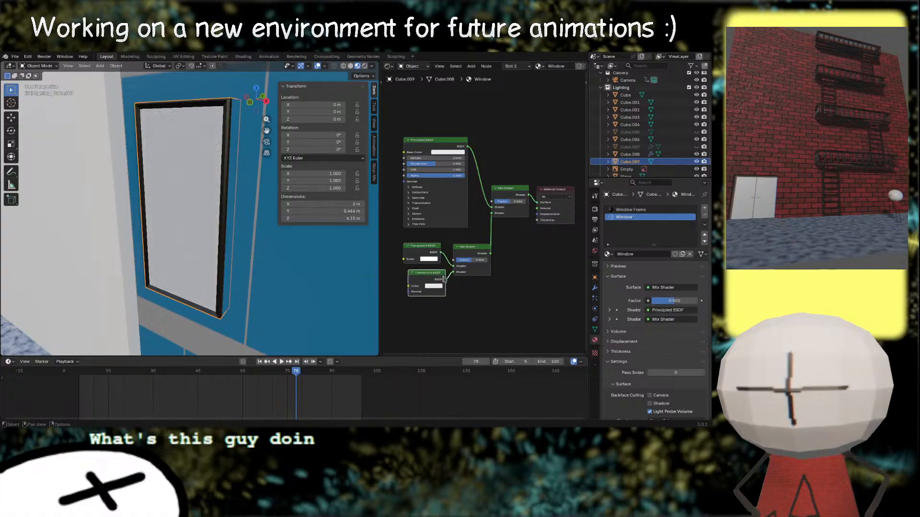
{"action": "left_click_drag", "start_coordinate": [434, 252], "coordinate": [461, 260]}
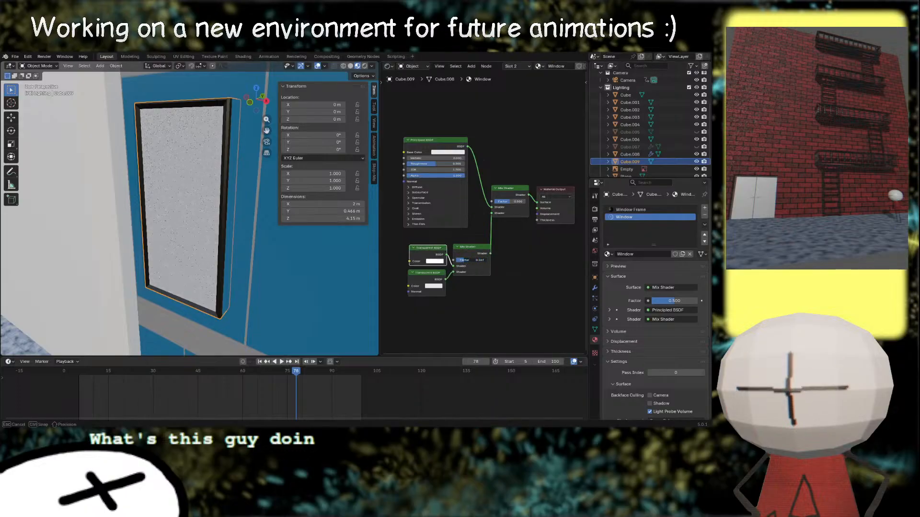
{"action": "left_click_drag", "start_coordinate": [461, 260], "coordinate": [462, 261]}
Step: Add an Image Texture setup with mapping nodes to the Principled BSDF's base color
{"action": "middle_click_drag", "start_coordinate": [410, 151], "coordinate": [481, 173]}
{"action": "left_click", "coordinate": [481, 174]}
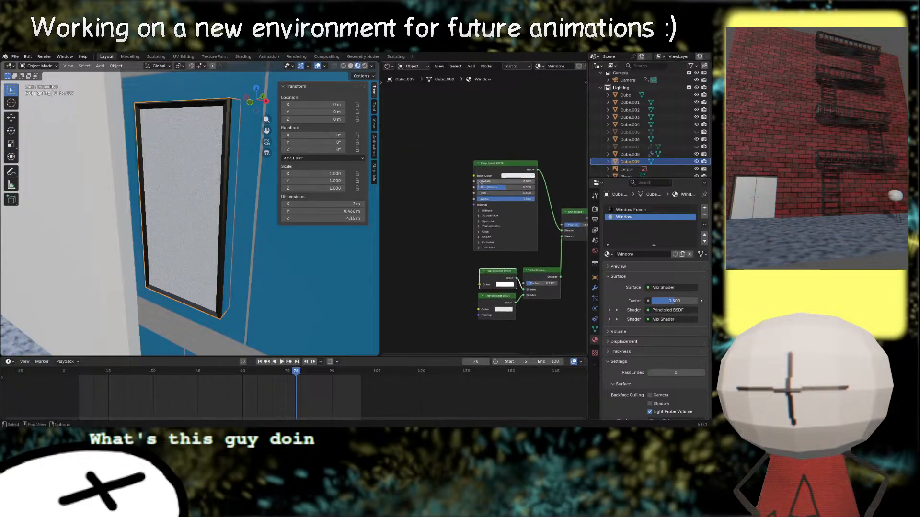
{"action": "key", "text": "ctrl+t"}
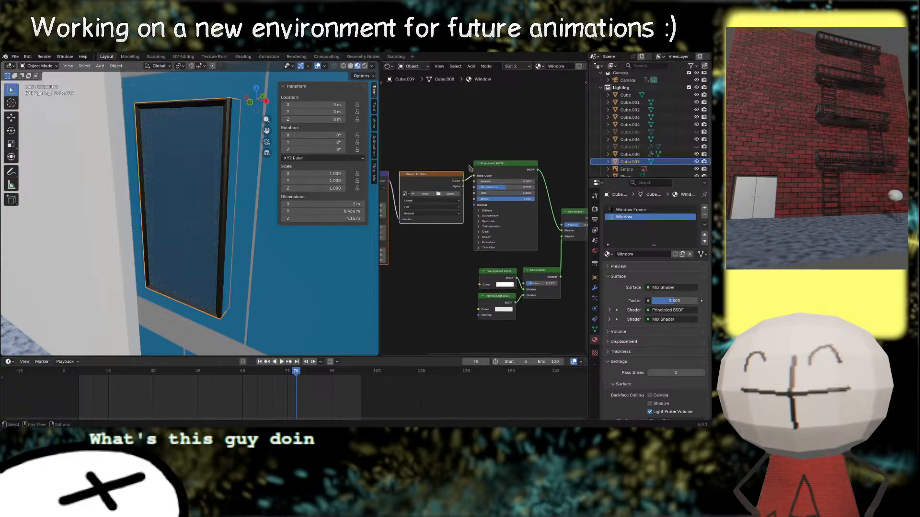
Step: Create a transparent 1024 px image named Blue Building Windows in the window material's Image Texture node
{"action": "middle_click_drag", "start_coordinate": [430, 136], "coordinate": [470, 127]}
{"action": "left_click", "coordinate": [468, 188]}
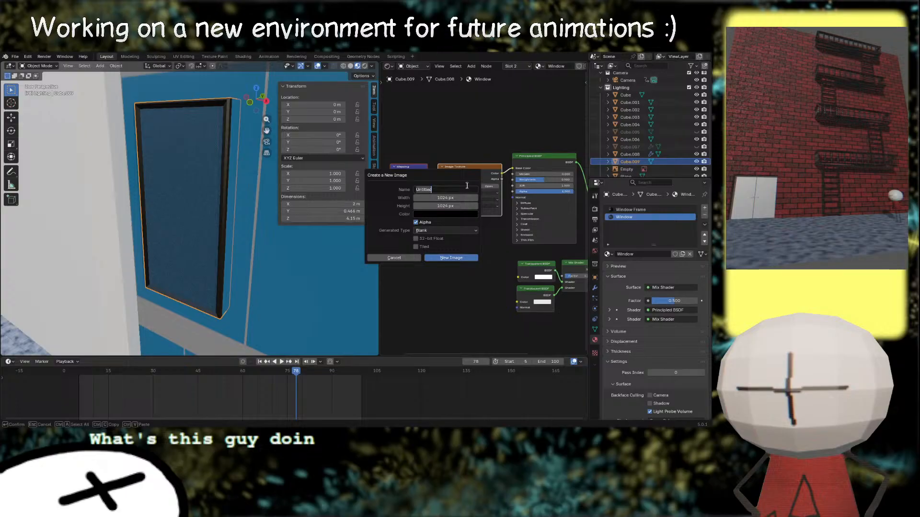
{"action": "type", "text": "Window"}
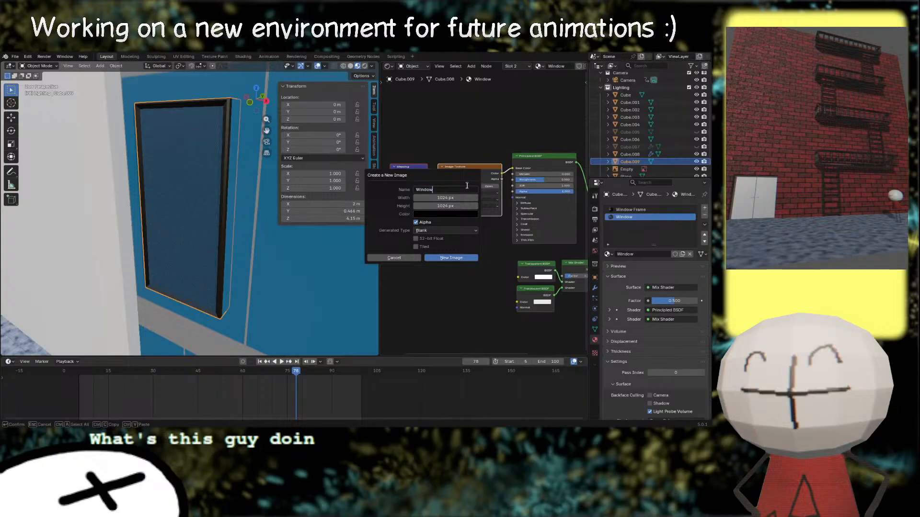
{"action": "type", "text": "s"}
{"action": "key", "text": "Home"}
{"action": "type", "text": "B"}
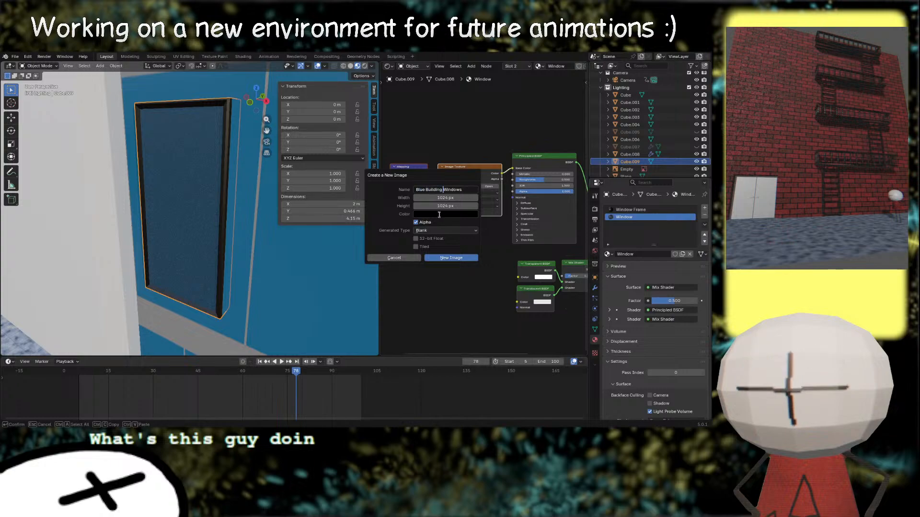
{"action": "key", "text": "Return"}
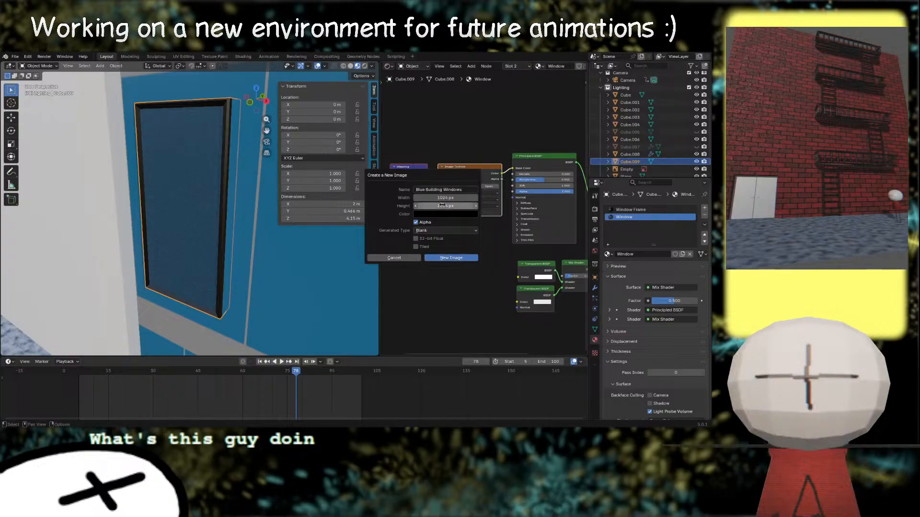
{"action": "left_click", "coordinate": [445, 214]}
{"action": "left_click_drag", "start_coordinate": [463, 194], "coordinate": [418, 194]}
{"action": "left_click", "coordinate": [443, 259]}
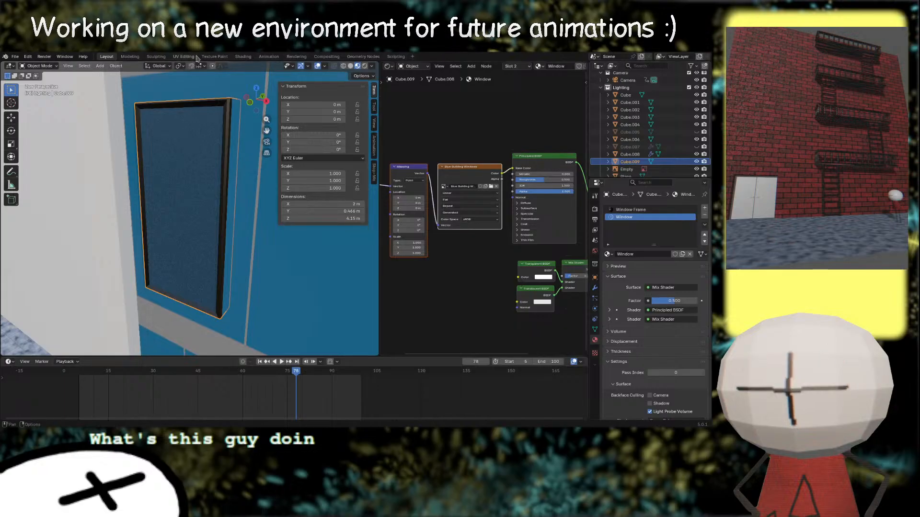
Step: Switch to the Texture Paint workspace, show material colors in the 3D view and frame the window on the blue building
{"action": "left_click", "coordinate": [215, 56]}
{"action": "mouse_move", "coordinate": [418, 197]}
{"action": "middle_mouse_down"}
{"action": "mouse_move", "coordinate": [373, 201]}
{"action": "mouse_move", "coordinate": [458, 205]}
{"action": "mouse_move", "coordinate": [415, 208]}
{"action": "mouse_move", "coordinate": [393, 228]}
{"action": "mouse_move", "coordinate": [477, 83]}
{"action": "middle_mouse_up"}
{"action": "scroll", "coordinate": [415, 207], "scroll_direction": "up", "scroll_amount": 3}
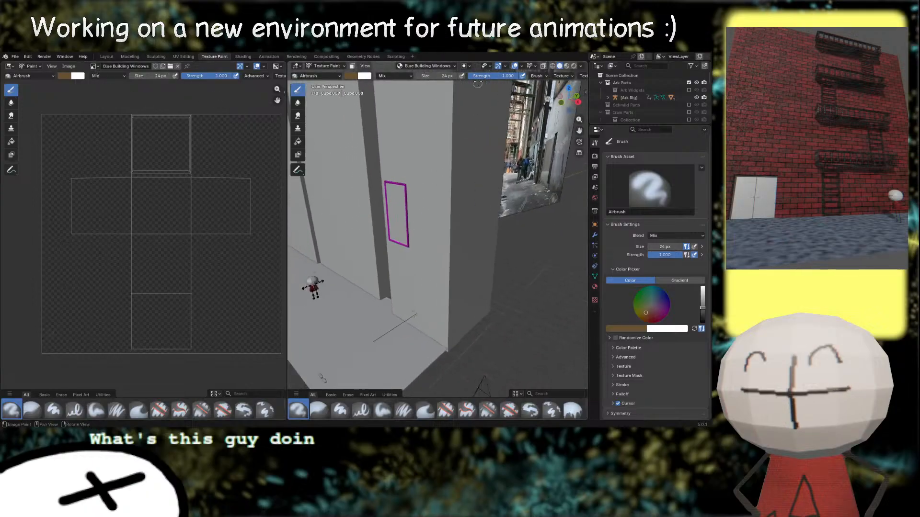
{"action": "left_click", "coordinate": [566, 66]}
{"action": "scroll", "coordinate": [431, 240], "scroll_direction": "up", "scroll_amount": 4}
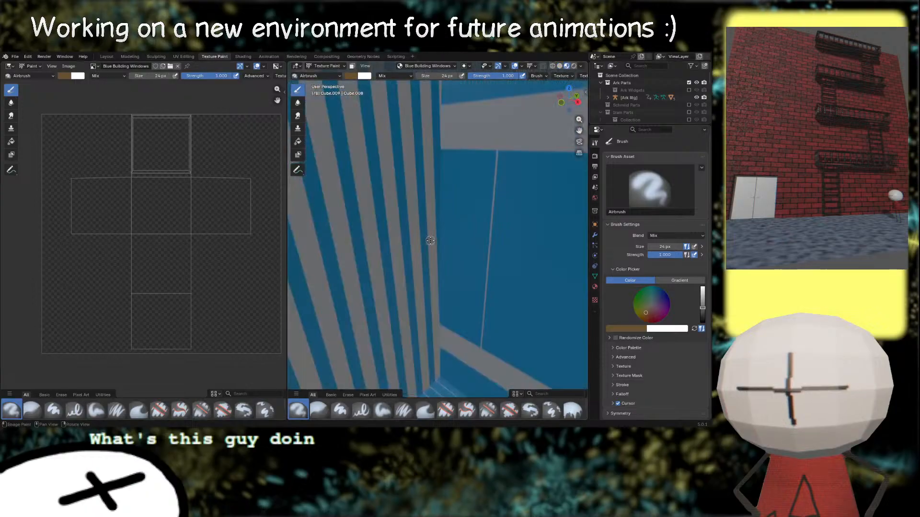
{"action": "middle_click_drag", "start_coordinate": [433, 242], "coordinate": [482, 226]}
{"action": "scroll", "coordinate": [482, 225], "scroll_direction": "down", "scroll_amount": 6}
{"action": "middle_click_drag", "start_coordinate": [479, 168], "coordinate": [467, 225], "text": "shift"}
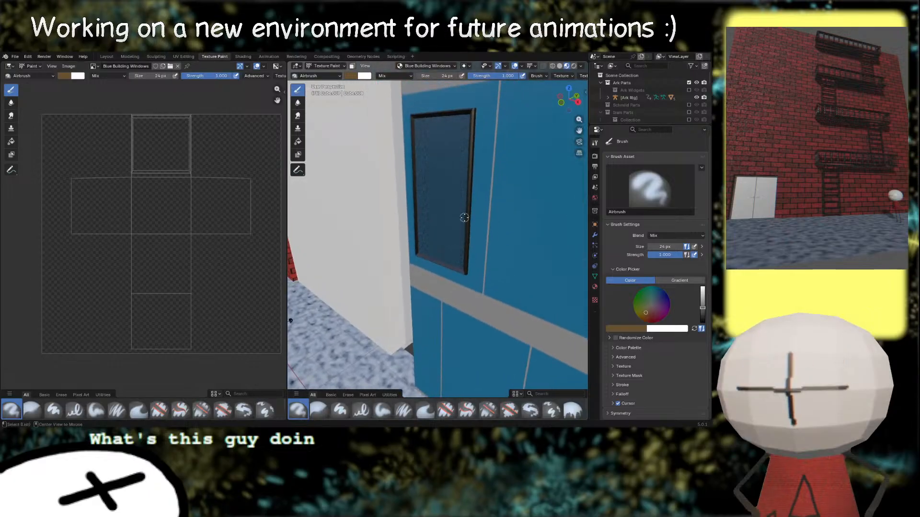
{"action": "scroll", "coordinate": [460, 218], "scroll_direction": "down", "scroll_amount": 5}
{"action": "scroll", "coordinate": [456, 218], "scroll_direction": "up", "scroll_amount": 8}
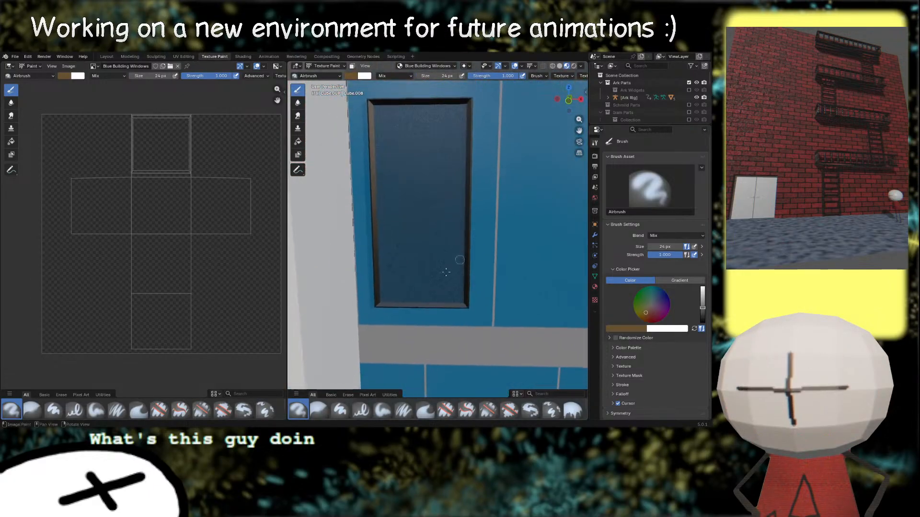
Step: Paint brown across the lower and upper areas of the window glass with an enlarged airbrush
{"action": "mouse_move", "coordinate": [390, 240]}
{"action": "left_mouse_down"}
{"action": "mouse_move", "coordinate": [441, 274]}
{"action": "mouse_move", "coordinate": [432, 283]}
{"action": "left_mouse_up"}
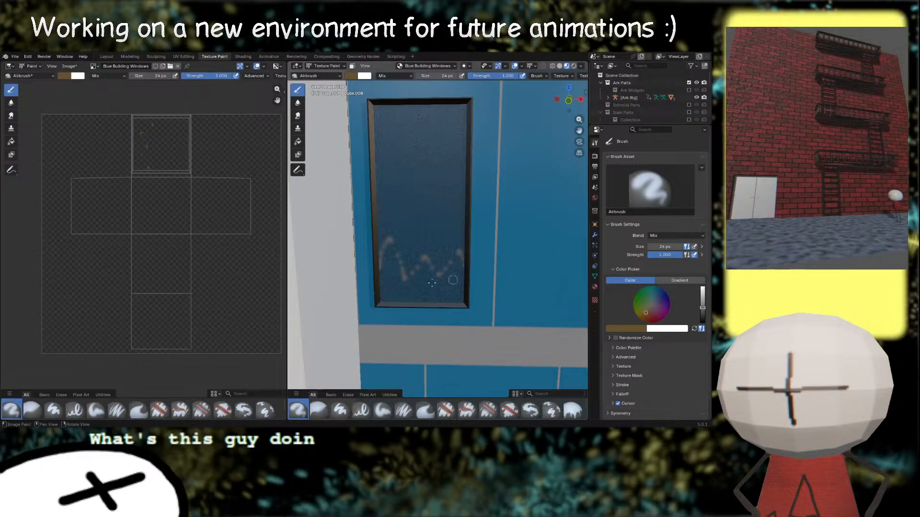
{"action": "scroll", "coordinate": [353, 265], "scroll_direction": "up", "scroll_amount": 2}
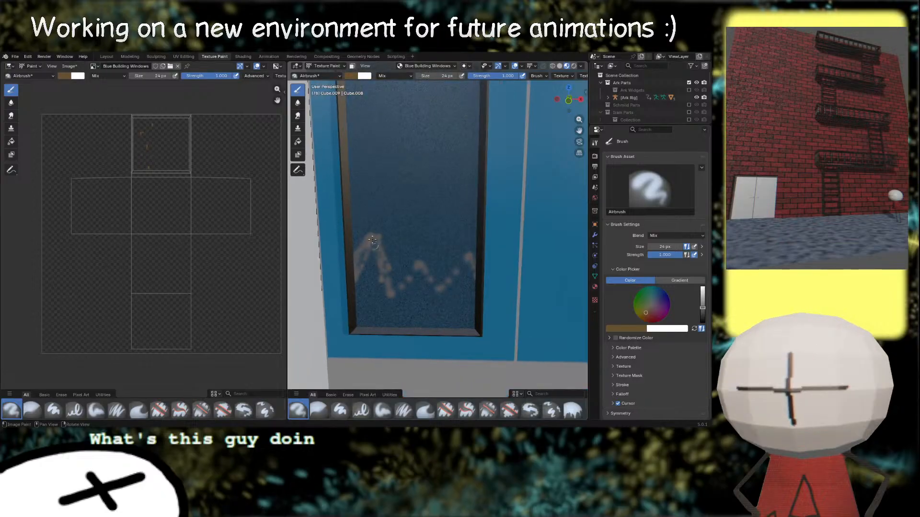
{"action": "key", "text": "f"}
{"action": "left_click", "coordinate": [385, 299]}
{"action": "mouse_move", "coordinate": [376, 286]}
{"action": "left_mouse_down"}
{"action": "mouse_move", "coordinate": [366, 254]}
{"action": "mouse_move", "coordinate": [368, 308]}
{"action": "mouse_move", "coordinate": [382, 312]}
{"action": "mouse_move", "coordinate": [456, 272]}
{"action": "mouse_move", "coordinate": [484, 303]}
{"action": "mouse_move", "coordinate": [444, 317]}
{"action": "mouse_move", "coordinate": [486, 328]}
{"action": "mouse_move", "coordinate": [431, 308]}
{"action": "mouse_move", "coordinate": [439, 319]}
{"action": "mouse_move", "coordinate": [465, 312]}
{"action": "mouse_move", "coordinate": [373, 271]}
{"action": "mouse_move", "coordinate": [427, 262]}
{"action": "left_mouse_up"}
{"action": "mouse_move", "coordinate": [426, 263]}
{"action": "middle_mouse_down"}
{"action": "mouse_move", "coordinate": [426, 213]}
{"action": "mouse_move", "coordinate": [442, 192]}
{"action": "mouse_move", "coordinate": [401, 167]}
{"action": "middle_mouse_up"}
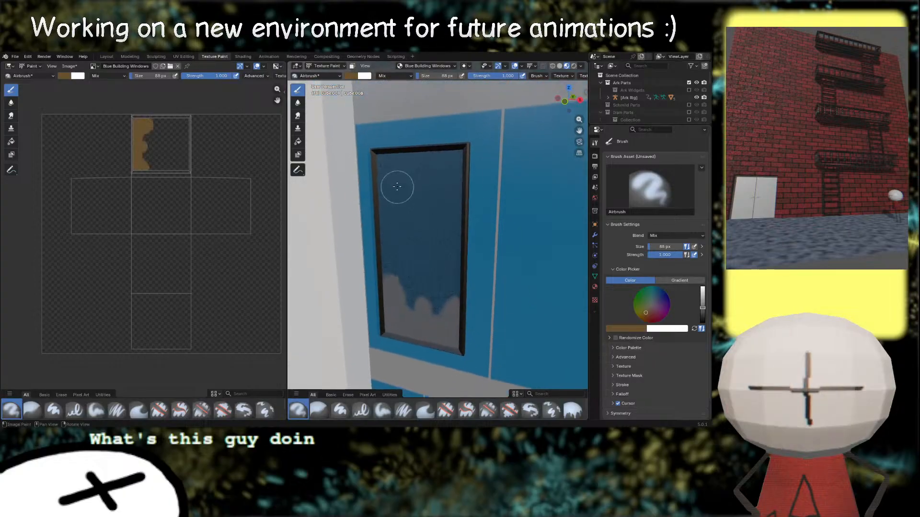
{"action": "left_click", "coordinate": [393, 167]}
{"action": "mouse_move", "coordinate": [394, 168]}
{"action": "left_mouse_down"}
{"action": "mouse_move", "coordinate": [400, 206]}
{"action": "mouse_move", "coordinate": [414, 186]}
{"action": "mouse_move", "coordinate": [378, 161]}
{"action": "mouse_move", "coordinate": [438, 153]}
{"action": "mouse_move", "coordinate": [413, 204]}
{"action": "mouse_move", "coordinate": [431, 159]}
{"action": "mouse_move", "coordinate": [461, 171]}
{"action": "mouse_move", "coordinate": [449, 171]}
{"action": "mouse_move", "coordinate": [472, 203]}
{"action": "mouse_move", "coordinate": [398, 197]}
{"action": "mouse_move", "coordinate": [406, 166]}
{"action": "mouse_move", "coordinate": [391, 162]}
{"action": "mouse_move", "coordinate": [453, 154]}
{"action": "mouse_move", "coordinate": [422, 148]}
{"action": "mouse_move", "coordinate": [456, 165]}
{"action": "mouse_move", "coordinate": [367, 201]}
{"action": "mouse_move", "coordinate": [400, 156]}
{"action": "mouse_move", "coordinate": [398, 213]}
{"action": "mouse_move", "coordinate": [383, 235]}
{"action": "mouse_move", "coordinate": [397, 188]}
{"action": "mouse_move", "coordinate": [379, 220]}
{"action": "left_mouse_up"}
Step: Set the brush color to pale cream and face the window in the front orthographic view
{"action": "left_click", "coordinate": [663, 298]}
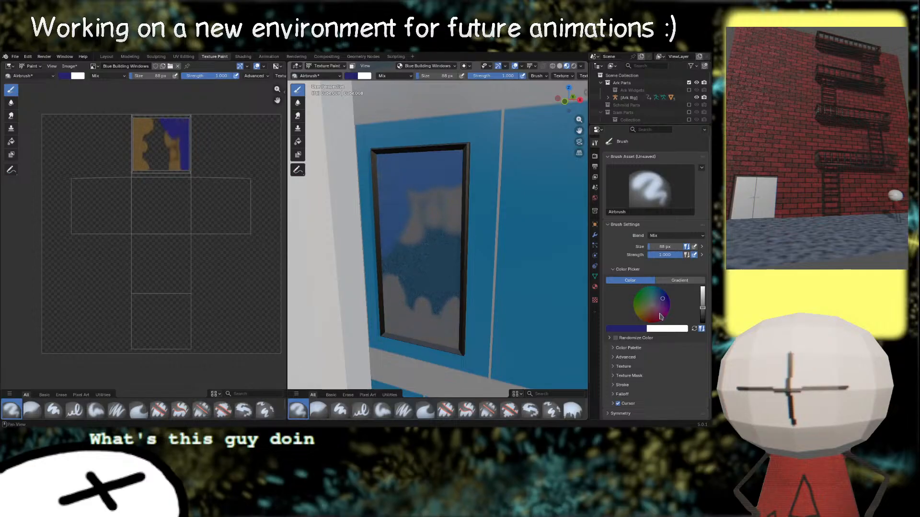
{"action": "mouse_move", "coordinate": [662, 317]}
{"action": "left_mouse_down"}
{"action": "mouse_move", "coordinate": [654, 304]}
{"action": "mouse_move", "coordinate": [702, 288]}
{"action": "mouse_move", "coordinate": [650, 303]}
{"action": "left_mouse_up"}
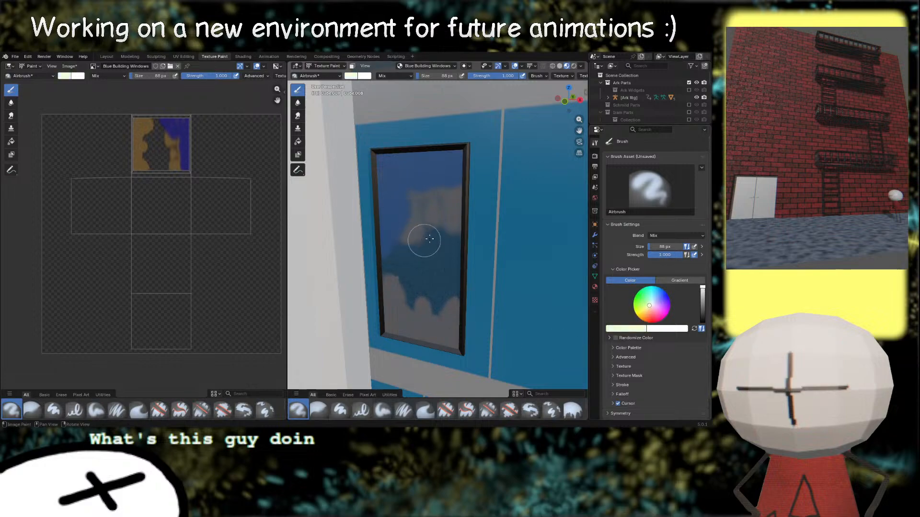
{"action": "mouse_move", "coordinate": [441, 221]}
{"action": "middle_mouse_down"}
{"action": "mouse_move", "coordinate": [464, 235]}
{"action": "mouse_move", "coordinate": [475, 222]}
{"action": "middle_mouse_up"}
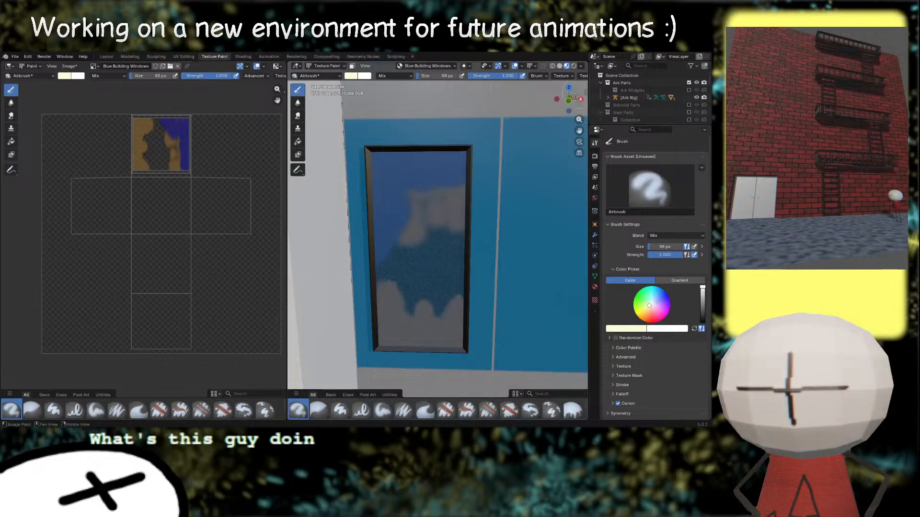
{"action": "left_click", "coordinate": [569, 100]}
{"action": "middle_click_drag", "start_coordinate": [443, 191], "coordinate": [439, 170], "text": "shift"}
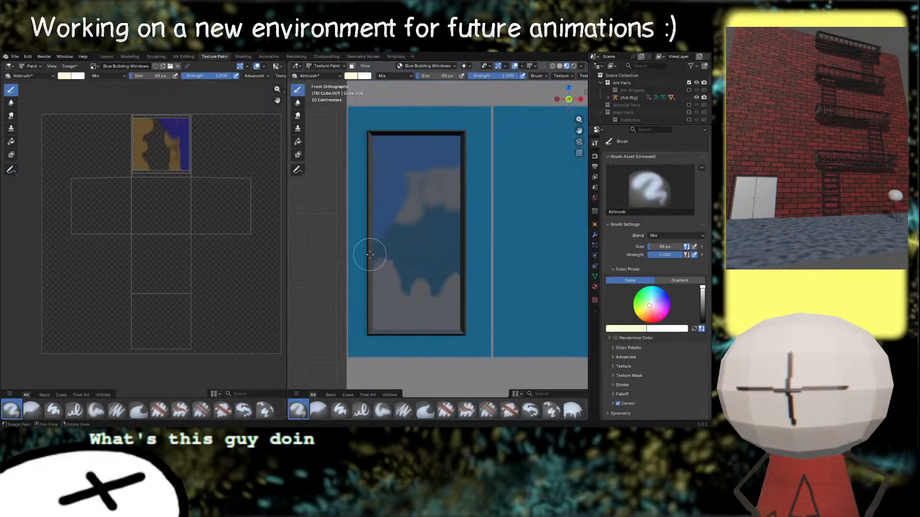
{"action": "mouse_move", "coordinate": [370, 251]}
{"action": "left_mouse_down"}
{"action": "mouse_move", "coordinate": [406, 126]}
{"action": "mouse_move", "coordinate": [360, 242]}
{"action": "mouse_move", "coordinate": [408, 128]}
{"action": "mouse_move", "coordinate": [422, 182]}
{"action": "mouse_move", "coordinate": [472, 251]}
{"action": "mouse_move", "coordinate": [434, 157]}
{"action": "mouse_move", "coordinate": [443, 110]}
{"action": "mouse_move", "coordinate": [458, 132]}
{"action": "mouse_move", "coordinate": [440, 186]}
{"action": "left_mouse_up"}
{"action": "mouse_move", "coordinate": [412, 134]}
{"action": "left_mouse_down"}
{"action": "mouse_move", "coordinate": [376, 182]}
{"action": "mouse_move", "coordinate": [378, 144]}
{"action": "mouse_move", "coordinate": [370, 149]}
{"action": "mouse_move", "coordinate": [369, 258]}
{"action": "mouse_move", "coordinate": [413, 154]}
{"action": "mouse_move", "coordinate": [443, 240]}
{"action": "mouse_move", "coordinate": [472, 261]}
{"action": "mouse_move", "coordinate": [452, 197]}
{"action": "left_mouse_up"}
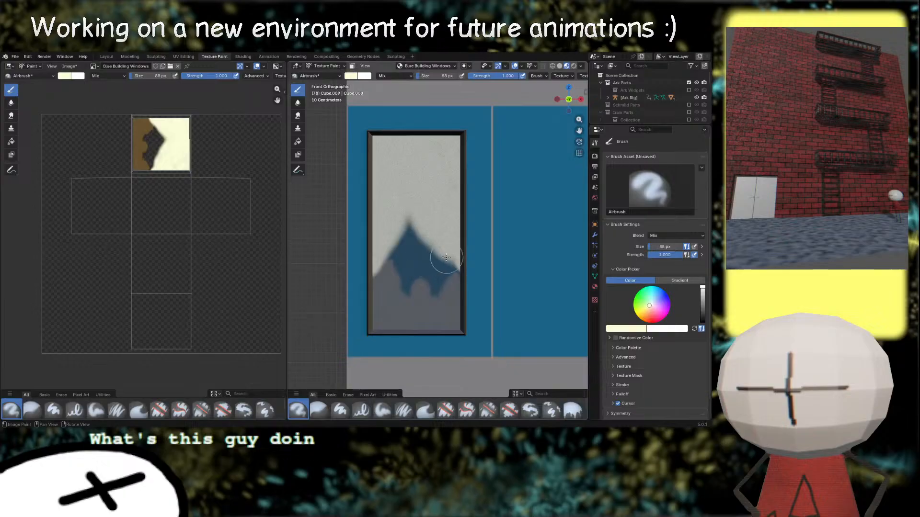
{"action": "key", "text": "ctrl+z"}
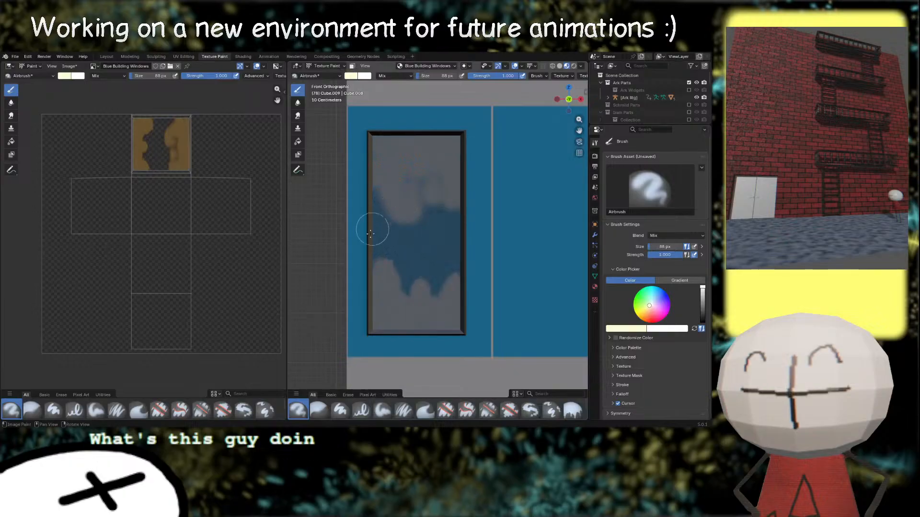
Step: Paint two parted cream curtains down the sides of the glass and streak their folds with a darker, smaller brush
{"action": "mouse_move", "coordinate": [361, 284]}
{"action": "left_mouse_down"}
{"action": "mouse_move", "coordinate": [380, 242]}
{"action": "mouse_move", "coordinate": [401, 115]}
{"action": "mouse_move", "coordinate": [435, 158]}
{"action": "mouse_move", "coordinate": [476, 279]}
{"action": "mouse_move", "coordinate": [474, 259]}
{"action": "left_mouse_up"}
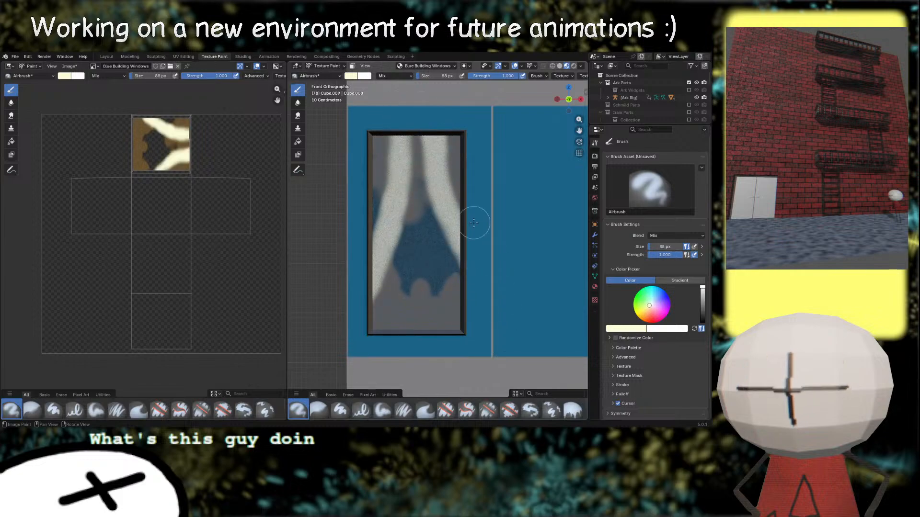
{"action": "mouse_move", "coordinate": [455, 131]}
{"action": "left_mouse_down"}
{"action": "mouse_move", "coordinate": [456, 185]}
{"action": "mouse_move", "coordinate": [442, 128]}
{"action": "mouse_move", "coordinate": [378, 209]}
{"action": "mouse_move", "coordinate": [378, 117]}
{"action": "mouse_move", "coordinate": [369, 238]}
{"action": "left_mouse_up"}
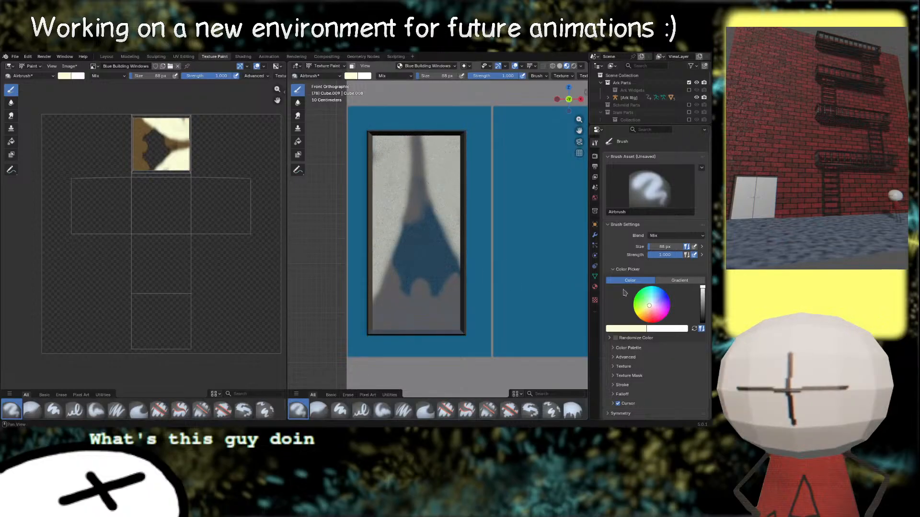
{"action": "left_click", "coordinate": [702, 295]}
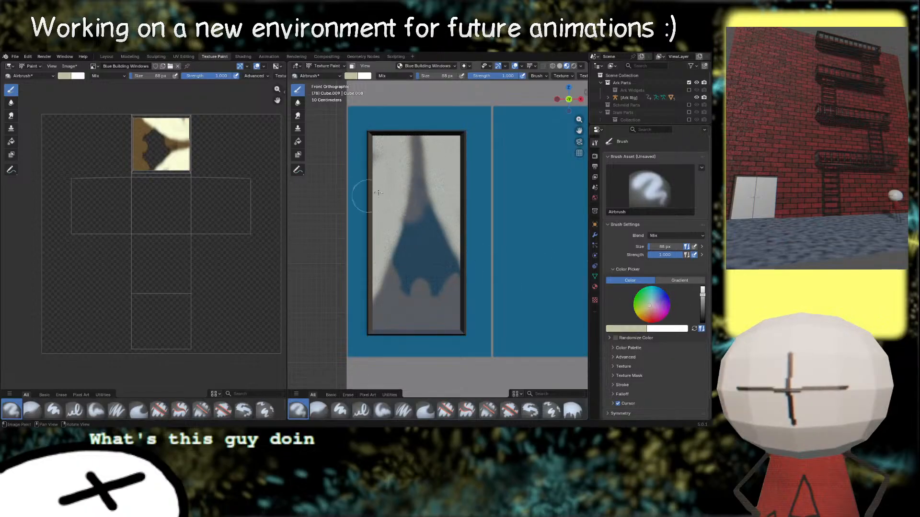
{"action": "key", "text": "f"}
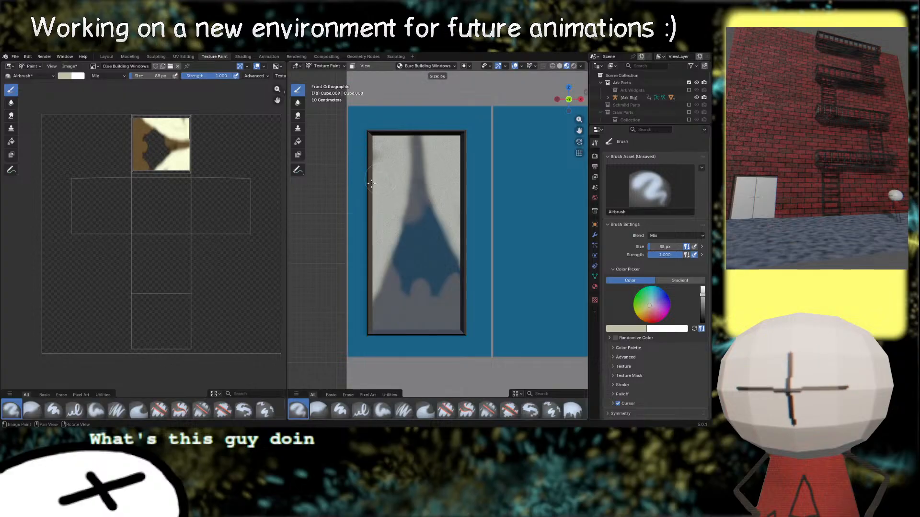
{"action": "left_click", "coordinate": [371, 183]}
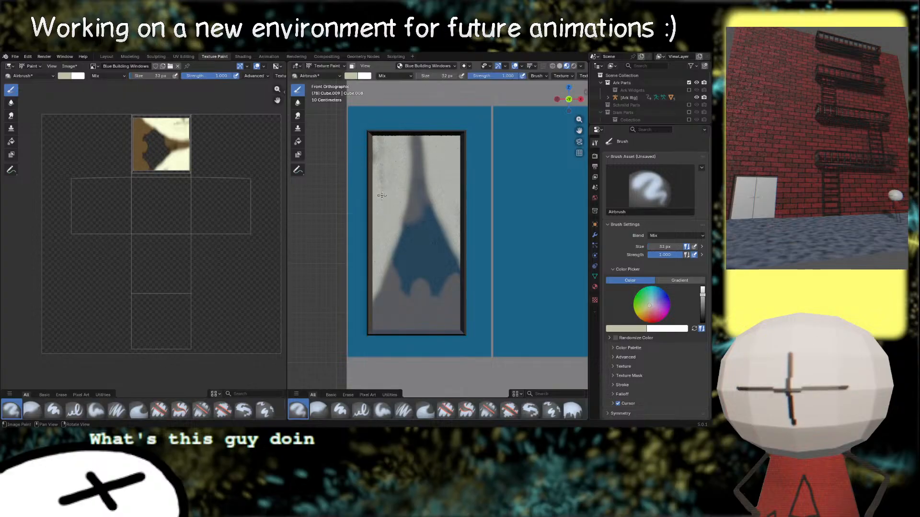
{"action": "left_click_drag", "start_coordinate": [382, 141], "coordinate": [382, 198]}
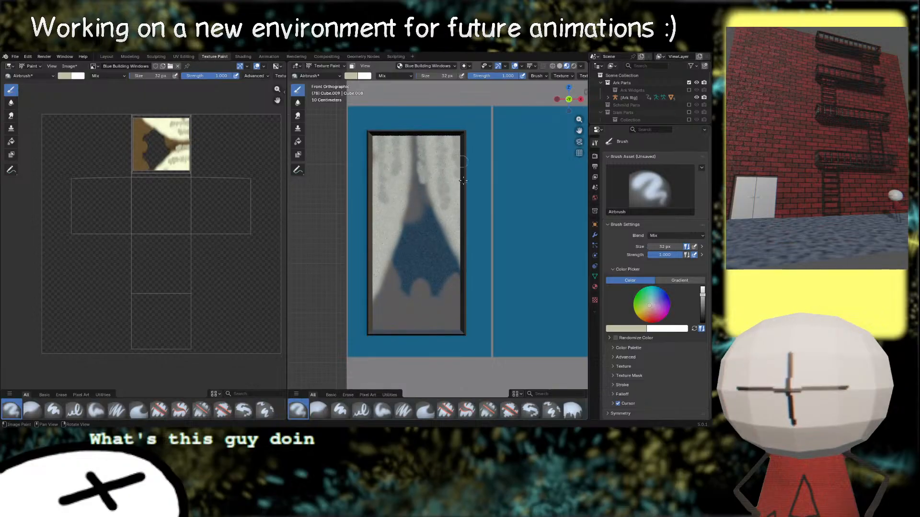
Step: Check the curtained window through the scene camera and save the file
{"action": "middle_click_drag", "start_coordinate": [476, 181], "coordinate": [475, 235]}
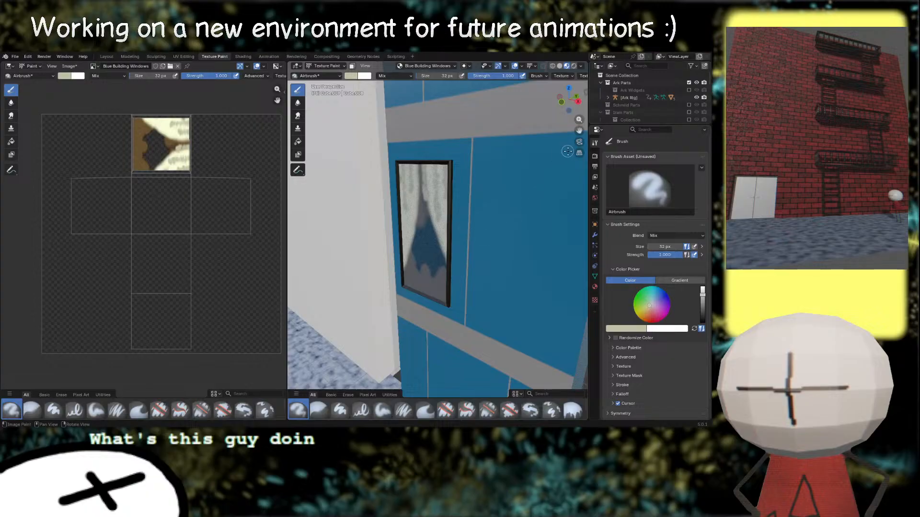
{"action": "left_click", "coordinate": [579, 142]}
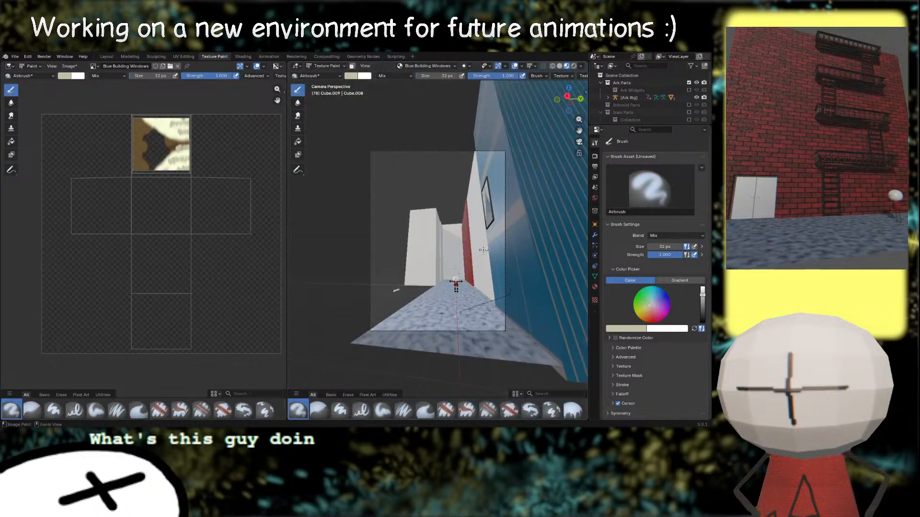
{"action": "key", "text": "ctrl+s"}
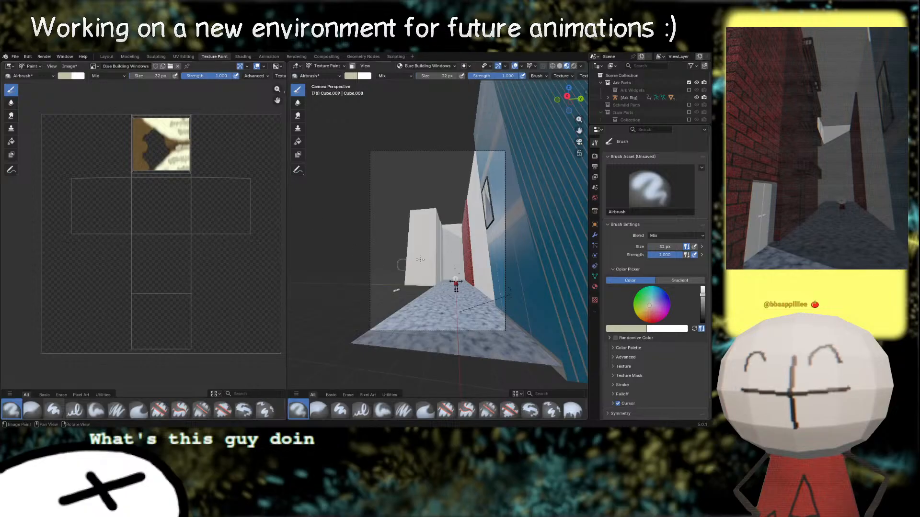
Step: Return to the Layout workspace and duplicate the window about 5.61 m up along Z to the next floor
{"action": "left_click", "coordinate": [106, 57]}
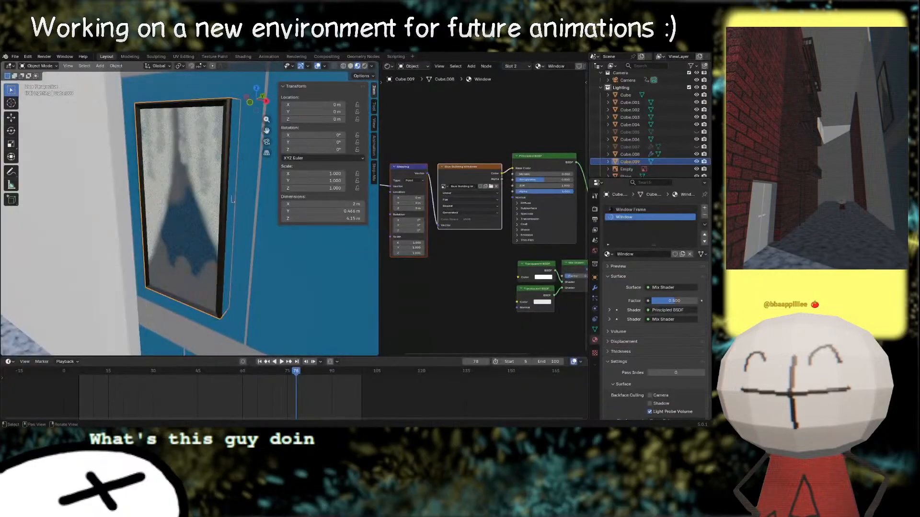
{"action": "scroll", "coordinate": [221, 213], "scroll_direction": "down", "scroll_amount": 5}
{"action": "right_click_drag", "start_coordinate": [178, 214], "coordinate": [216, 213]}
{"action": "scroll", "coordinate": [215, 220], "scroll_direction": "down", "scroll_amount": 1}
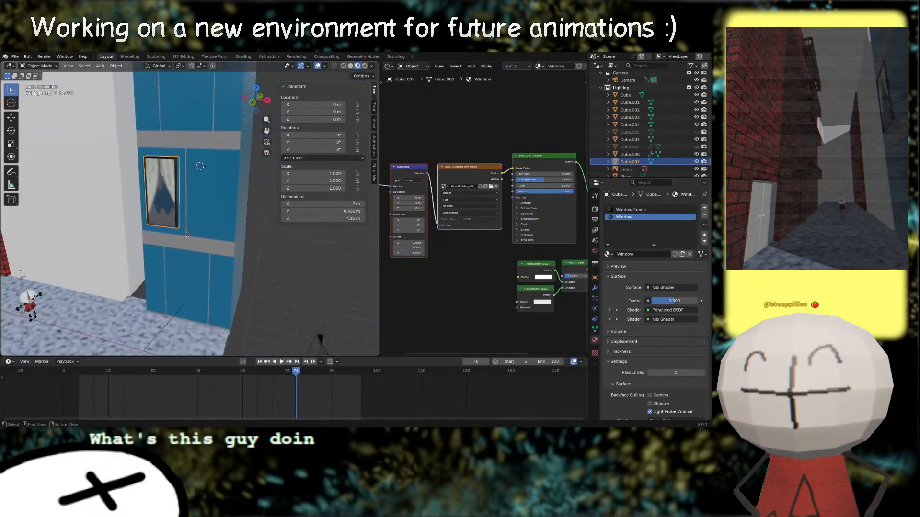
{"action": "right_click_drag", "start_coordinate": [185, 247], "coordinate": [197, 237]}
{"action": "middle_click_drag", "start_coordinate": [196, 237], "coordinate": [194, 286]}
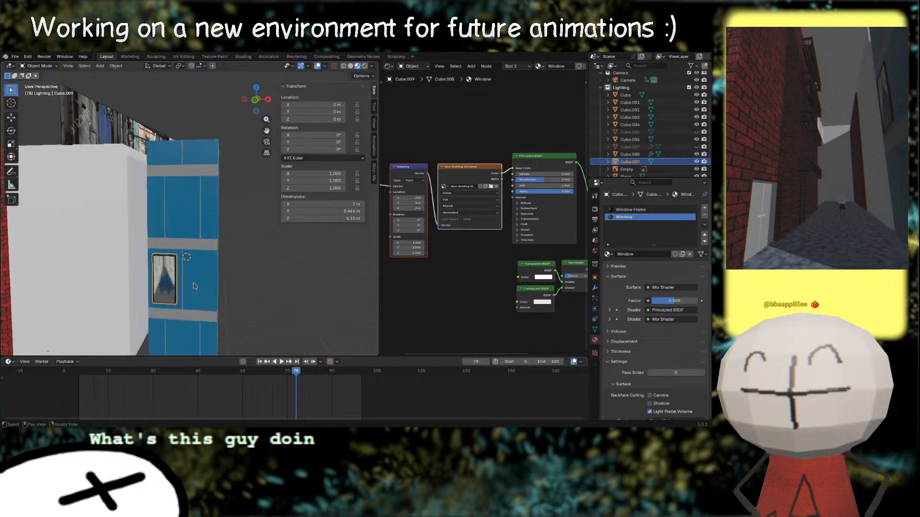
{"action": "scroll", "coordinate": [173, 286], "scroll_direction": "up", "scroll_amount": 4}
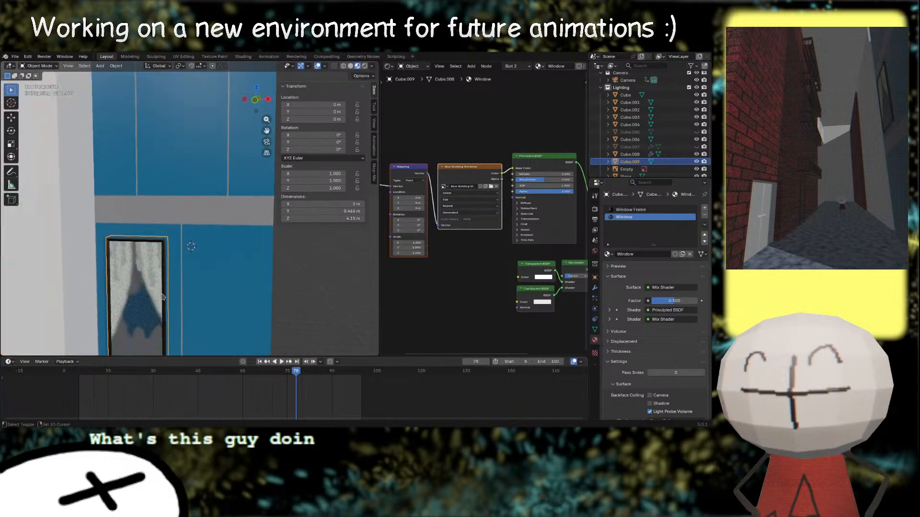
{"action": "key", "text": "shift+d"}
{"action": "key", "text": "z"}
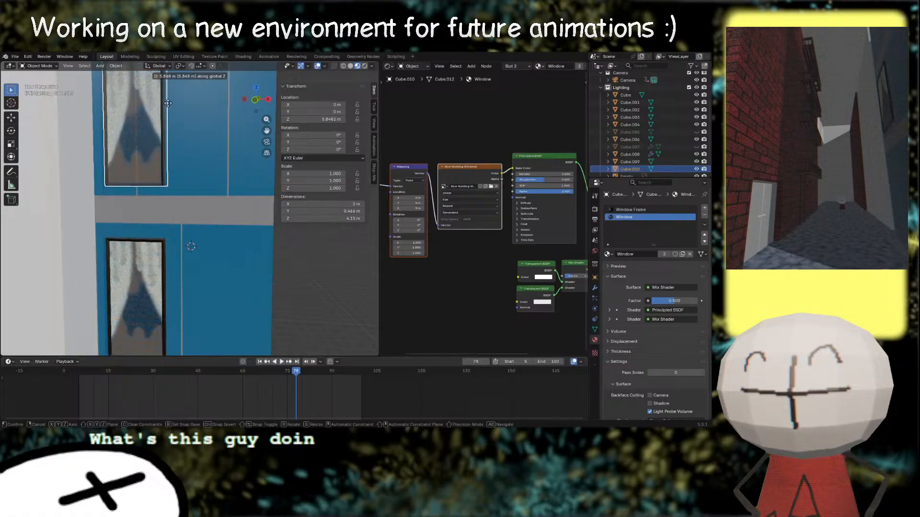
{"action": "left_click", "coordinate": [167, 111]}
{"action": "middle_click_drag", "start_coordinate": [167, 177], "coordinate": [183, 240], "text": "shift"}
{"action": "scroll", "coordinate": [187, 237], "scroll_direction": "down", "scroll_amount": 1}
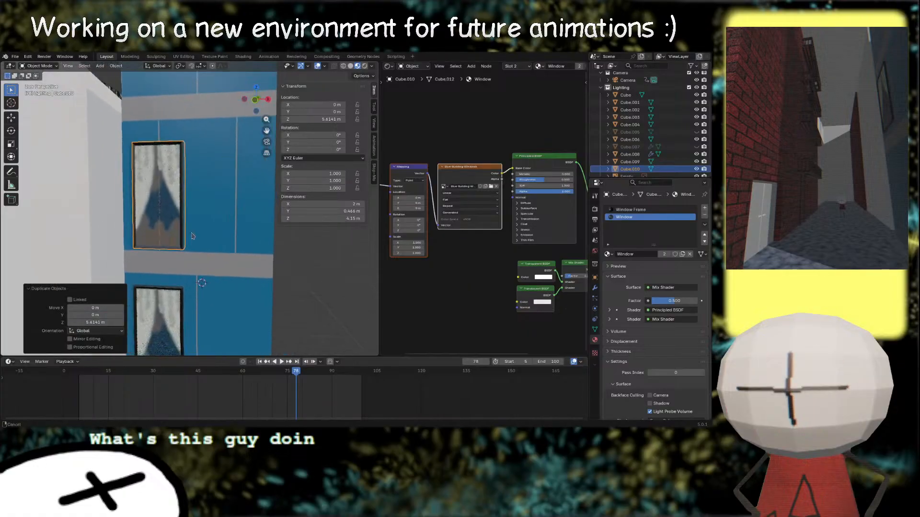
Step: Raise the duplicated window about 0.43 m along Z and shift it about 1.46 m along X
{"action": "key", "text": "g"}
{"action": "key", "text": "z"}
{"action": "left_click", "coordinate": [215, 230]}
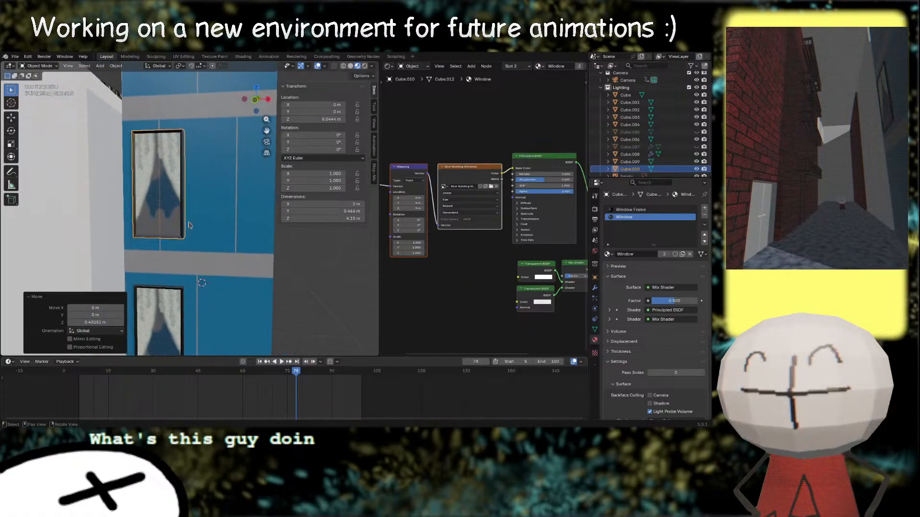
{"action": "key", "text": "g"}
{"action": "key", "text": "x"}
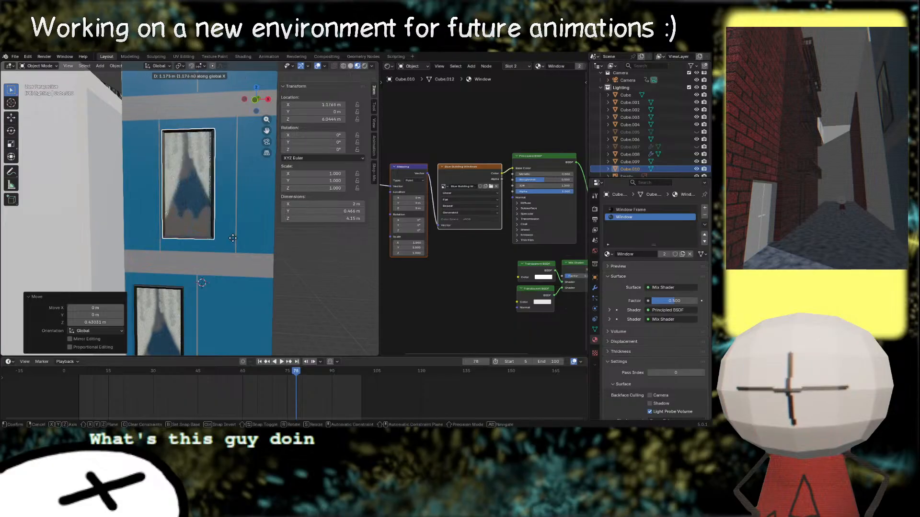
{"action": "left_click", "coordinate": [241, 238]}
Step: Extrude the blue building's top face about 0.73 m upward and turn on X-ray
{"action": "middle_click_drag", "start_coordinate": [250, 265], "coordinate": [245, 214]}
{"action": "scroll", "coordinate": [230, 214], "scroll_direction": "down", "scroll_amount": 2}
{"action": "middle_click_drag", "start_coordinate": [212, 183], "coordinate": [207, 268], "text": "shift"}
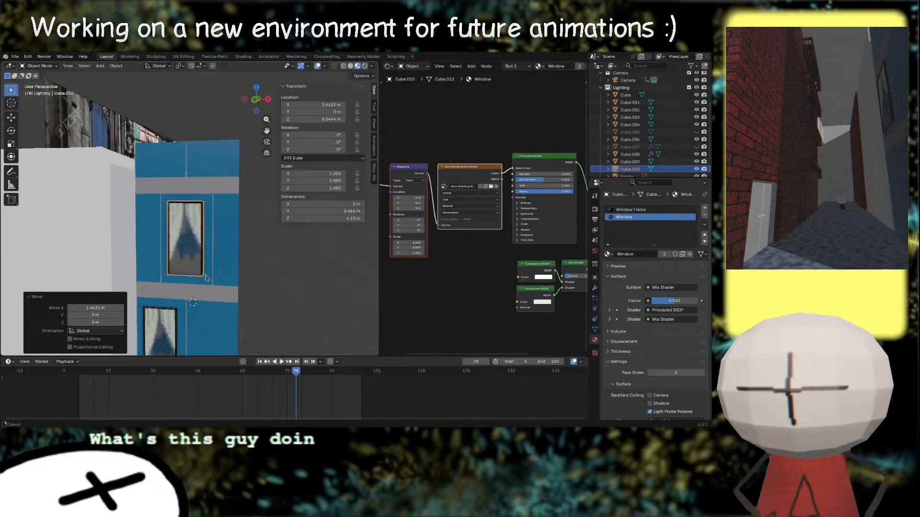
{"action": "scroll", "coordinate": [207, 251], "scroll_direction": "down", "scroll_amount": 3}
{"action": "right_click_drag", "start_coordinate": [207, 252], "coordinate": [172, 283]}
{"action": "middle_click_drag", "start_coordinate": [187, 215], "coordinate": [191, 266]}
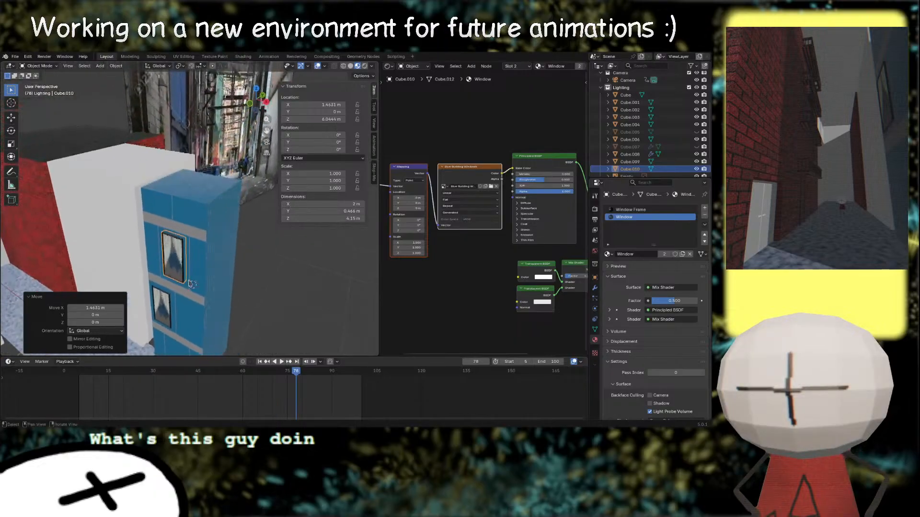
{"action": "left_click", "coordinate": [200, 187]}
{"action": "key", "text": "Tab"}
{"action": "scroll", "coordinate": [206, 171], "scroll_direction": "up", "scroll_amount": 2}
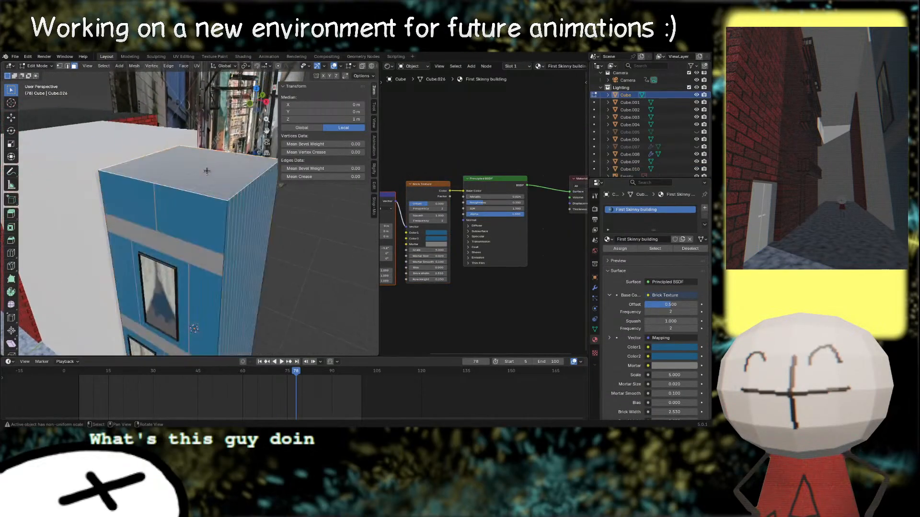
{"action": "key", "text": "e"}
{"action": "left_click", "coordinate": [188, 179]}
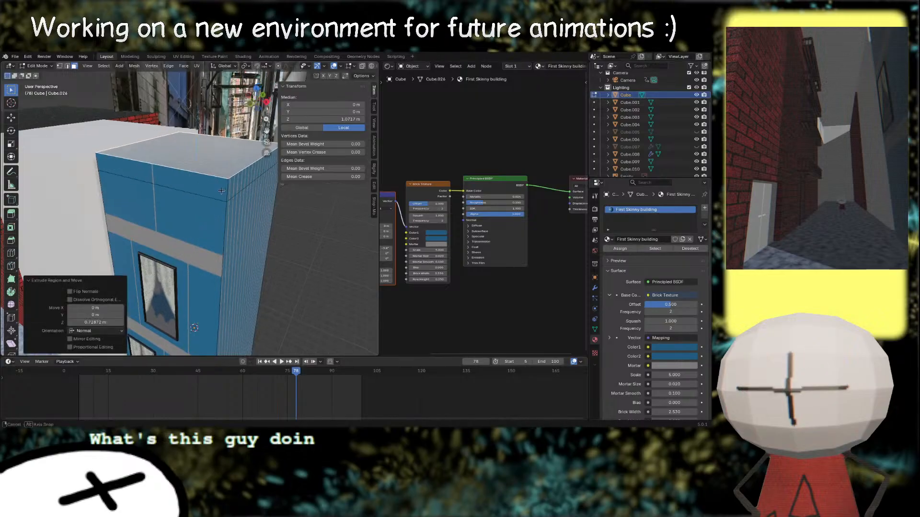
{"action": "right_click_drag", "start_coordinate": [191, 177], "coordinate": [224, 178]}
{"action": "key", "text": "alt+z"}
Step: Try duplicating the blue building's top band, scaling it outward and moving it along Z, and undo the attempt
{"action": "left_click_drag", "start_coordinate": [102, 104], "coordinate": [167, 128]}
{"action": "left_click_drag", "start_coordinate": [254, 153], "coordinate": [254, 153]}
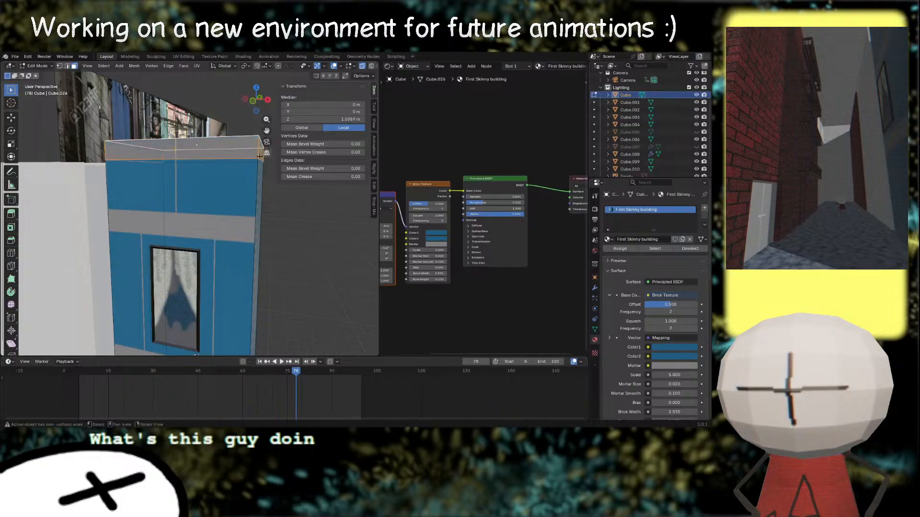
{"action": "middle_click_drag", "start_coordinate": [254, 153], "coordinate": [240, 199]}
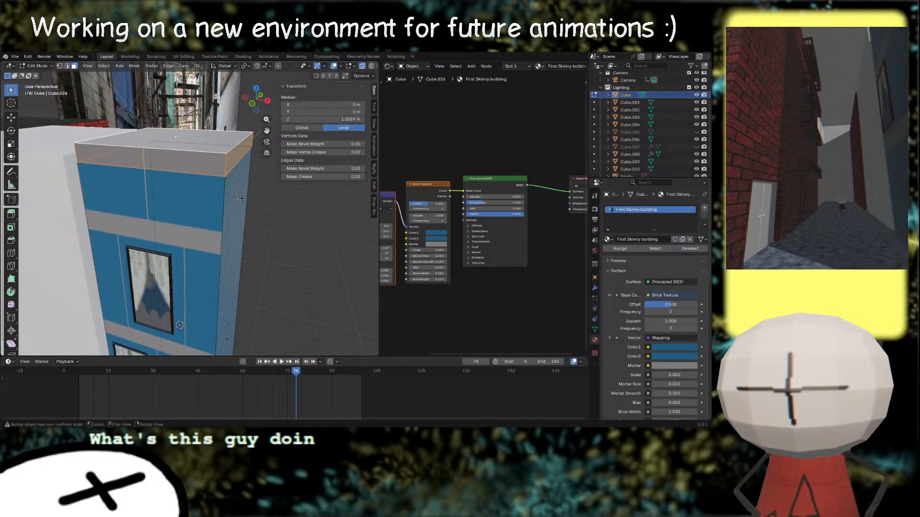
{"action": "key", "text": "g"}
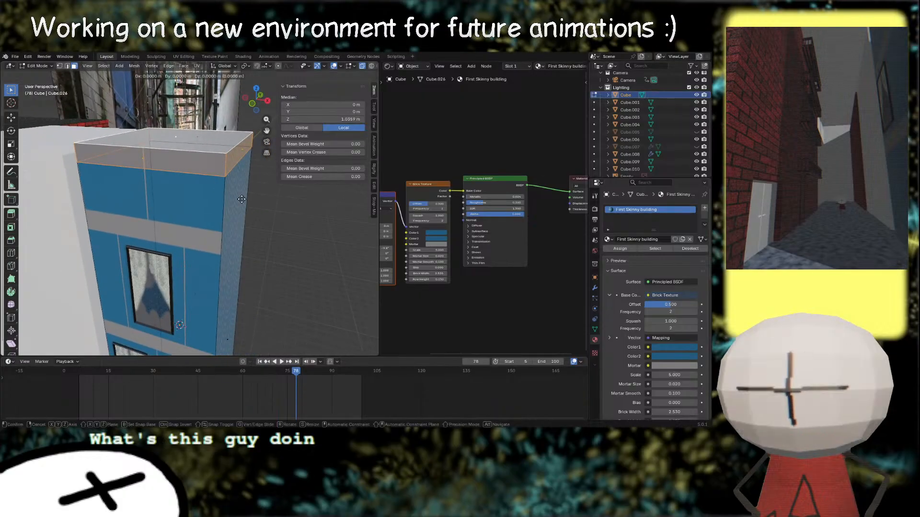
{"action": "right_click", "coordinate": [241, 200]}
{"action": "key", "text": "s"}
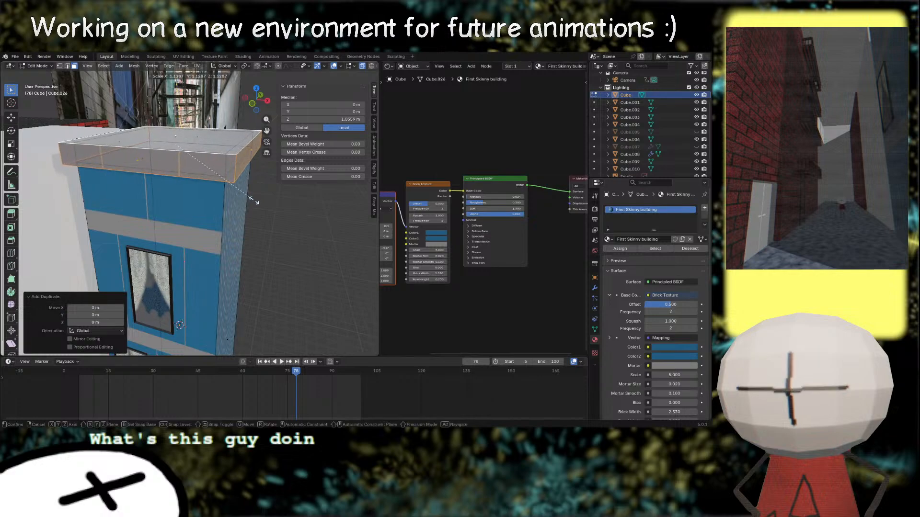
{"action": "left_click", "coordinate": [257, 201]}
{"action": "key", "text": "g"}
{"action": "key", "text": "z"}
{"action": "left_click", "coordinate": [258, 190]}
{"action": "mouse_move", "coordinate": [258, 191]}
{"action": "middle_mouse_down"}
{"action": "mouse_move", "coordinate": [293, 163]}
{"action": "mouse_move", "coordinate": [277, 191]}
{"action": "mouse_move", "coordinate": [268, 182]}
{"action": "middle_mouse_up"}
{"action": "key", "text": "ctrl+z"}
{"action": "key", "text": "ctrl+z"}
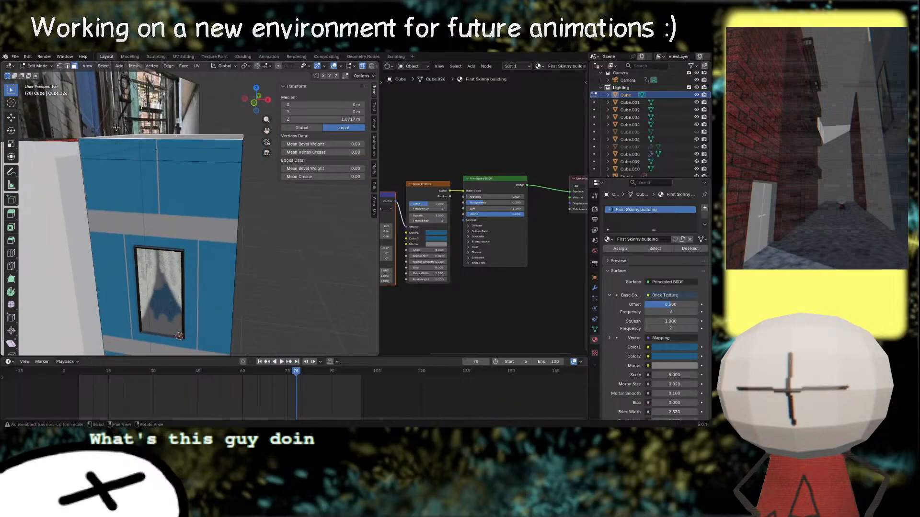
Step: Extrude the blue building's top band in place and scale it by 1.089 into an overhanging roof cap
{"action": "left_click_drag", "start_coordinate": [96, 115], "coordinate": [246, 156]}
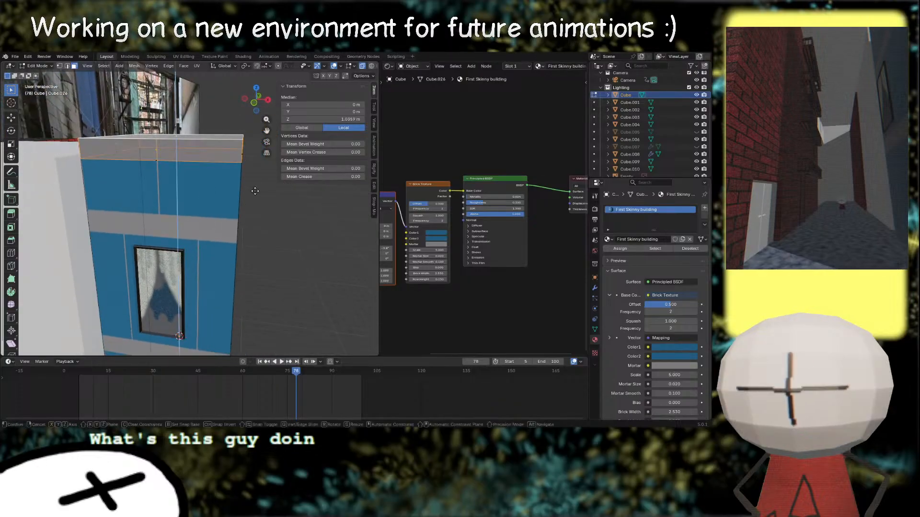
{"action": "key", "text": "e"}
{"action": "right_click", "coordinate": [255, 191]}
{"action": "key", "text": "s"}
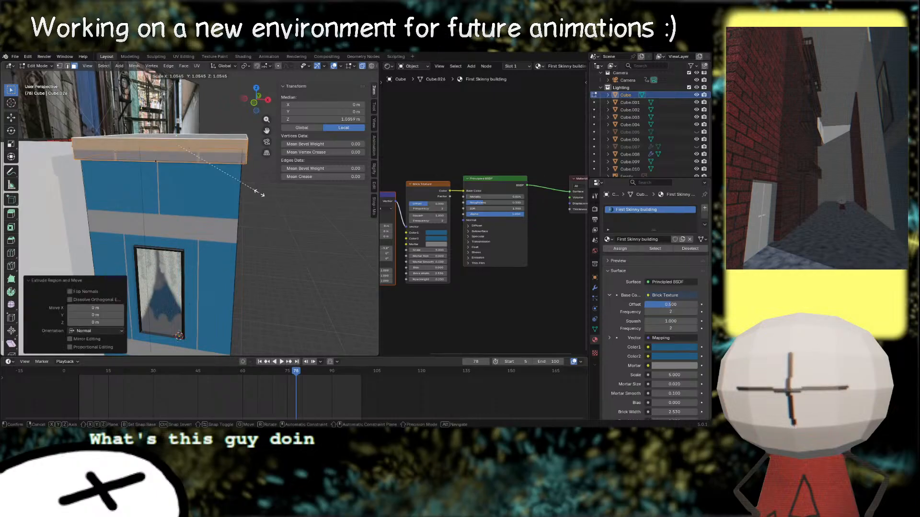
{"action": "left_click", "coordinate": [257, 189]}
Step: Add a second material slot with the existing Black material and assign it to the roof cap
{"action": "middle_click_drag", "start_coordinate": [259, 189], "coordinate": [222, 167]}
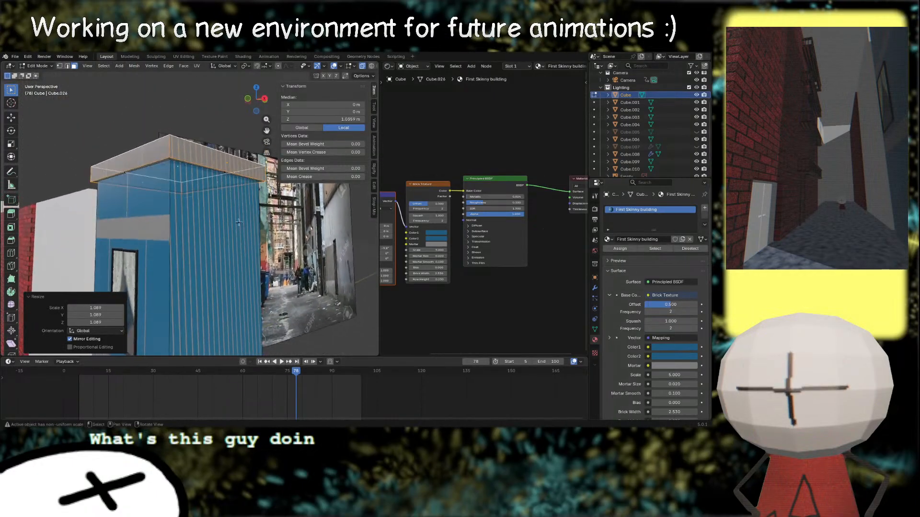
{"action": "left_click", "coordinate": [704, 208]}
{"action": "left_click", "coordinate": [607, 253]}
{"action": "left_click", "coordinate": [621, 303]}
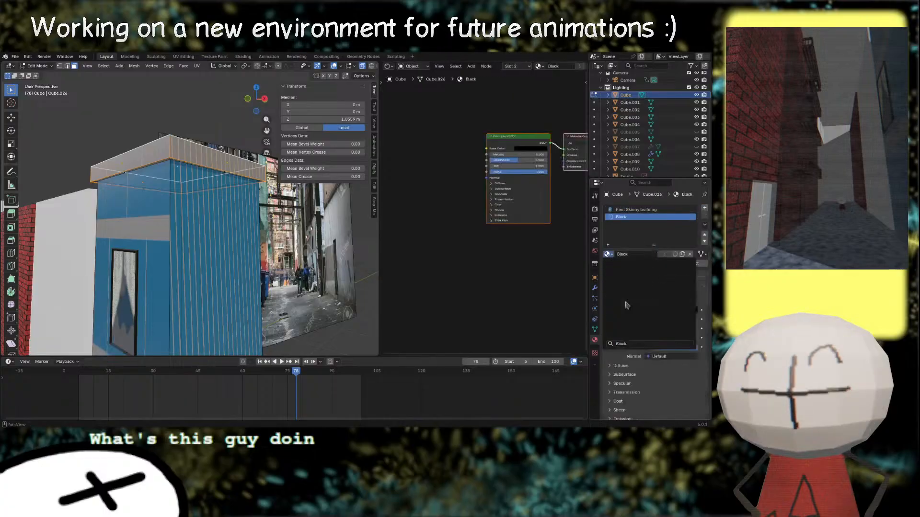
{"action": "left_click", "coordinate": [614, 264]}
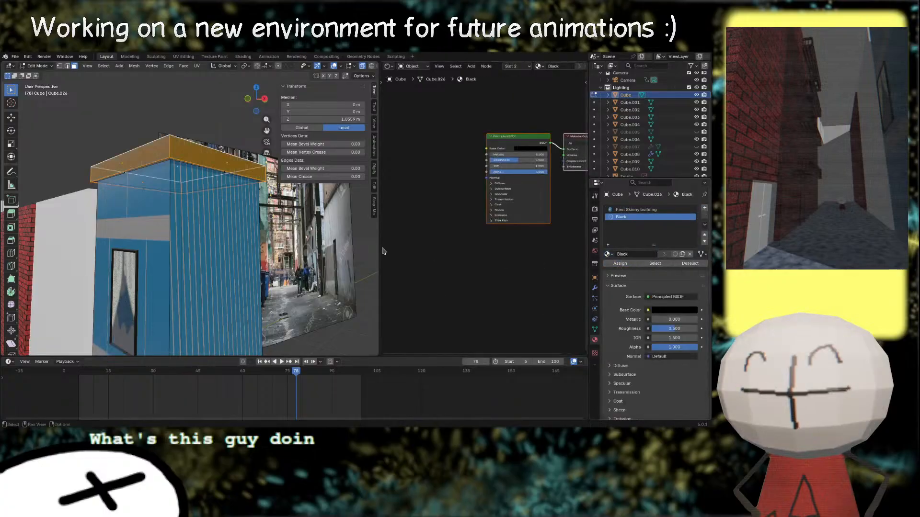
{"action": "middle_click_drag", "start_coordinate": [248, 192], "coordinate": [213, 208]}
{"action": "left_click", "coordinate": [169, 111]}
Step: Save the file and check the alley with the capped blue building through the scene camera
{"action": "middle_click_drag", "start_coordinate": [169, 111], "coordinate": [267, 232]}
{"action": "key", "text": "ctrl+s"}
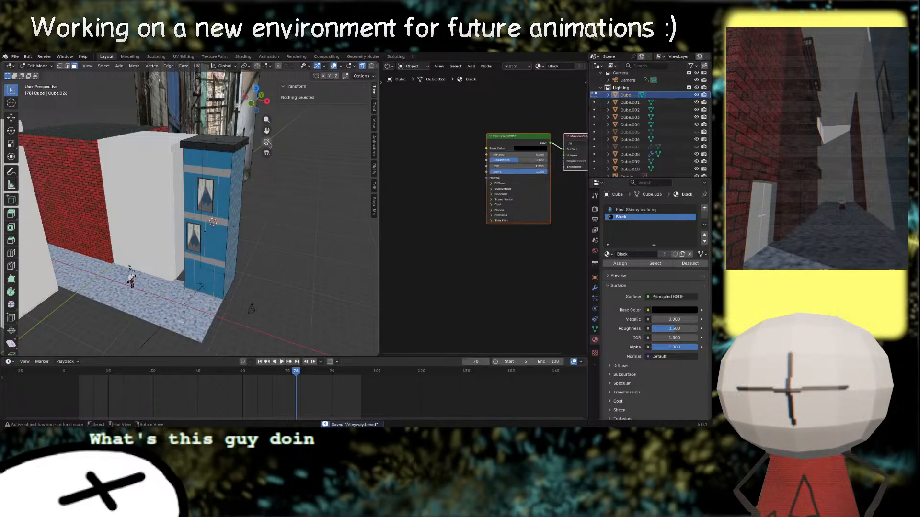
{"action": "left_click", "coordinate": [267, 142]}
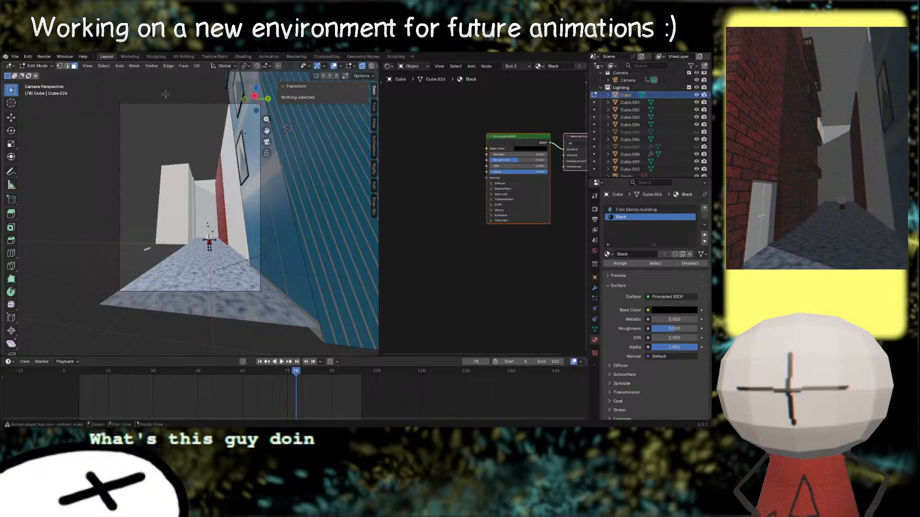
{"action": "middle_click_drag", "start_coordinate": [165, 93], "coordinate": [208, 202]}
{"action": "key", "text": "ctrl+s"}
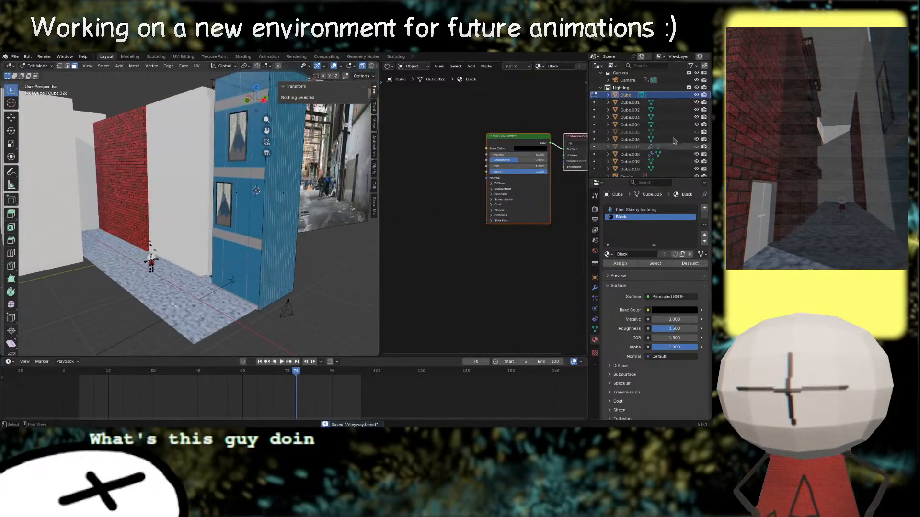
Step: Unhide Cube.005 and Cube.007 in the Lighting collection, inspect the alley from outside and save the file
{"action": "left_click", "coordinate": [696, 132]}
{"action": "left_click", "coordinate": [697, 147]}
{"action": "scroll", "coordinate": [350, 235], "scroll_direction": "down", "scroll_amount": 5}
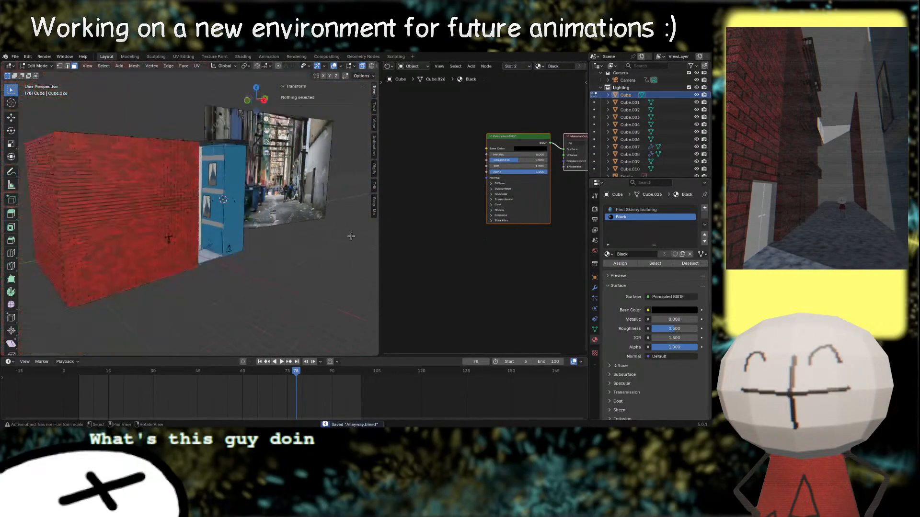
{"action": "middle_click_drag", "start_coordinate": [351, 235], "coordinate": [236, 218]}
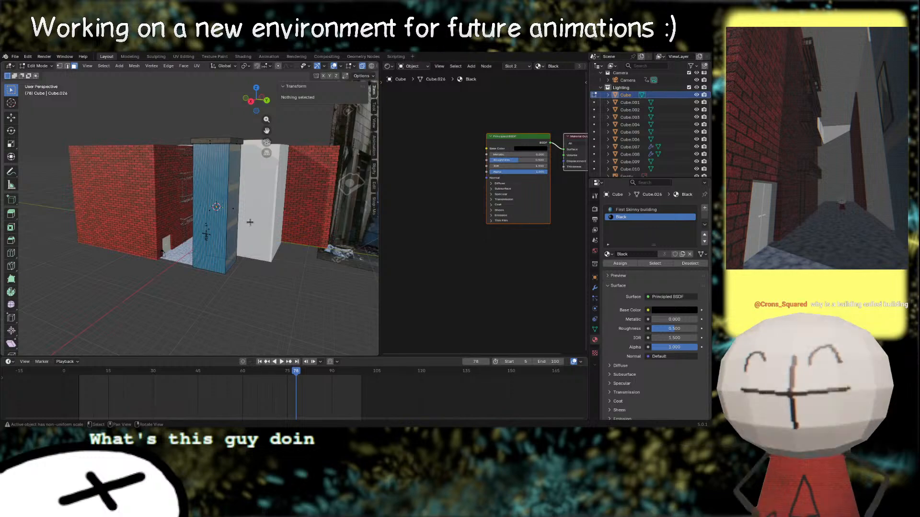
{"action": "middle_click_drag", "start_coordinate": [251, 236], "coordinate": [233, 287]}
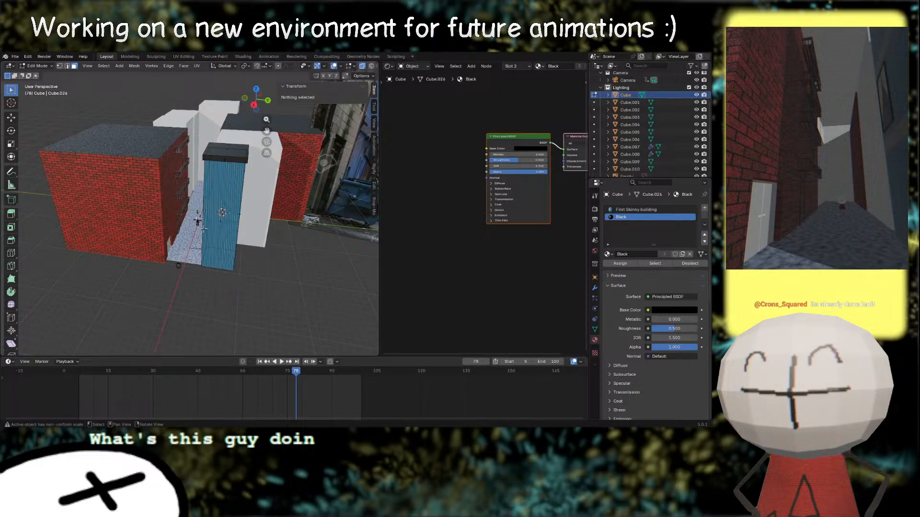
{"action": "scroll", "coordinate": [204, 229], "scroll_direction": "up", "scroll_amount": 4}
{"action": "right_click_drag", "start_coordinate": [204, 229], "coordinate": [203, 206]}
{"action": "middle_click_drag", "start_coordinate": [199, 130], "coordinate": [210, 151]}
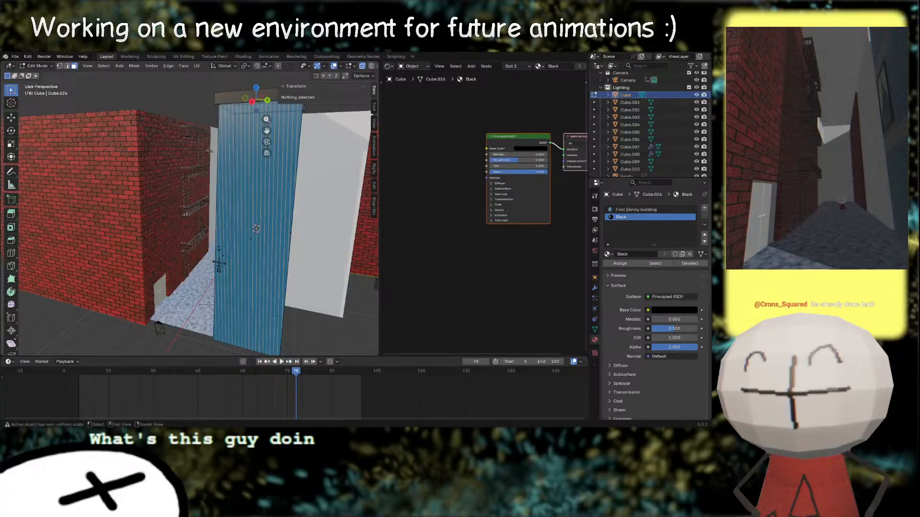
{"action": "key", "text": "ctrl+s"}
Step: Select the alley floor, adjust the color stops in its Concrete material's Color Ramp and save the file
{"action": "mouse_move", "coordinate": [225, 212]}
{"action": "middle_mouse_down"}
{"action": "mouse_move", "coordinate": [274, 225]}
{"action": "mouse_move", "coordinate": [223, 219]}
{"action": "middle_mouse_up"}
{"action": "right_click_drag", "start_coordinate": [224, 219], "coordinate": [213, 232]}
{"action": "middle_click_drag", "start_coordinate": [213, 293], "coordinate": [215, 263]}
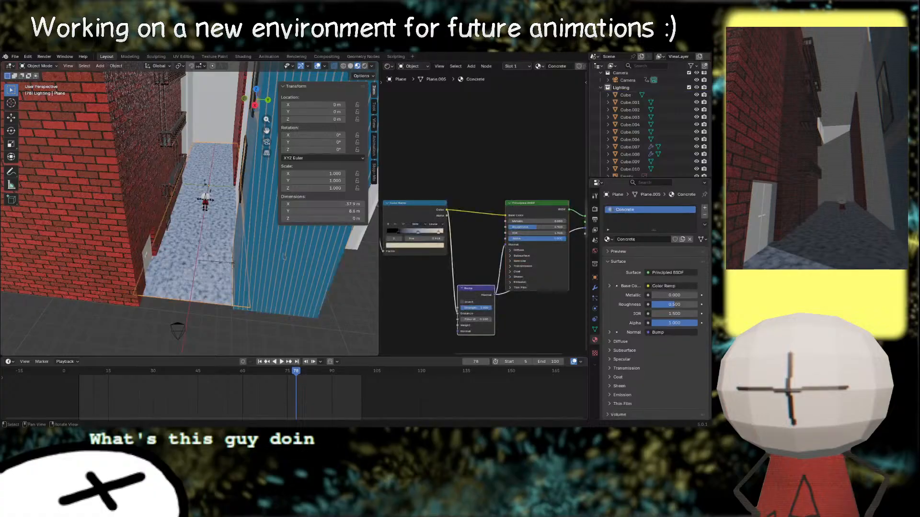
{"action": "middle_click_drag", "start_coordinate": [417, 291], "coordinate": [436, 303]}
{"action": "left_click_drag", "start_coordinate": [440, 245], "coordinate": [412, 243]}
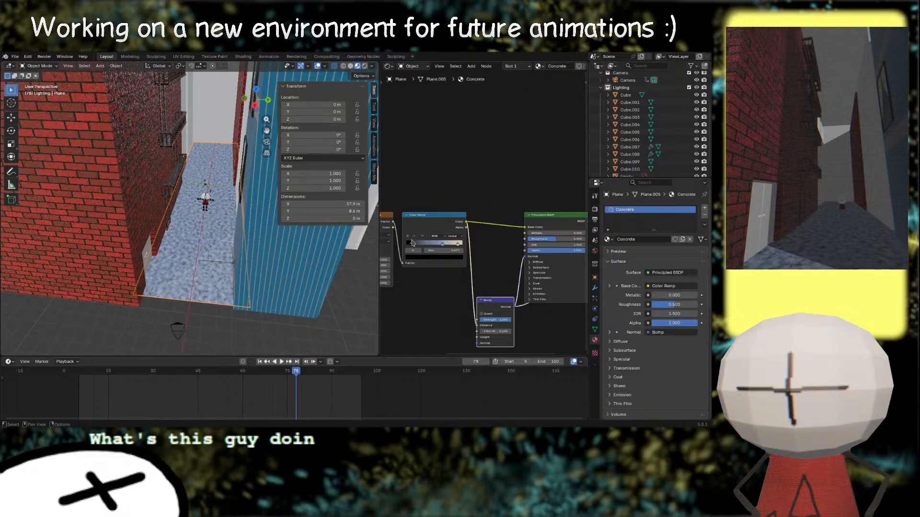
{"action": "middle_click_drag", "start_coordinate": [248, 312], "coordinate": [227, 274]}
{"action": "key", "text": "ctrl+s"}
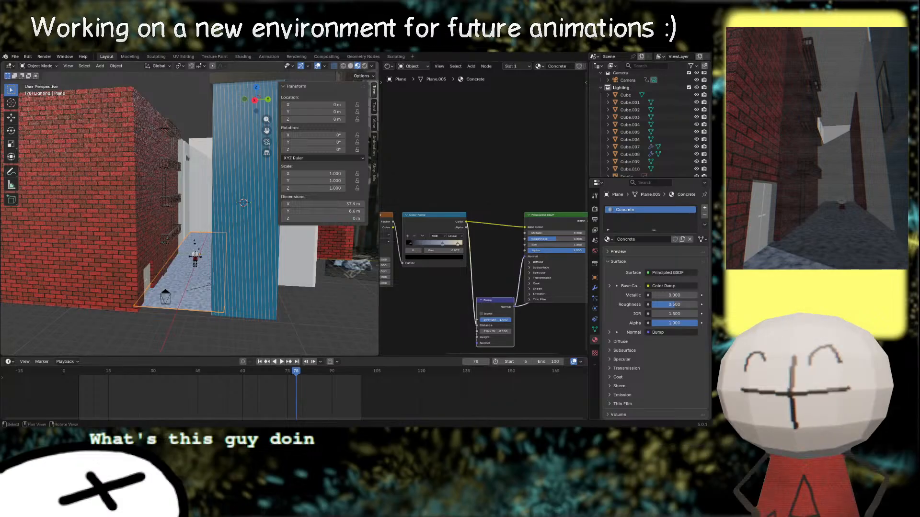
Step: Raise both curtained windows on the blue building together about 1.6 m along Z and save the file
{"action": "scroll", "coordinate": [287, 272], "scroll_direction": "down", "scroll_amount": 3}
{"action": "scroll", "coordinate": [288, 271], "scroll_direction": "up", "scroll_amount": 3}
{"action": "middle_click_drag", "start_coordinate": [287, 271], "coordinate": [262, 293], "text": "shift"}
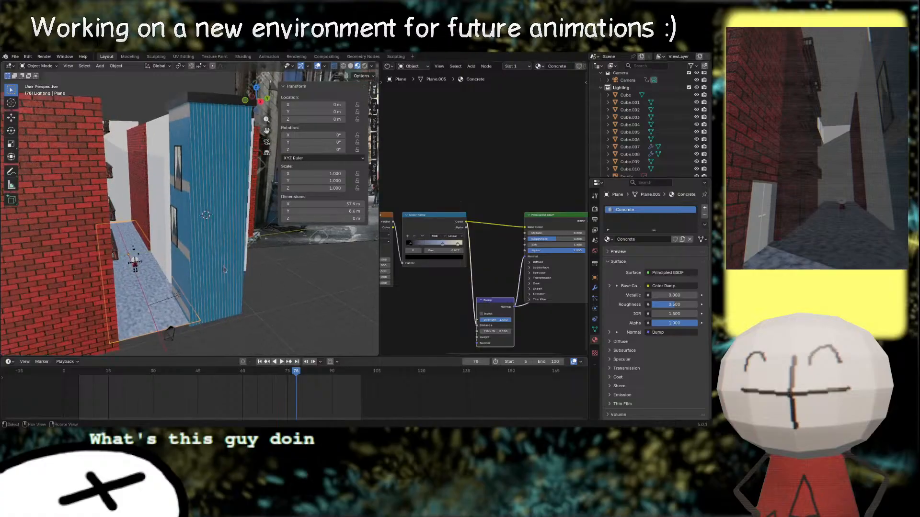
{"action": "left_click", "coordinate": [181, 168]}
{"action": "scroll", "coordinate": [184, 182], "scroll_direction": "up", "scroll_amount": 4}
{"action": "middle_click_drag", "start_coordinate": [190, 194], "coordinate": [206, 225]}
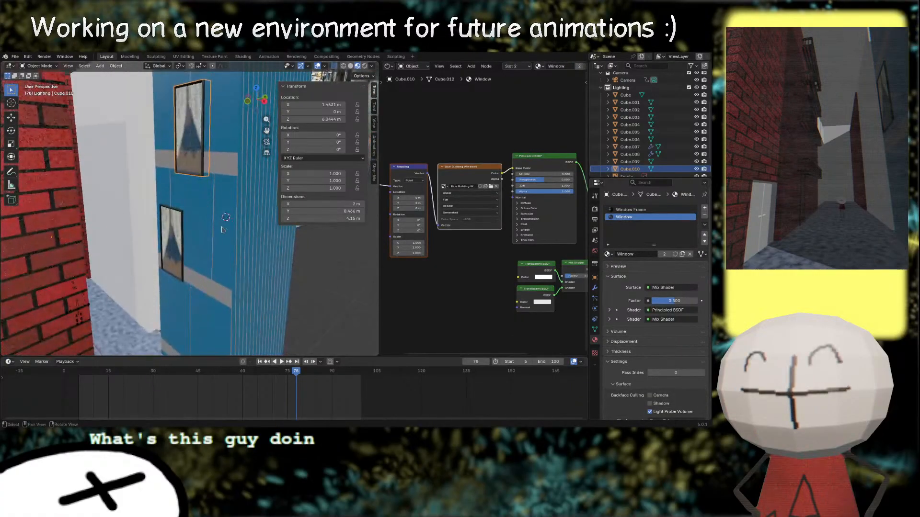
{"action": "left_click", "coordinate": [175, 242], "text": "shift"}
{"action": "key", "text": "g"}
{"action": "key", "text": "z"}
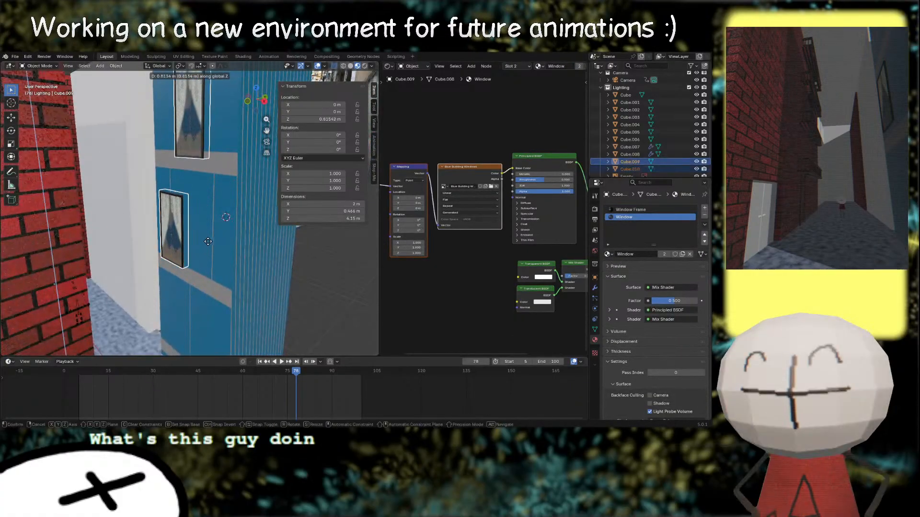
{"action": "left_click", "coordinate": [207, 237]}
{"action": "middle_click_drag", "start_coordinate": [207, 237], "coordinate": [205, 239]}
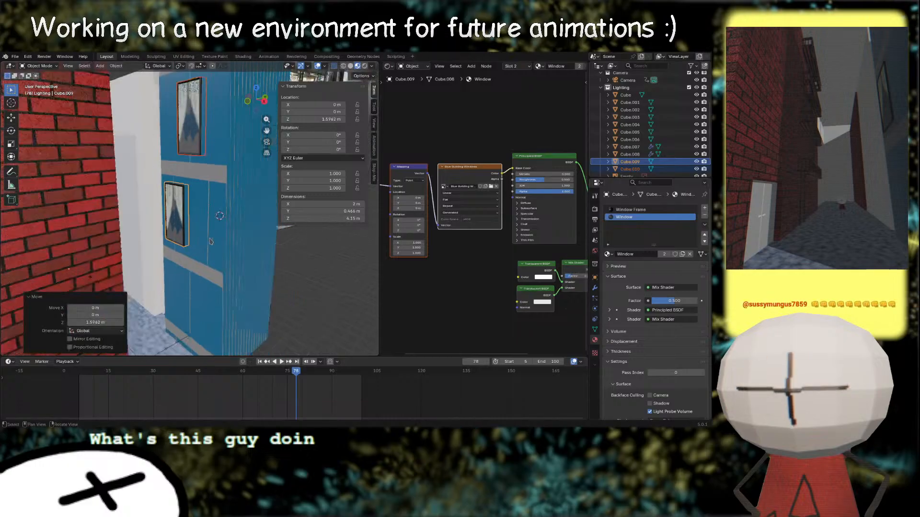
{"action": "scroll", "coordinate": [205, 239], "scroll_direction": "down", "scroll_amount": 2}
{"action": "key", "text": "ctrl+s"}
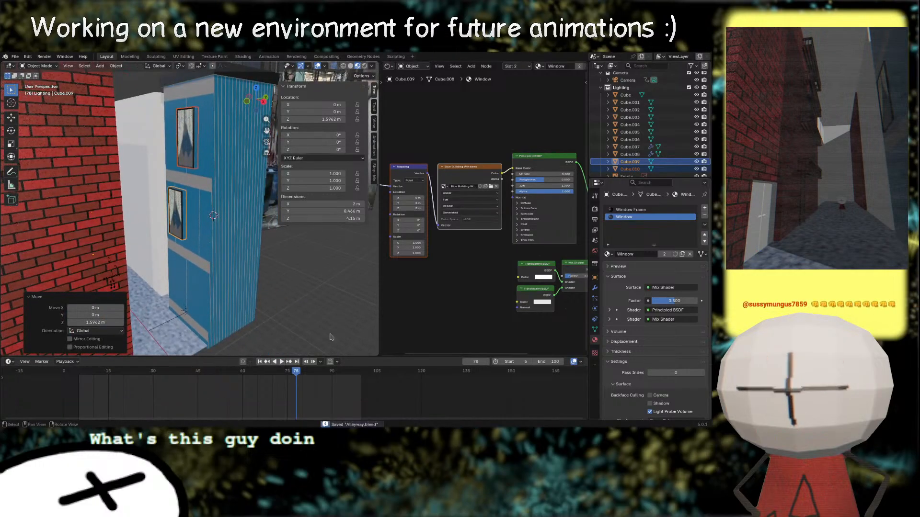
{"action": "middle_click_drag", "start_coordinate": [339, 325], "coordinate": [293, 309]}
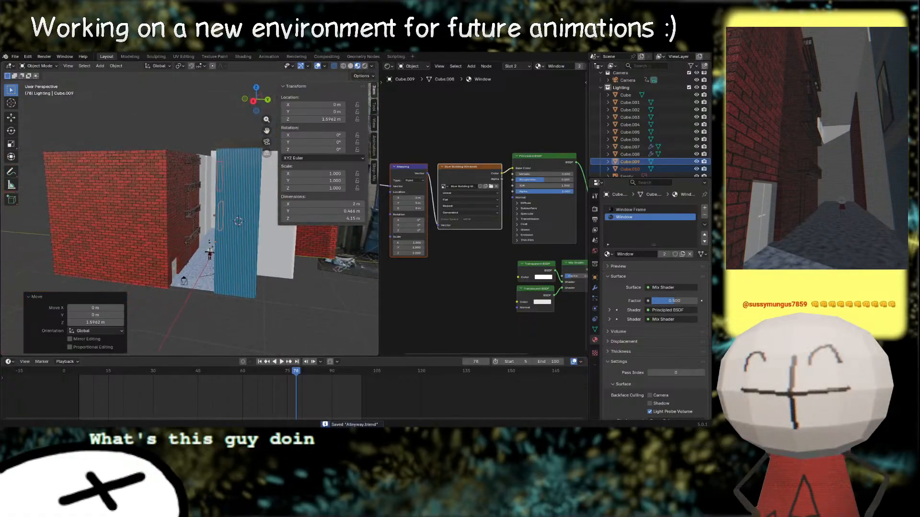